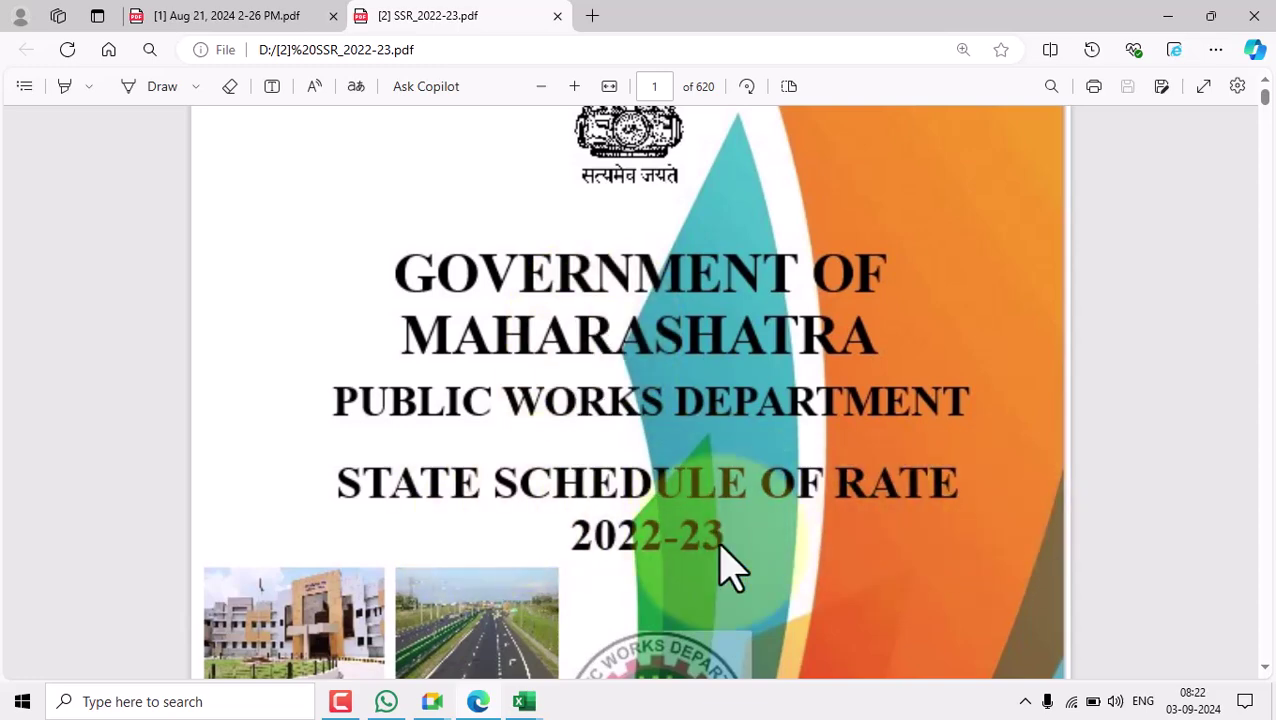
View the State Schedule of Rate 2022-23 PDF cover, then switch to Excel's C C Drain Digrus and SSR_2022-23 workbooks.
scroll(790, 465, "up", 3)
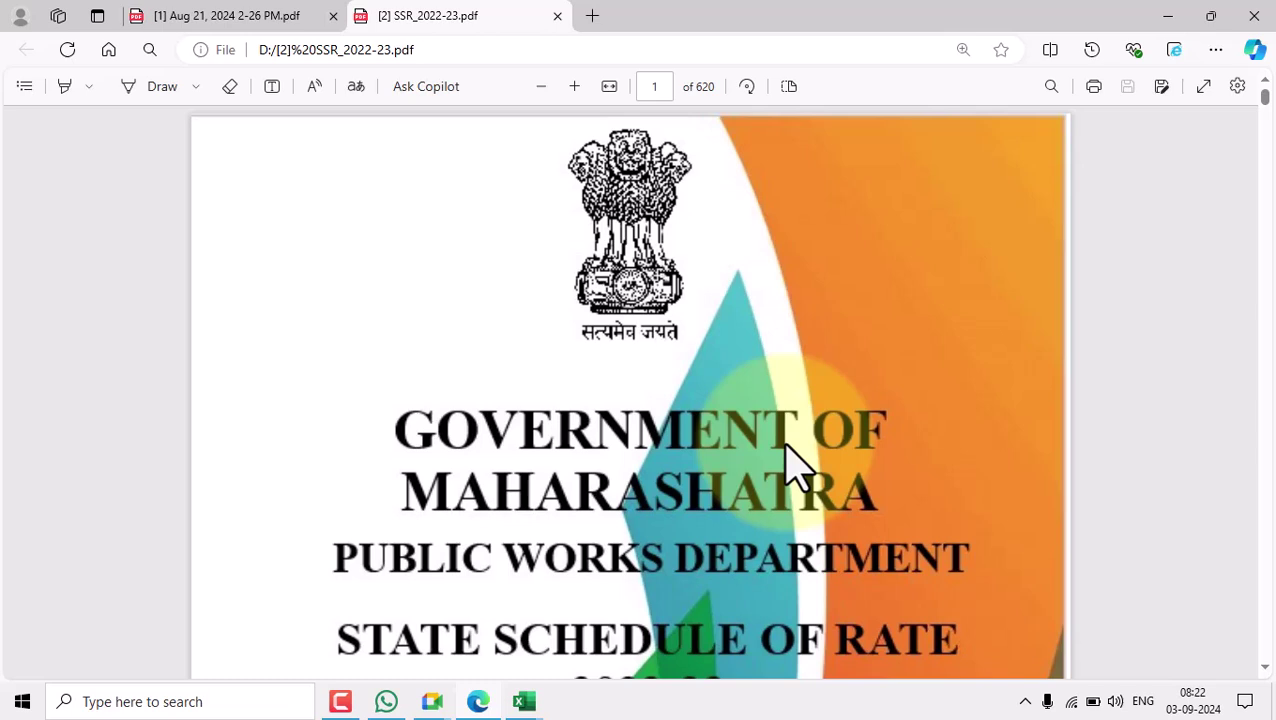
scroll(845, 452, "down", 3)
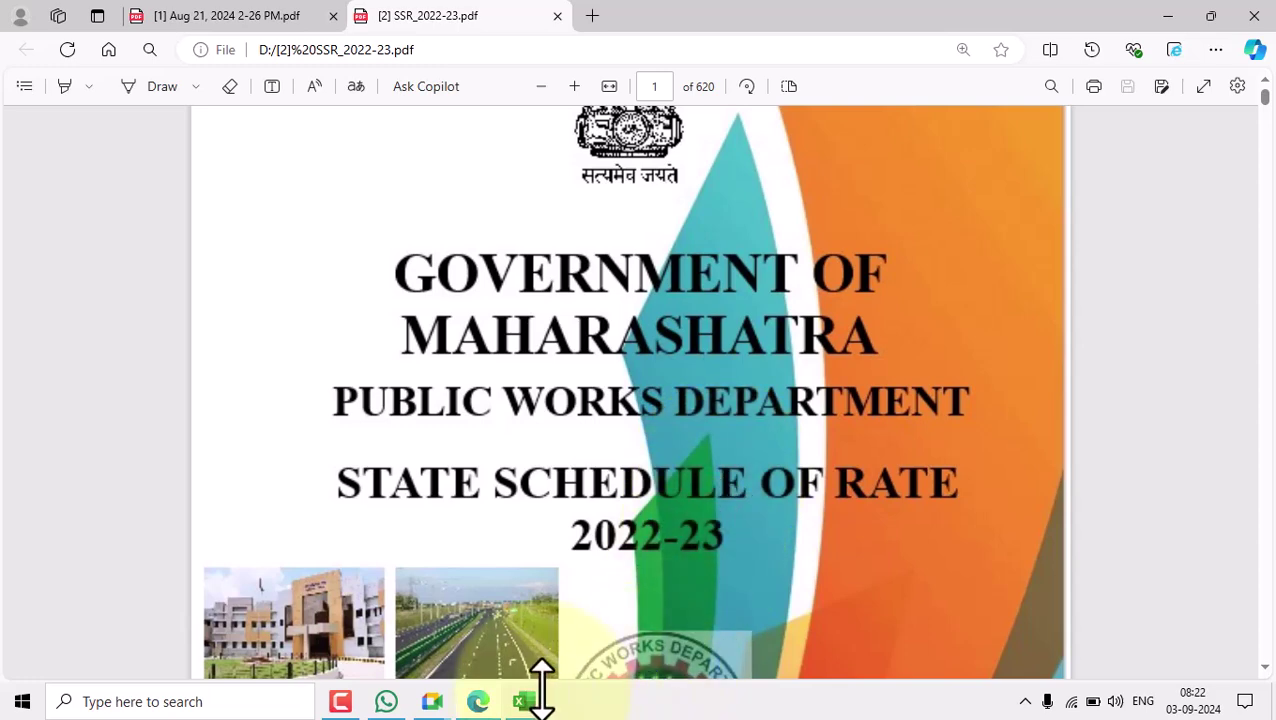
mouse_move(524, 700)
left_click(490, 665)
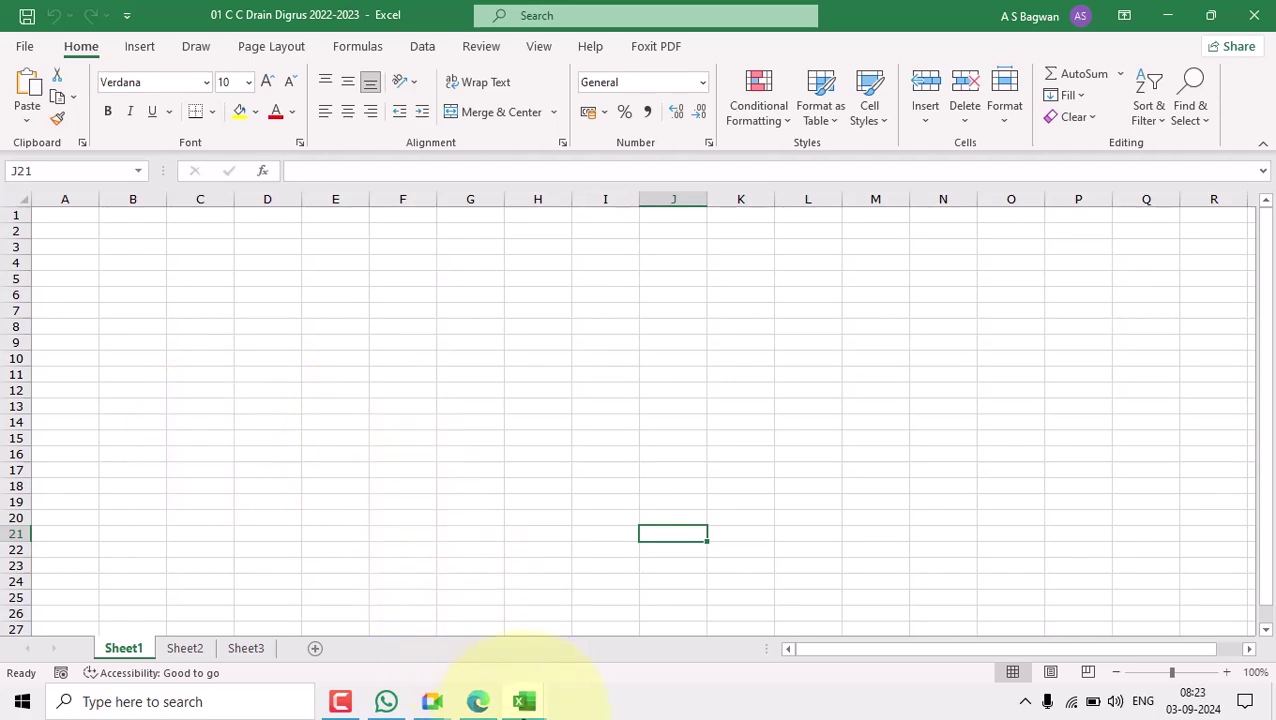
mouse_move(525, 703)
left_click(612, 662)
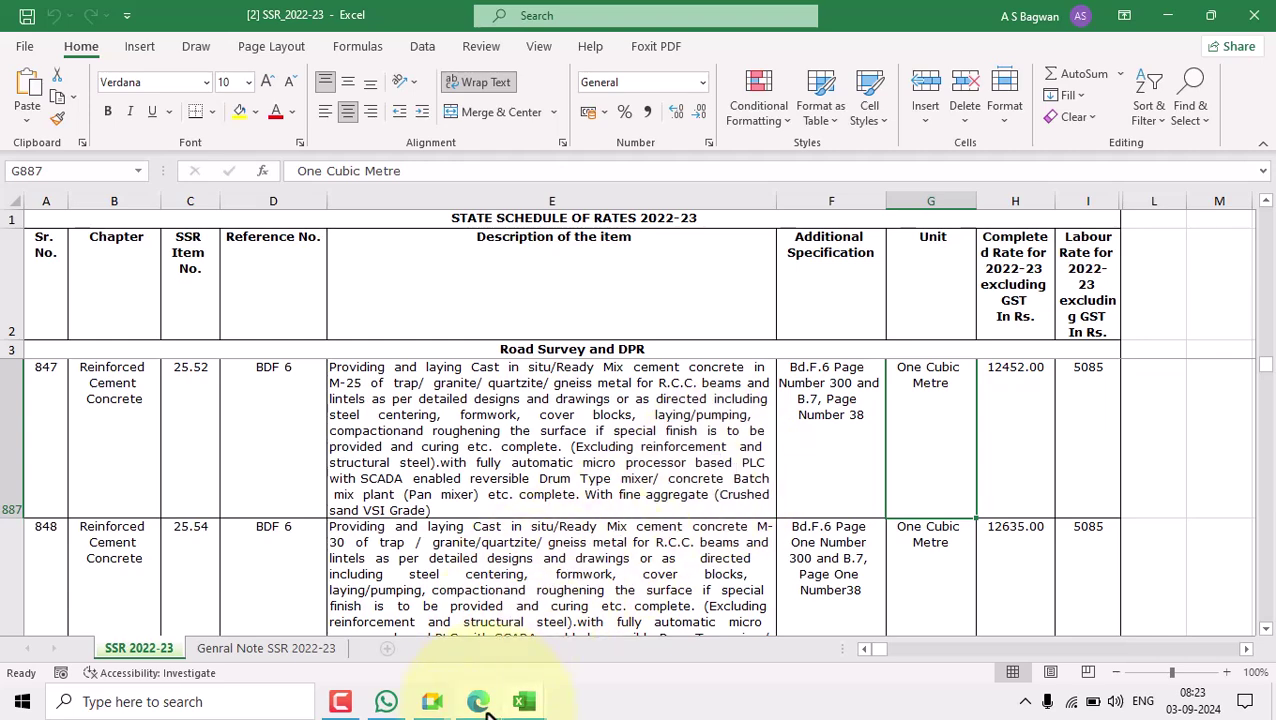
Switch from the PDF in Edge back to Excel and select the STATE SCHEDULE OF RATES 2022-23 title cell in the SSR_2022-23 workbook.
left_click(492, 700)
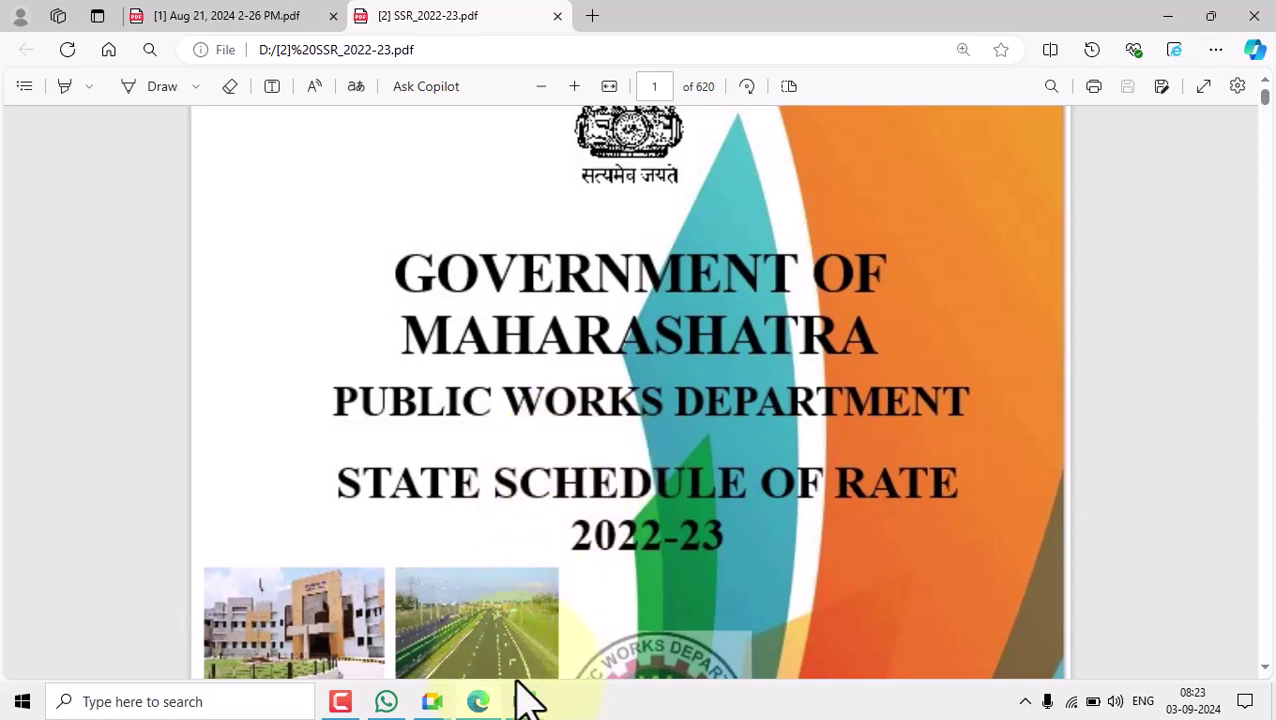
mouse_move(521, 697)
left_click(449, 640)
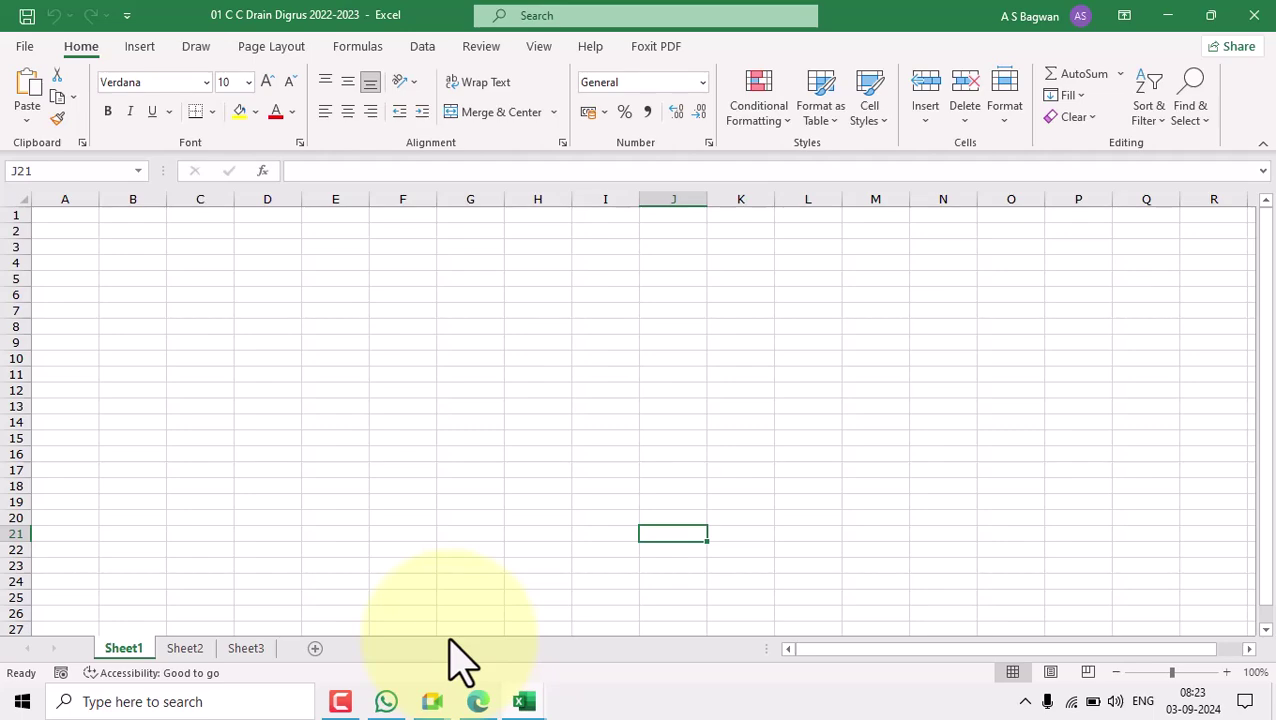
mouse_move(525, 703)
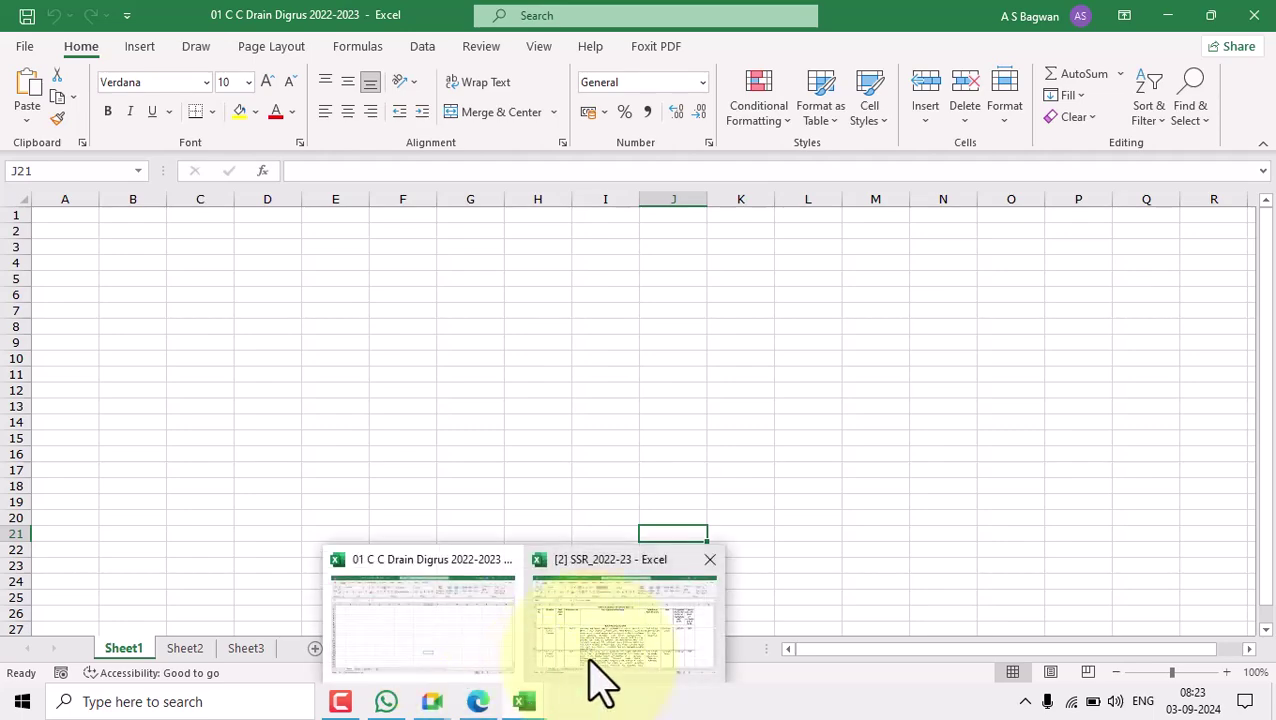
left_click(584, 680)
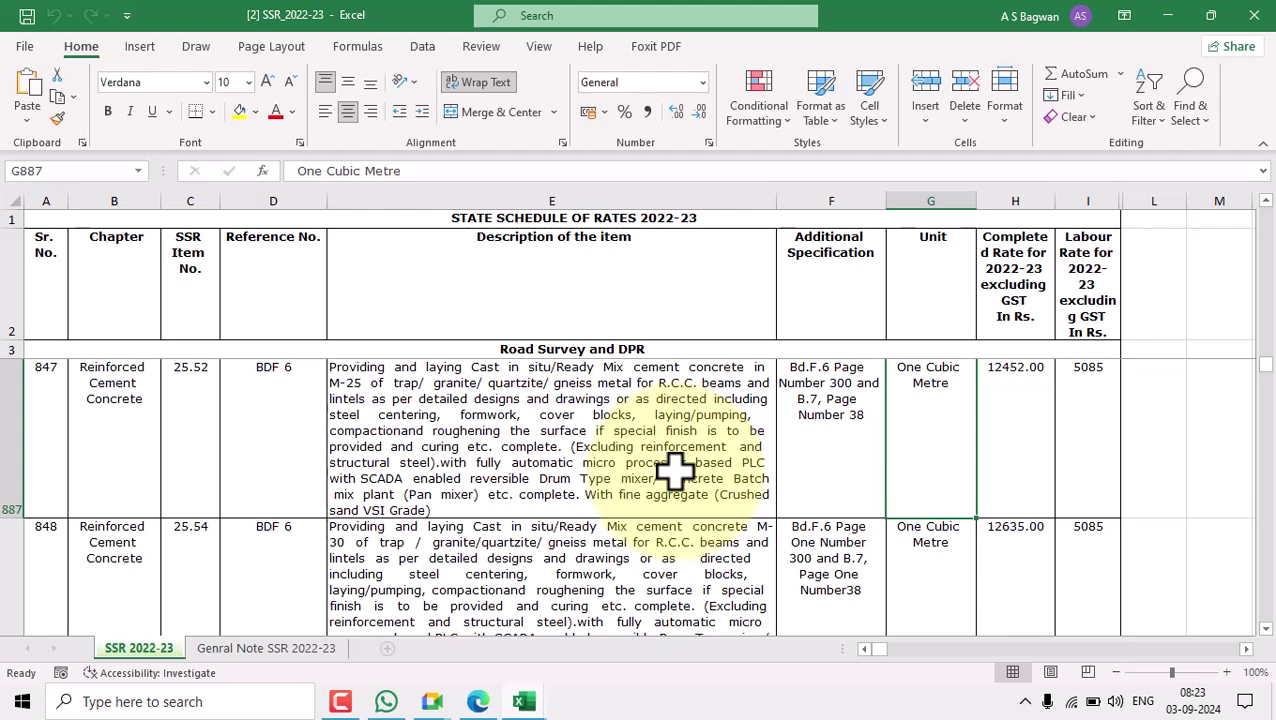
scroll(675, 470, "up", 2)
left_click(684, 218)
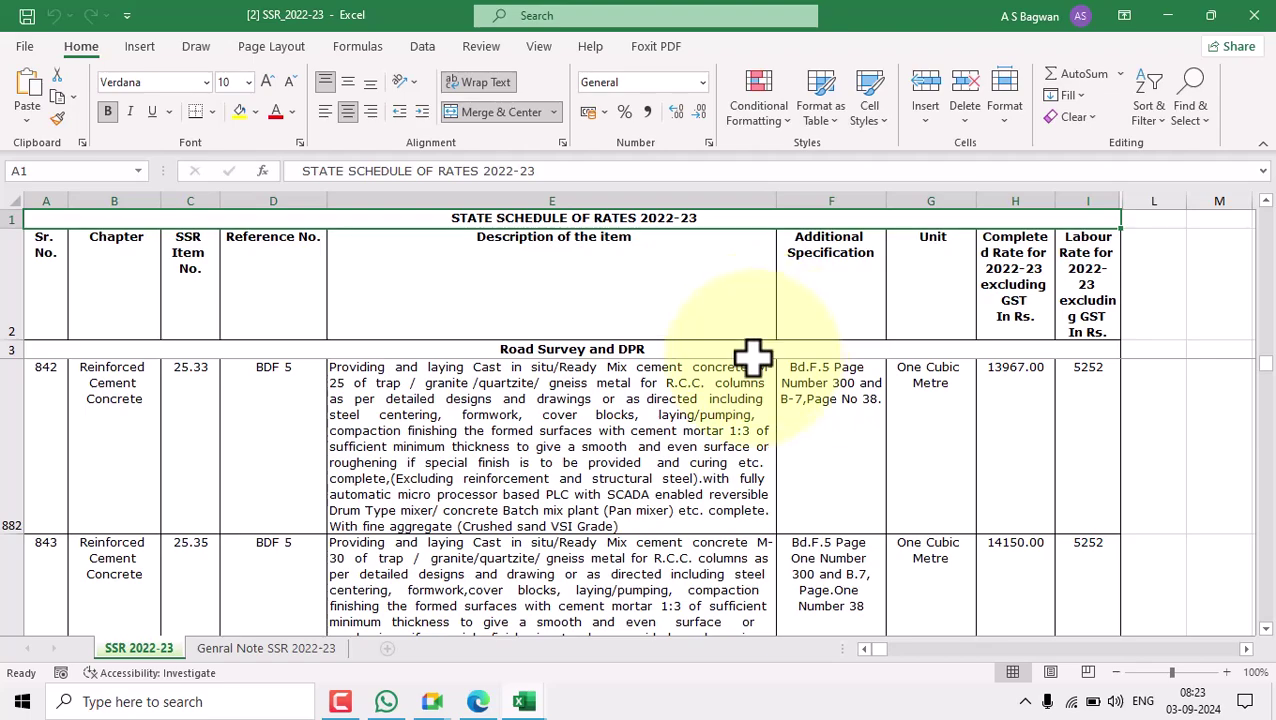
Switch to Edge and look over the cover page of the SSR_2022-23 PDF.
mouse_move(478, 700)
left_click(490, 640)
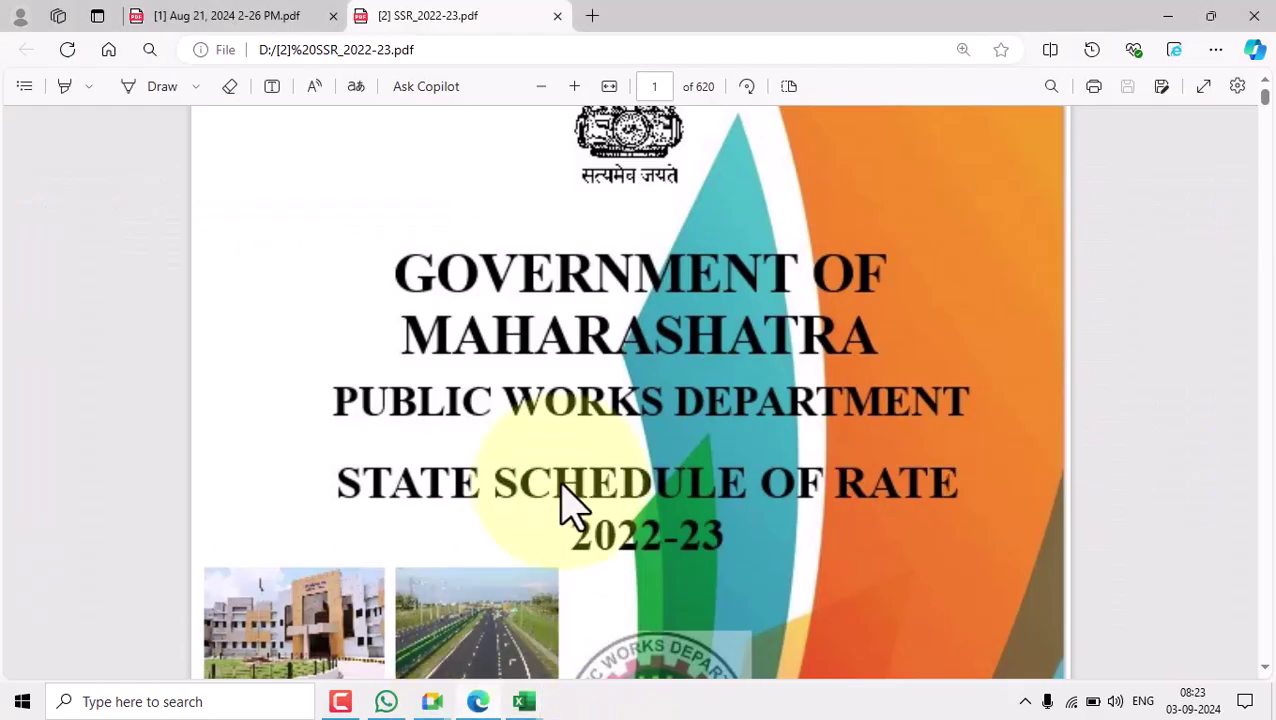
scroll(706, 399, "up", 2)
scroll(726, 433, "down", 2)
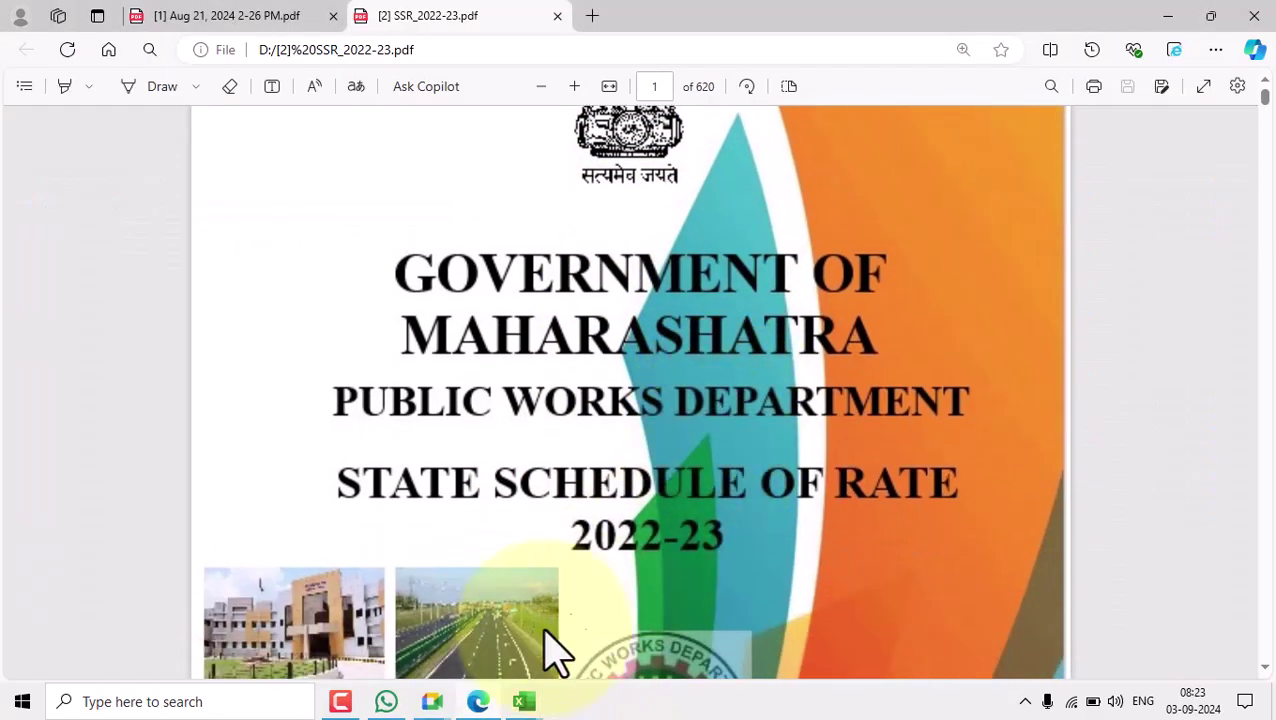
Switch to Excel, select cell F11 on Sheet1 of the C C Drain workbook, and bring up the SSR_2022-23 workbook.
mouse_move(521, 695)
left_click(460, 620)
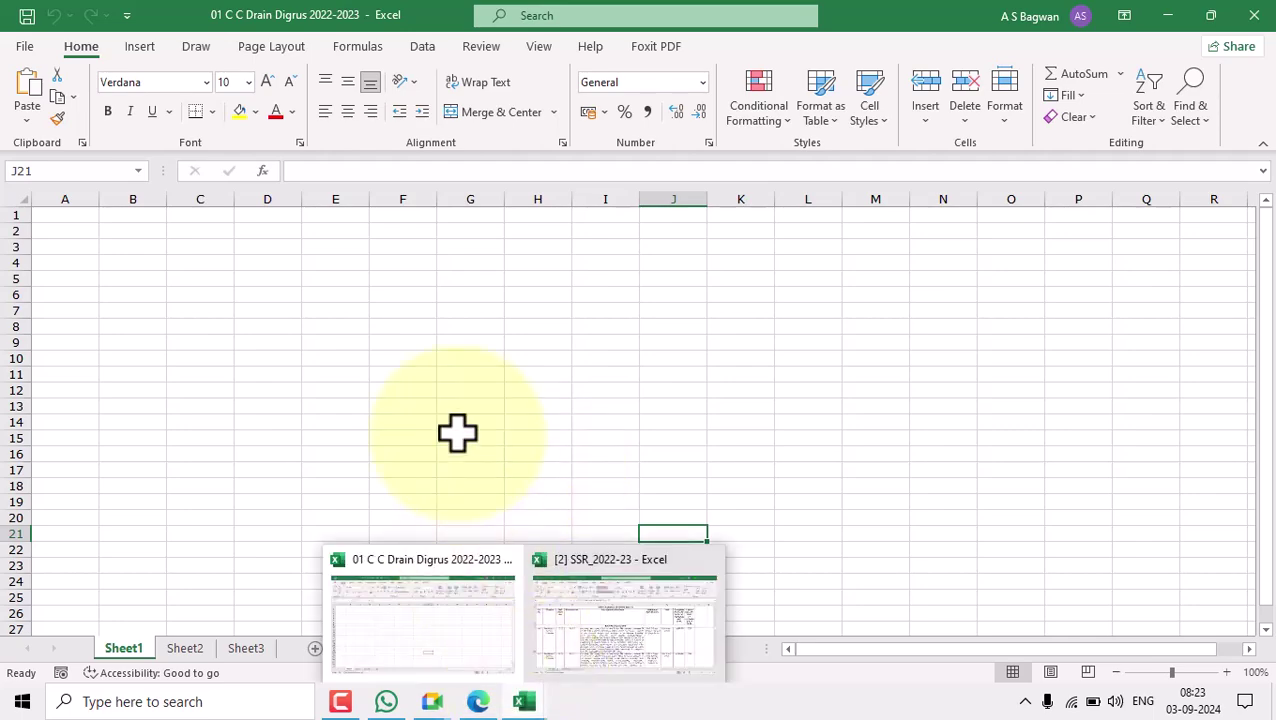
left_click(407, 375)
mouse_move(527, 703)
left_click(632, 640)
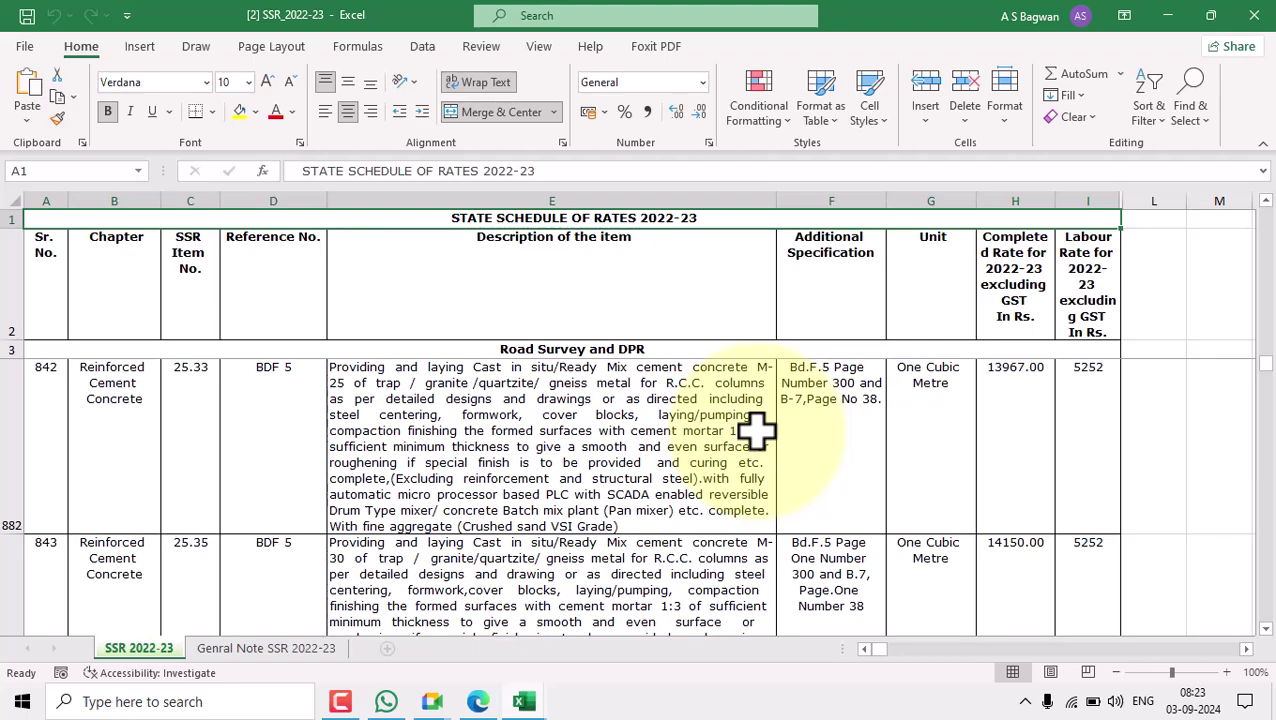
View the SSR_2022-23 PDF cover in Edge, check the blank C C Drain workbook in Excel, and return to Edge.
left_click(480, 700)
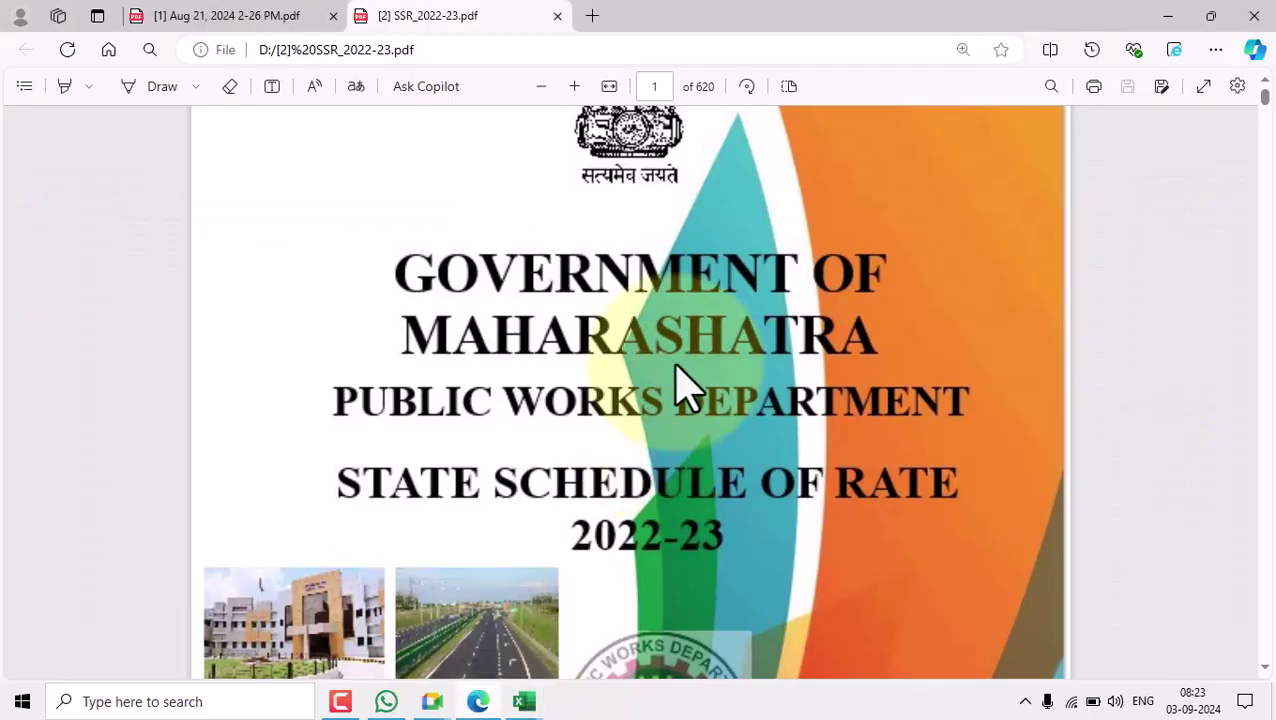
scroll(686, 388, "up", 2)
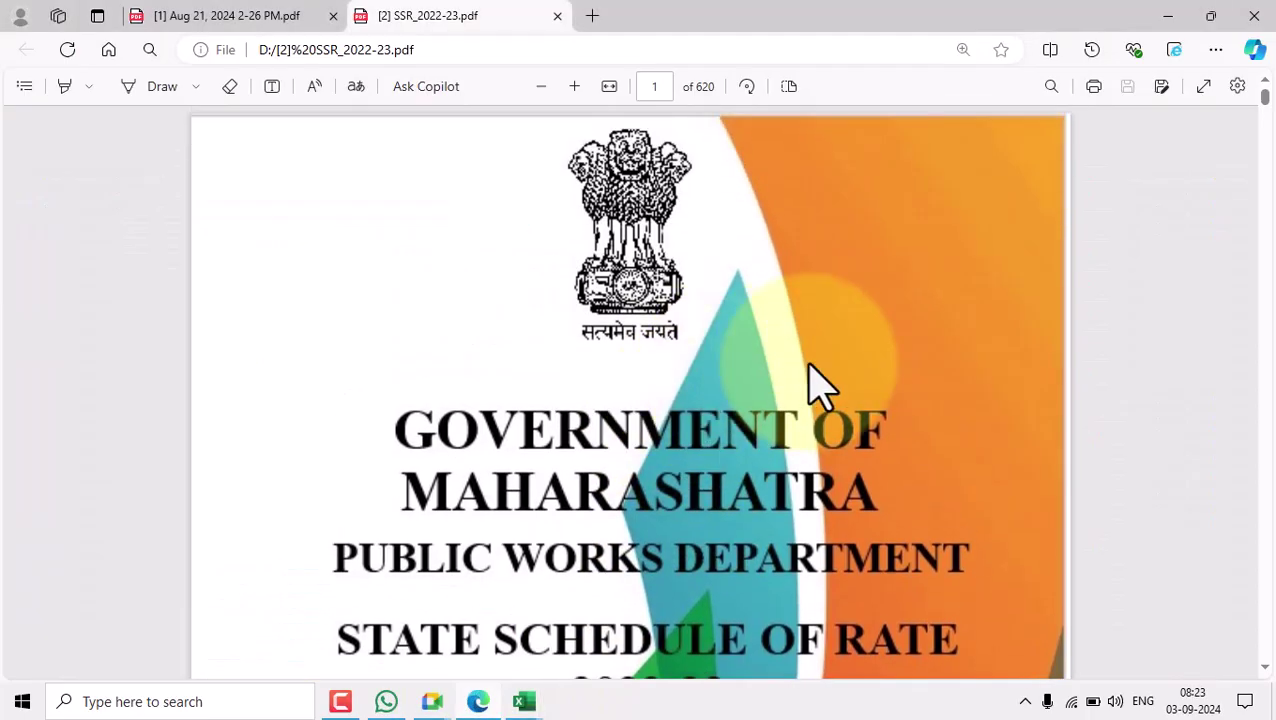
scroll(760, 470, "down", 2)
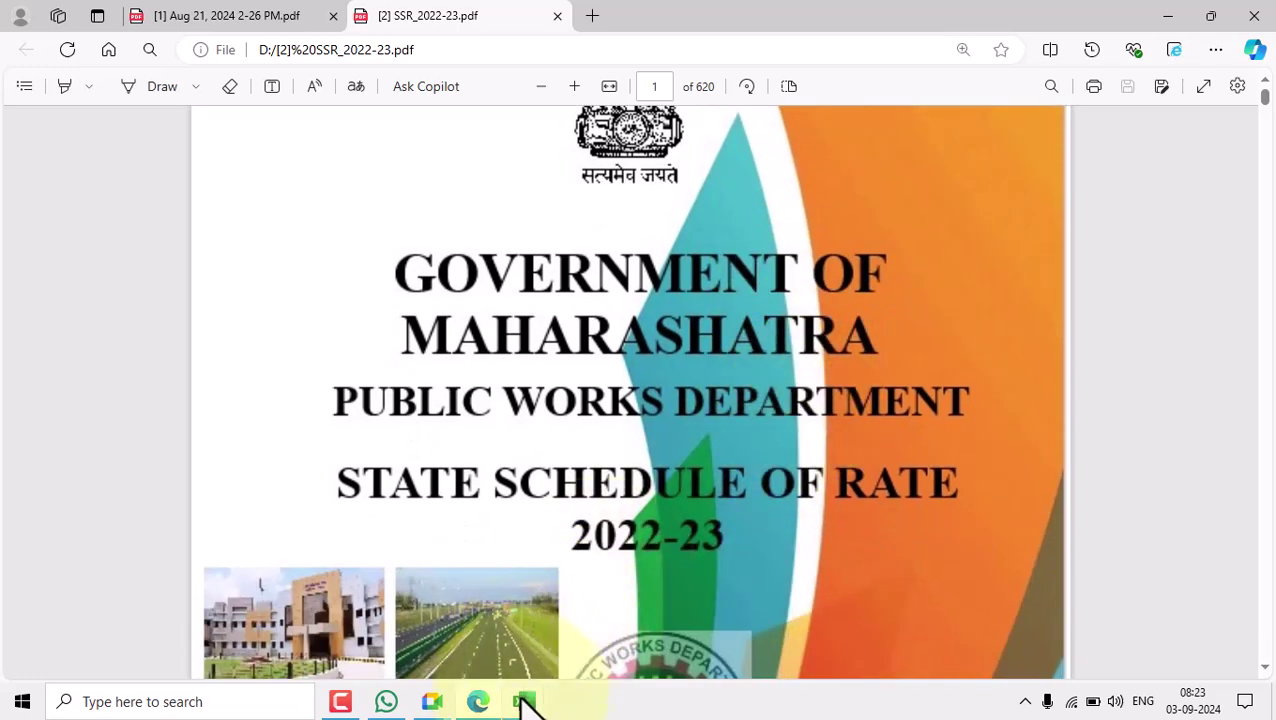
mouse_move(526, 701)
left_click(470, 650)
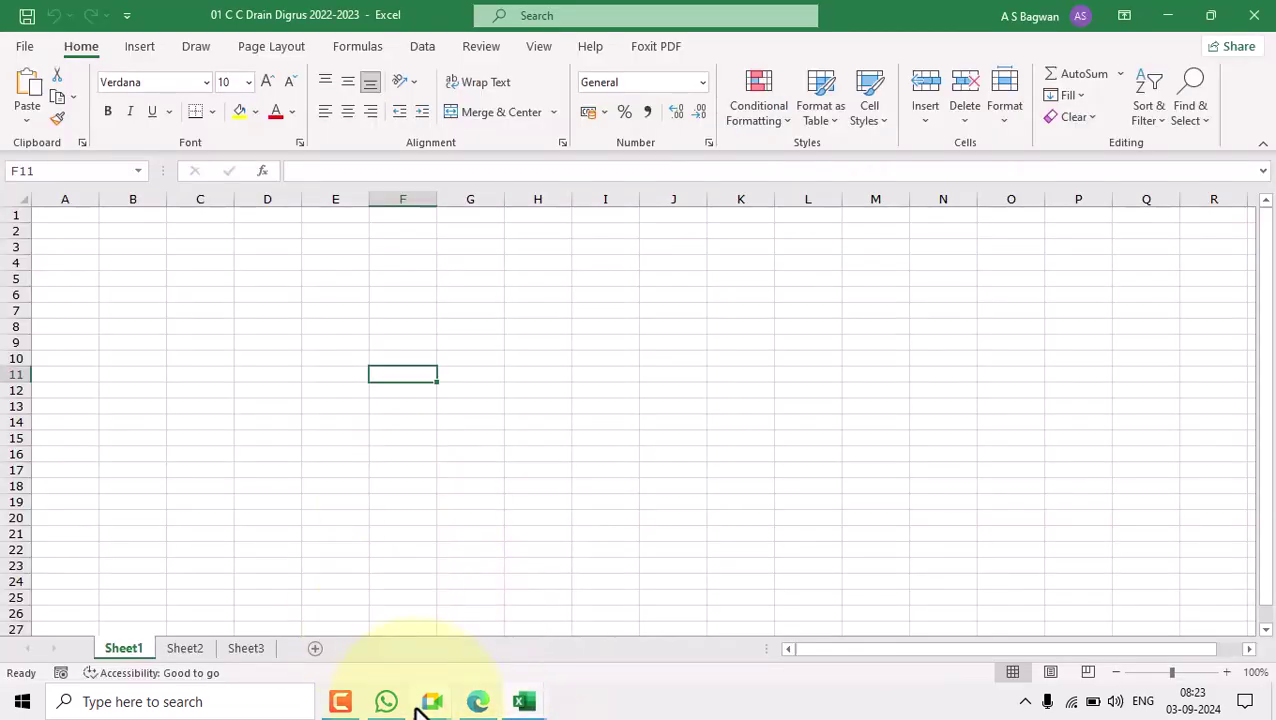
left_click(477, 702)
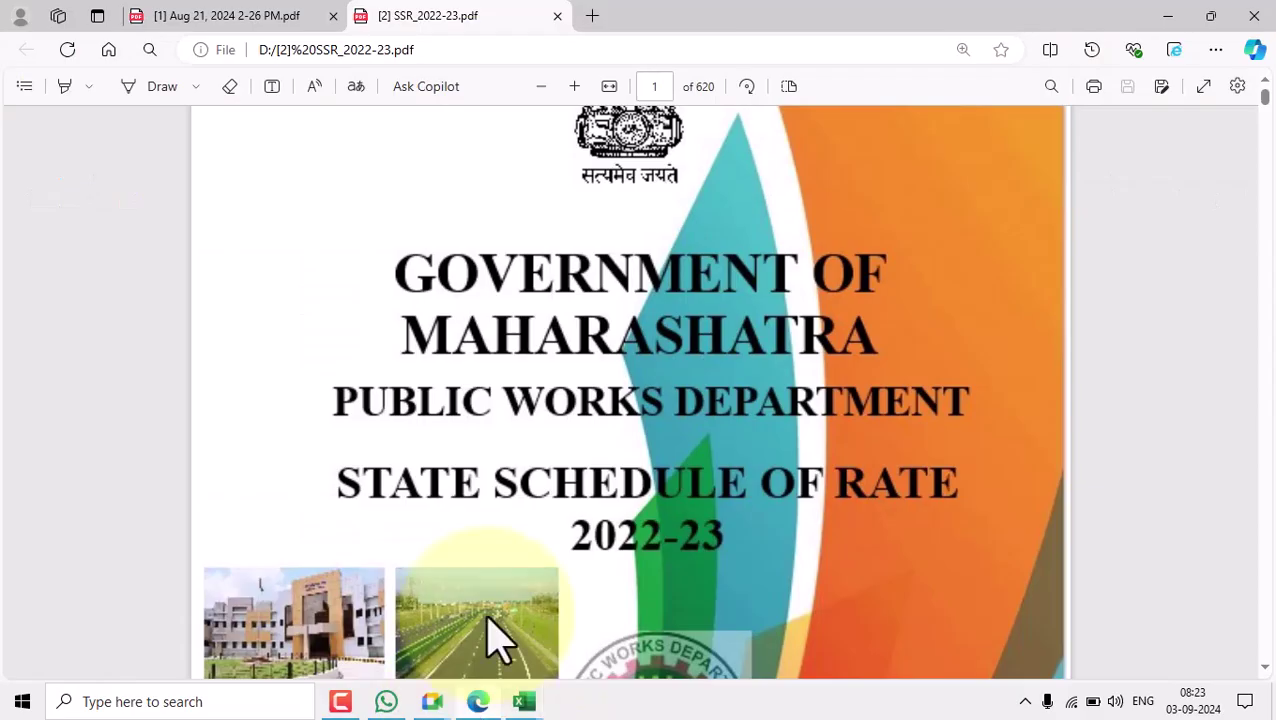
Open the Aug 21, 2024 estimate PDF and review its title page with the name of work and estimated cost.
left_click(248, 22)
scroll(712, 441, "down", 6)
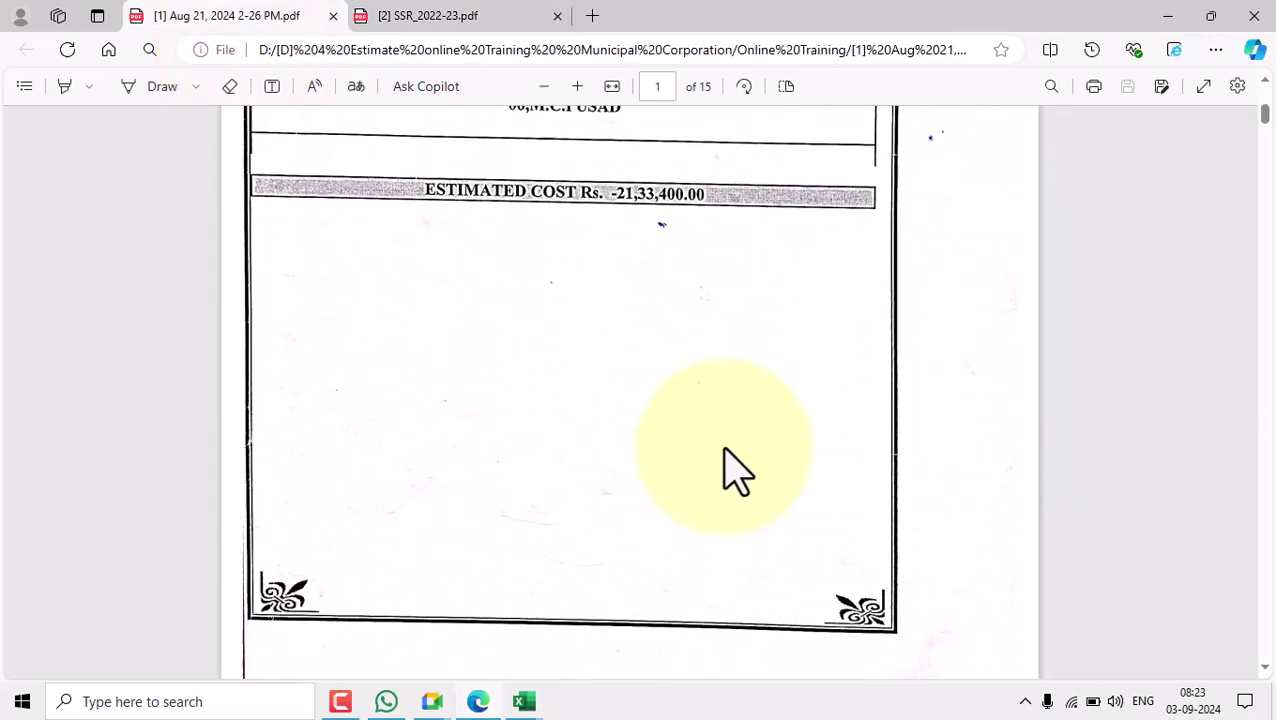
scroll(733, 470, "down", 10)
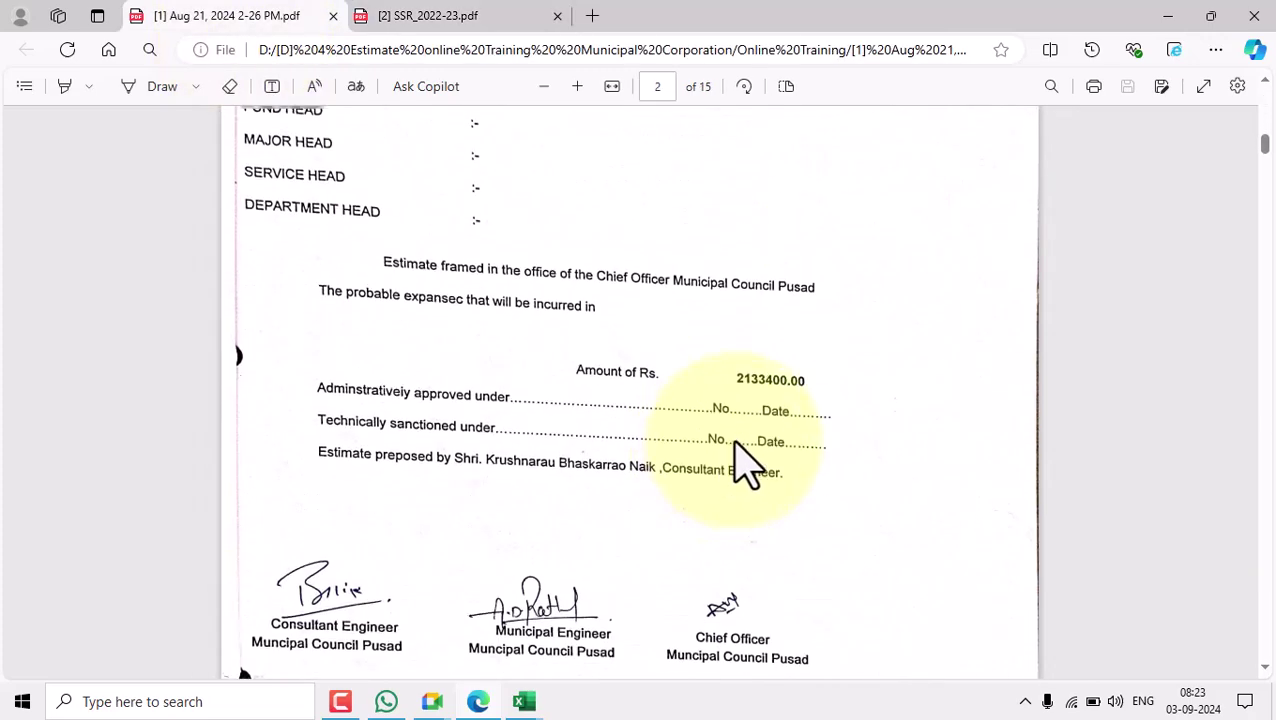
scroll(748, 460, "up", 15)
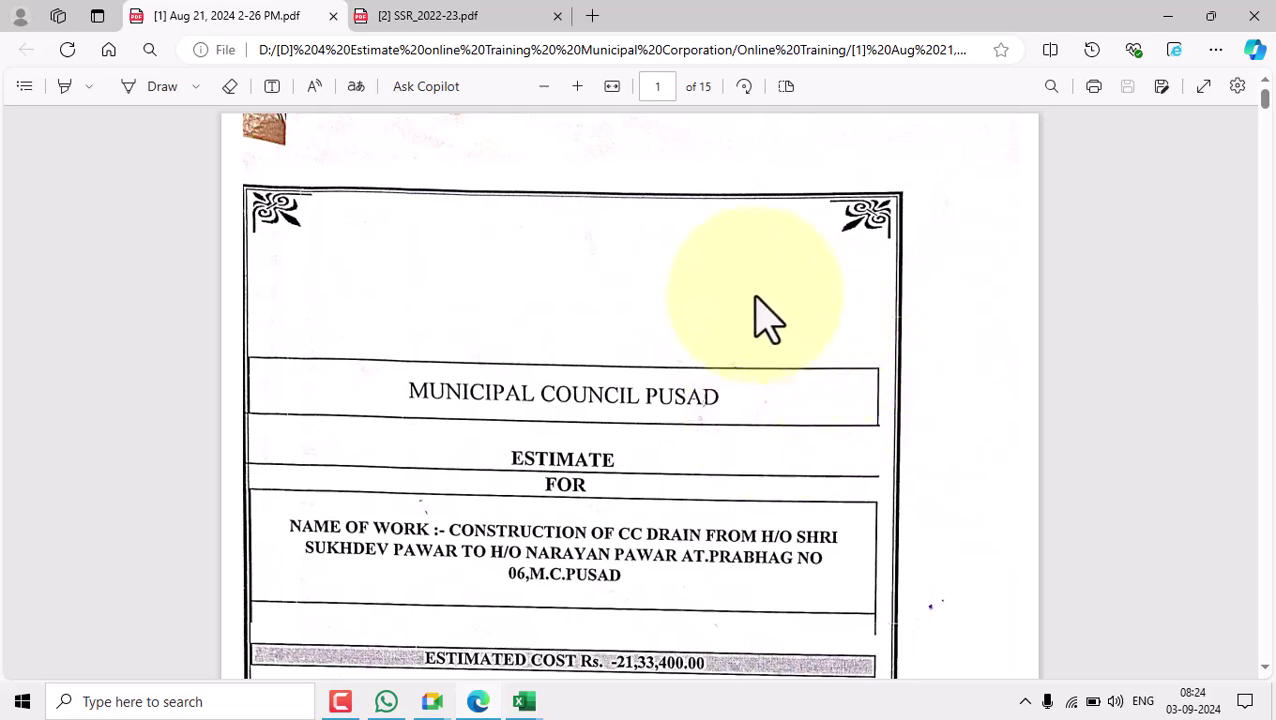
scroll(740, 400, "down", 2)
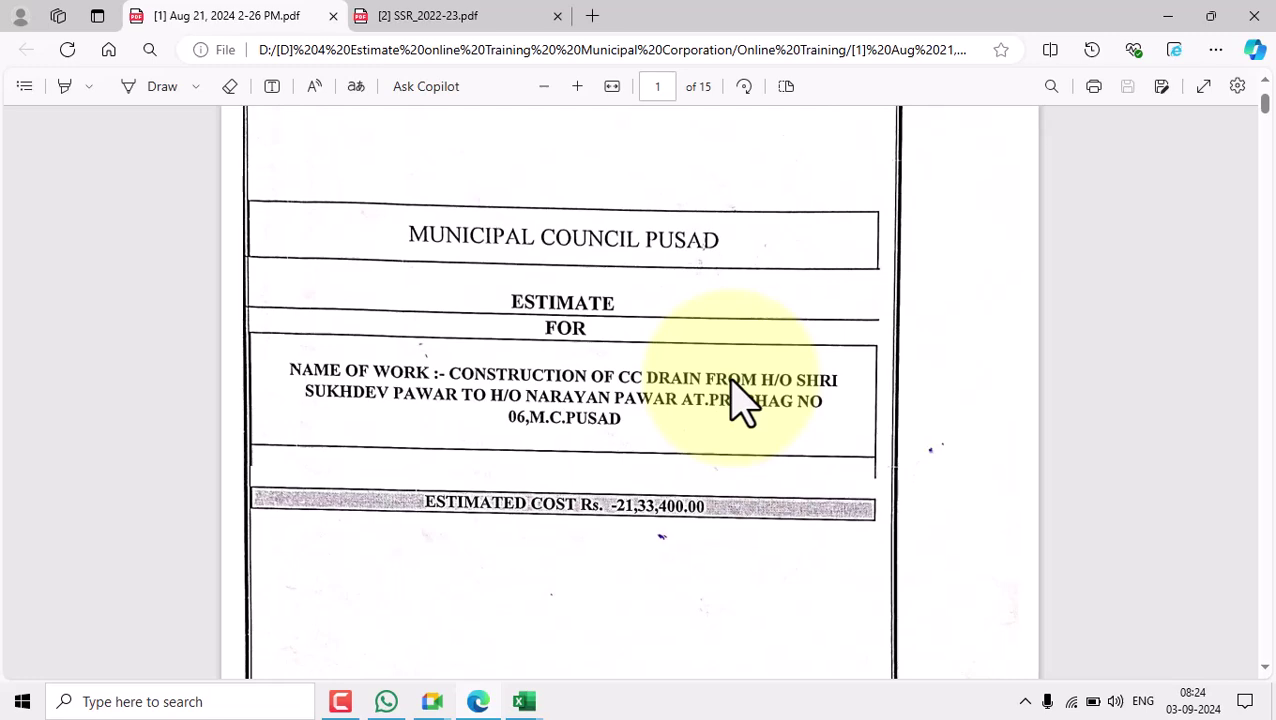
Examine the estimate's face sheet, general description and general abstract on pages 2 to 4.
scroll(740, 400, "down", 10)
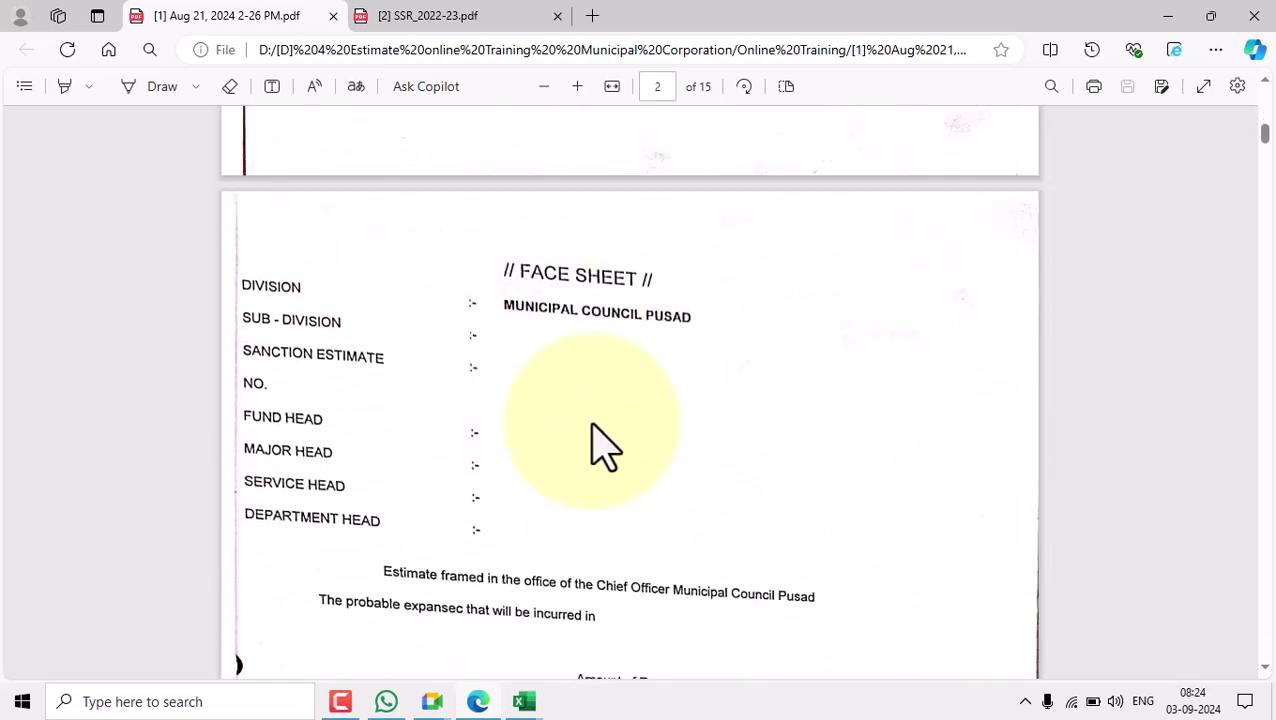
scroll(612, 410, "down", 5)
scroll(620, 427, "down", 8)
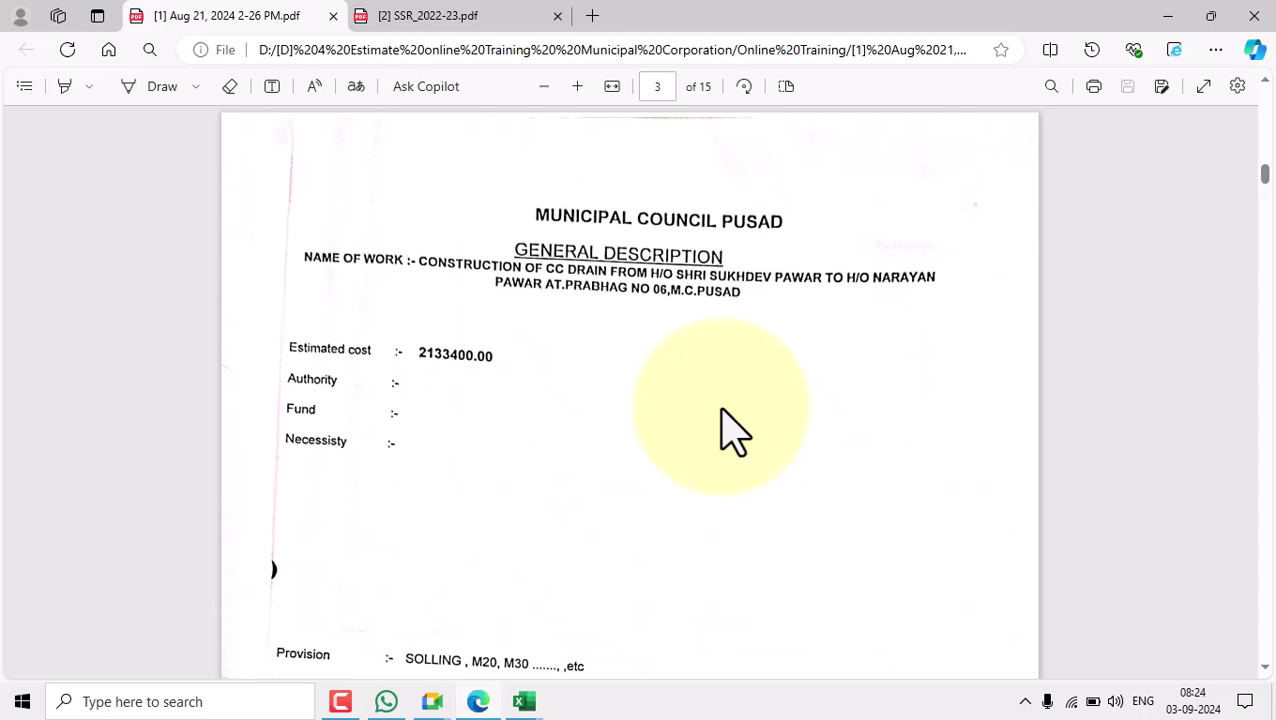
scroll(722, 460, "down", 10)
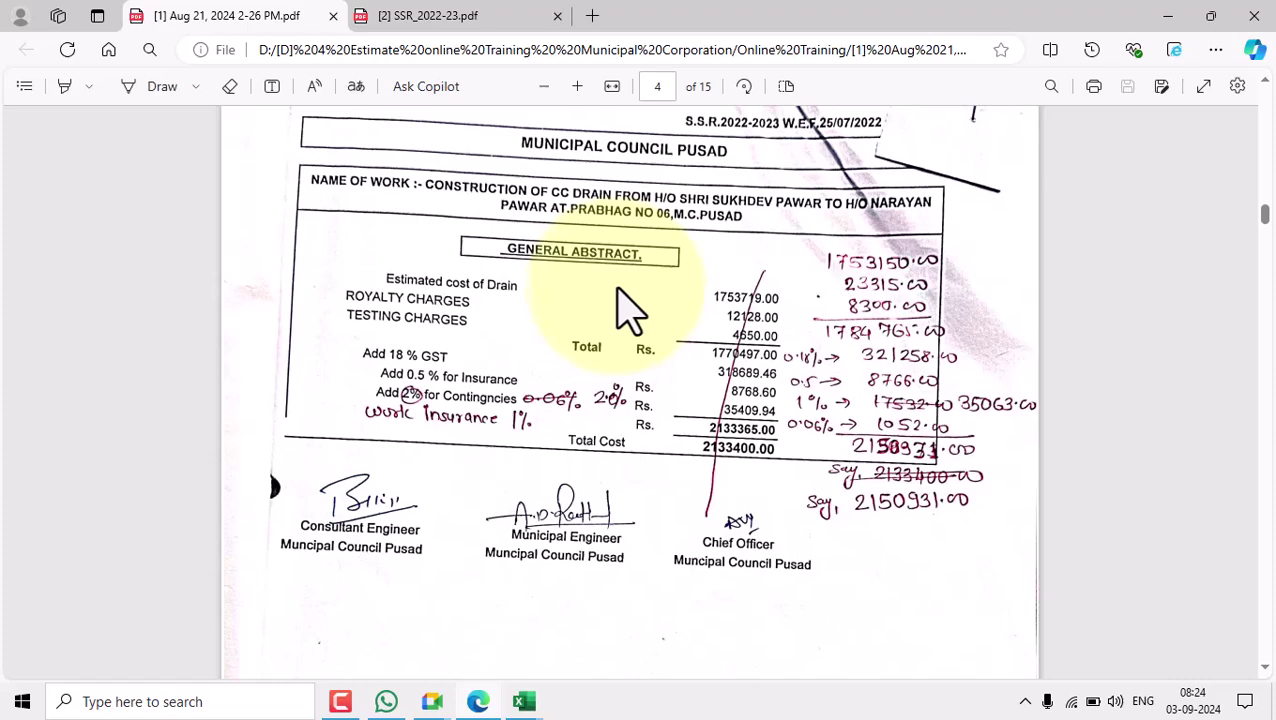
Examine the estimate's abstract sheet and the measurement sheet with item dimensions and quantities on pages 5 to 8.
scroll(652, 420, "down", 10)
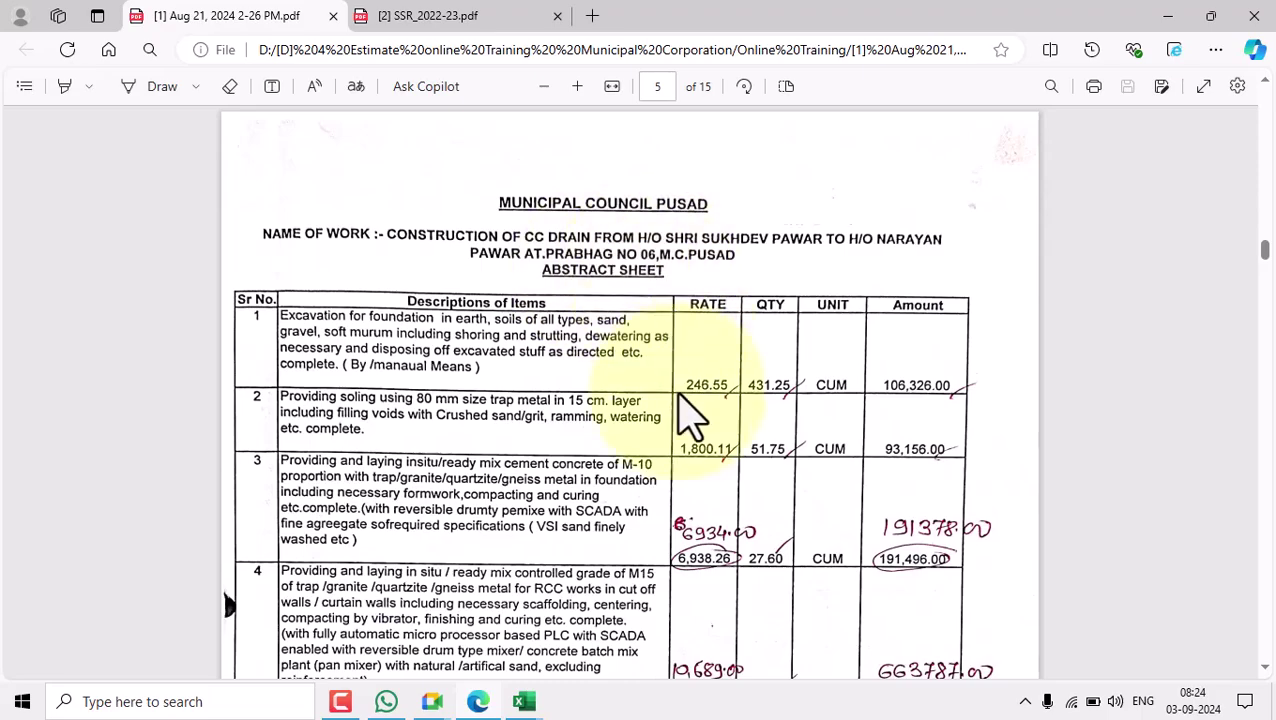
scroll(690, 425, "down", 15)
scroll(690, 420, "down", 8)
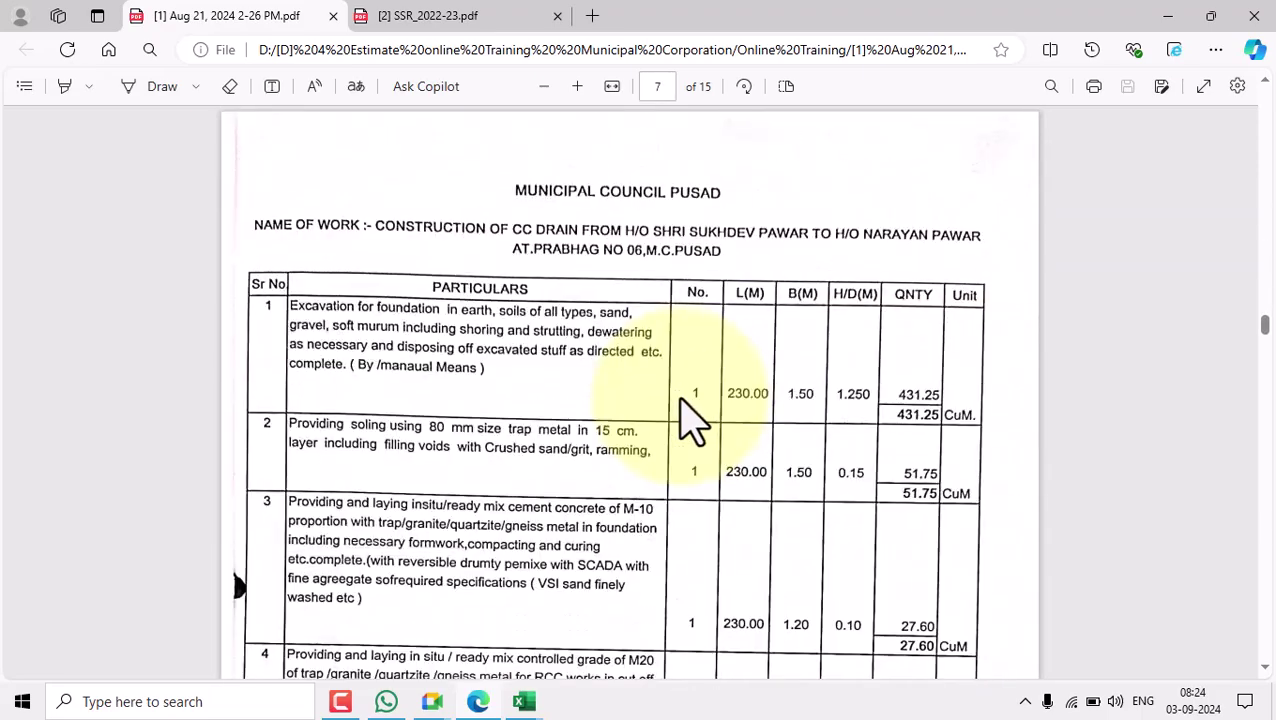
scroll(692, 420, "down", 5)
scroll(692, 420, "up", 4)
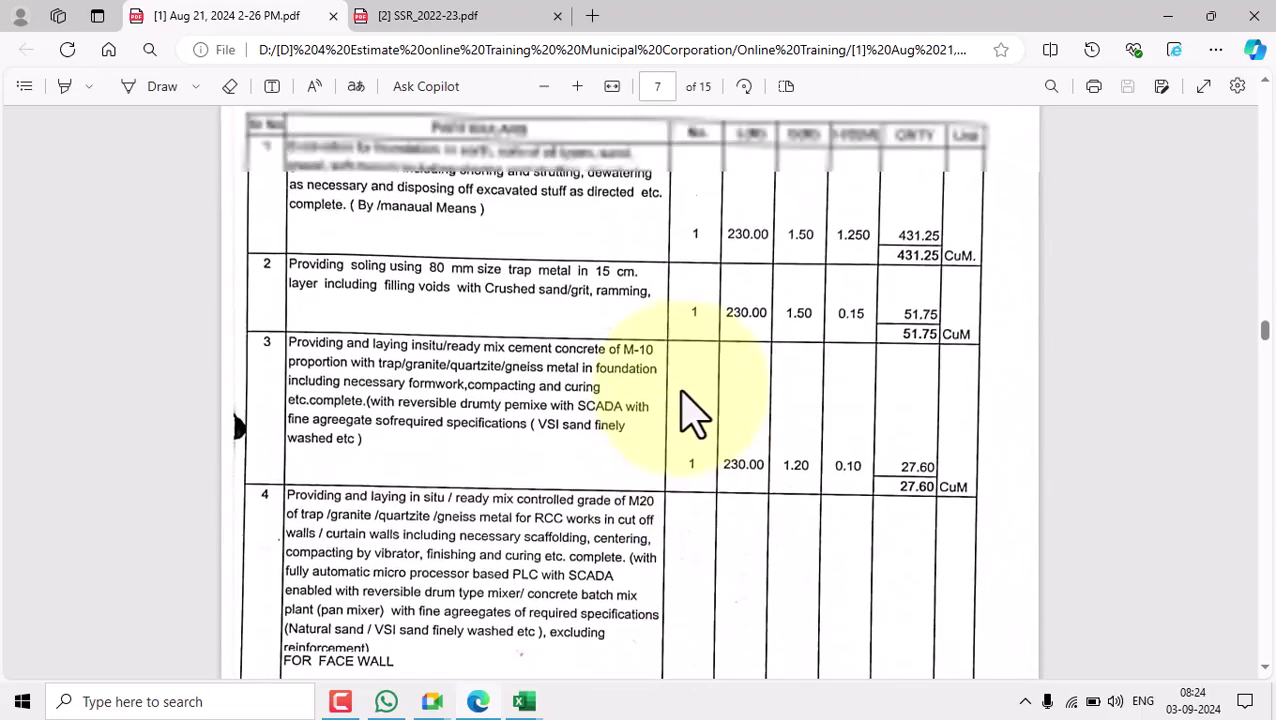
scroll(692, 412, "up", 3)
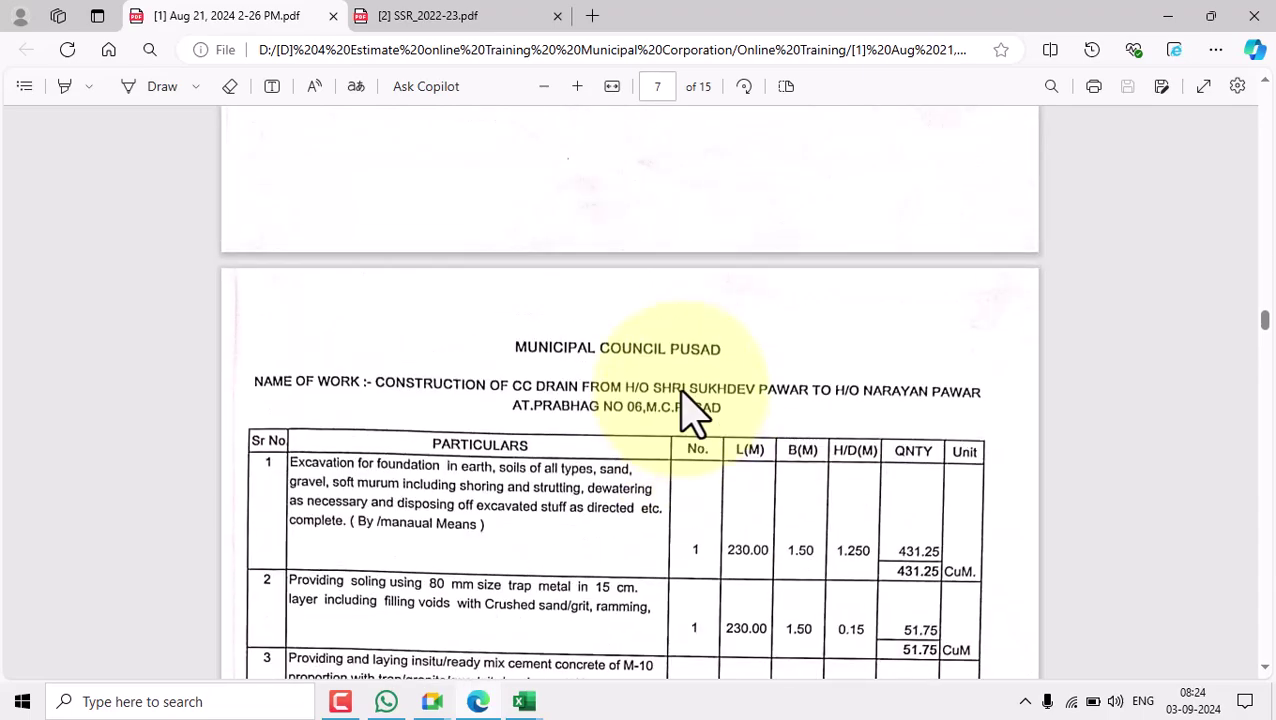
scroll(820, 484, "down", 15)
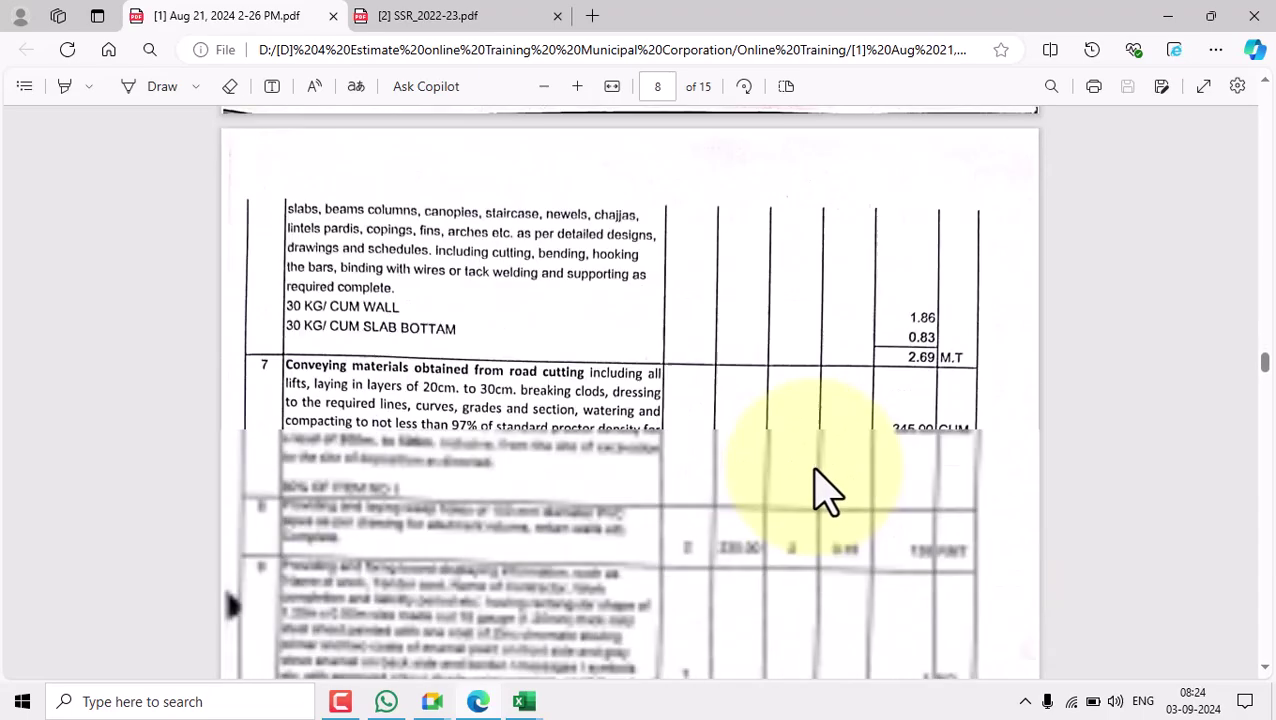
Examine the estimate's rate analysis from page 9 and the material lead statement on page 12.
scroll(826, 490, "down", 10)
scroll(826, 490, "up", 6)
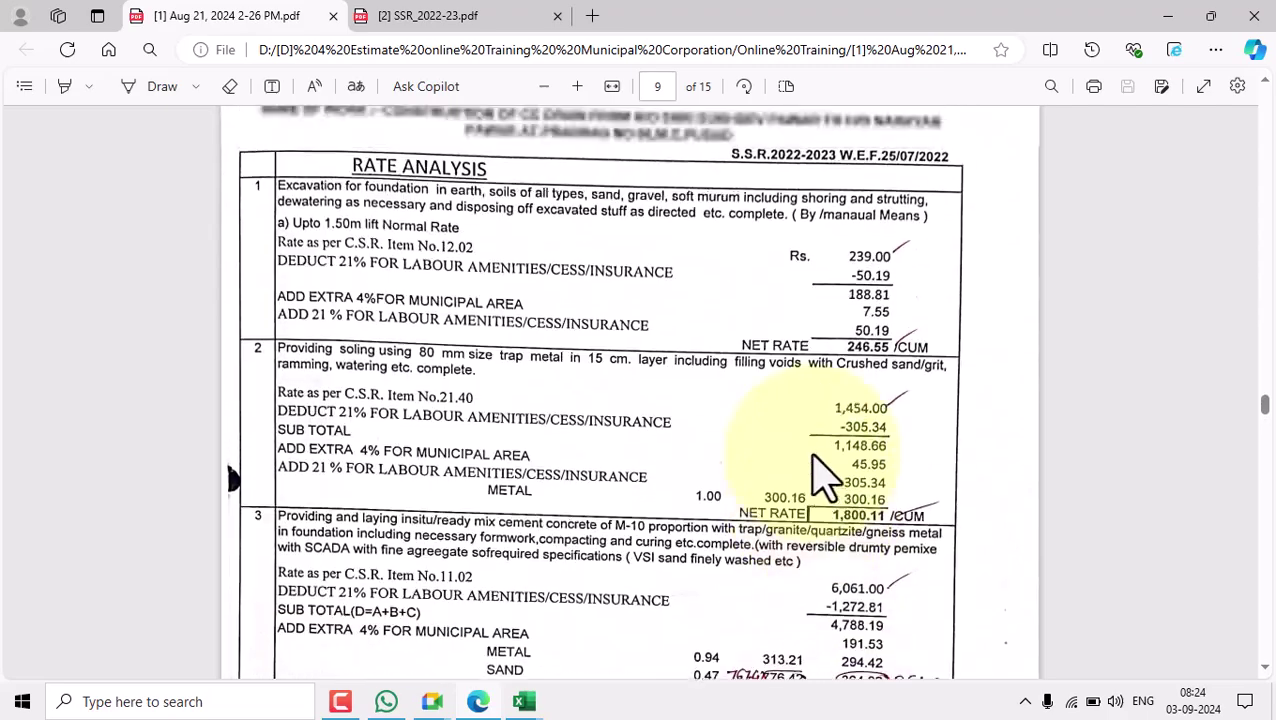
scroll(680, 480, "down", 20)
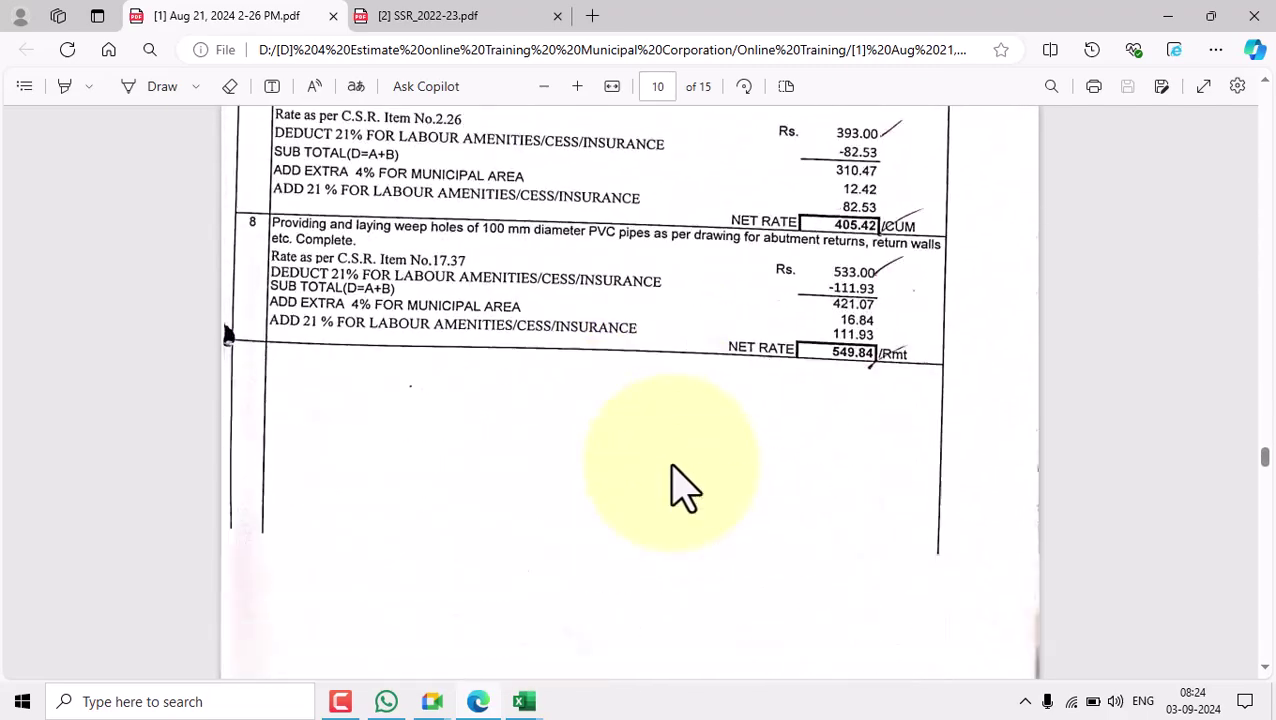
scroll(680, 485, "down", 8)
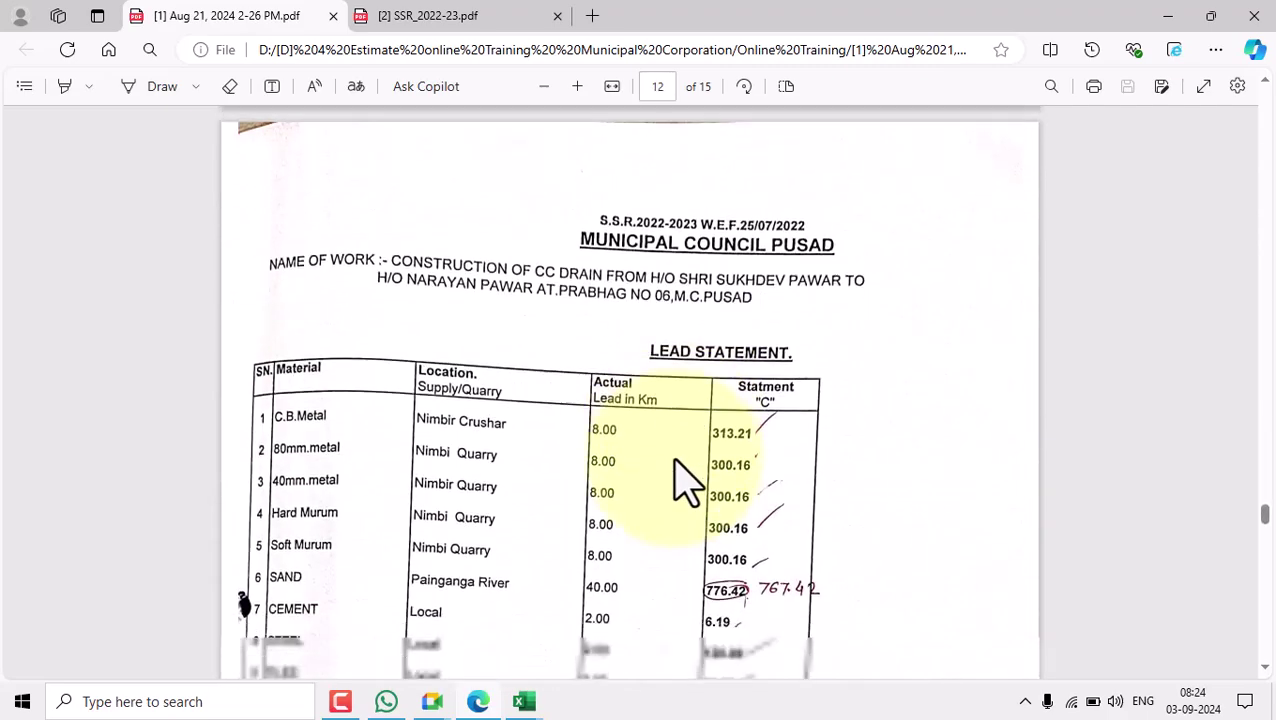
scroll(712, 493, "down", 3)
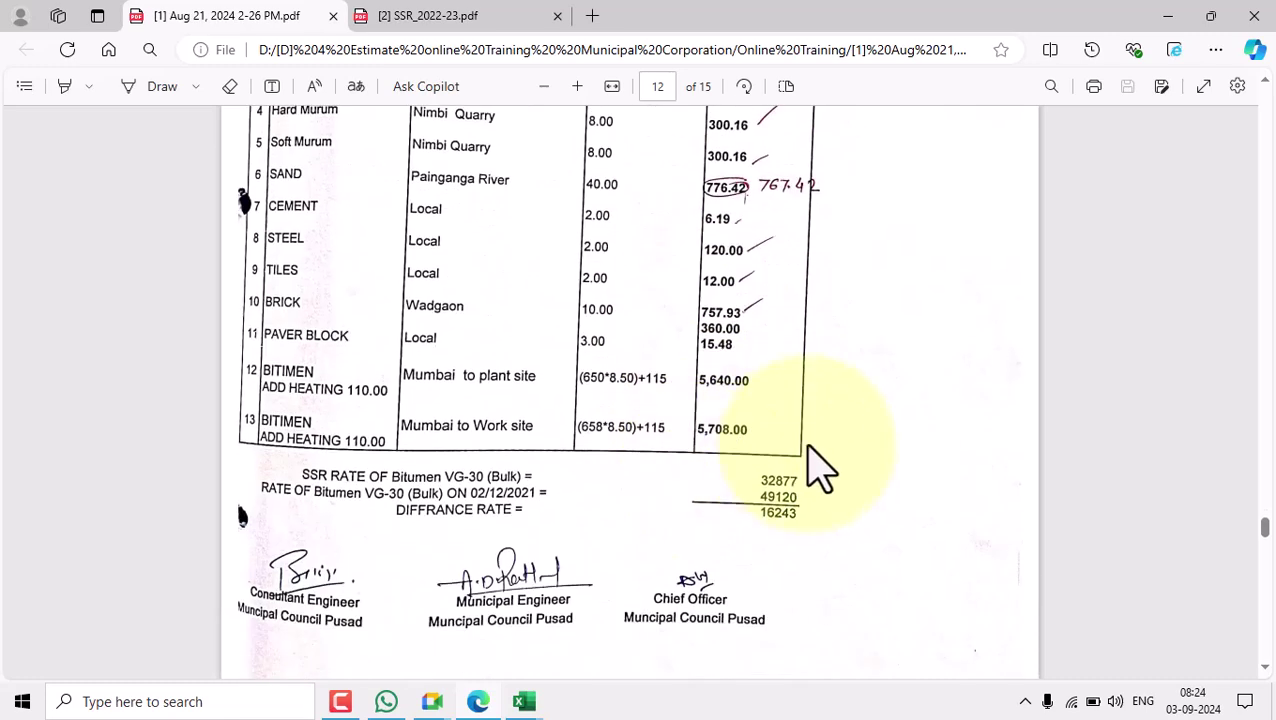
scroll(840, 432, "down", 3)
scroll(840, 430, "up", 5)
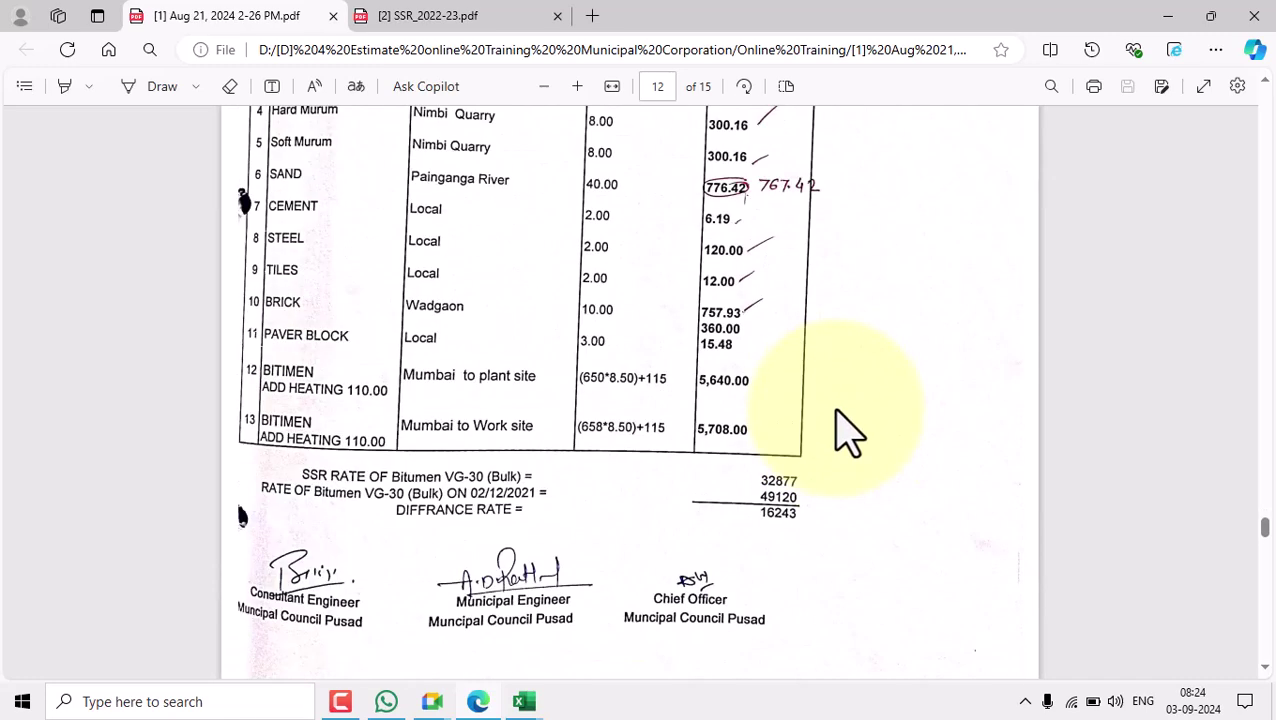
Examine the drain cross-section on page 13 and the certificate on page 15, and return to the lead statement on page 12.
scroll(840, 418, "down", 15)
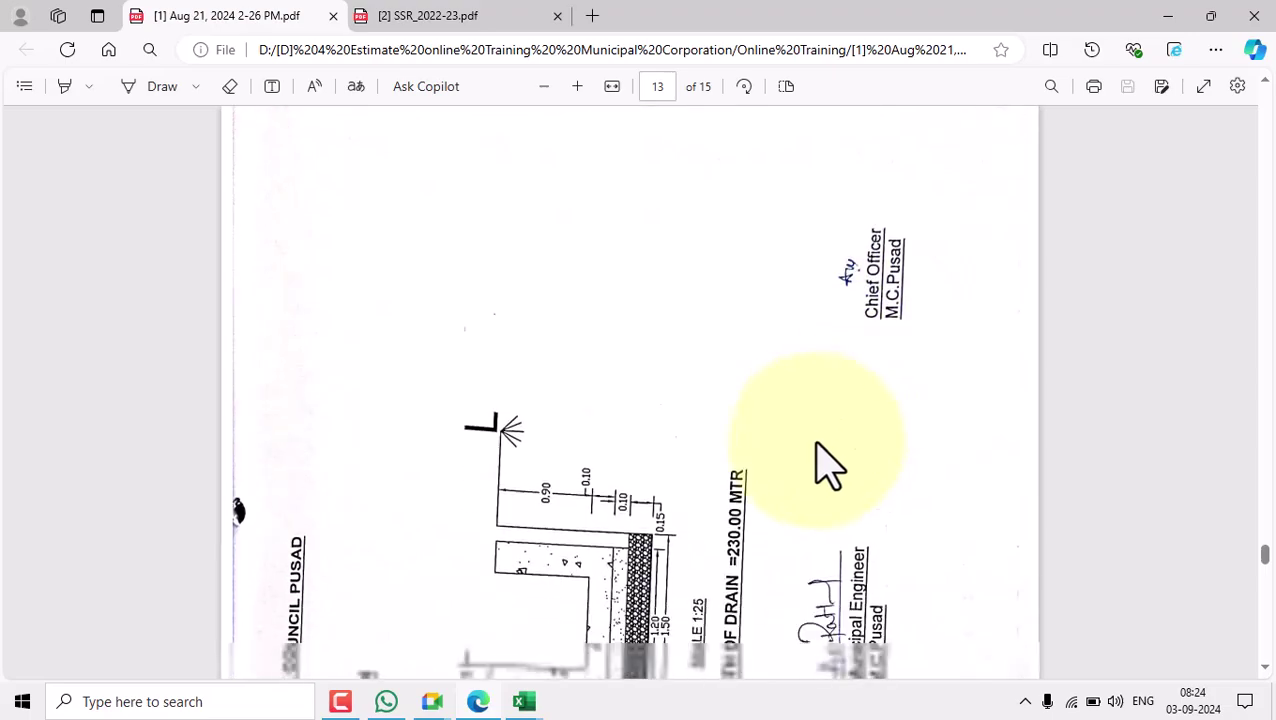
scroll(826, 474, "down", 12)
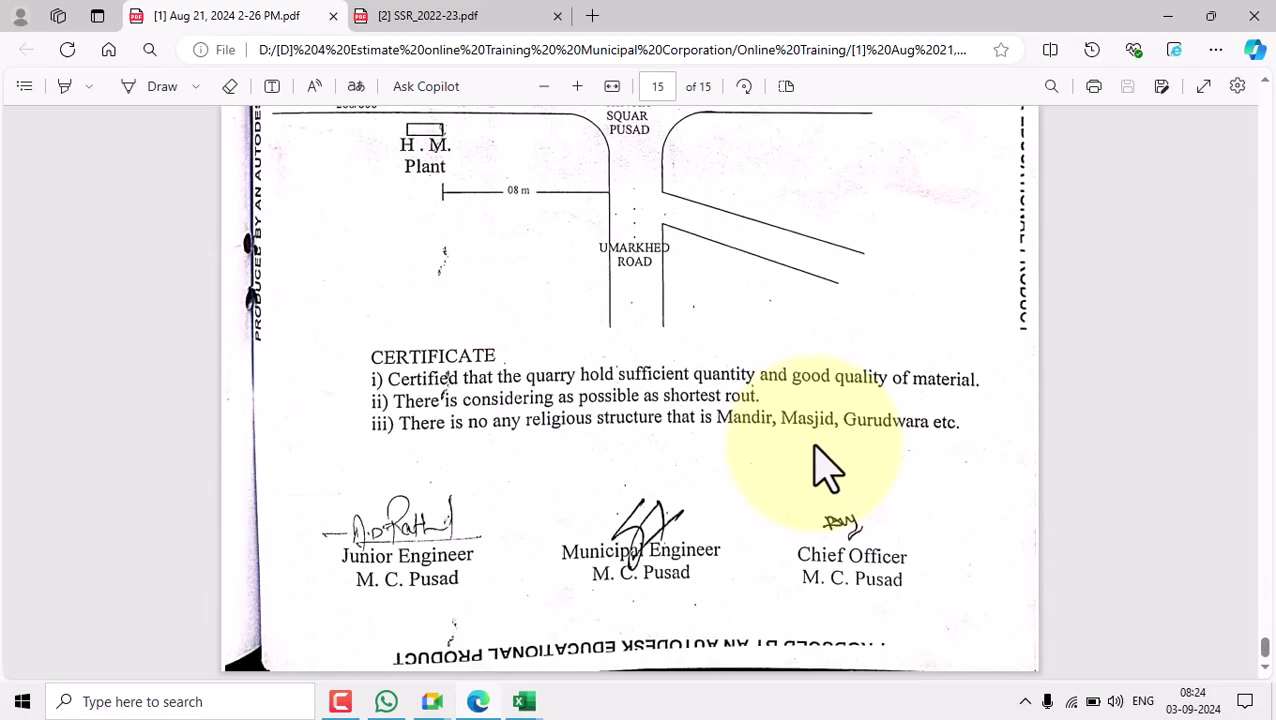
scroll(826, 460, "up", 3)
scroll(812, 455, "up", 1)
scroll(746, 430, "down", 3)
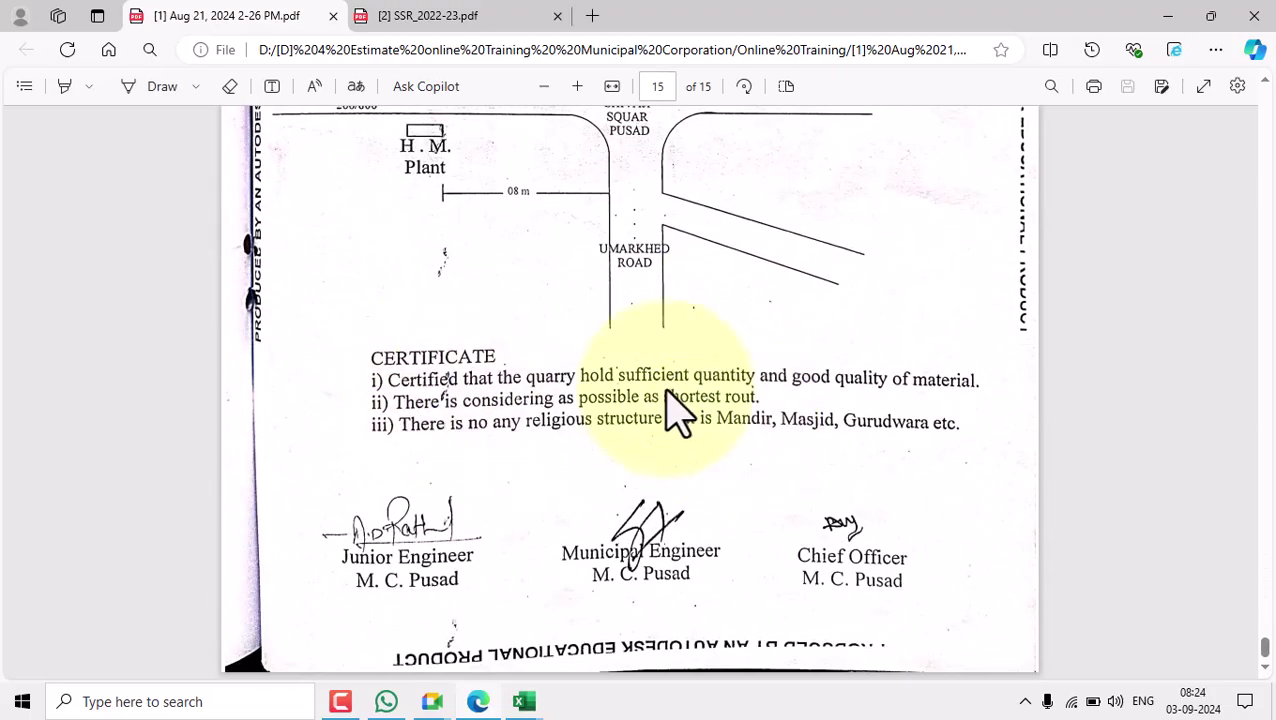
scroll(675, 421, "up", 5)
scroll(690, 405, "up", 15)
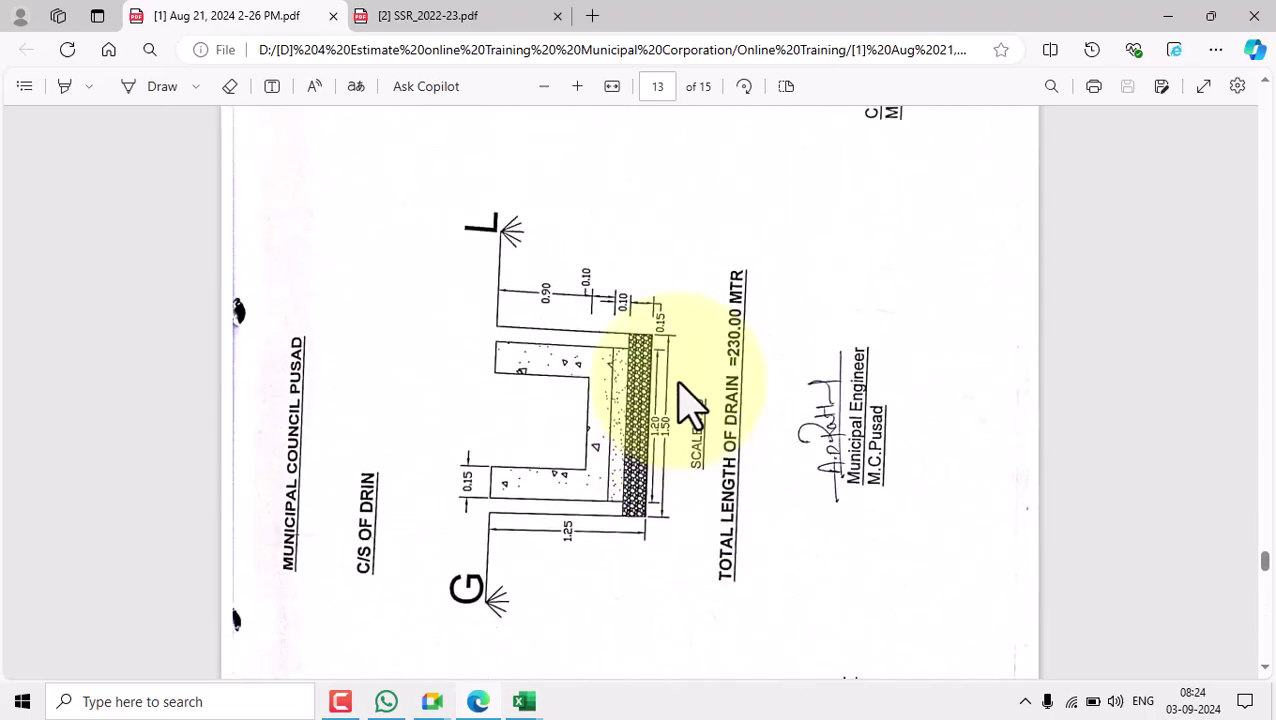
scroll(690, 405, "up", 5)
scroll(680, 405, "down", 1)
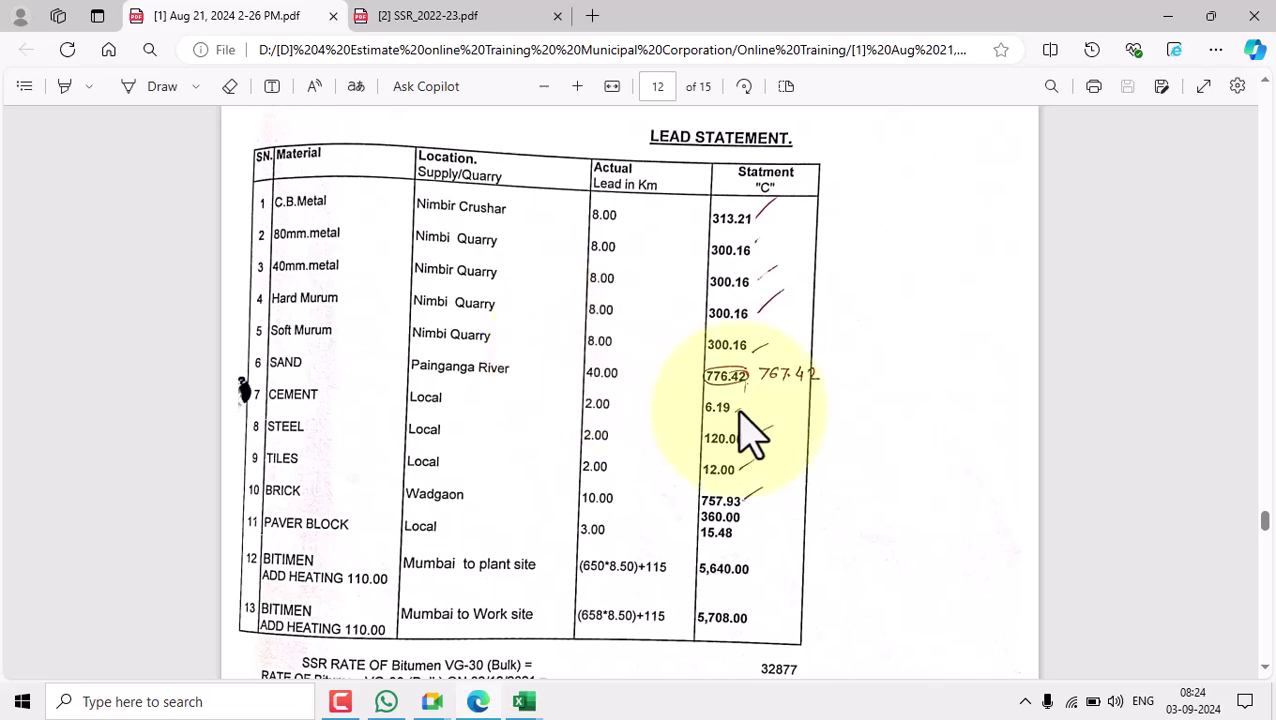
Review the drain cross-section drawings on pages 13 and 14 and the quarry chart on page 15.
scroll(805, 440, "down", 10)
scroll(806, 440, "down", 15)
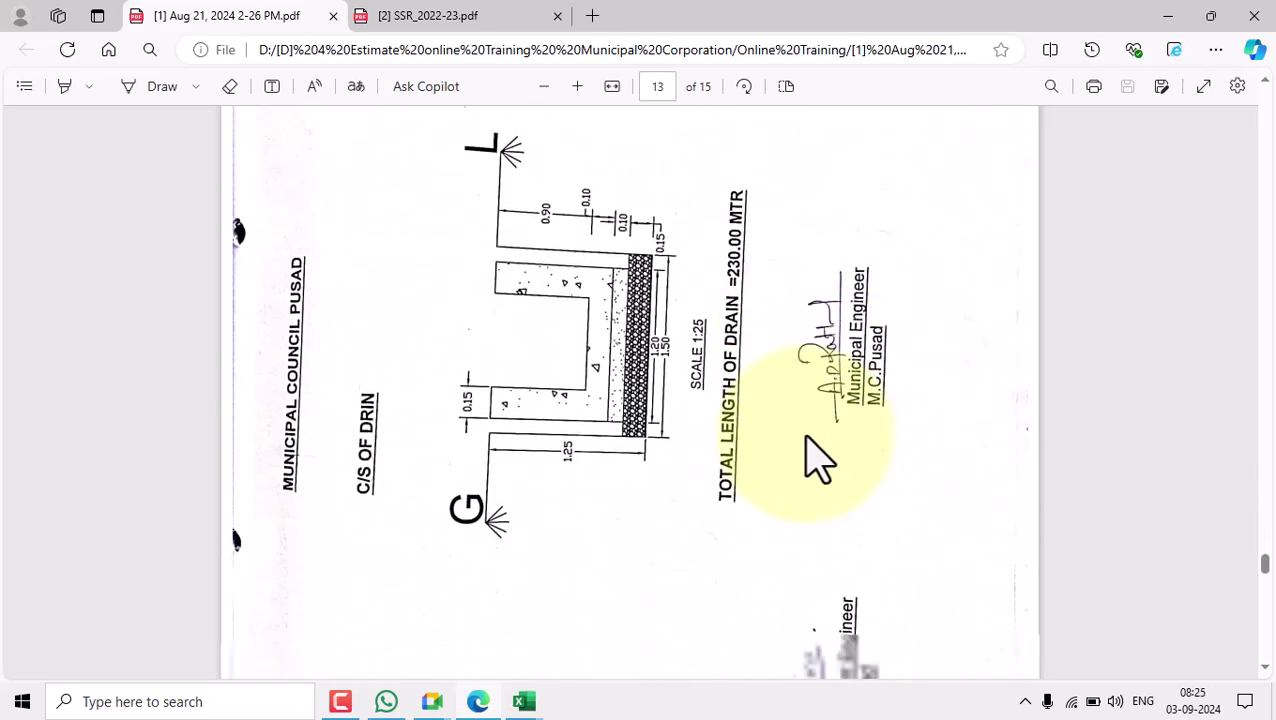
scroll(818, 460, "down", 12)
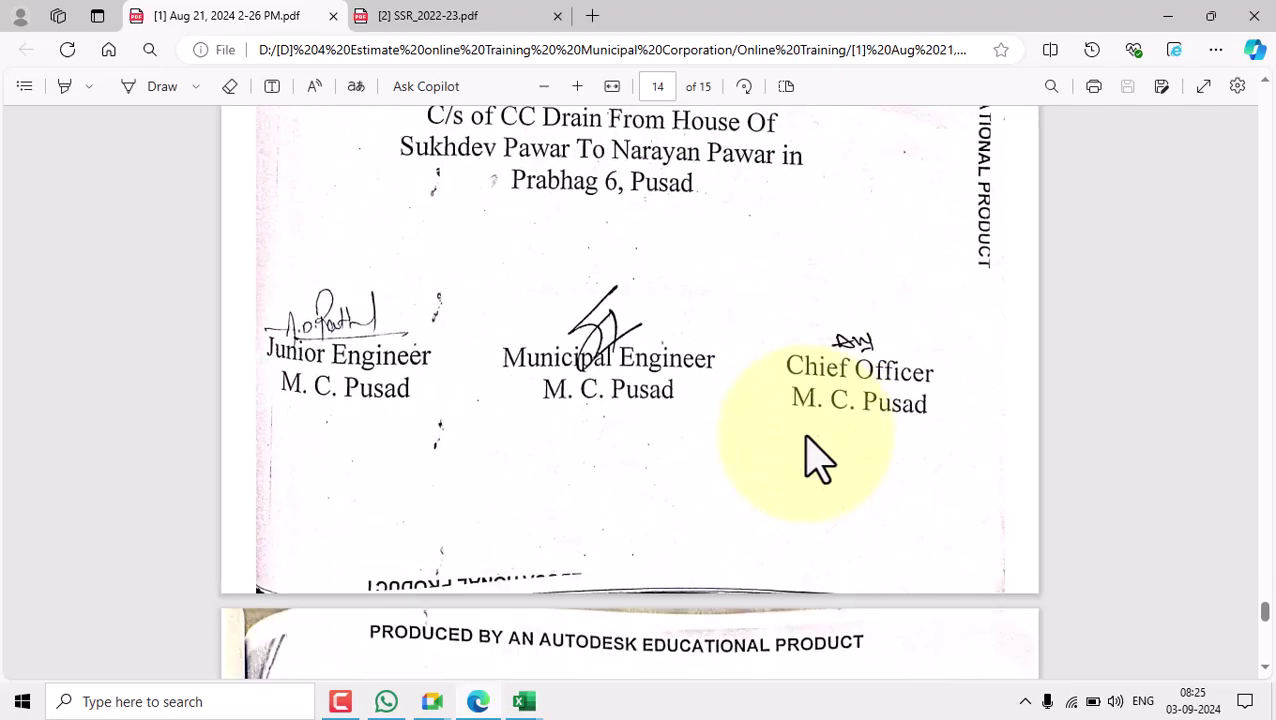
scroll(818, 460, "down", 8)
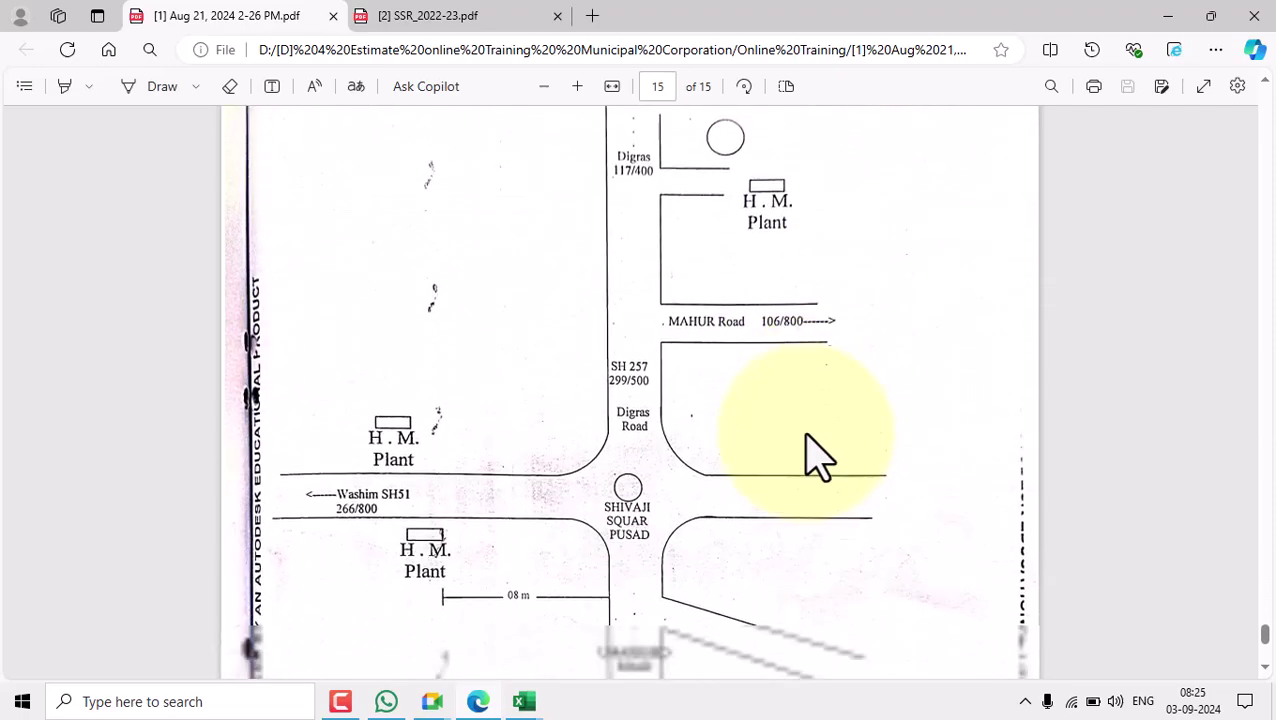
scroll(818, 460, "up", 18)
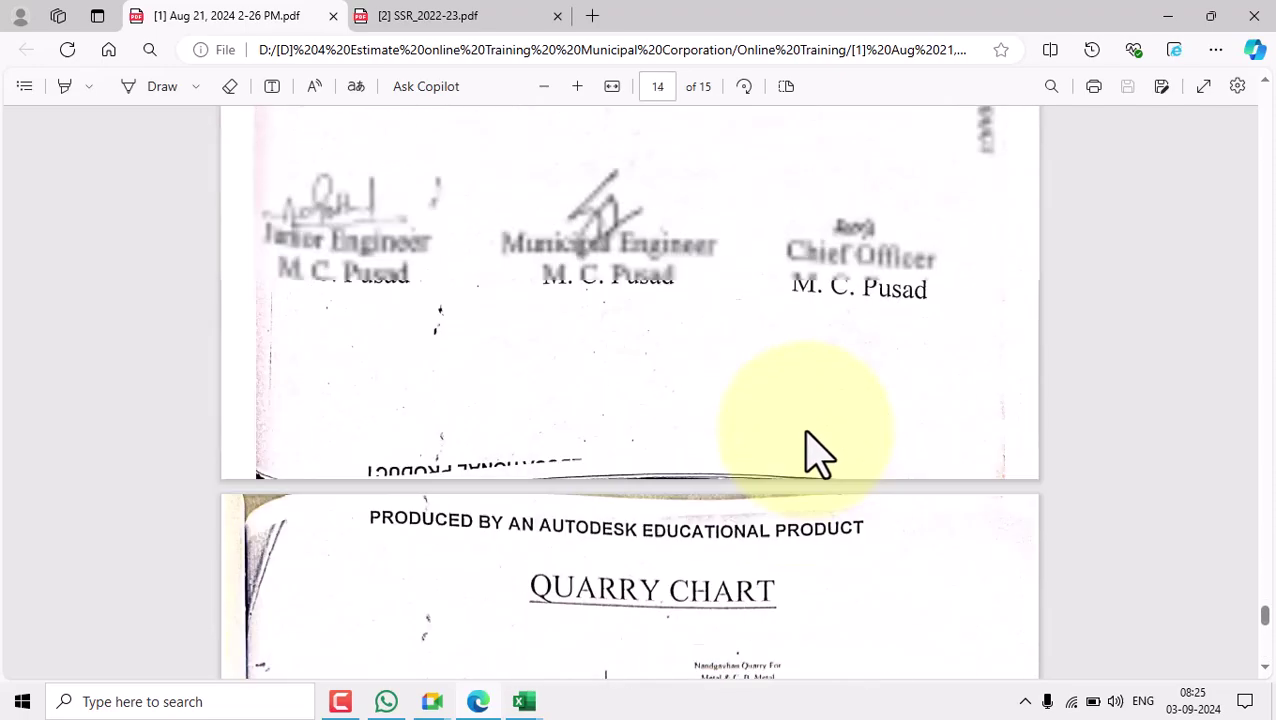
scroll(762, 410, "up", 5)
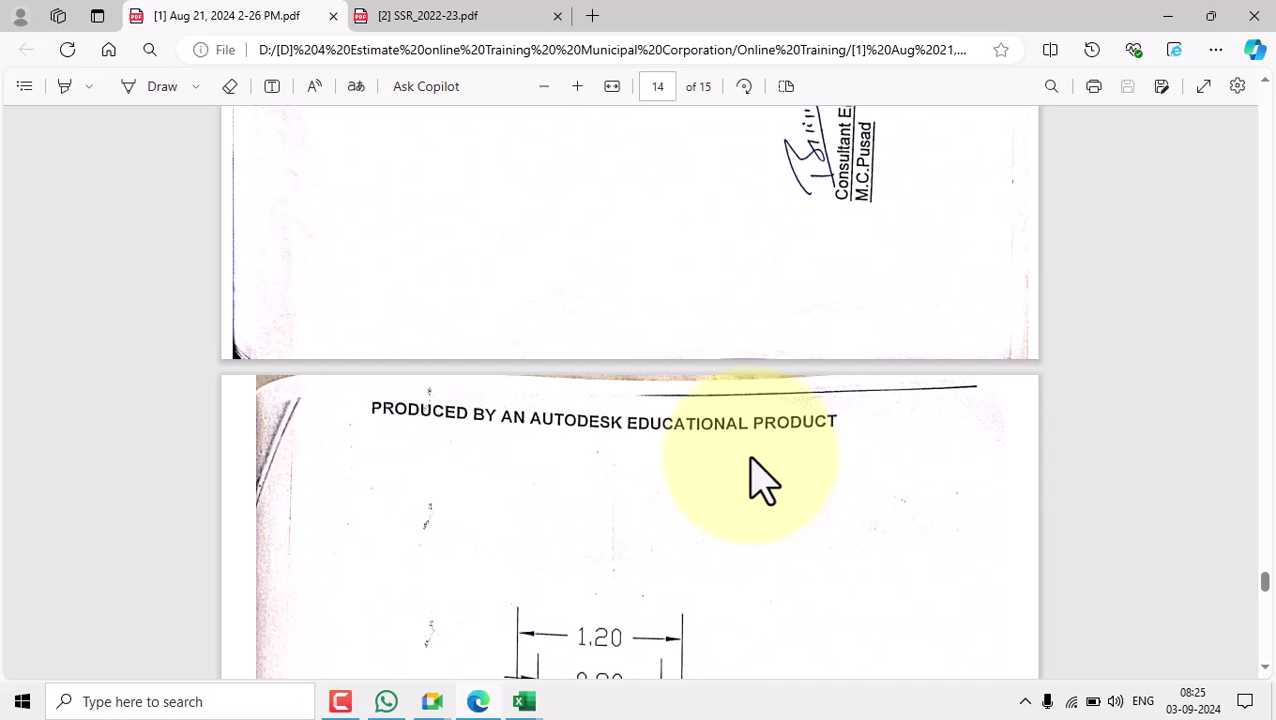
Switch to the blank Excel workbook 01 C C Drain Digrus 2022-2023.
mouse_move(521, 703)
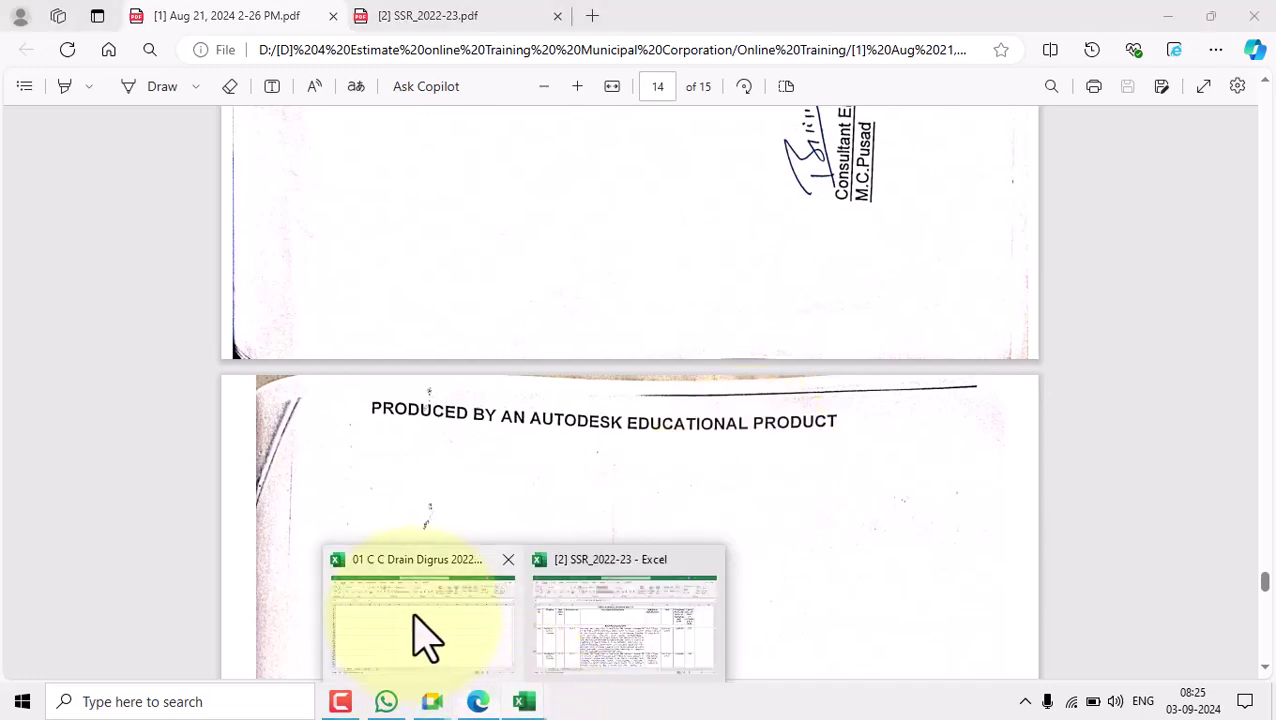
left_click(424, 637)
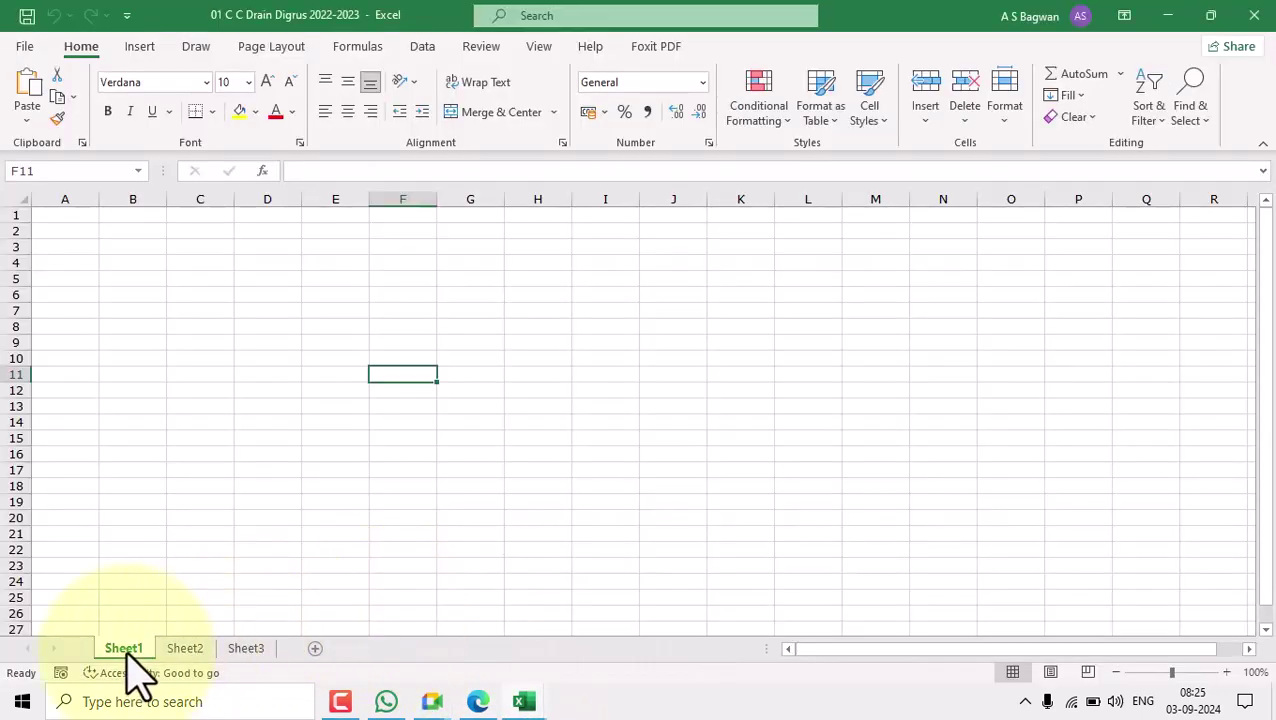
double_click(124, 648)
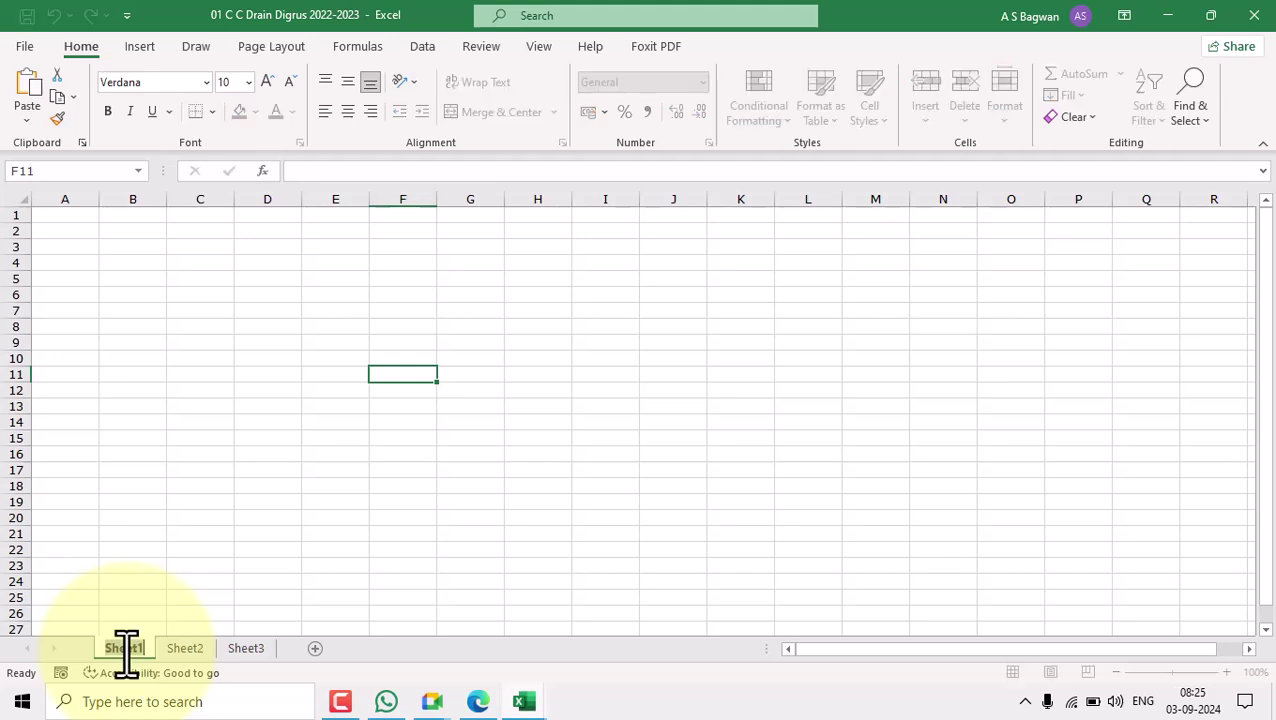
left_click(299, 472)
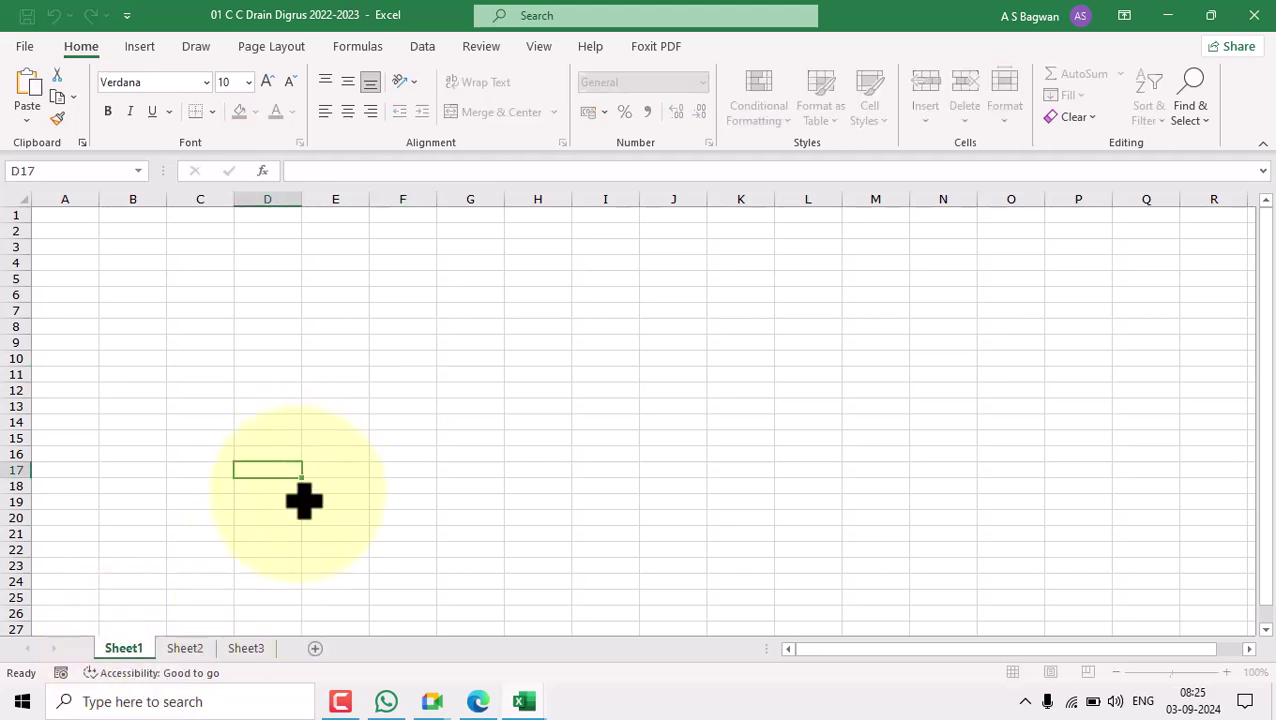
left_click(196, 651)
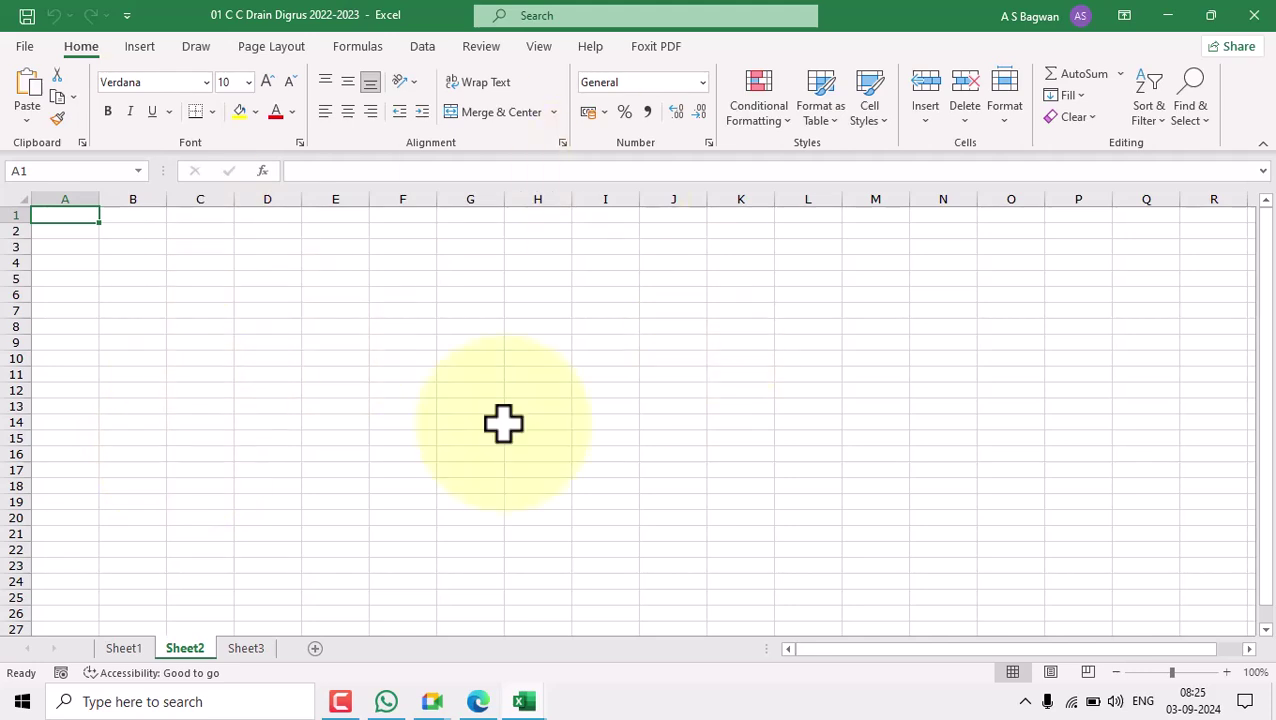
left_click(118, 651)
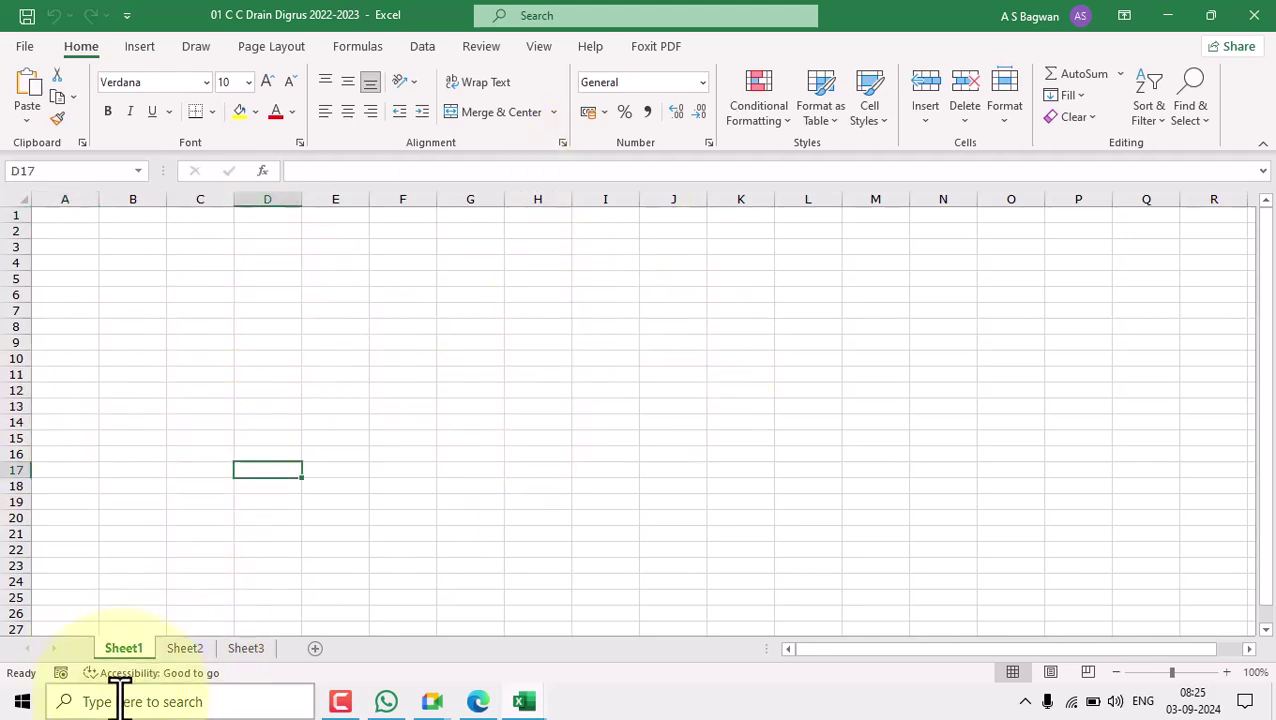
right_click(133, 648)
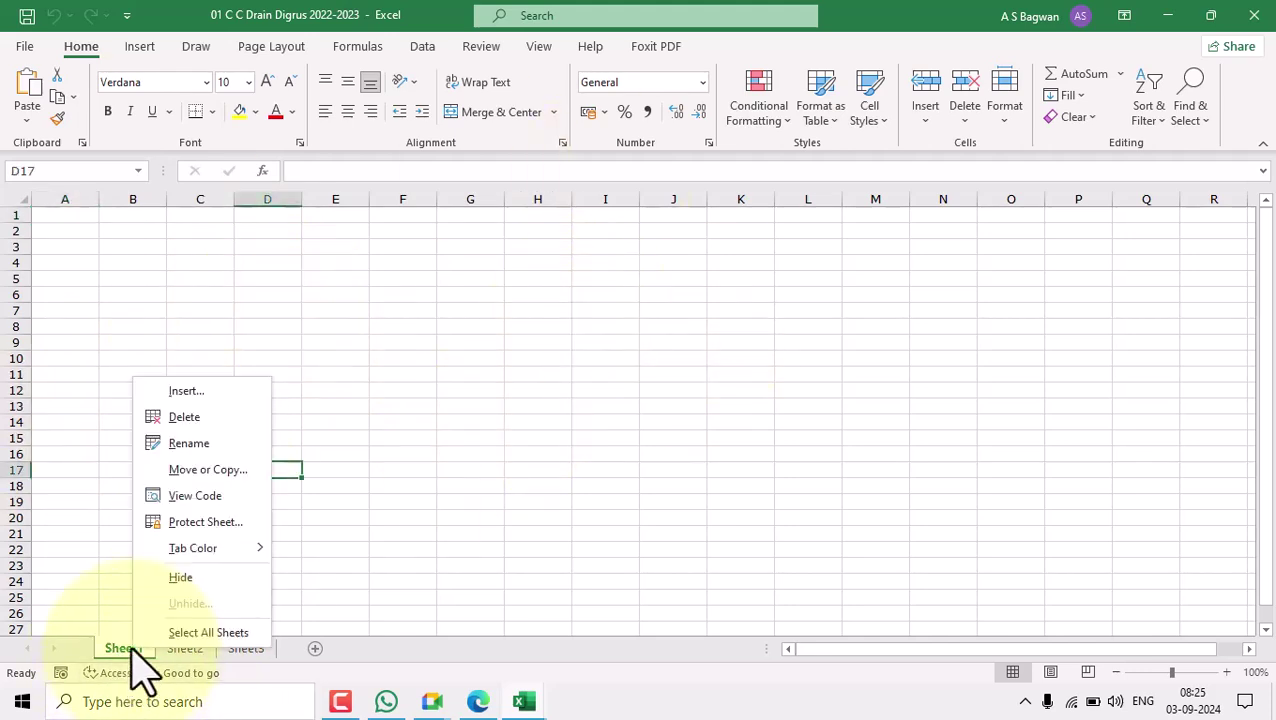
left_click(190, 444)
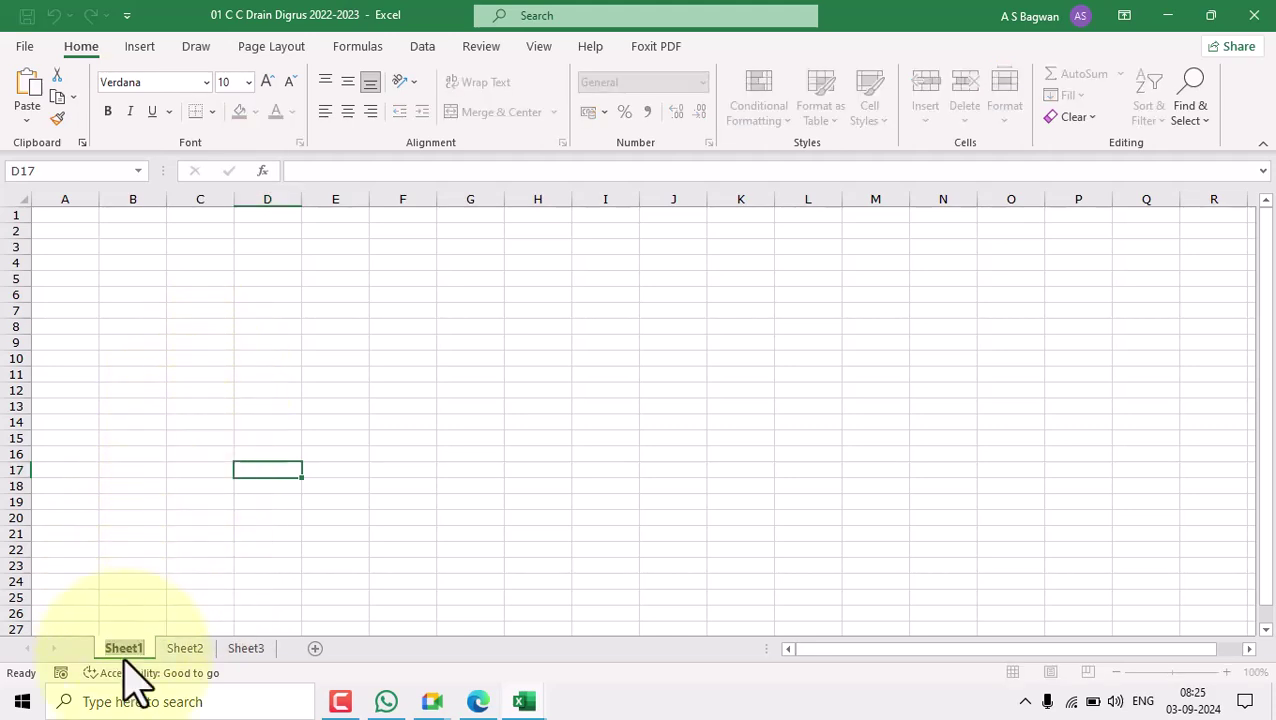
left_click(193, 550)
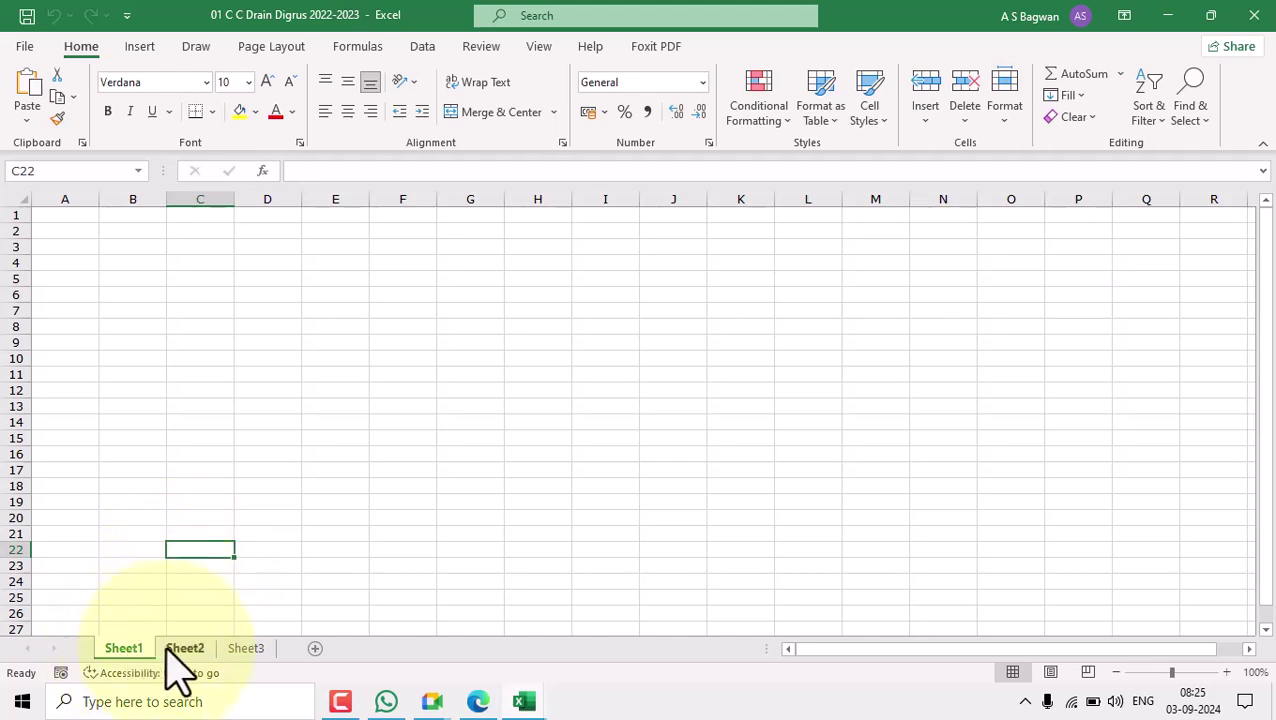
Rename the worksheet Sheet1 as Cover.
double_click(120, 649)
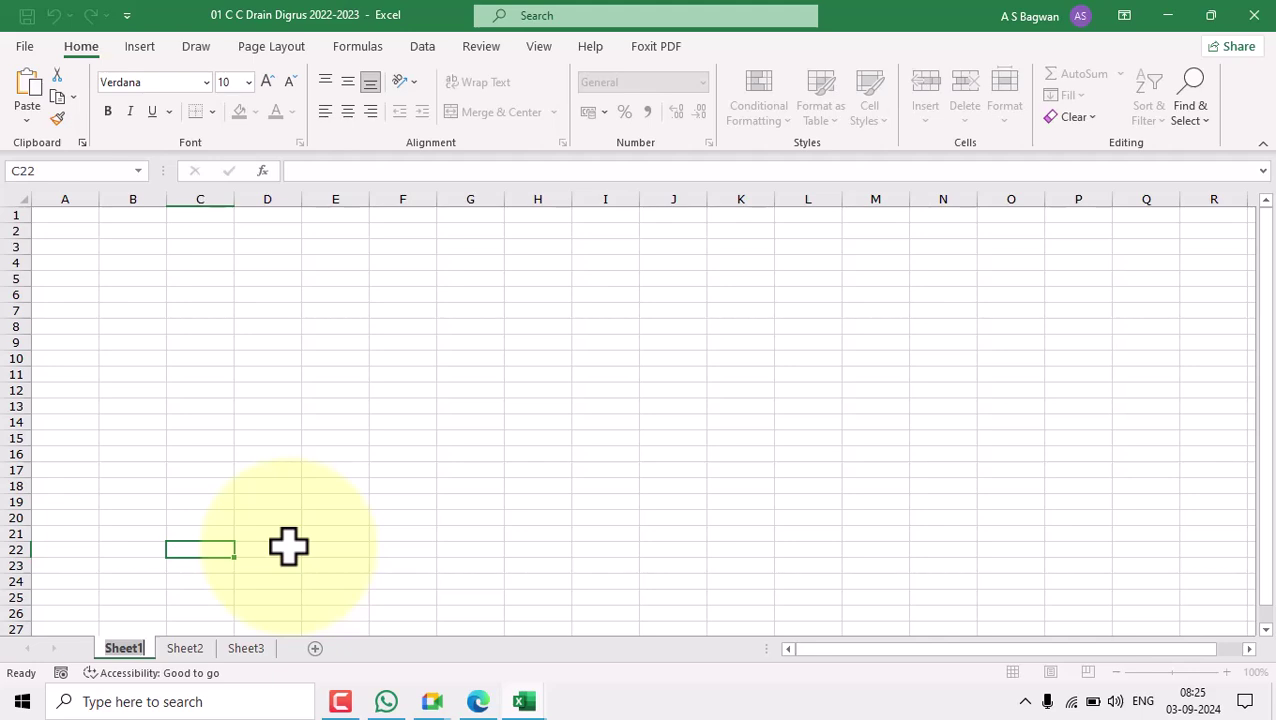
type("d")
type("over")
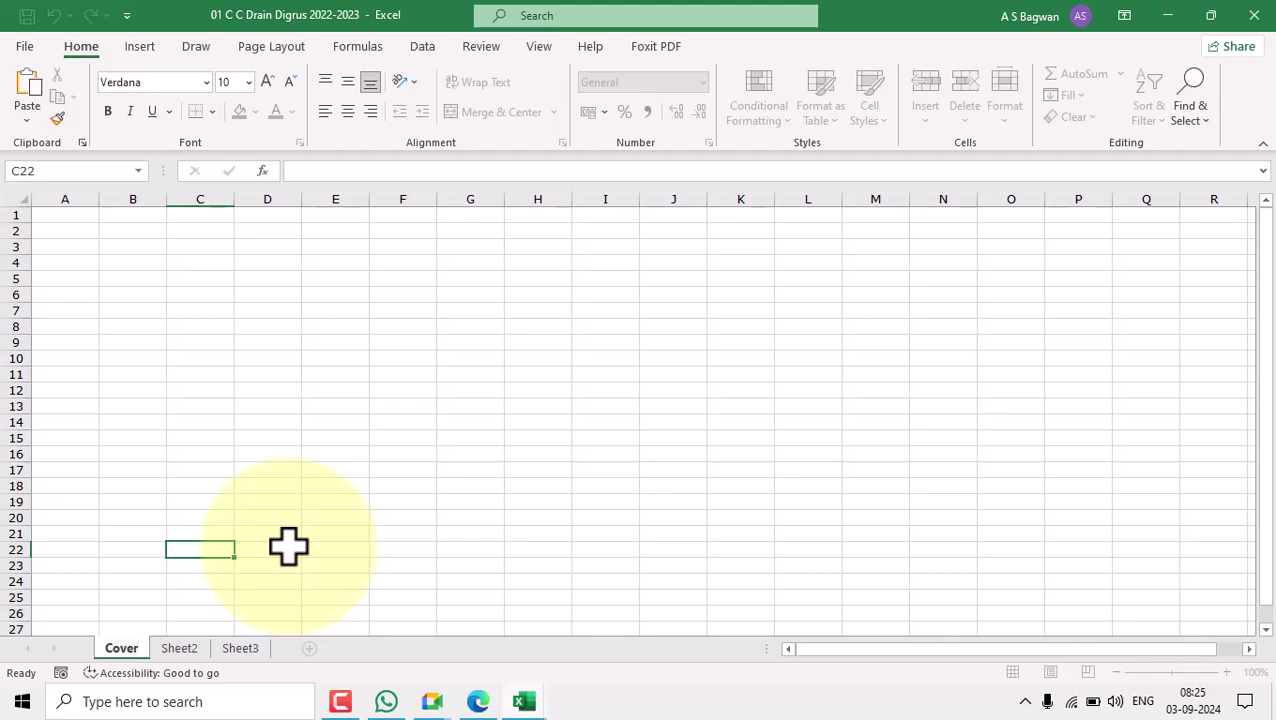
left_click(373, 436)
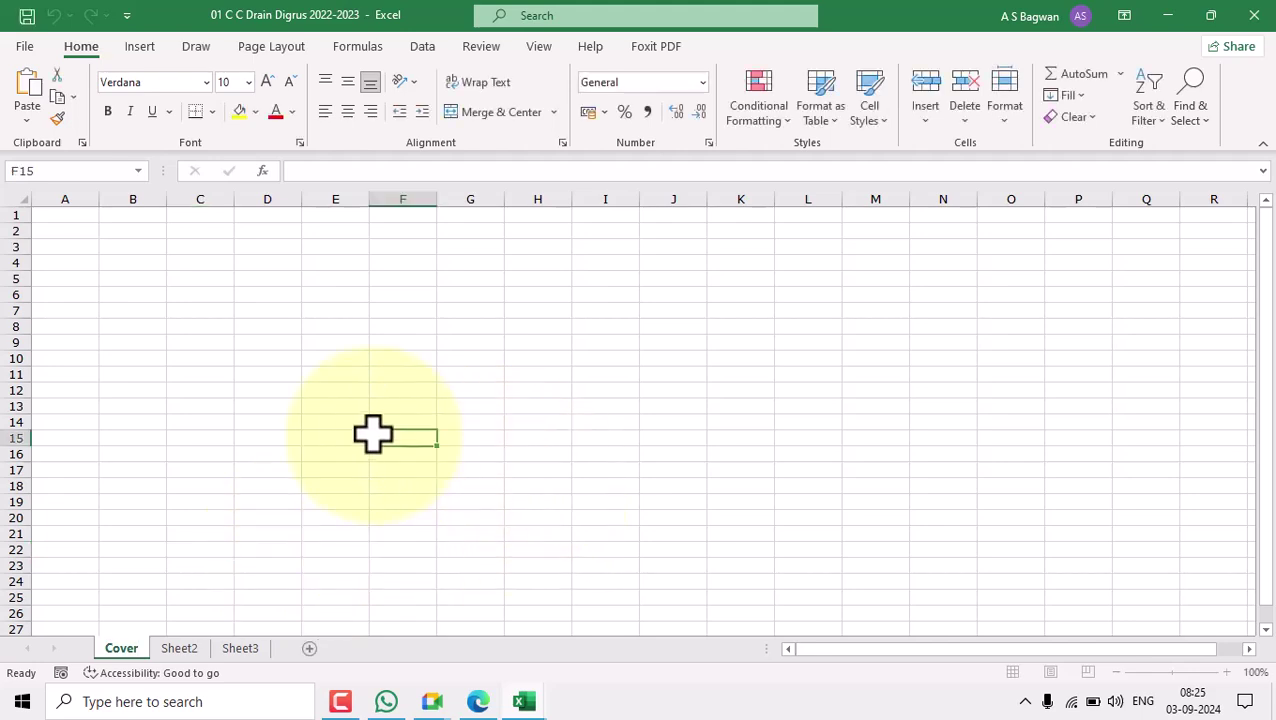
Rename the worksheet Sheet2 as FH and Sheet3 as GD.
double_click(181, 648)
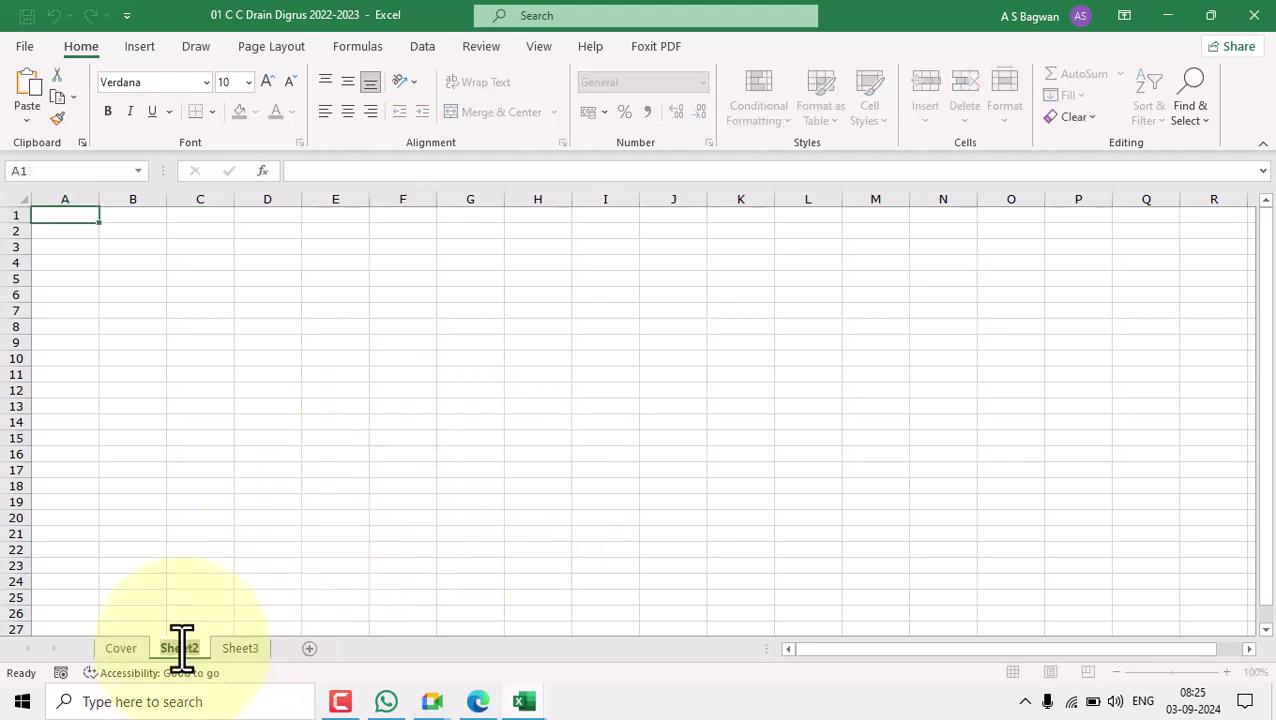
type("FH")
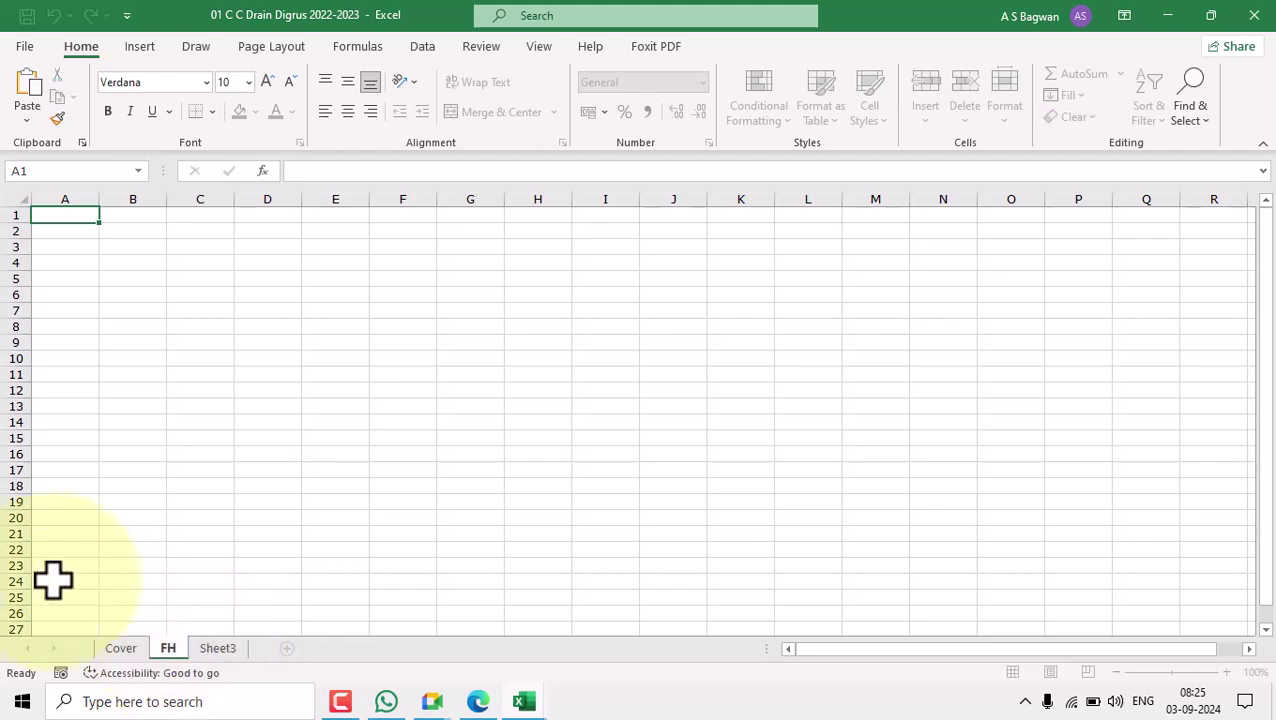
left_click(215, 500)
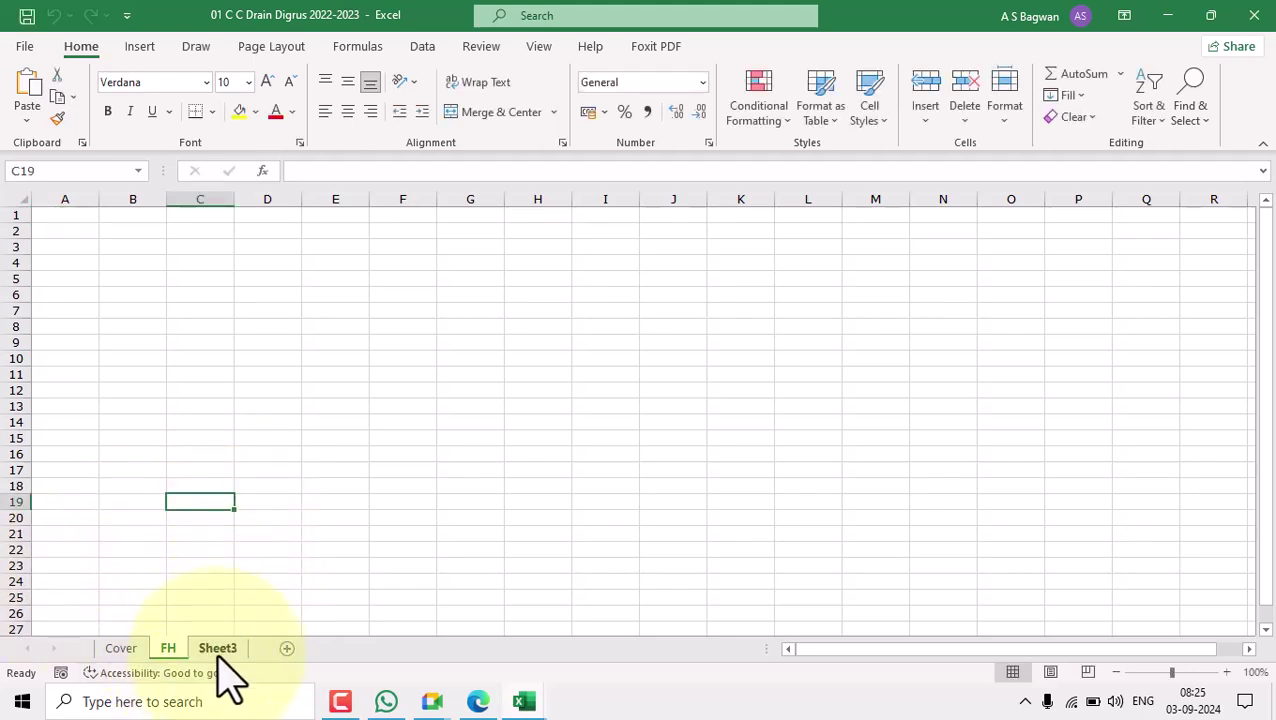
double_click(220, 649)
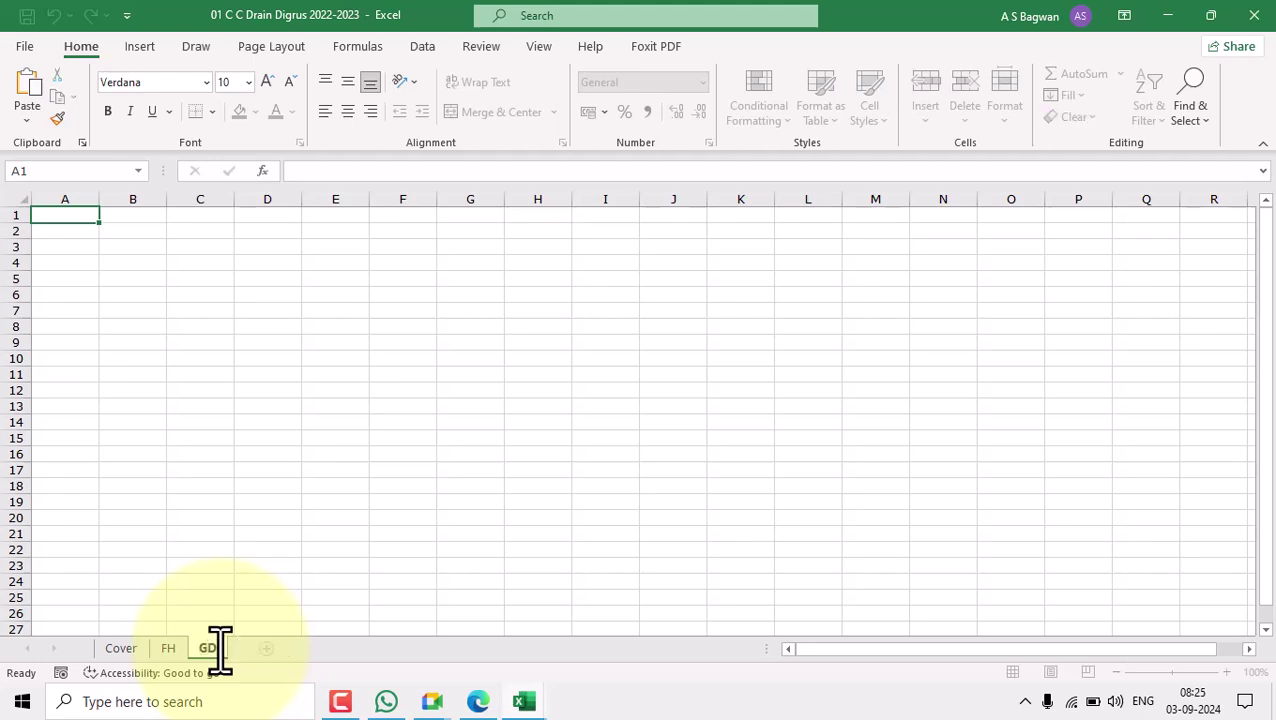
left_click(356, 418)
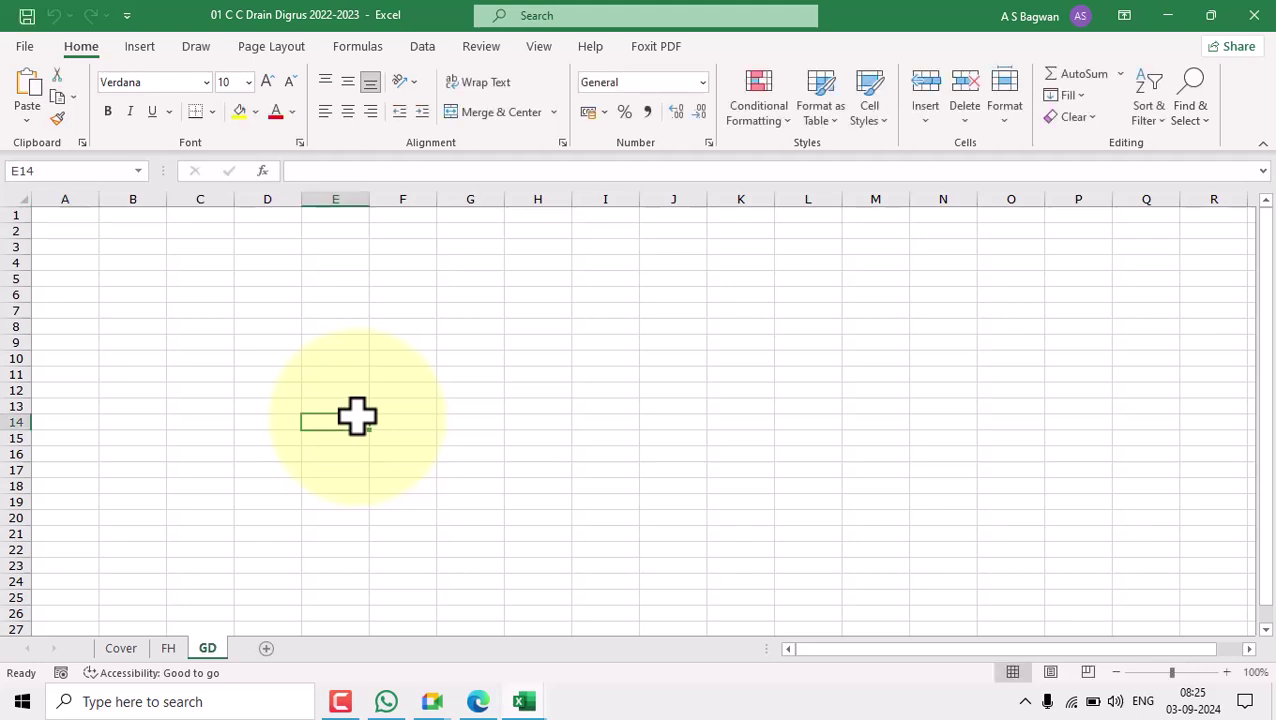
Add a new worksheet directly after the GD sheet.
left_click(135, 648)
left_click(168, 648)
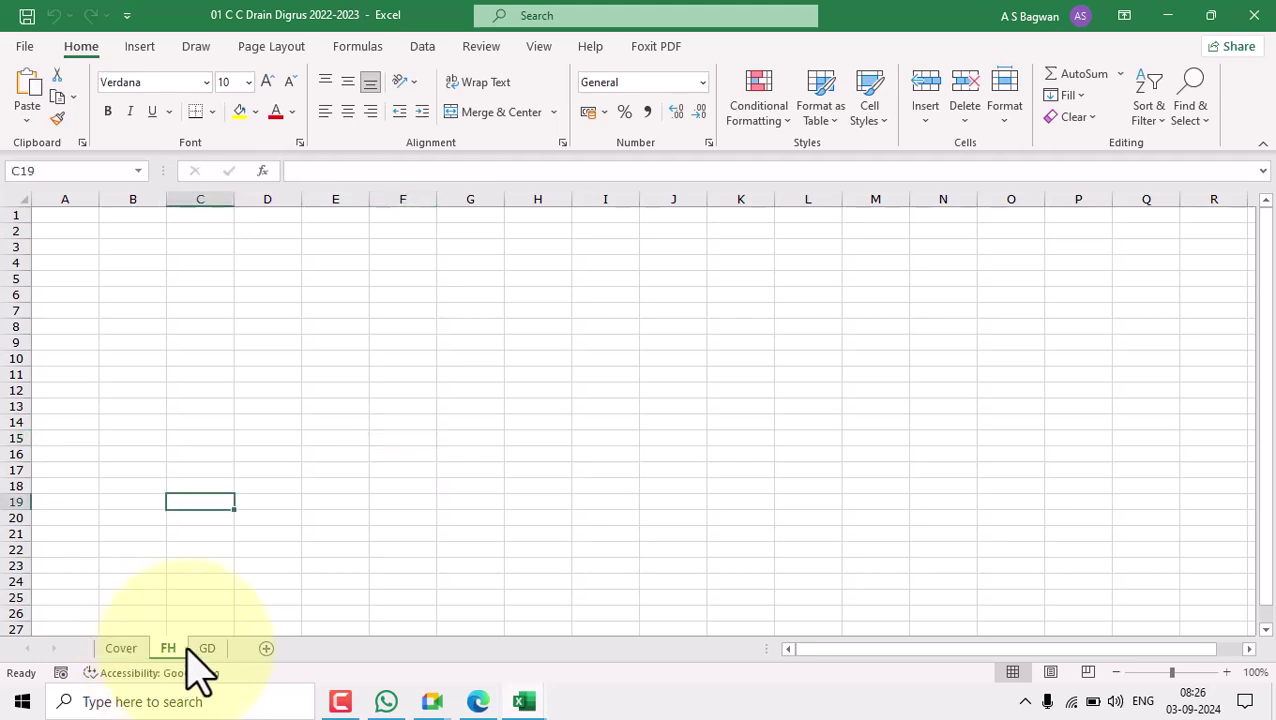
left_click(207, 649)
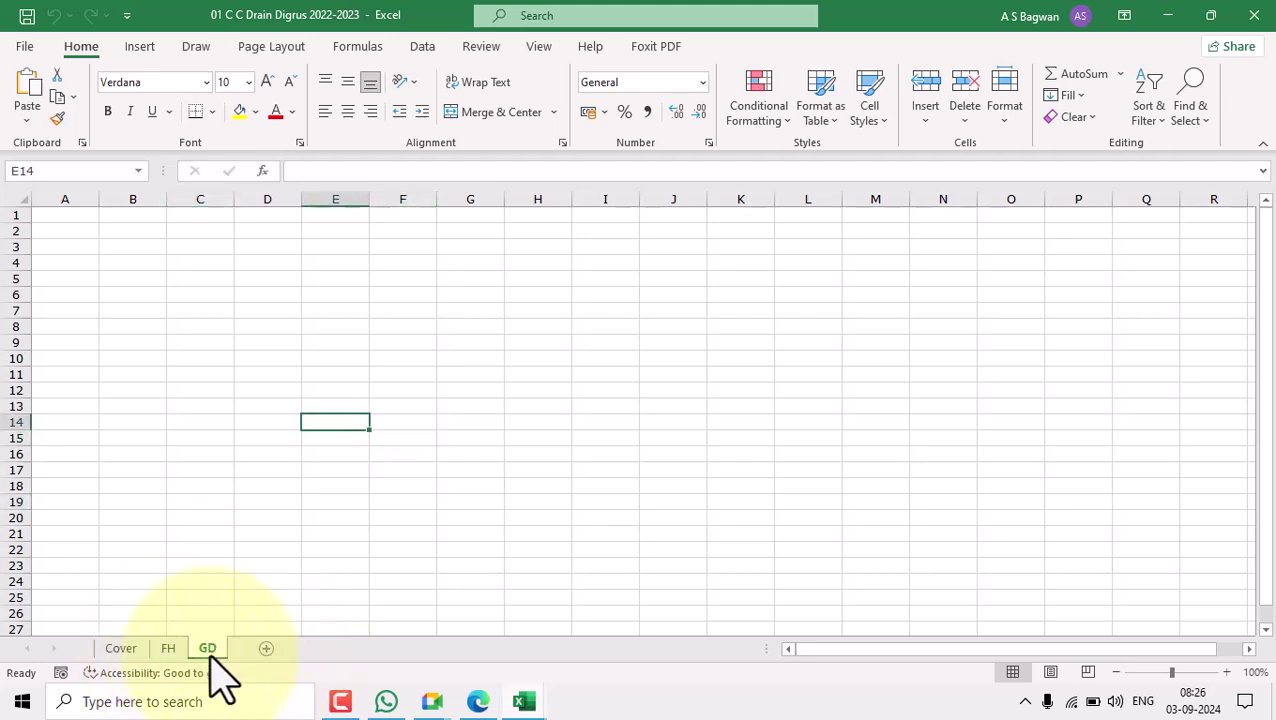
left_click(266, 648)
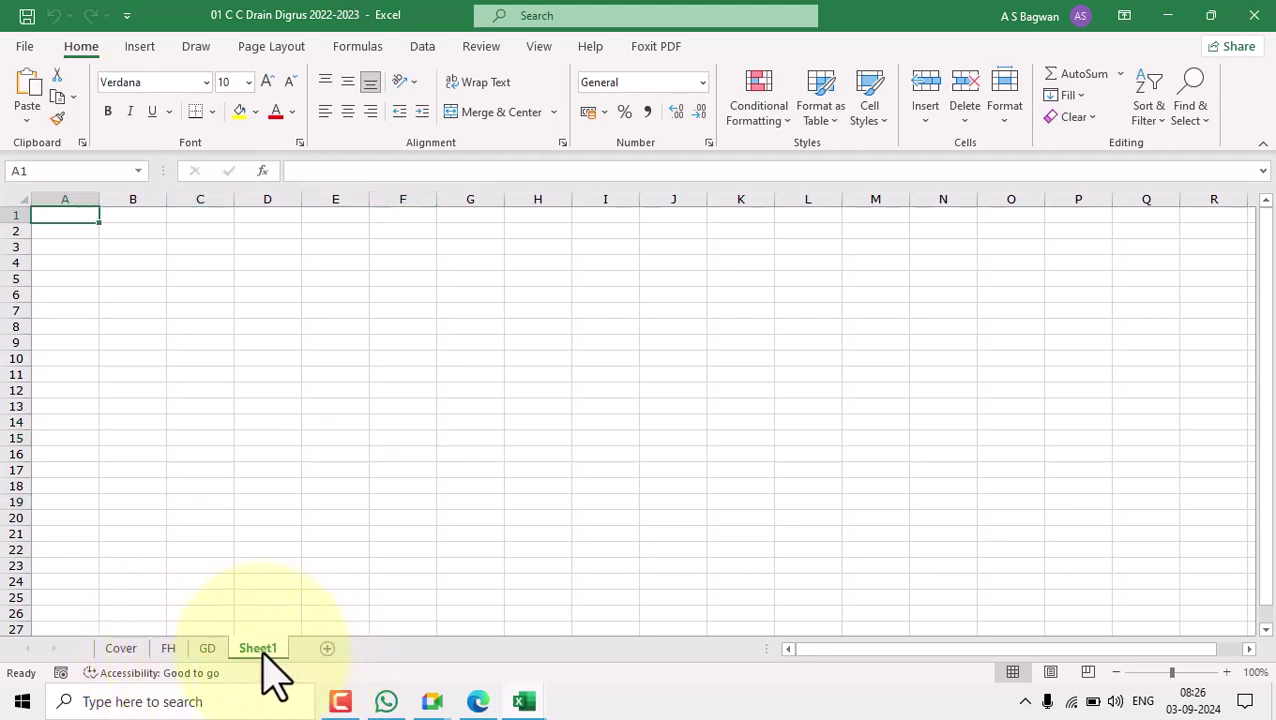
Insert another worksheet after Cover and move it to the end of the workbook, behind Sheet1.
left_click(120, 649)
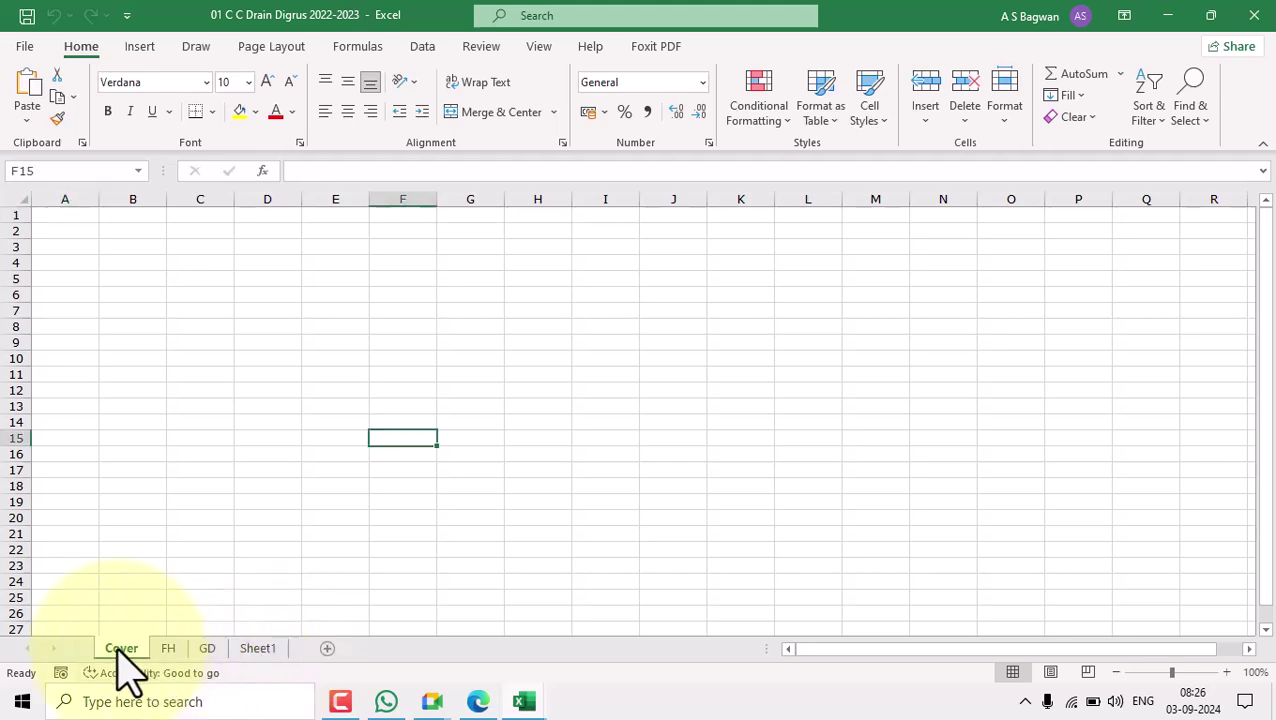
left_click(344, 648)
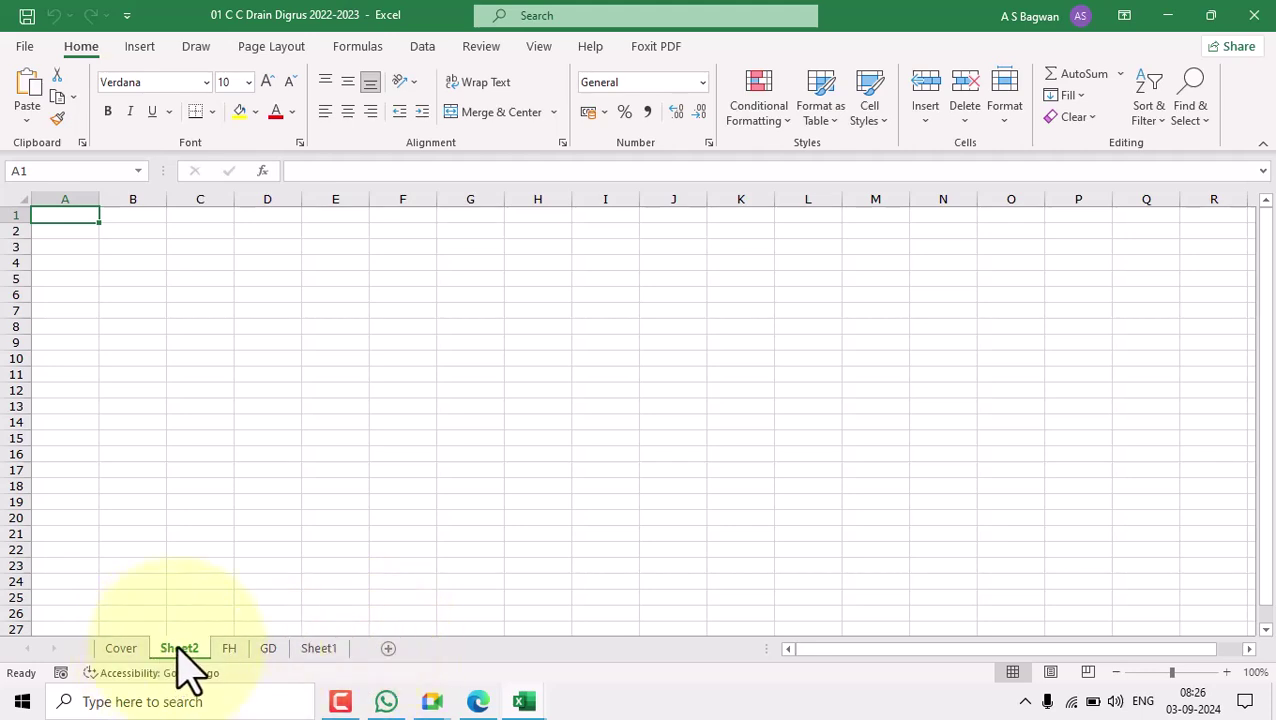
left_click_drag(179, 648, 263, 646)
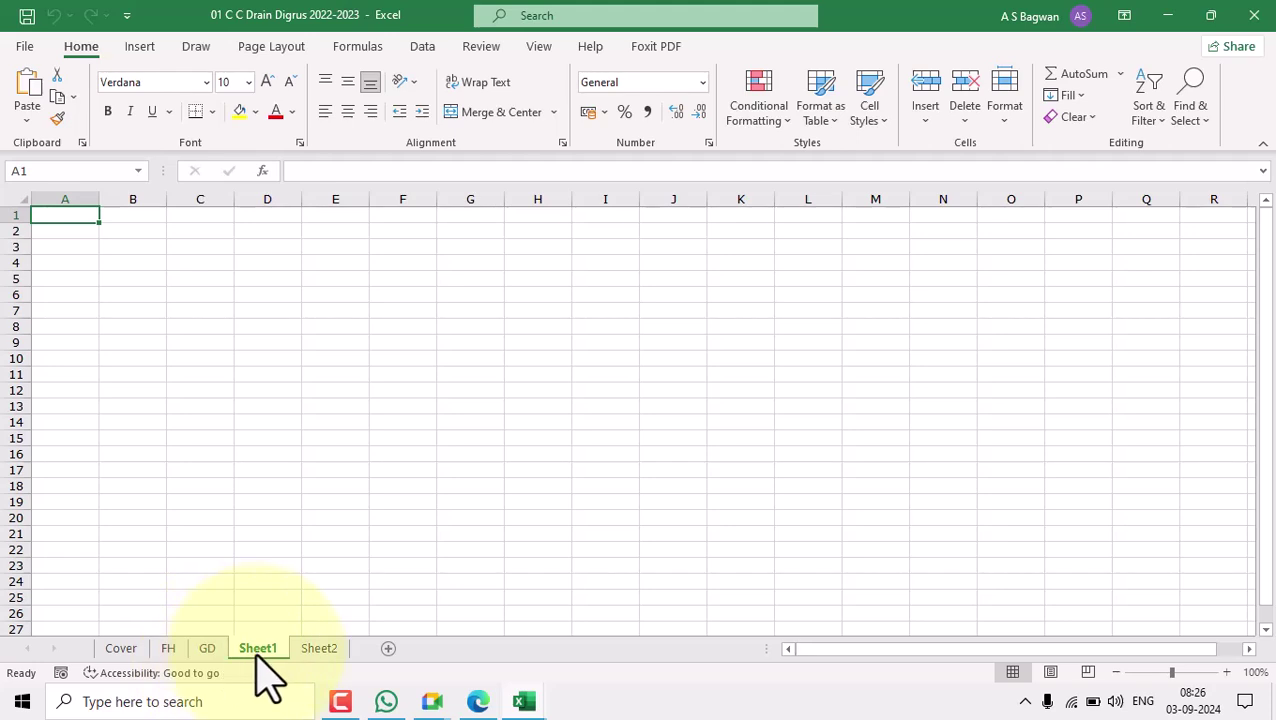
Rename the worksheet that follows GD as Recap.
double_click(260, 648)
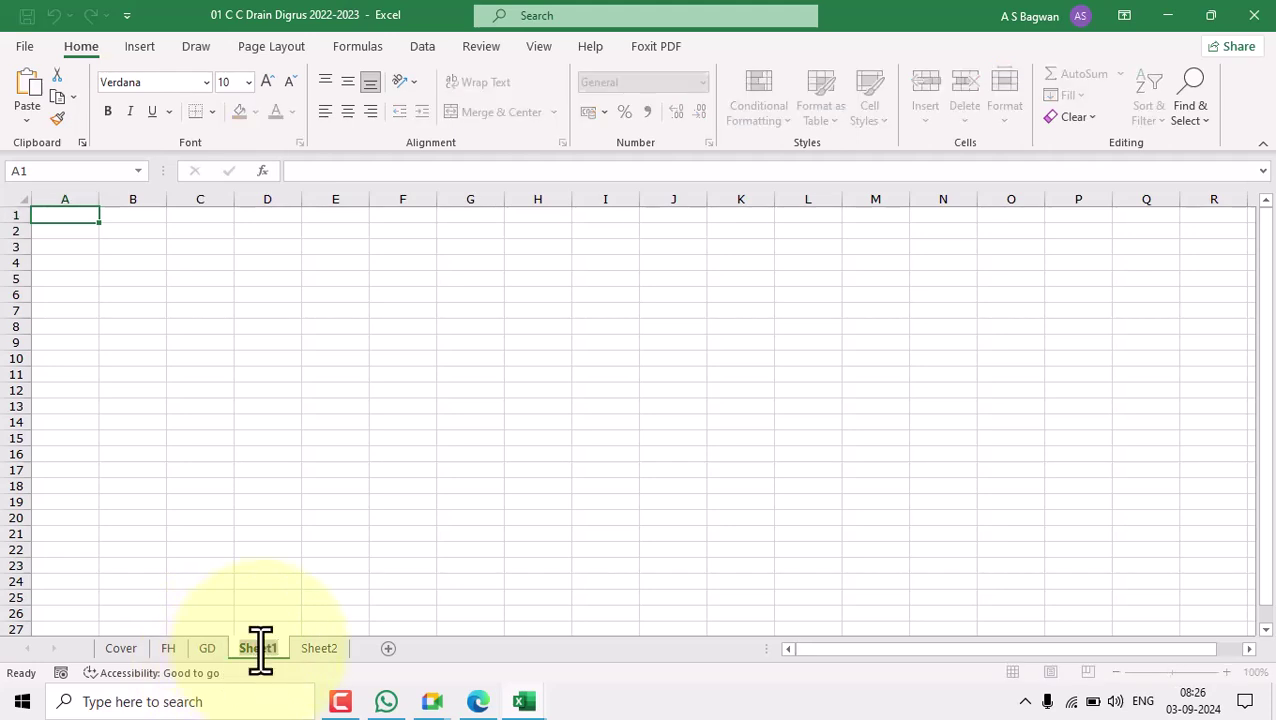
type("Recap")
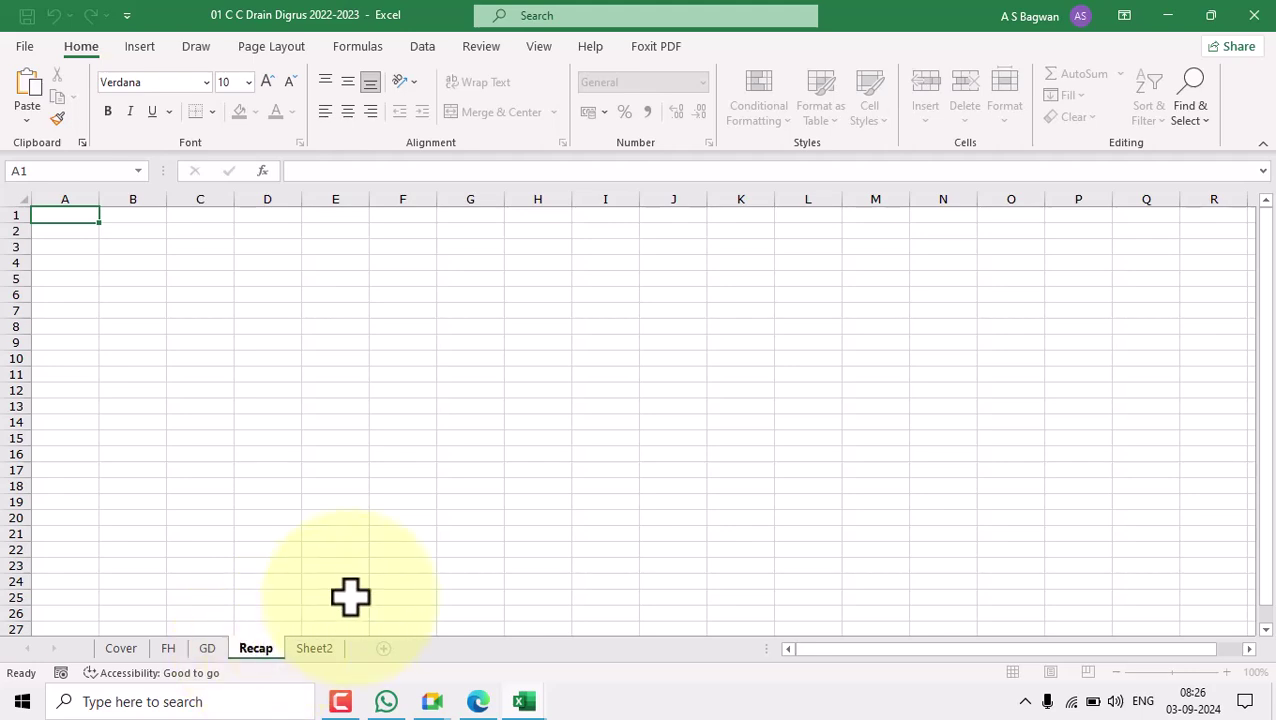
Rename the worksheet that follows Recap as Abstract.
left_click(338, 598)
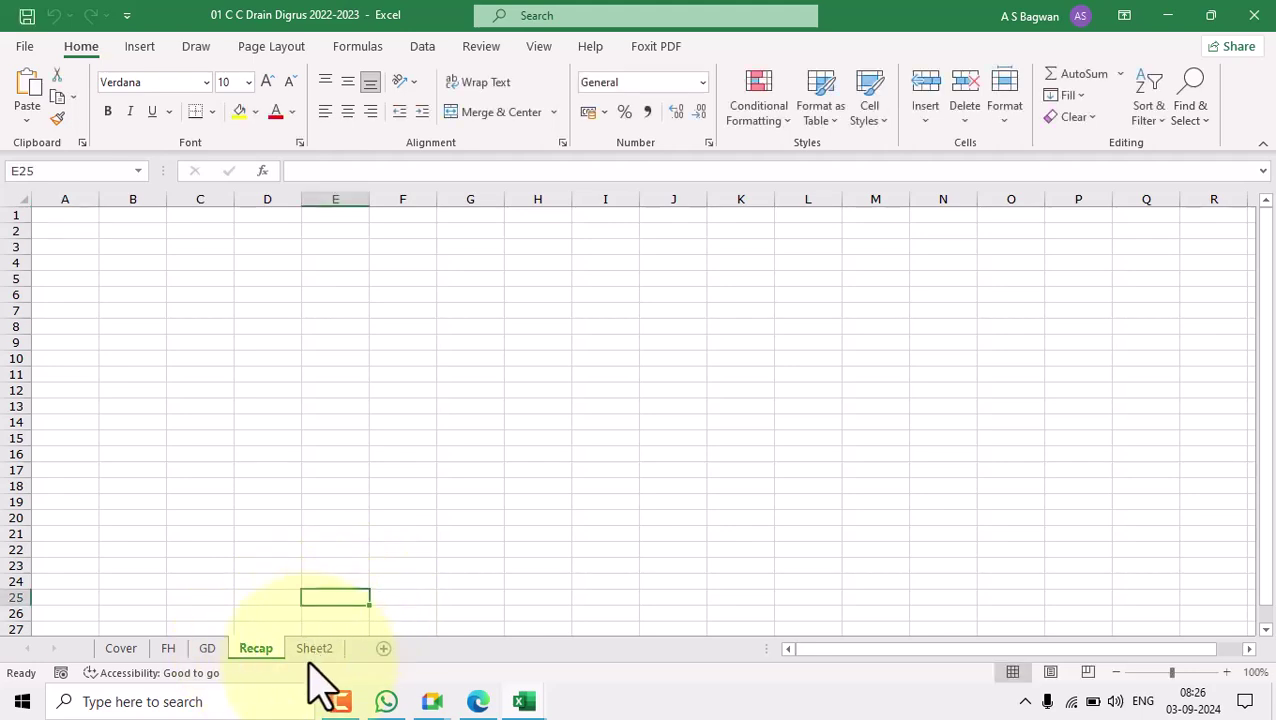
left_click(314, 650)
right_click(314, 650)
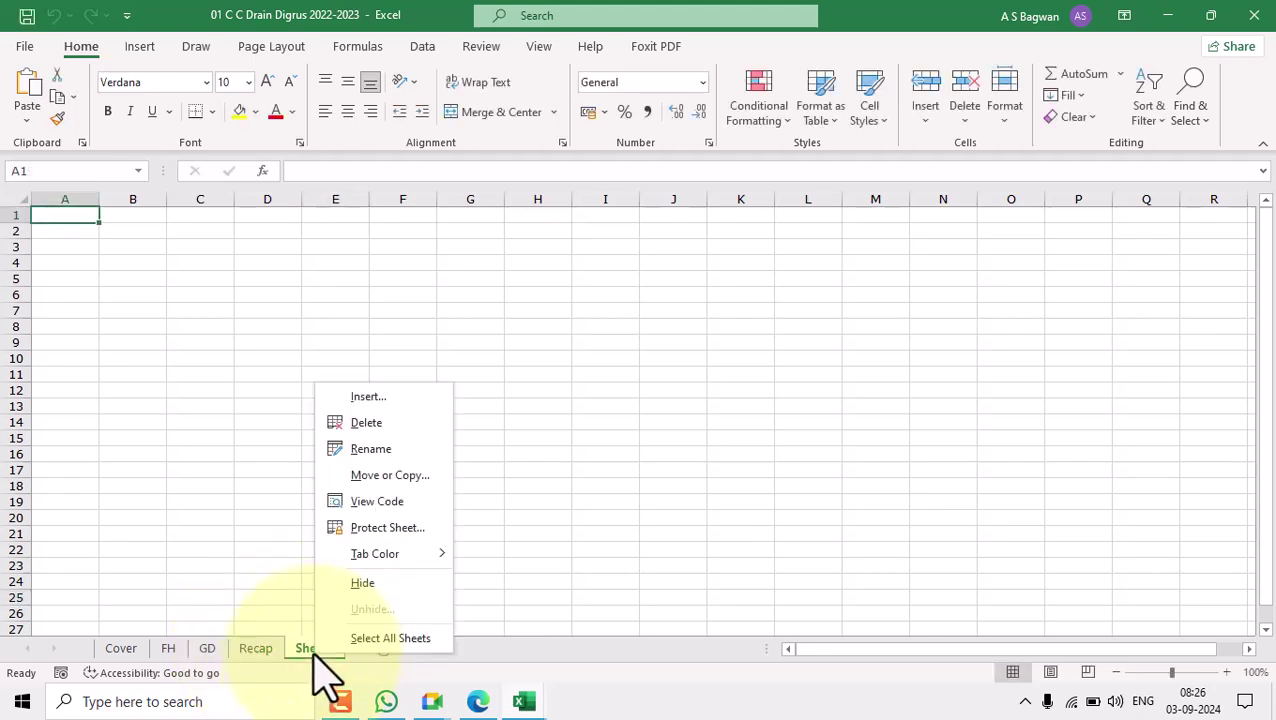
left_click(388, 447)
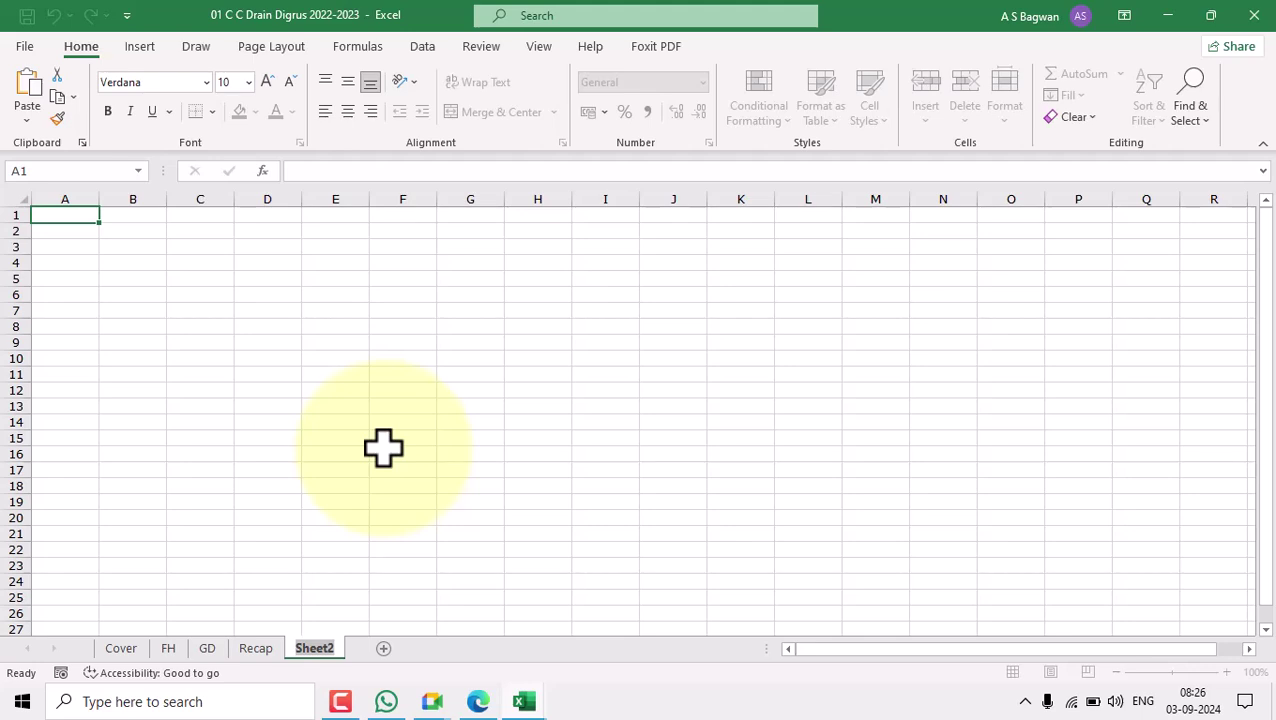
type("Abstract")
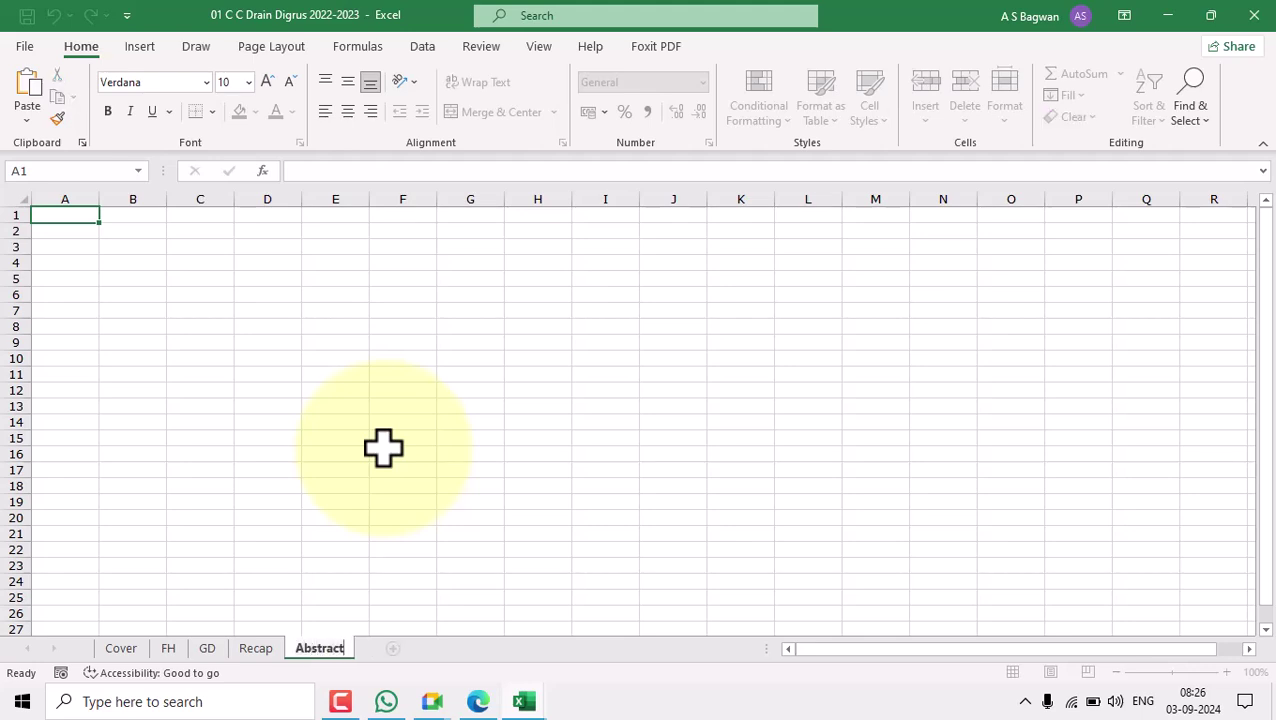
left_click(405, 486)
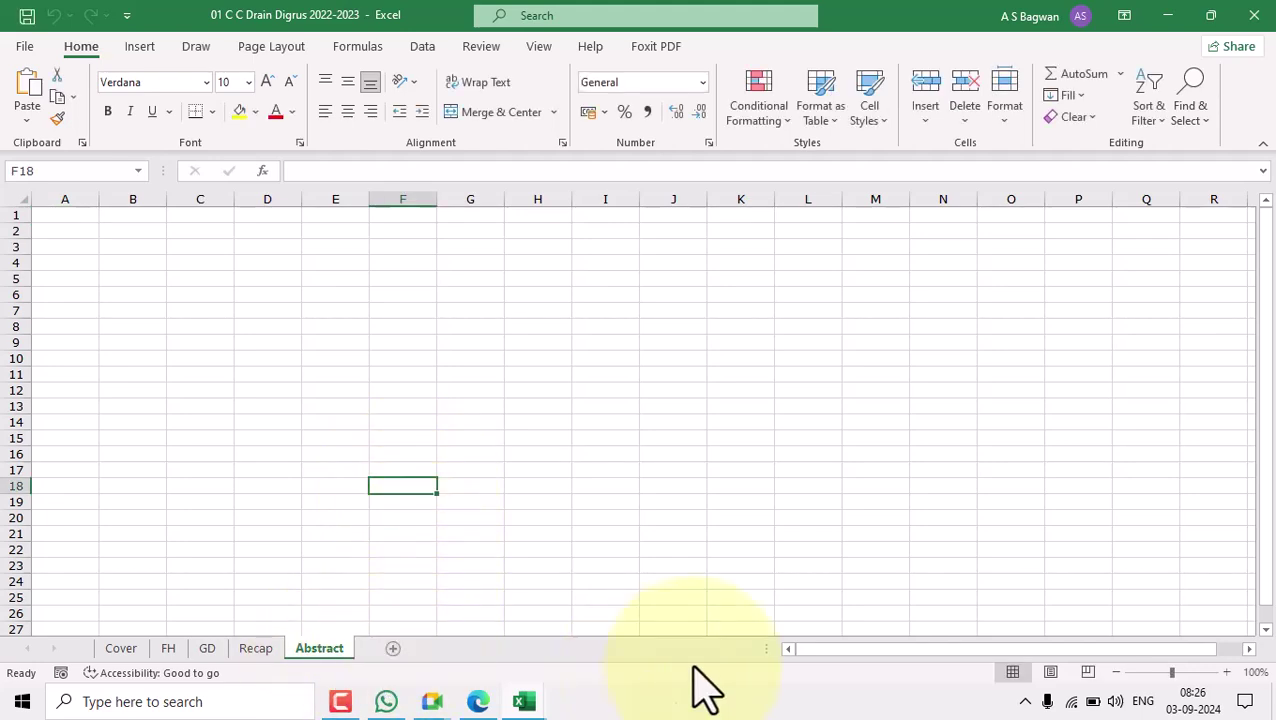
Add a new worksheet directly after Abstract and name it Measurement.
left_click(120, 649)
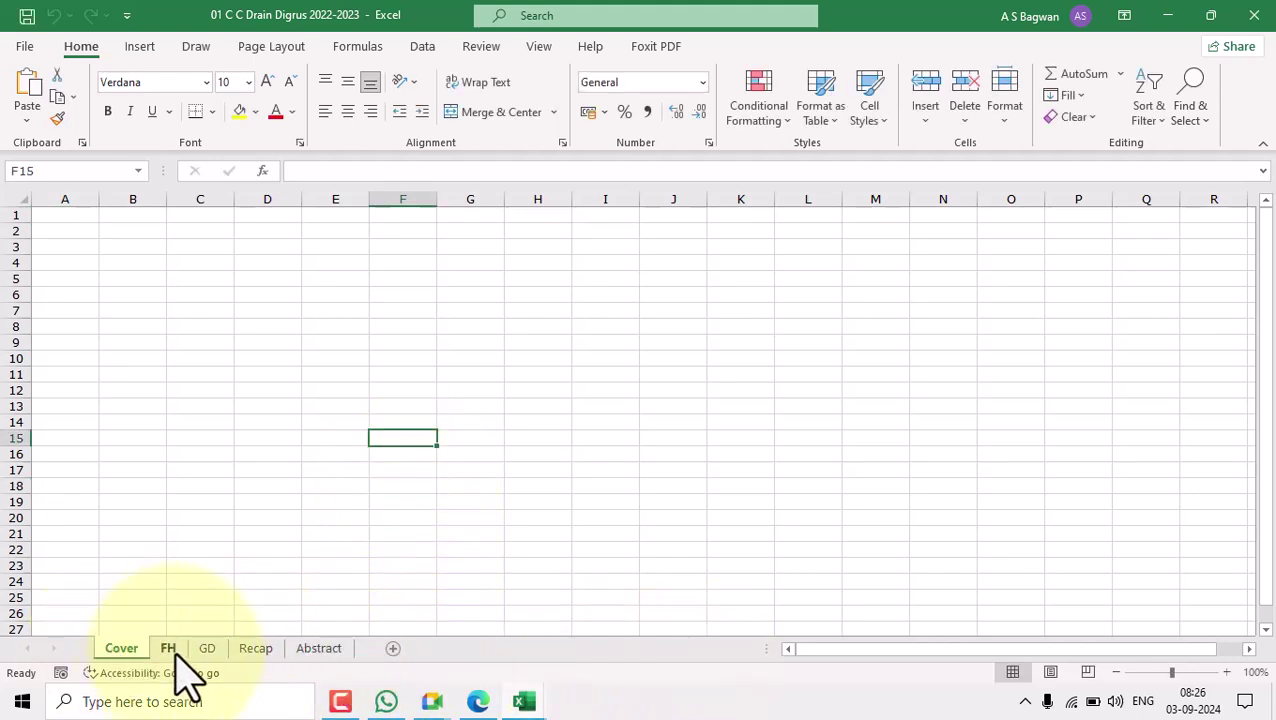
left_click(169, 649)
left_click(207, 649)
left_click(255, 649)
left_click(316, 649)
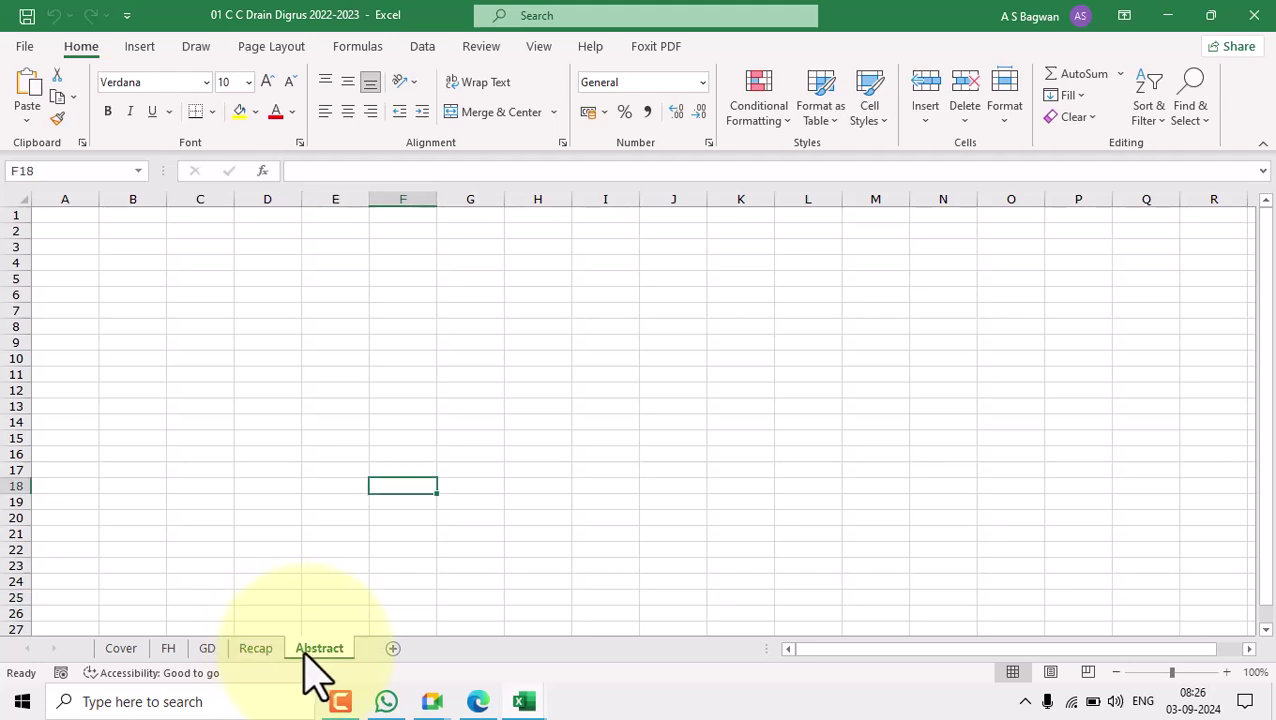
left_click(394, 649)
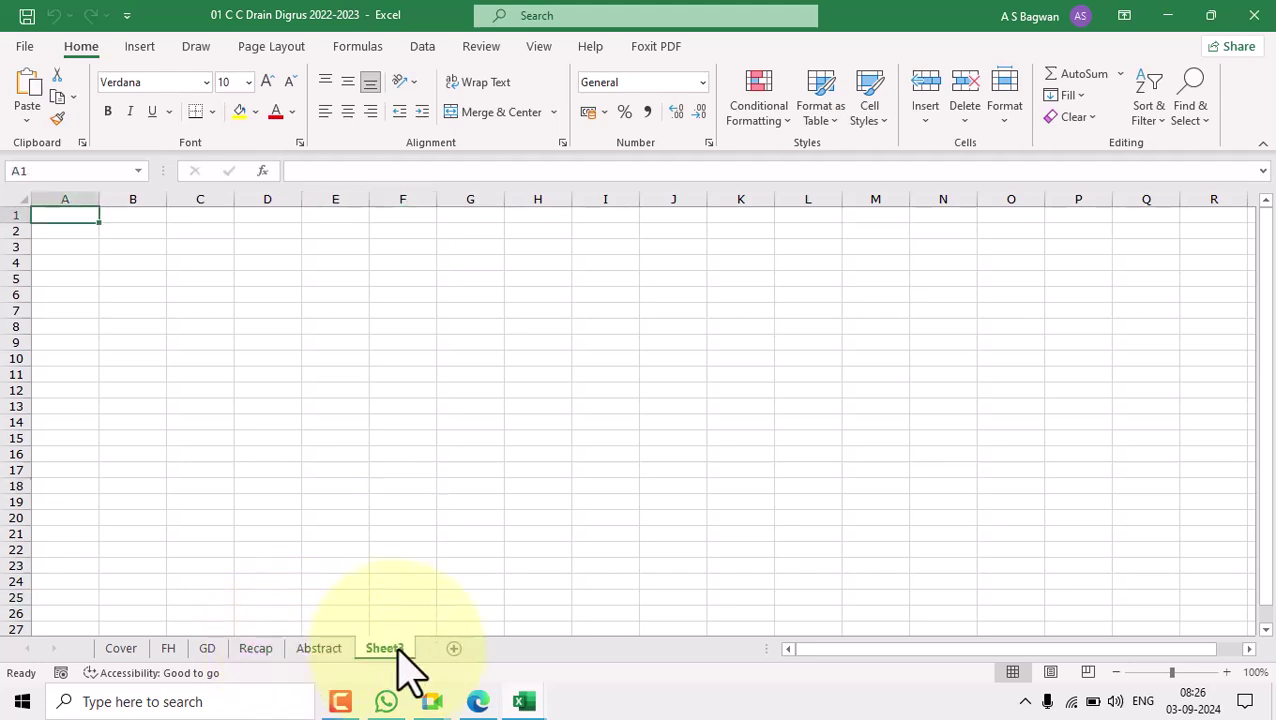
double_click(399, 648)
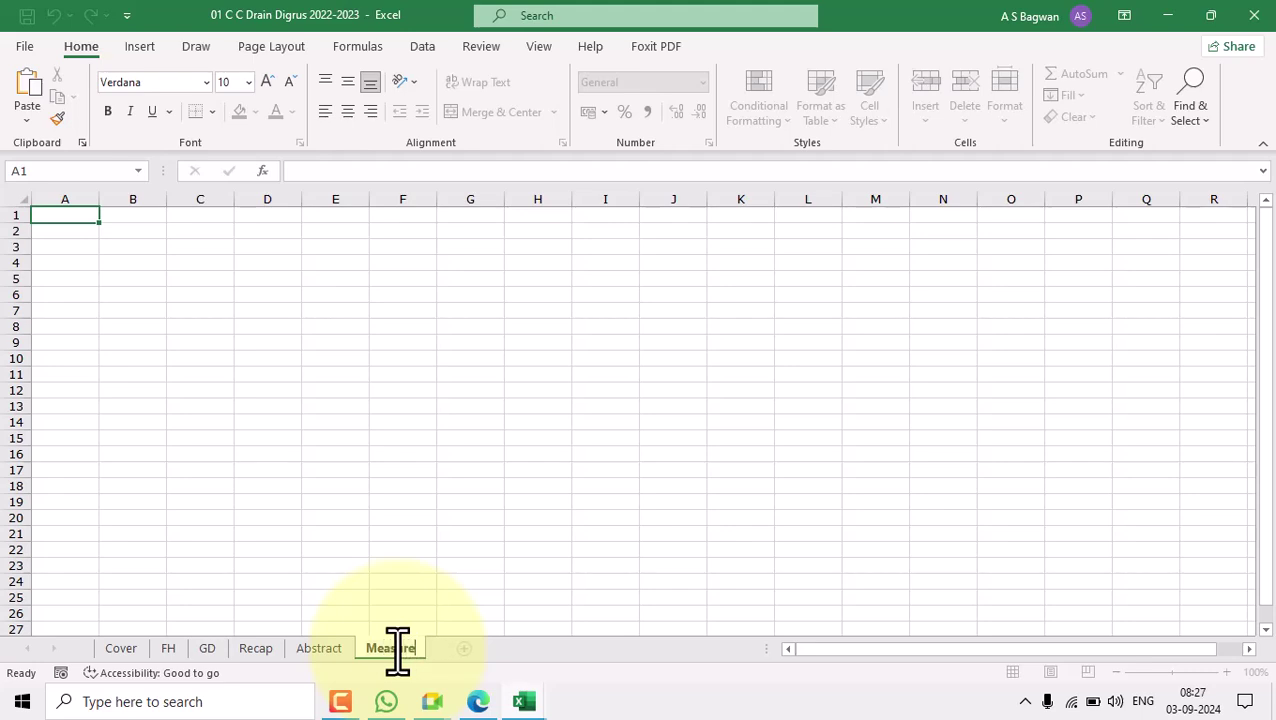
type("Measurement")
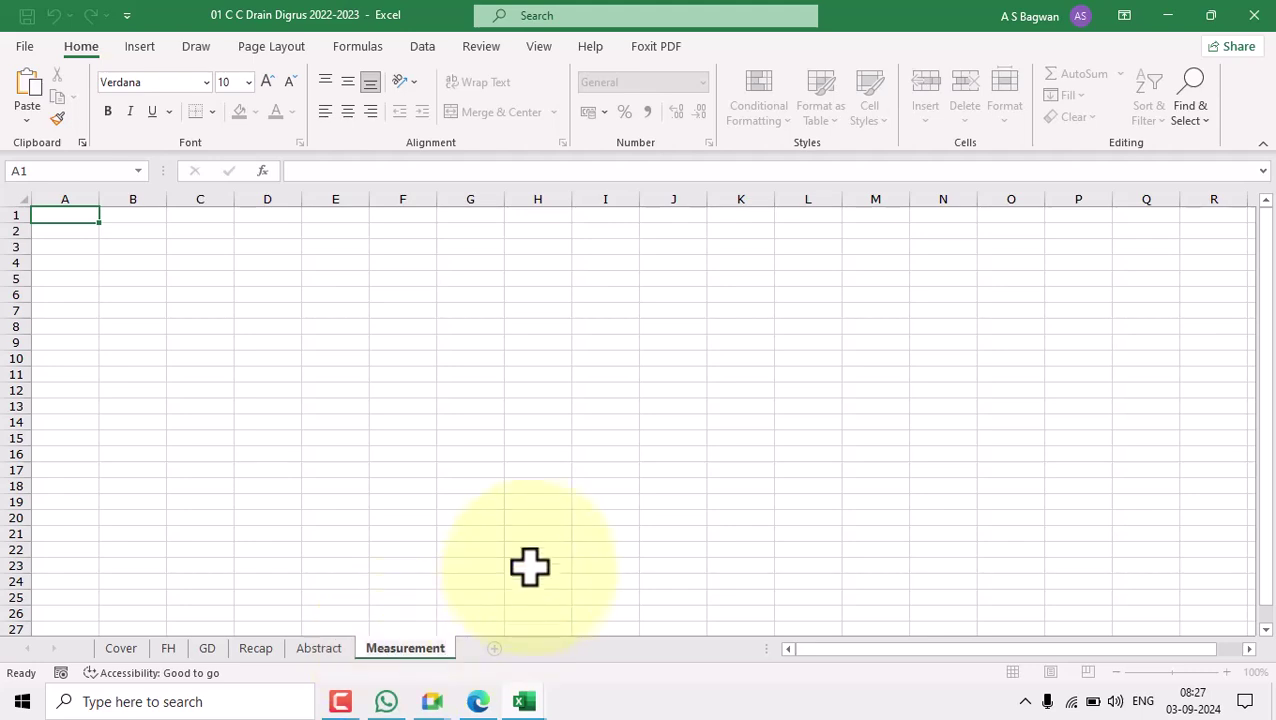
left_click(537, 549)
Add a new worksheet directly after Measurement and name it RA.
left_click(494, 649)
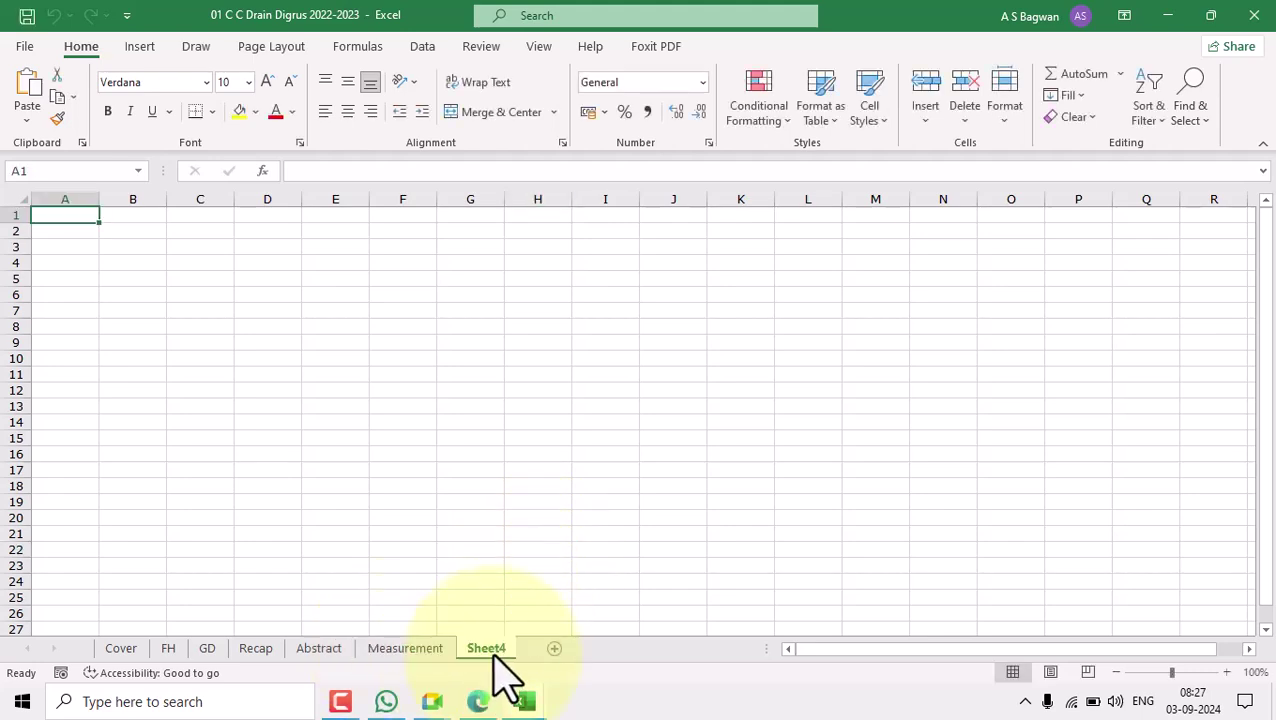
double_click(493, 648)
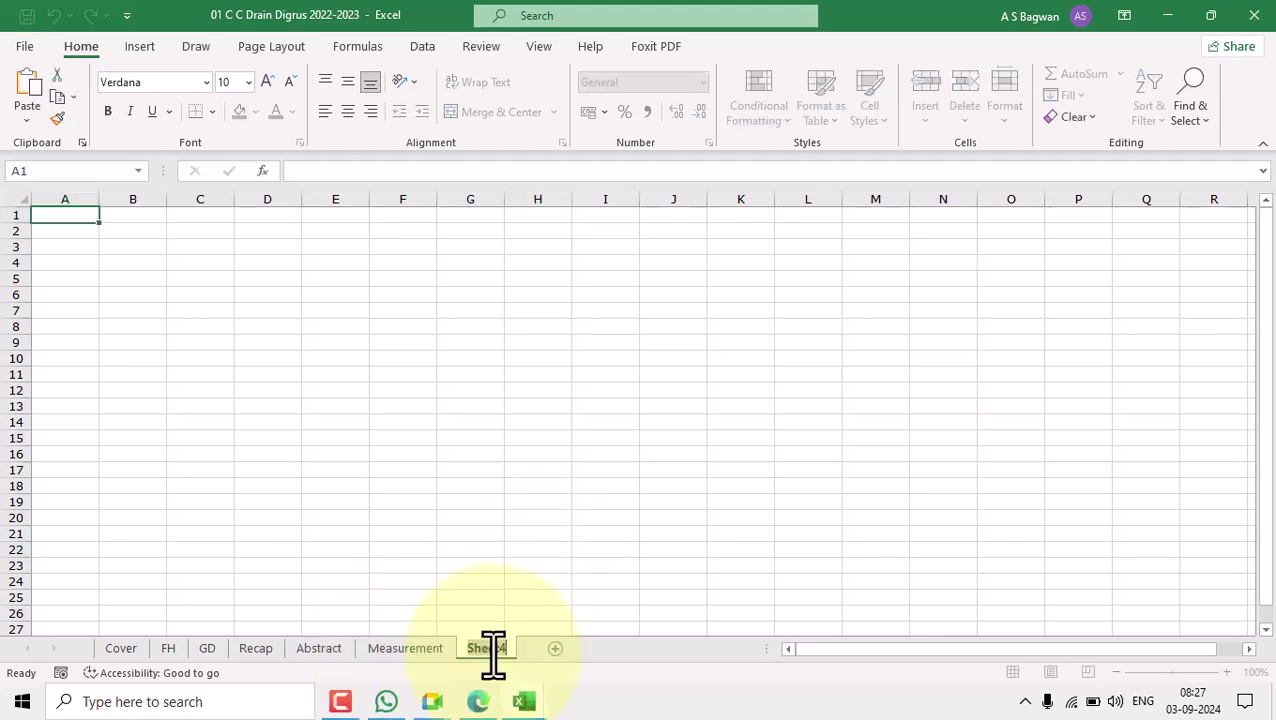
type("RA")
left_click(725, 533)
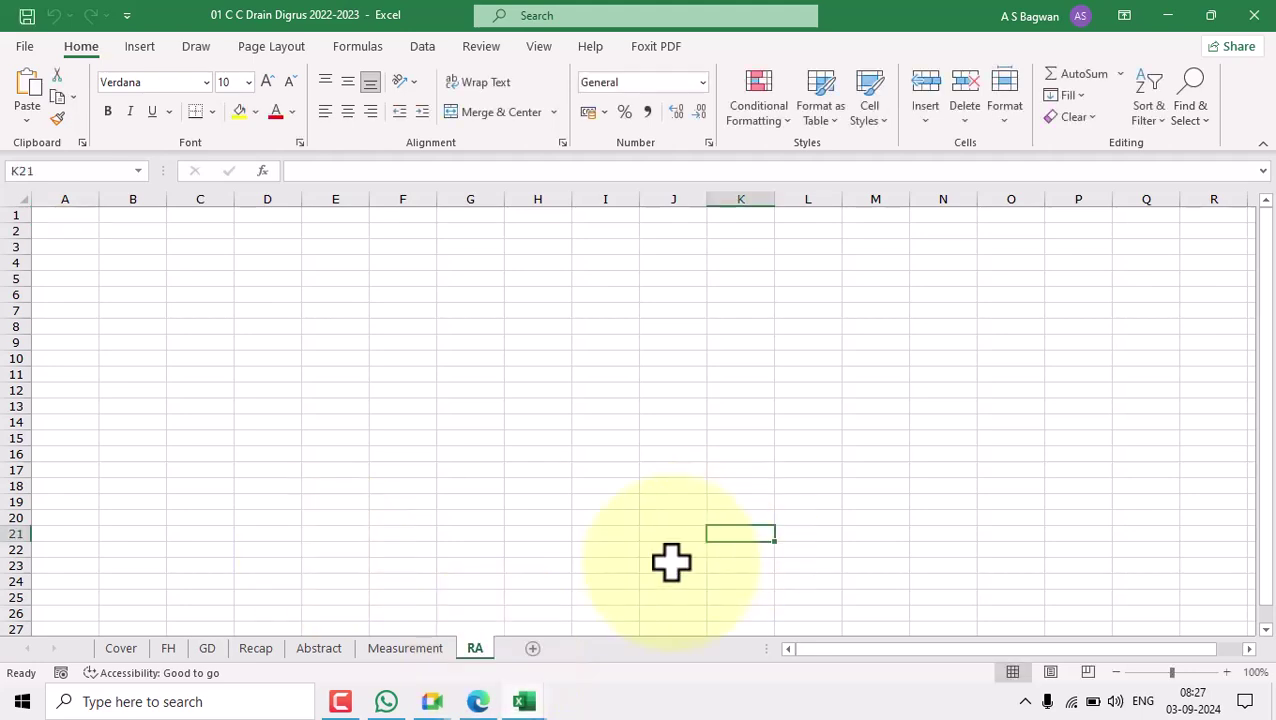
Add a new worksheet directly after RA and name it Material.
left_click(533, 649)
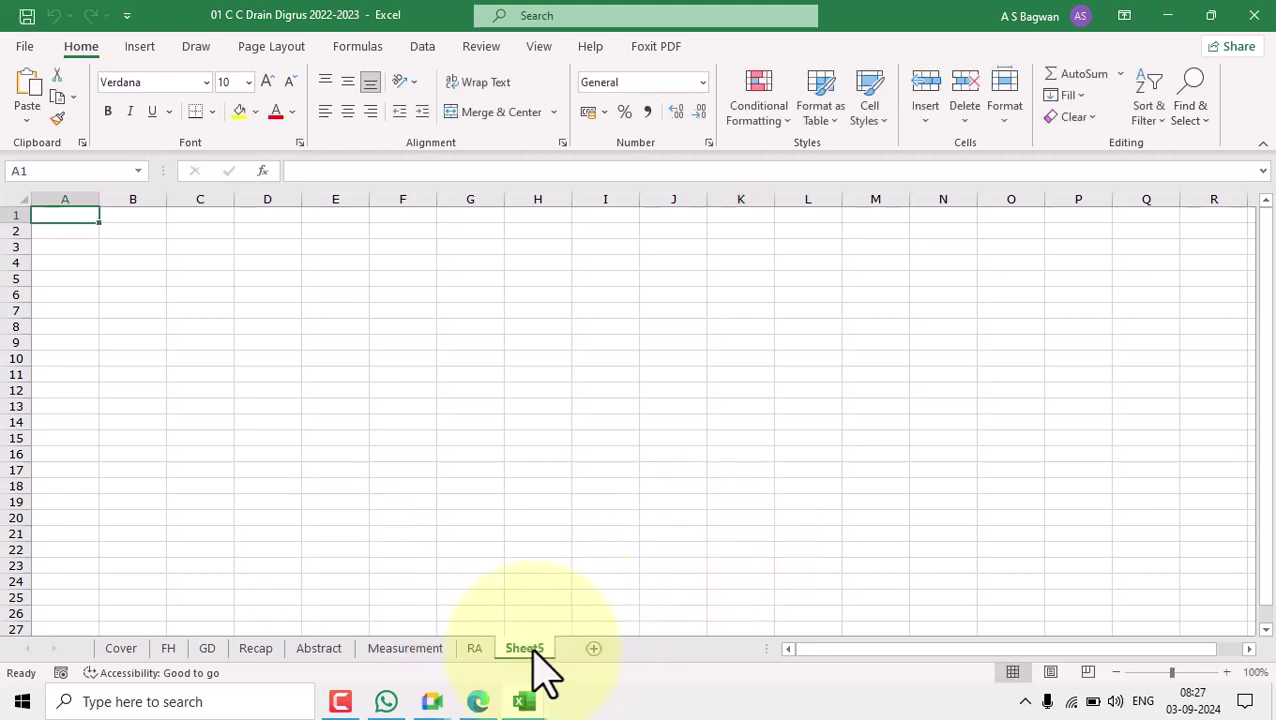
double_click(530, 649)
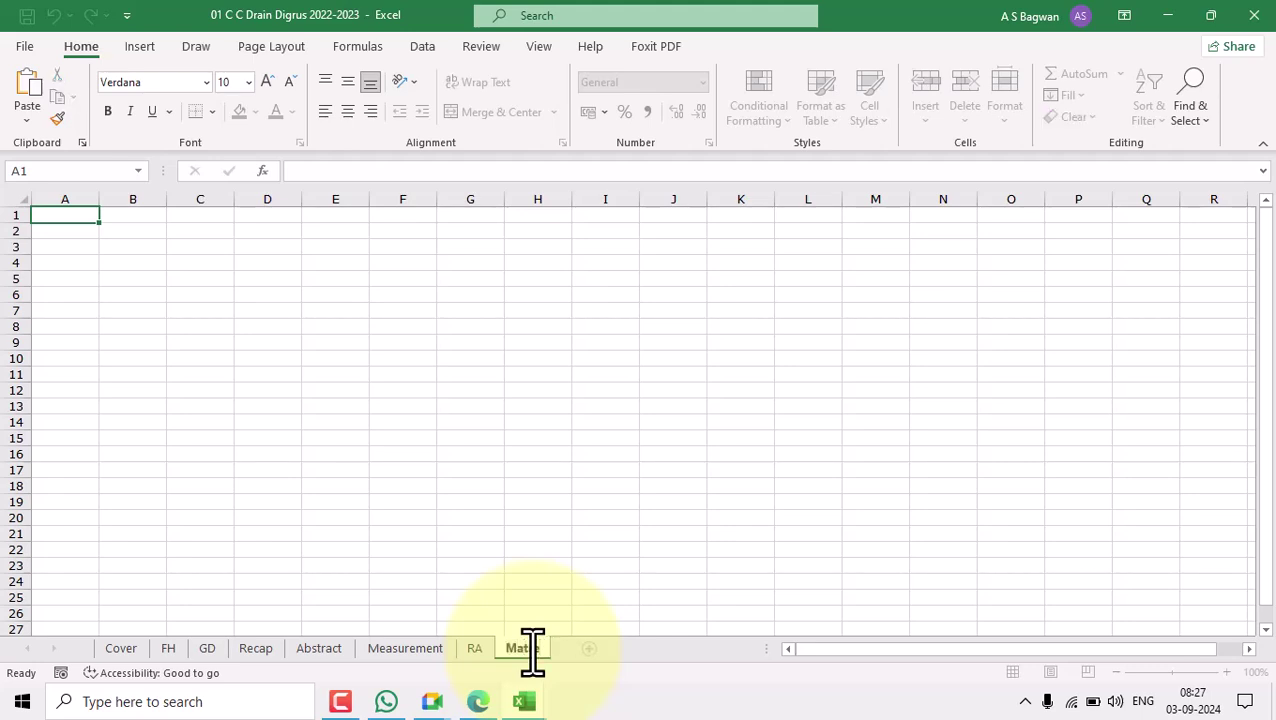
type("Matrial")
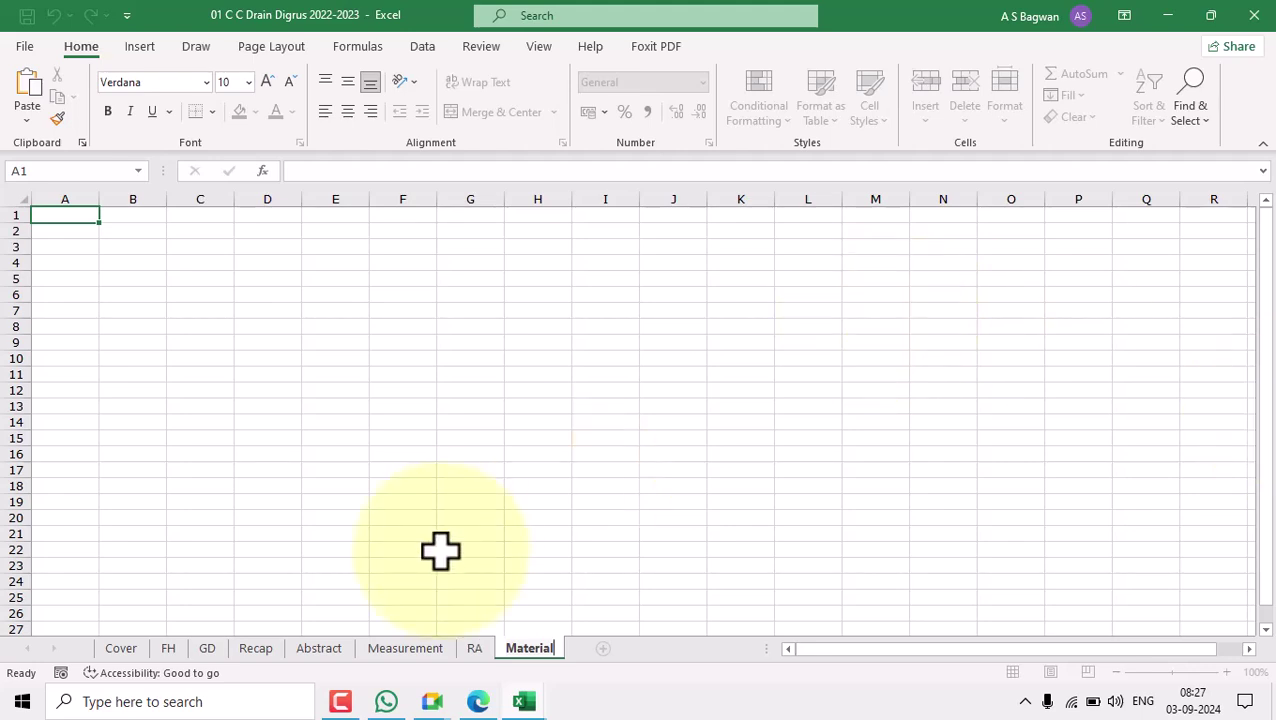
left_click(484, 536)
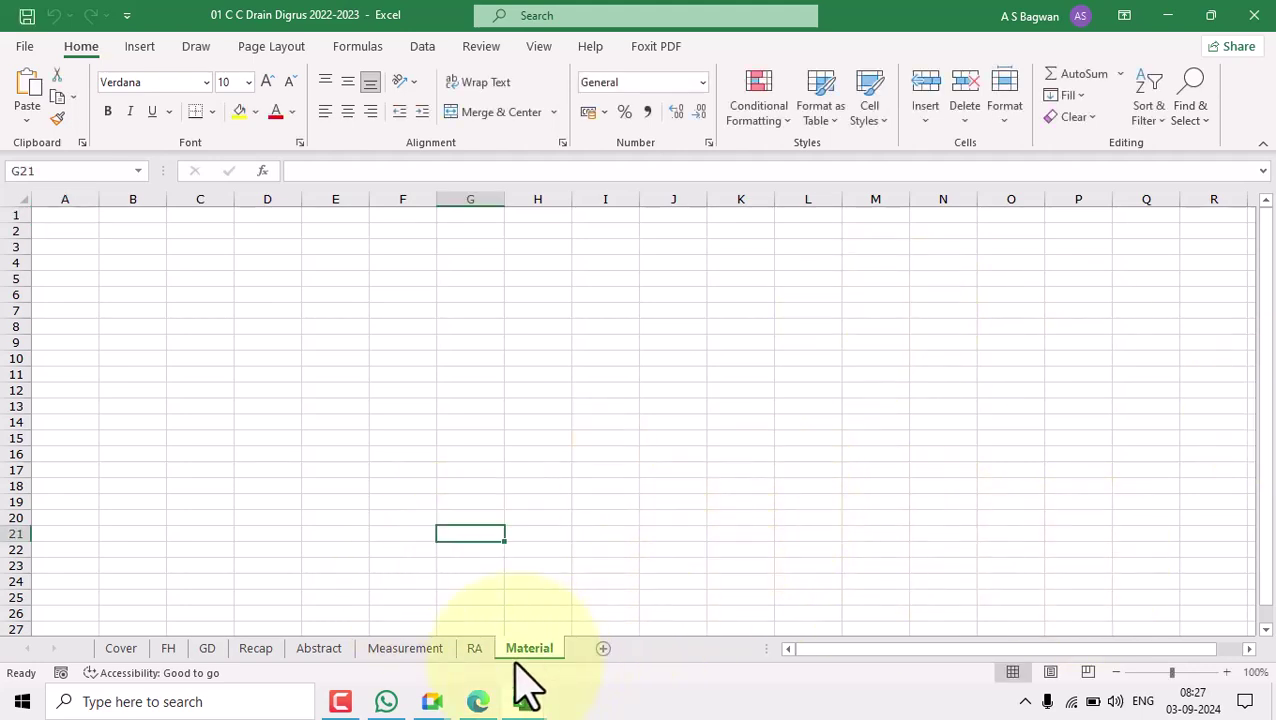
Add a new worksheet directly after Material and name it Quarry.
left_click(603, 648)
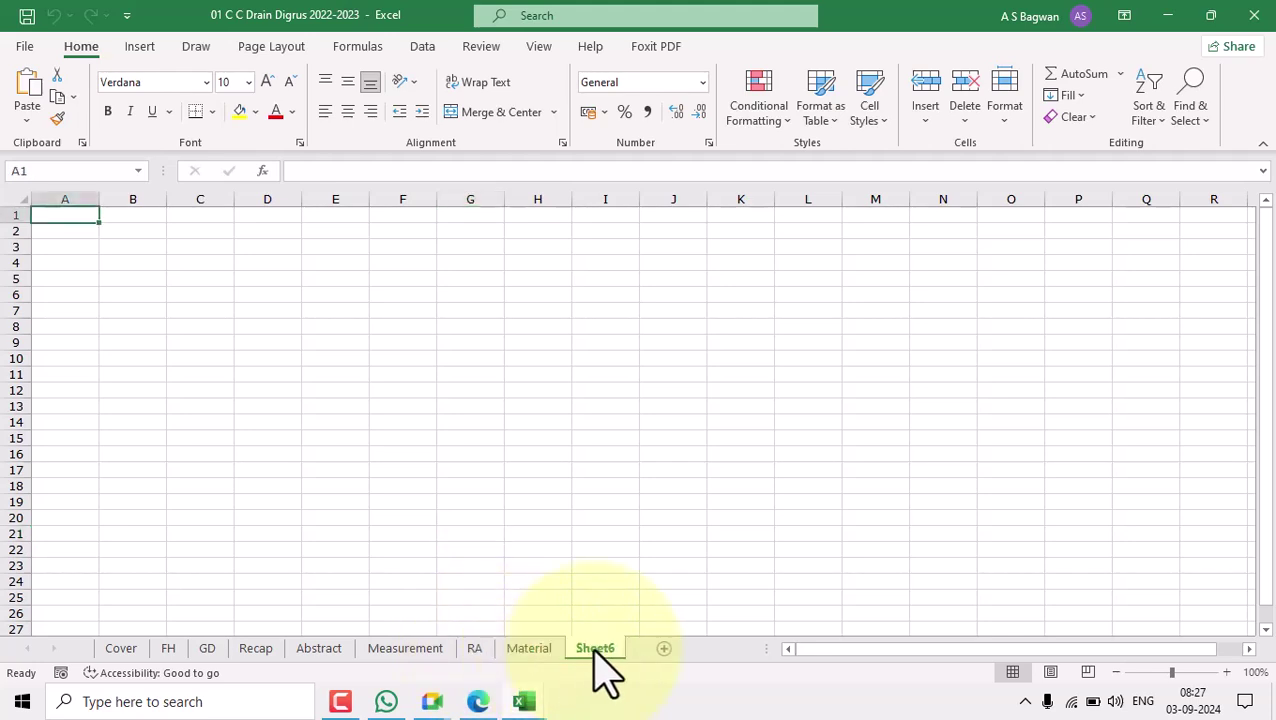
double_click(595, 649)
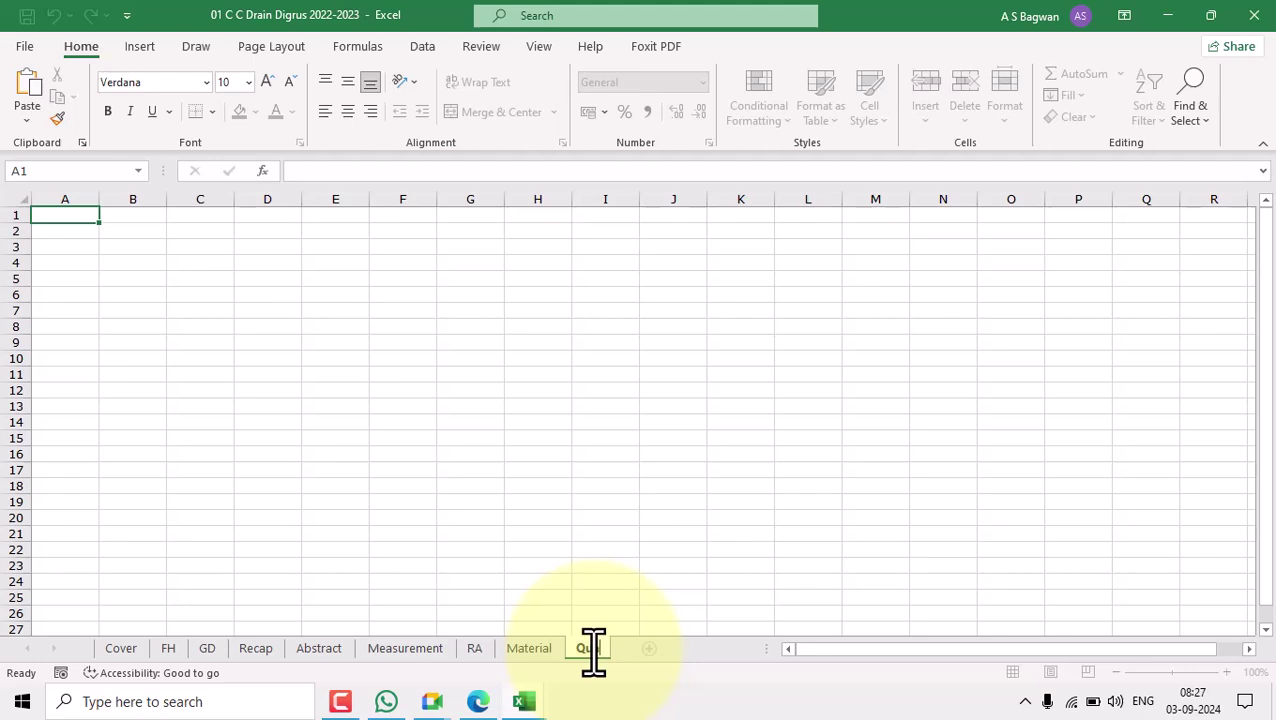
left_click(598, 483)
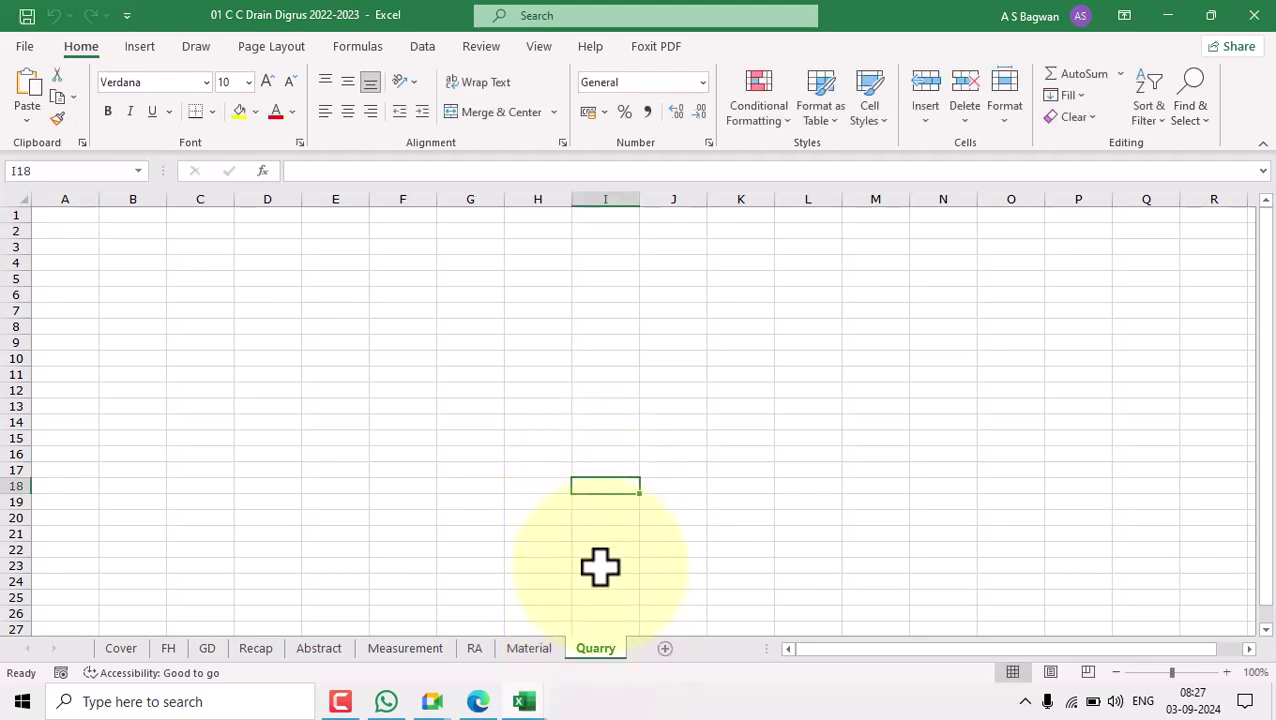
Switch to the estimate PDF in Edge and compare its cover page with the Cover worksheet in Excel.
left_click(478, 702)
left_click_drag(1268, 608, 1266, 105)
scroll(700, 420, "down", 3)
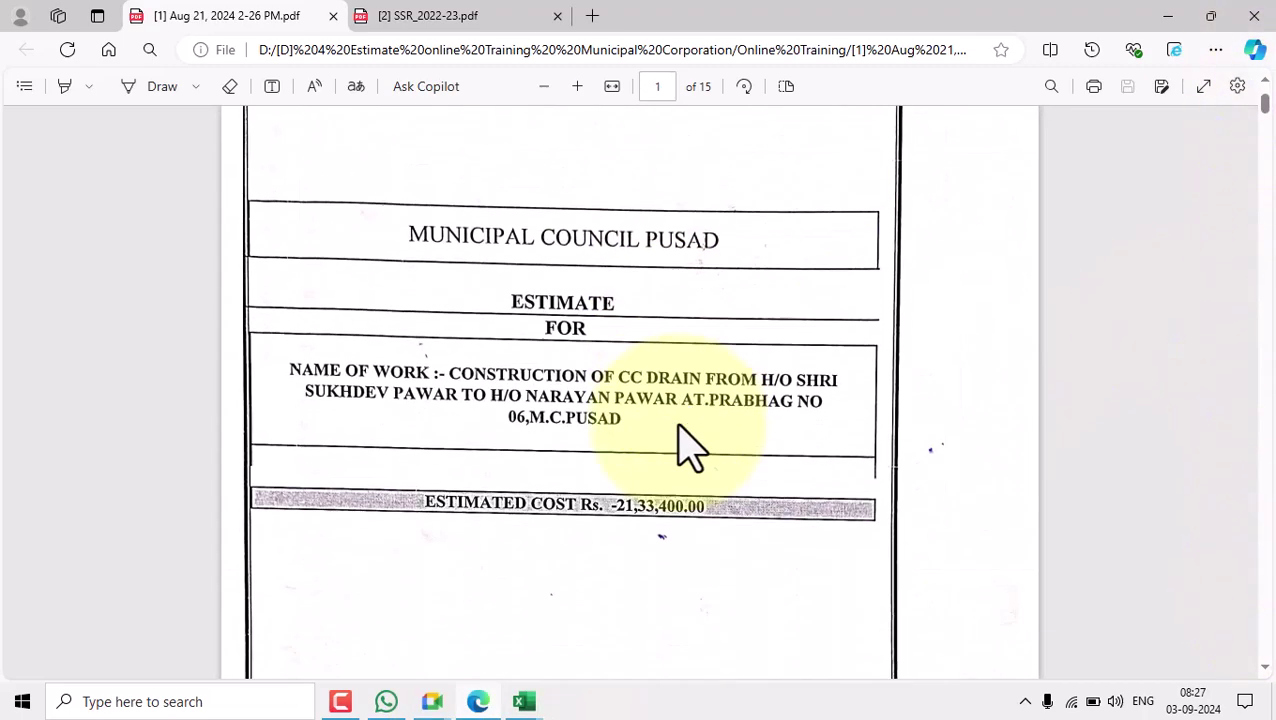
mouse_move(524, 702)
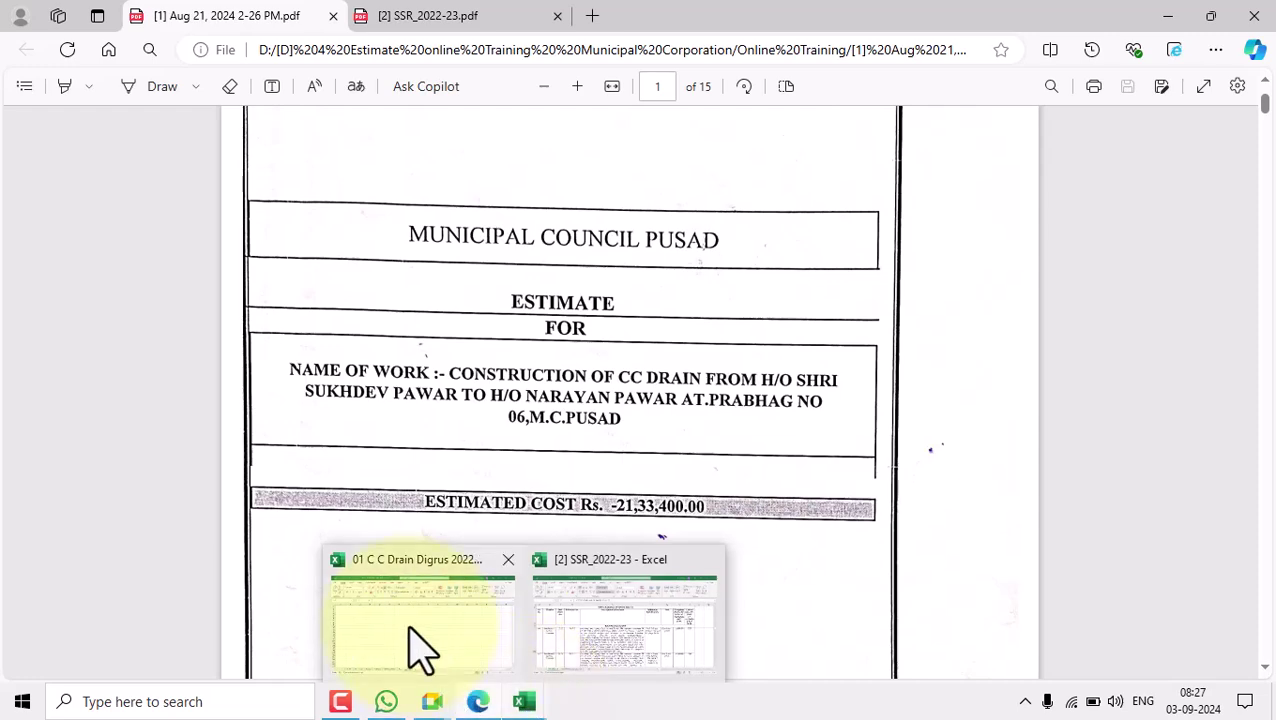
left_click(413, 649)
left_click(117, 650)
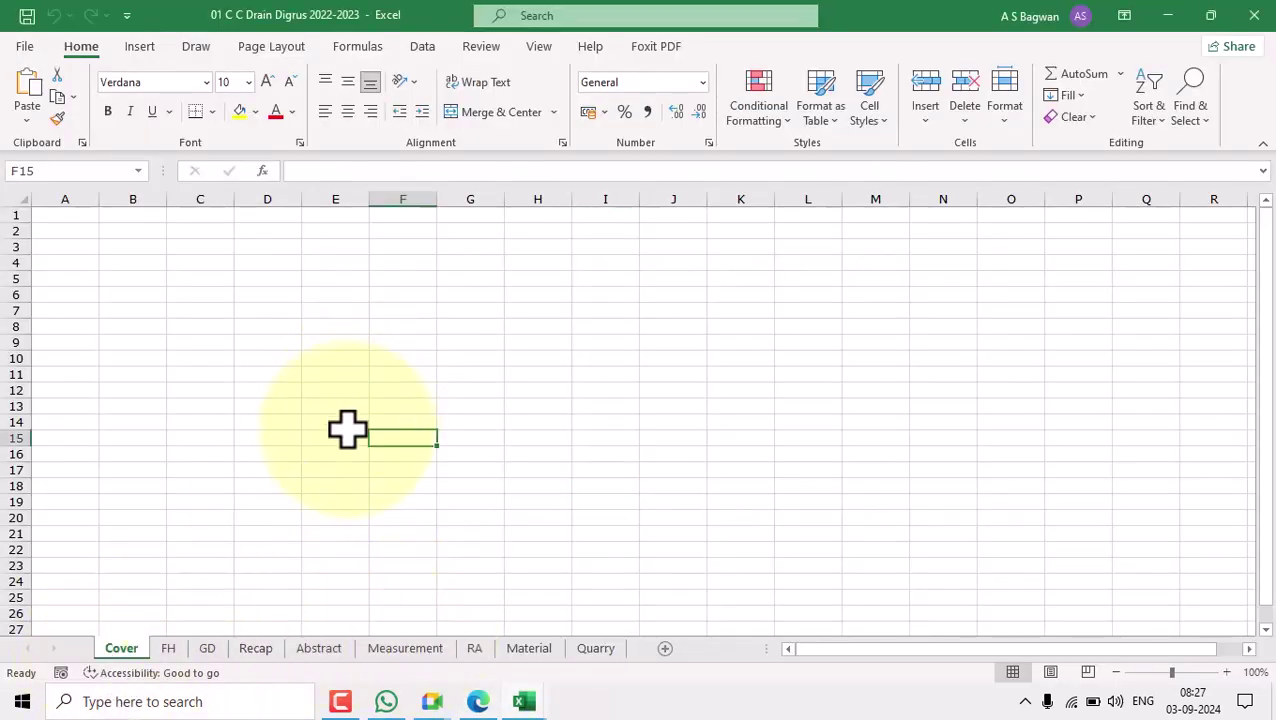
Compare the FH and GD worksheets with the Face Sheet and General Description pages of the estimate PDF in Edge.
left_click(168, 648)
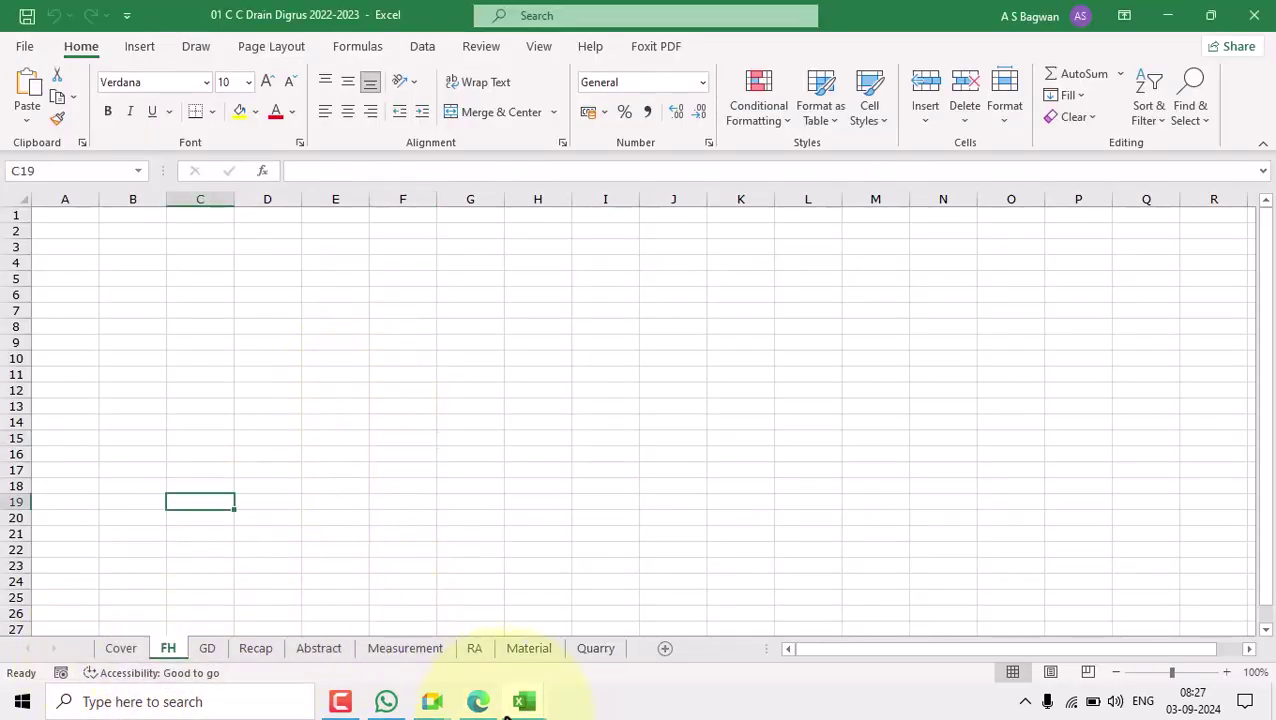
left_click(478, 702)
scroll(712, 505, "down", 1)
scroll(708, 495, "down", 5)
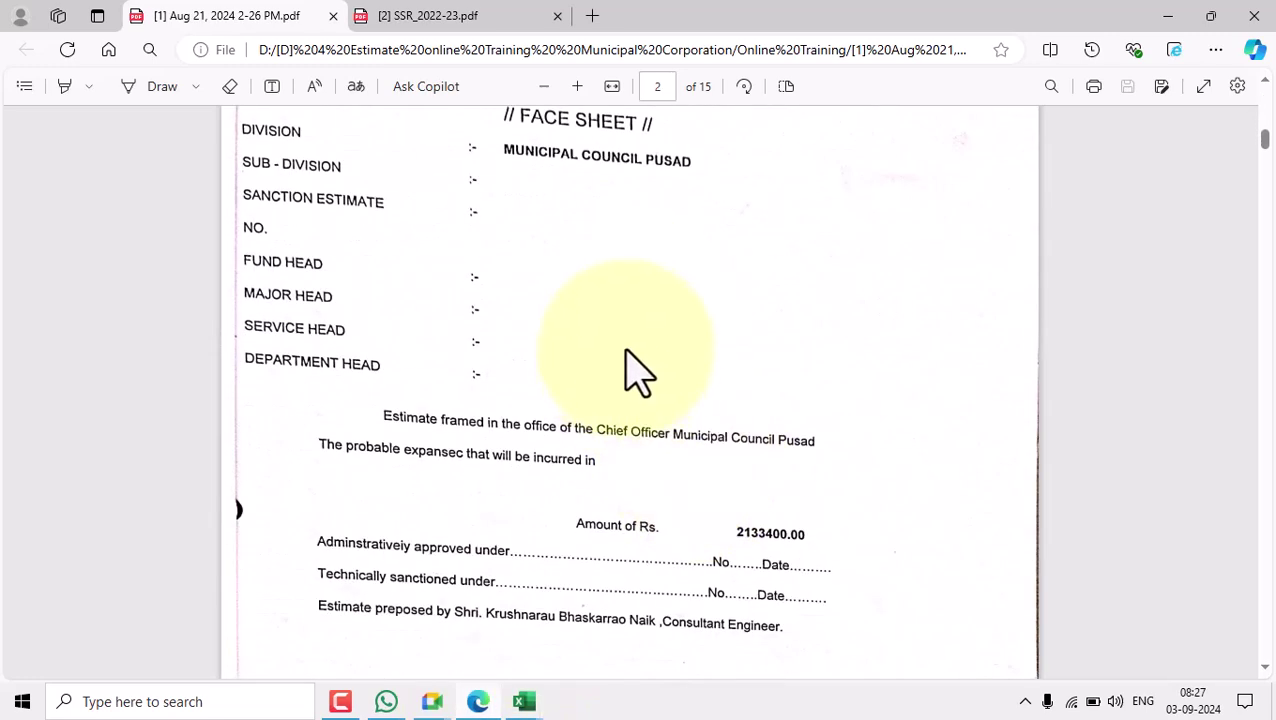
scroll(580, 550, "down", 1)
scroll(605, 550, "down", 9)
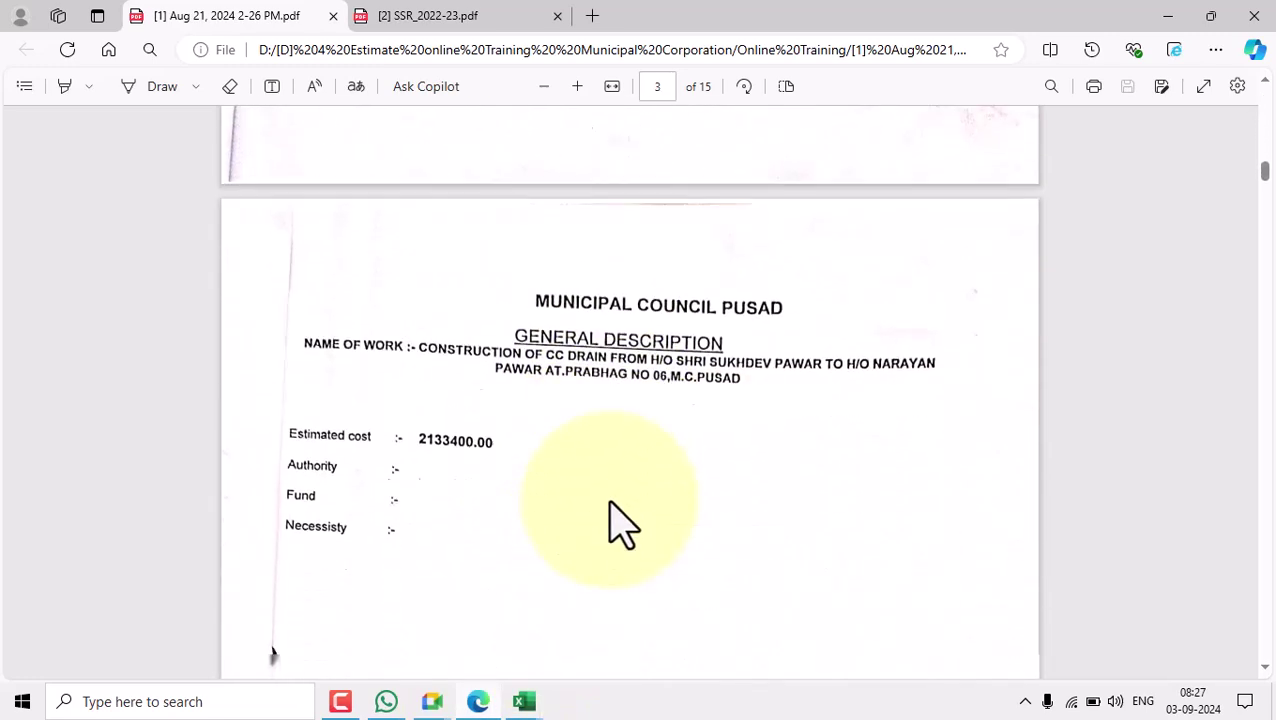
mouse_move(541, 709)
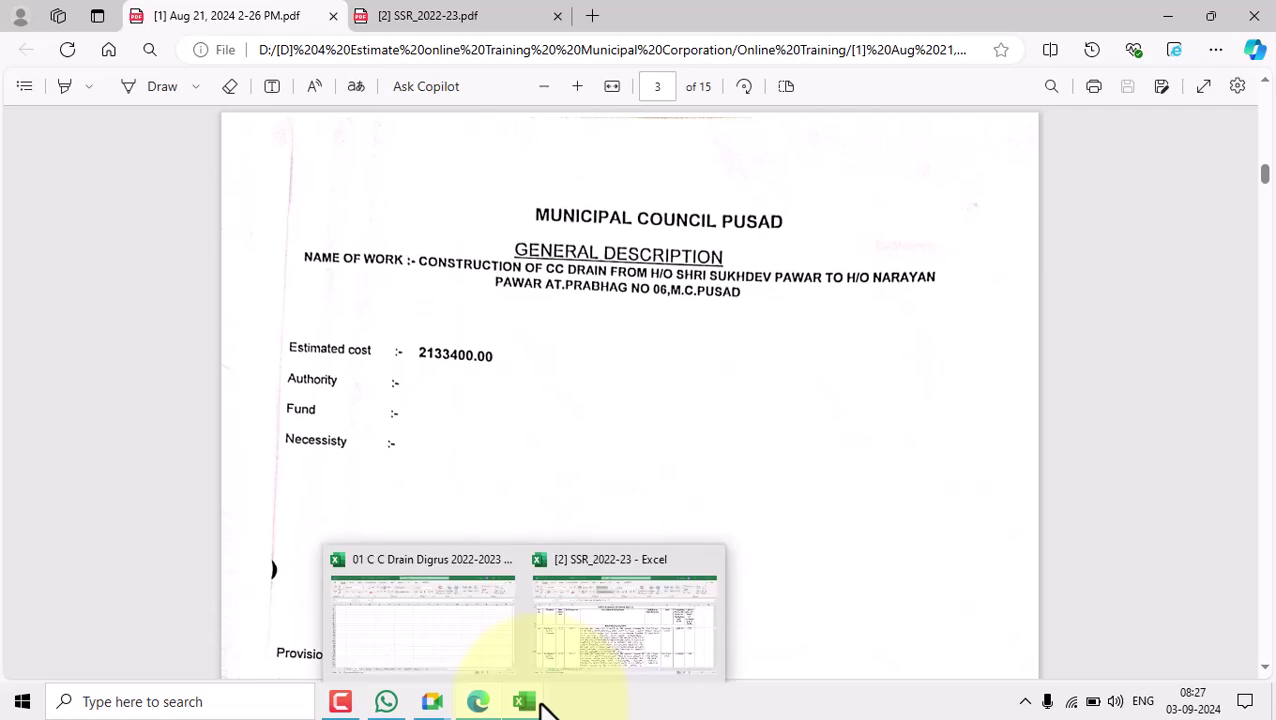
left_click(421, 640)
left_click(206, 652)
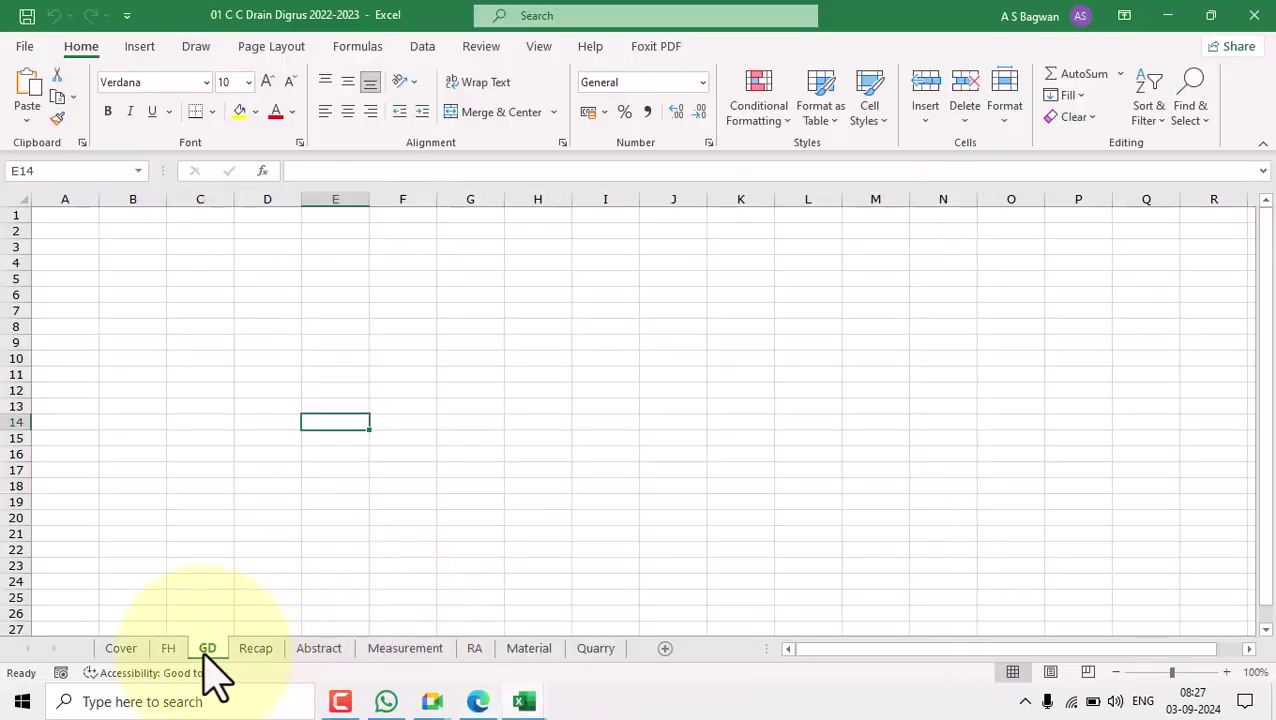
Compare the Recap worksheet with the General Abstract page of the estimate PDF in Edge, and return to the Excel workbook.
left_click(260, 650)
key("alt+Tab")
scroll(672, 432, "down", 5)
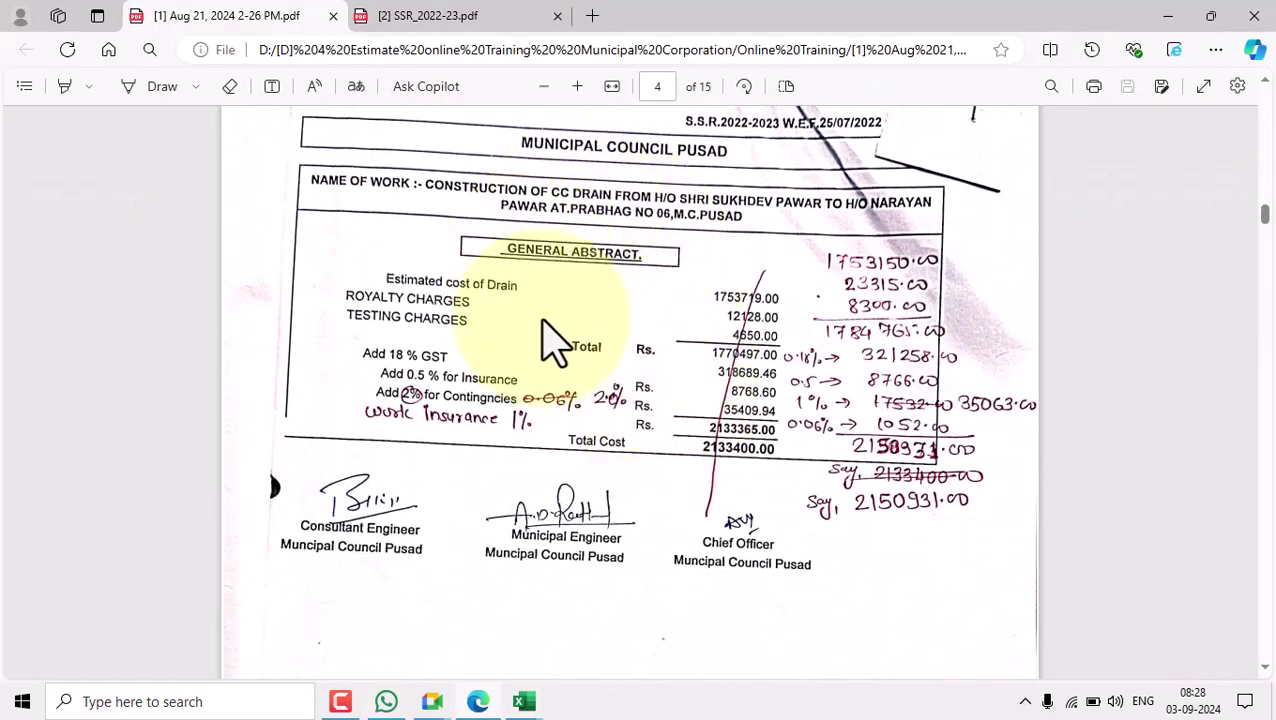
mouse_move(527, 703)
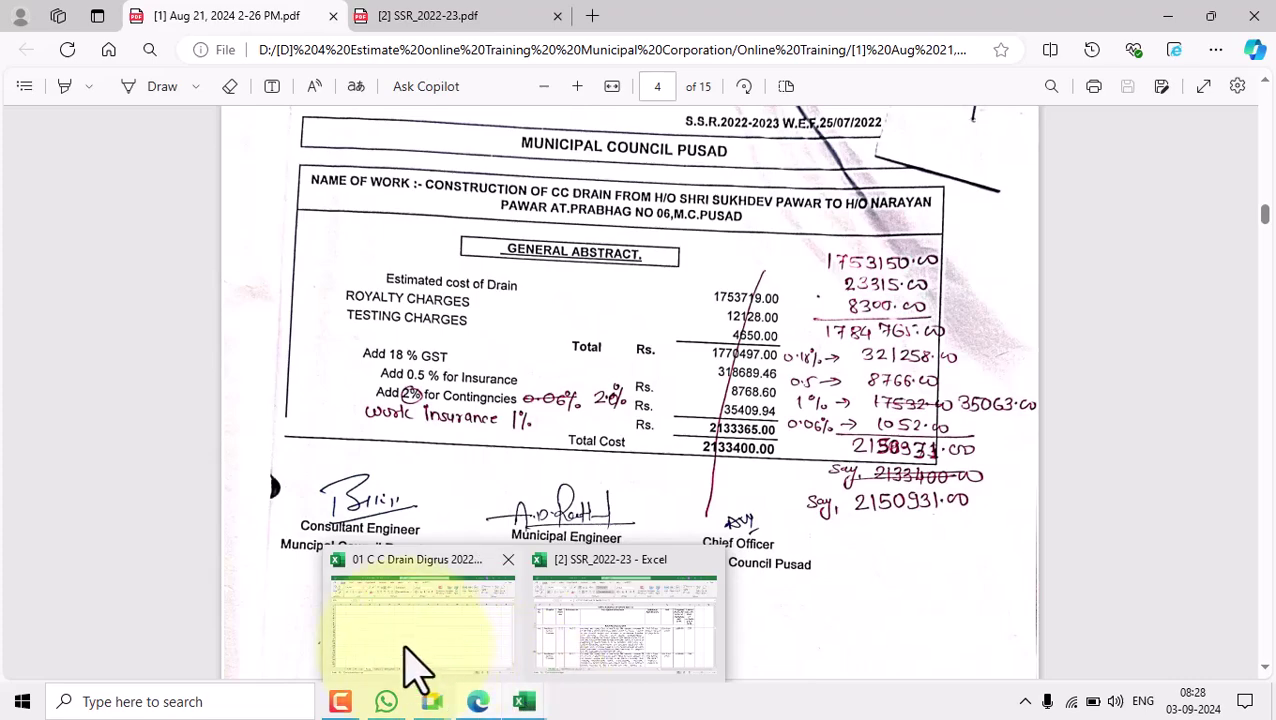
left_click(405, 650)
Compare the Abstract worksheet in Excel with the Abstract Sheet pages of the estimate PDF in Edge.
left_click(312, 651)
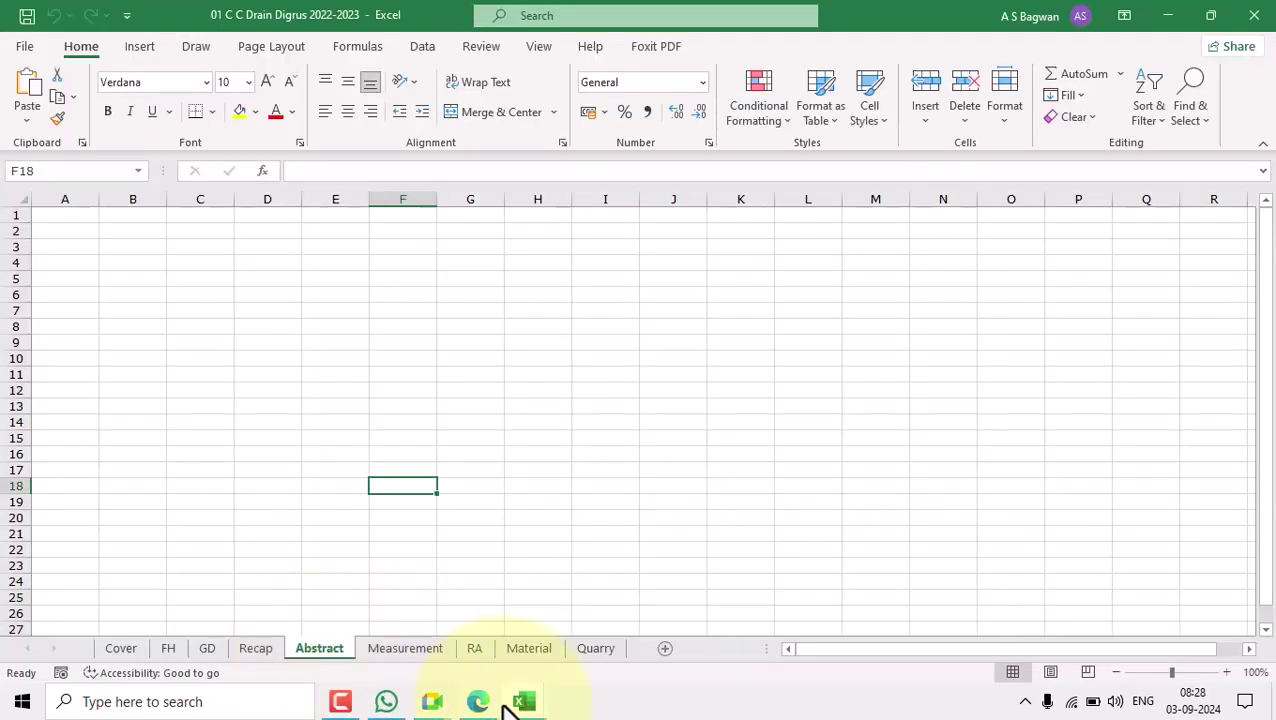
left_click(486, 704)
scroll(783, 464, "down", 15)
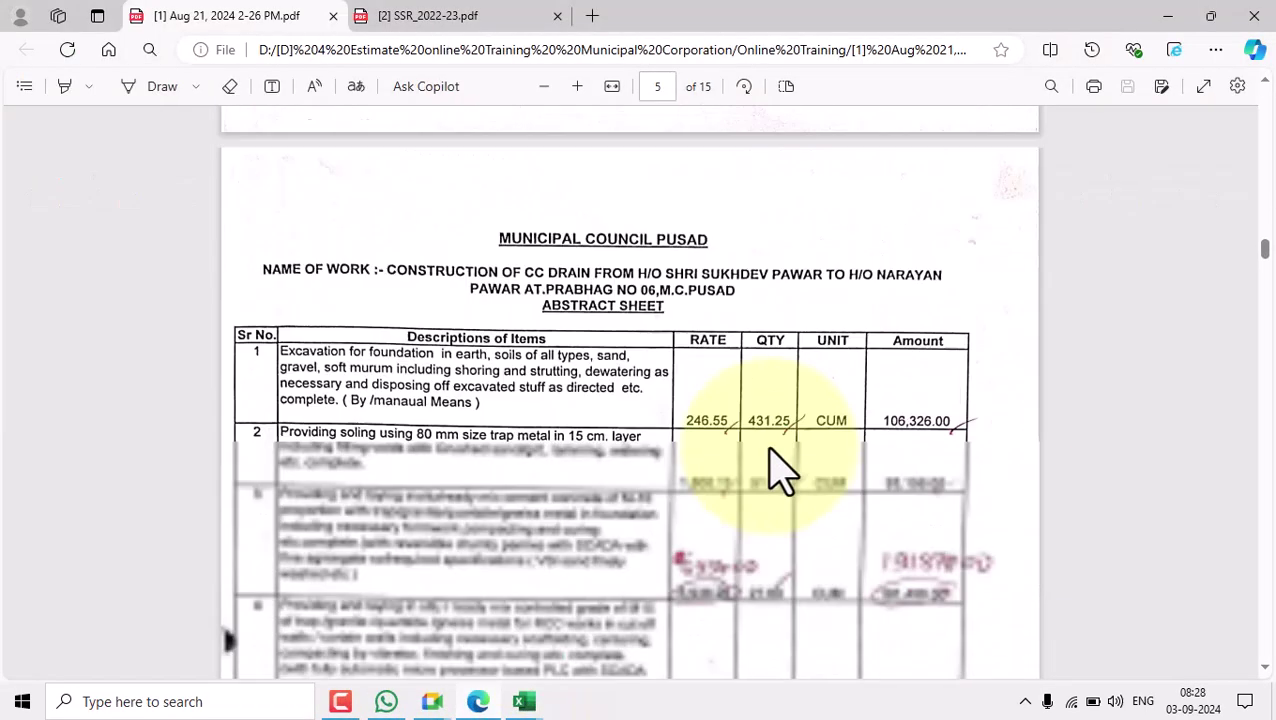
scroll(685, 375, "down", 10)
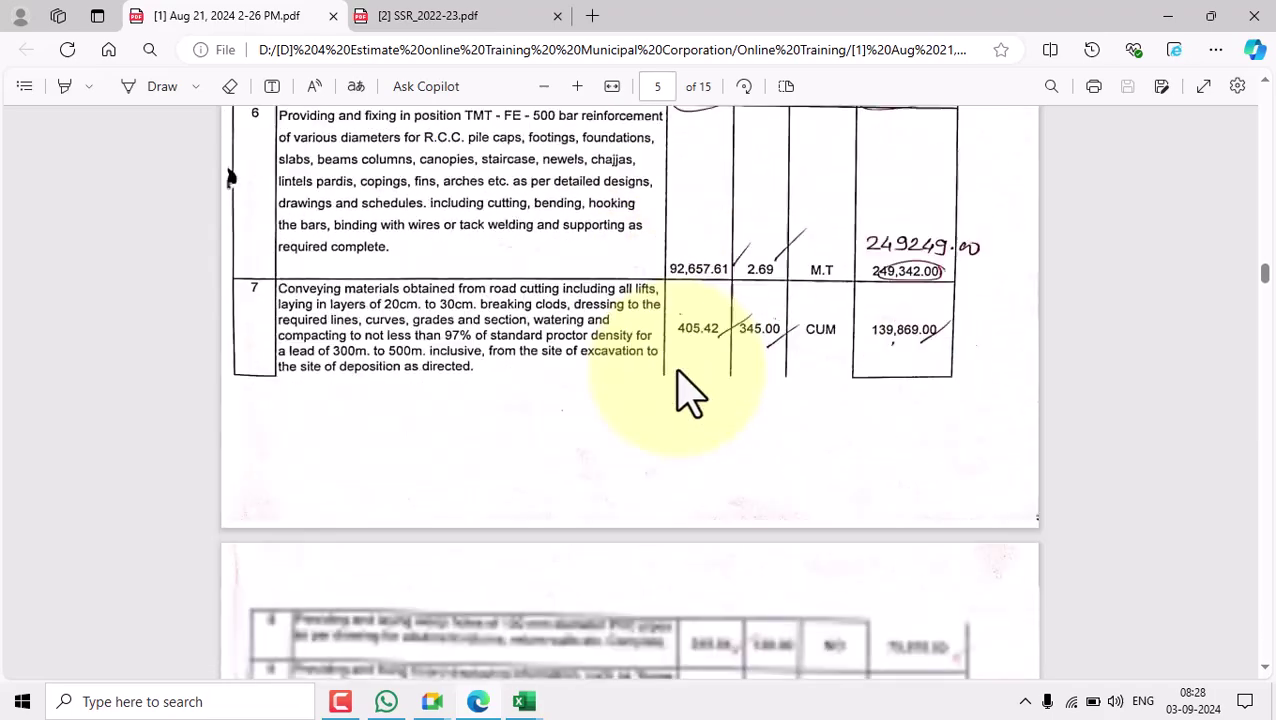
Find the measurement table in the estimate PDF and compare it with the Measurement worksheet in Excel.
scroll(688, 390, "down", 10)
scroll(684, 385, "up", 2)
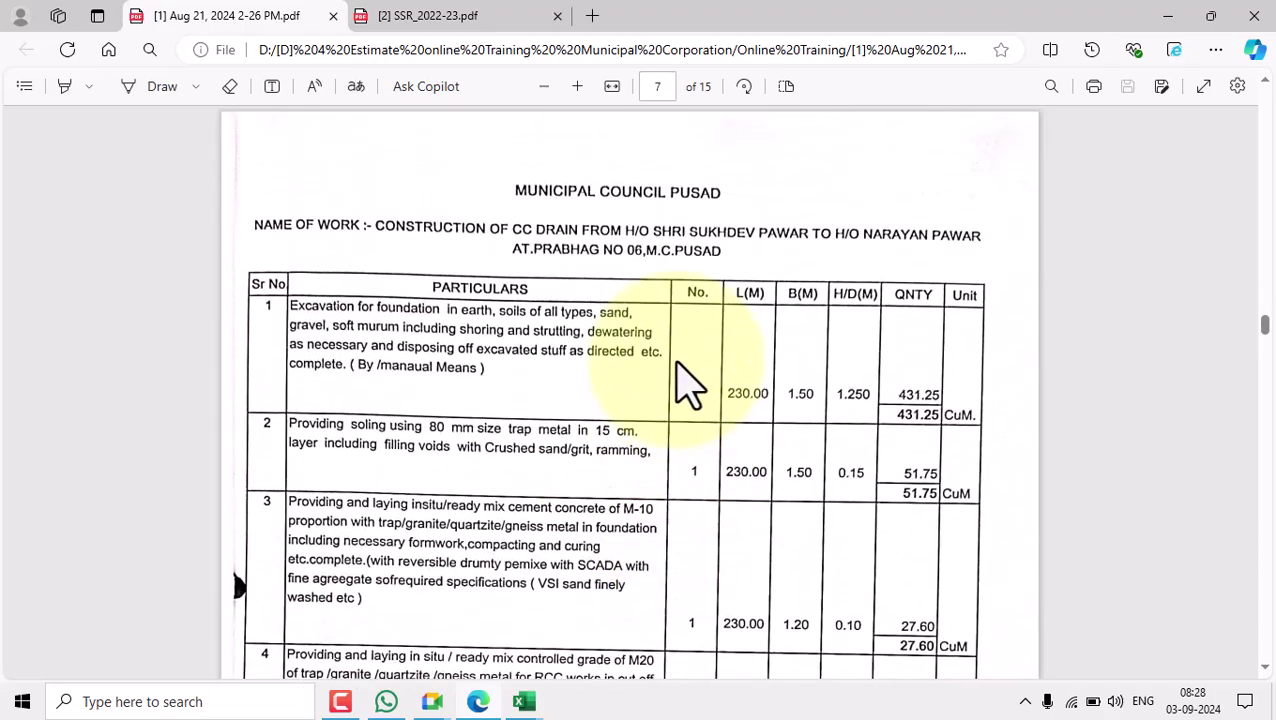
mouse_move(524, 700)
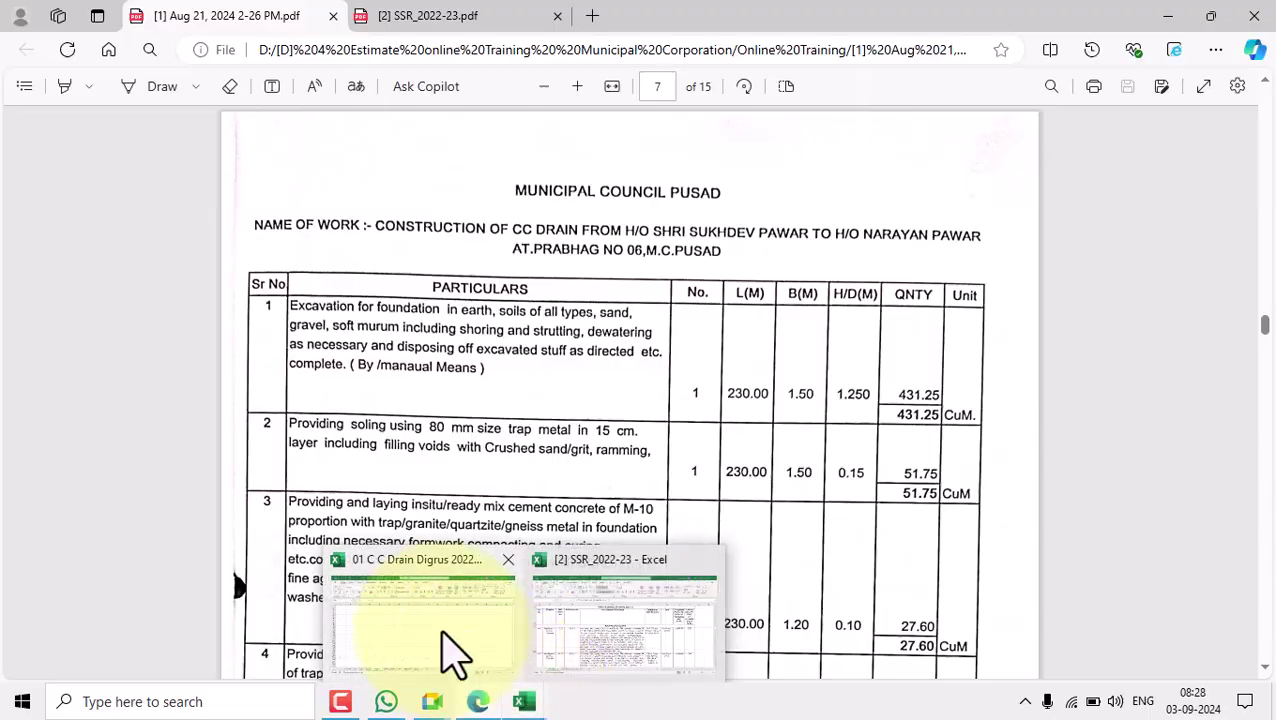
left_click(400, 655)
left_click(372, 650)
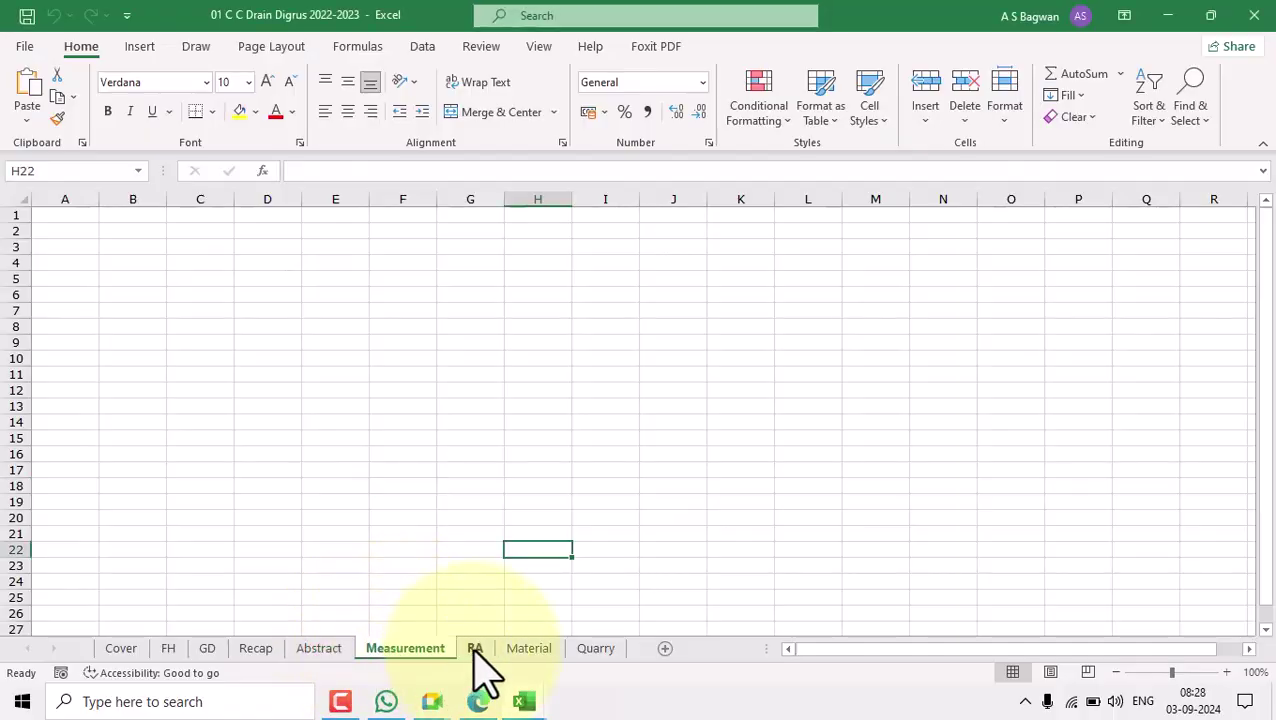
Compare the RA worksheet with the Rate Analysis pages of the estimate PDF in Edge, and return to the Excel workbook.
left_click(474, 650)
left_click(480, 703)
scroll(730, 480, "down", 10)
scroll(735, 480, "down", 10)
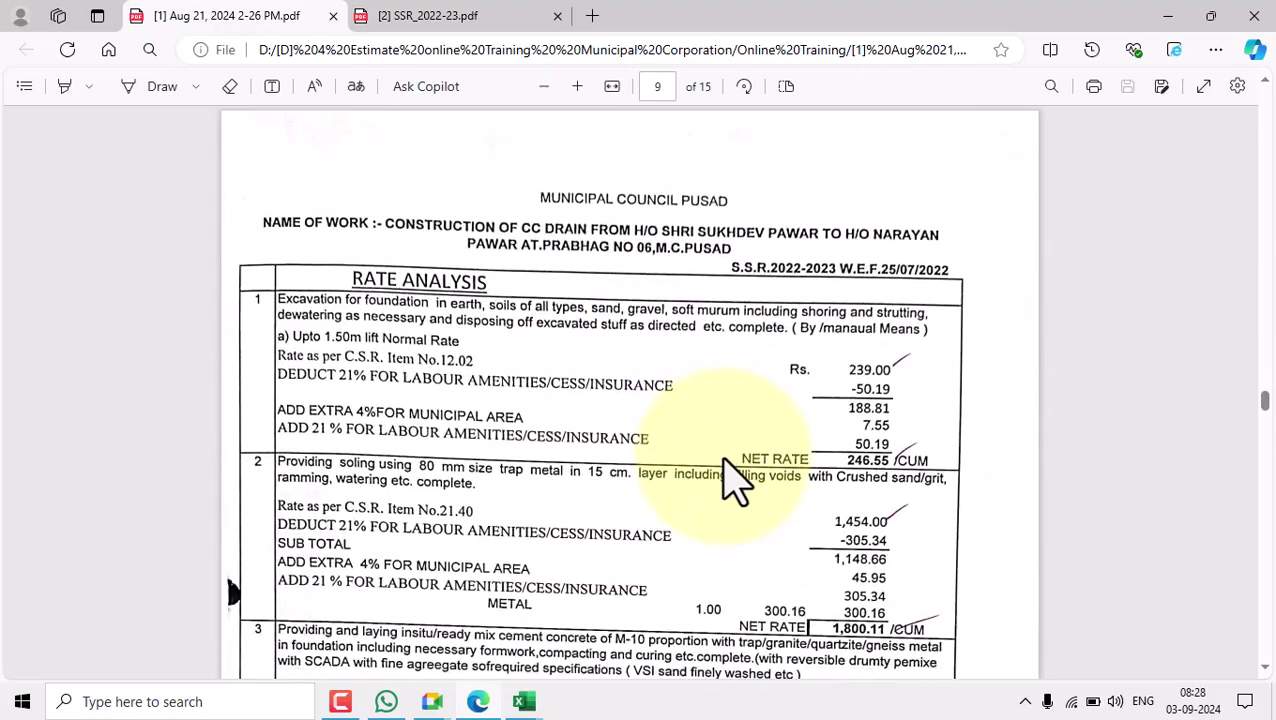
scroll(570, 607, "down", 3)
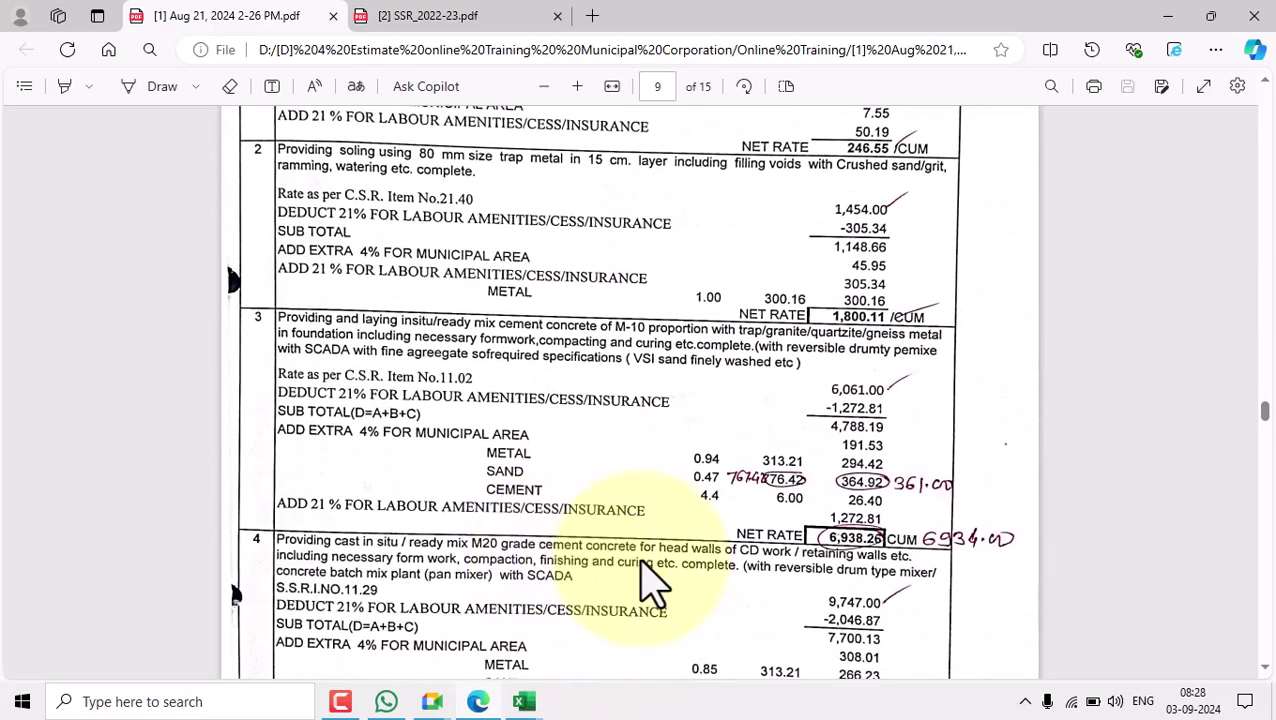
mouse_move(511, 701)
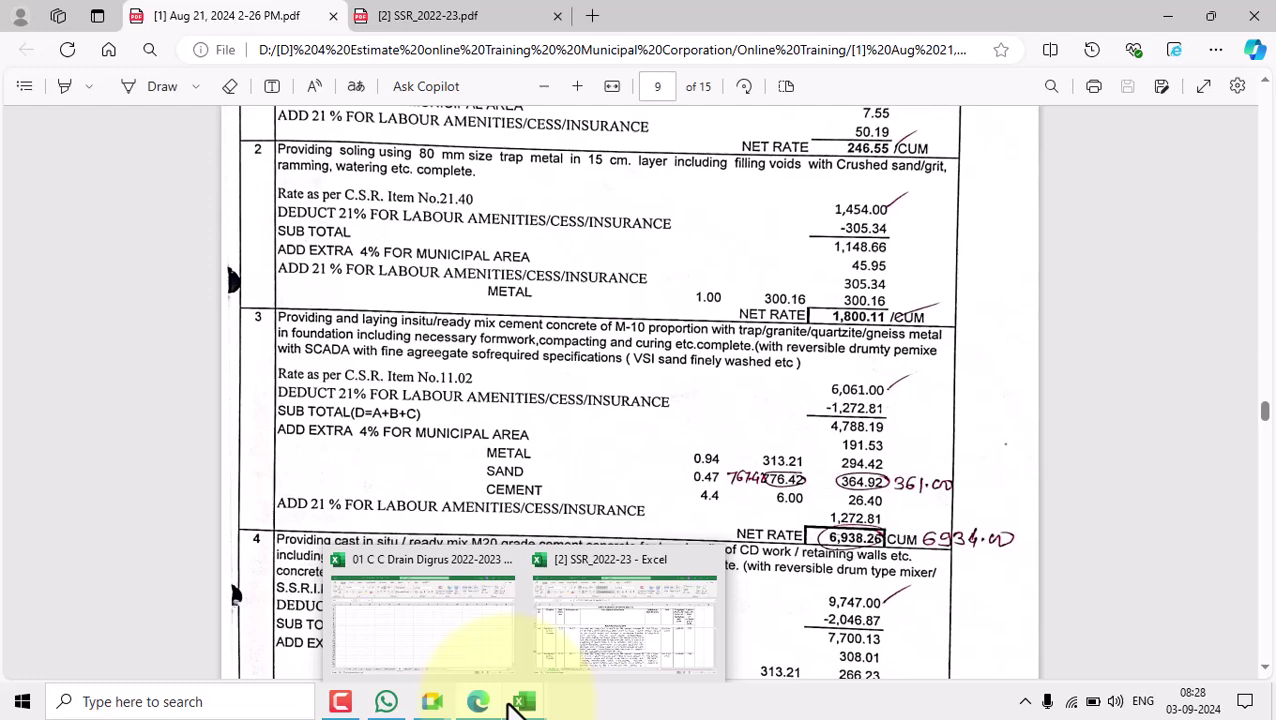
left_click(470, 655)
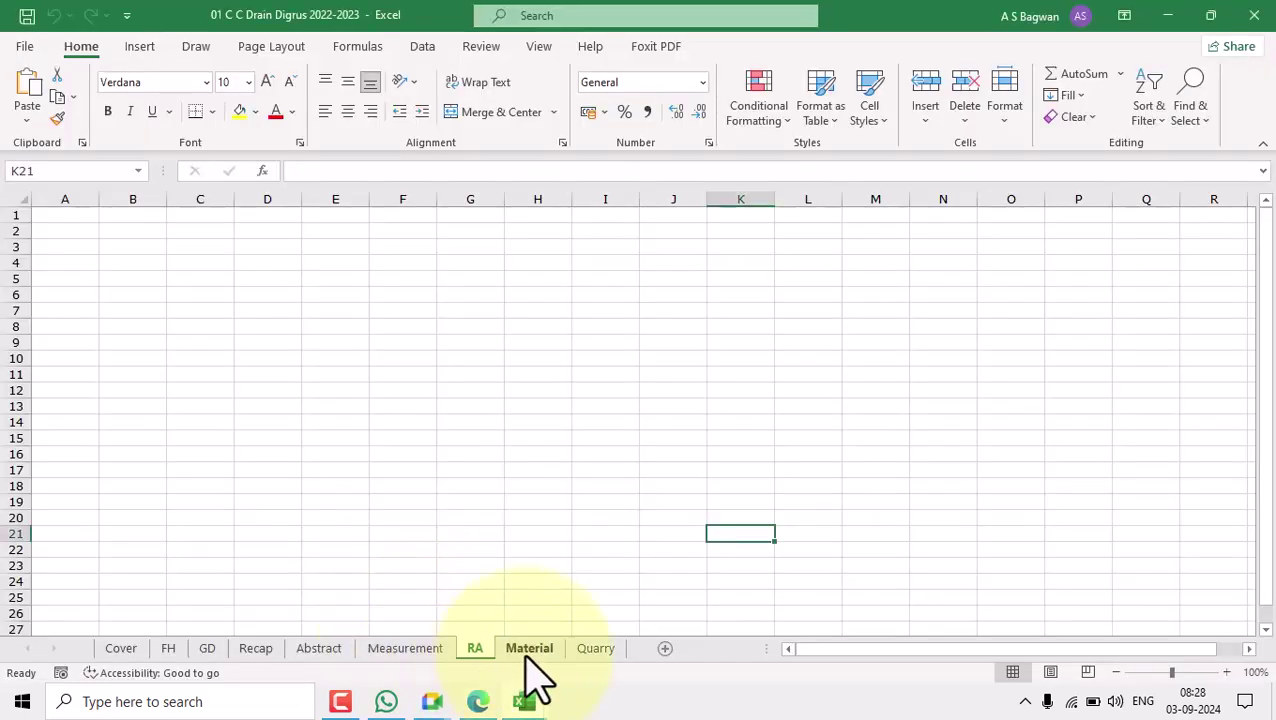
View the Material and Quarry worksheets and review the worksheet order from Cover through Quarry.
left_click(535, 650)
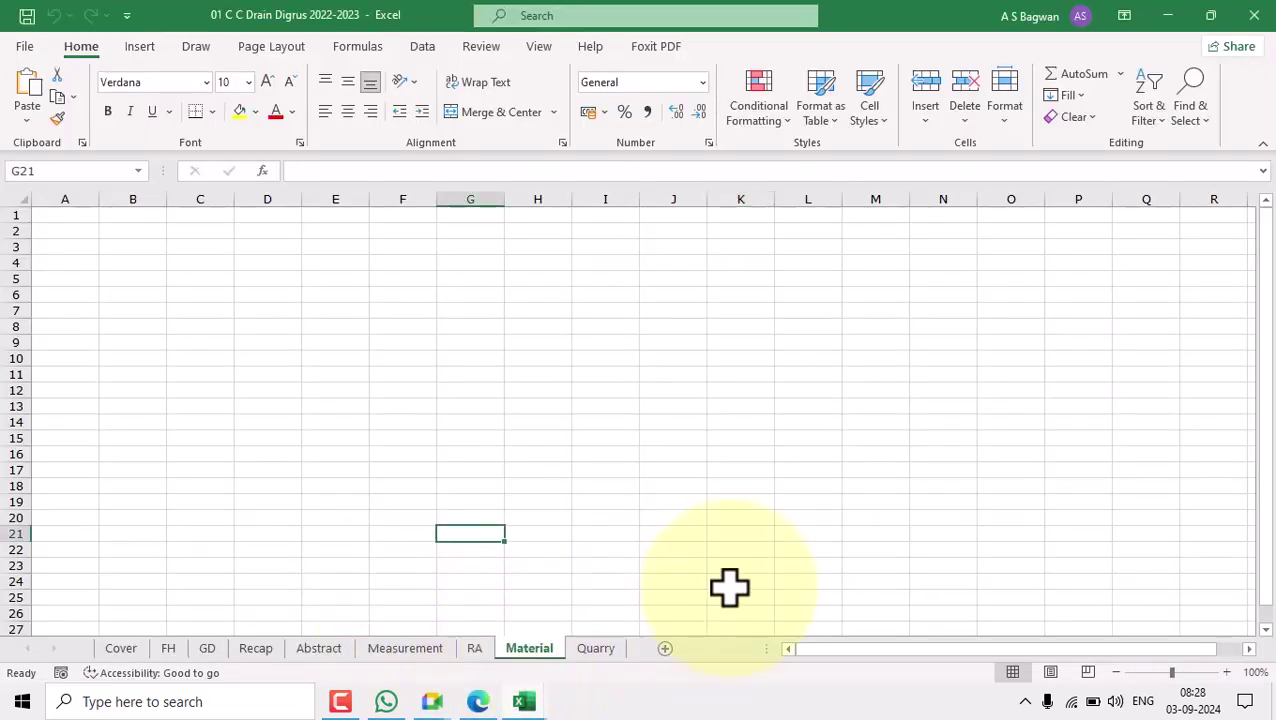
left_click(597, 650)
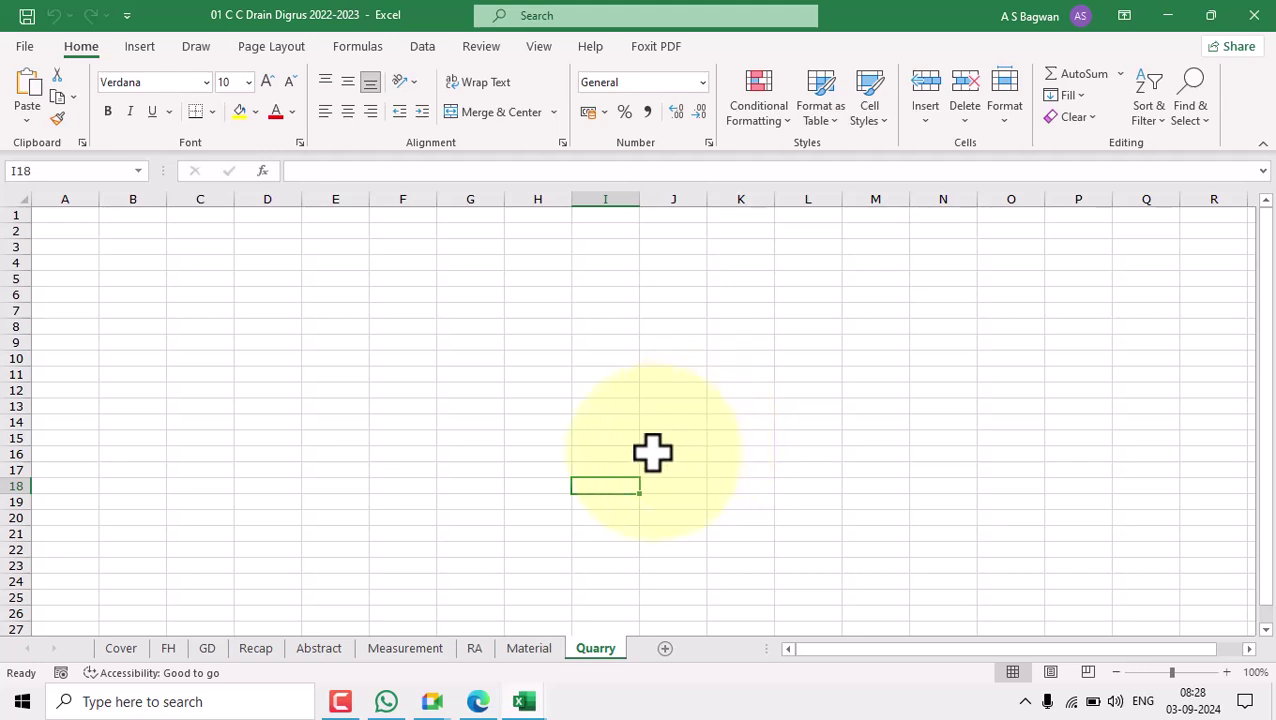
left_click(121, 648)
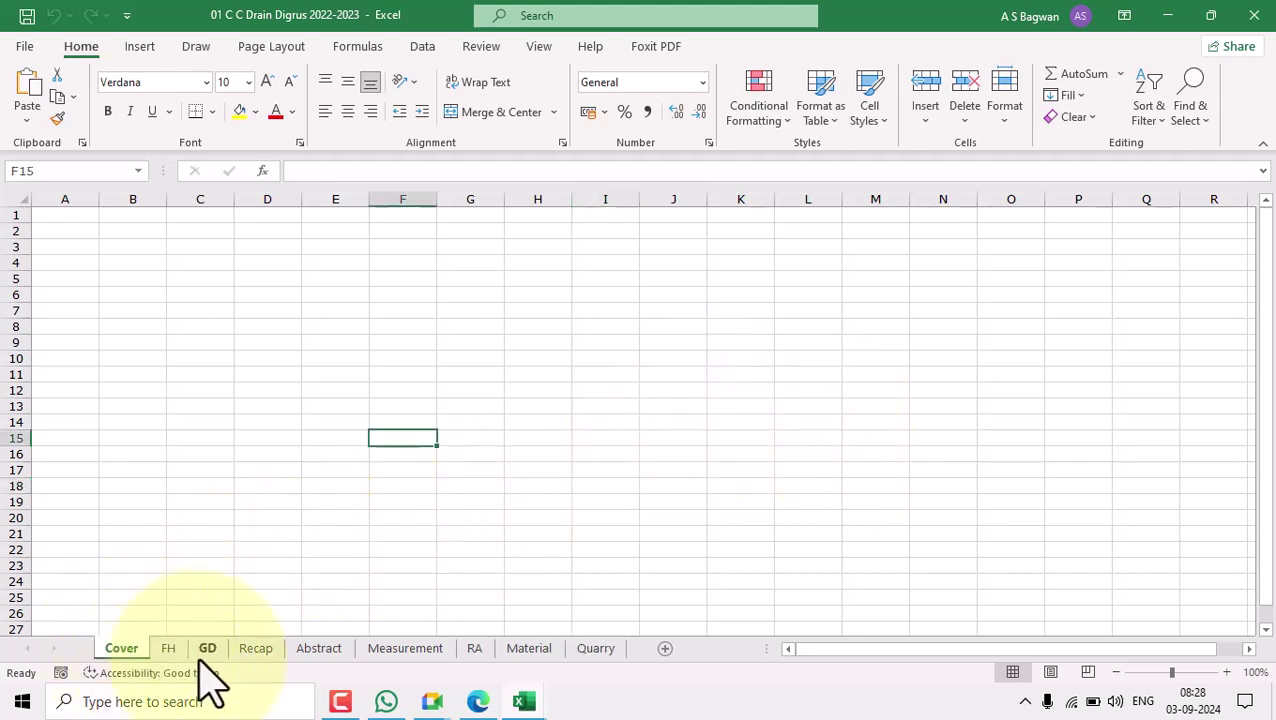
left_click(168, 648)
left_click(255, 648)
left_click(318, 648)
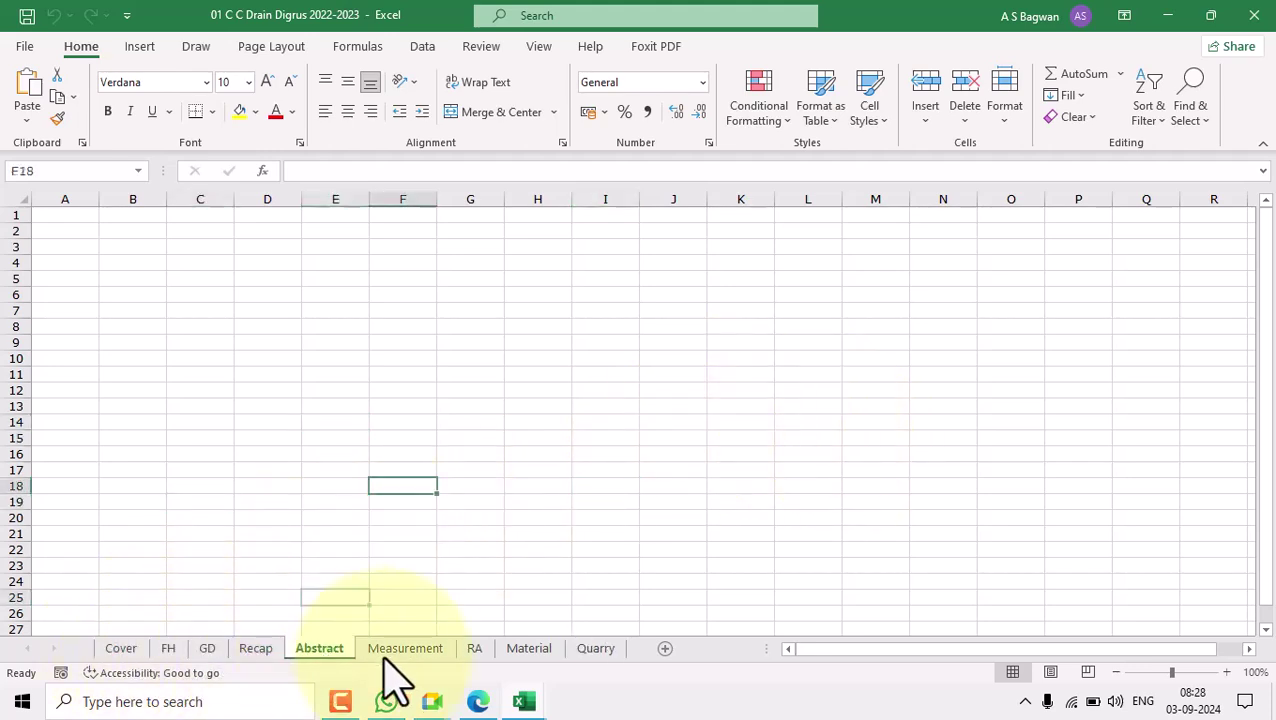
left_click(404, 648)
left_click(474, 648)
left_click(529, 648)
left_click(596, 648)
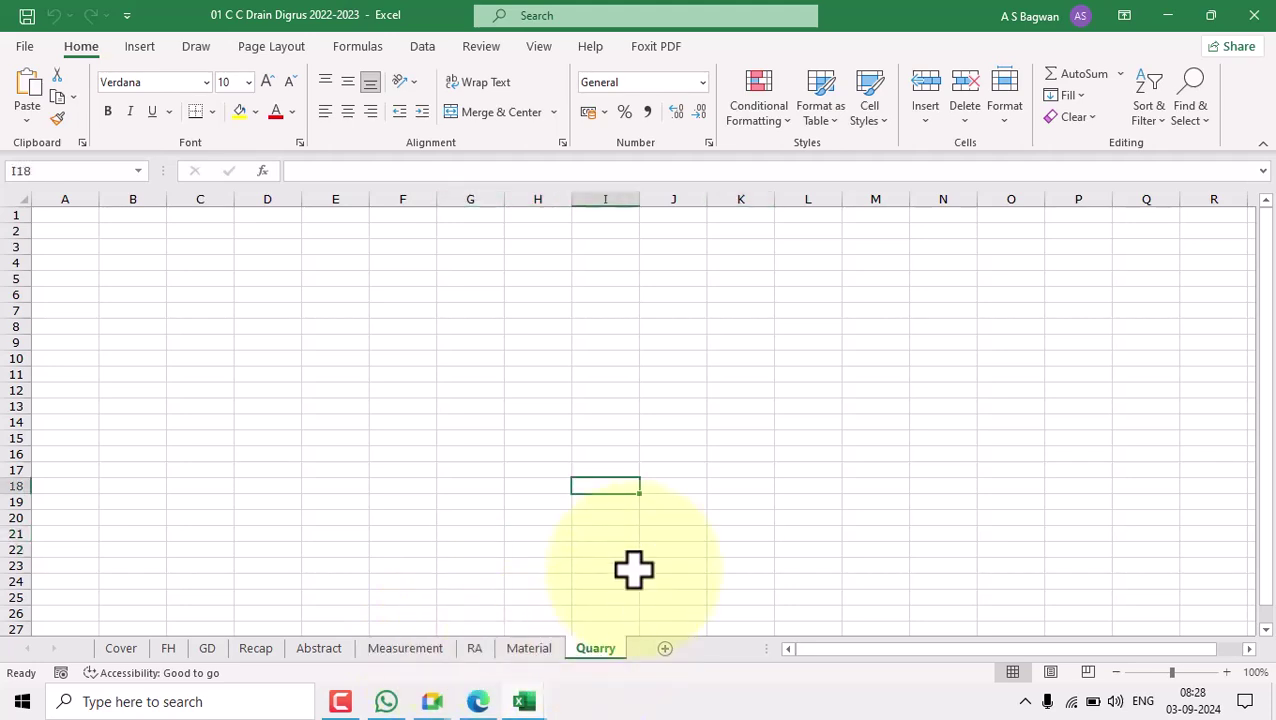
Set the Measurement worksheet's paper size to A4 and center its content horizontally on the page.
left_click(405, 648)
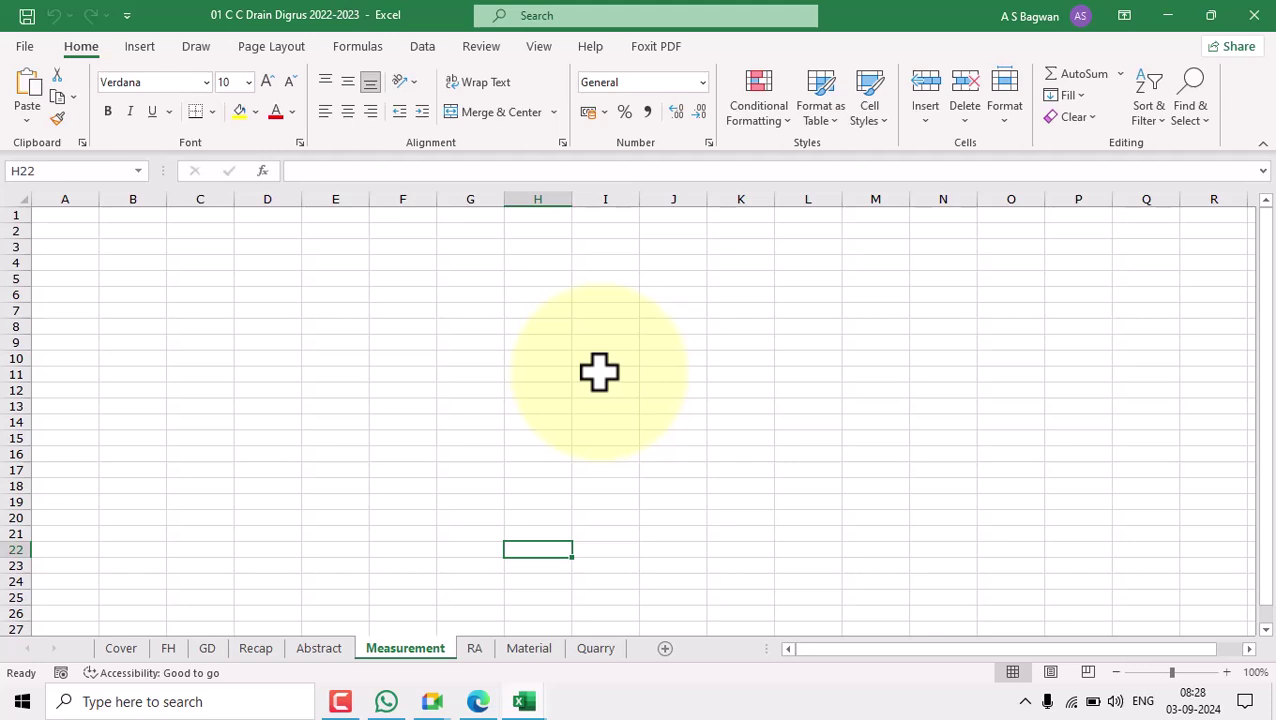
left_click(265, 47)
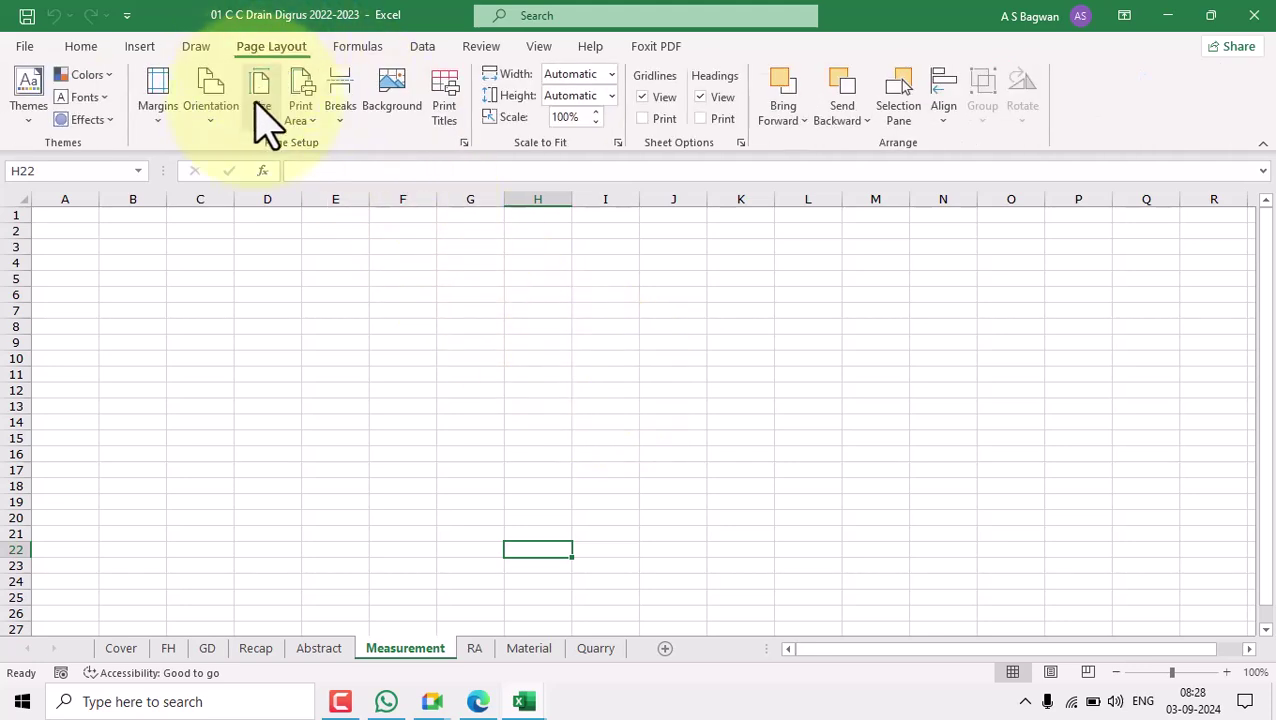
left_click(262, 110)
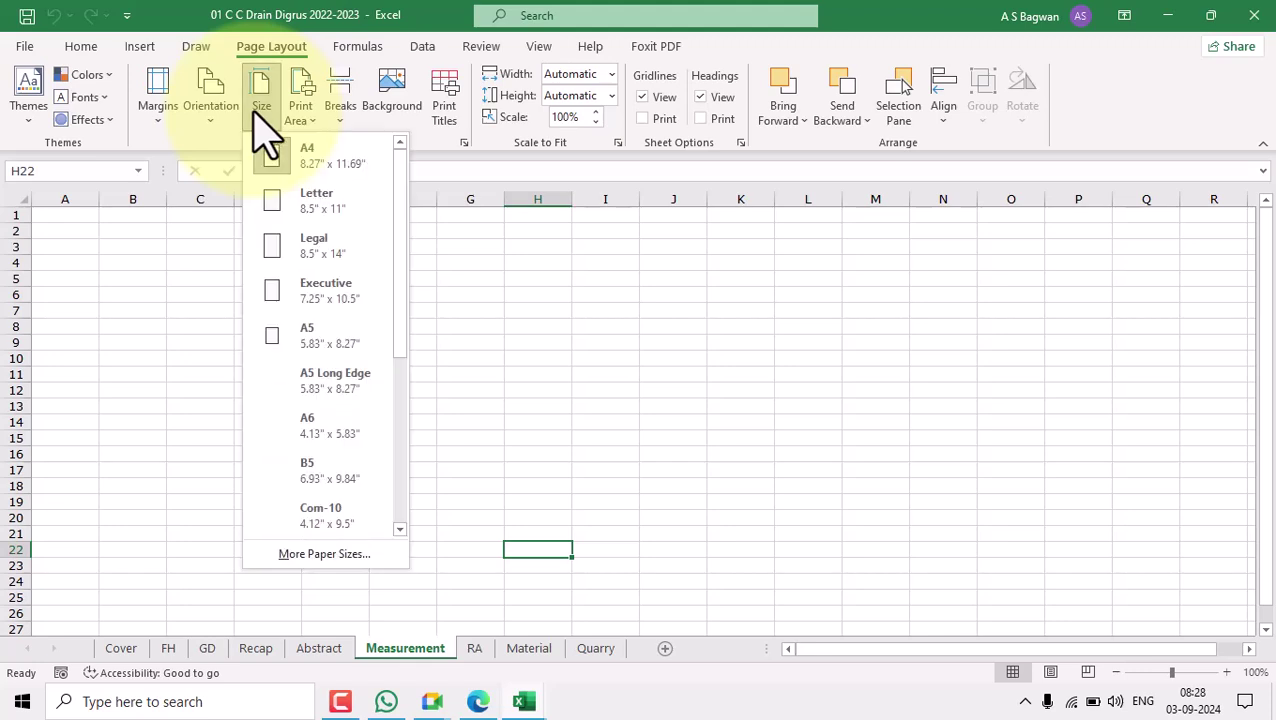
left_click(325, 178)
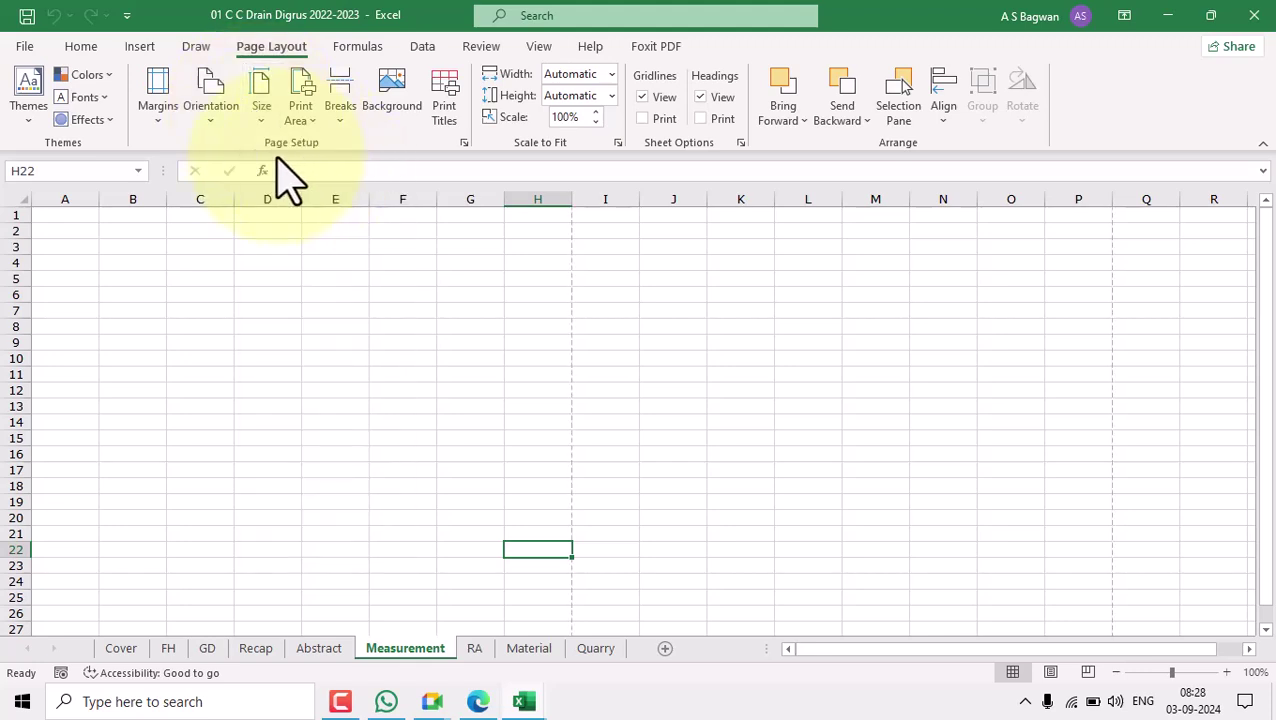
left_click(158, 110)
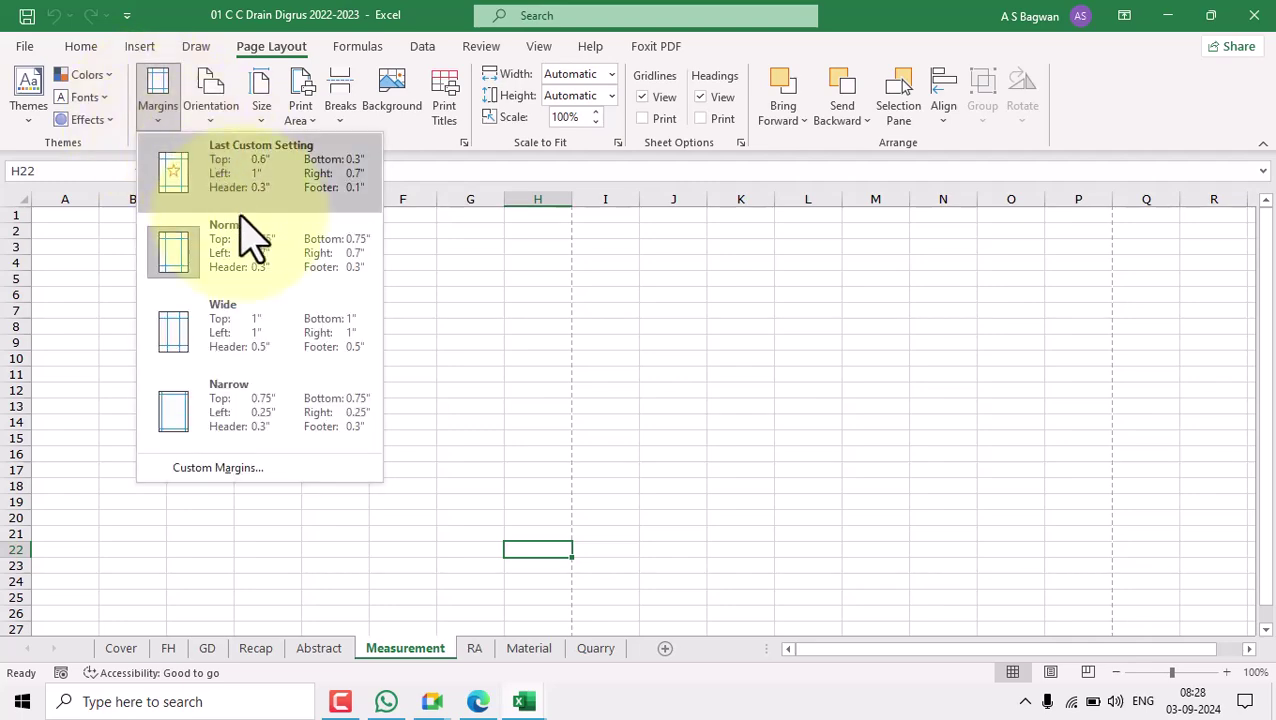
left_click(218, 468)
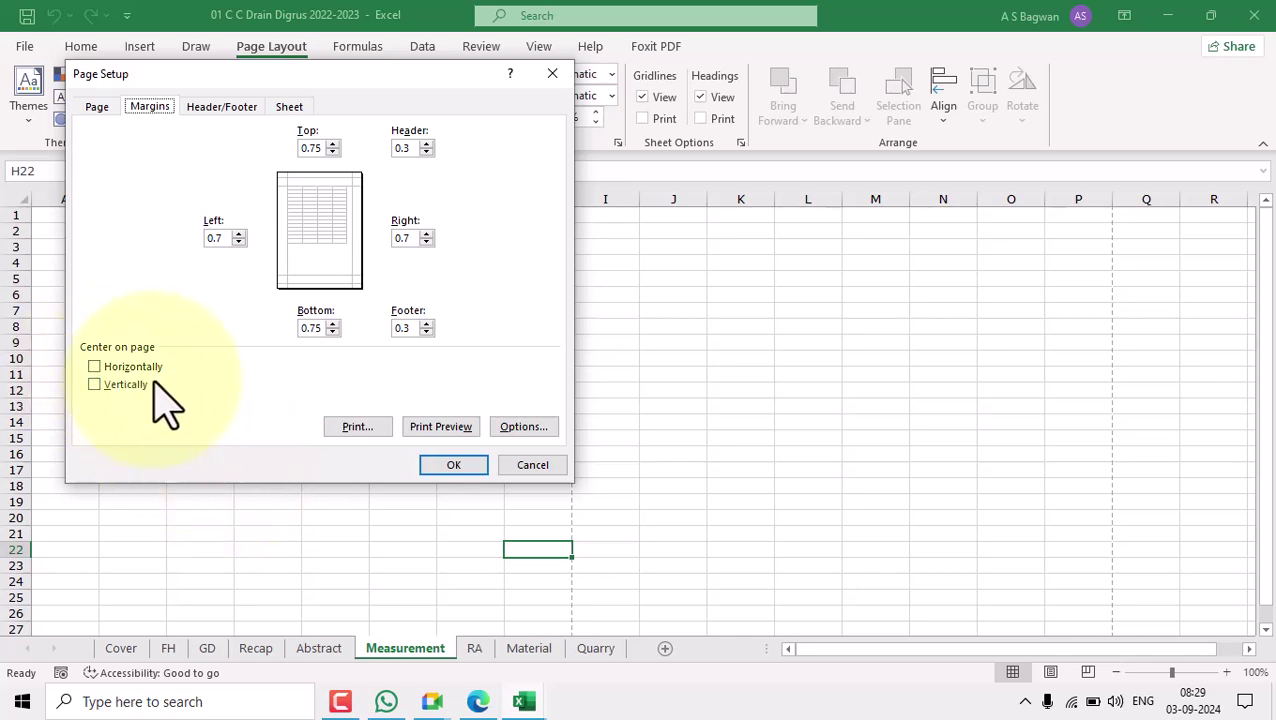
left_click(95, 367)
left_click(445, 464)
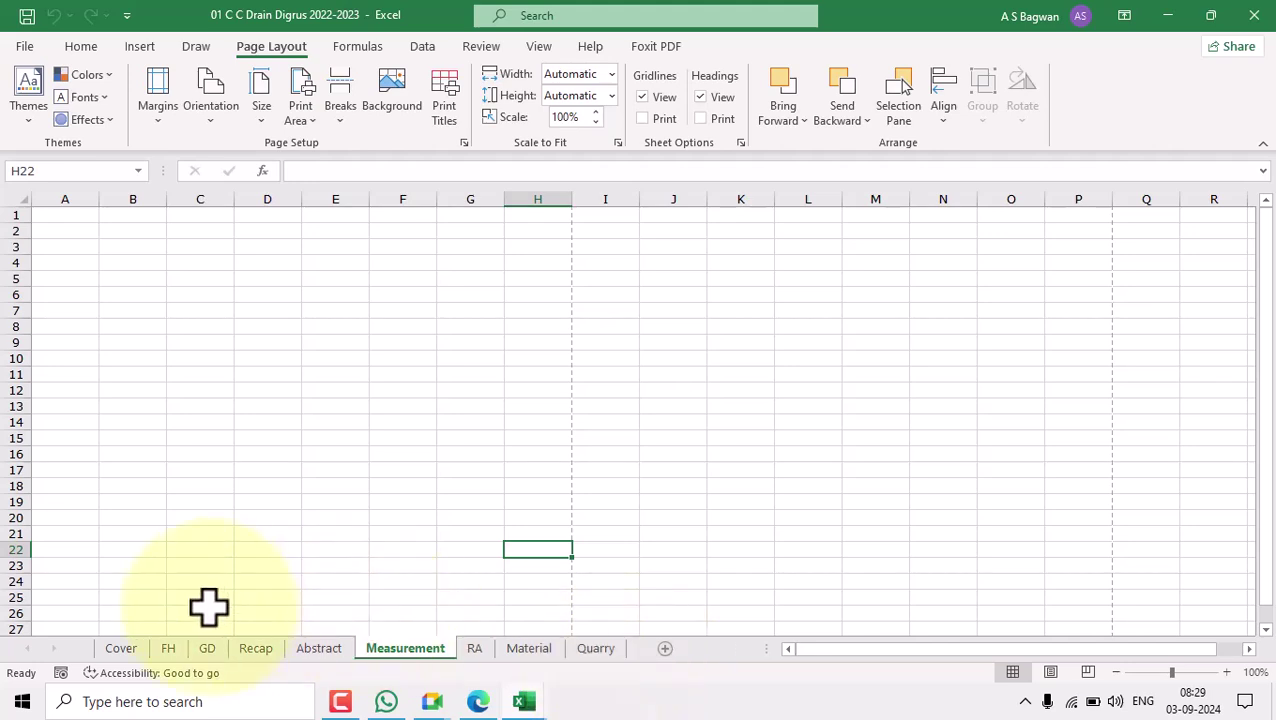
Set the Cover worksheet to A4 paper with horizontal centering on the page.
left_click(121, 650)
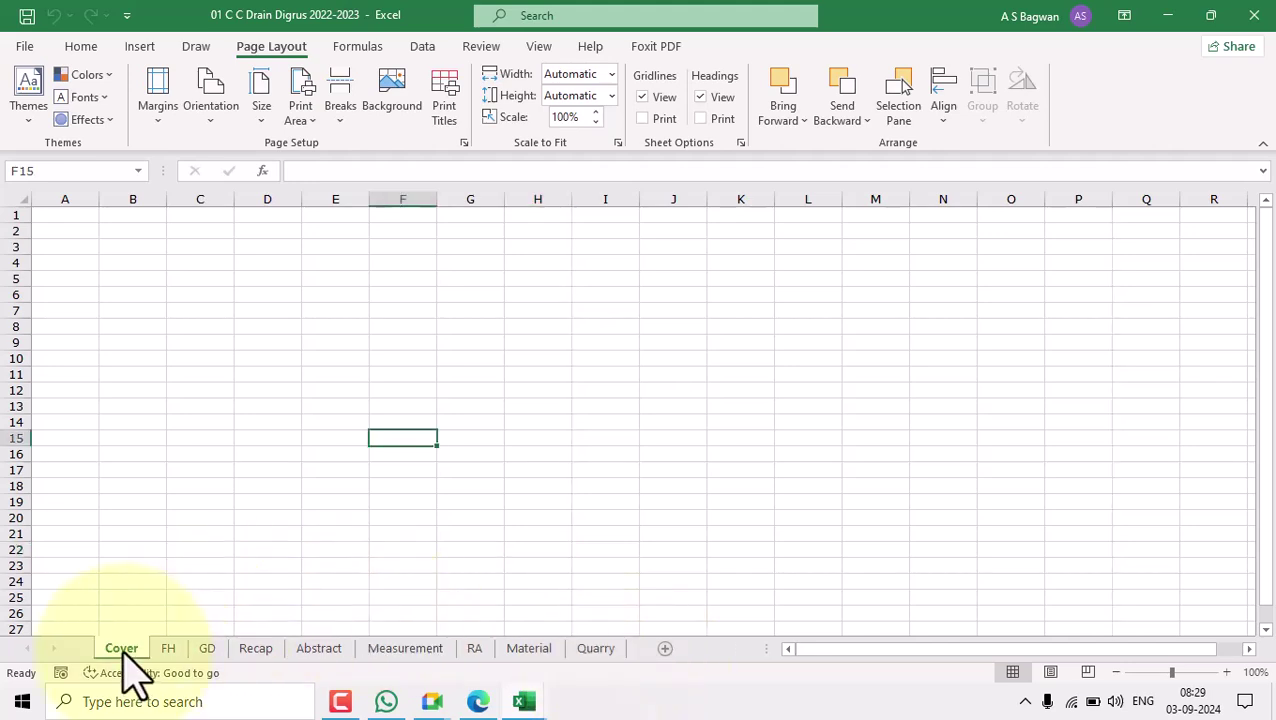
left_click(84, 50)
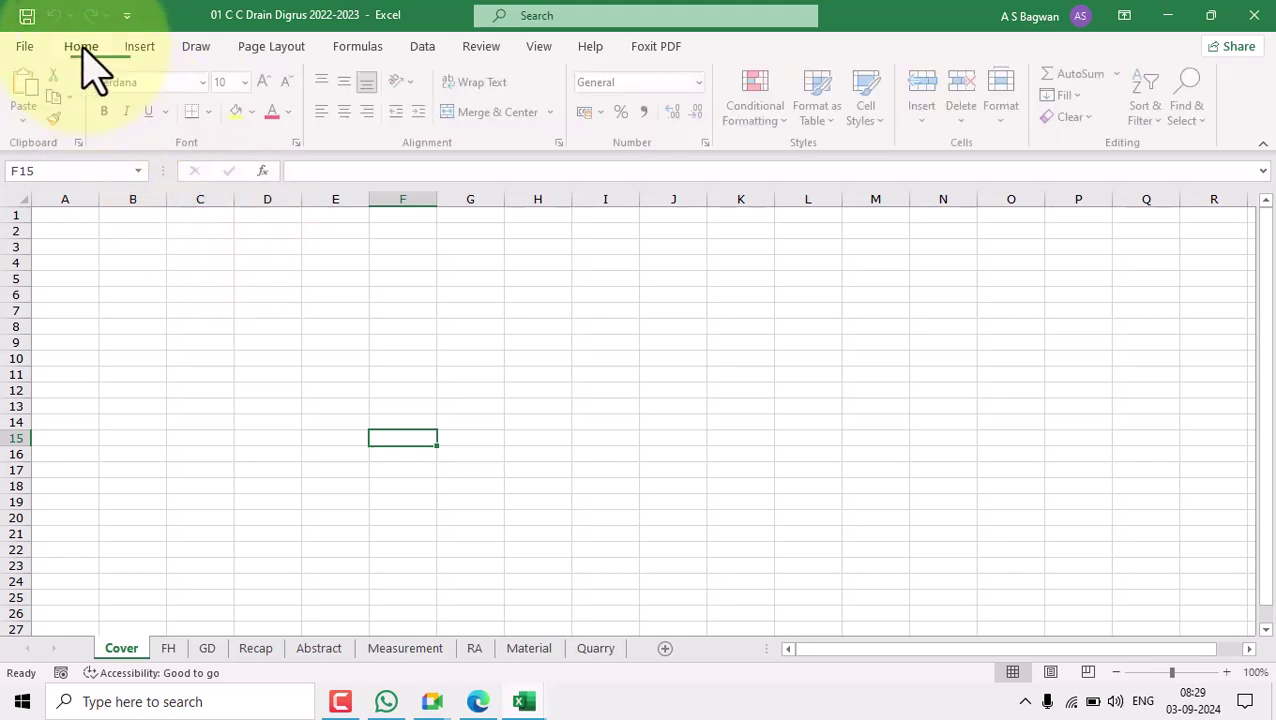
left_click(293, 46)
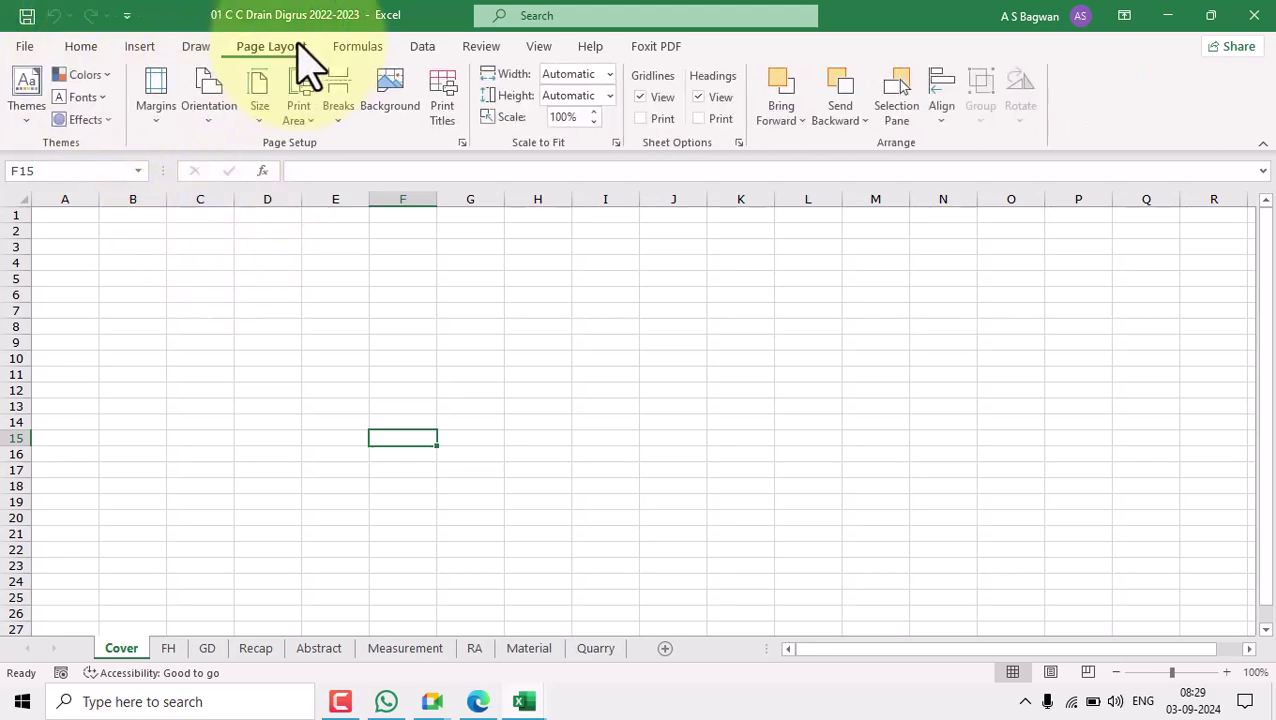
left_click(263, 115)
left_click(308, 158)
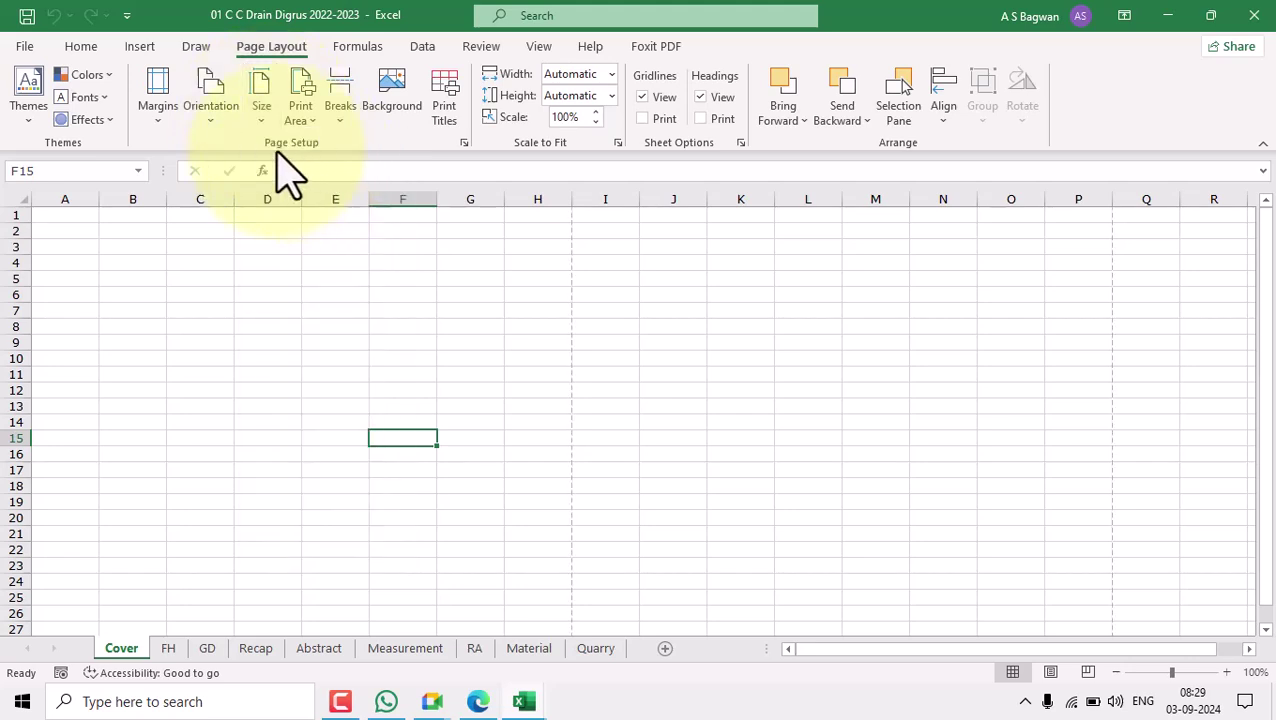
left_click(152, 115)
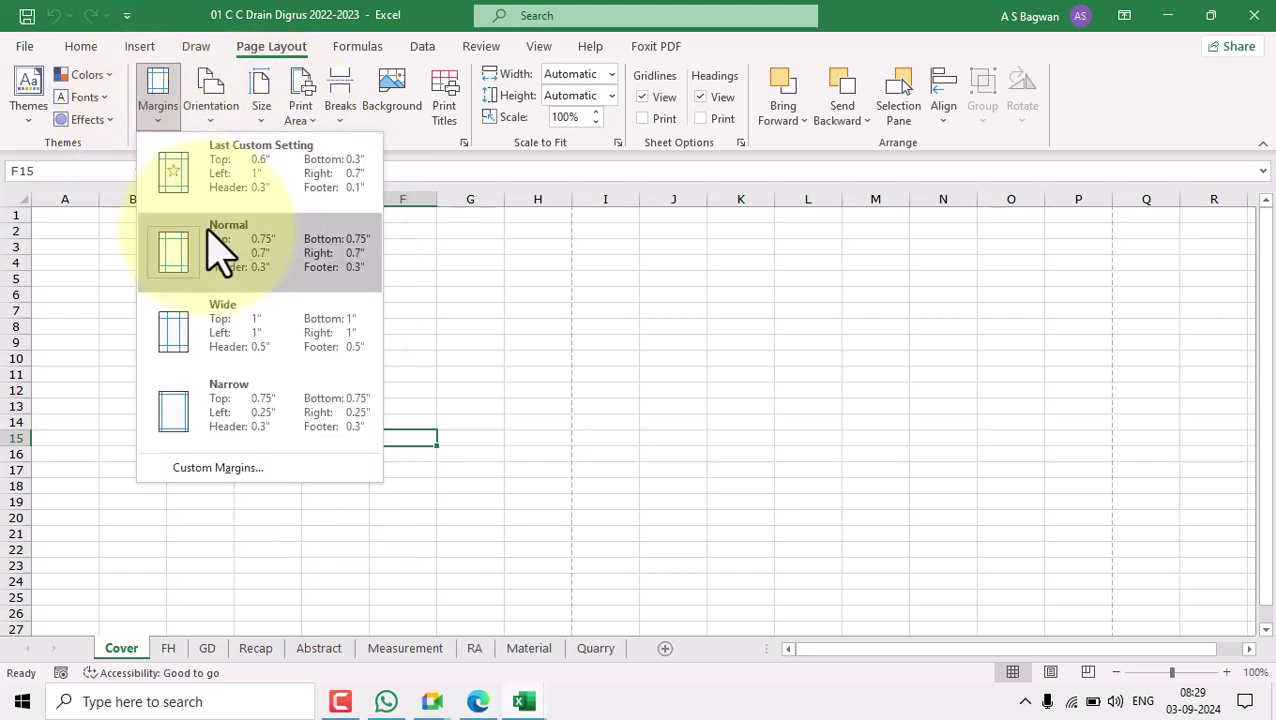
left_click(214, 470)
left_click(145, 372)
left_click(455, 466)
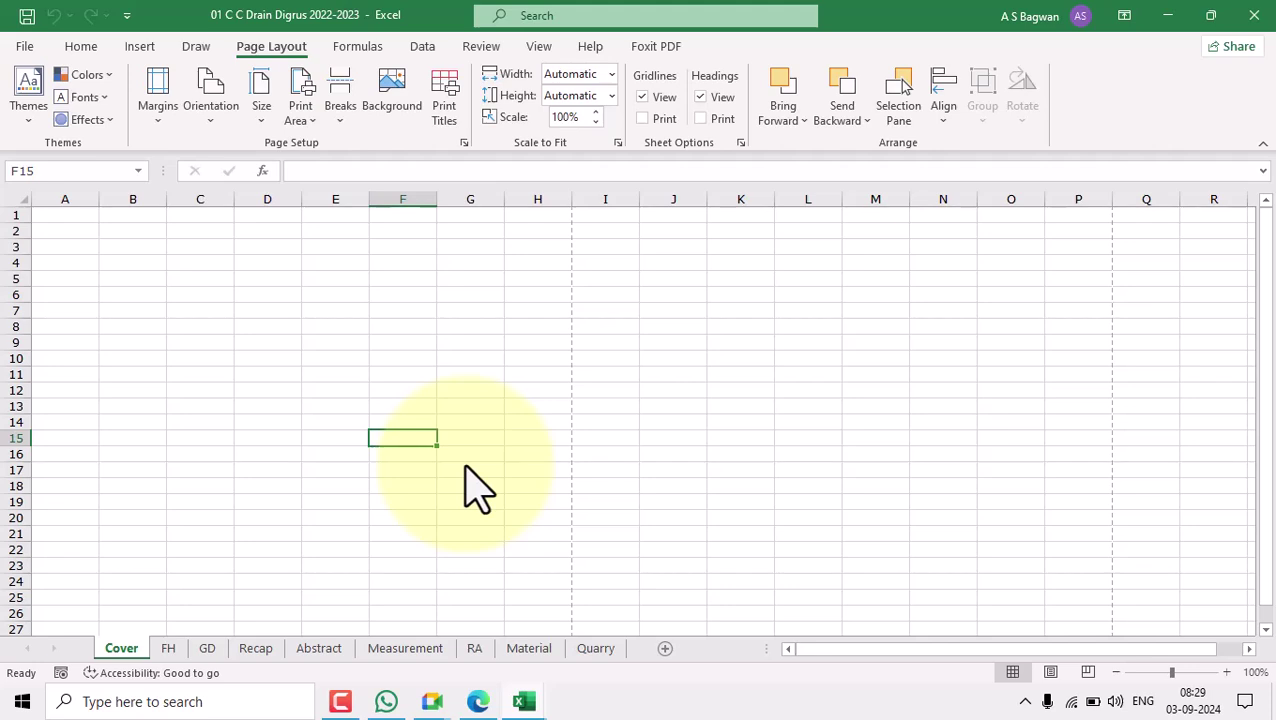
Apply A4 paper size and horizontal page centering to the FH worksheet.
left_click(172, 648)
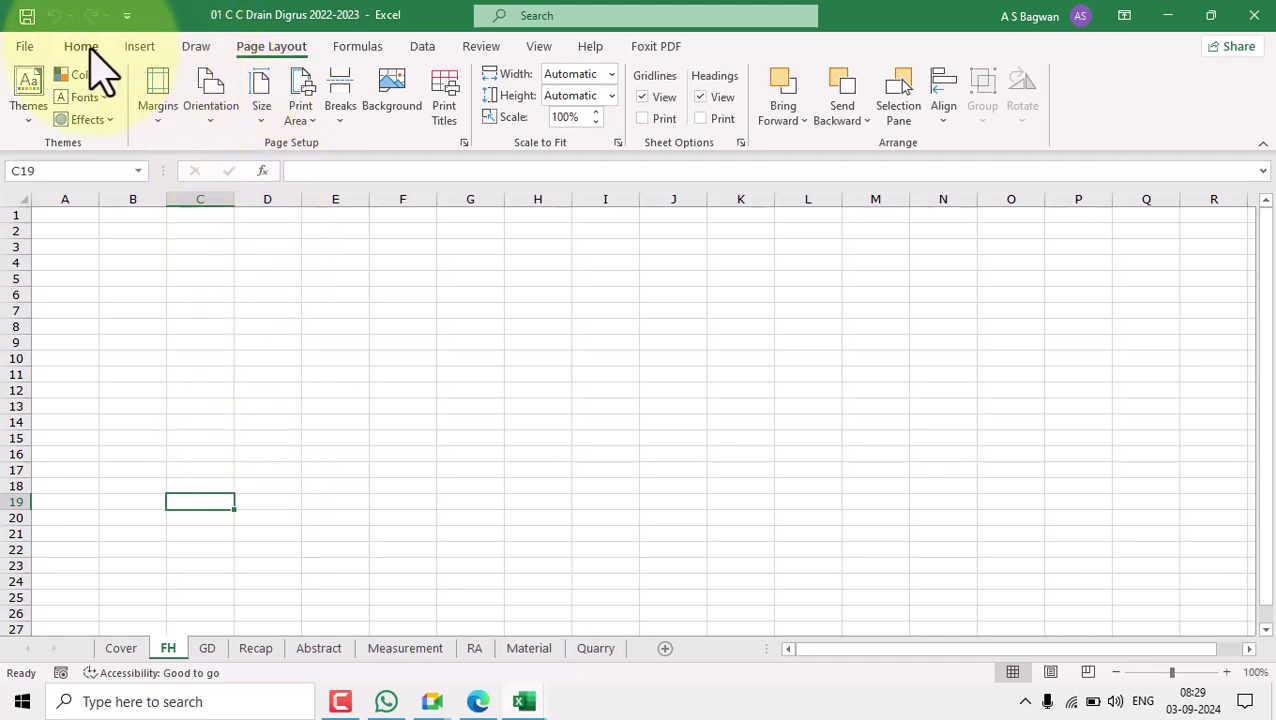
left_click(264, 112)
left_click(322, 160)
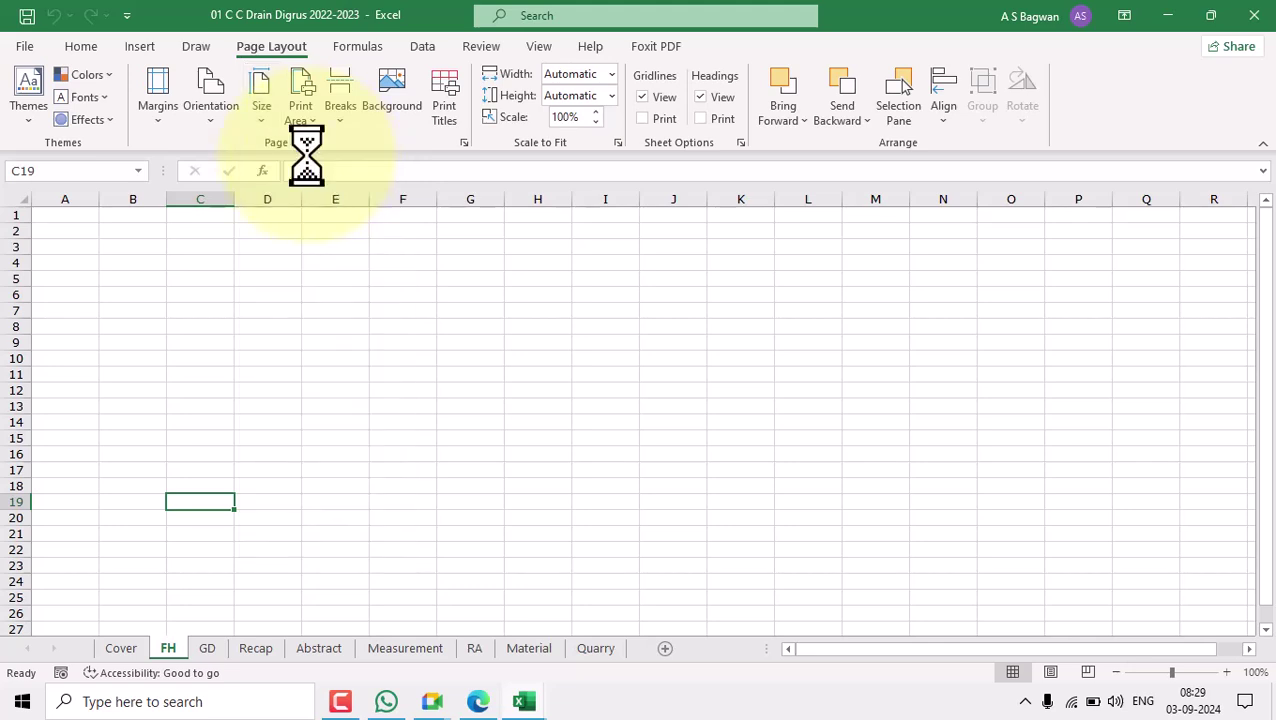
left_click(158, 118)
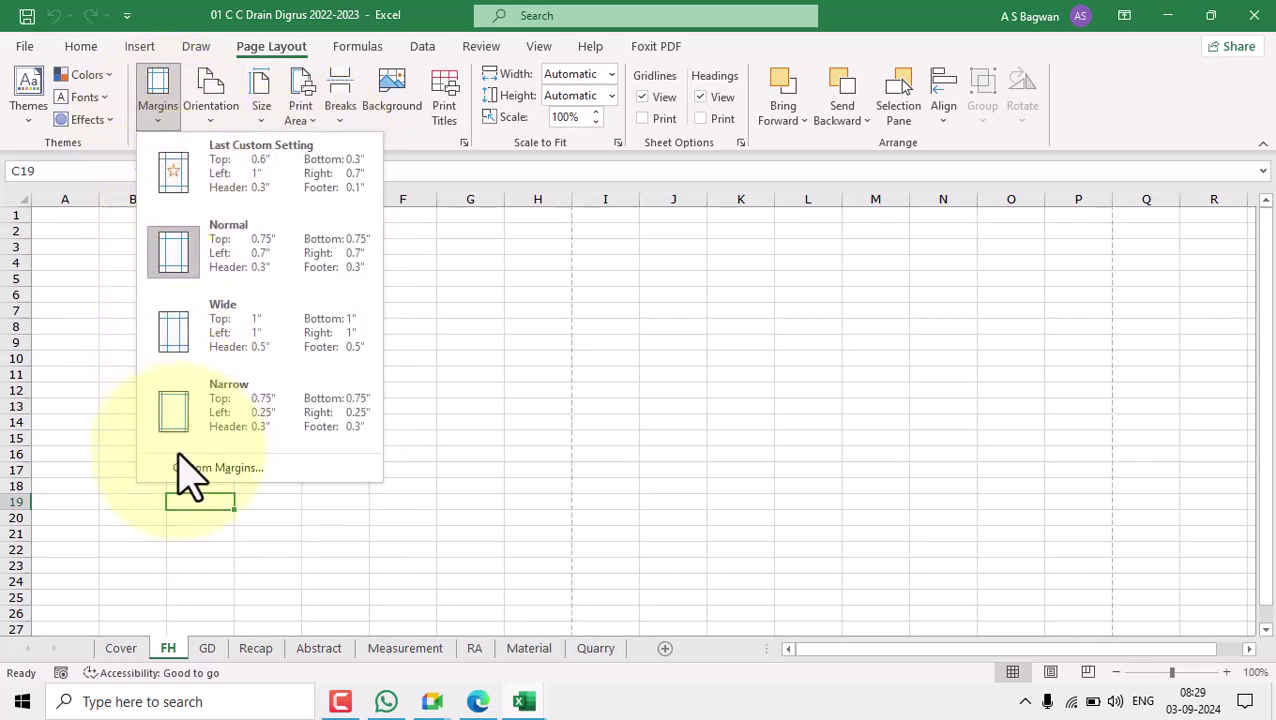
left_click(224, 470)
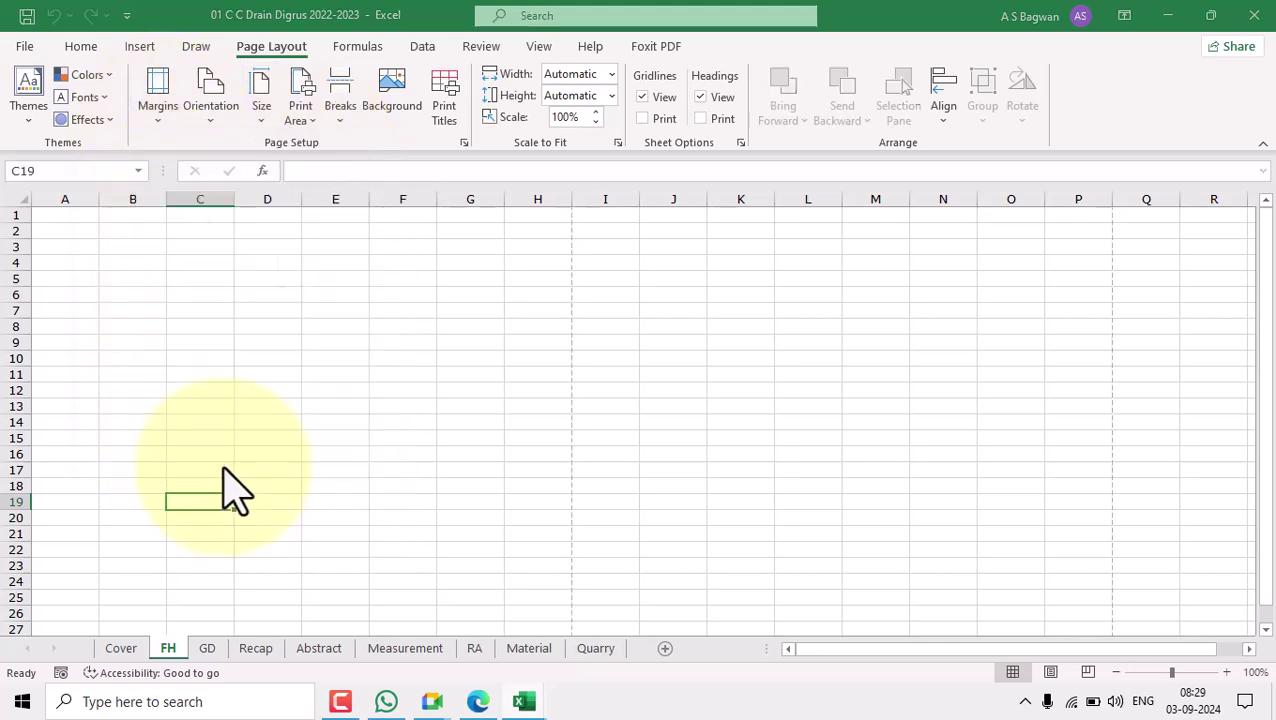
left_click(145, 367)
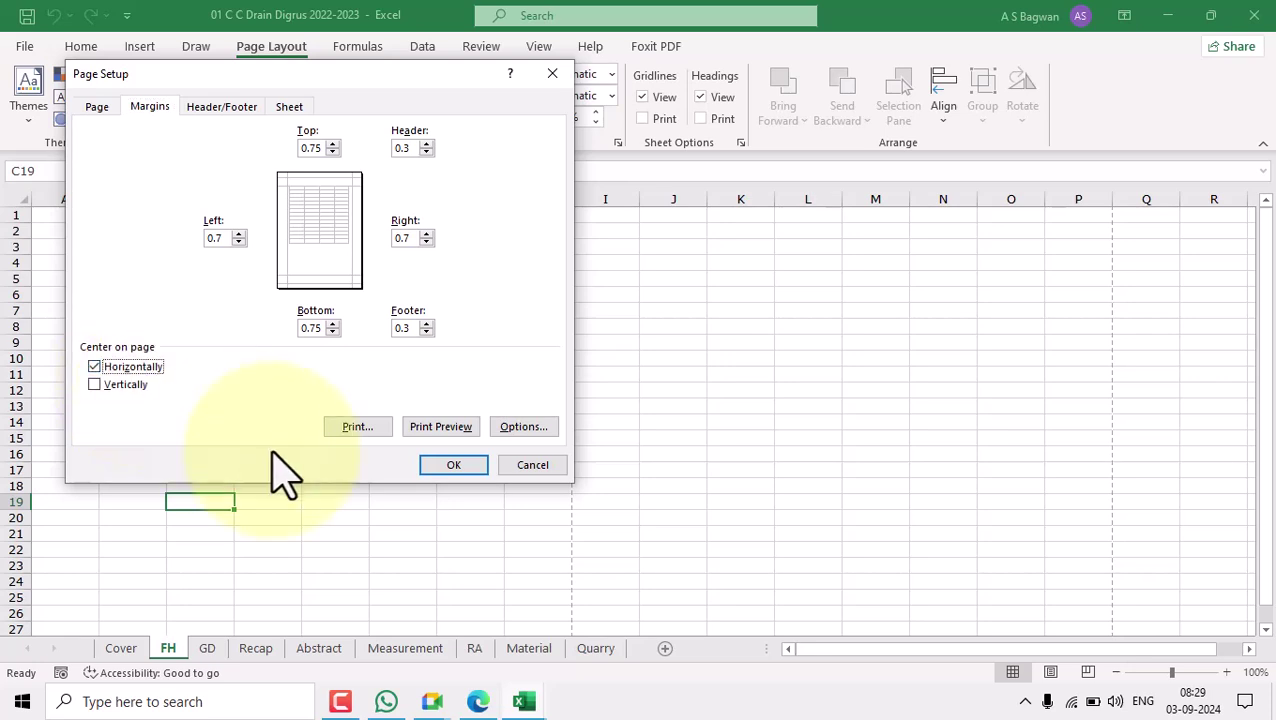
left_click(454, 466)
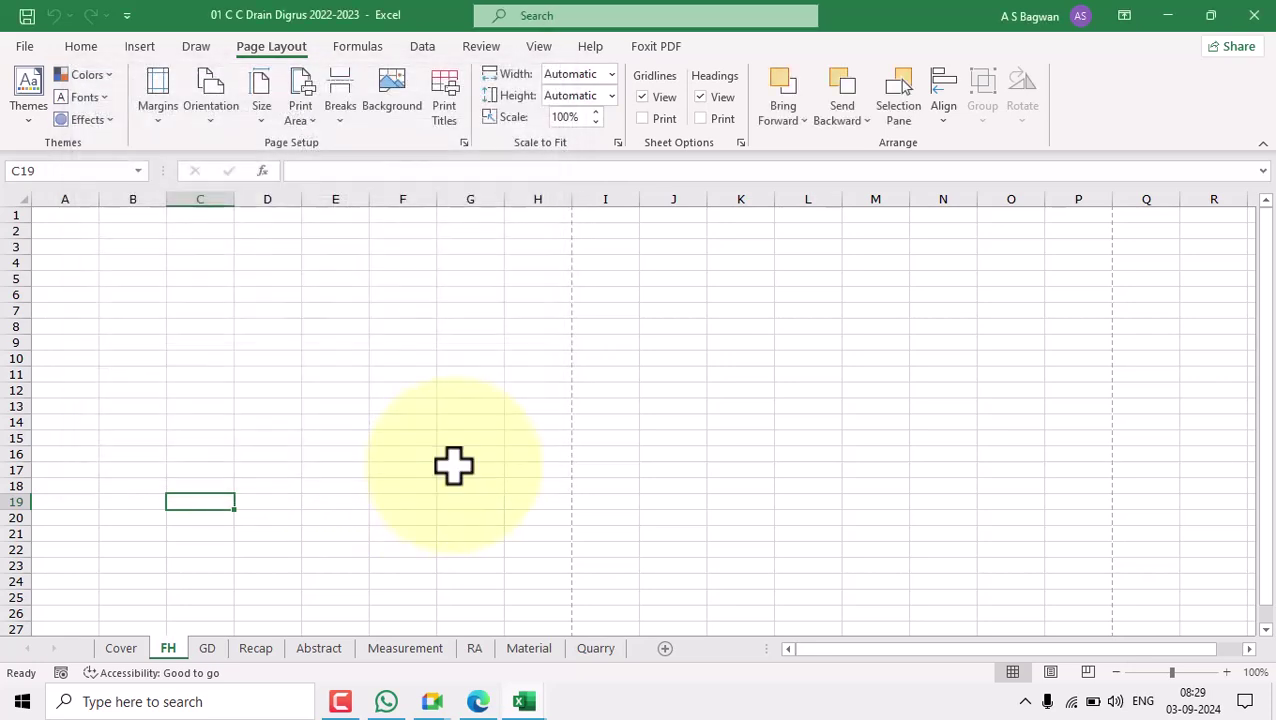
Set the GD worksheet to A4 paper and center its content horizontally on the page.
left_click(208, 648)
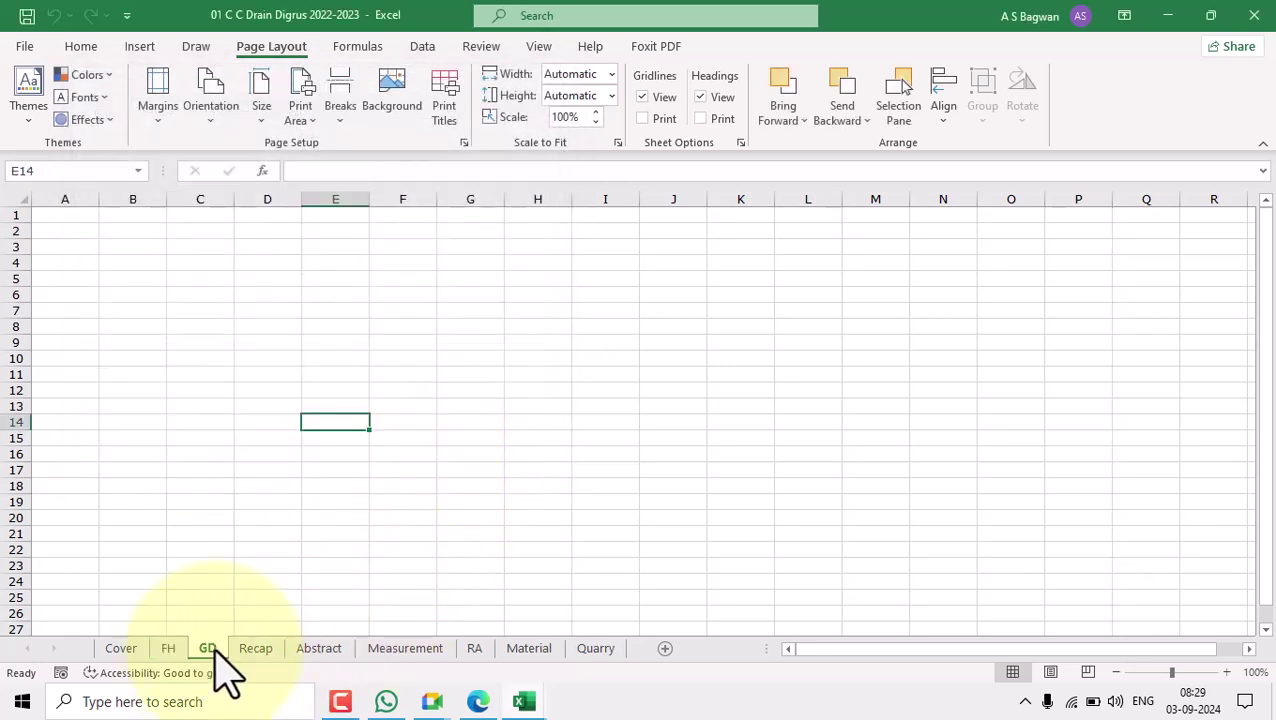
left_click(278, 140)
left_click(299, 163)
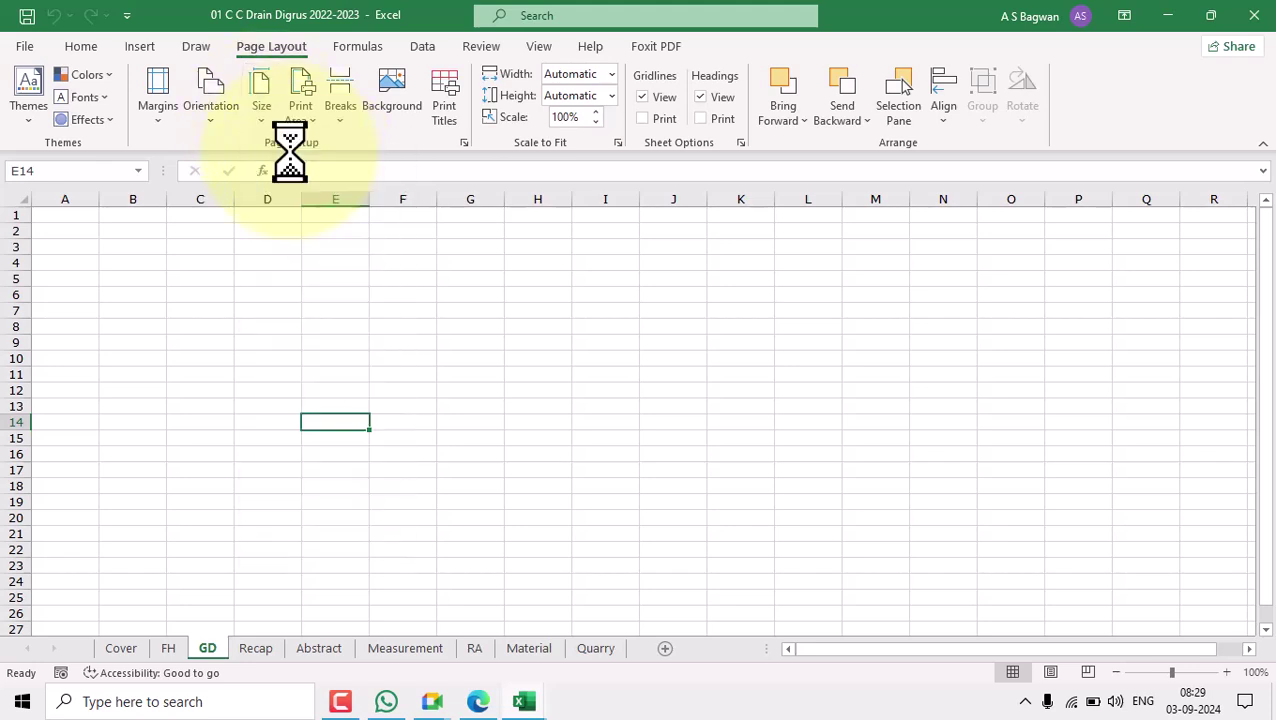
left_click(160, 122)
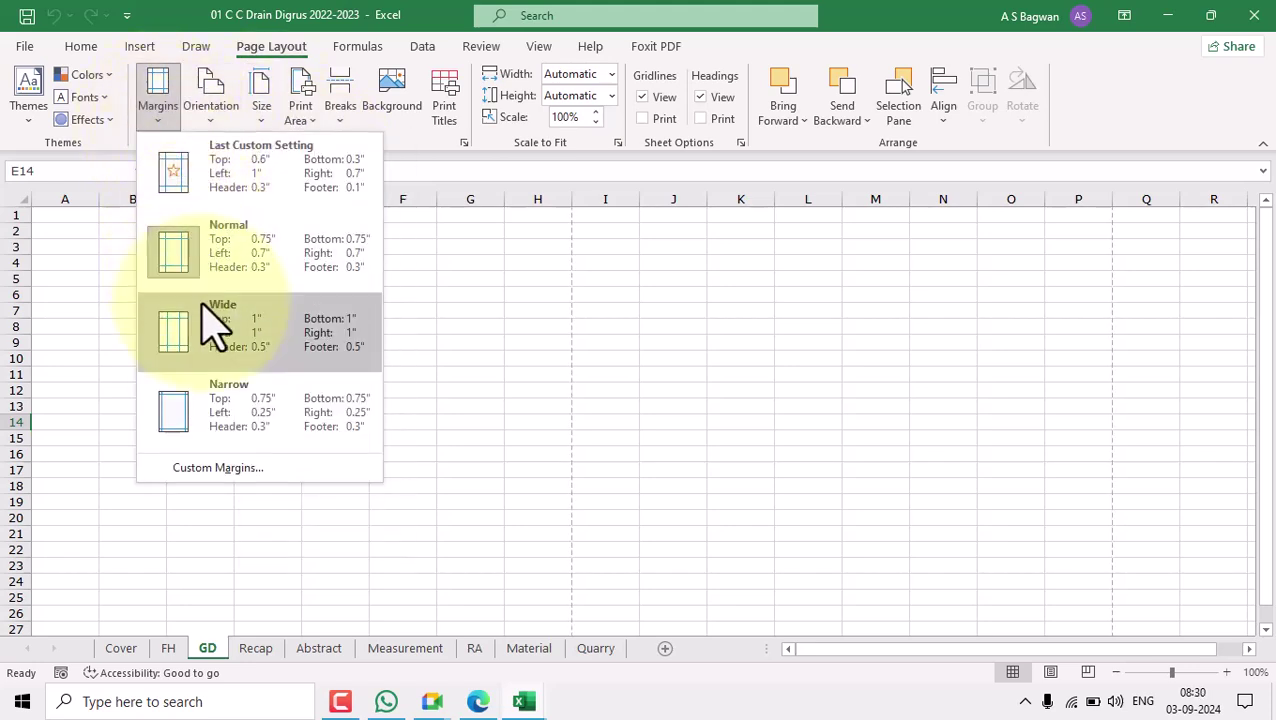
left_click(230, 490)
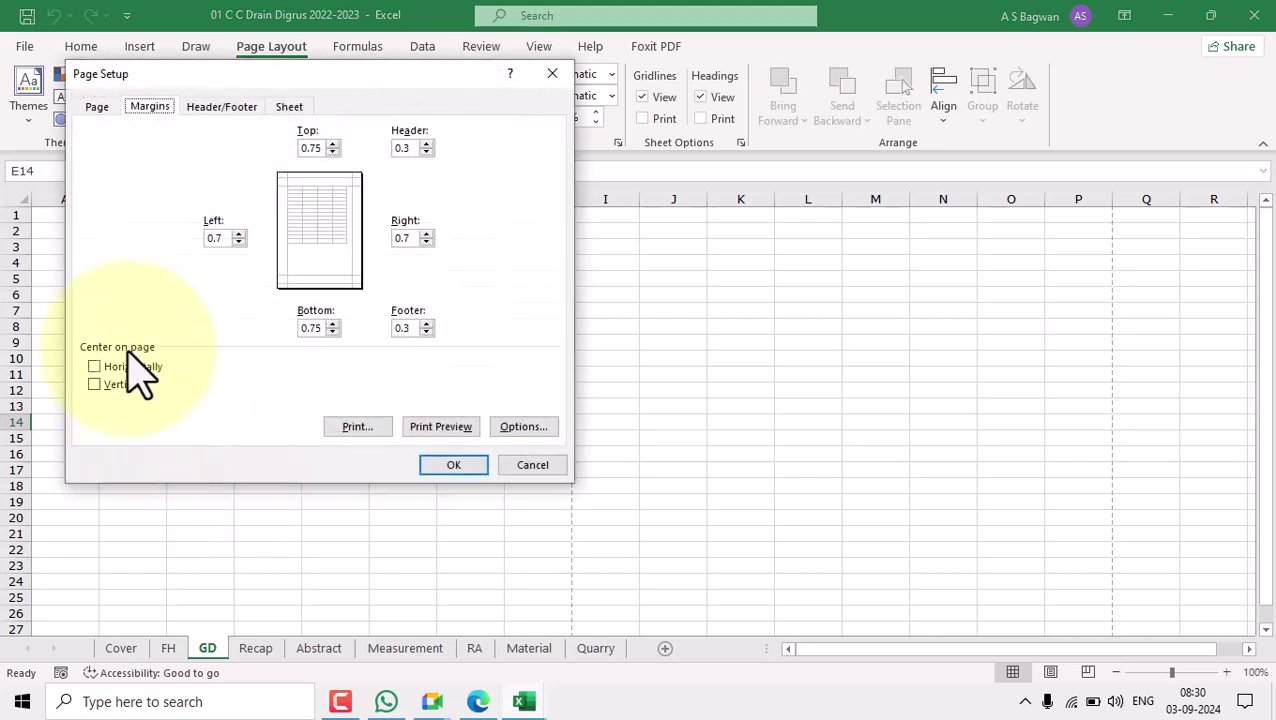
left_click(95, 367)
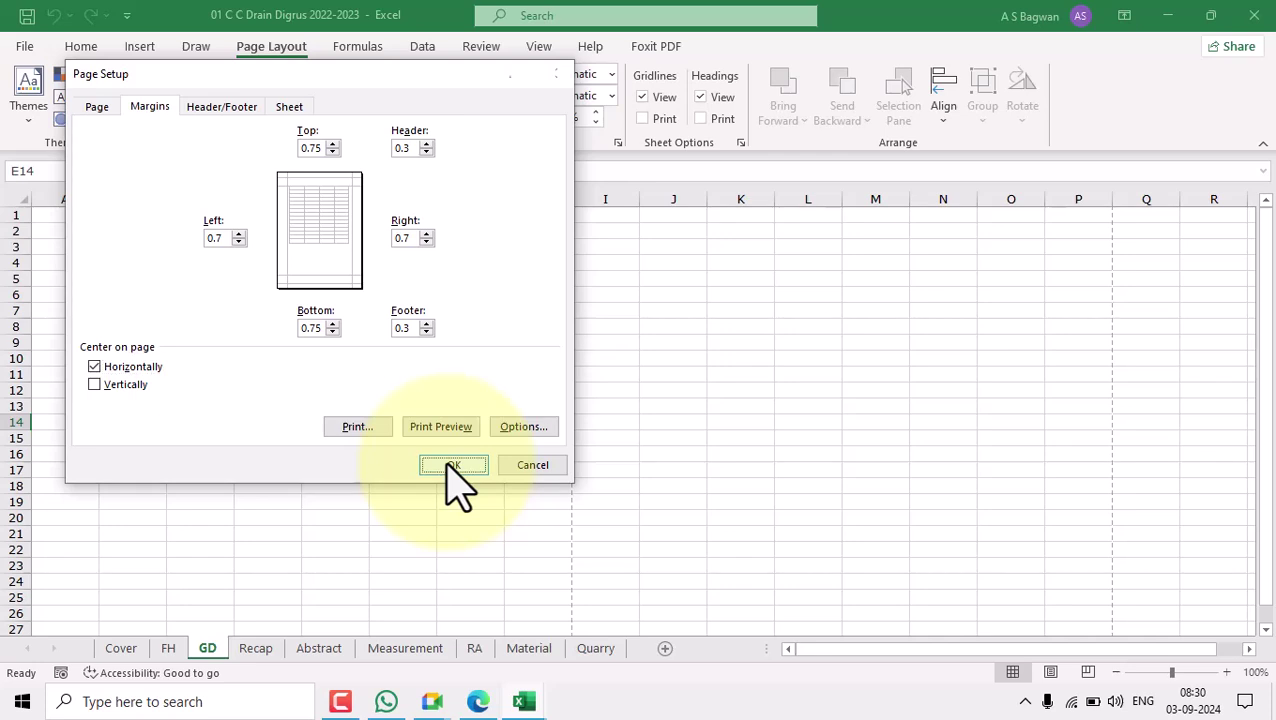
left_click(450, 466)
Apply A4 paper size and horizontal page centering to the Recap worksheet.
left_click(256, 648)
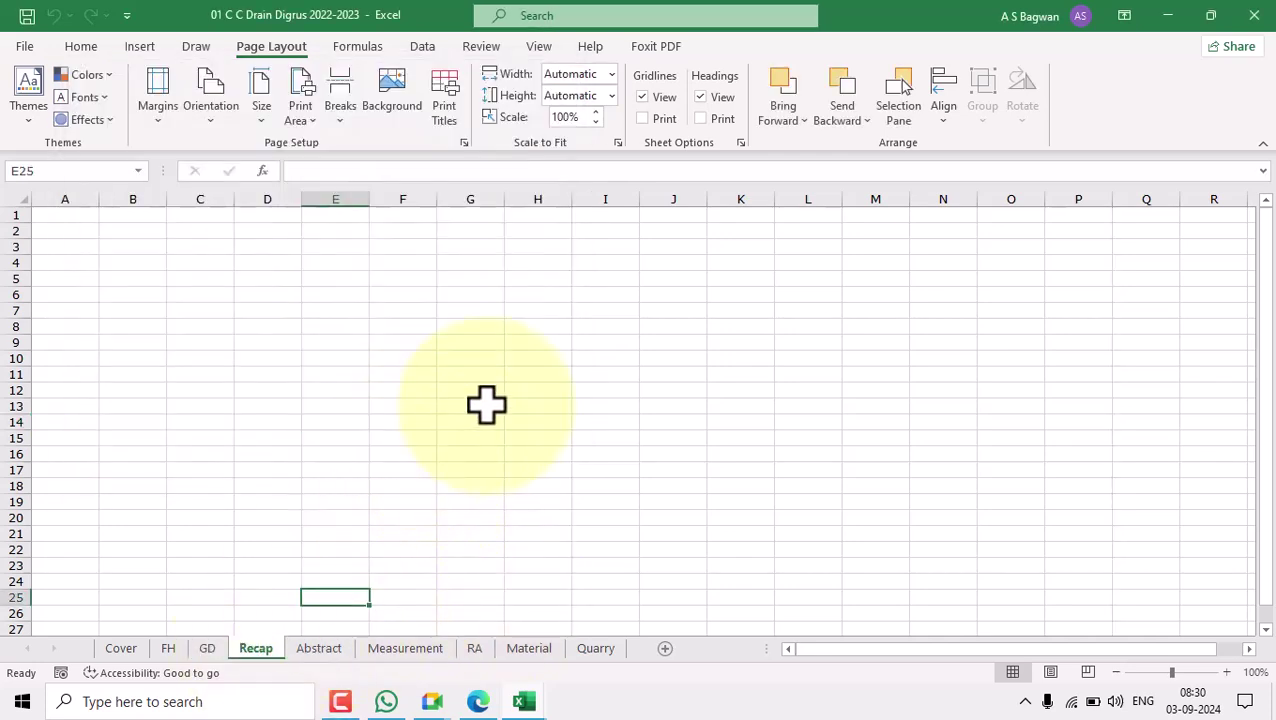
left_click(264, 115)
left_click(330, 158)
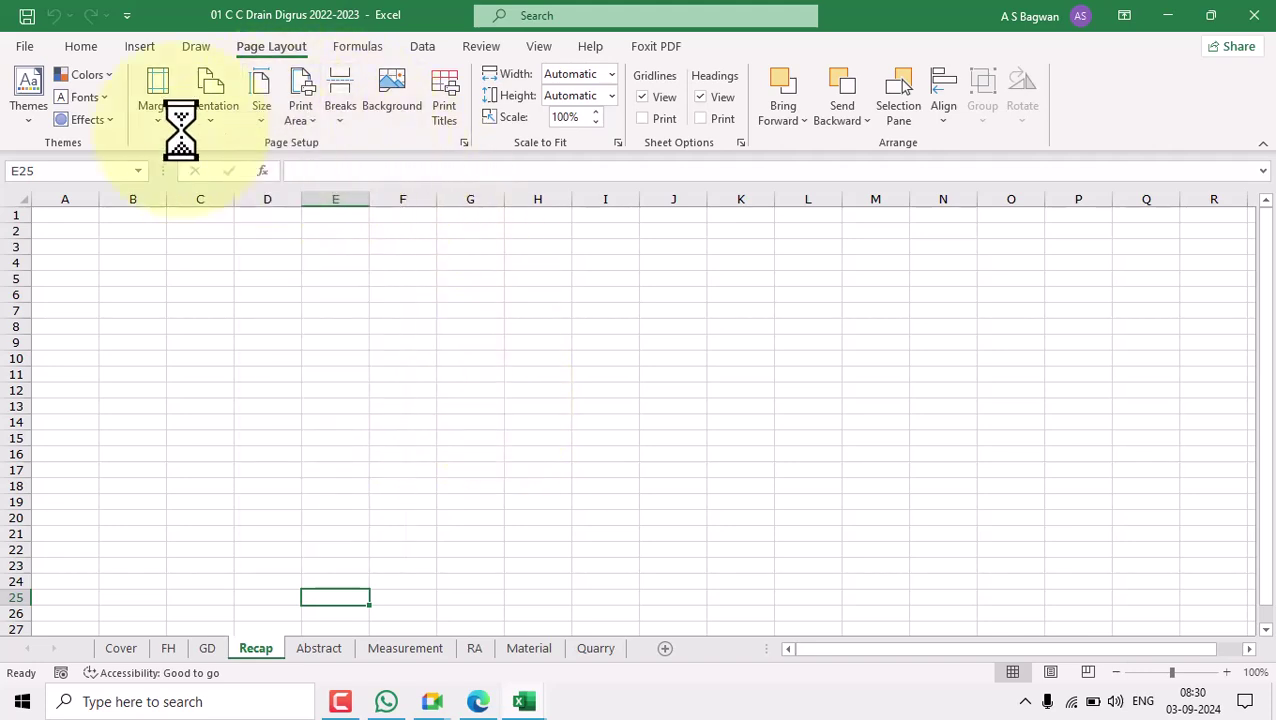
left_click(160, 138)
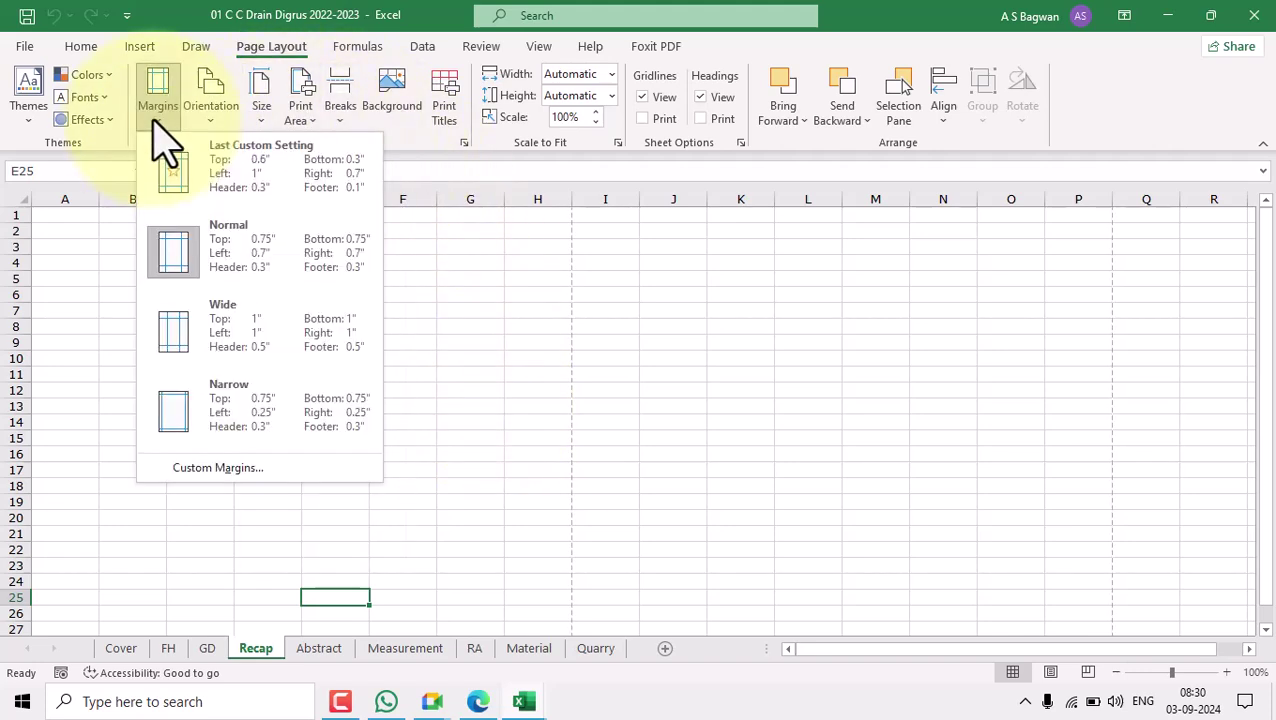
left_click(194, 470)
left_click(118, 367)
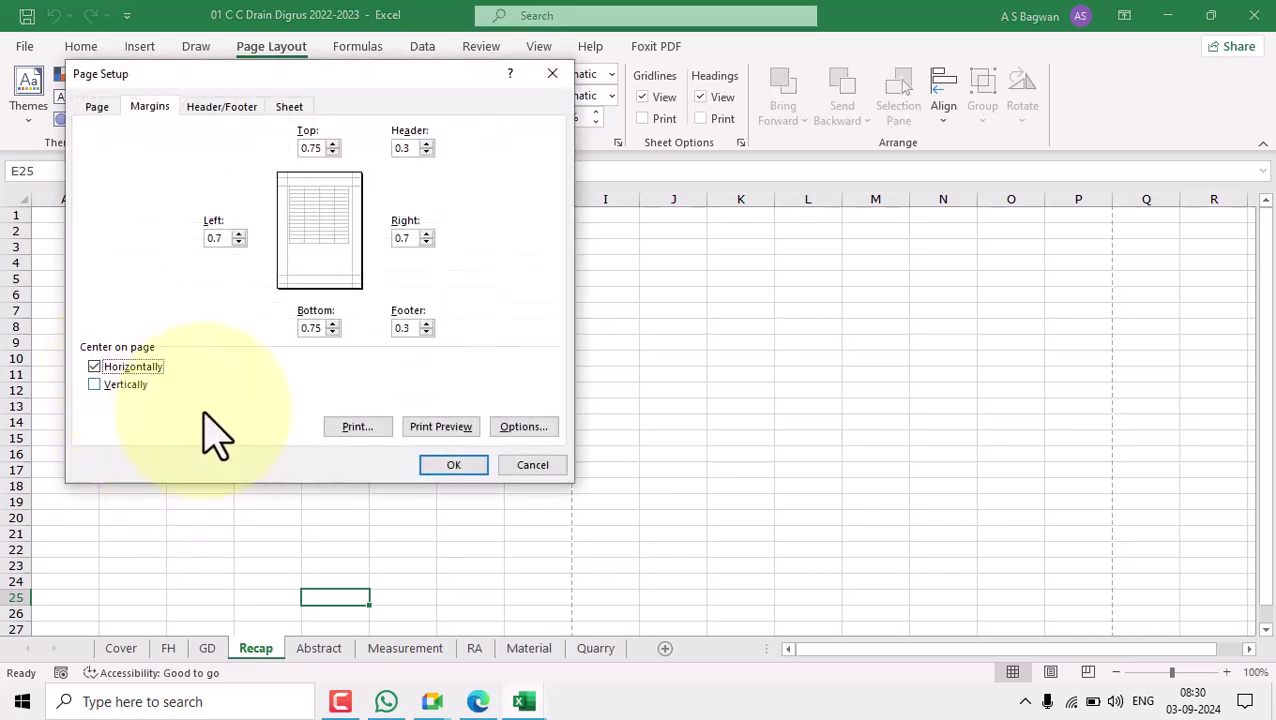
left_click(450, 464)
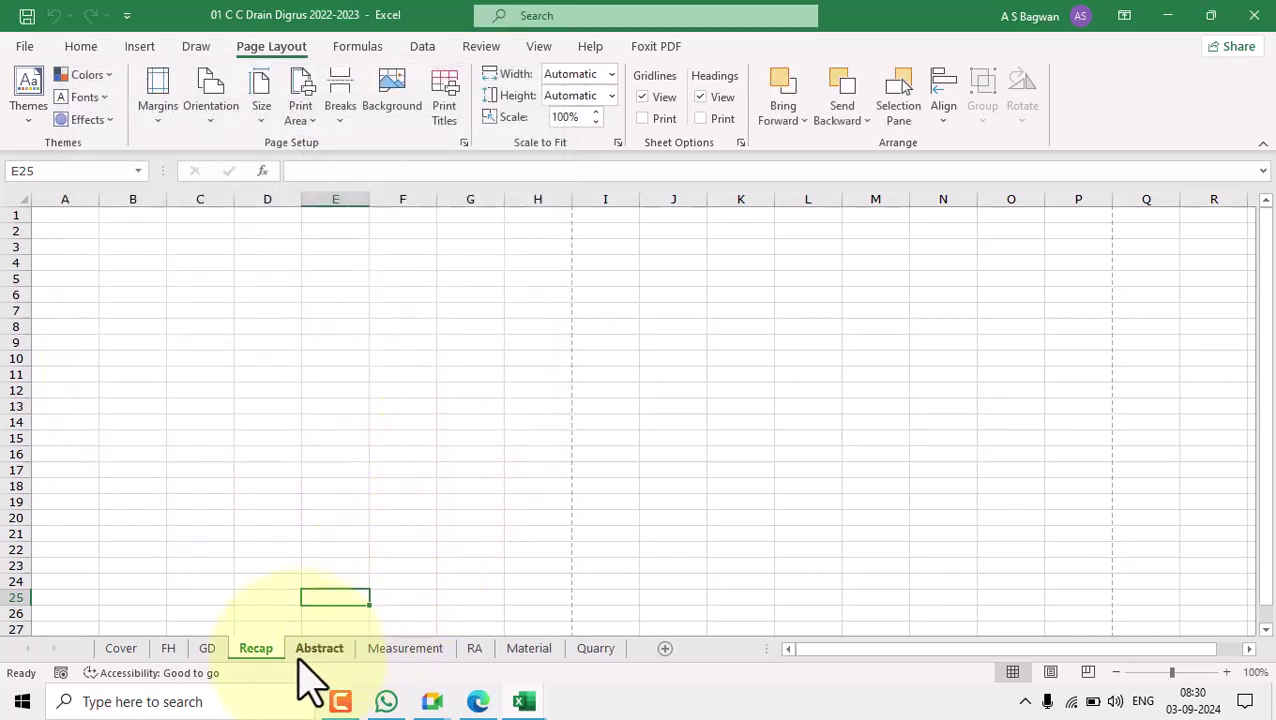
Set the Abstract worksheet's paper size to A4 and turn on horizontal centering on the page.
left_click(319, 648)
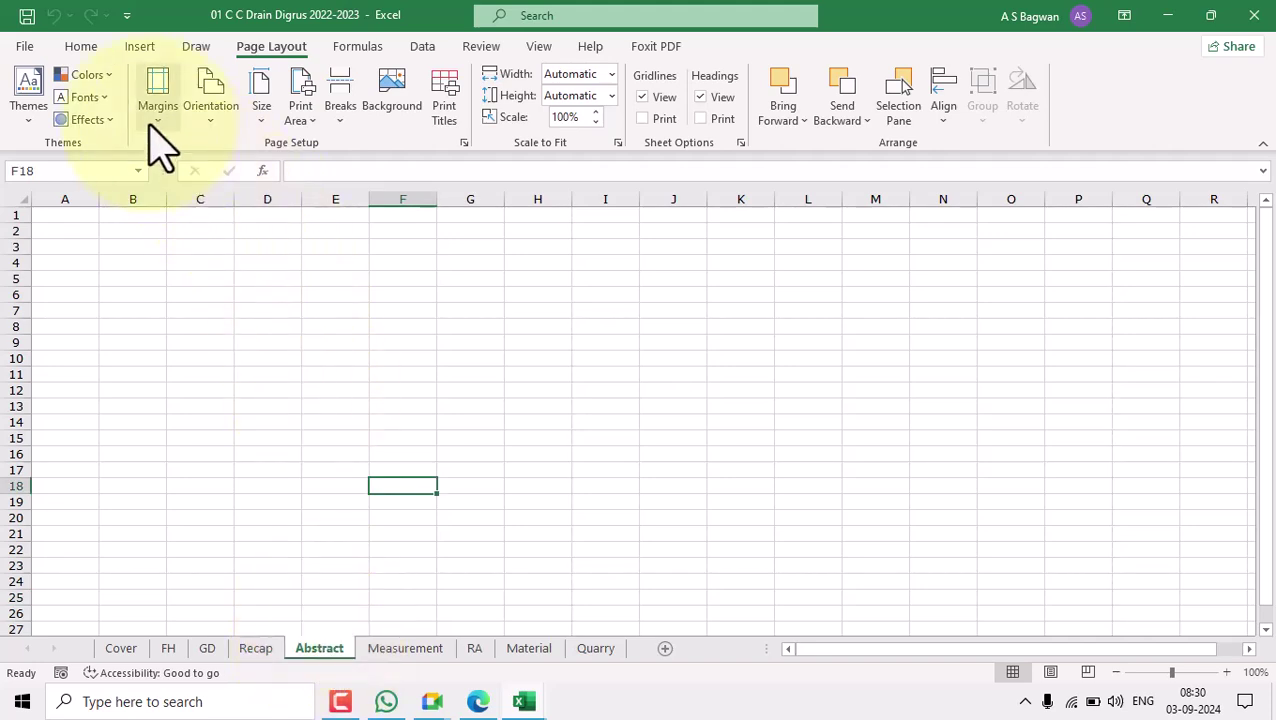
left_click(260, 118)
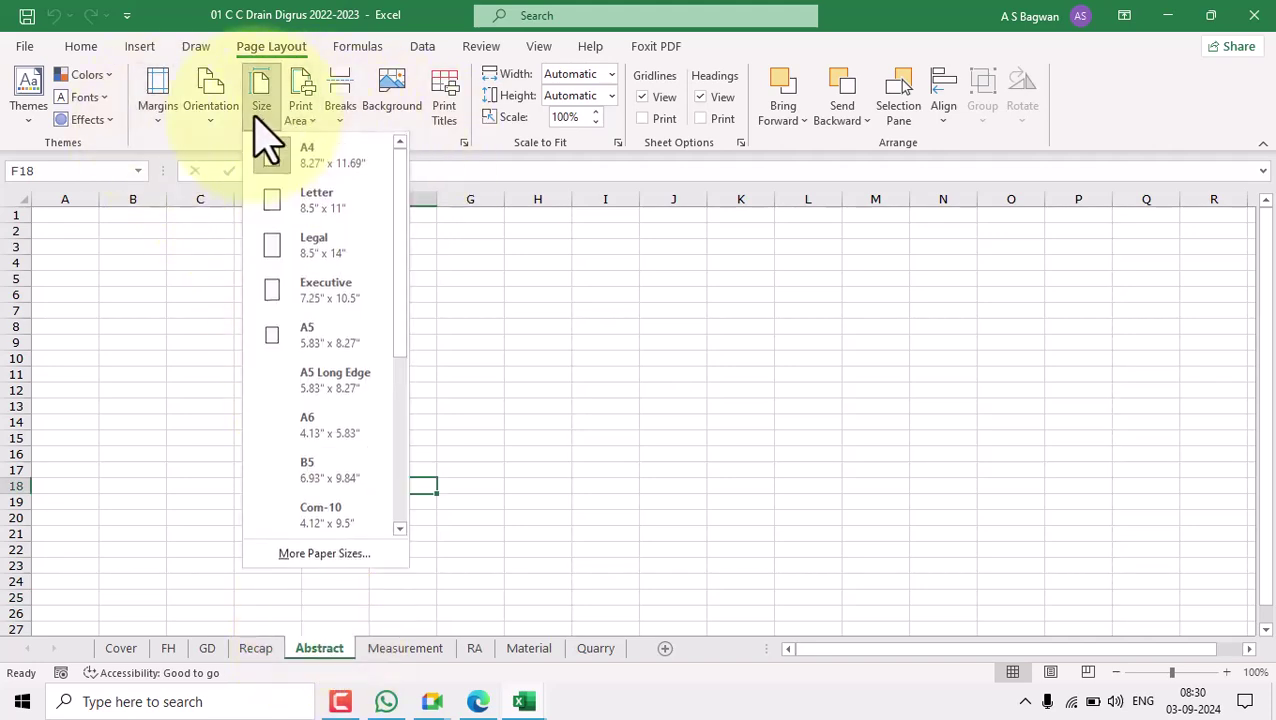
left_click(338, 160)
left_click(158, 110)
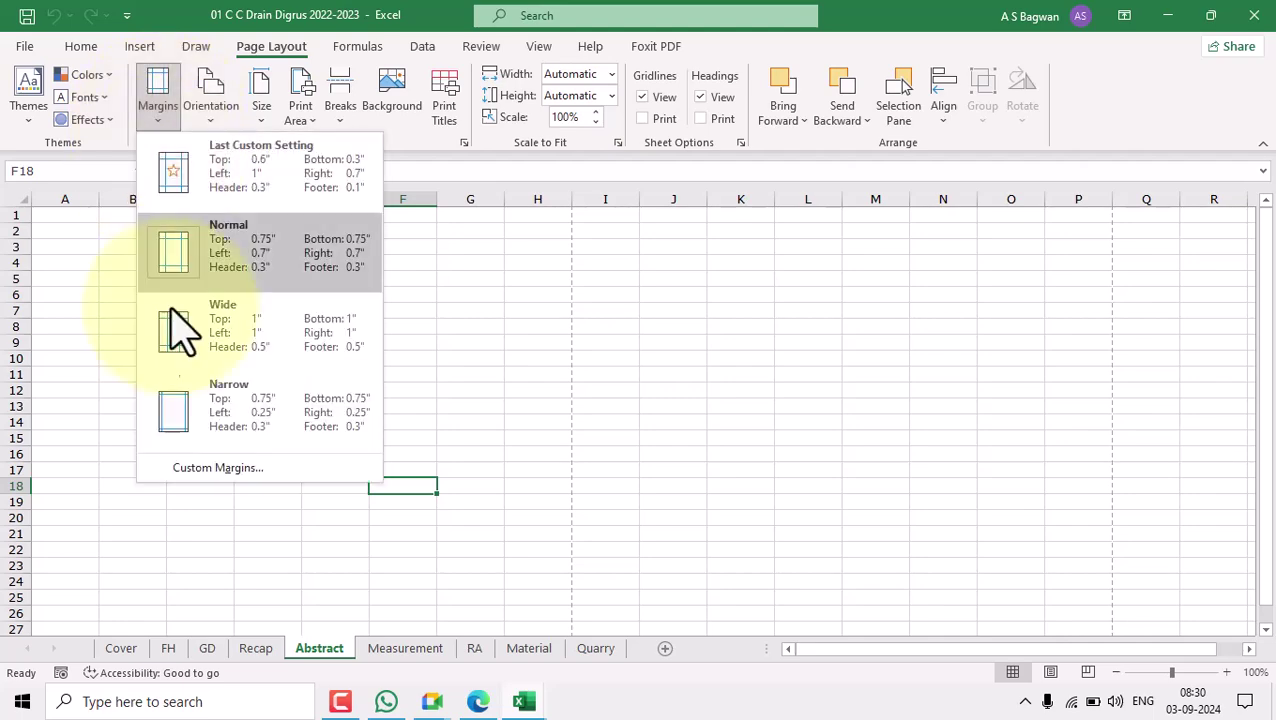
left_click(200, 468)
left_click(136, 367)
left_click(447, 464)
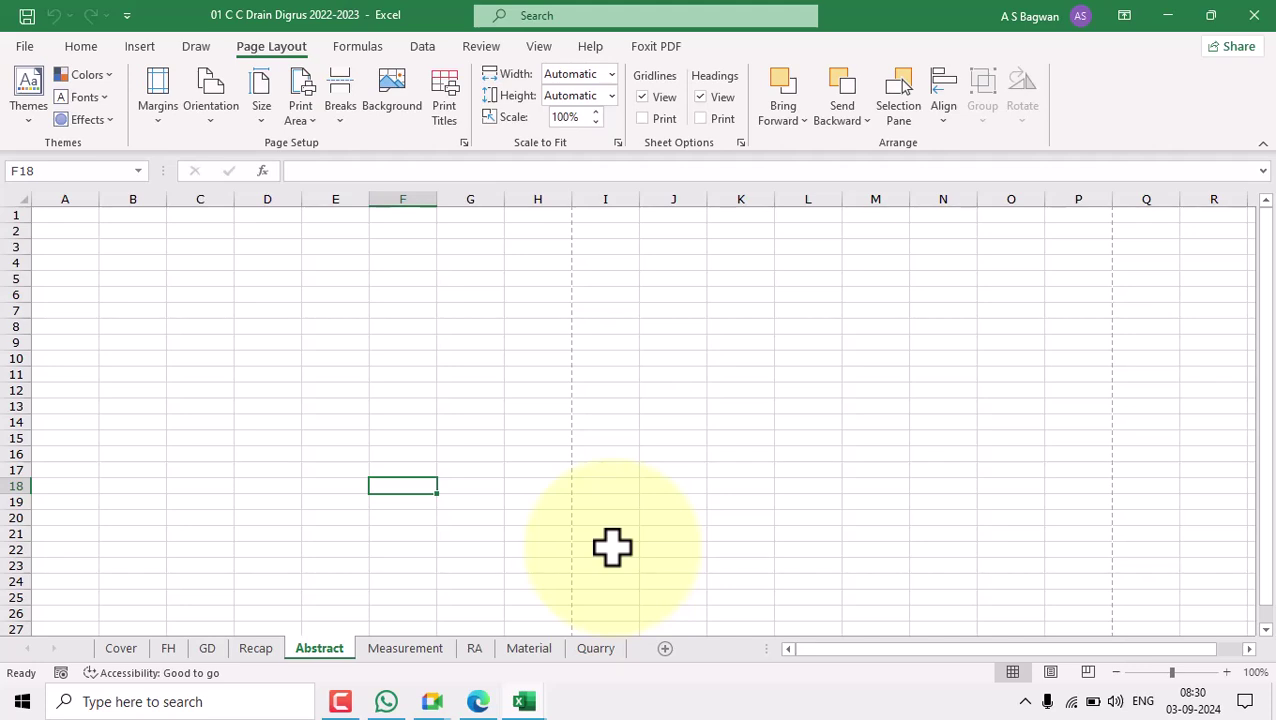
Reapply A4 paper to the Measurement worksheet and check its horizontal page centering setting.
left_click(403, 650)
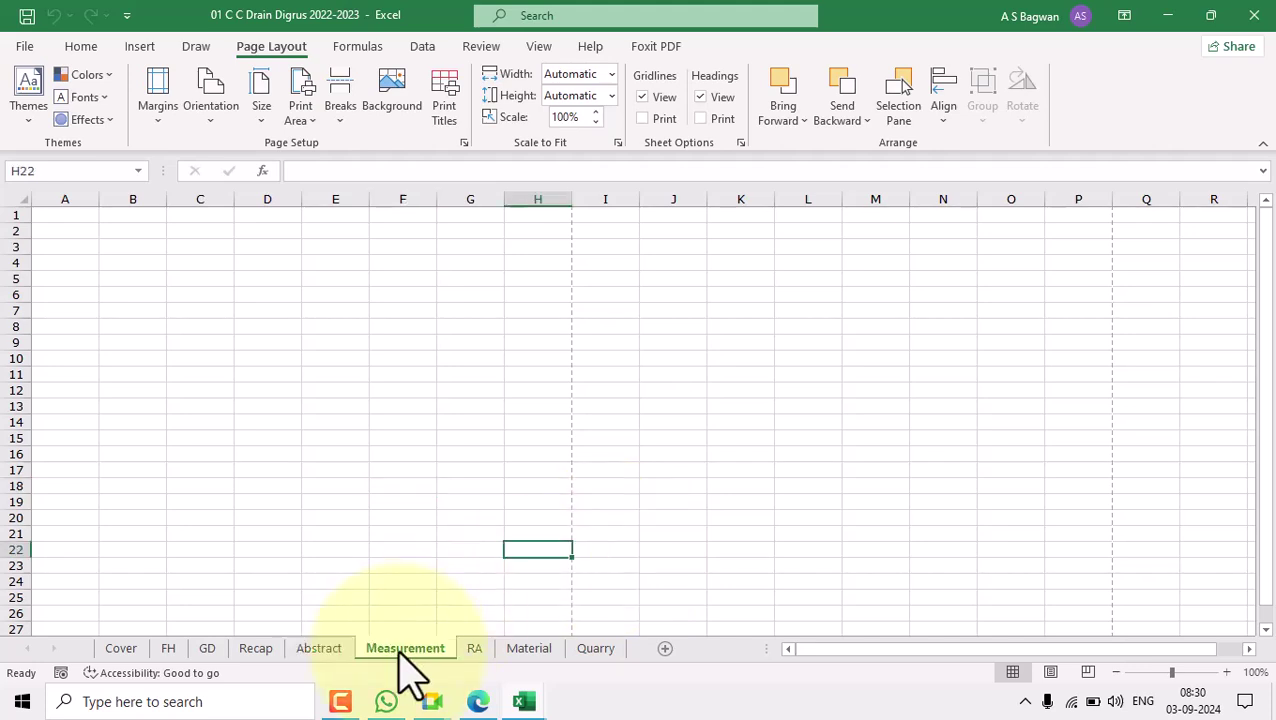
left_click(258, 115)
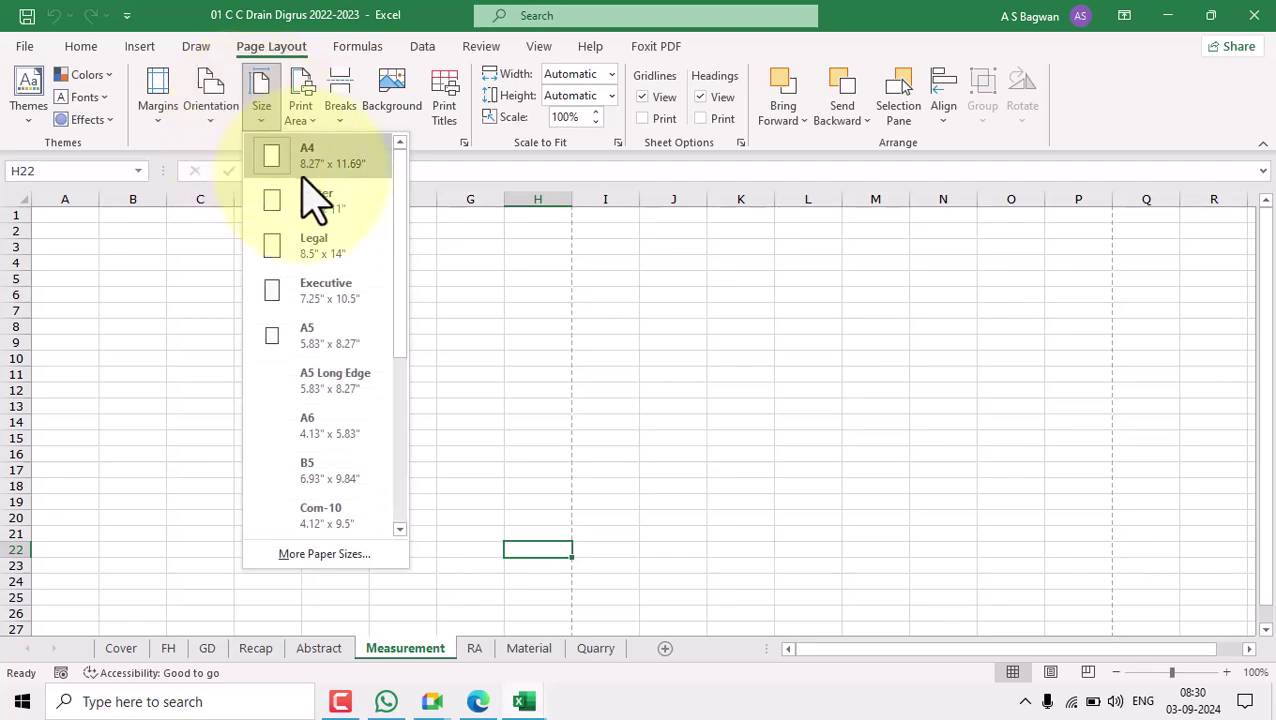
left_click(291, 160)
left_click(166, 120)
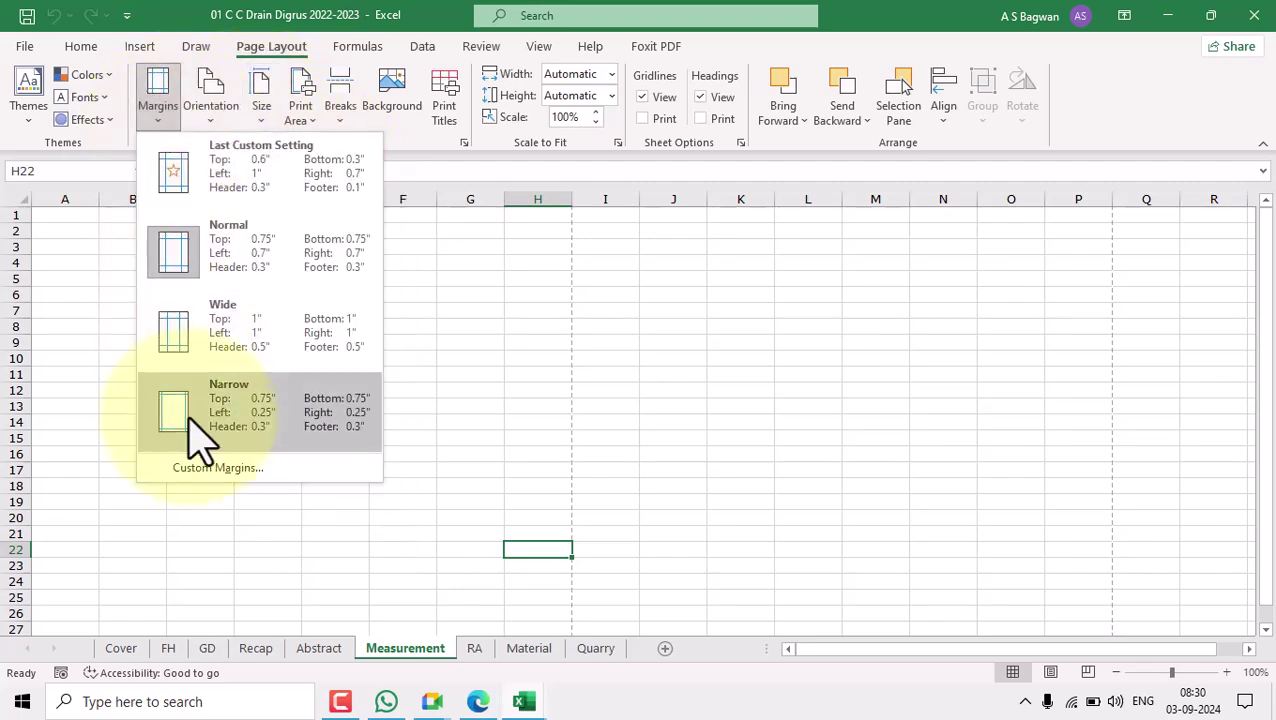
left_click(184, 474)
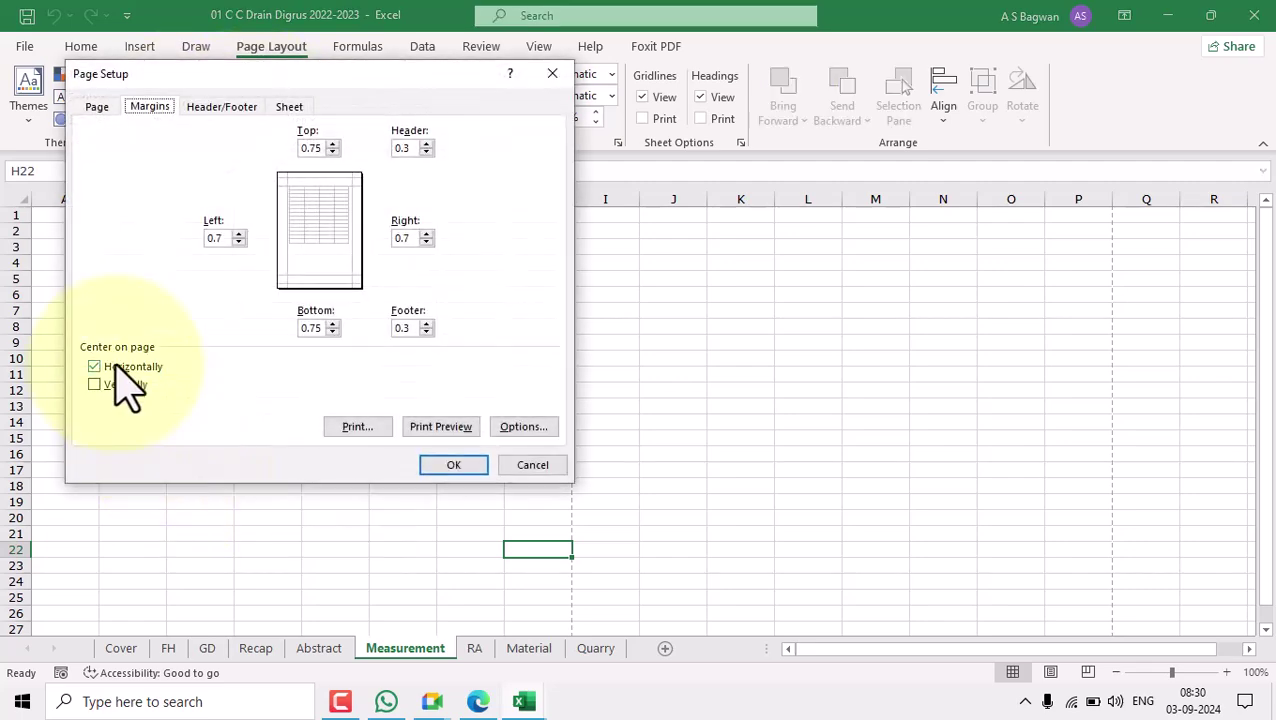
left_click(452, 465)
Set the RA worksheet to A4 paper with its content centered horizontally on the page.
left_click(474, 648)
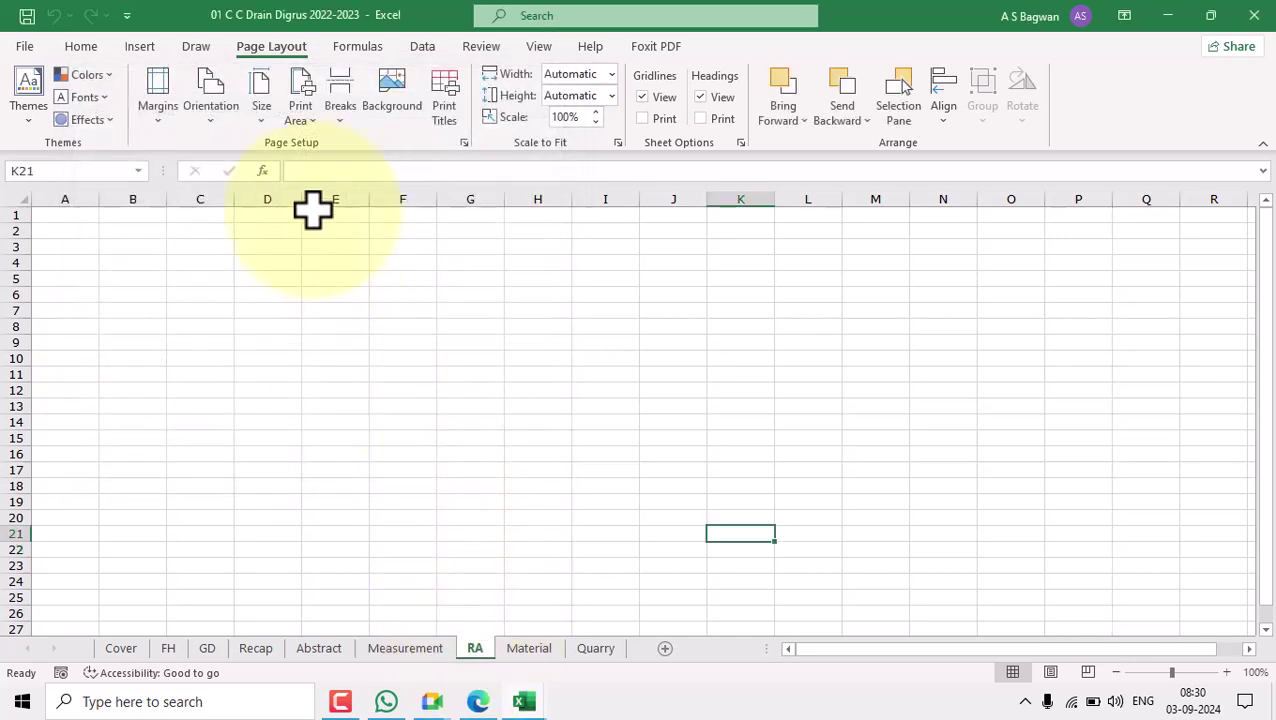
left_click(262, 122)
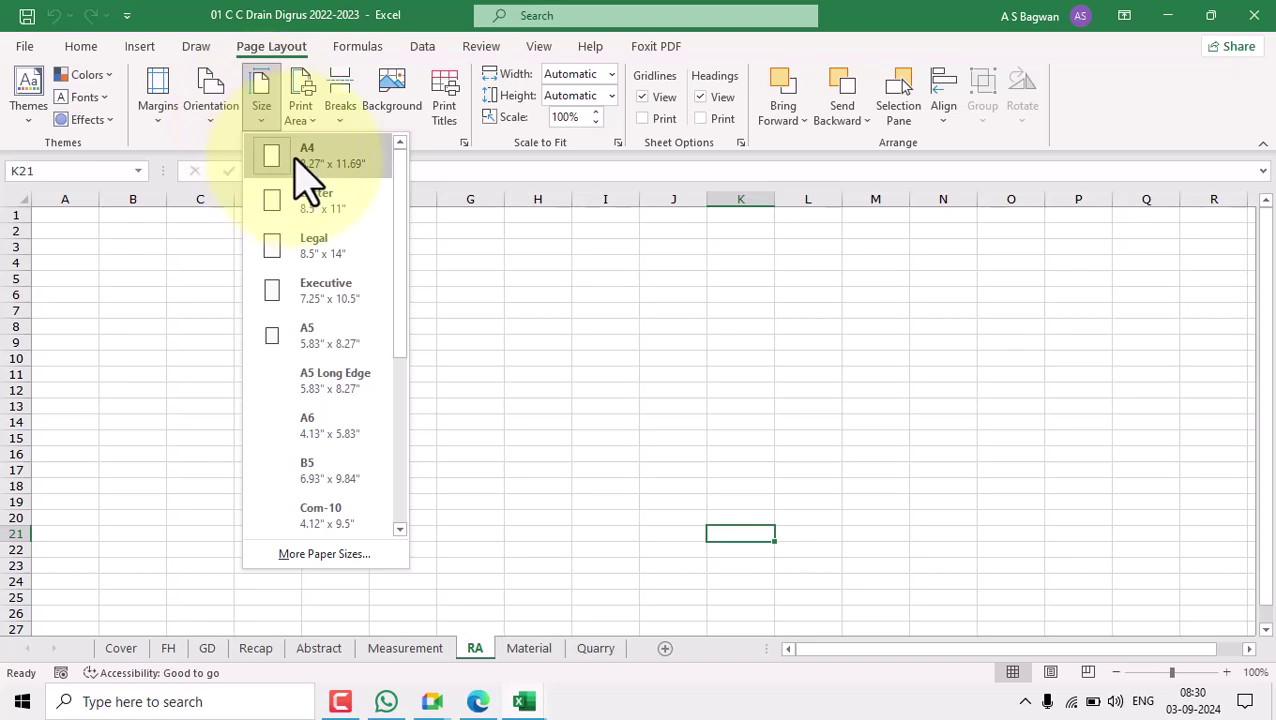
left_click(307, 158)
left_click(157, 118)
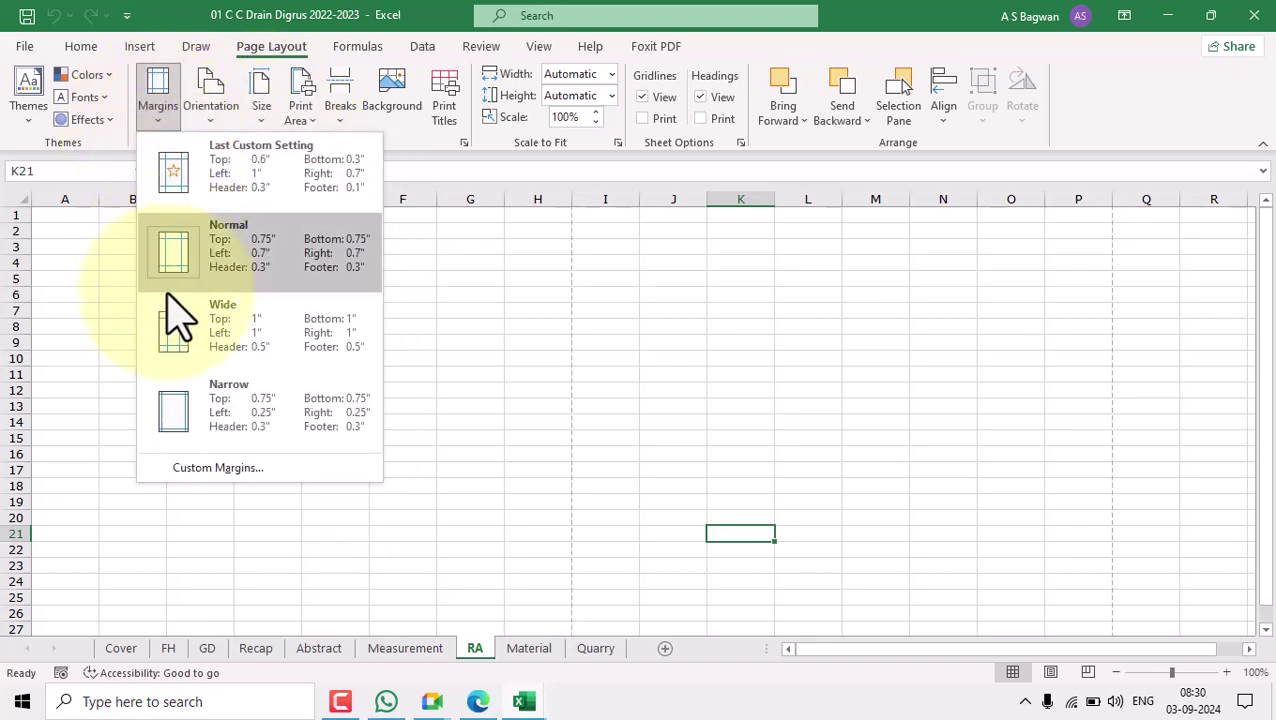
left_click(218, 467)
left_click(140, 367)
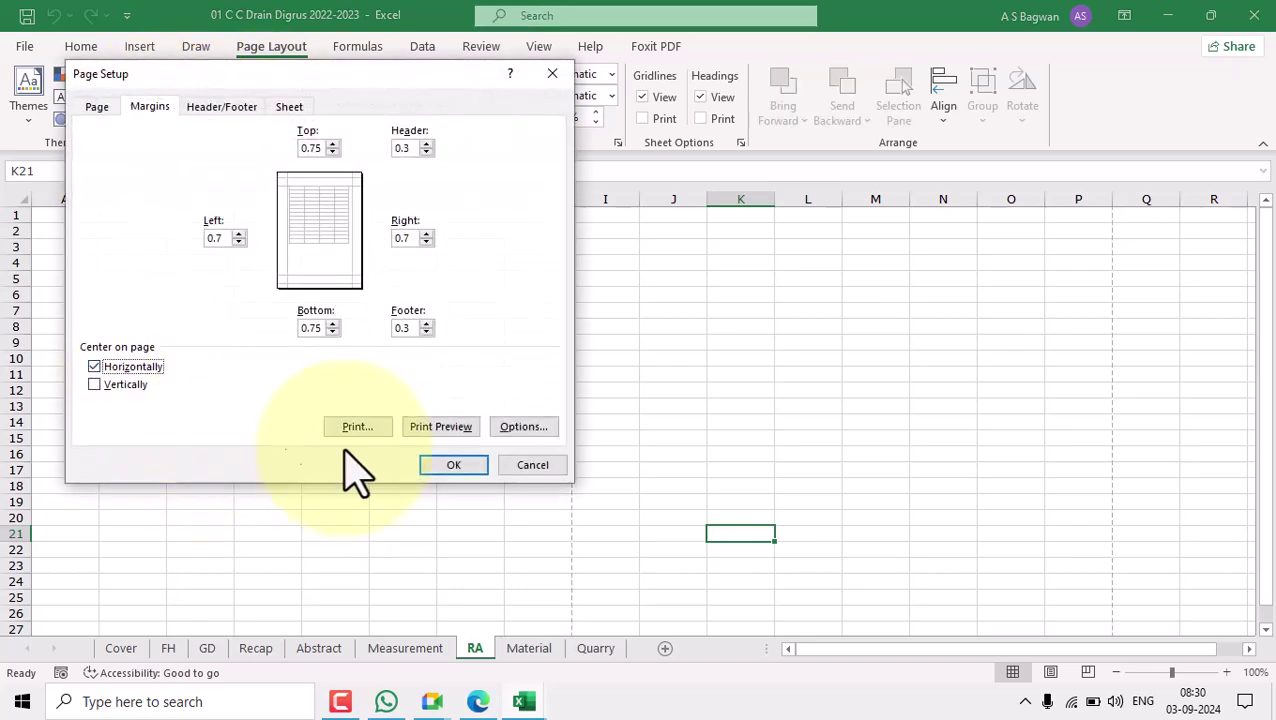
left_click(453, 464)
Apply A4 paper size and horizontal page centering to the Material worksheet.
left_click(529, 648)
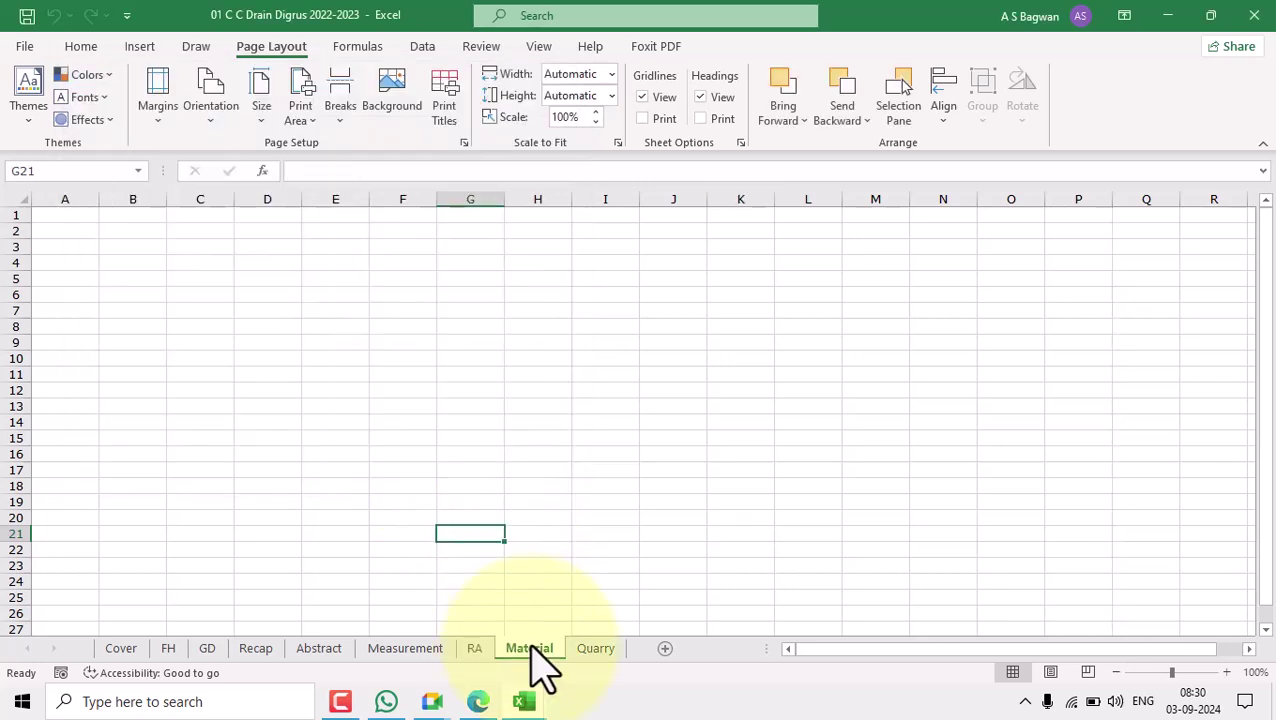
left_click(255, 112)
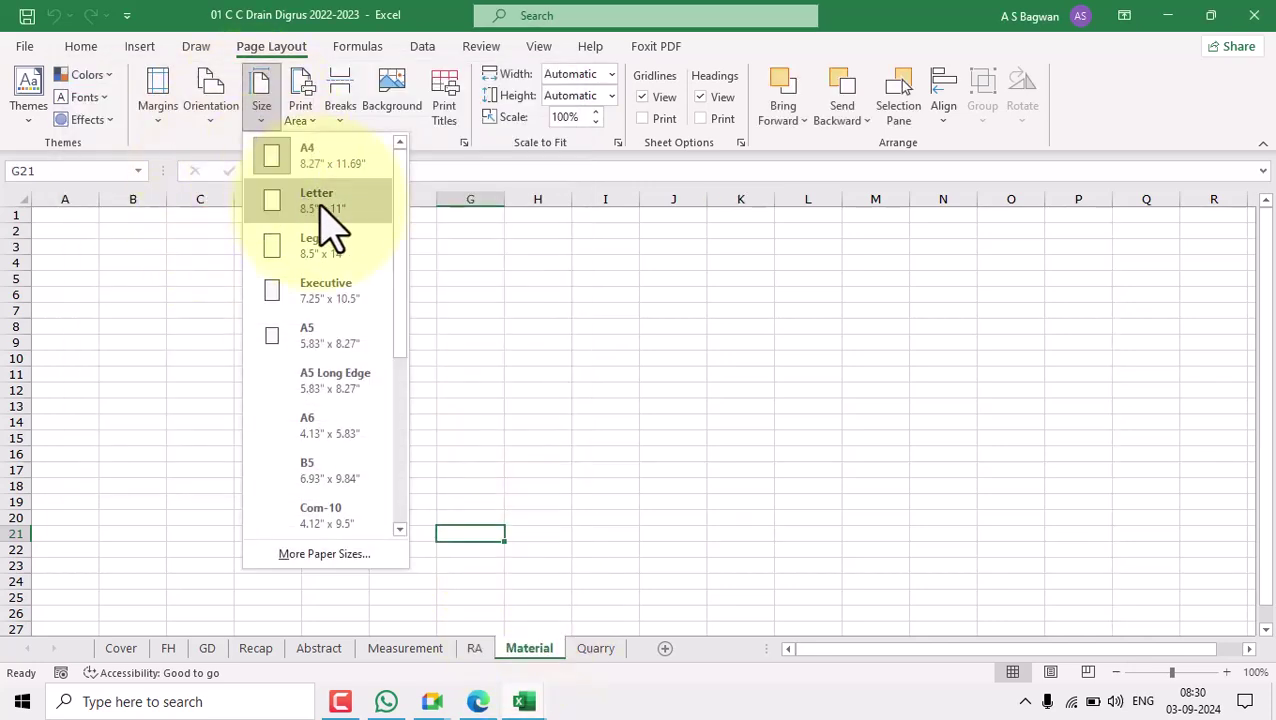
left_click(318, 158)
left_click(160, 125)
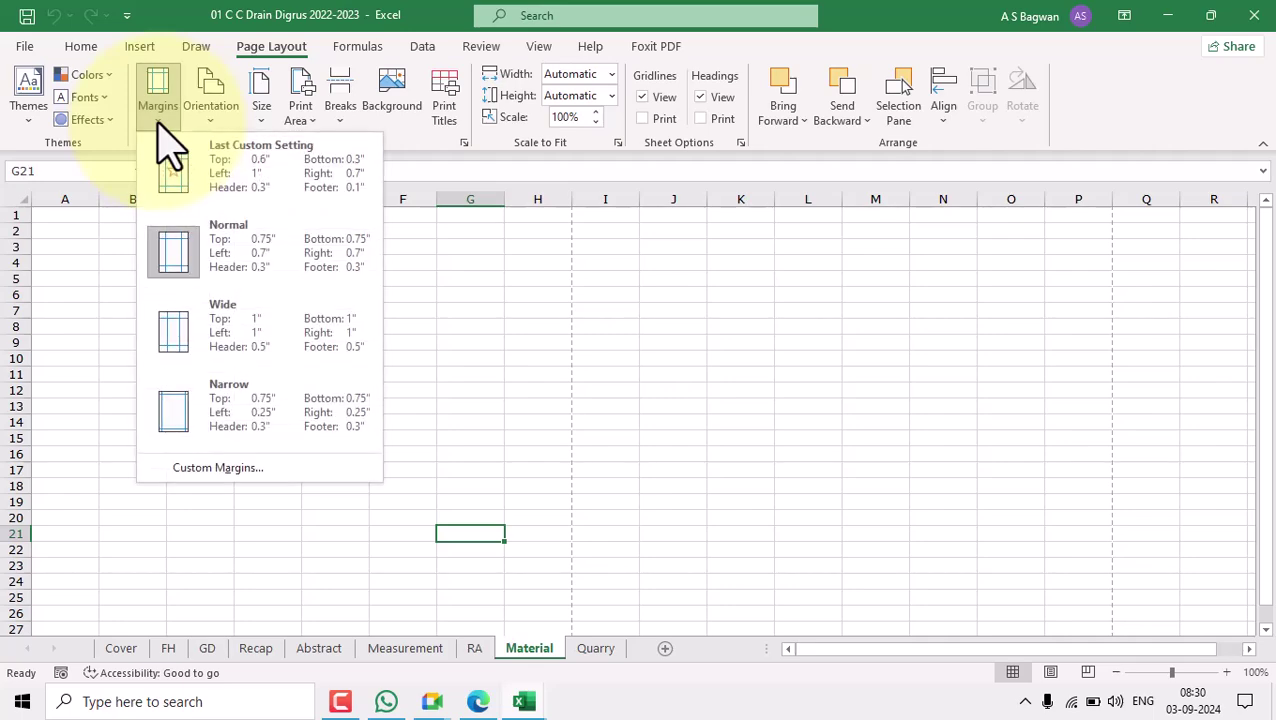
left_click(205, 467)
left_click(133, 366)
left_click(452, 466)
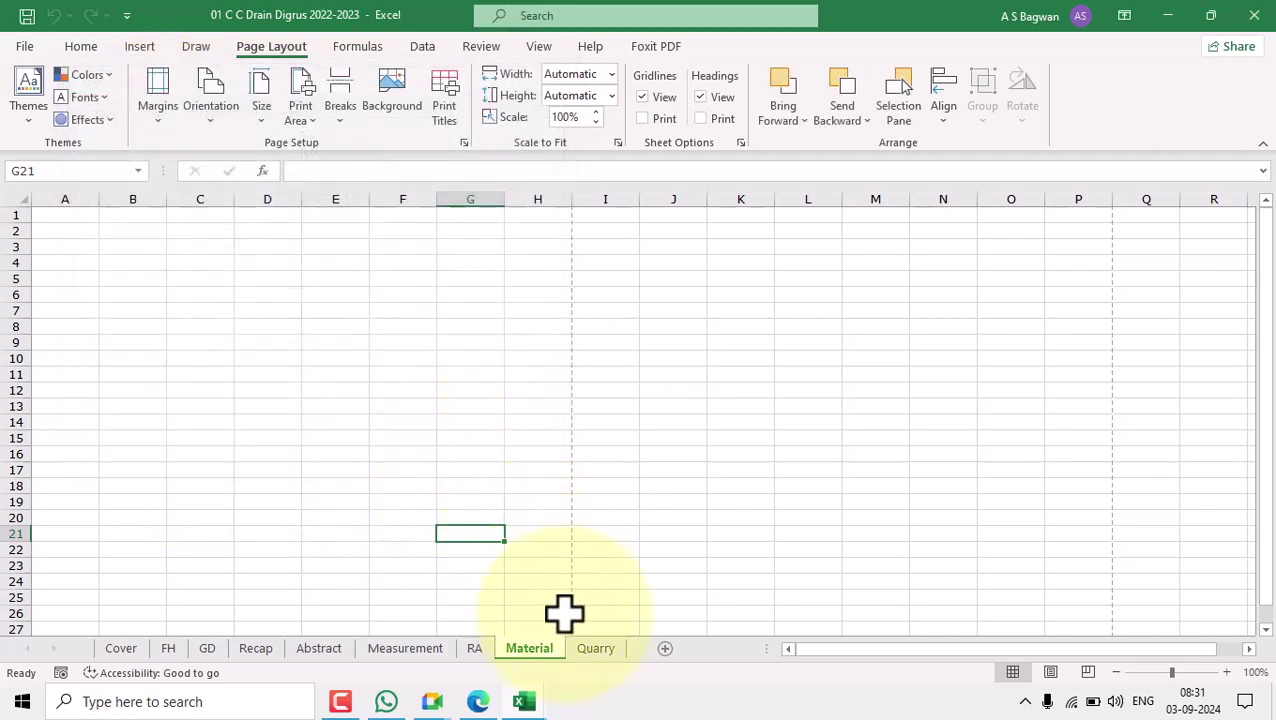
Set the Quarry worksheet's paper size to A4 and center its content horizontally on the page.
left_click(597, 650)
left_click(260, 108)
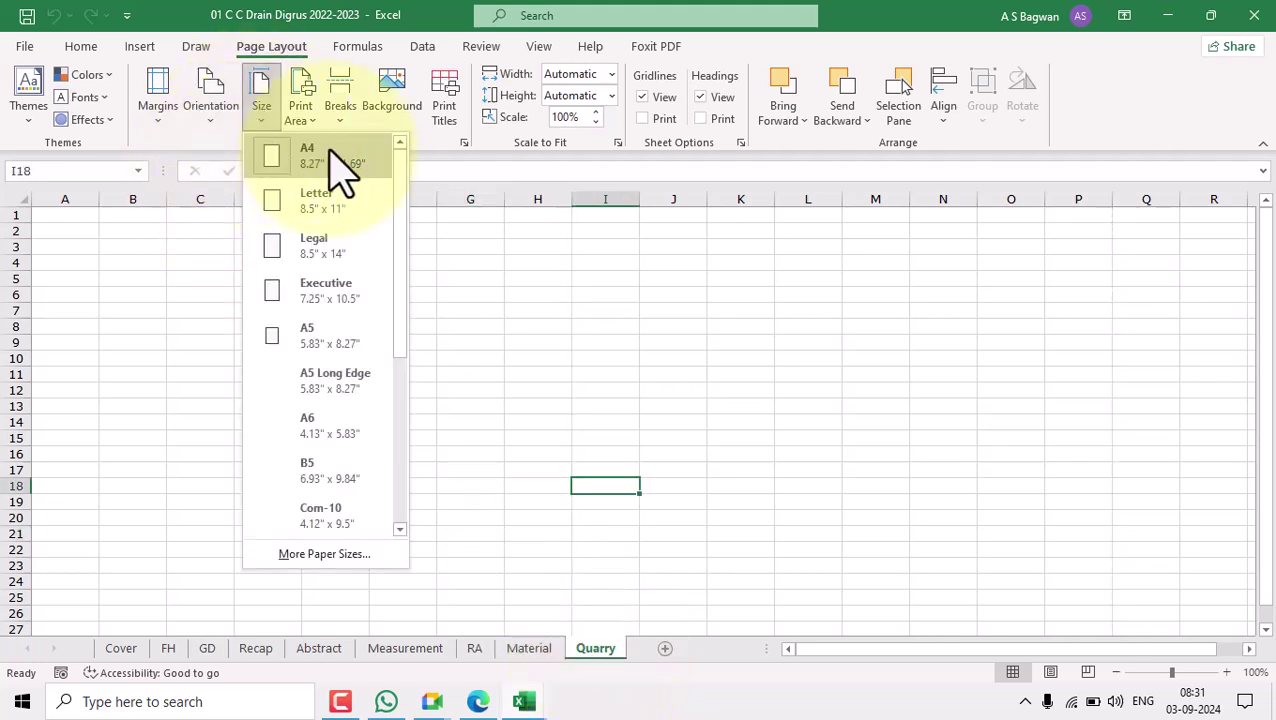
left_click(335, 160)
left_click(155, 118)
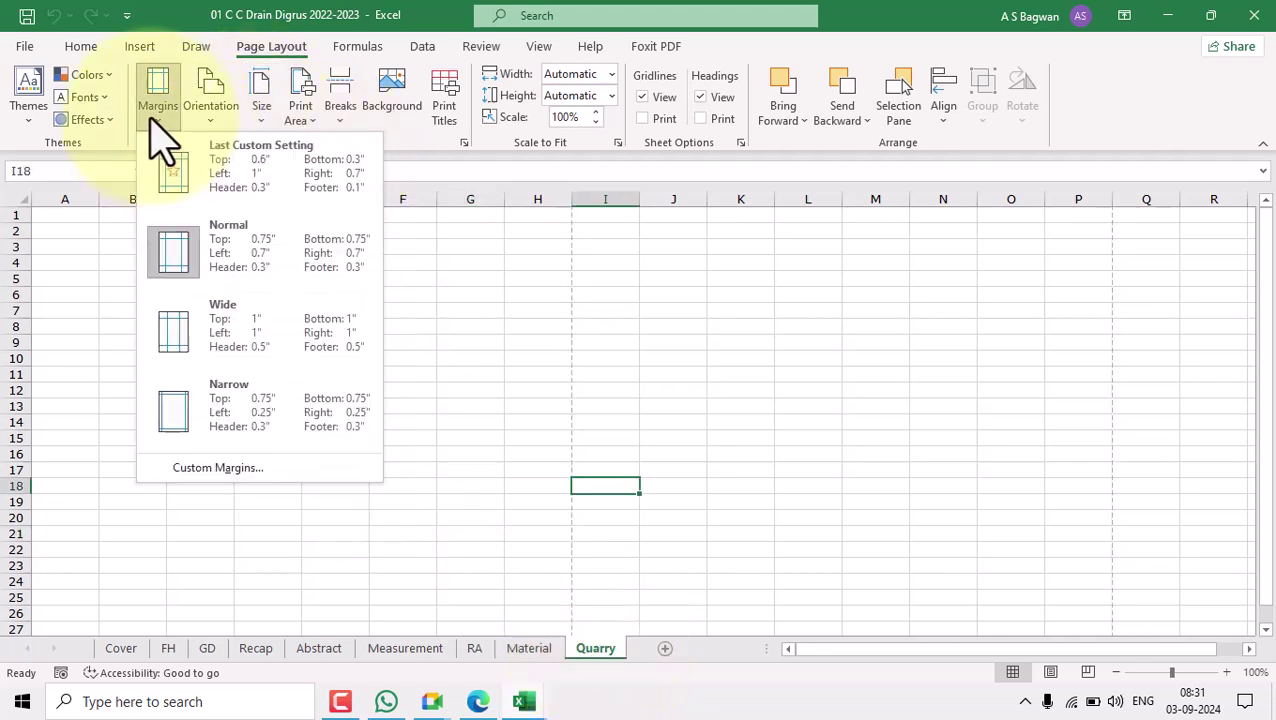
left_click(205, 468)
left_click(95, 367)
left_click(456, 464)
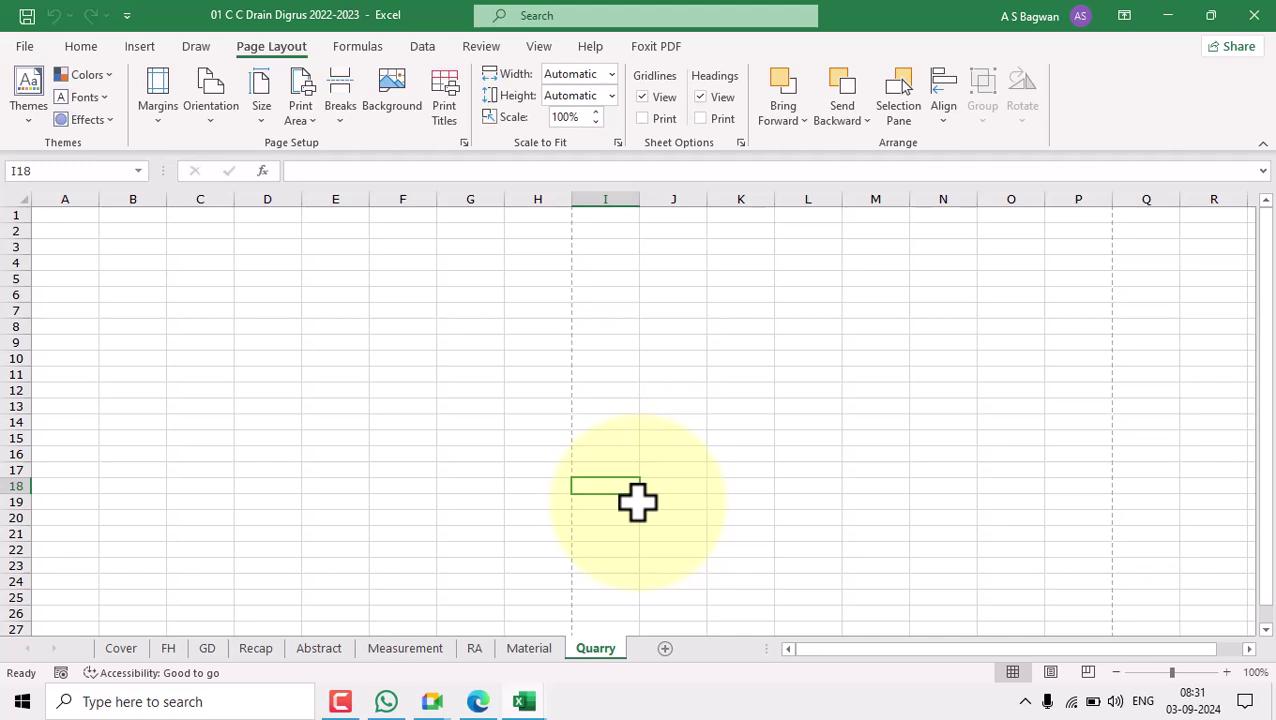
Switch to the estimate PDF in Edge and examine its cover page for the council title, name of work and estimated cost.
left_click(388, 646)
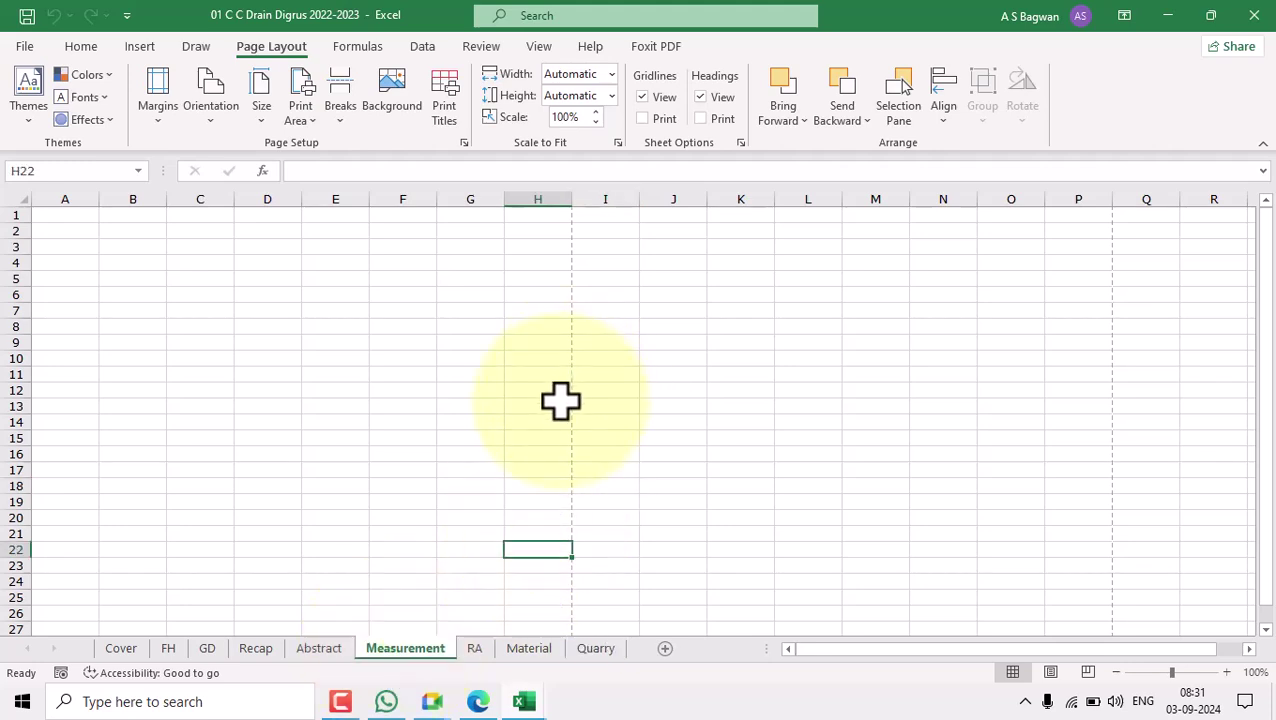
left_click(478, 701)
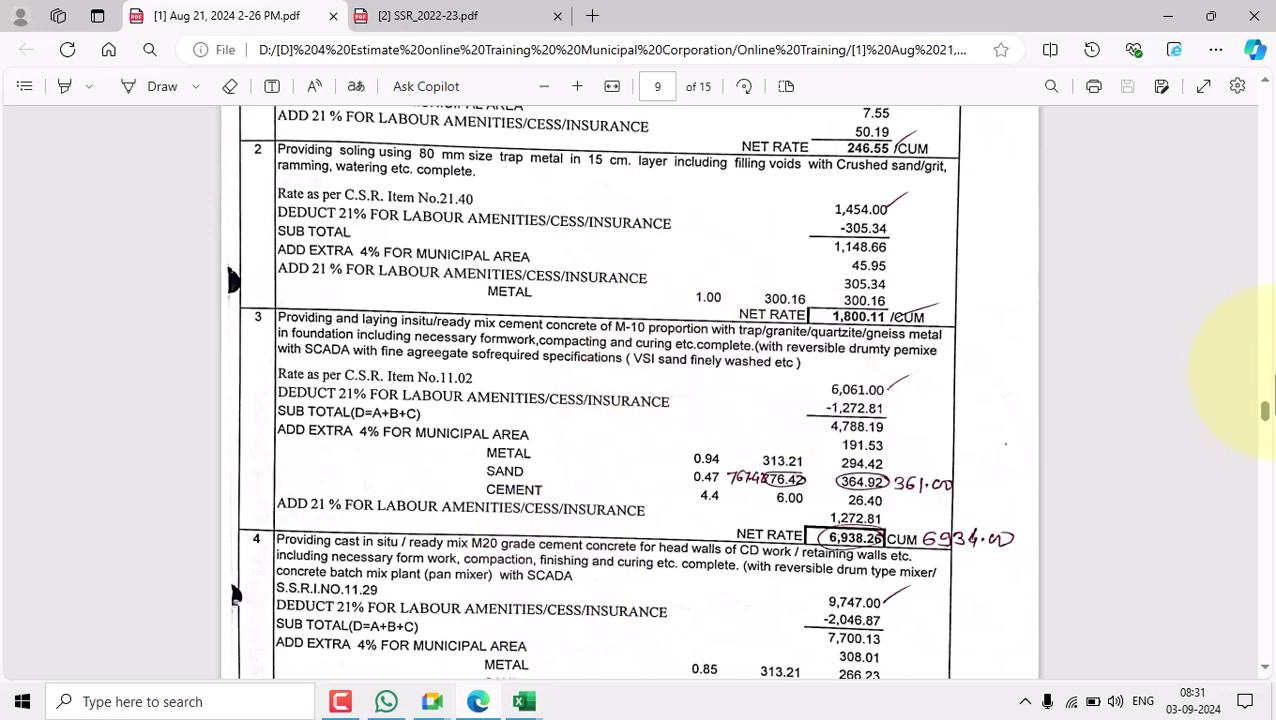
left_click_drag(1265, 420, 1202, 63)
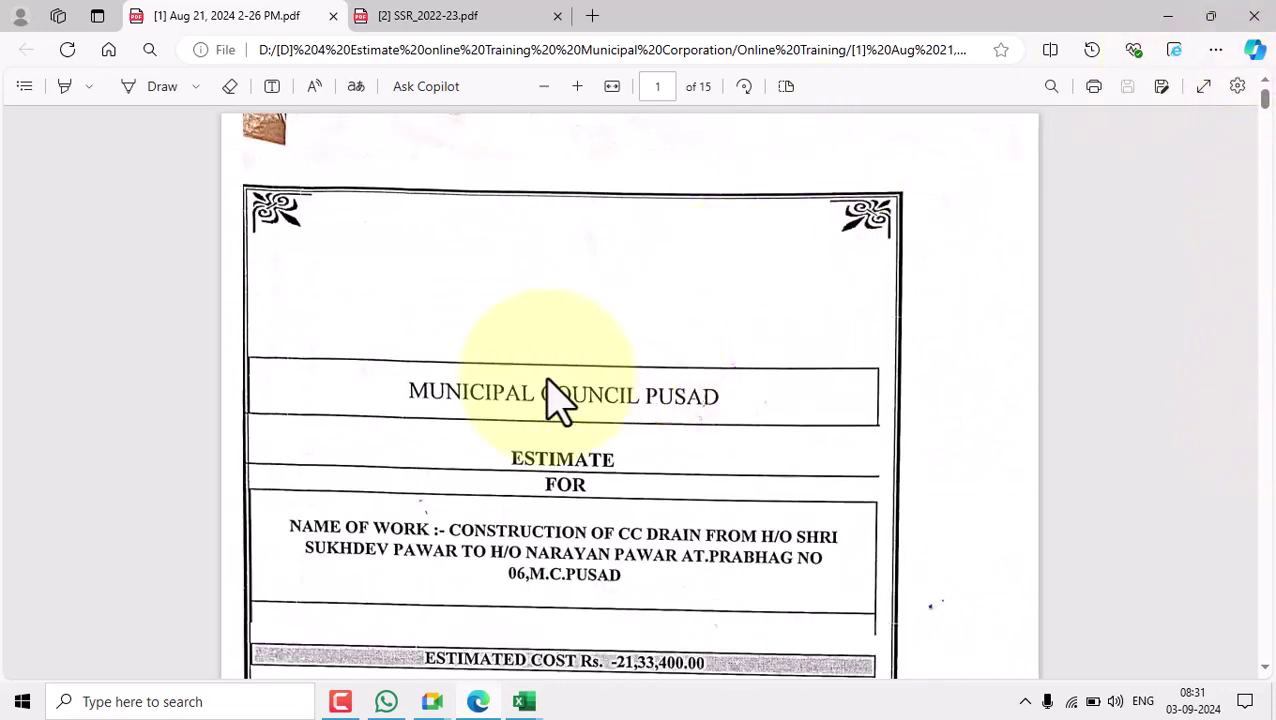
scroll(787, 430, "down", 2)
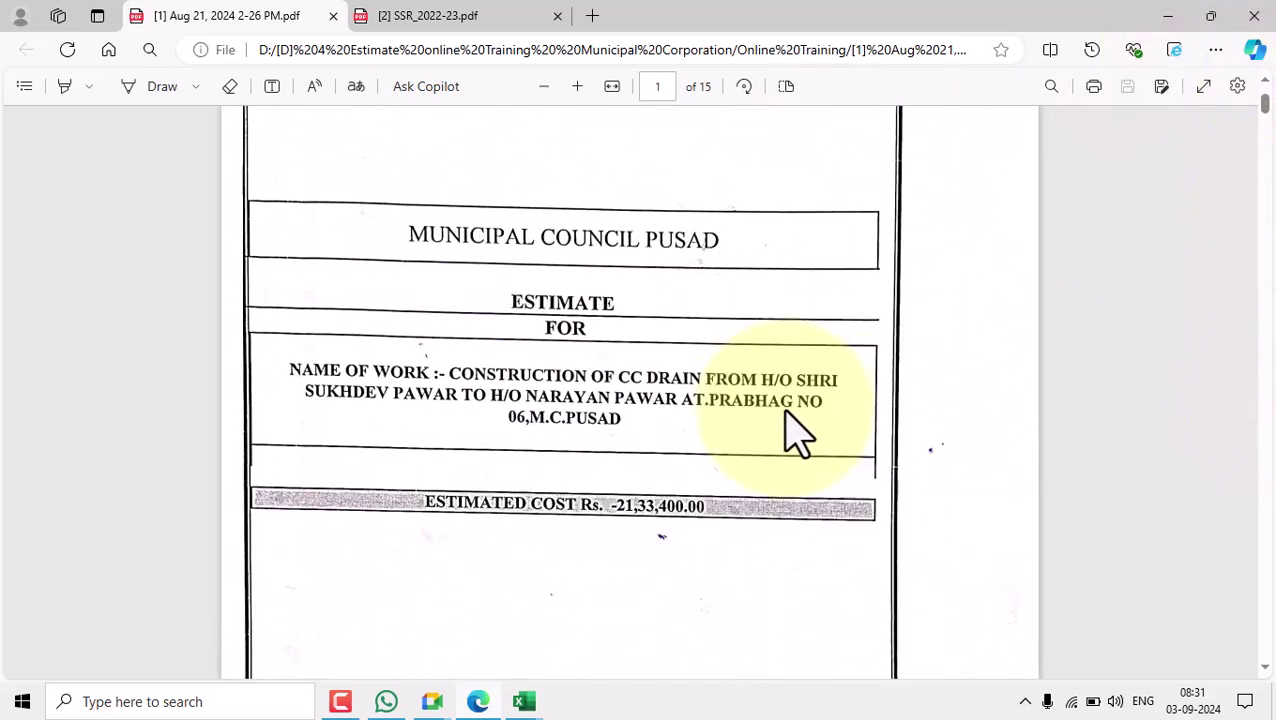
scroll(645, 420, "down", 2)
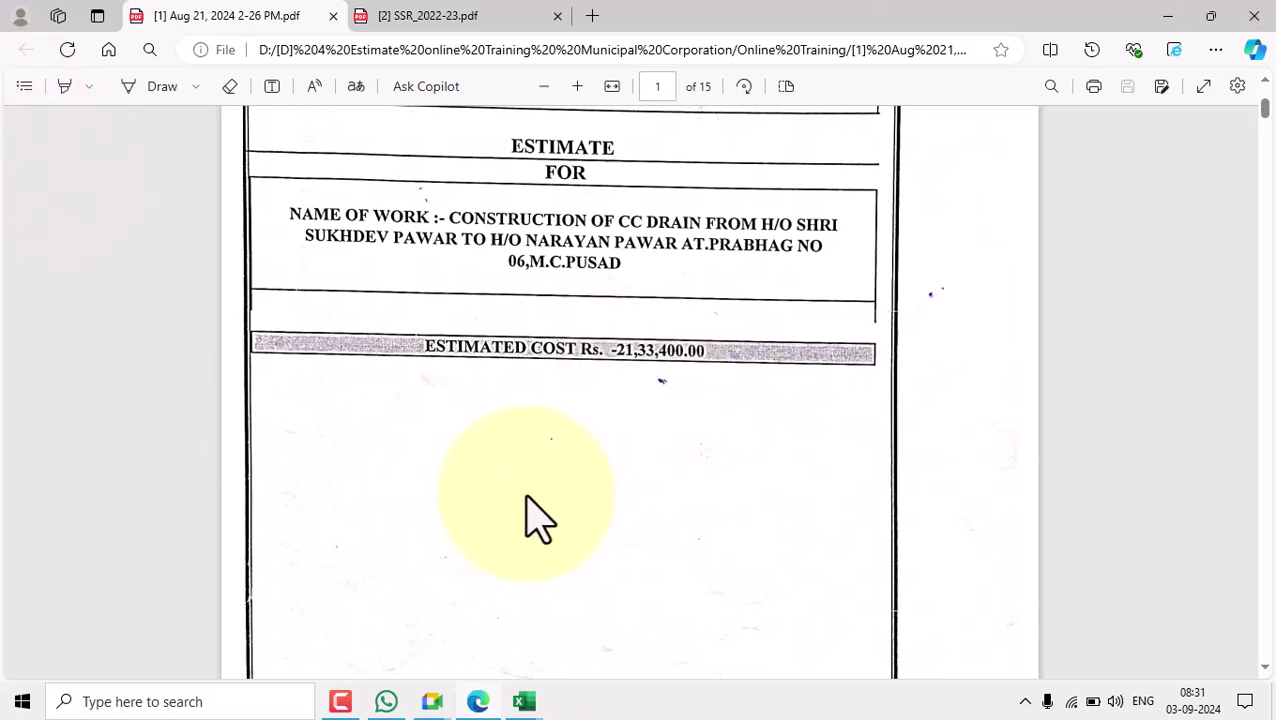
mouse_move(525, 703)
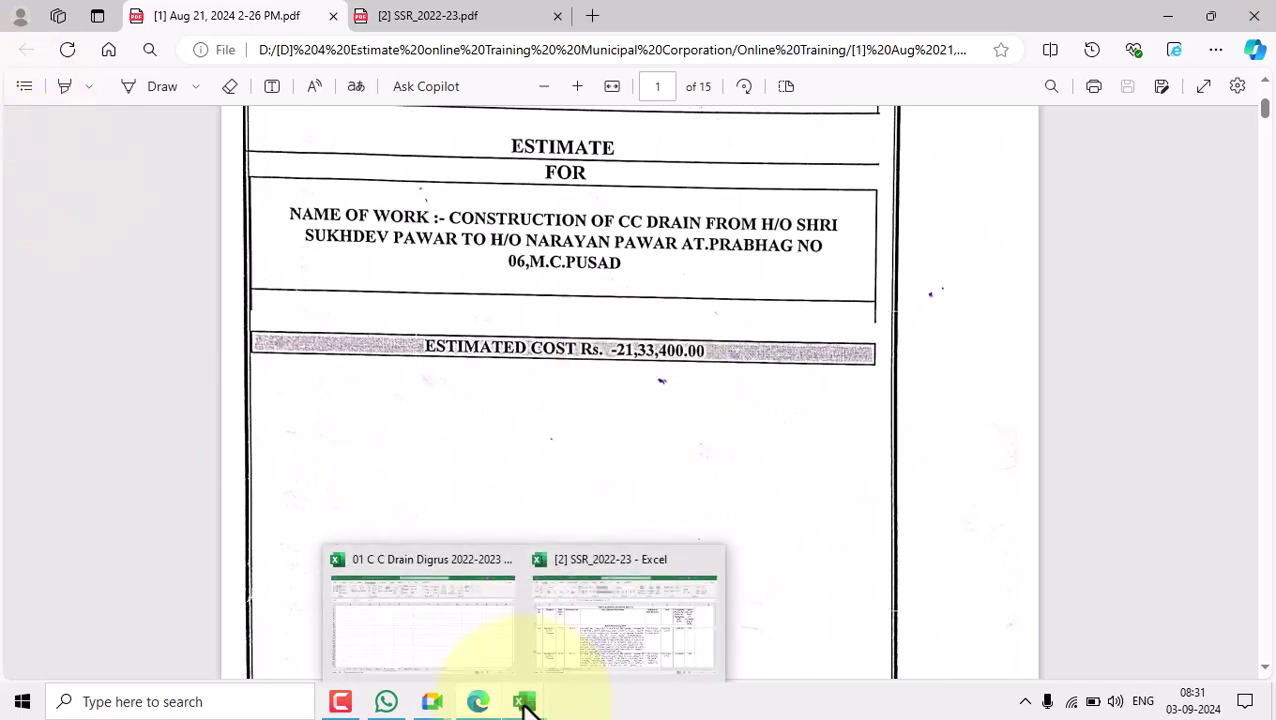
Switch to the 01 C C Drain Digrus 2022-2023 workbook in Excel and open its Measurement worksheet.
left_click(423, 628)
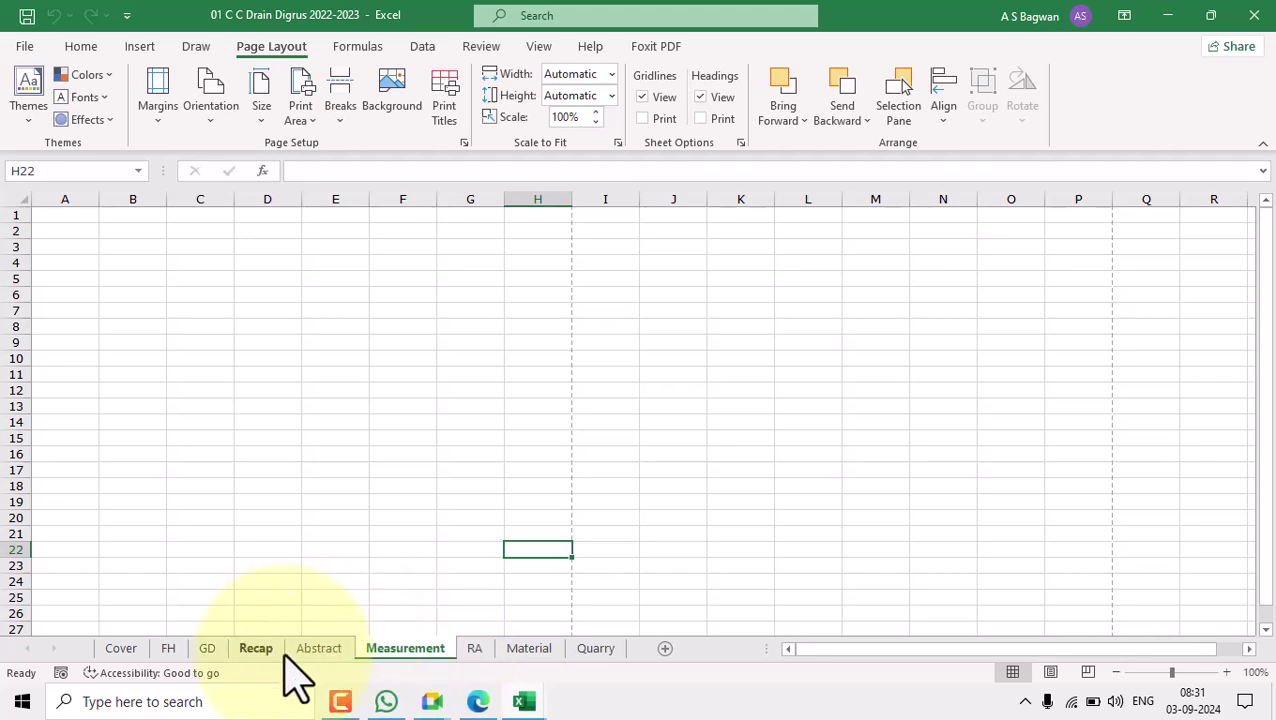
left_click(318, 648)
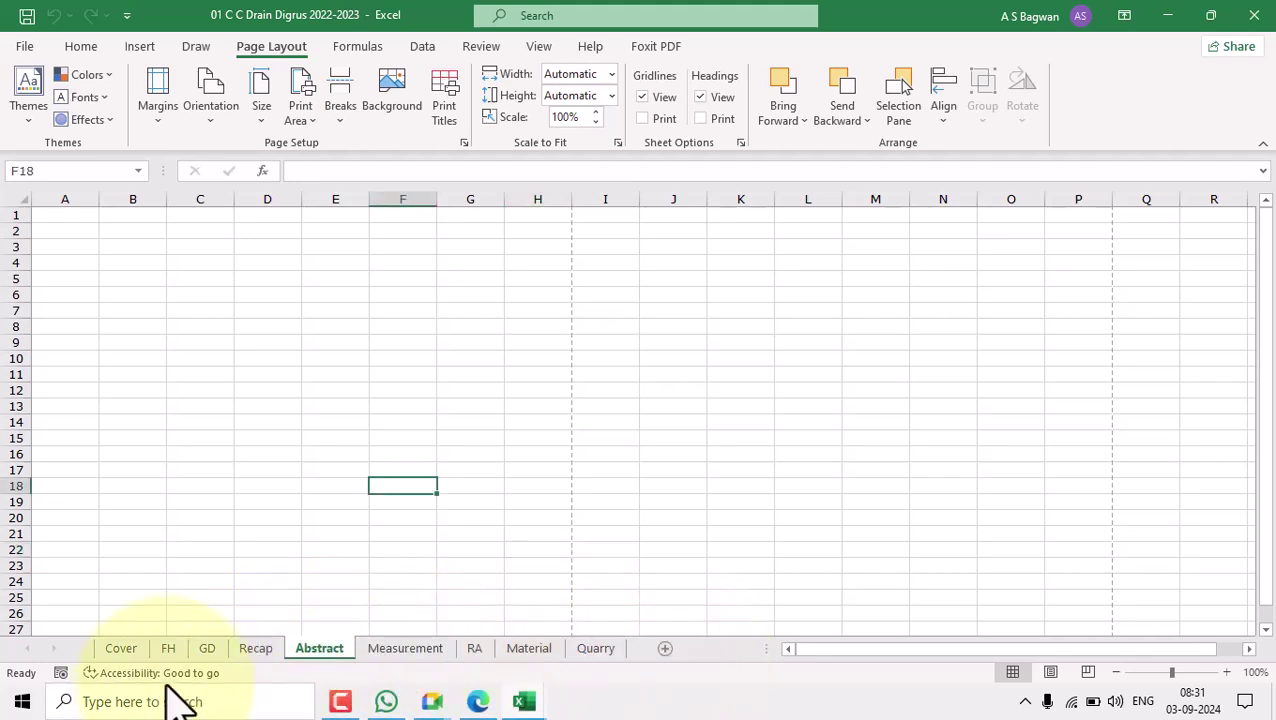
left_click(121, 648)
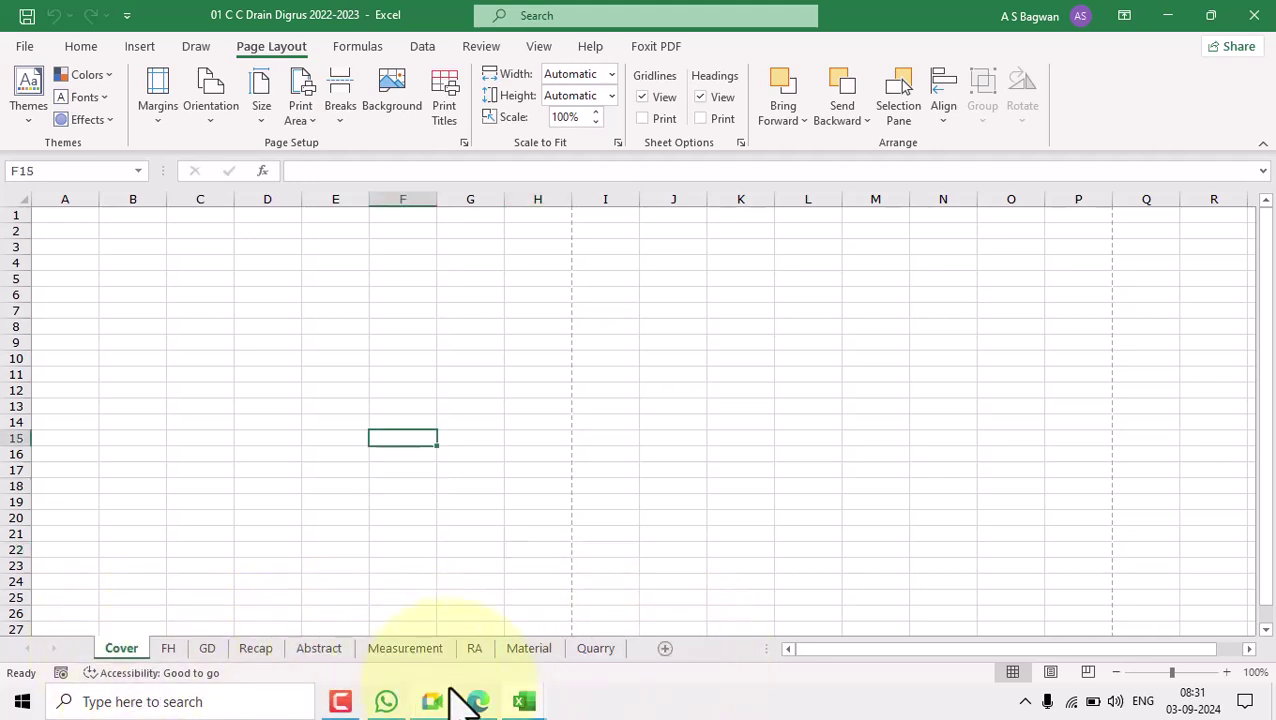
left_click(405, 648)
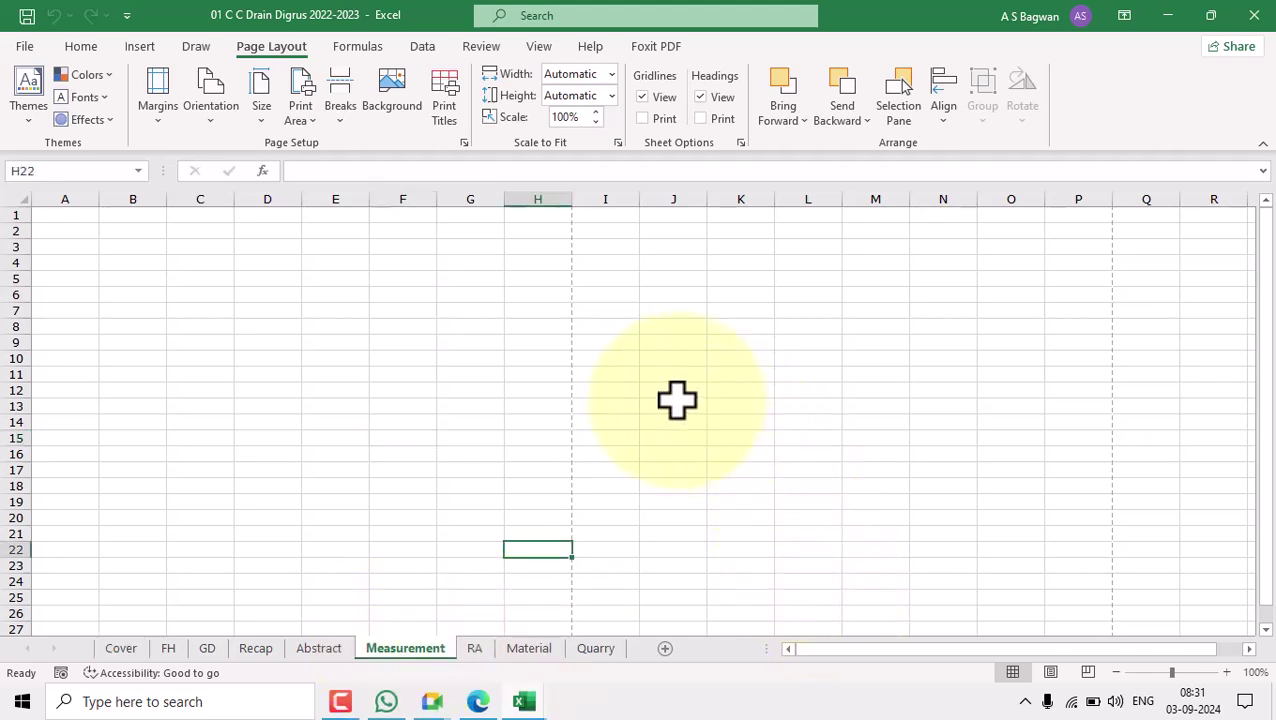
key("ctrl+Home")
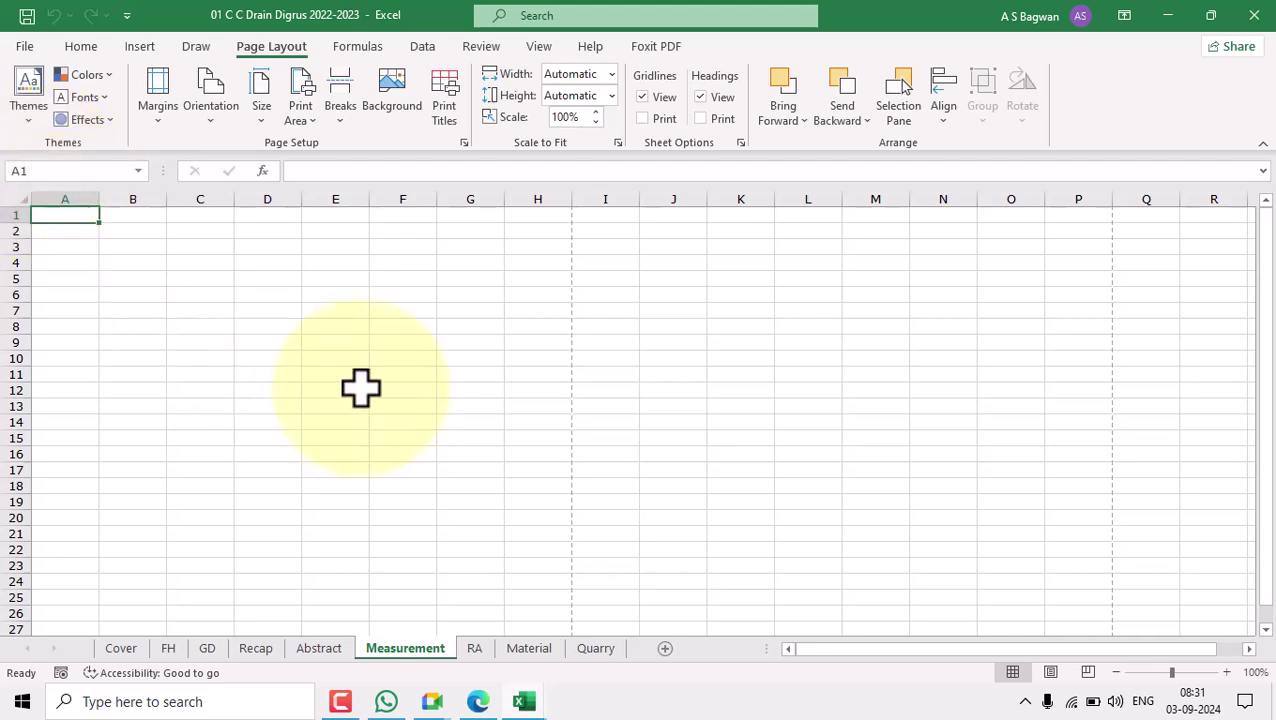
left_click(483, 330)
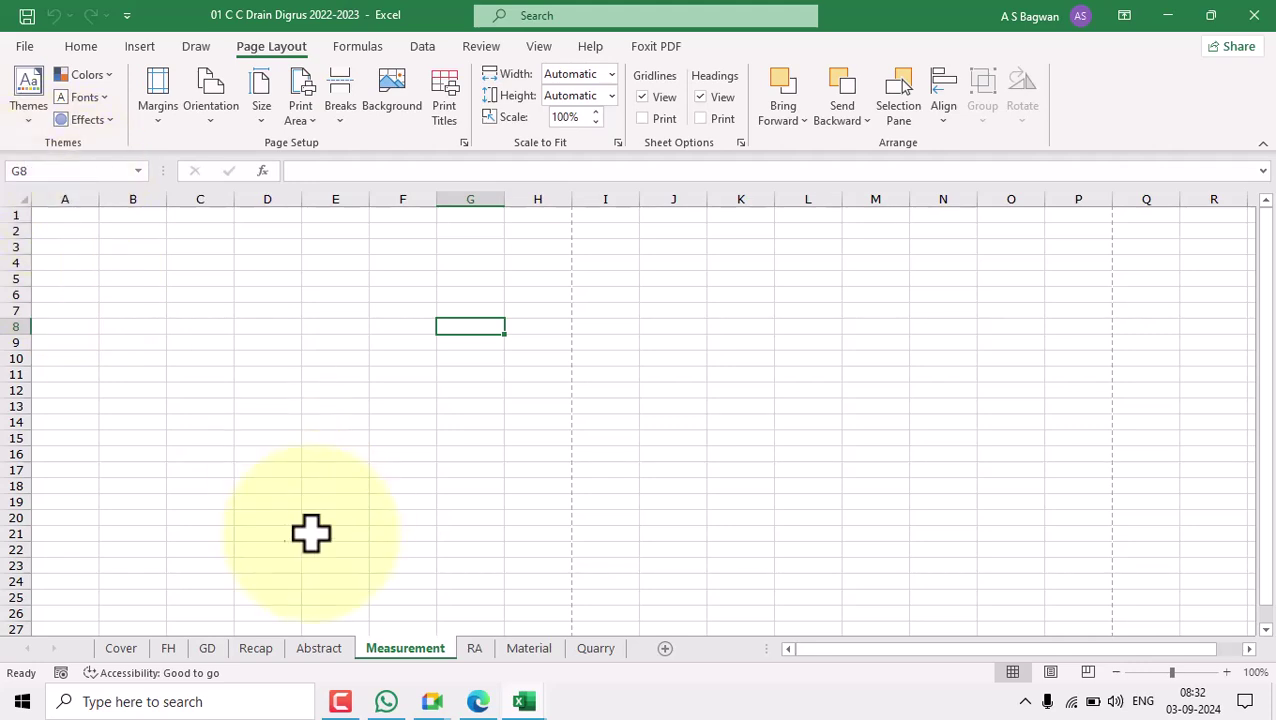
left_click(190, 408)
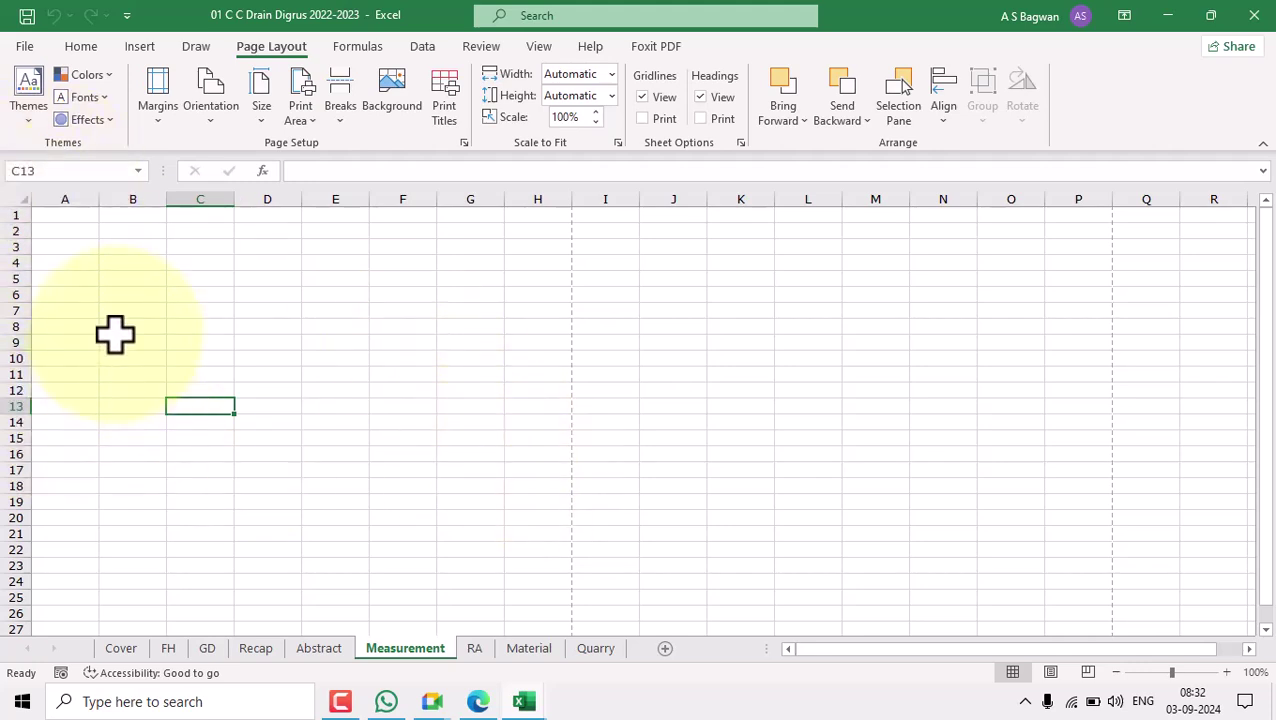
left_click(79, 199)
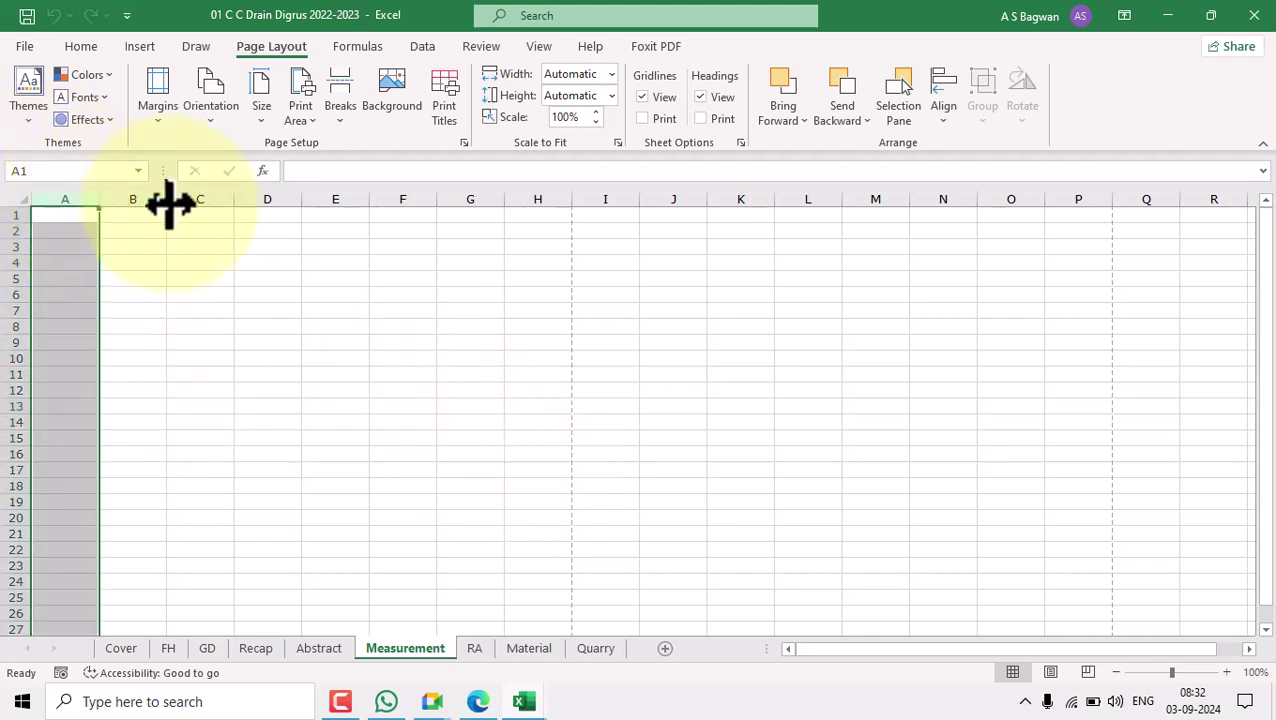
left_click(140, 199)
left_click(208, 192)
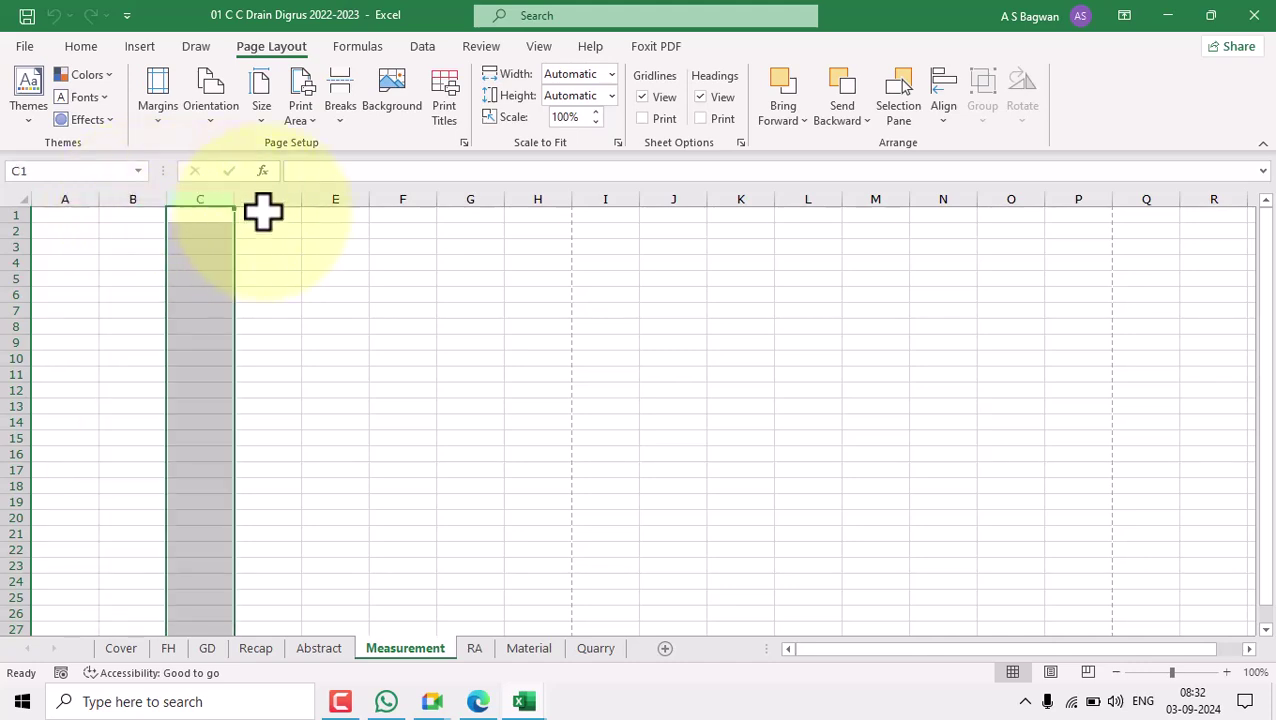
left_click(272, 192)
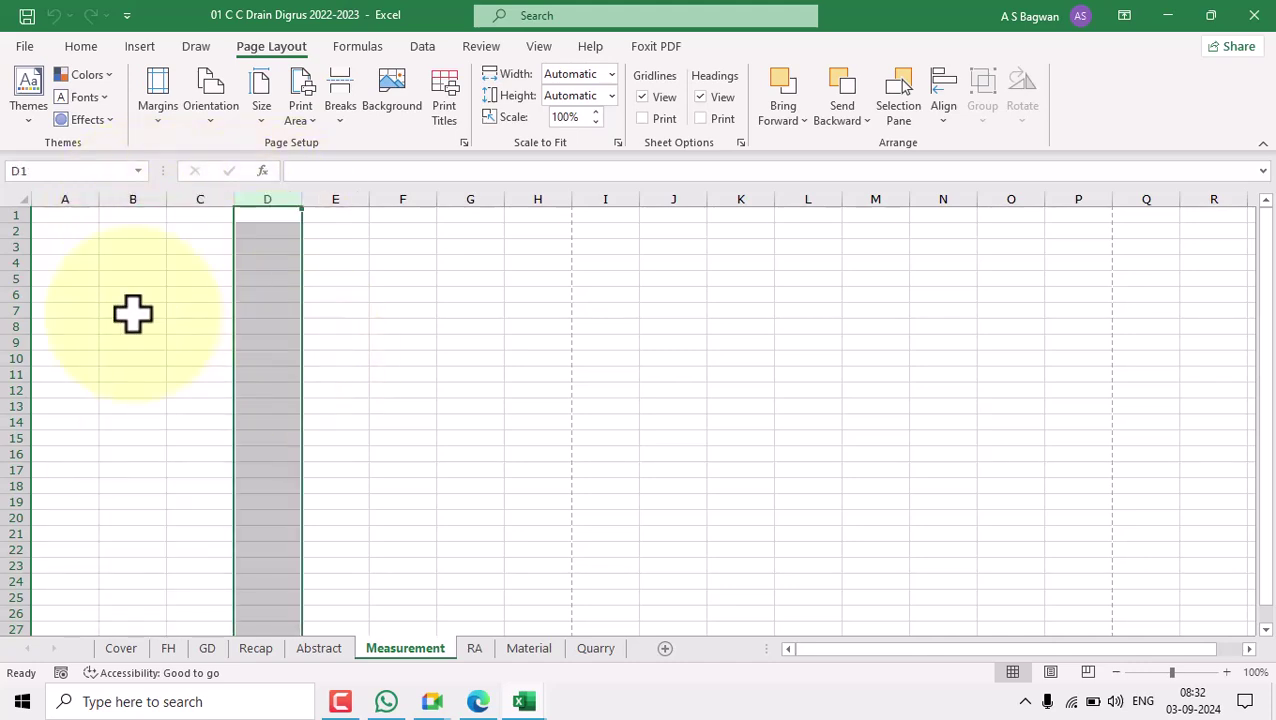
left_click(8, 215)
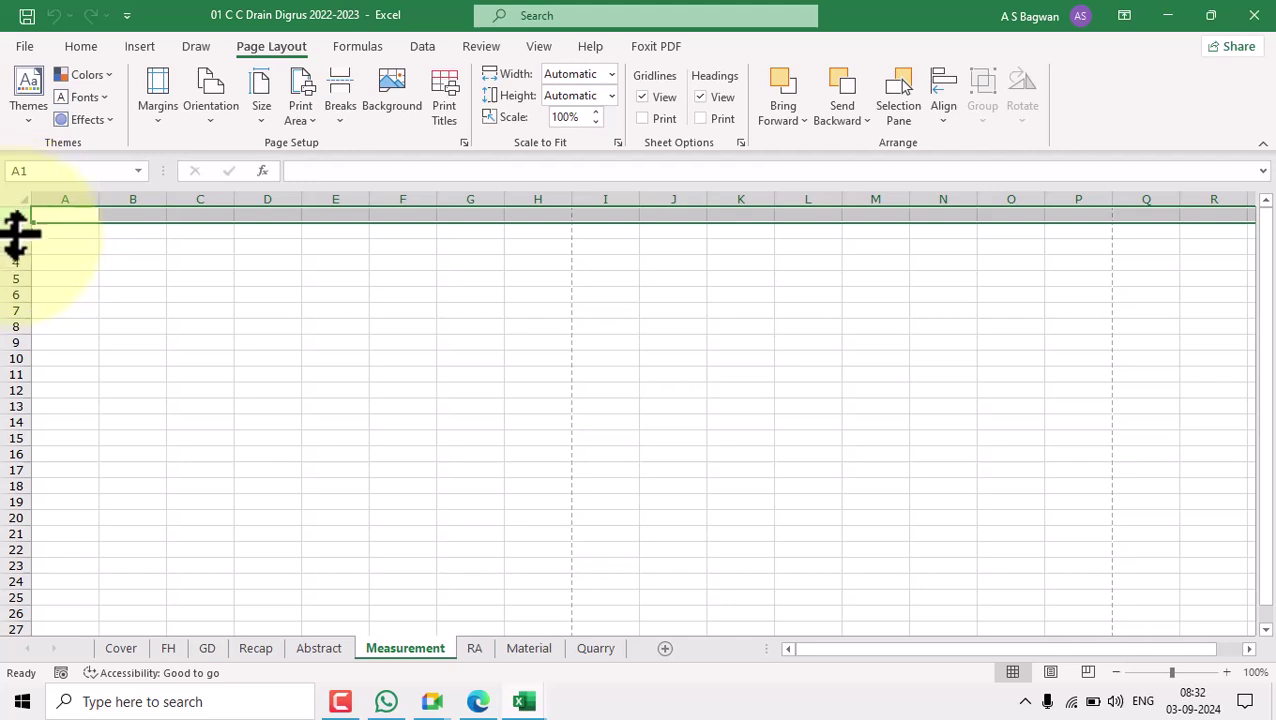
left_click(17, 231)
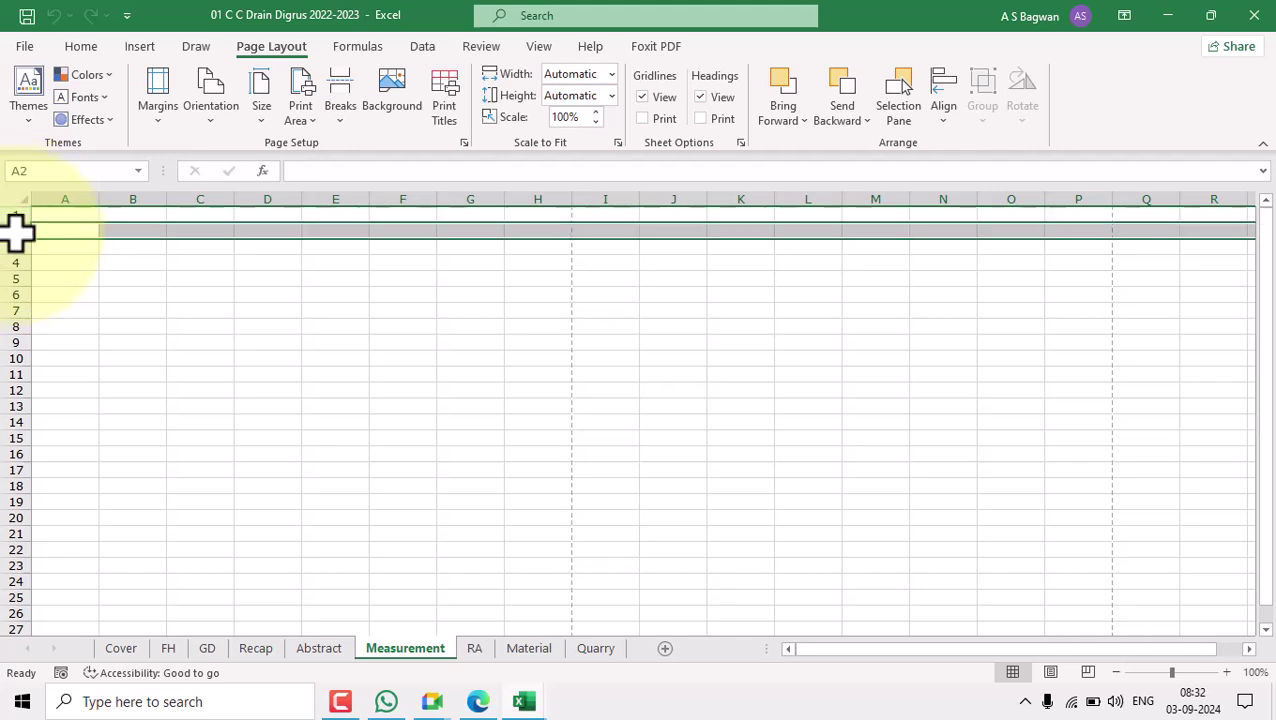
left_click(60, 343)
left_click(210, 280)
left_click(210, 374)
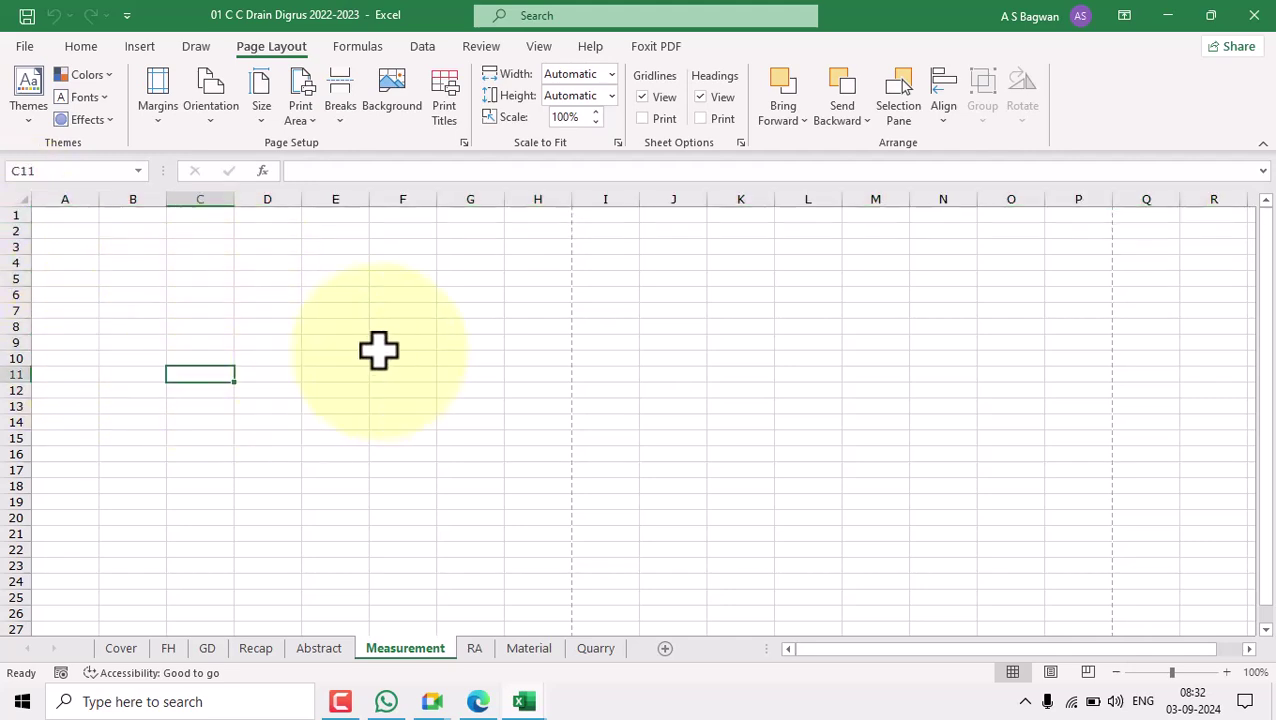
left_click(382, 344)
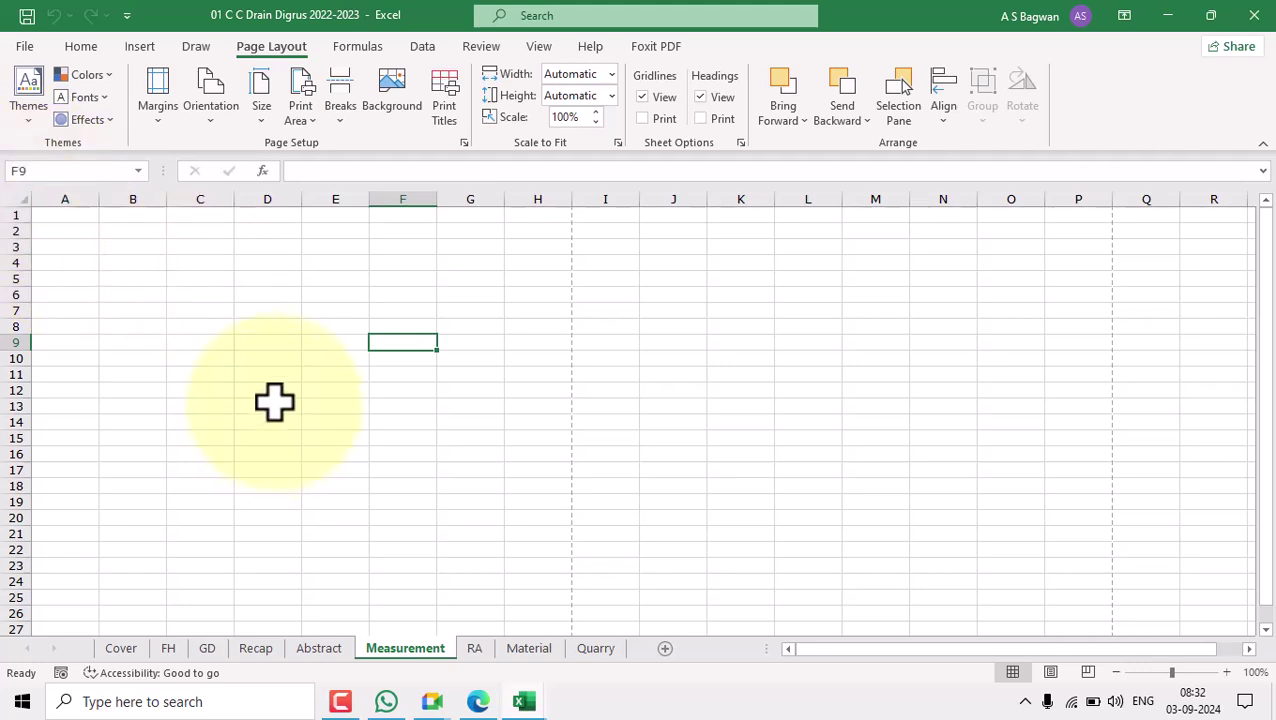
Enter "Name of Work : Construction of Cement concrete road at Pusad Taluka Pusad District Yawatmal." in cell A1 of the Measurement worksheet.
left_click(76, 216)
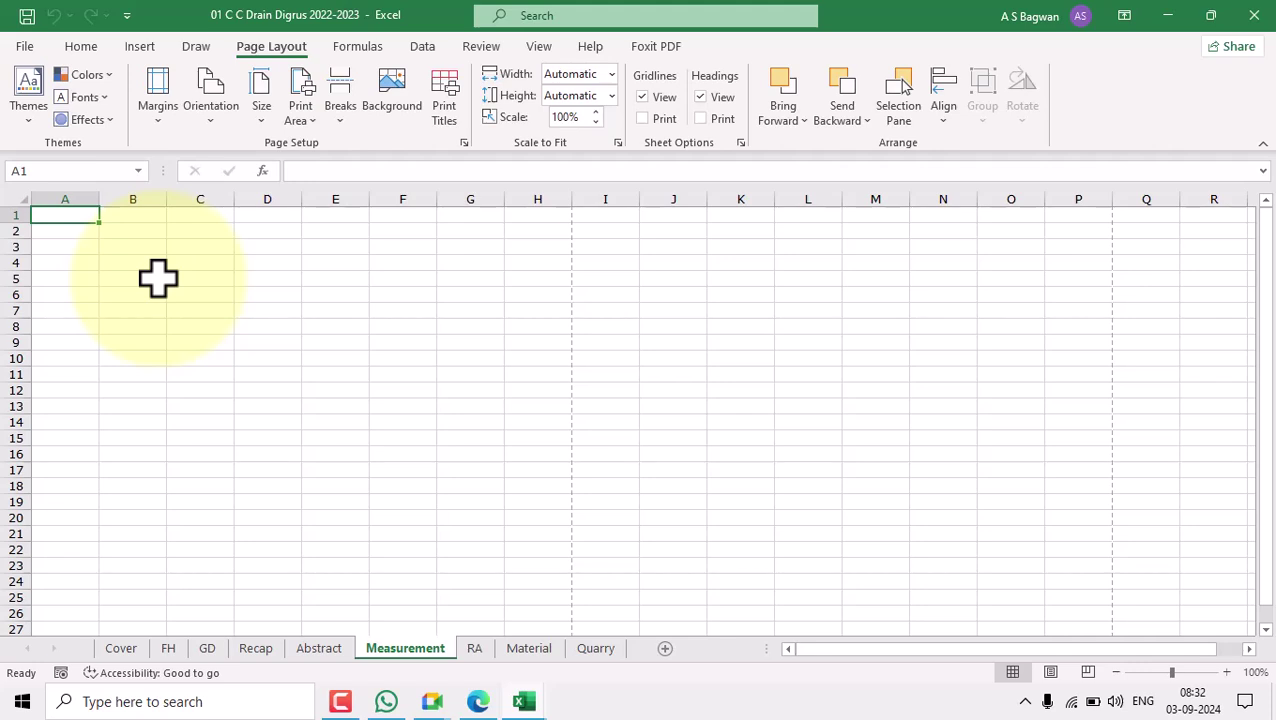
type("Name of W")
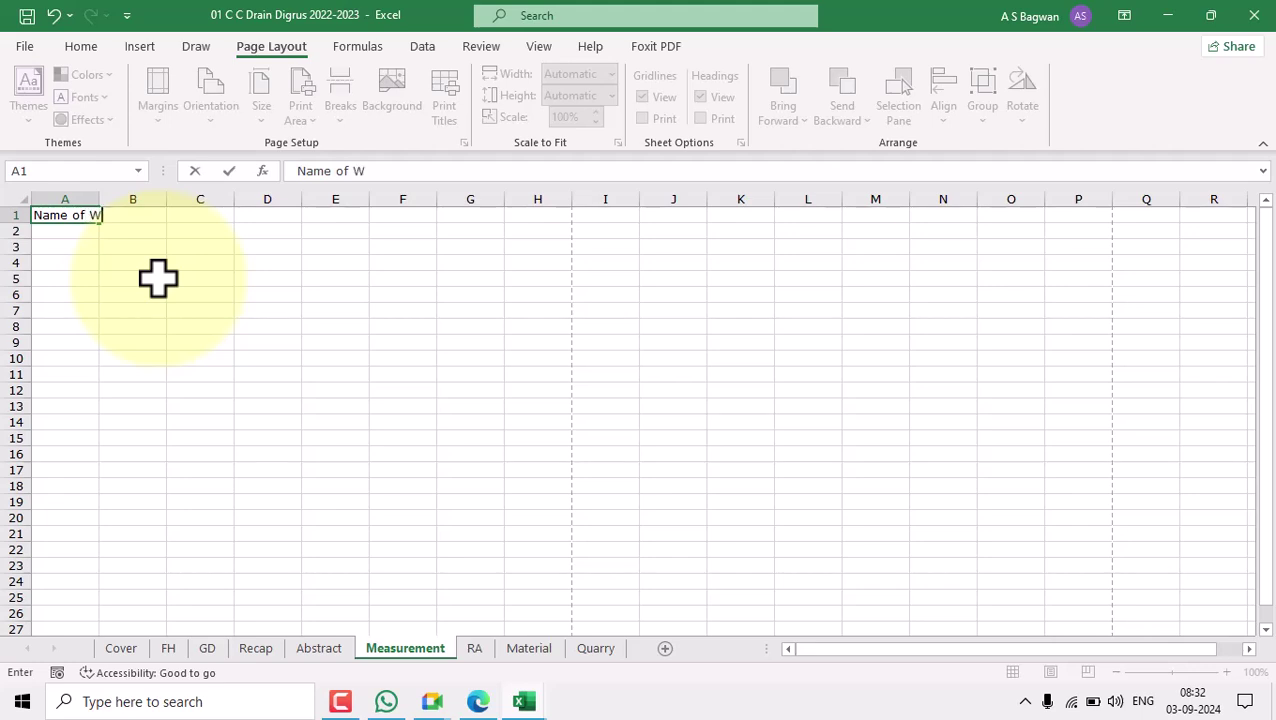
type("ork : Construction of Cement concrete road at Pusad Taluka Pusad District Yawatmal.")
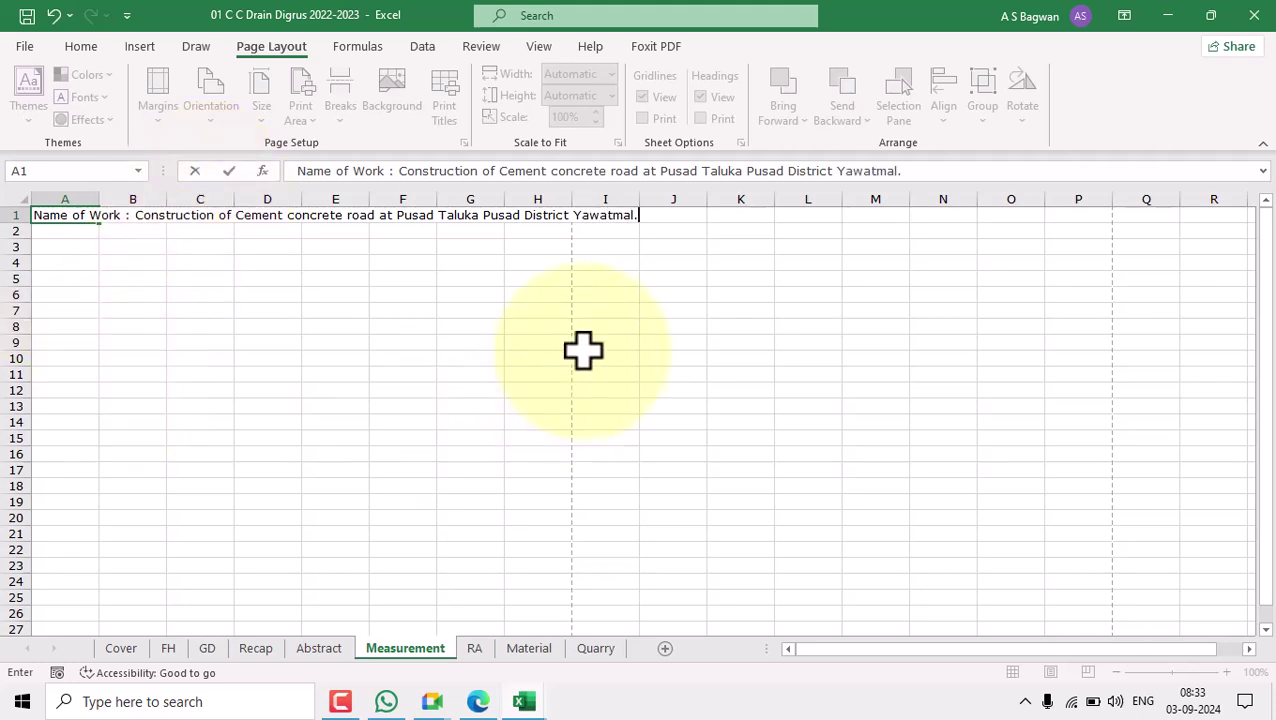
left_click(583, 349)
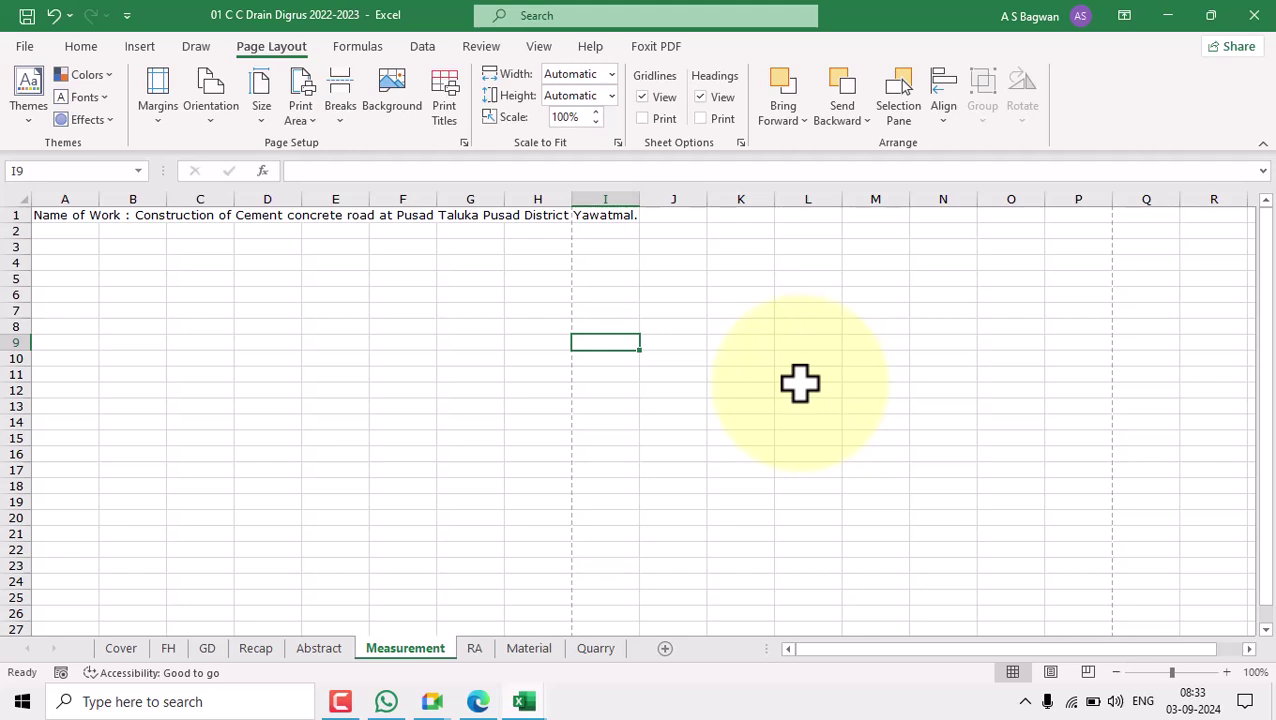
Enter the title "Measurement Sheet" in cell A3, leaving row 2 blank below the name of work.
left_click(55, 214)
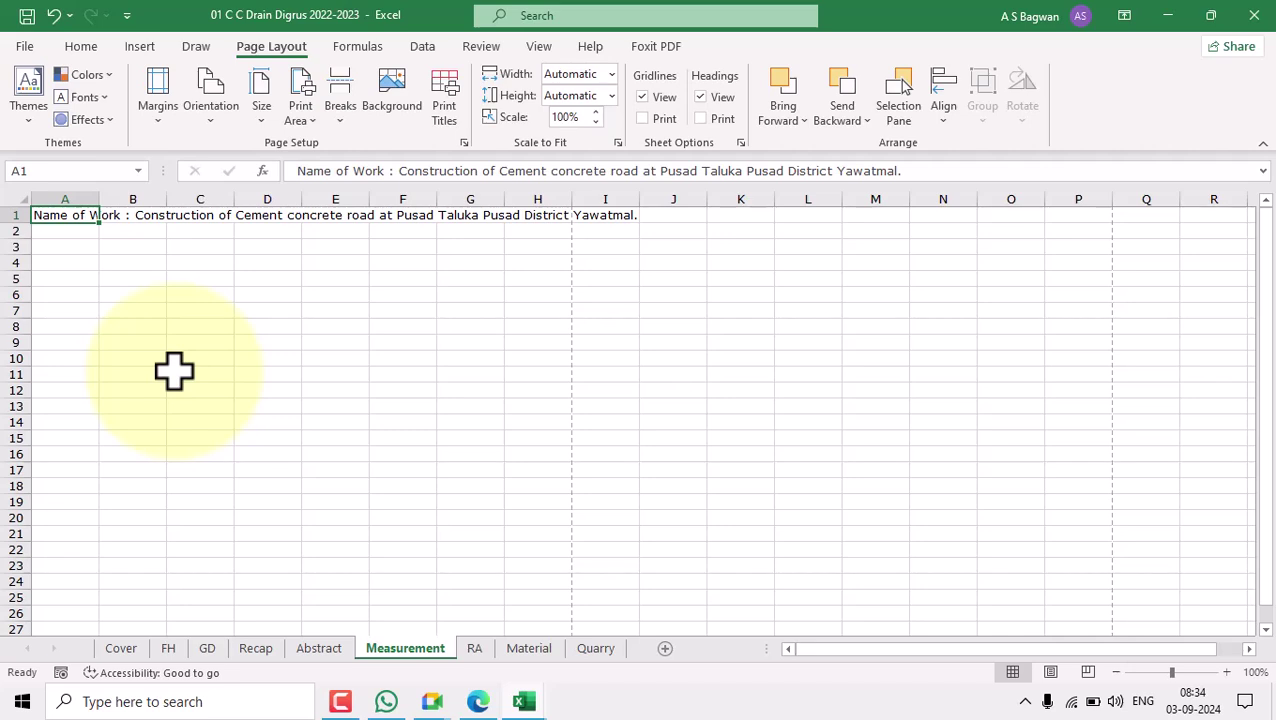
left_click(77, 233)
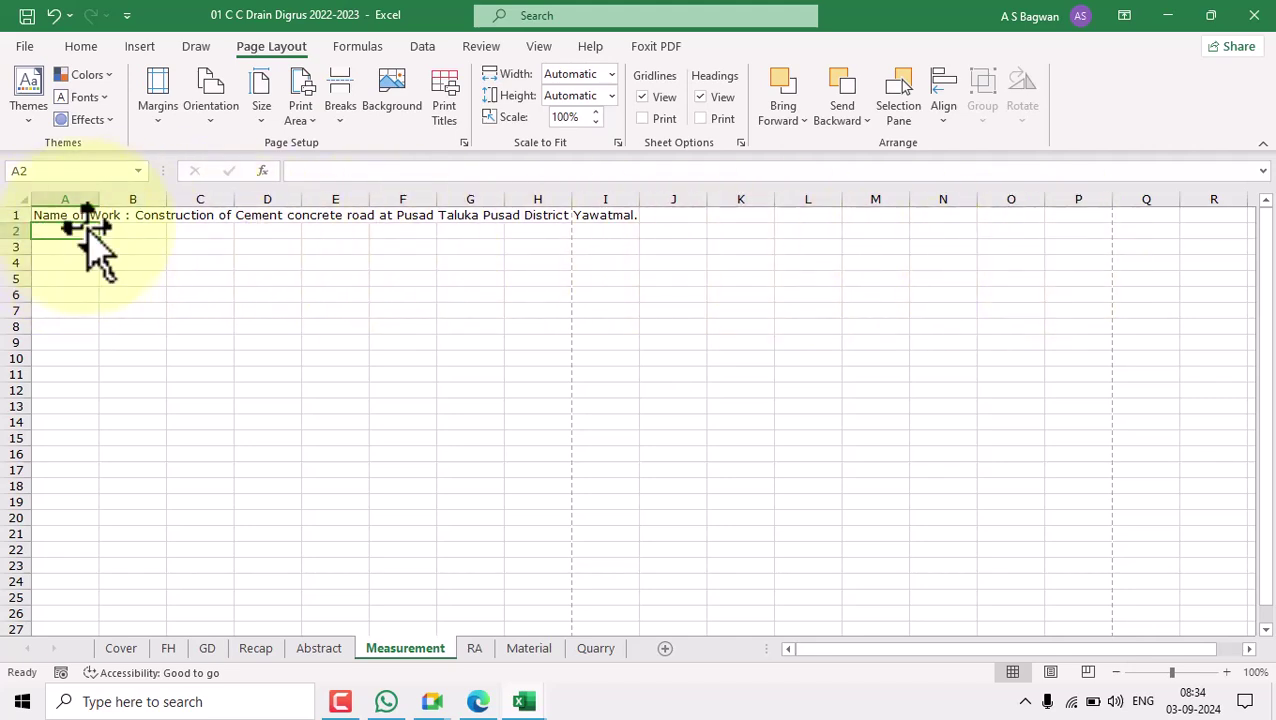
left_click(82, 276)
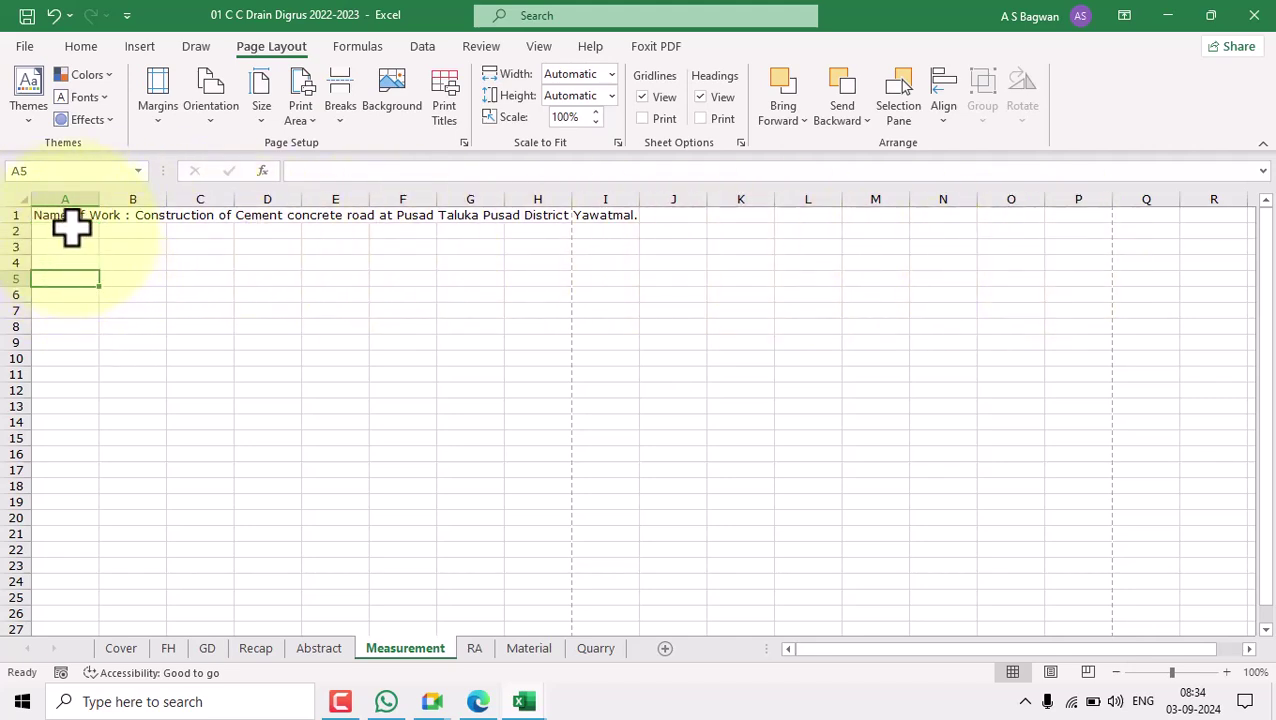
left_click(71, 230)
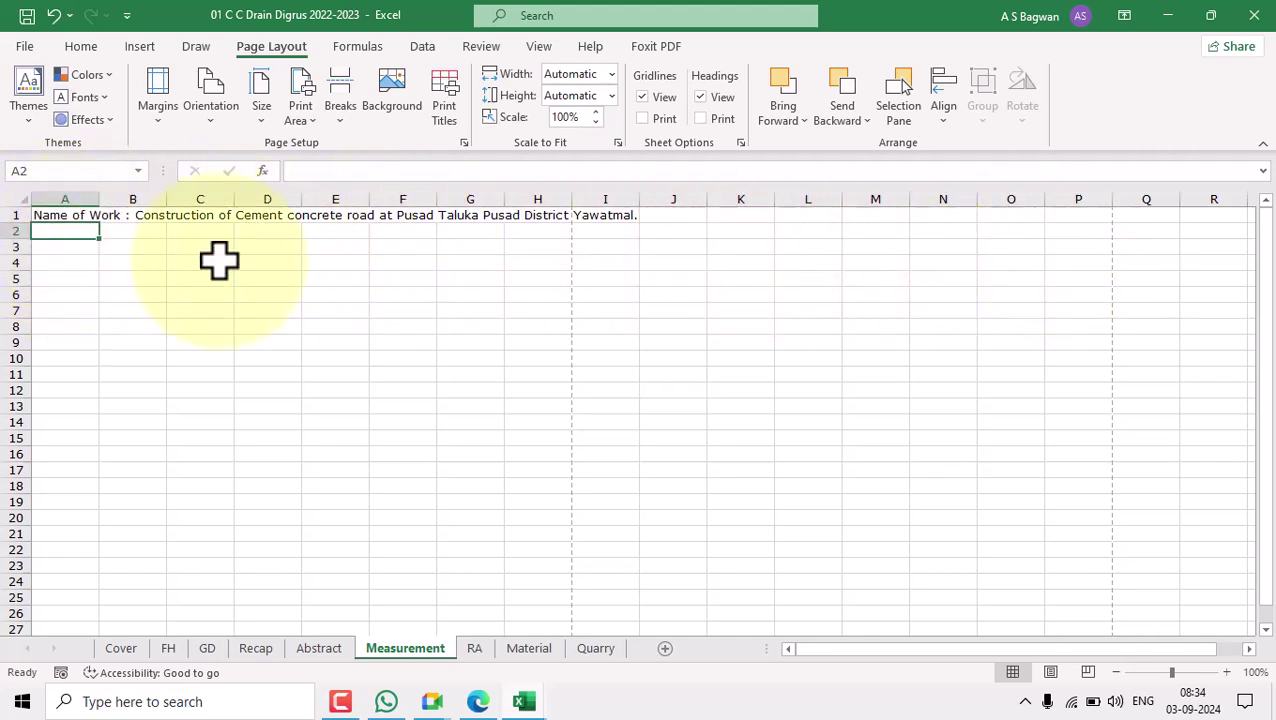
left_click(55, 248)
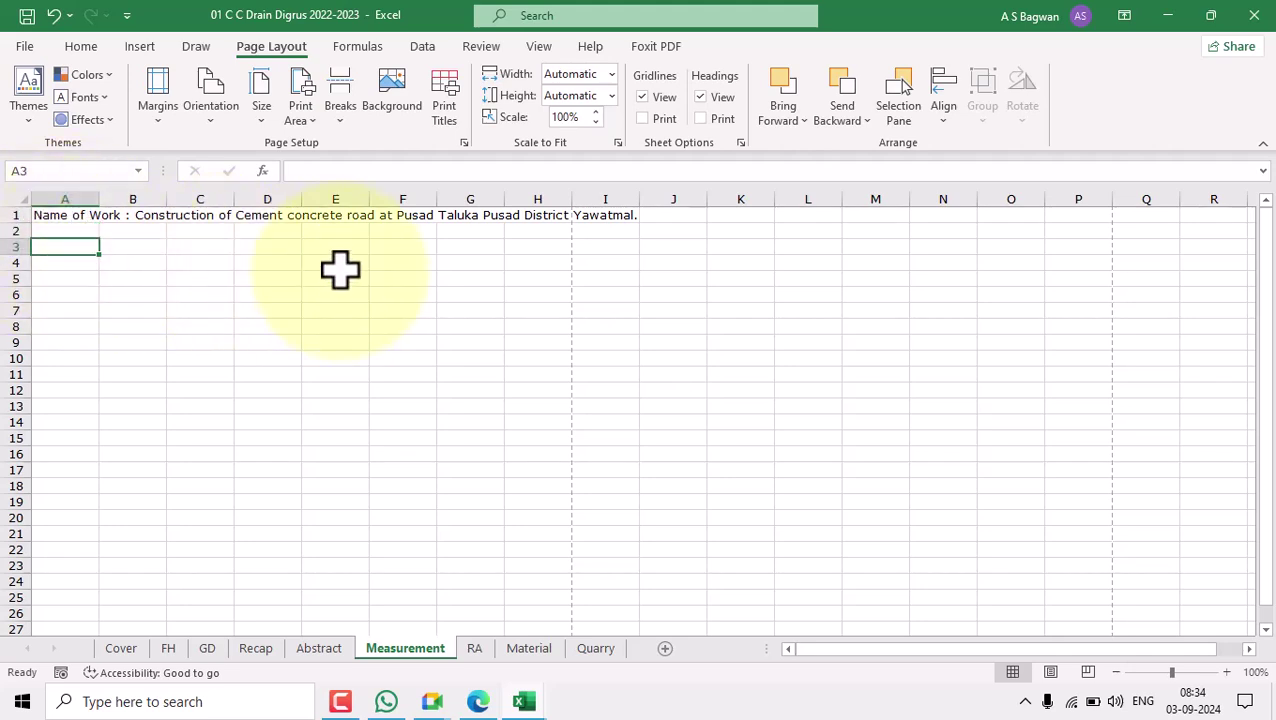
type("Measurement Sheet")
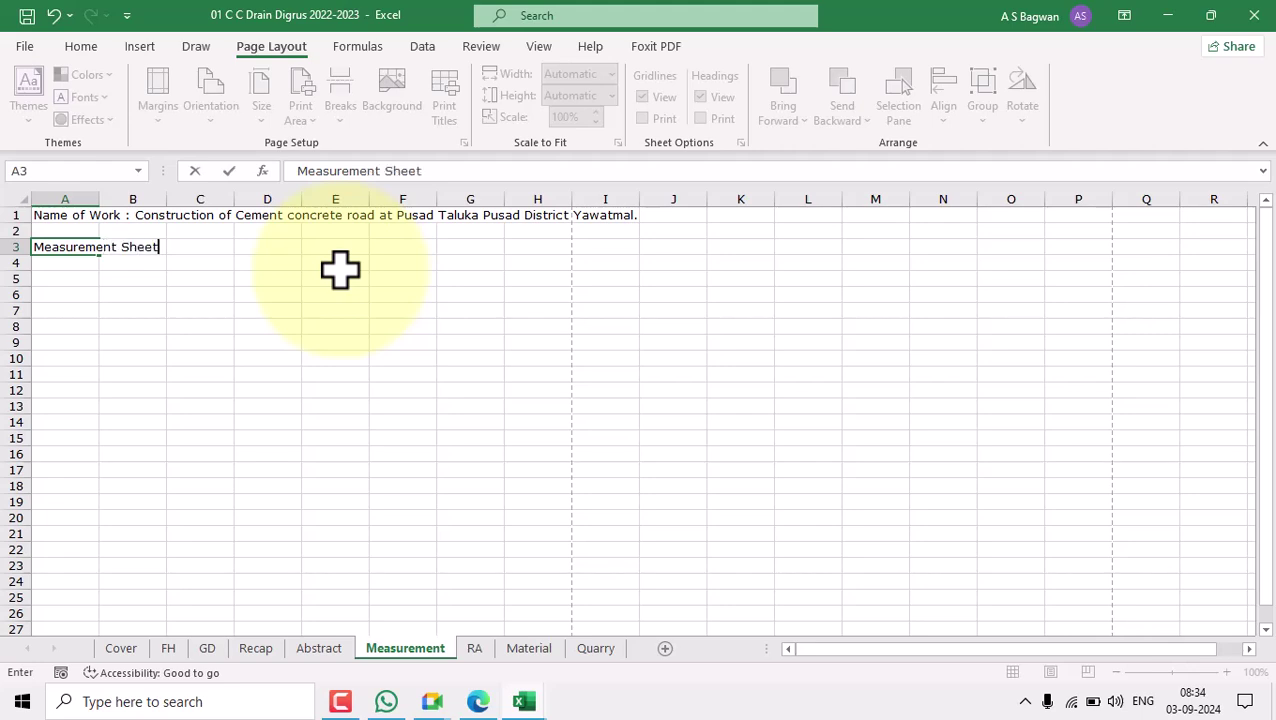
left_click(330, 392)
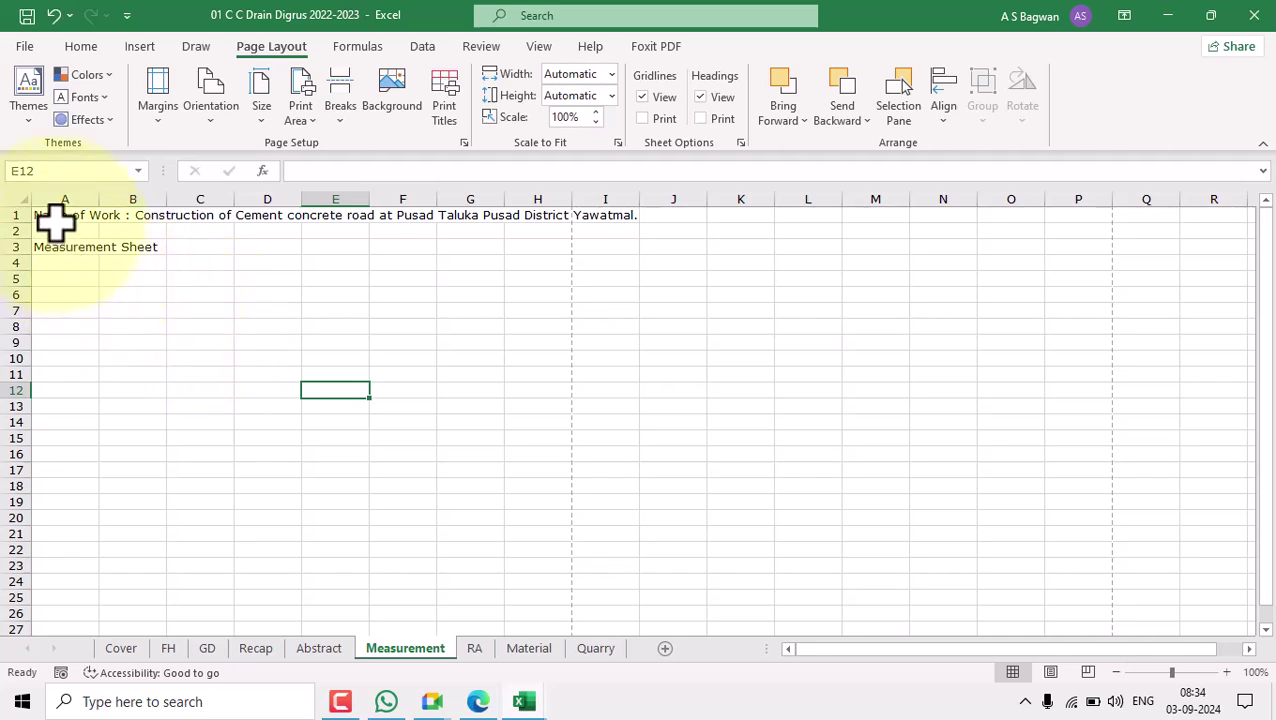
Start the table header in row 5 by entering "Item No." in cell A5.
left_click(58, 216)
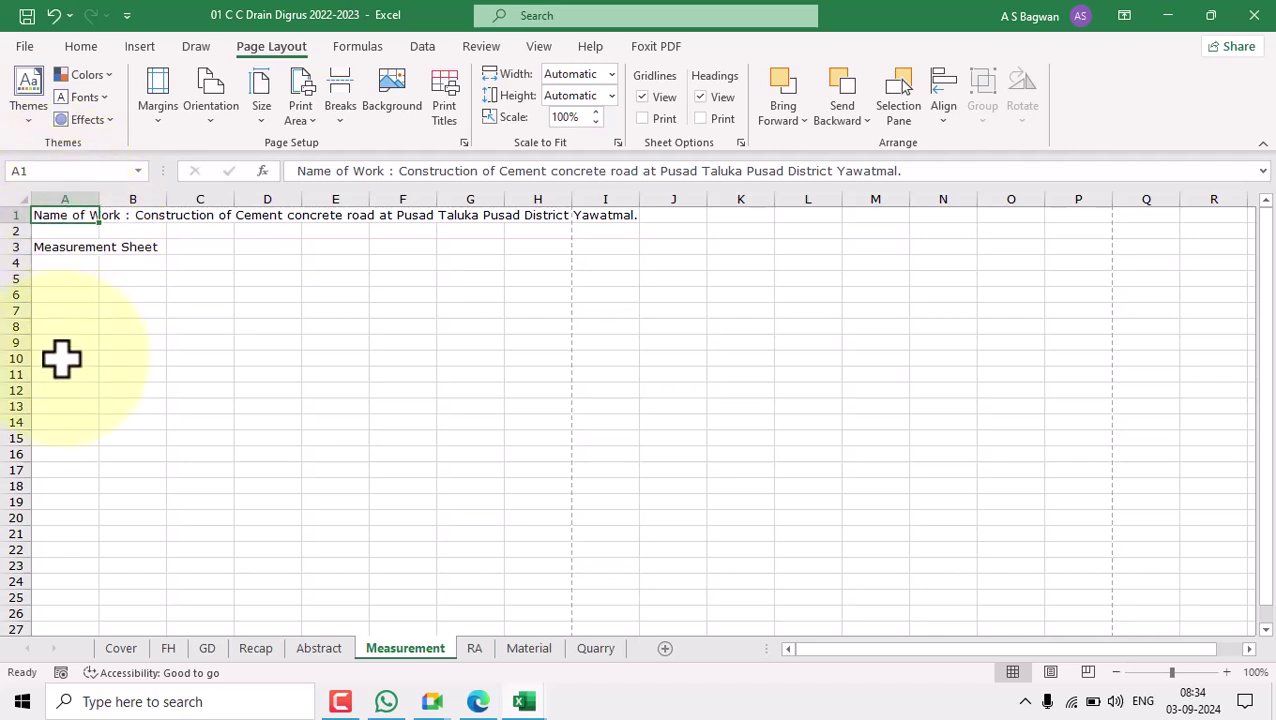
left_click(70, 310)
left_click(68, 232)
left_click(75, 250)
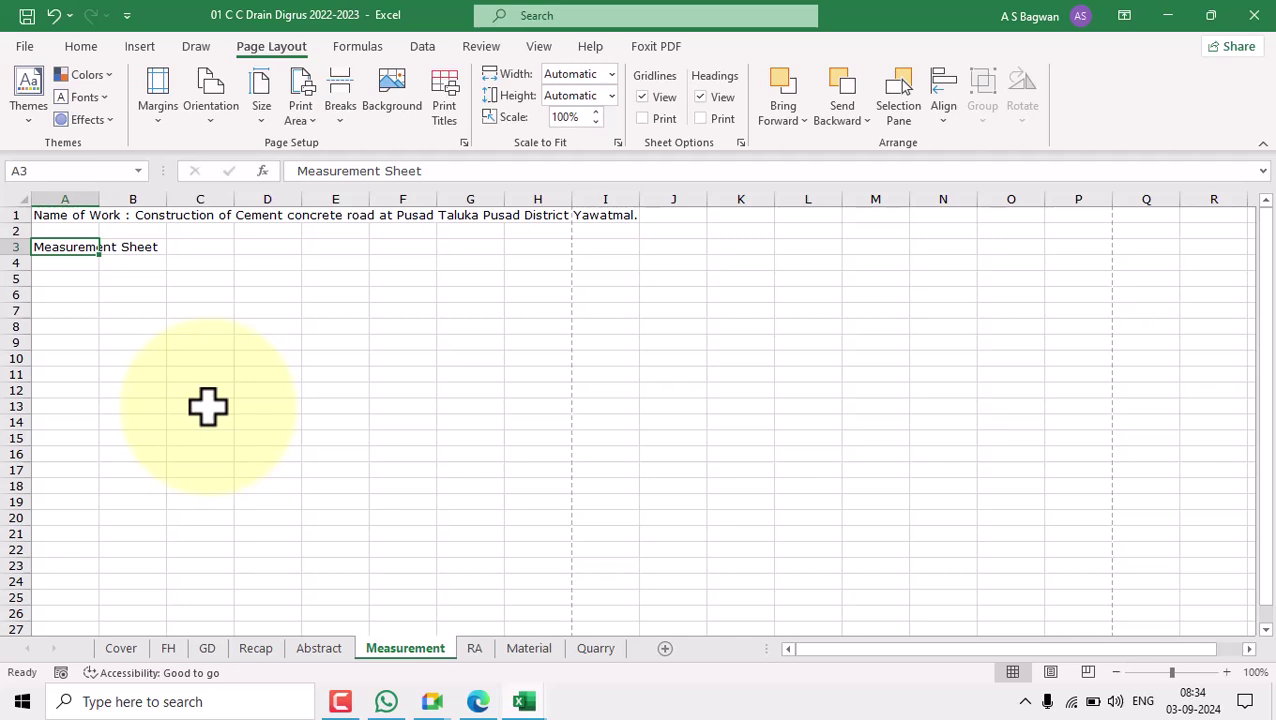
left_click(75, 263)
left_click(73, 279)
type("Item No.")
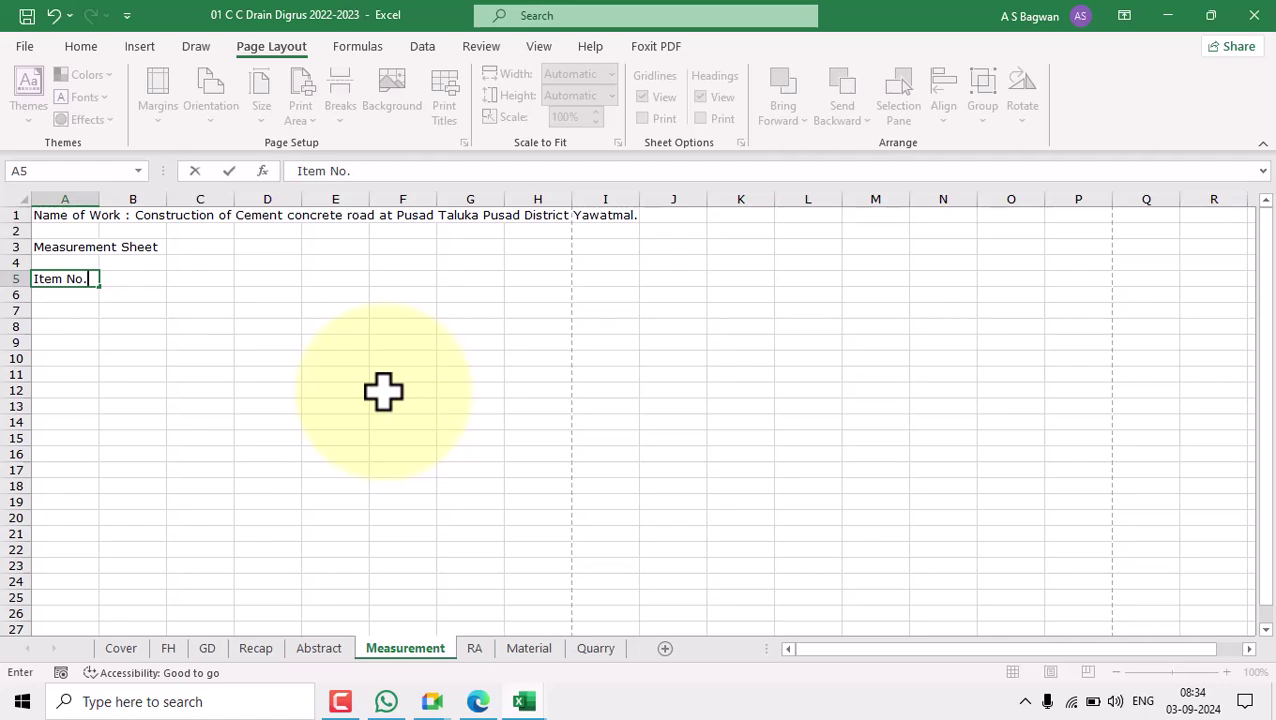
key("Tab")
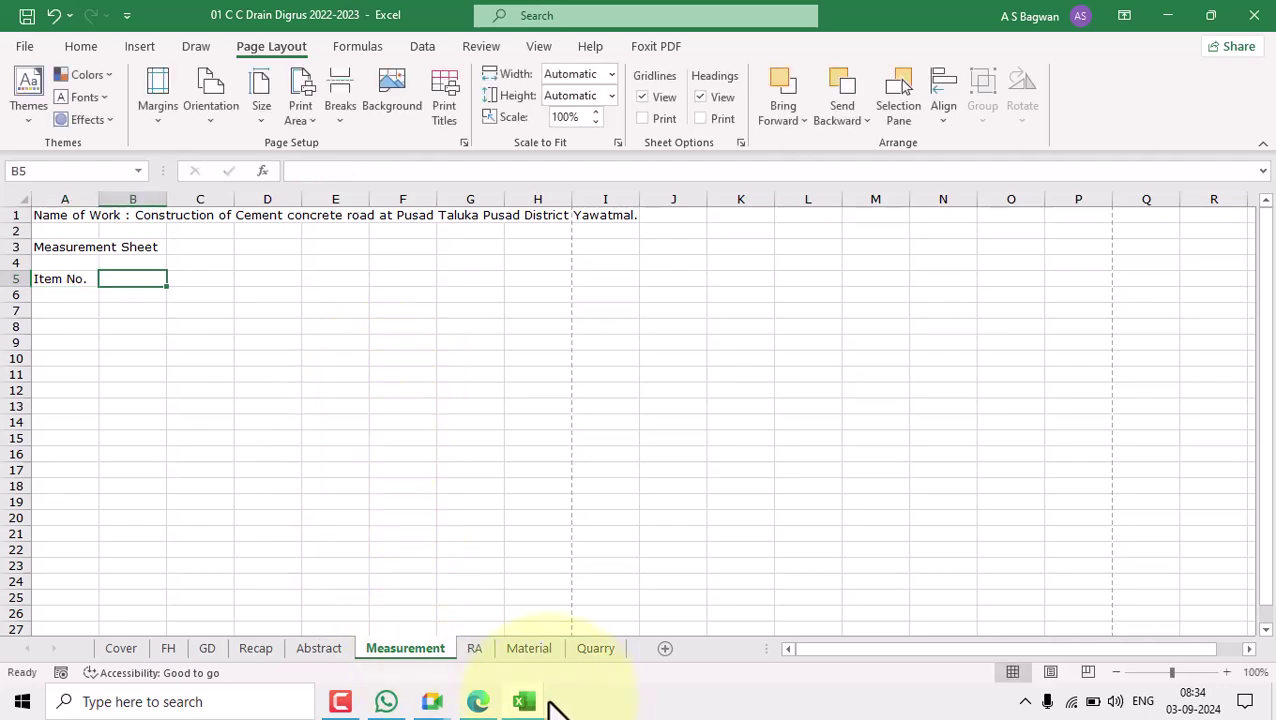
Copy the heading text "Description of the item" from the SSR_2022-23 workbook into cell B5 of the Measurement worksheet.
mouse_move(541, 703)
left_click(655, 600)
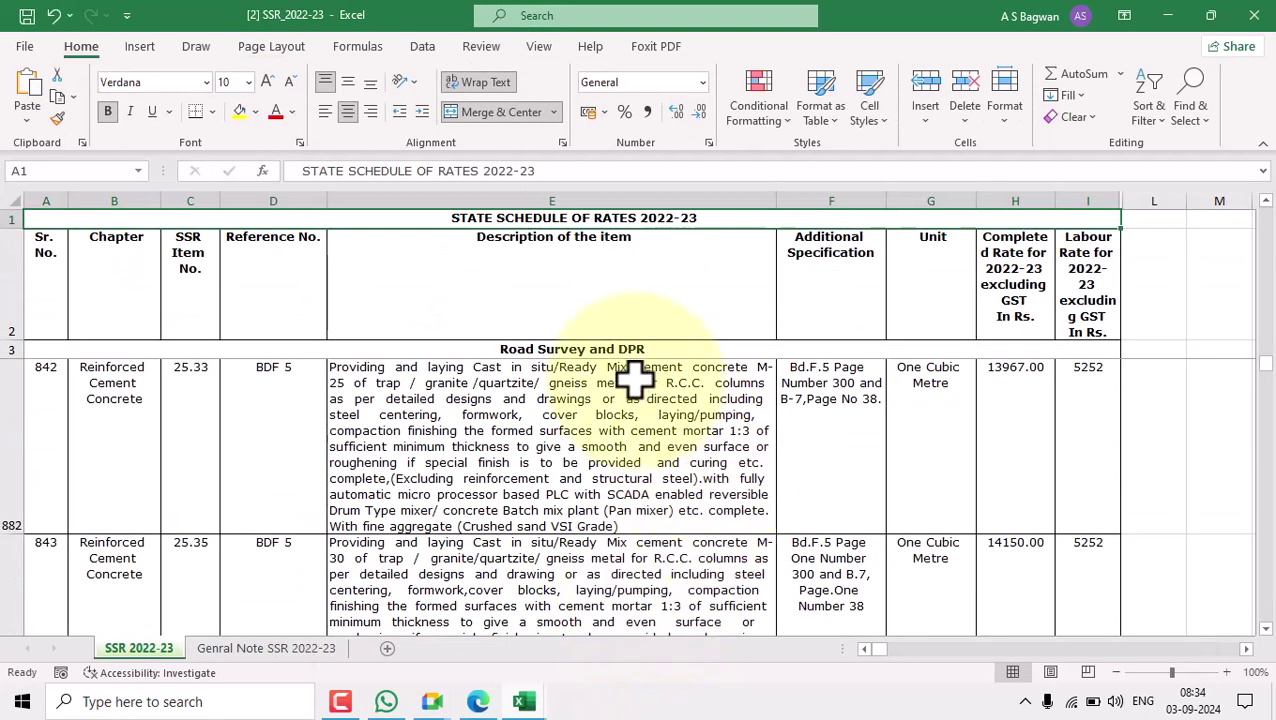
left_click(574, 290)
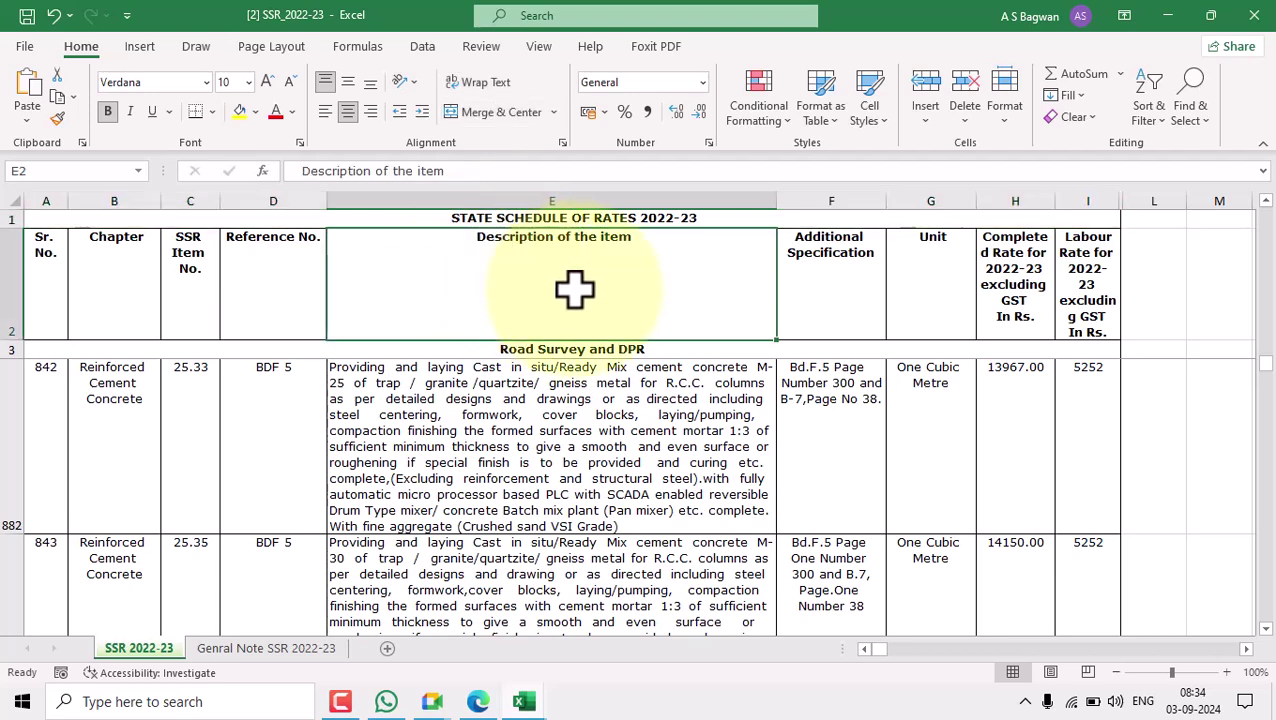
double_click(646, 250)
left_click_drag(646, 250, 464, 222)
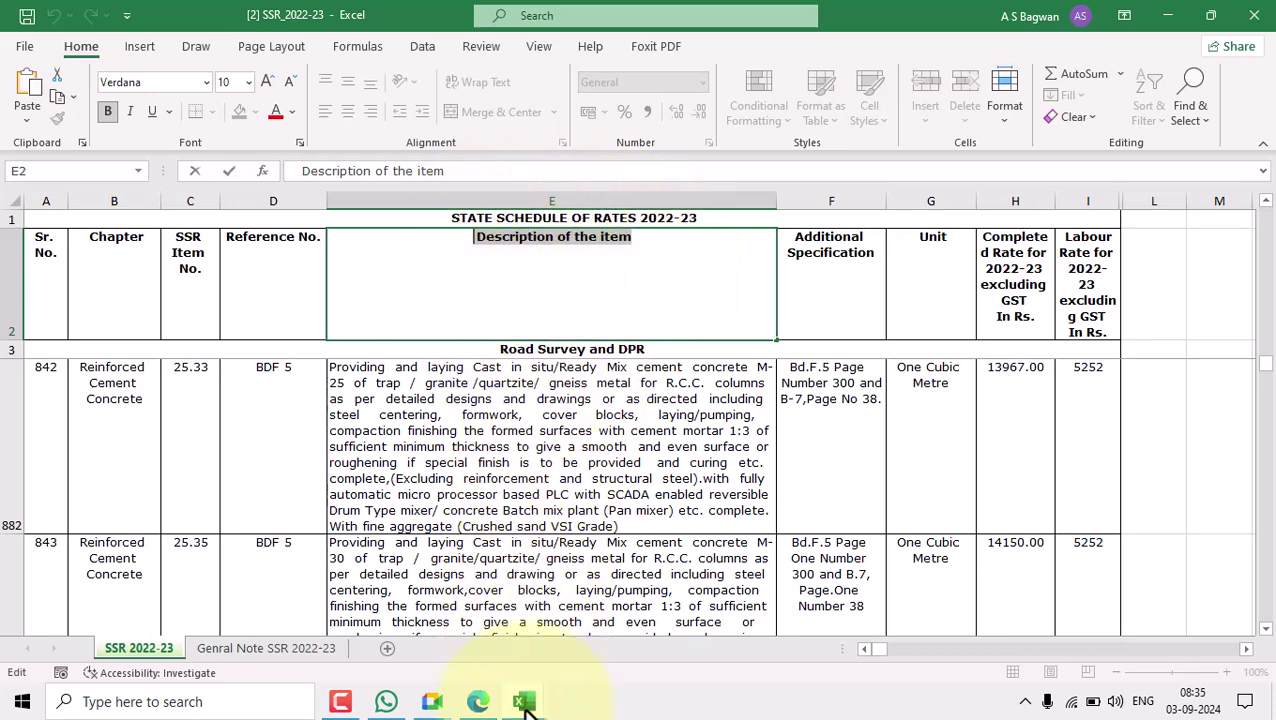
key("Escape")
key("alt+Tab")
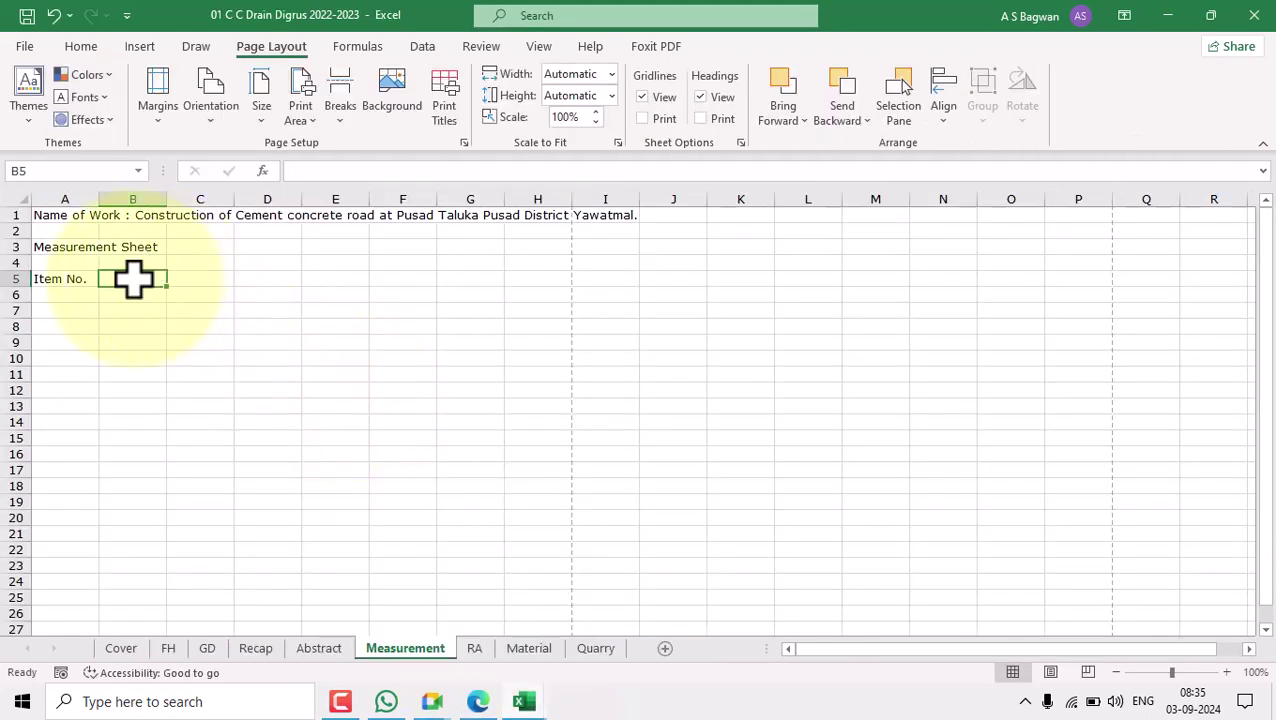
key("BackSpace")
type("Description of the item")
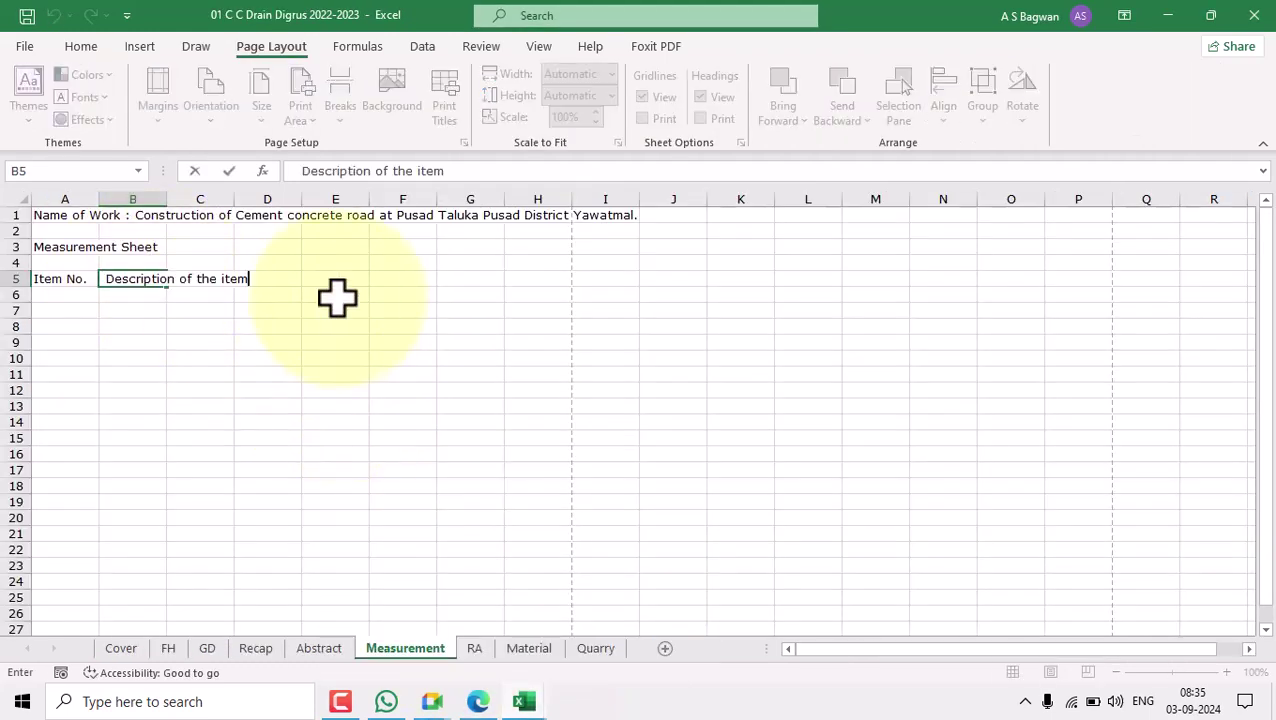
left_click(262, 373)
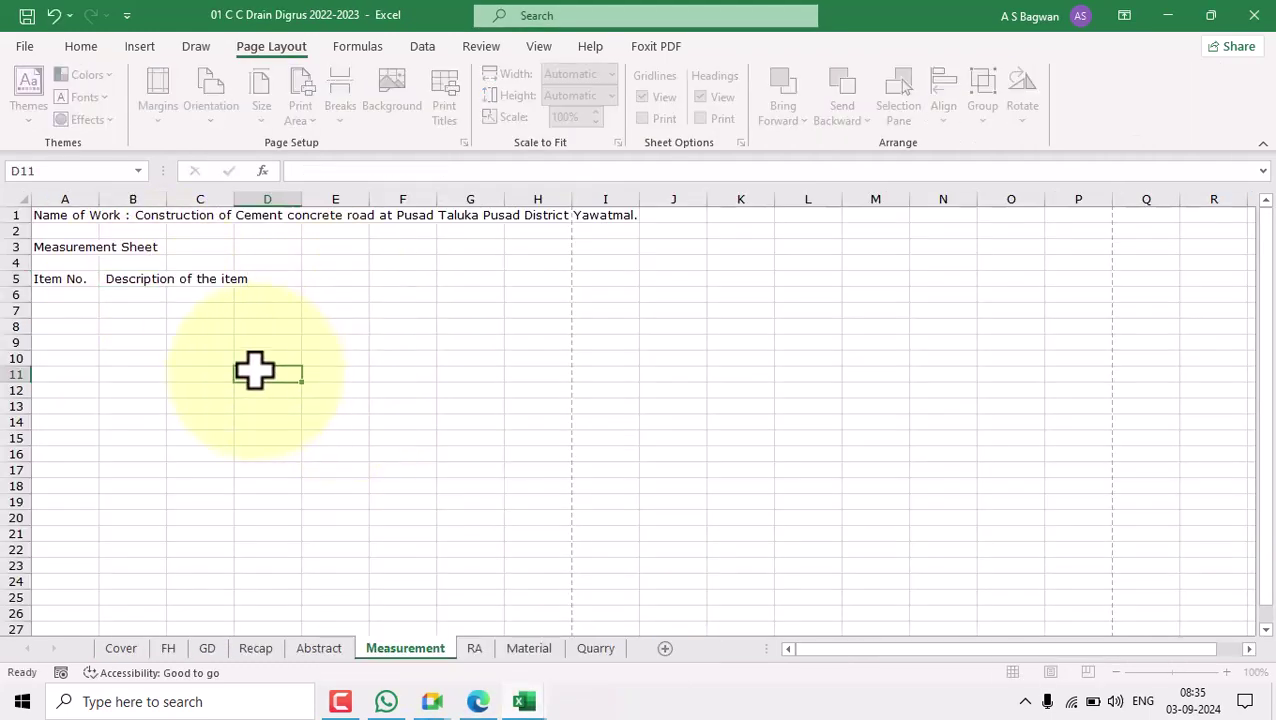
Auto-fit the width of column B to the "Description of the item" heading in row 5.
left_click(133, 276)
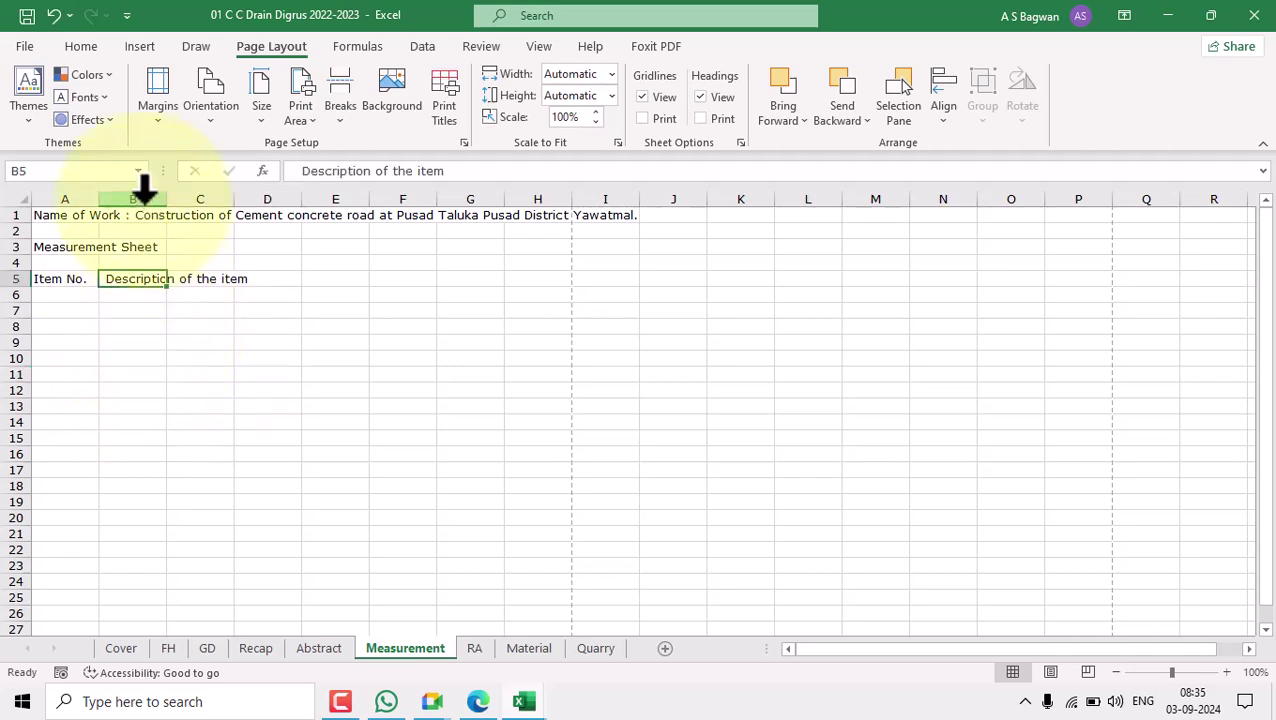
left_click(155, 323)
left_click(154, 278)
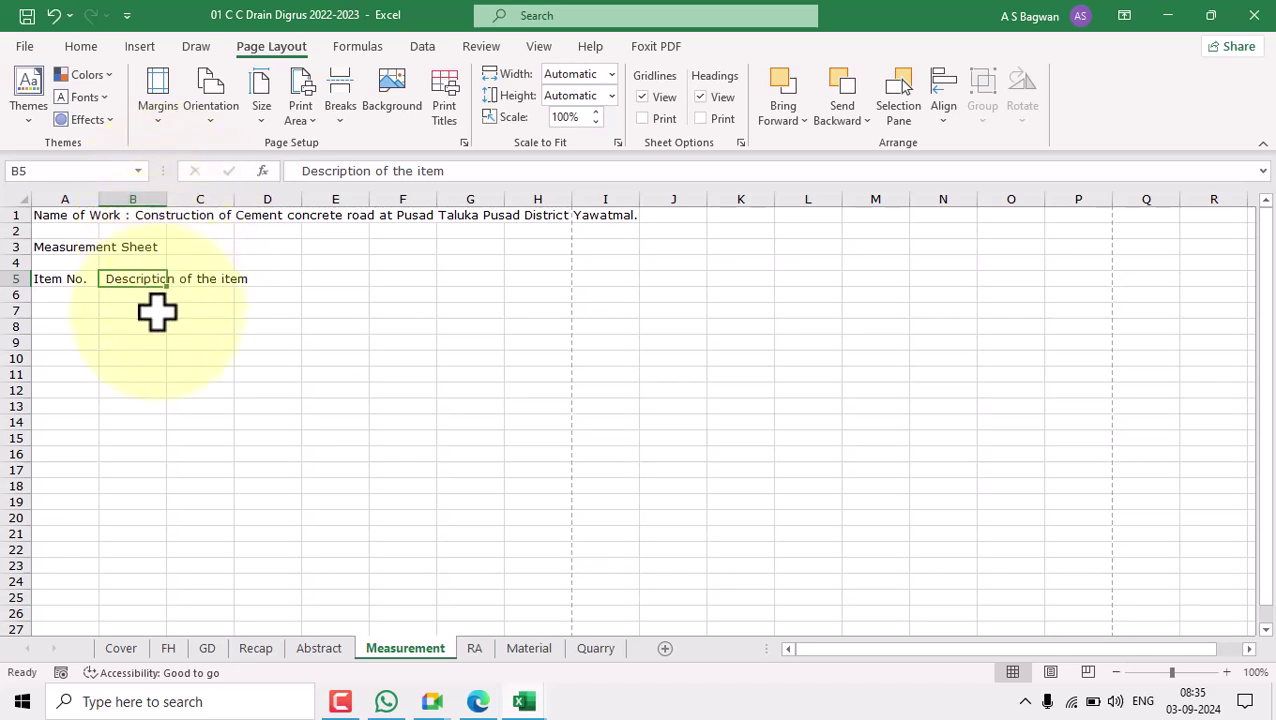
double_click(165, 190)
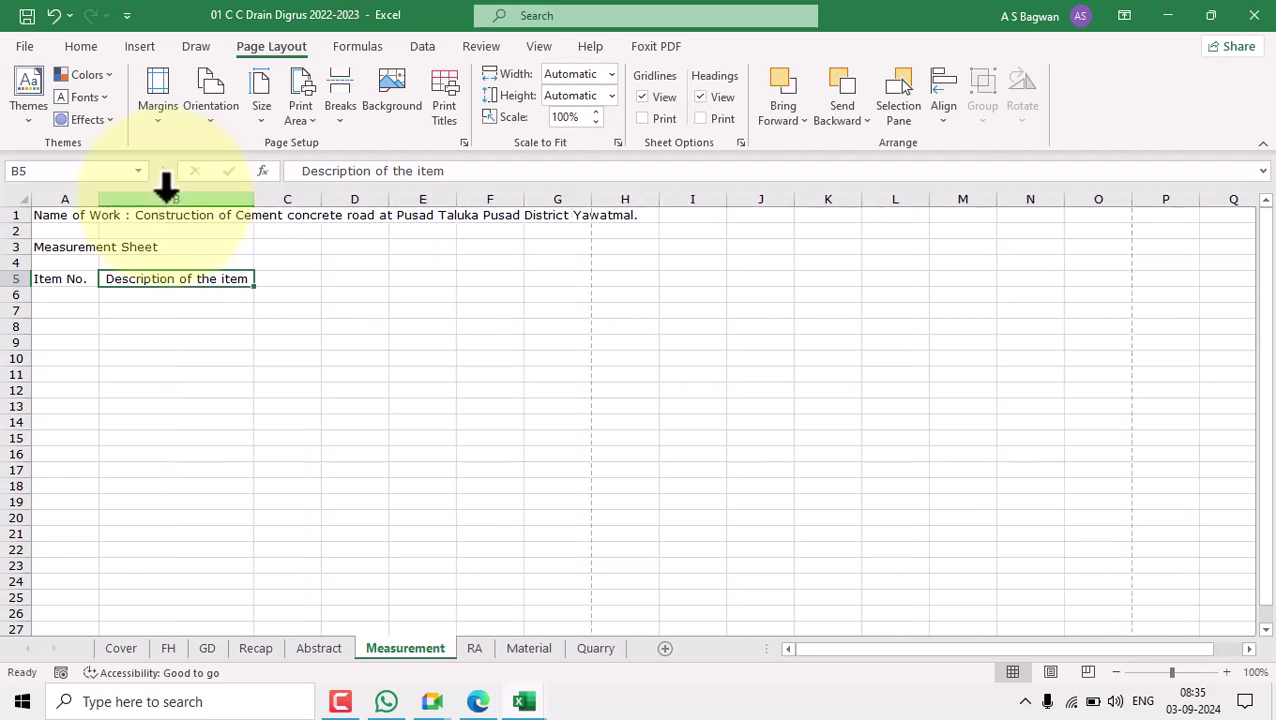
Enter the heading "No." in cell C5, next to the item description heading.
left_click(280, 279)
type("No.")
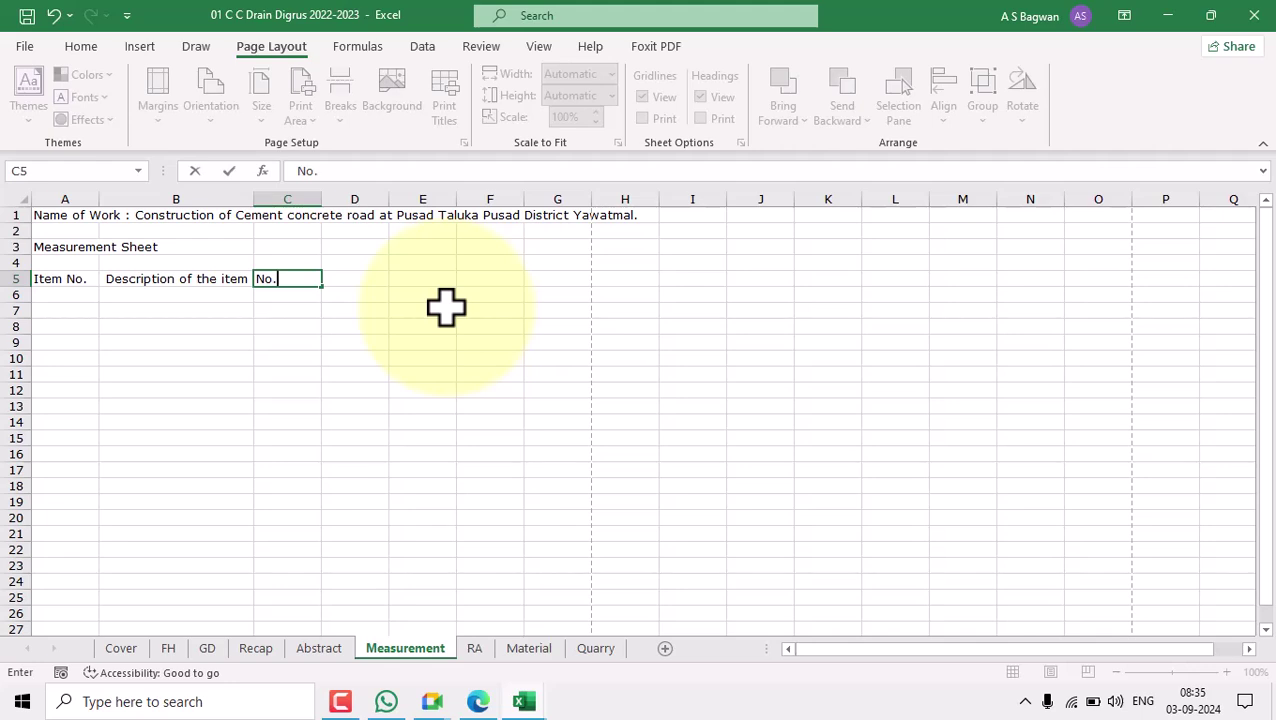
key("Tab")
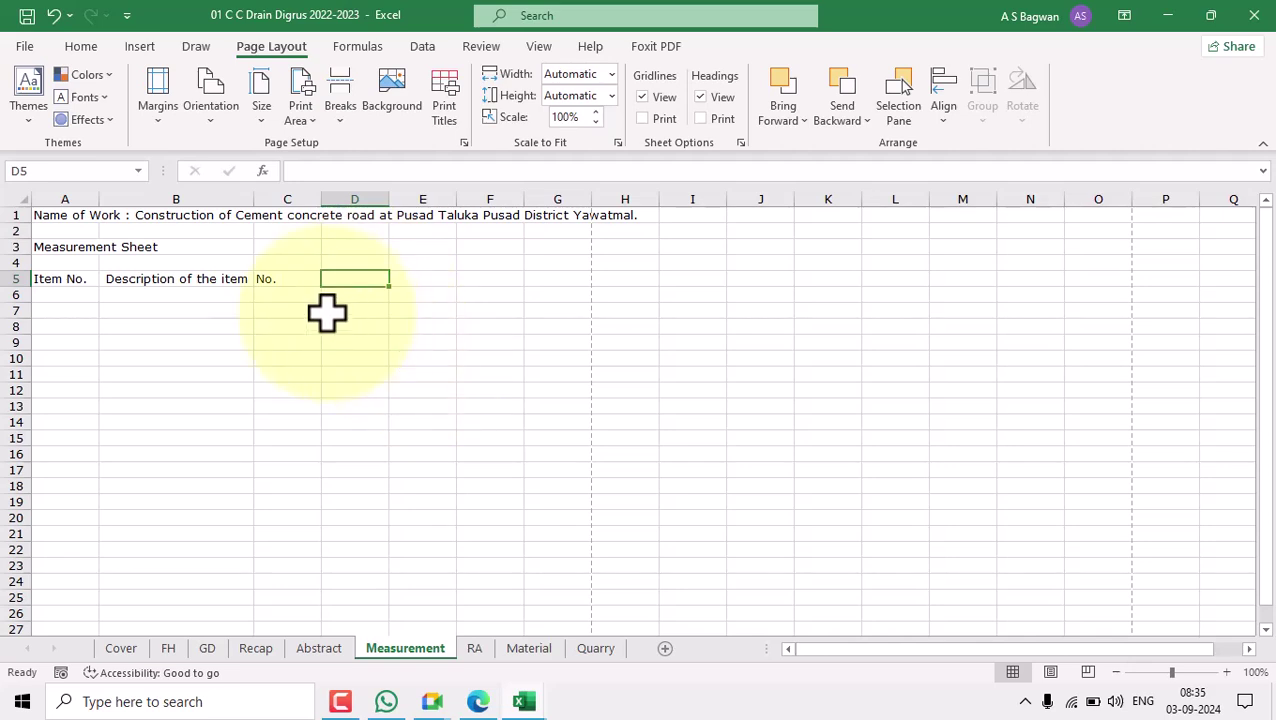
Merge and center the "No." heading across cells C5:D5.
left_click_drag(299, 277, 324, 277)
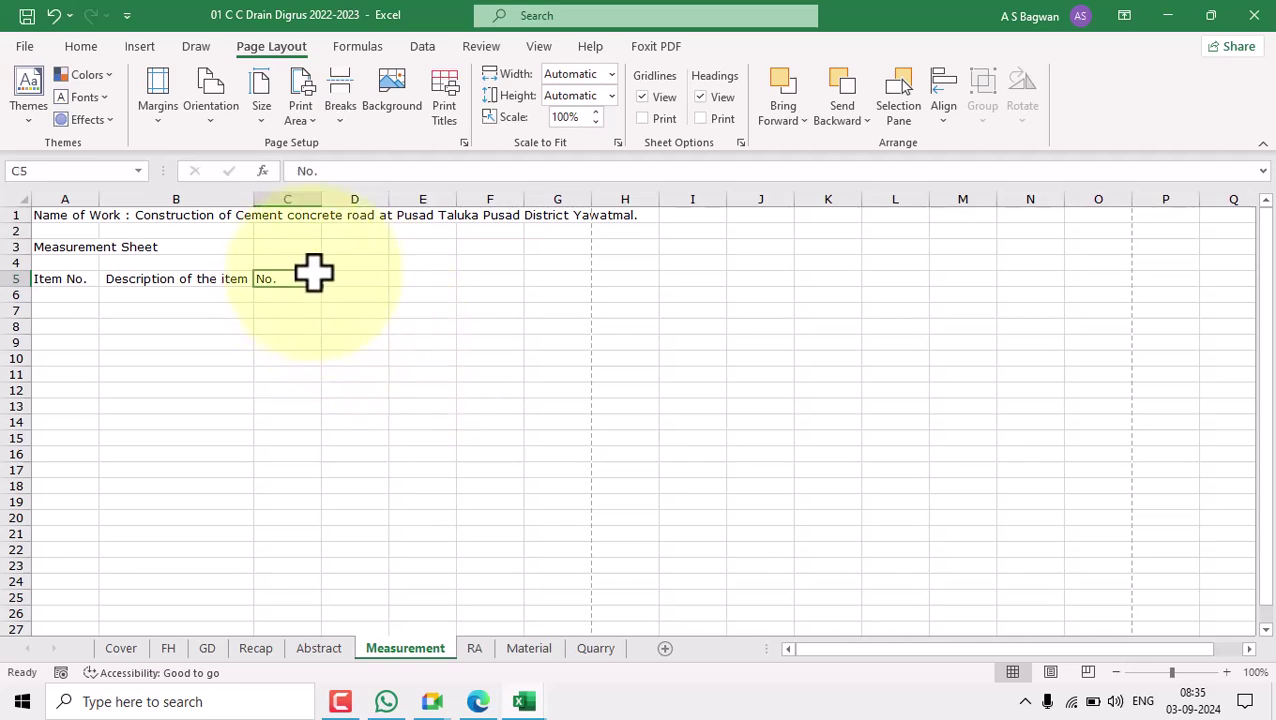
left_click(80, 47)
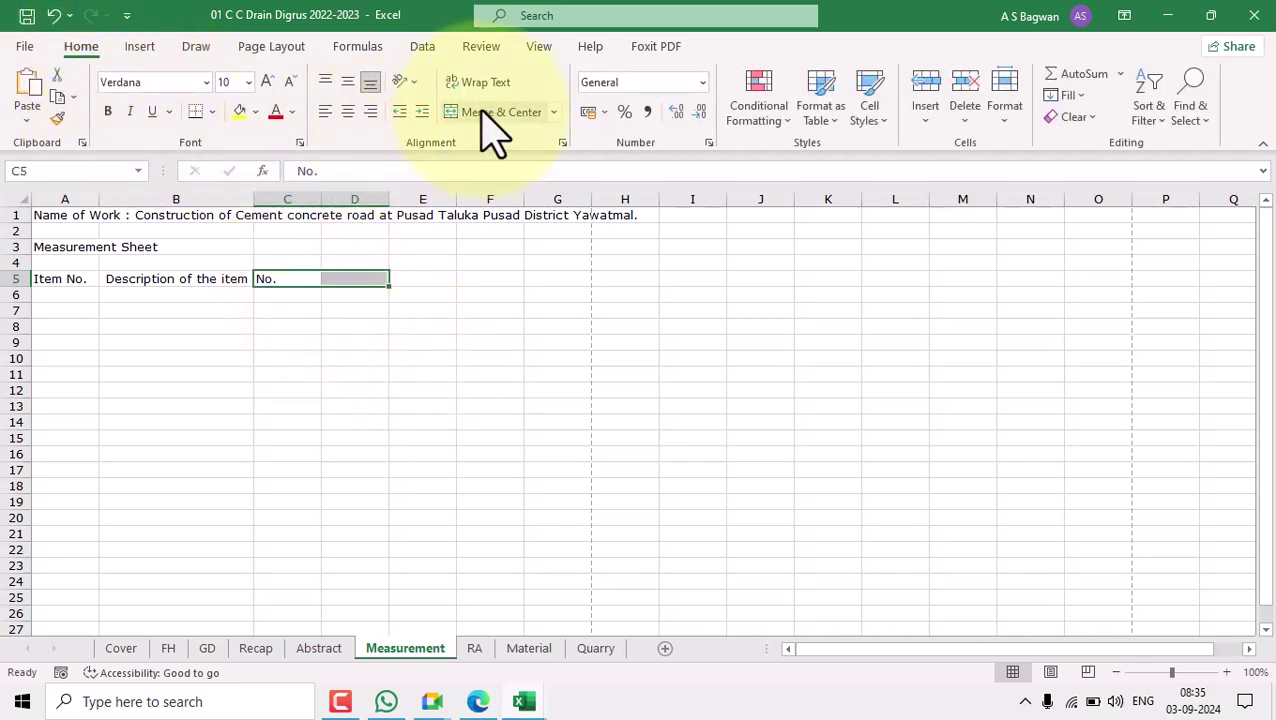
left_click(481, 112)
left_click(395, 342)
left_click(340, 278)
left_click(333, 341)
Copy the merged "No." heading into the two adjacent cell pairs E5:F5 and G5:H5.
left_click(345, 270)
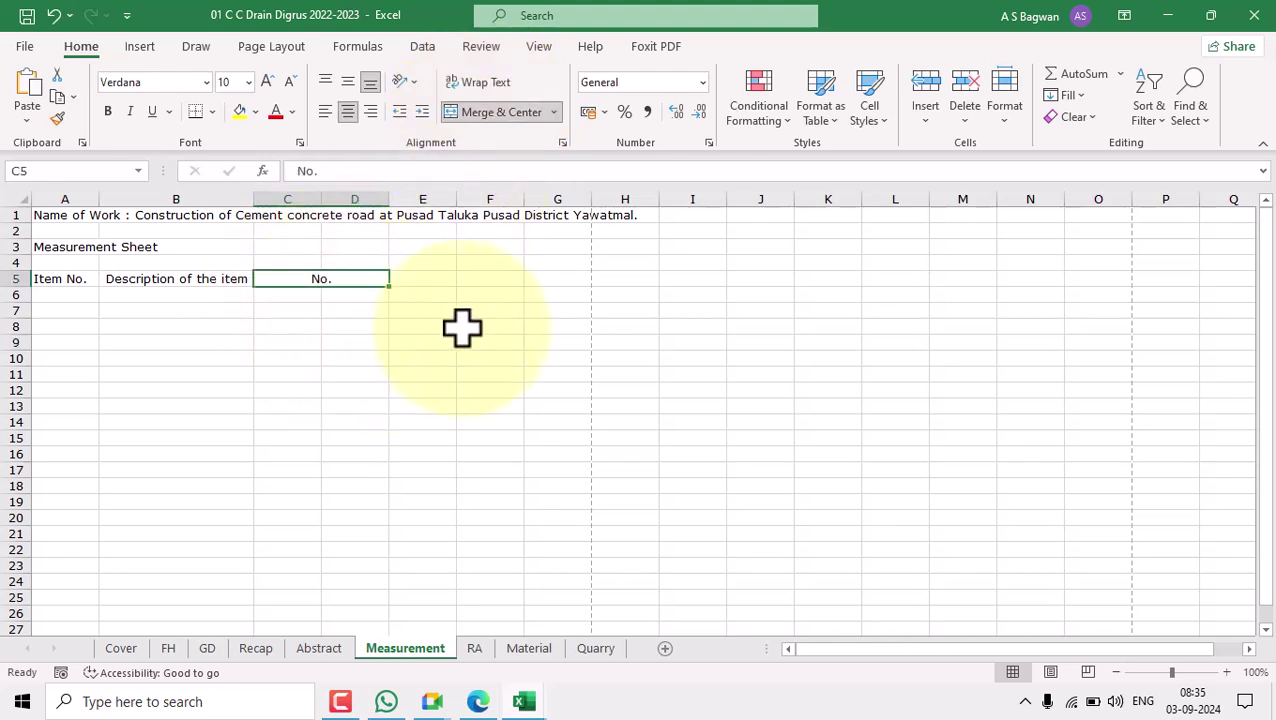
key("ctrl+c")
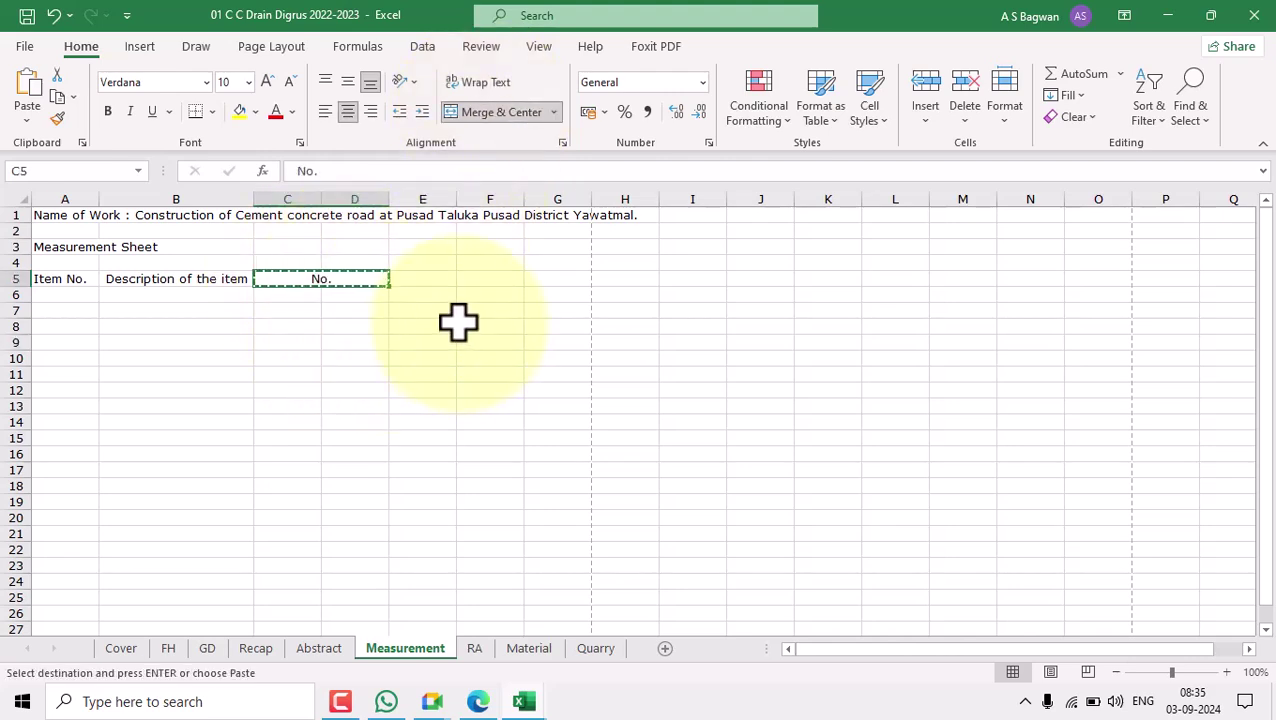
left_click(421, 276)
key("ctrl+v")
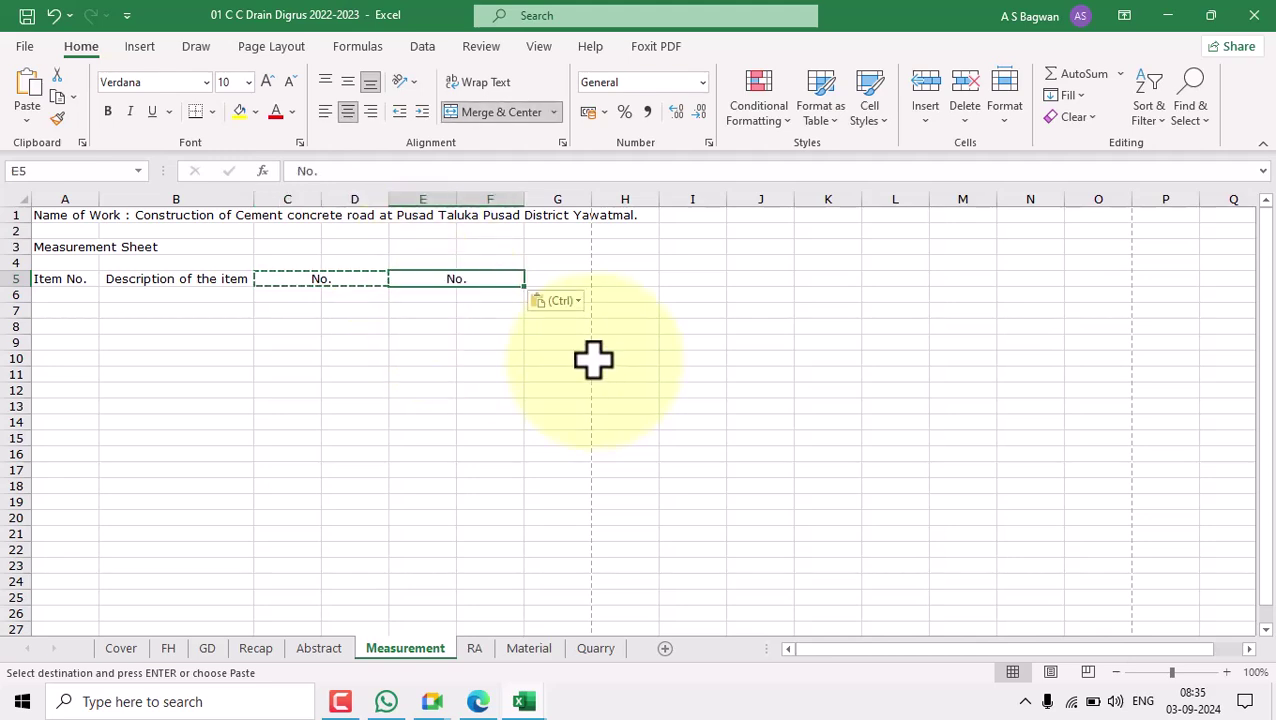
left_click(567, 278)
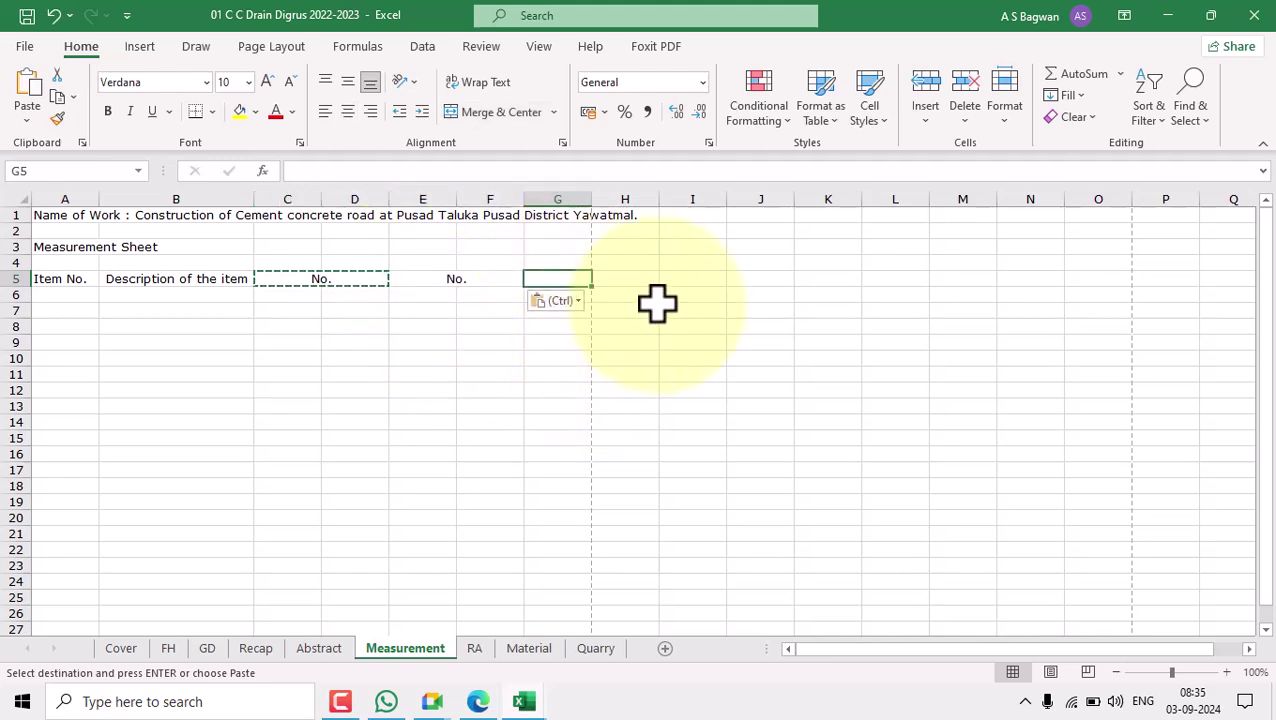
key("ctrl+v")
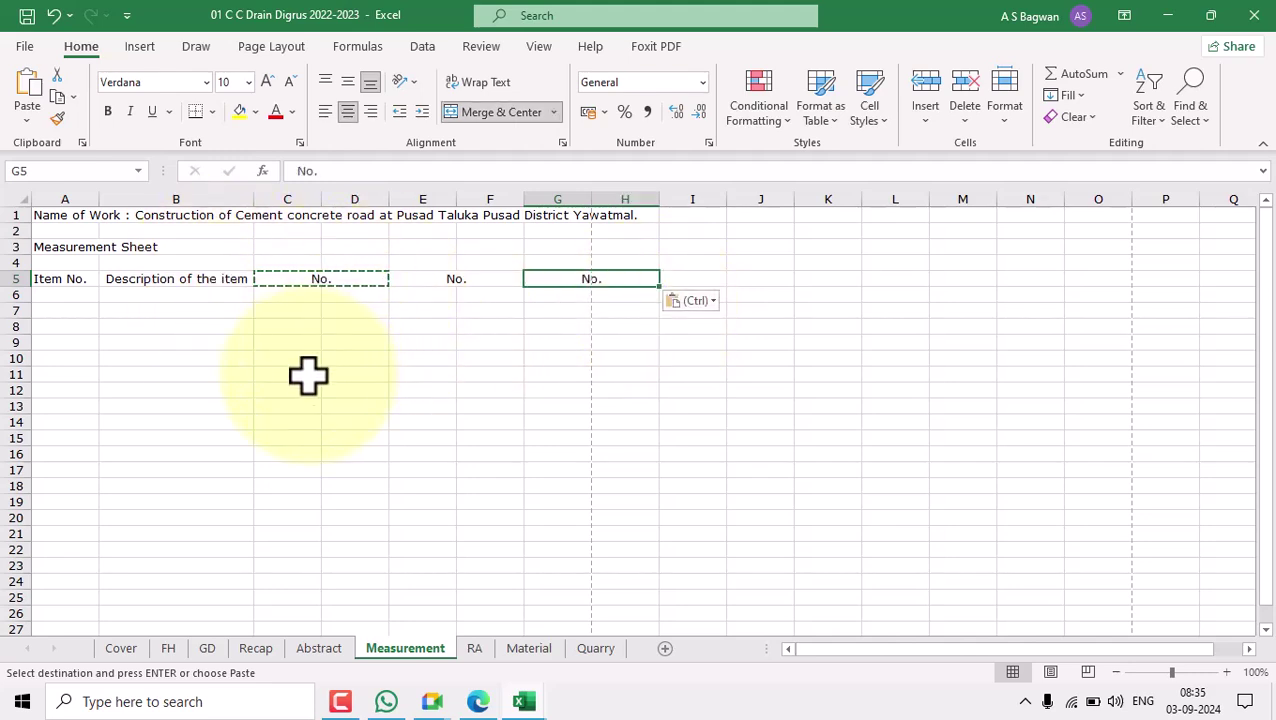
key("Escape")
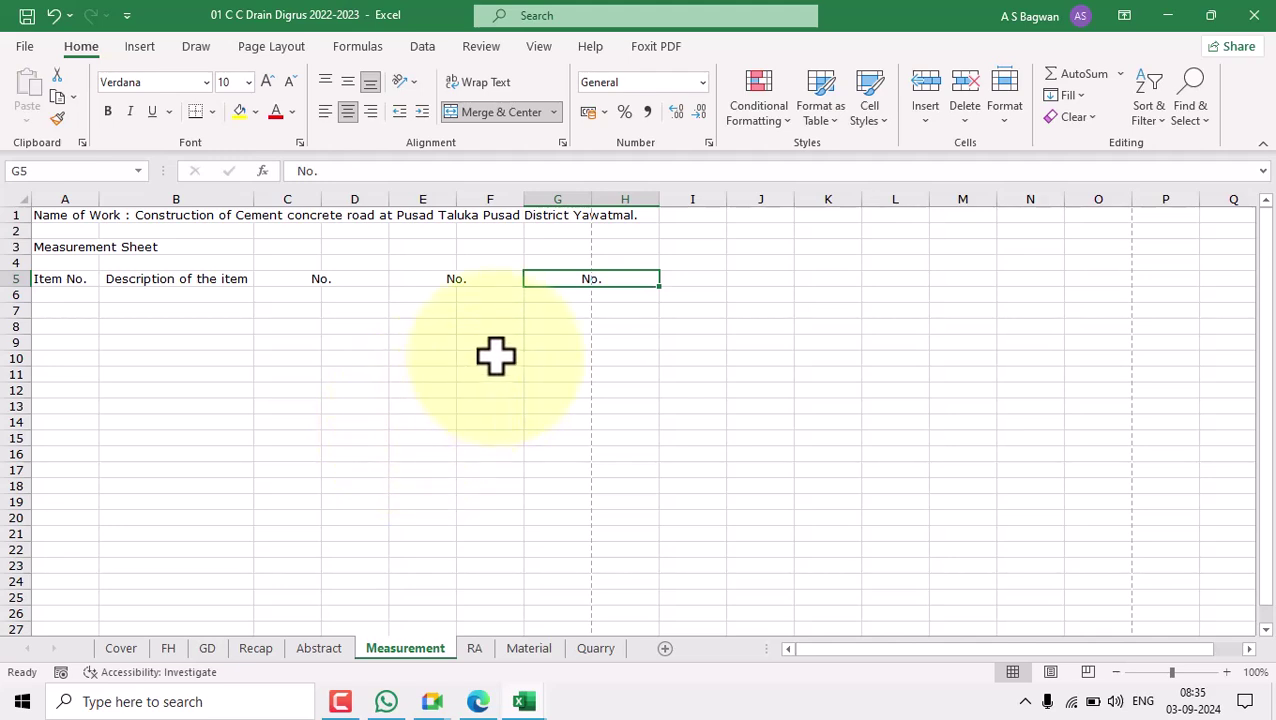
Replace the heading in merged cell G5:H5 with "Length".
left_click(494, 357)
left_click(587, 280)
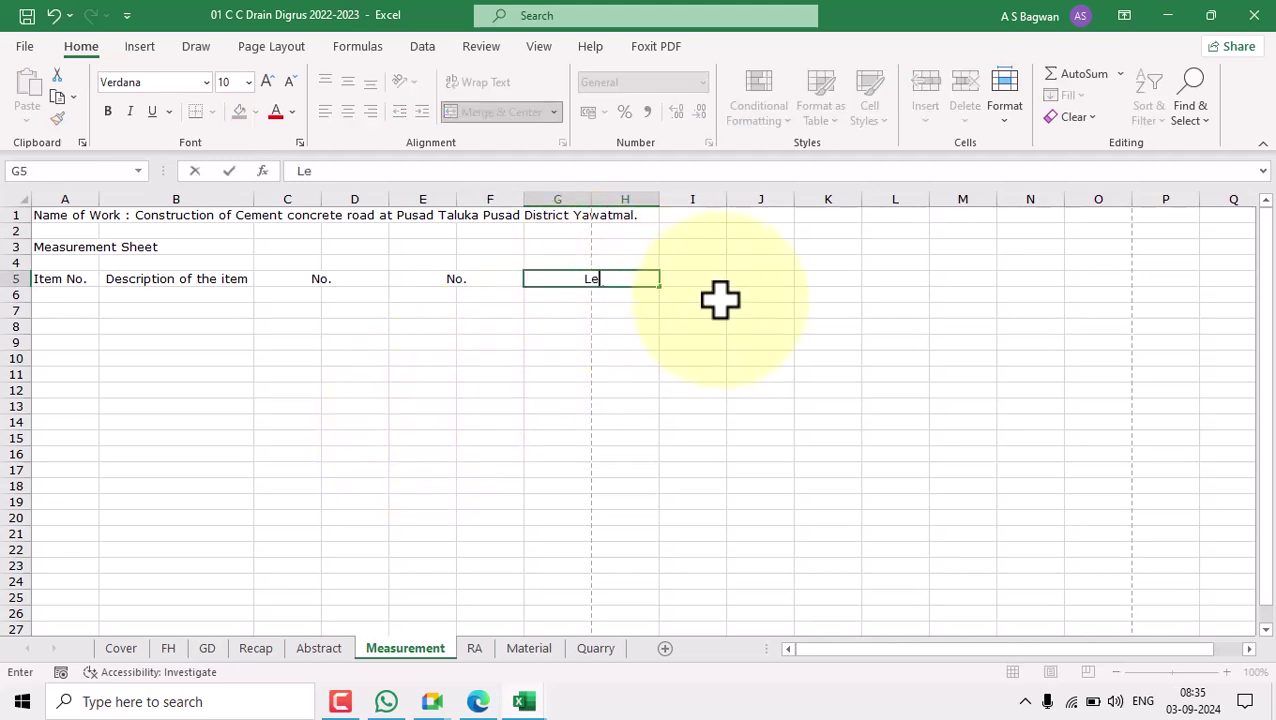
key("Tab")
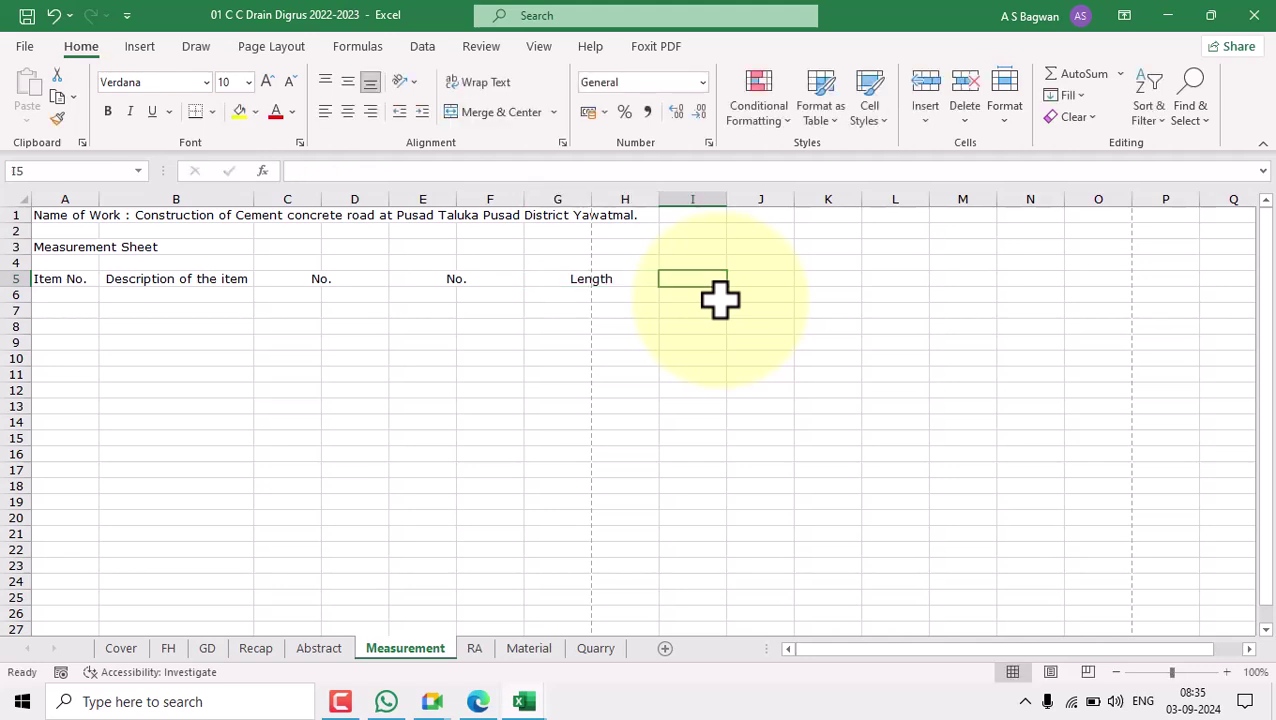
Copy the merged "Length" heading into the adjacent cells I5:J5.
left_click(620, 282)
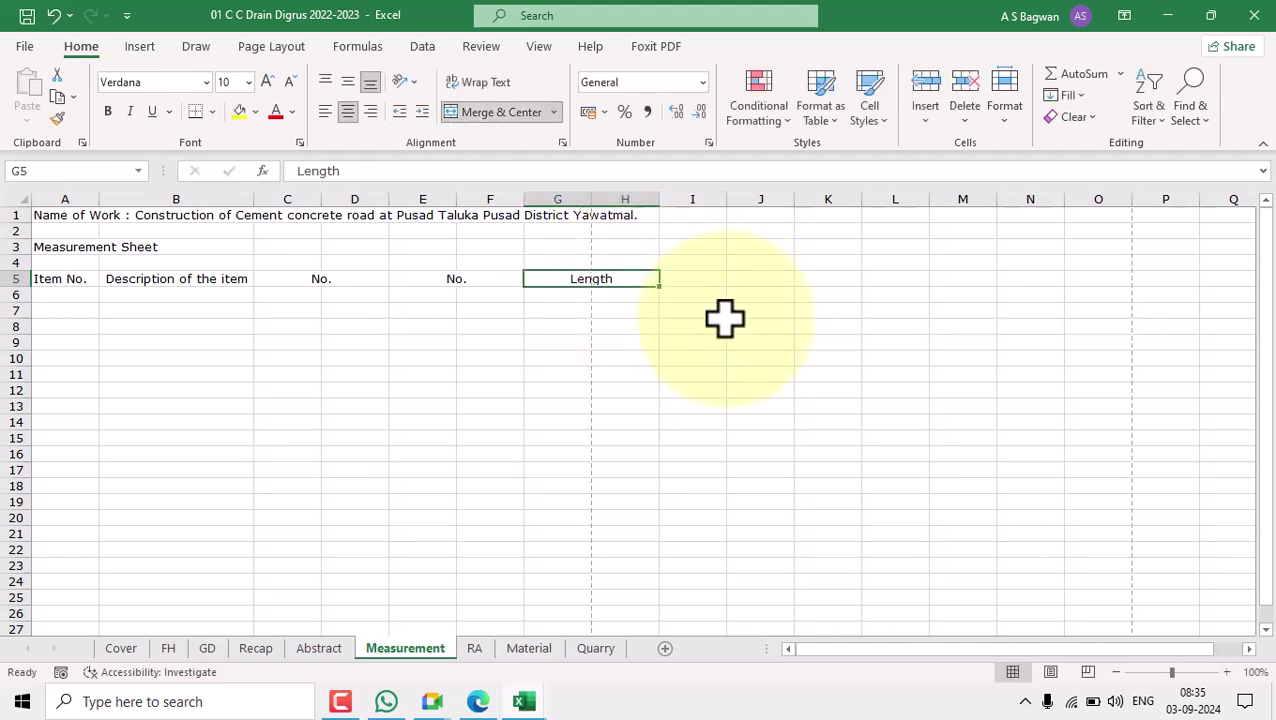
key("ctrl+c")
left_click(692, 279)
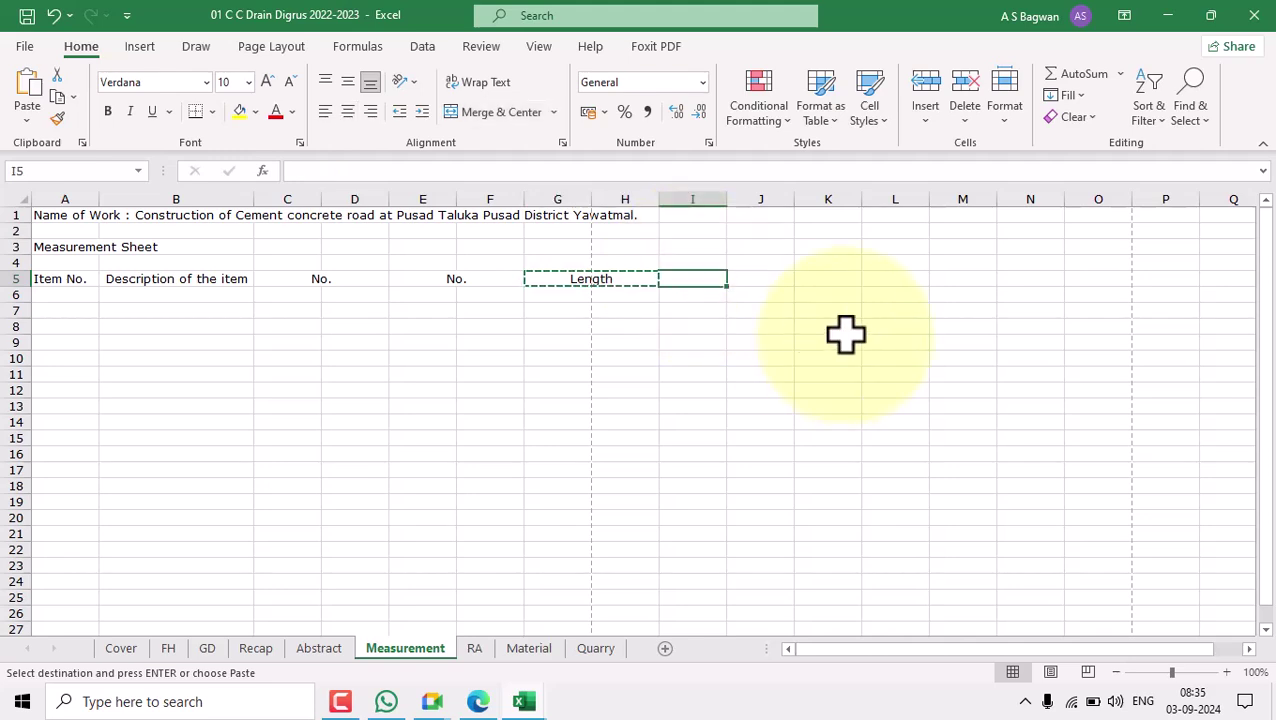
key("ctrl+v")
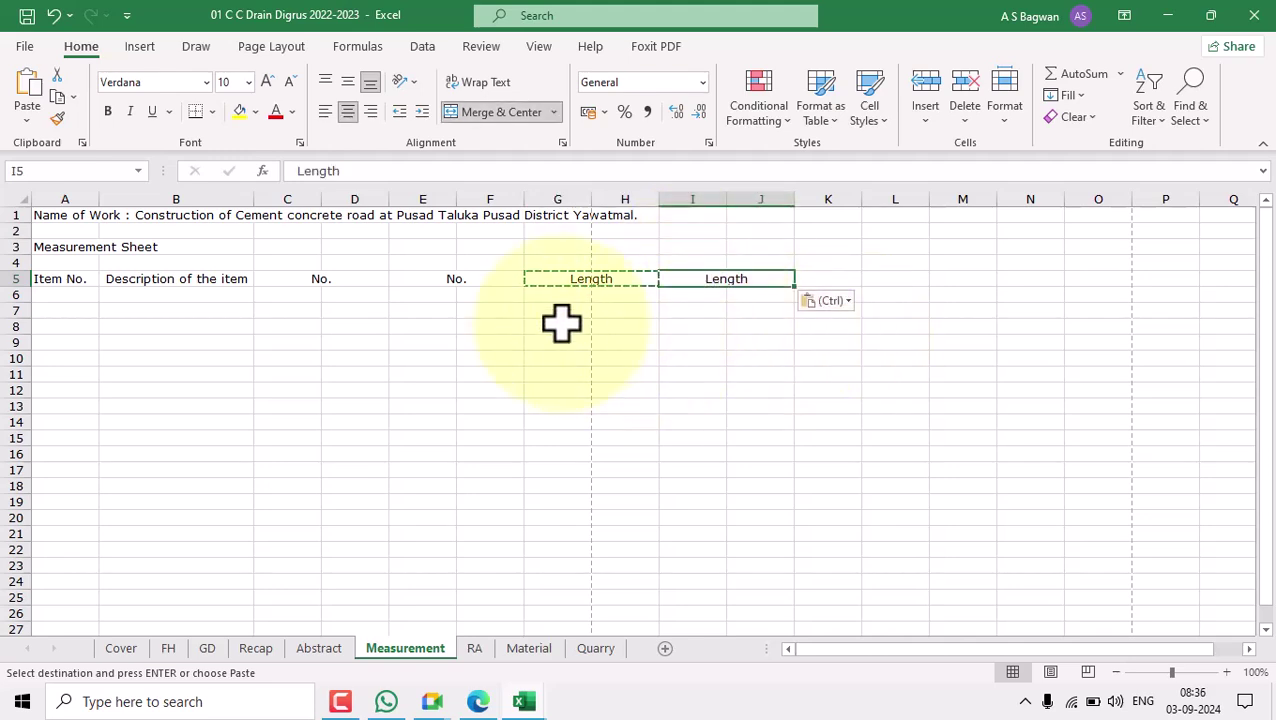
key("Escape")
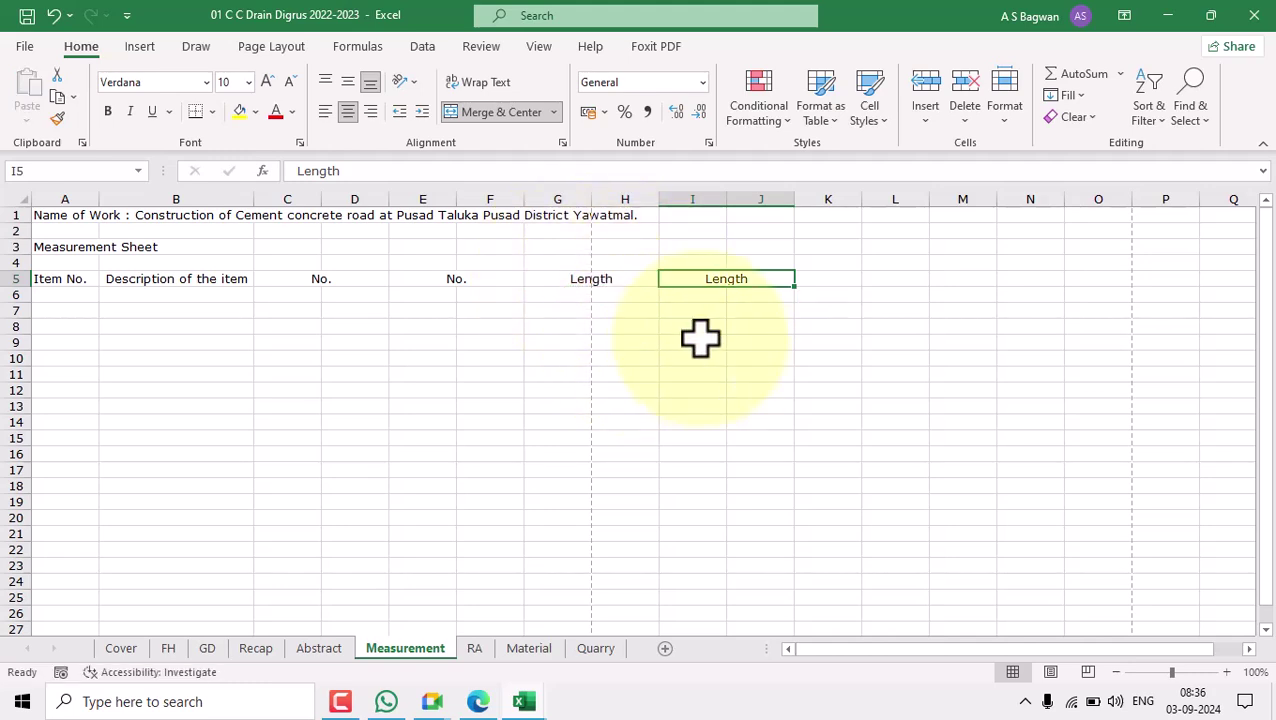
Replace the heading in merged cell I5:J5 with "B/W".
left_click(749, 338)
left_click(726, 281)
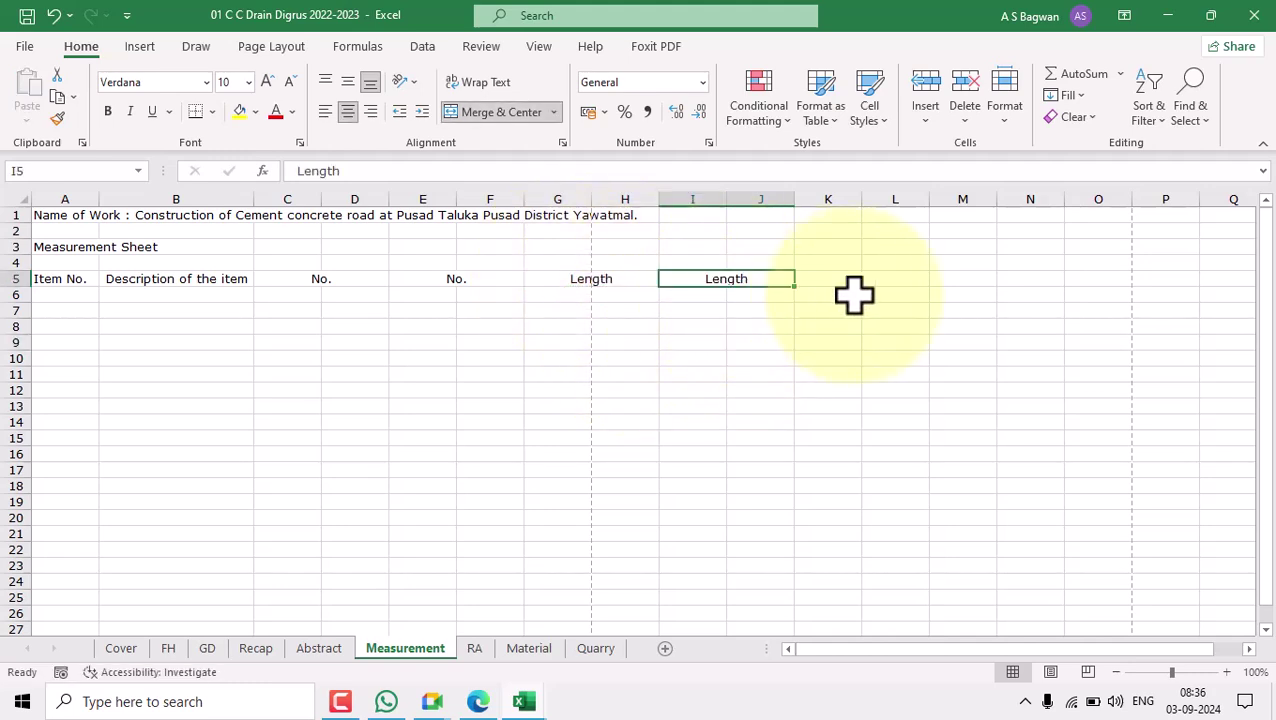
type("B")
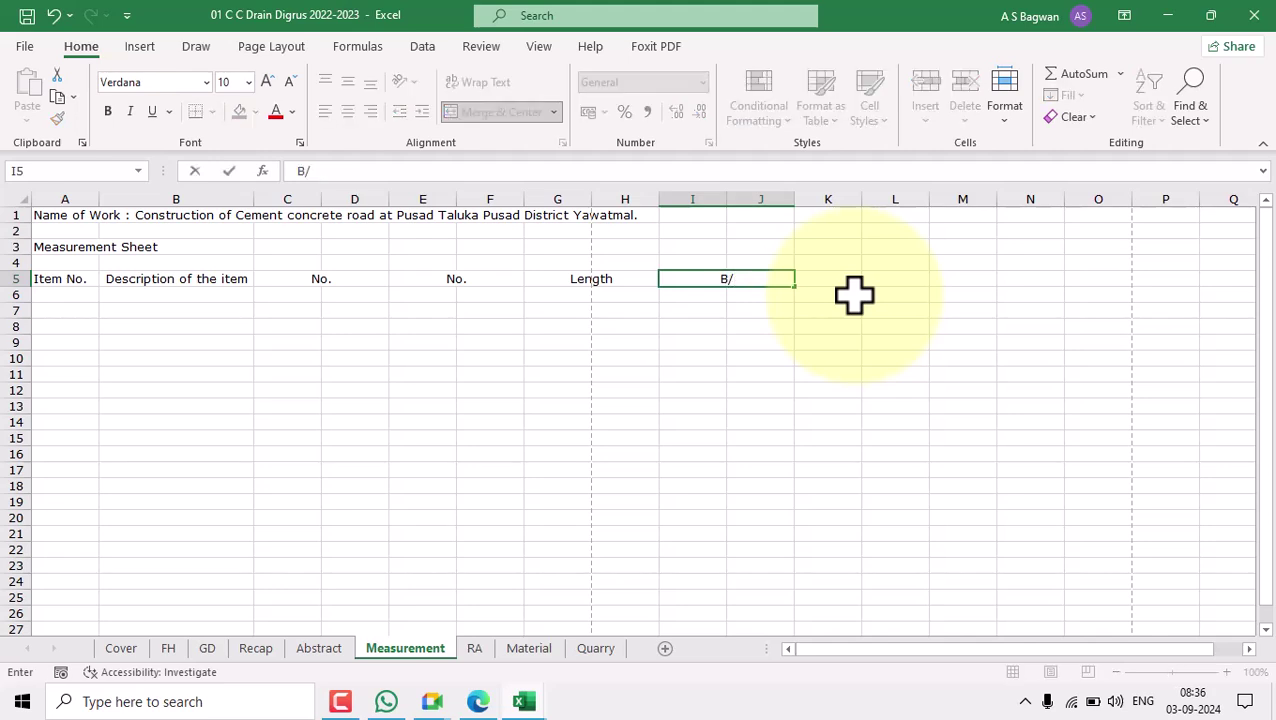
type("/W")
left_click(625, 378)
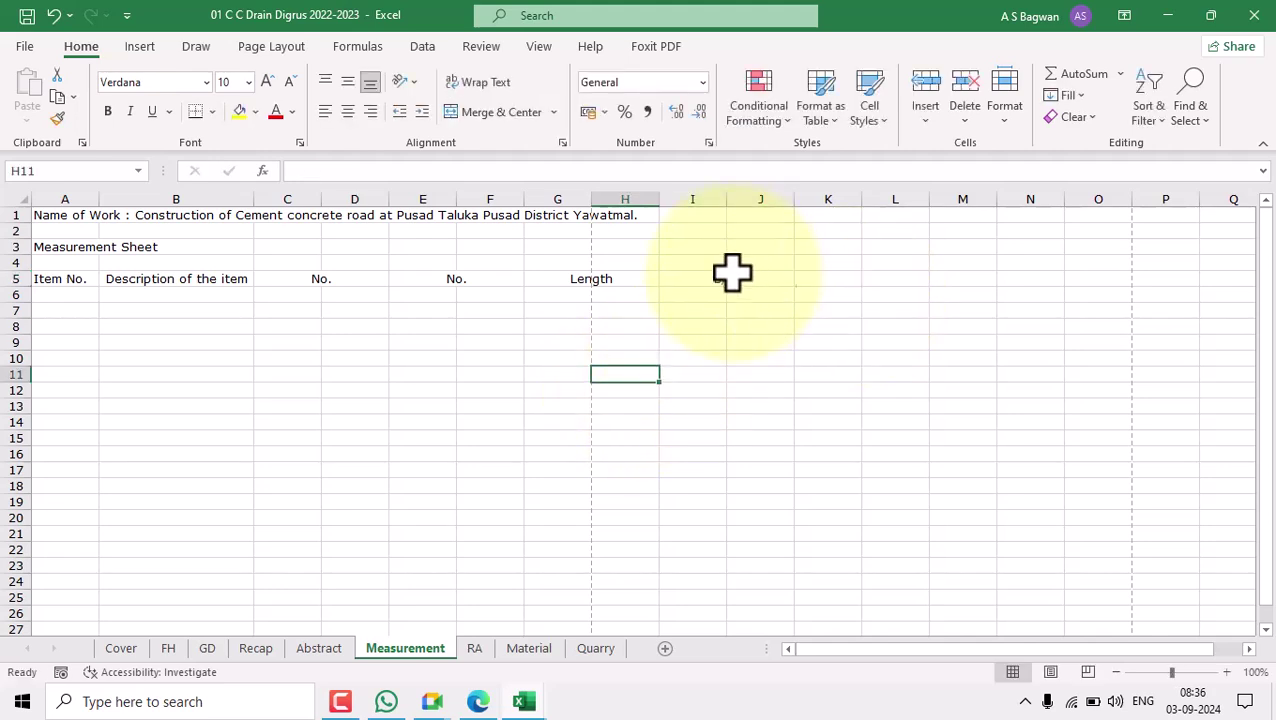
Copy the merged "B/W" heading into the adjacent cells K5:L5.
left_click(732, 278)
key("ctrl+c")
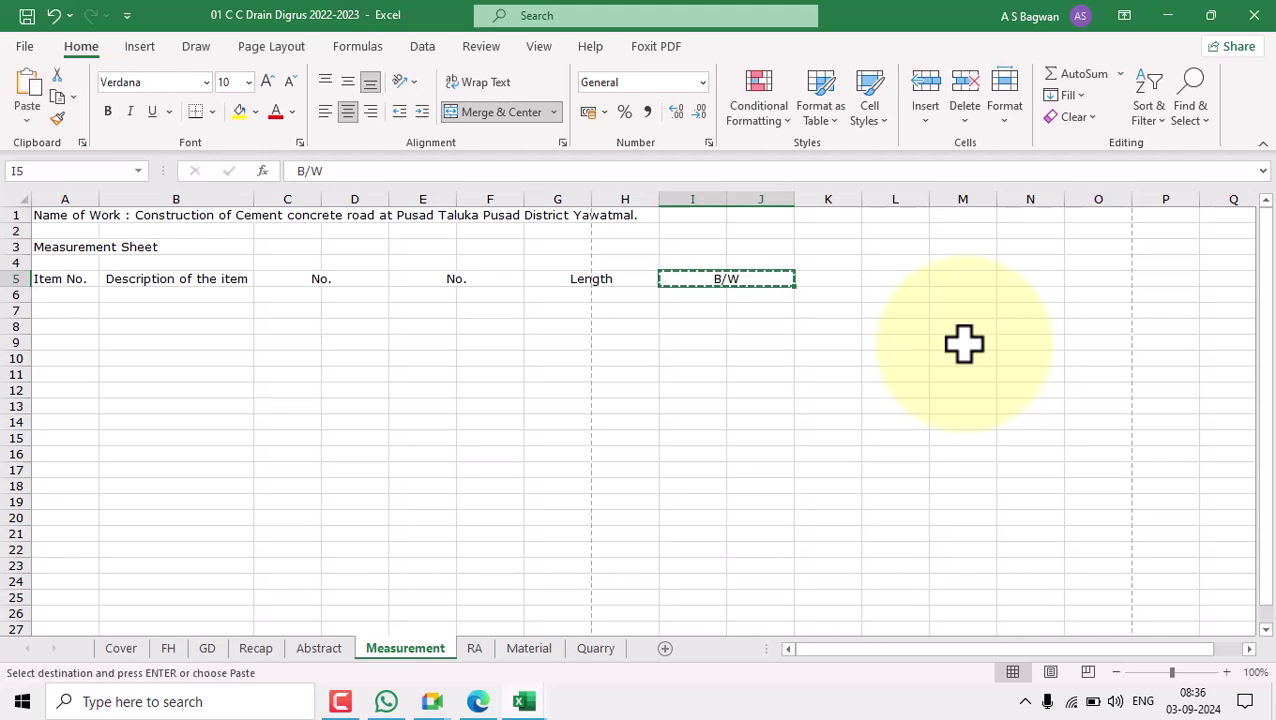
left_click(831, 280)
key("ctrl+v")
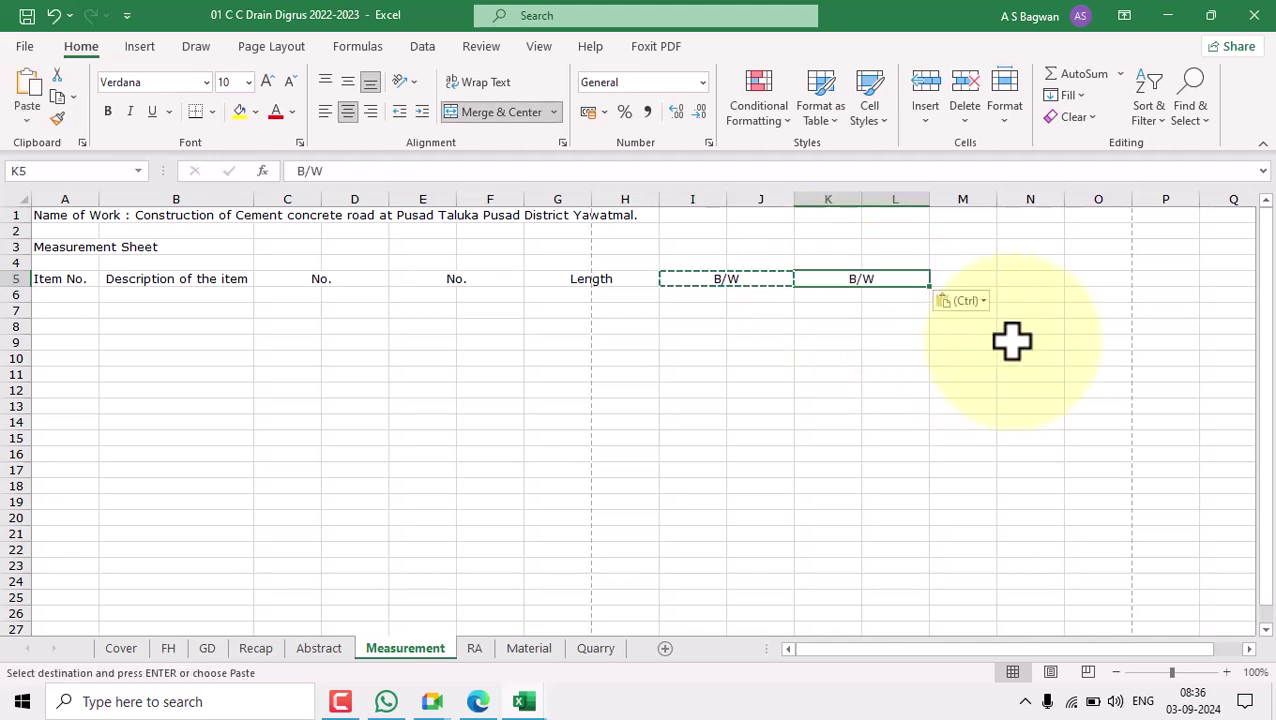
key("Escape")
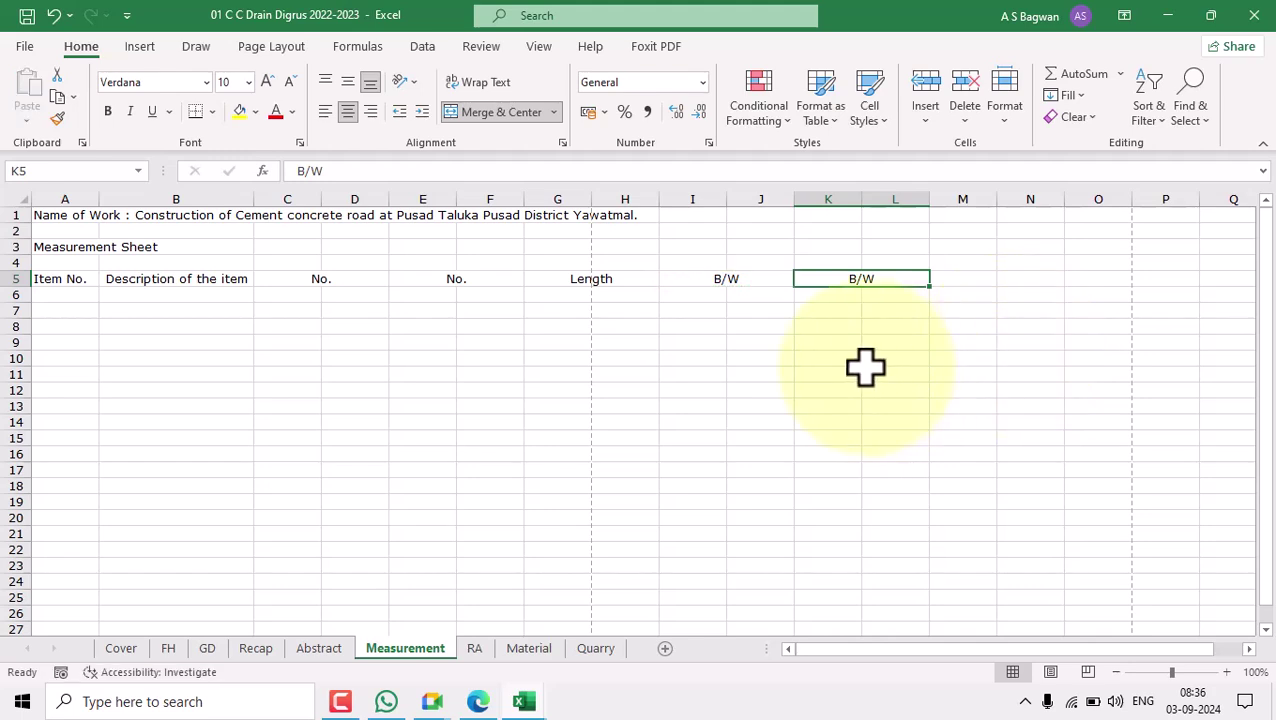
Change the heading in K5 to D/H and add the heading Quantity in M5.
key("Delete")
left_click(866, 372)
left_click(860, 278)
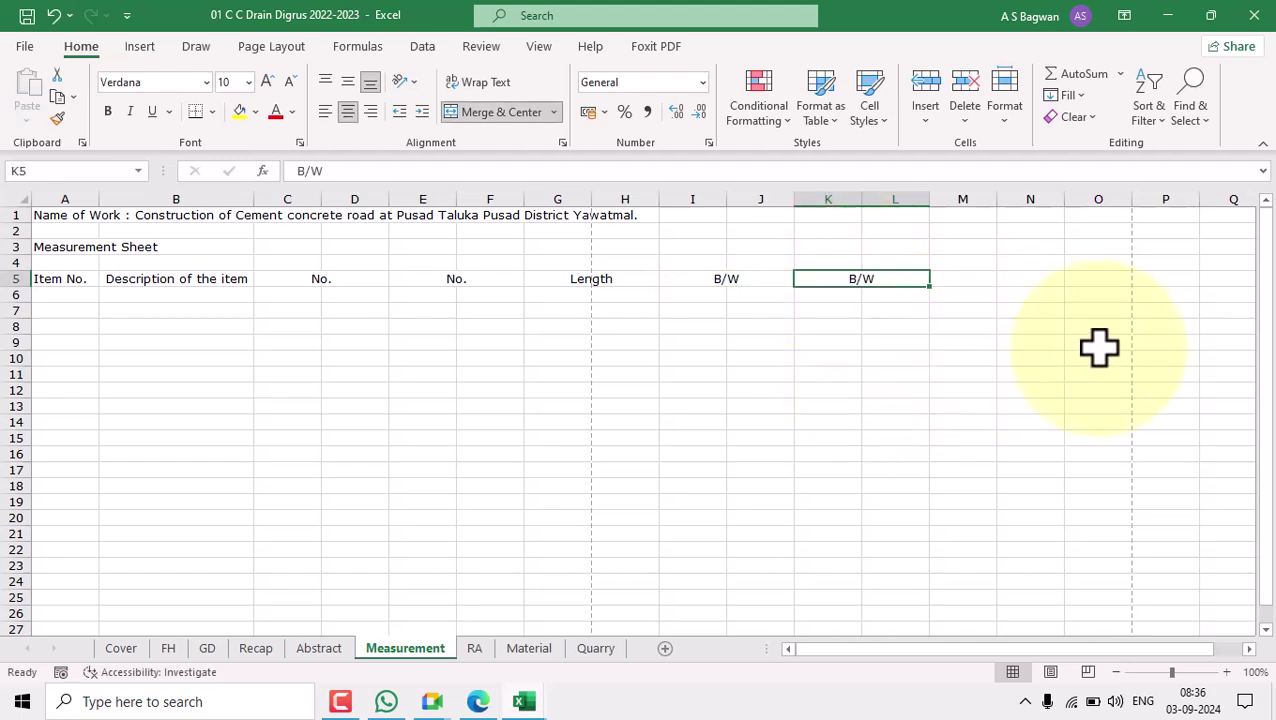
type("D/H")
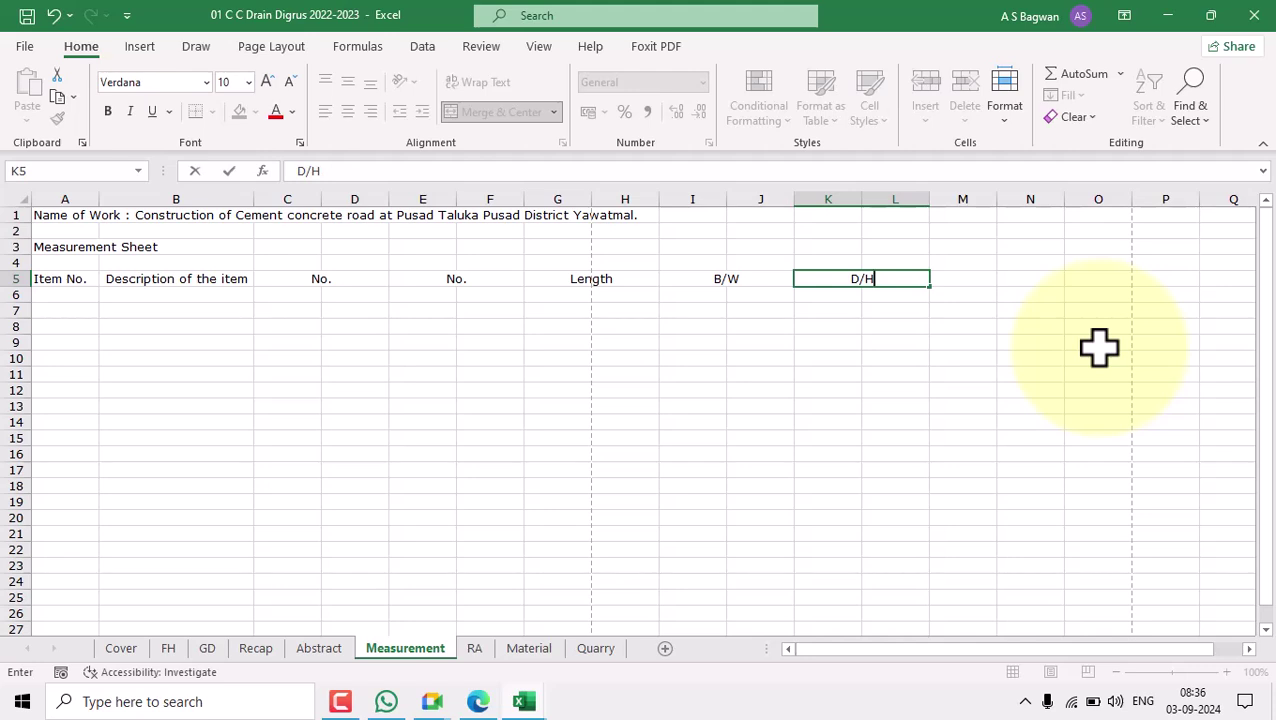
key("Tab")
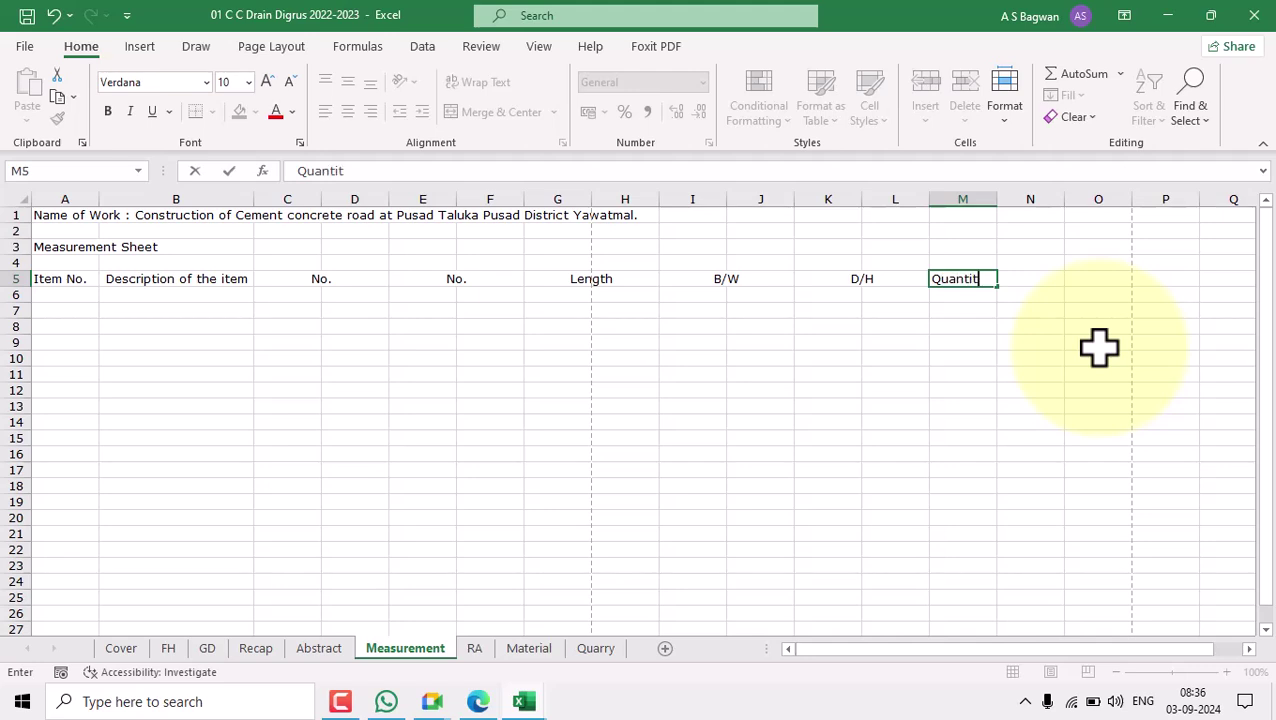
left_click(440, 407)
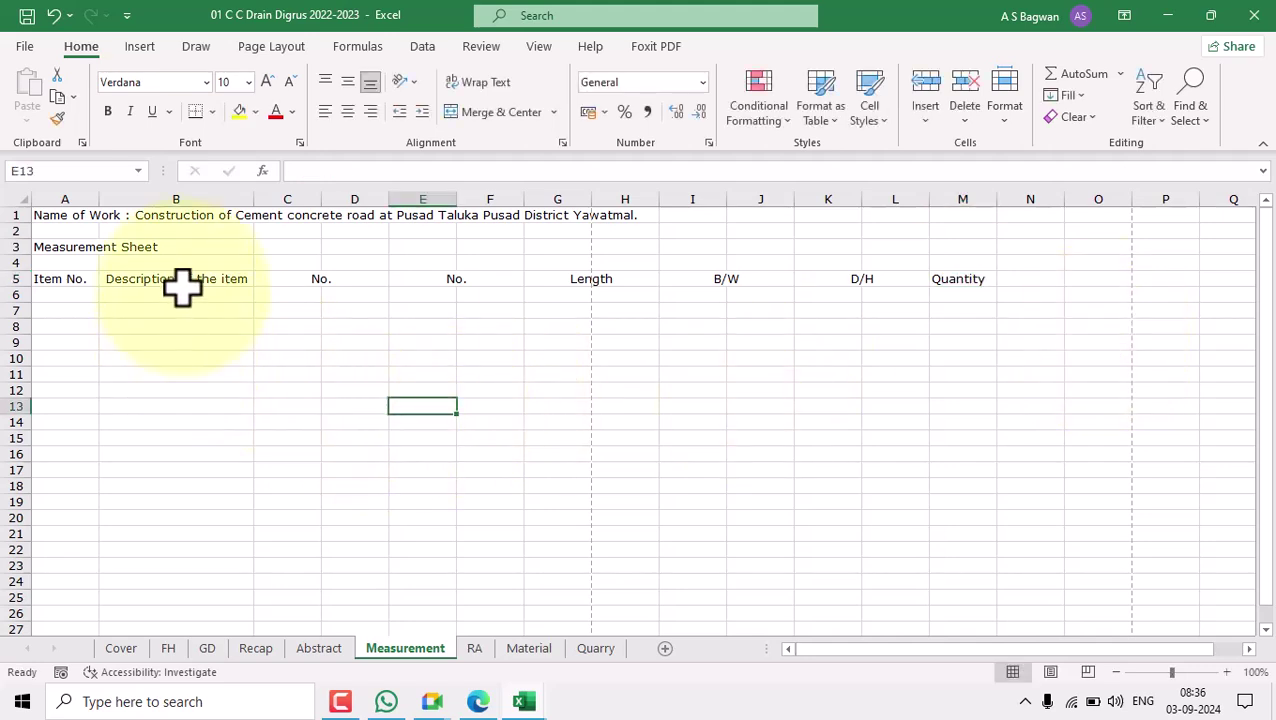
Adjust the widths of the description column B and the quantity column M to fit their headings.
left_click_drag(253, 198, 344, 205)
left_click(253, 342)
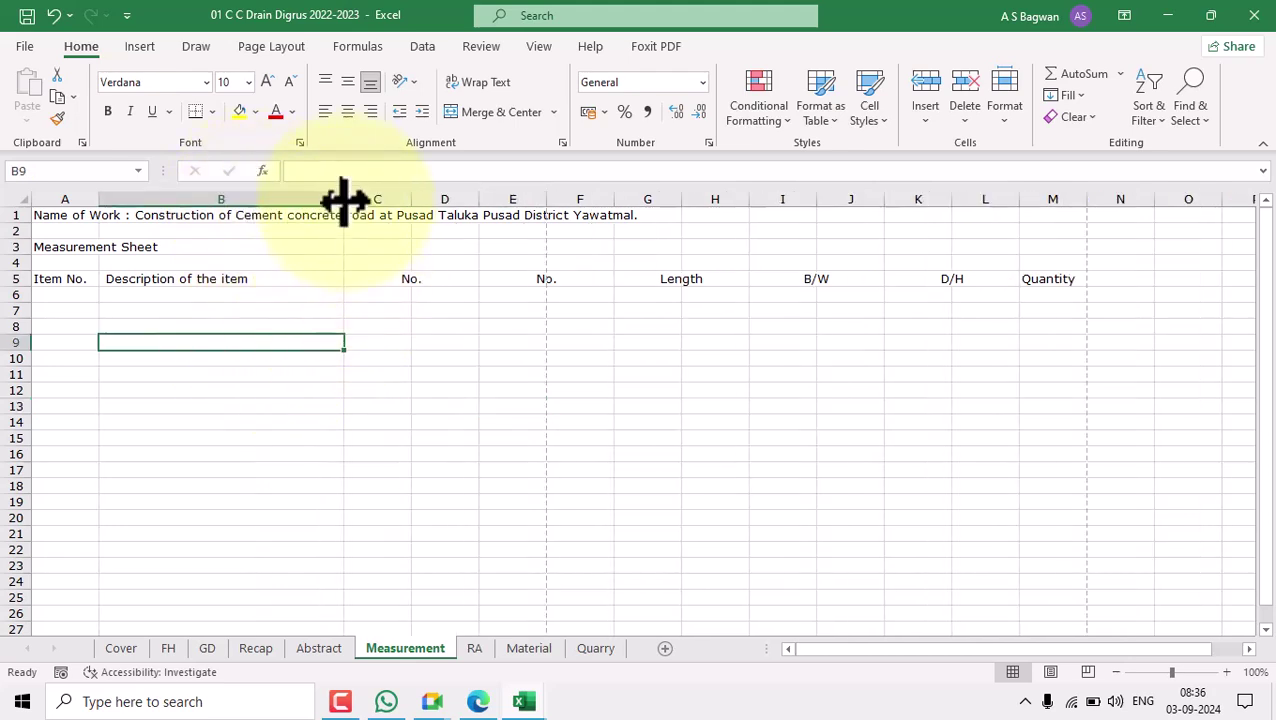
left_click_drag(343, 197, 975, 340)
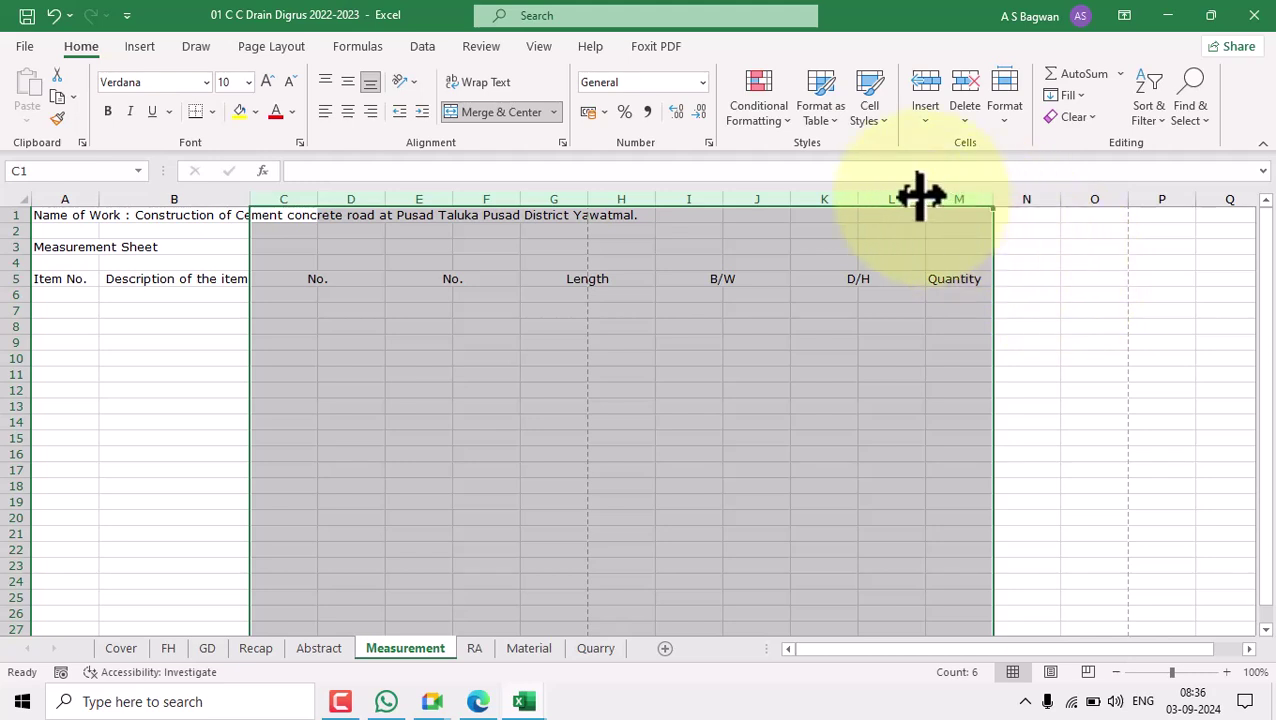
left_click(722, 197)
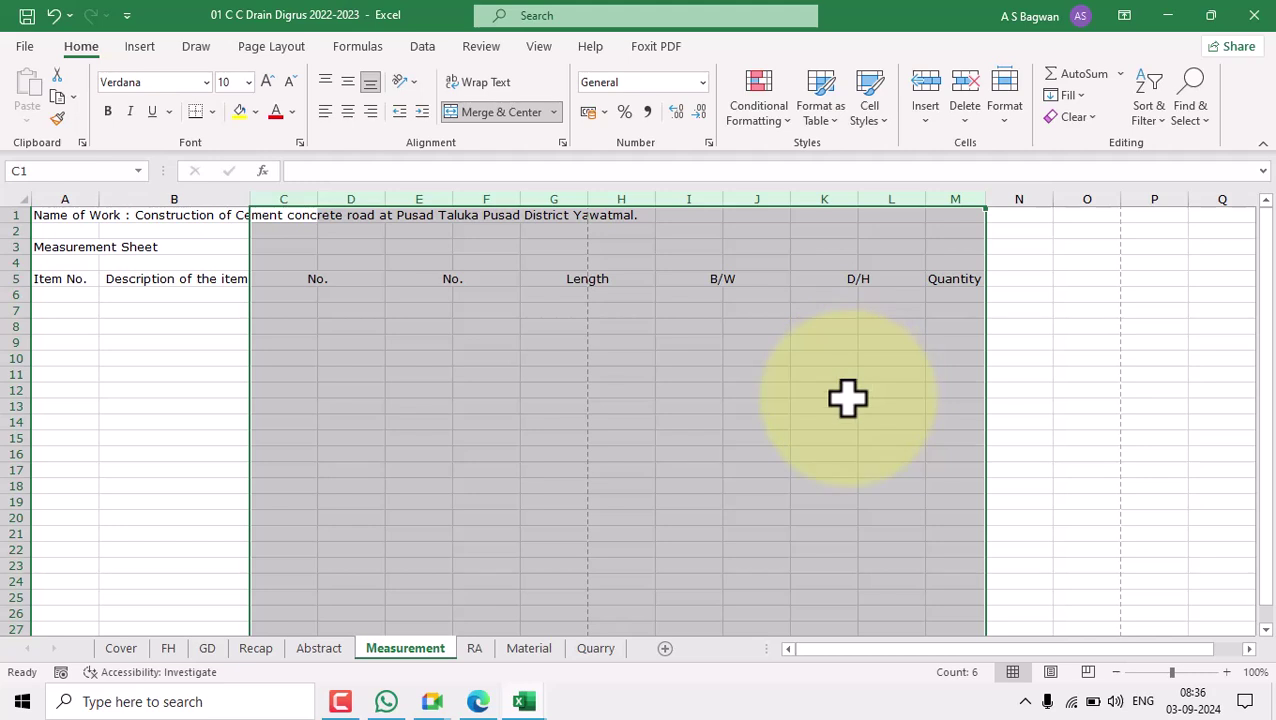
left_click(822, 468)
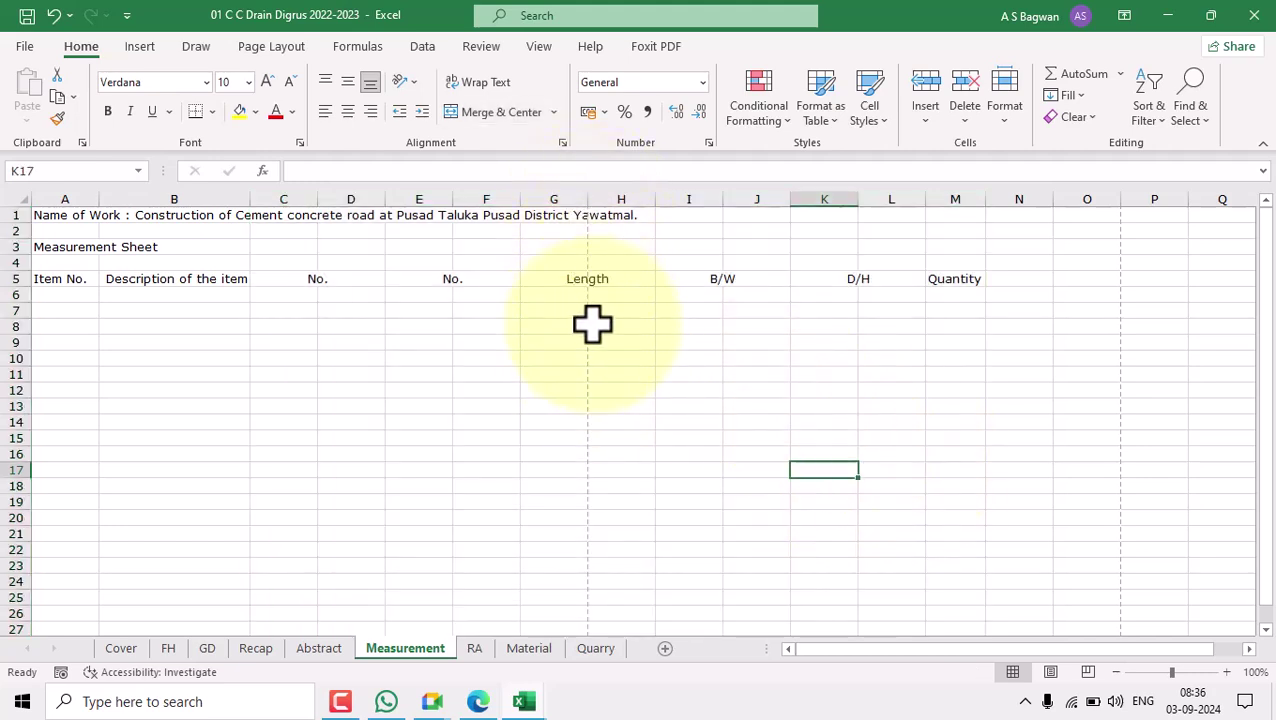
Enter item number 1 in A7 under the Item No. heading.
scroll(592, 453, "down", 8)
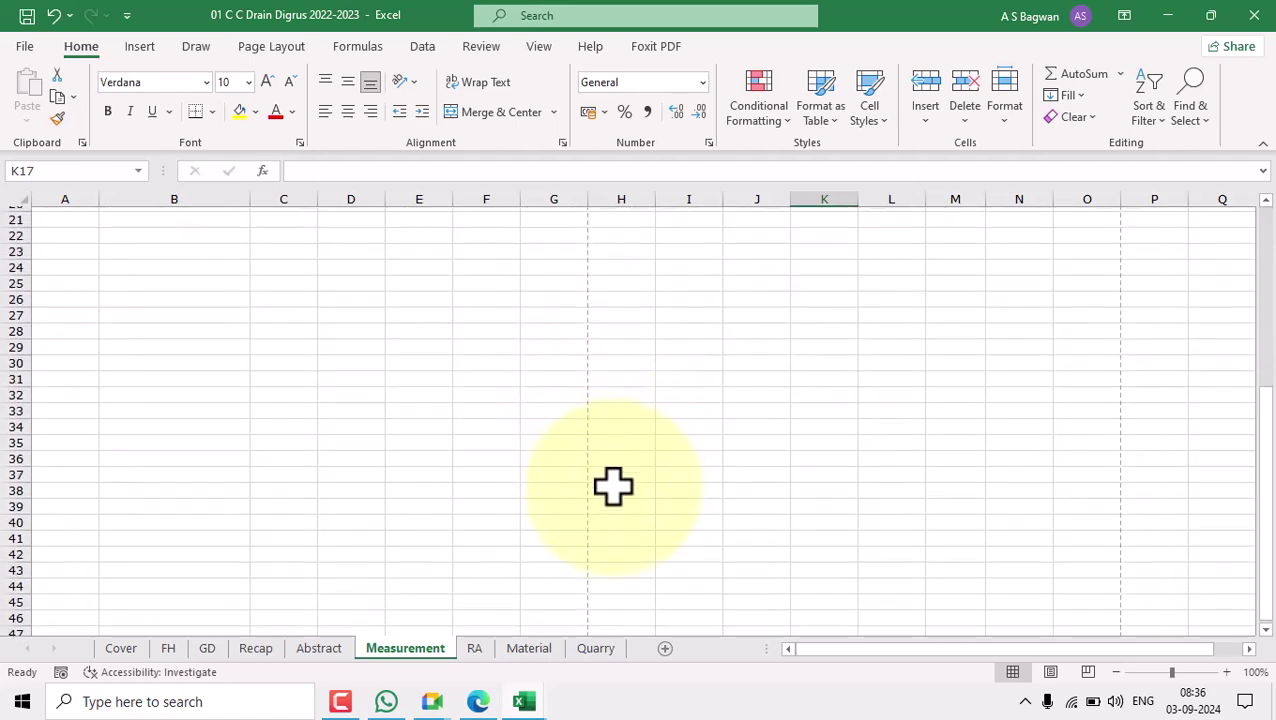
scroll(610, 488, "up", 3)
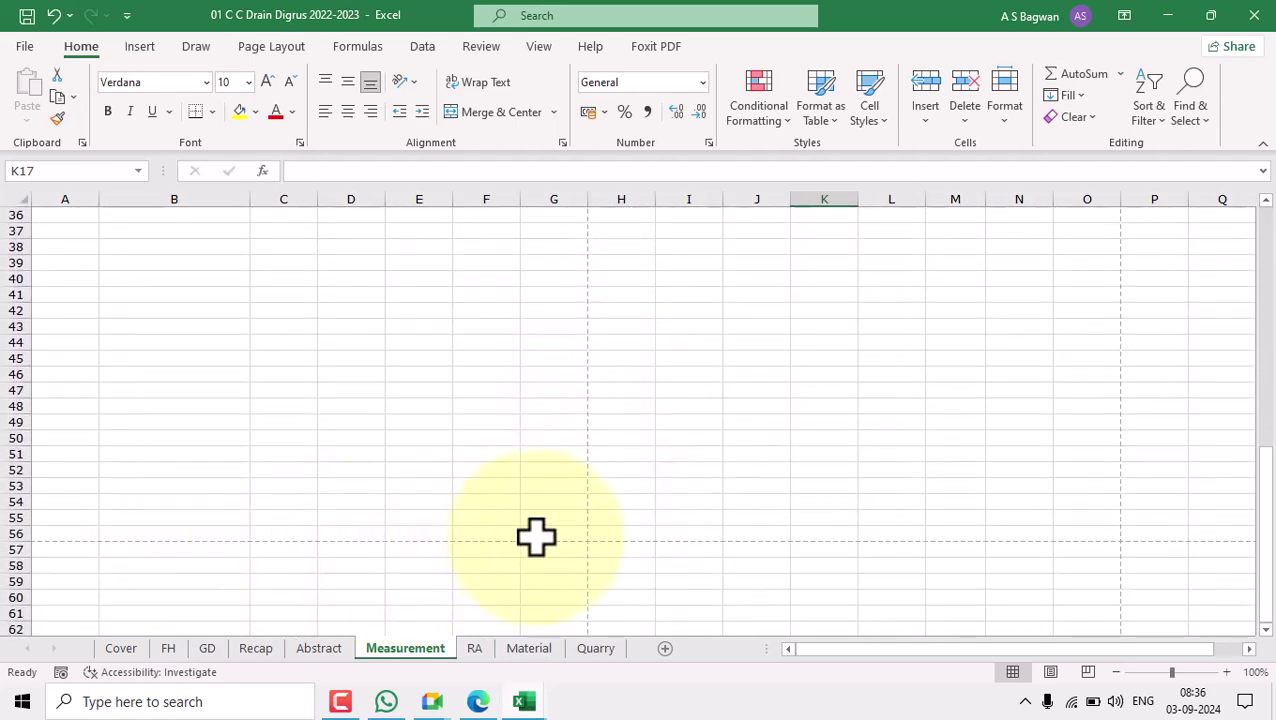
scroll(634, 420, "up", 5)
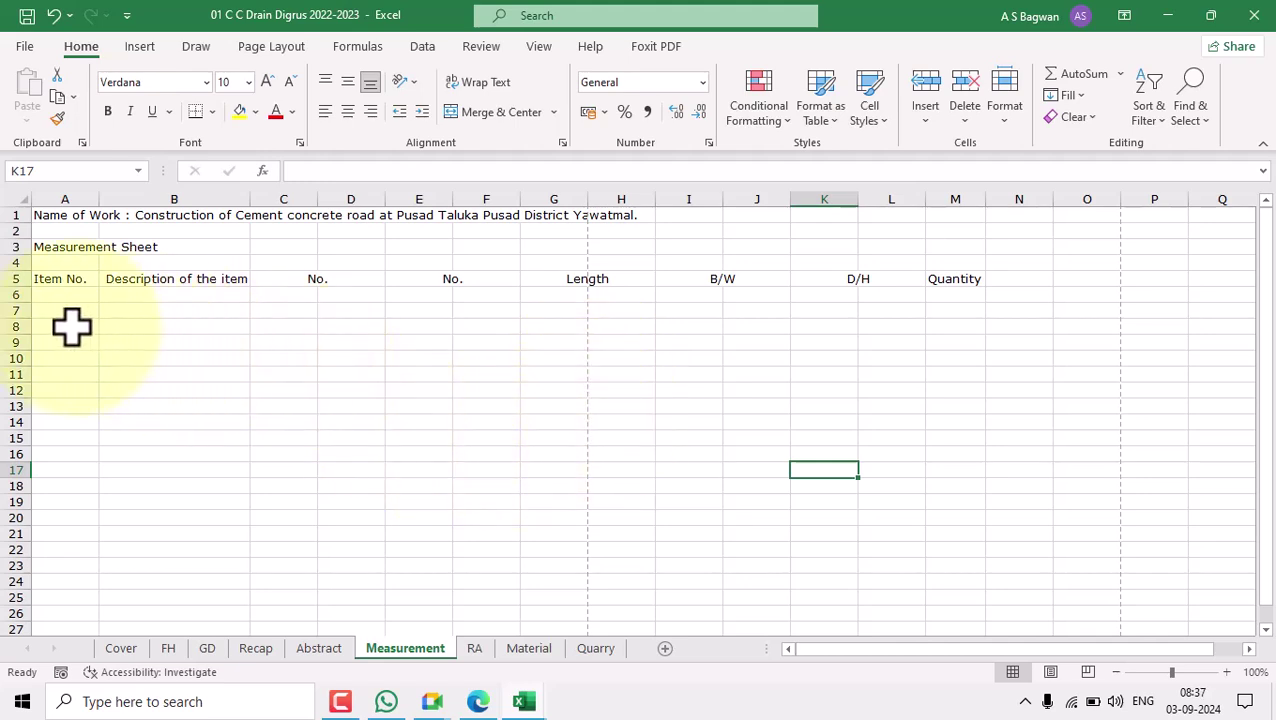
left_click(73, 294)
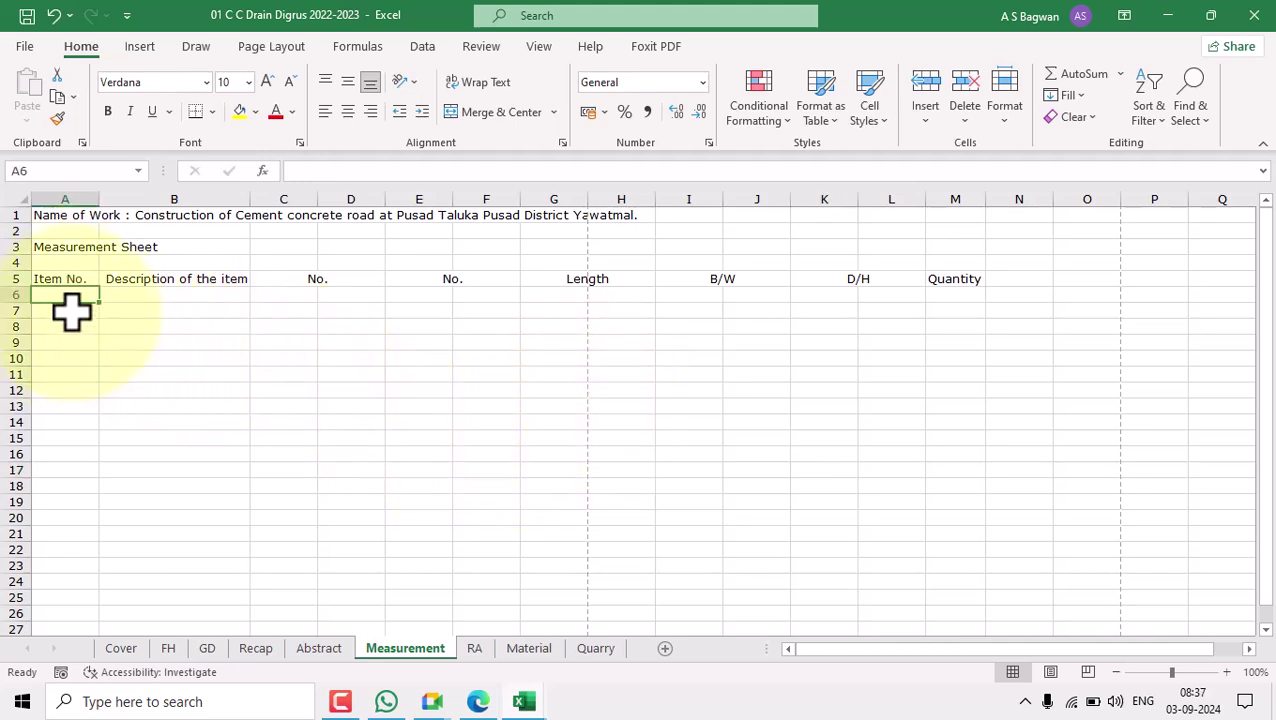
left_click(71, 312)
type("1")
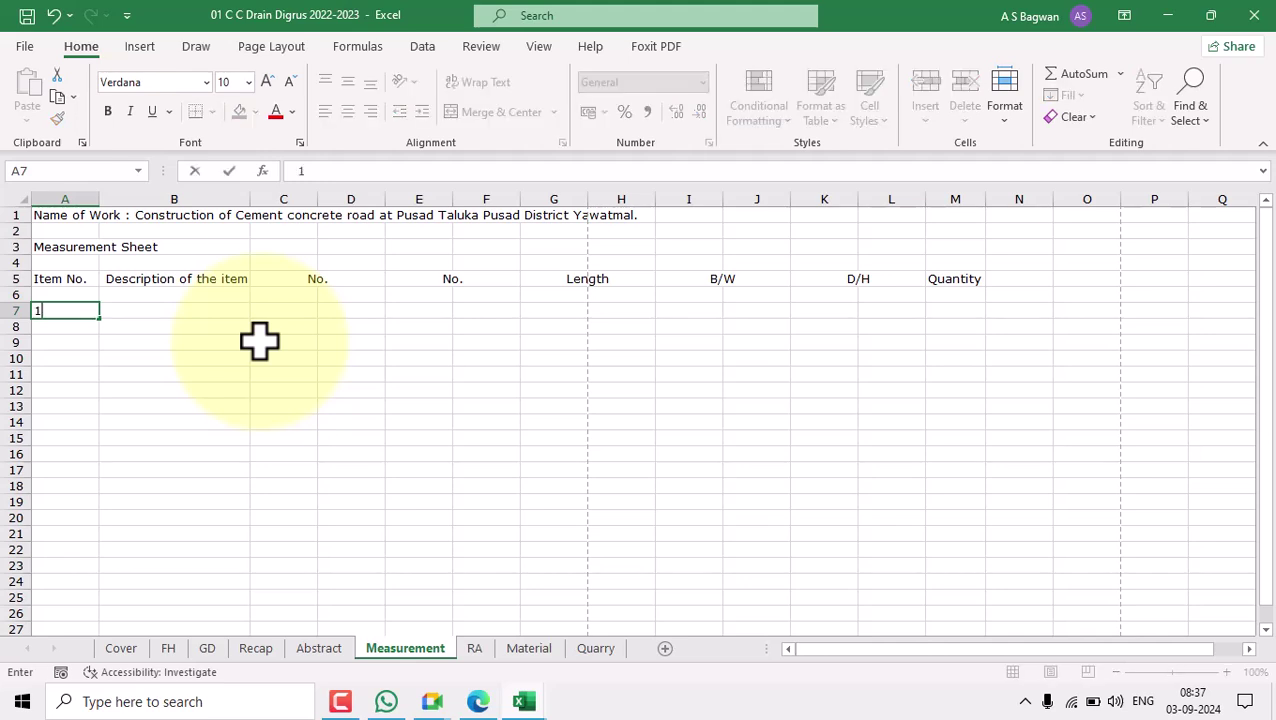
key("Tab")
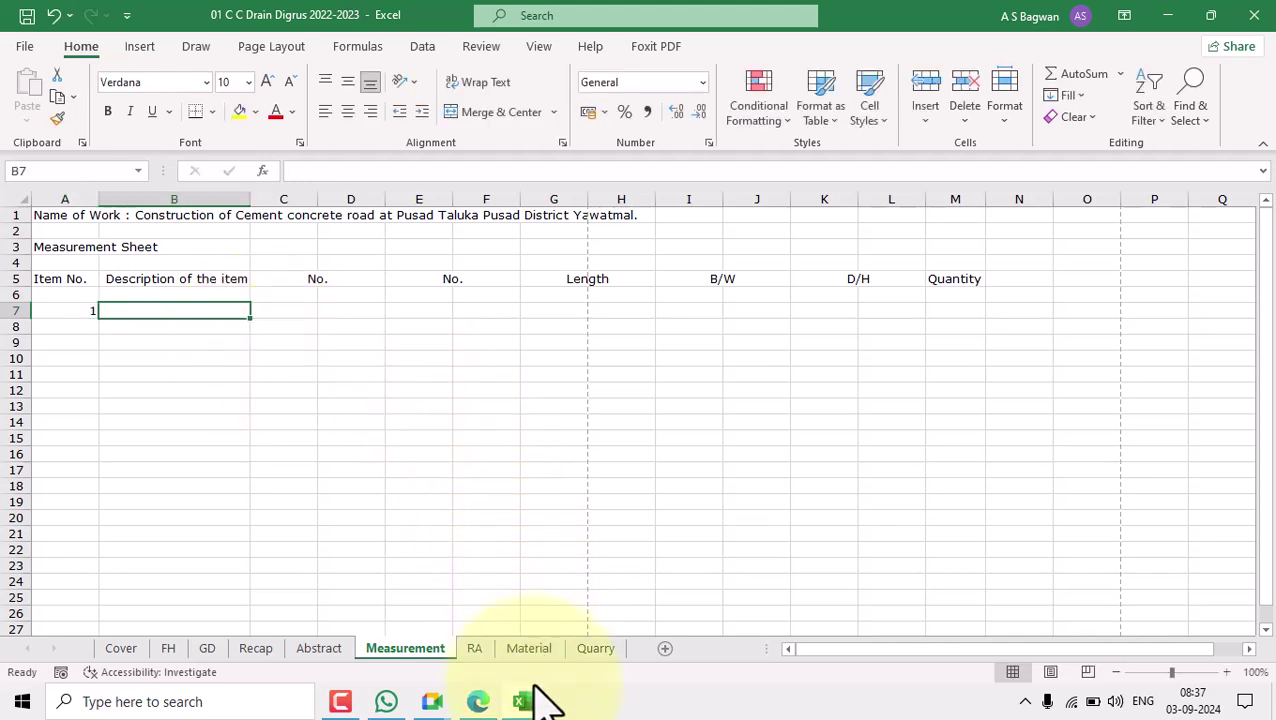
Switch to the SSR_2022-23 workbook and copy the full description text of the M-25 R.C.C. columns item in E882.
mouse_move(540, 703)
left_click(598, 635)
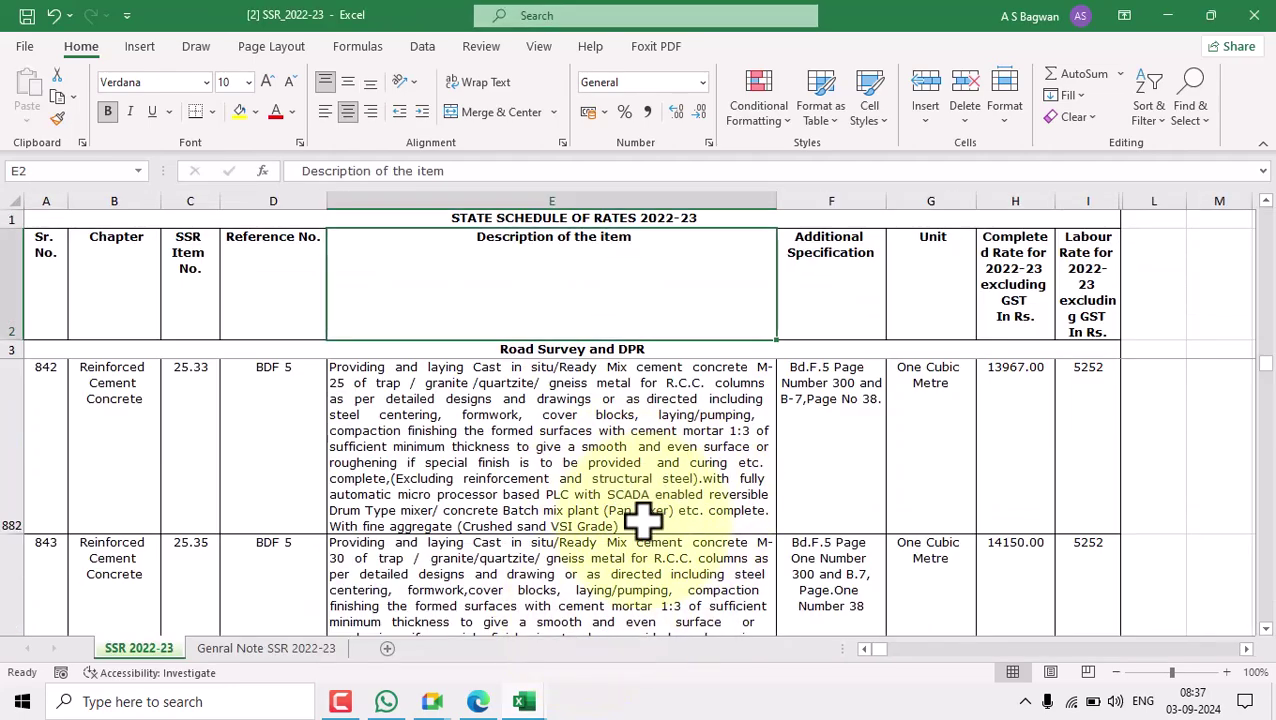
double_click(610, 498)
left_click_drag(595, 522, 330, 367)
key("ctrl+c")
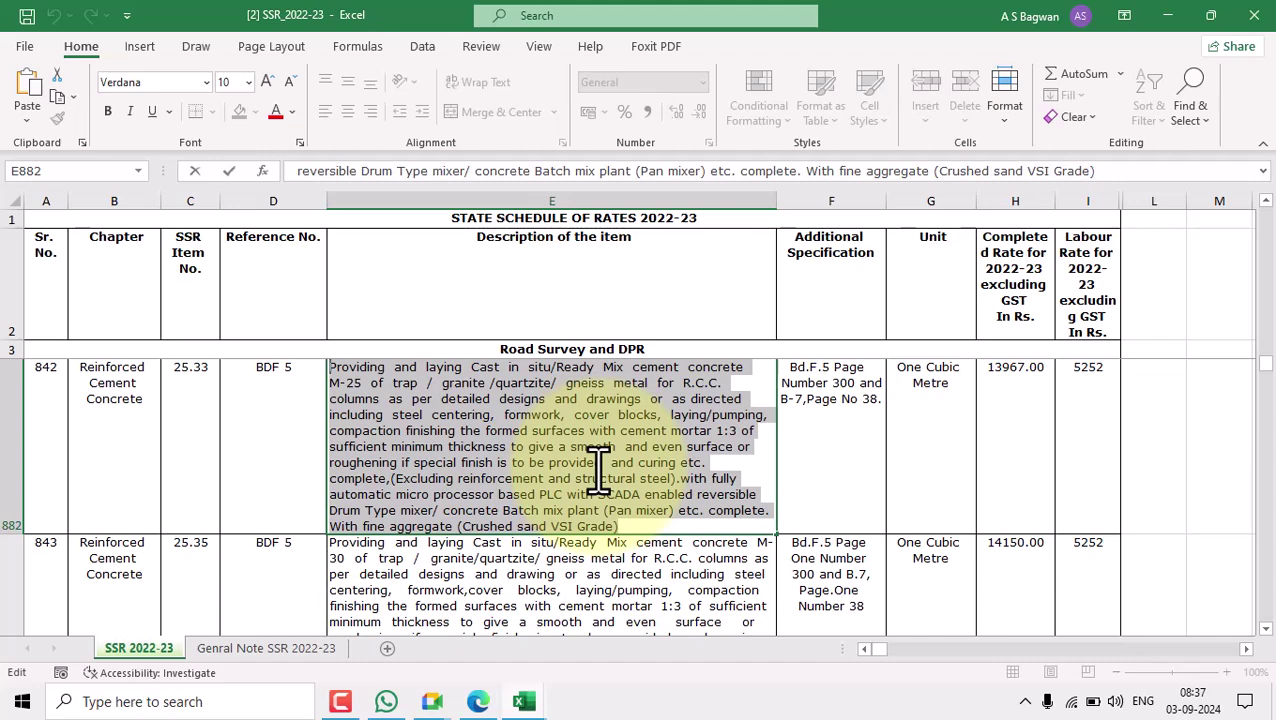
Return to the 01 C C Drain Digrus 2022-2023 workbook and paste the copied description into B7 of the Measurement sheet.
mouse_move(524, 703)
left_click(413, 607)
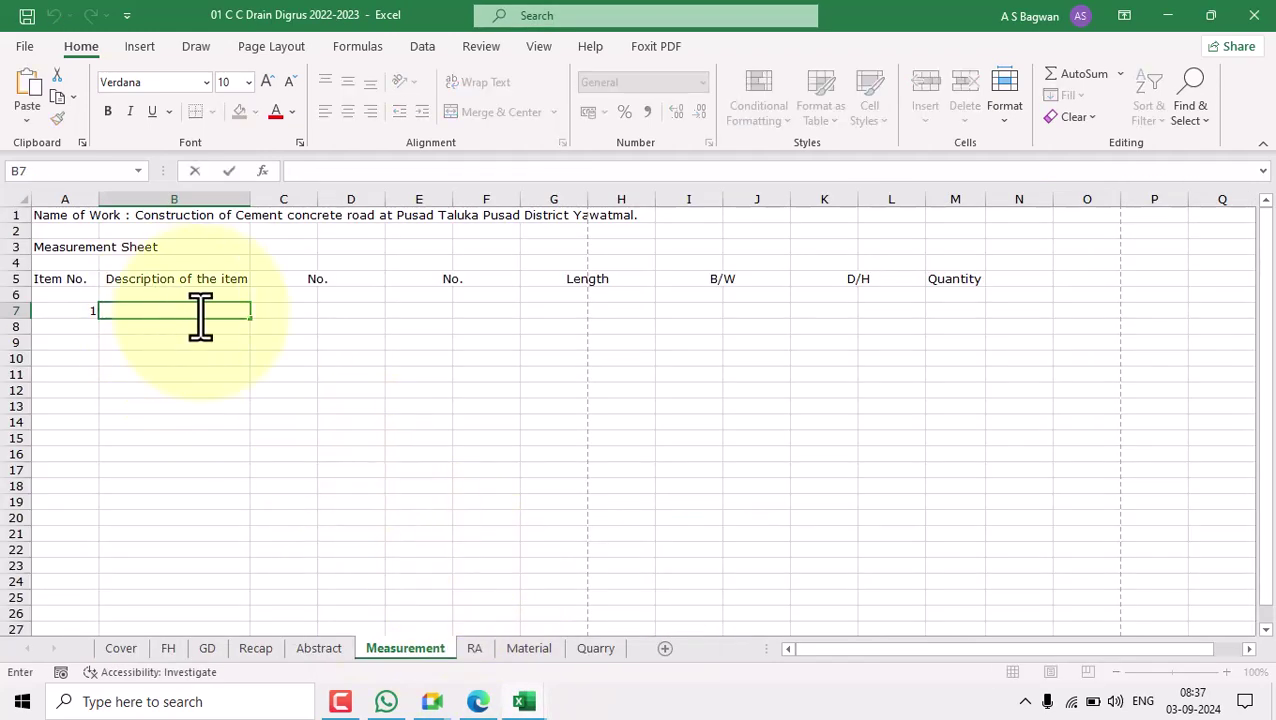
key("ctrl+v")
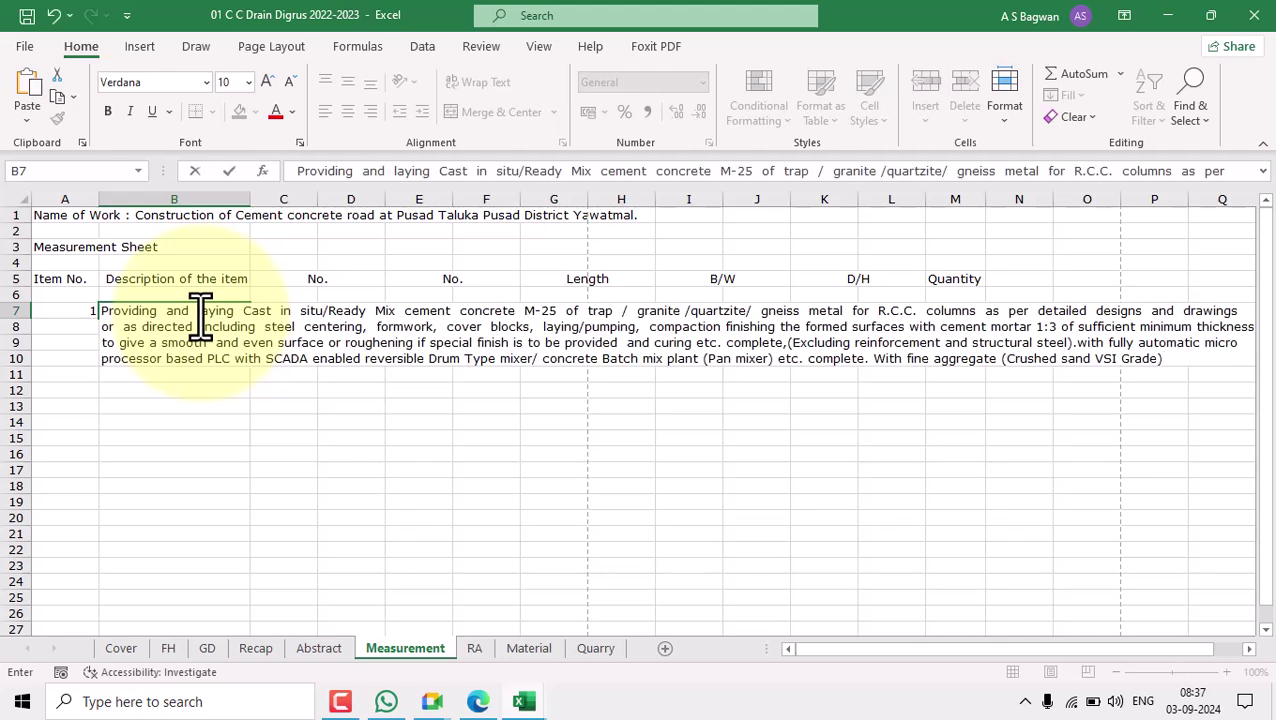
left_click(213, 455)
left_click(744, 441)
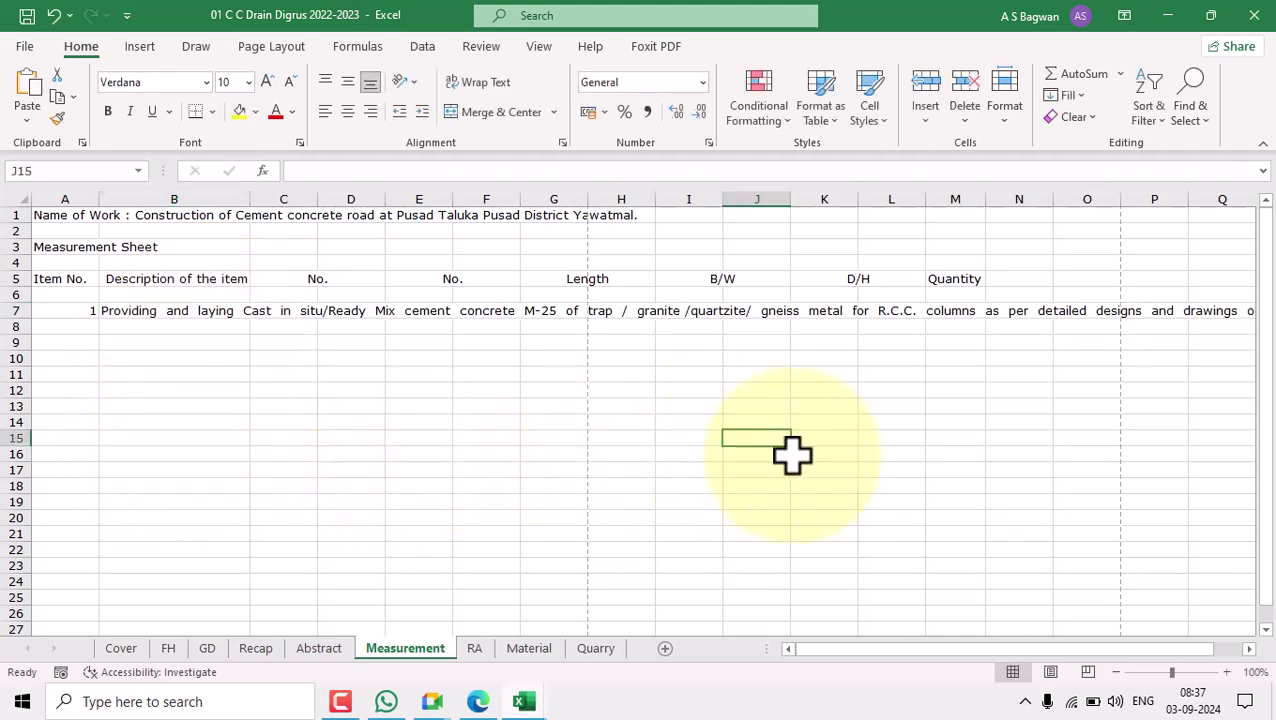
left_click(176, 315)
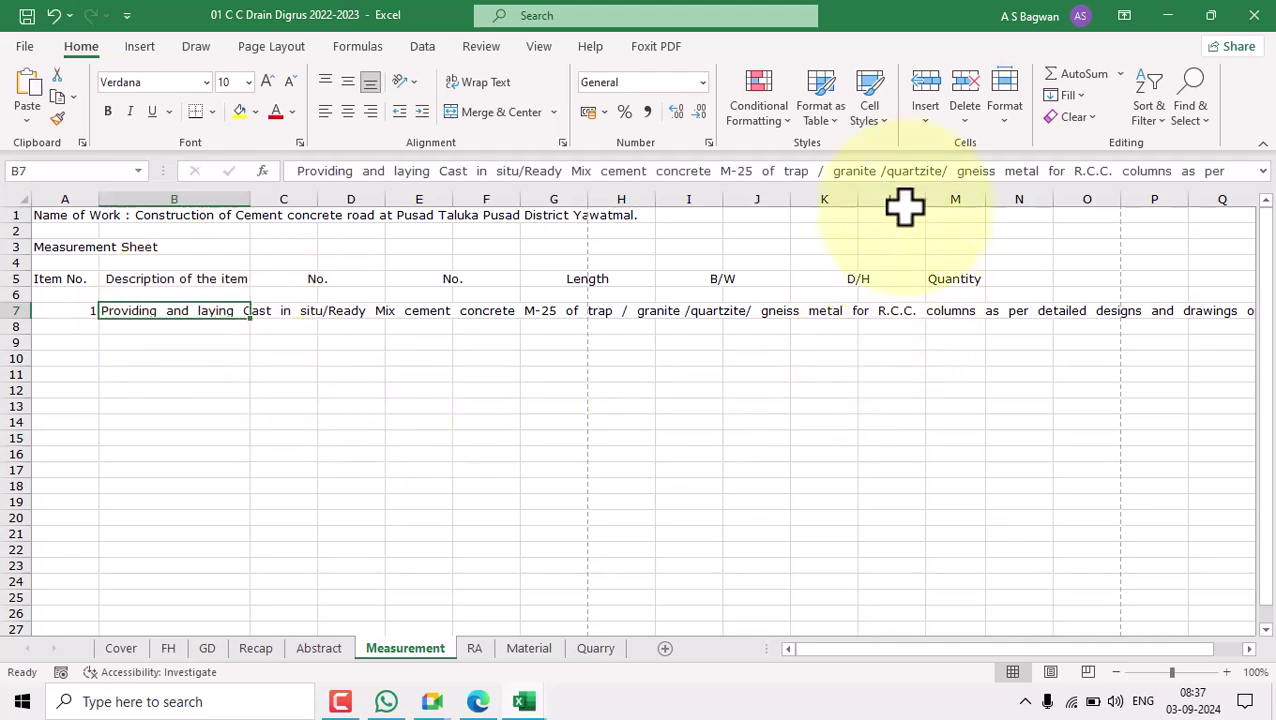
left_click(891, 312, "shift")
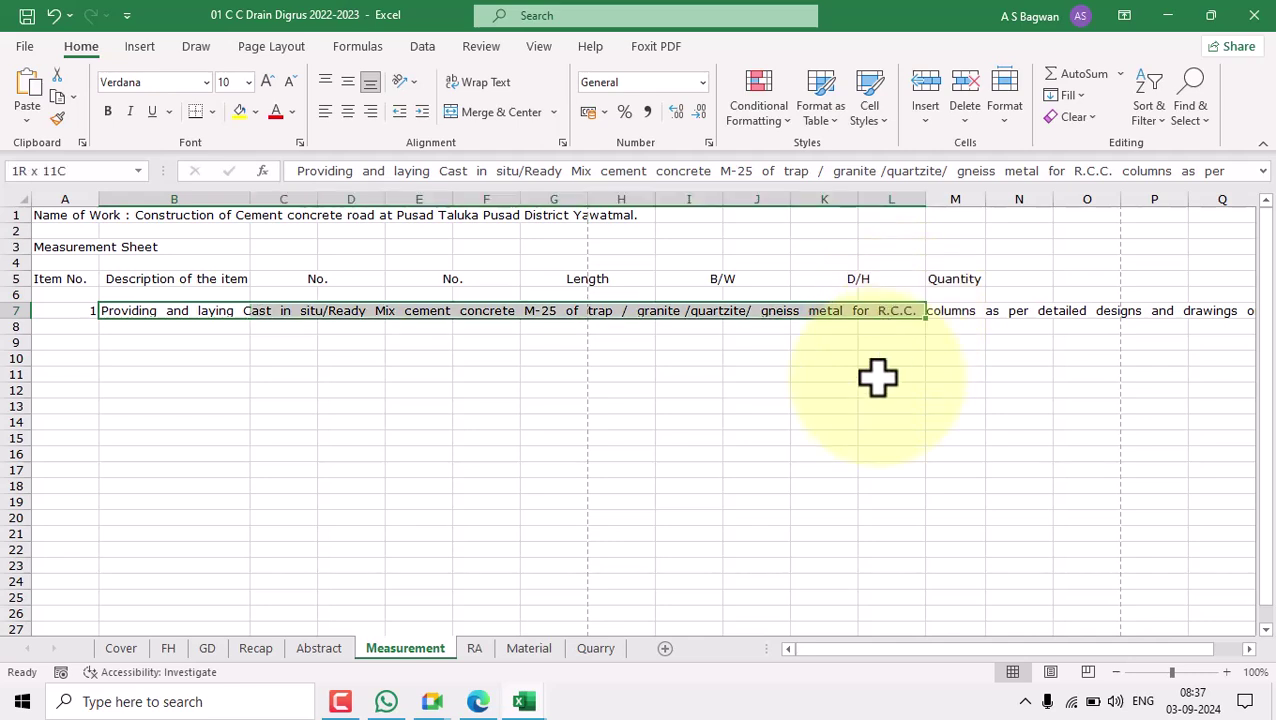
left_click(827, 421)
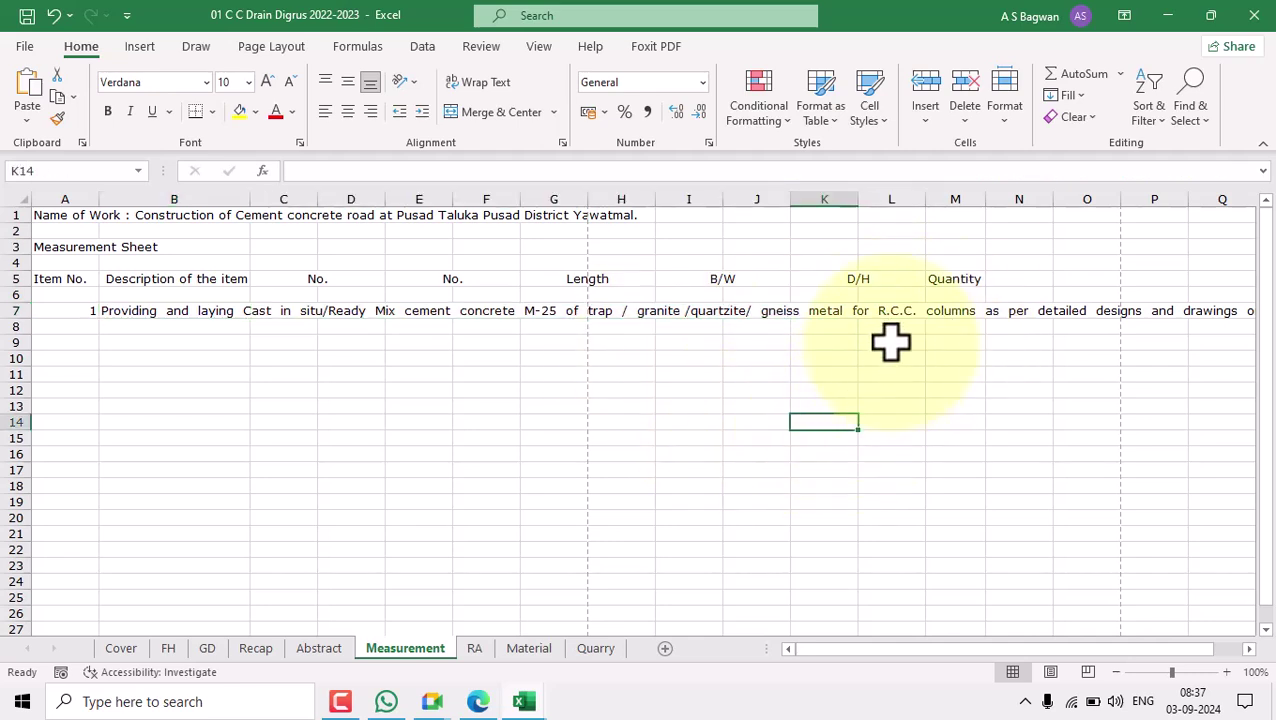
left_click(890, 312)
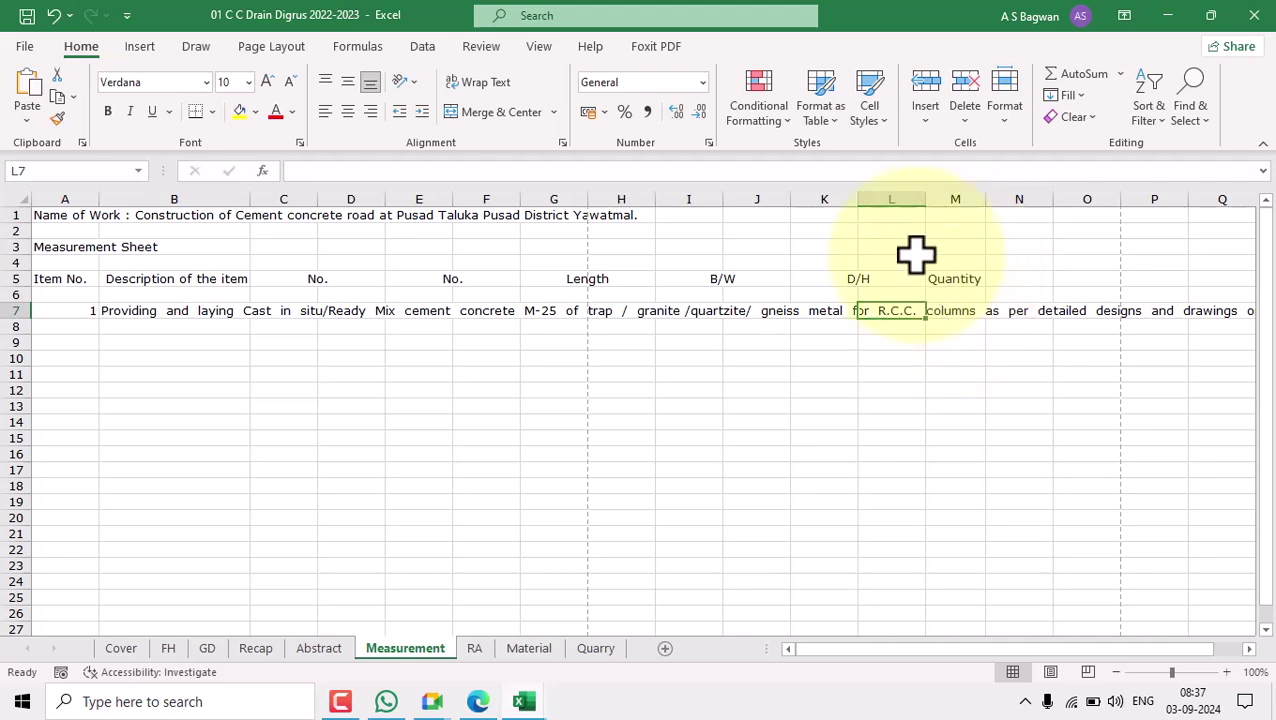
left_click(175, 310, "shift")
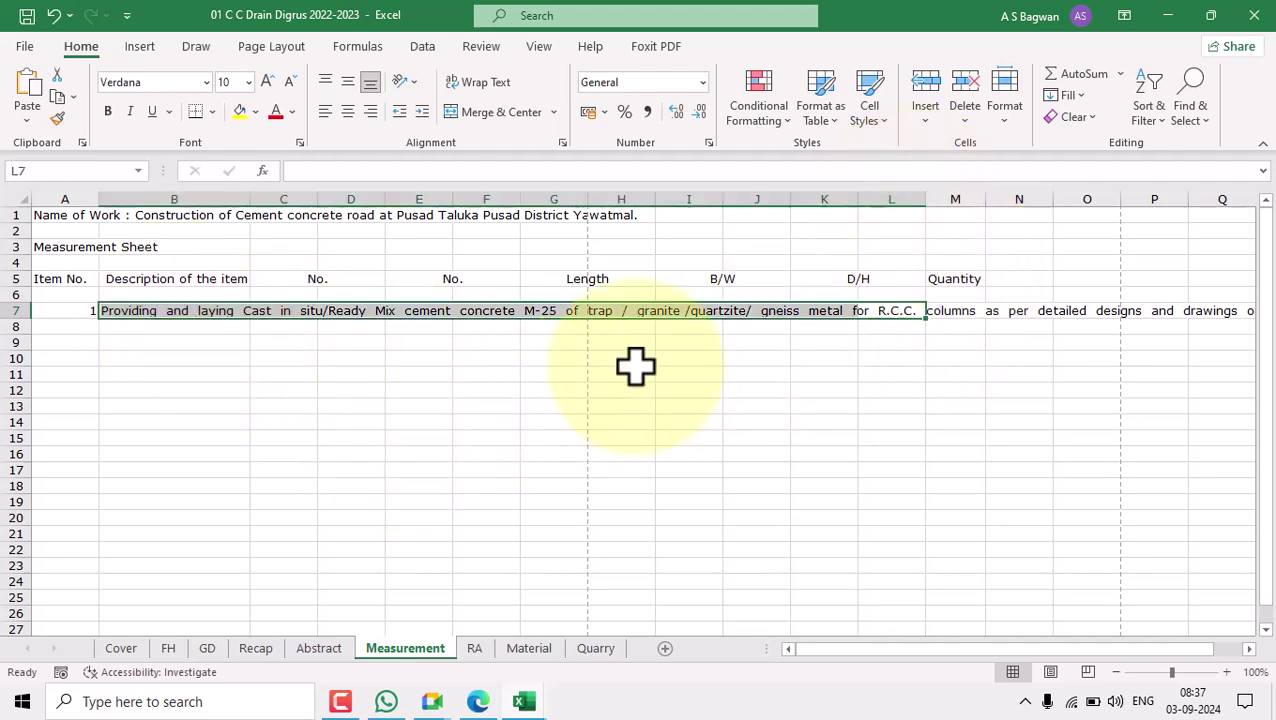
left_click(552, 405)
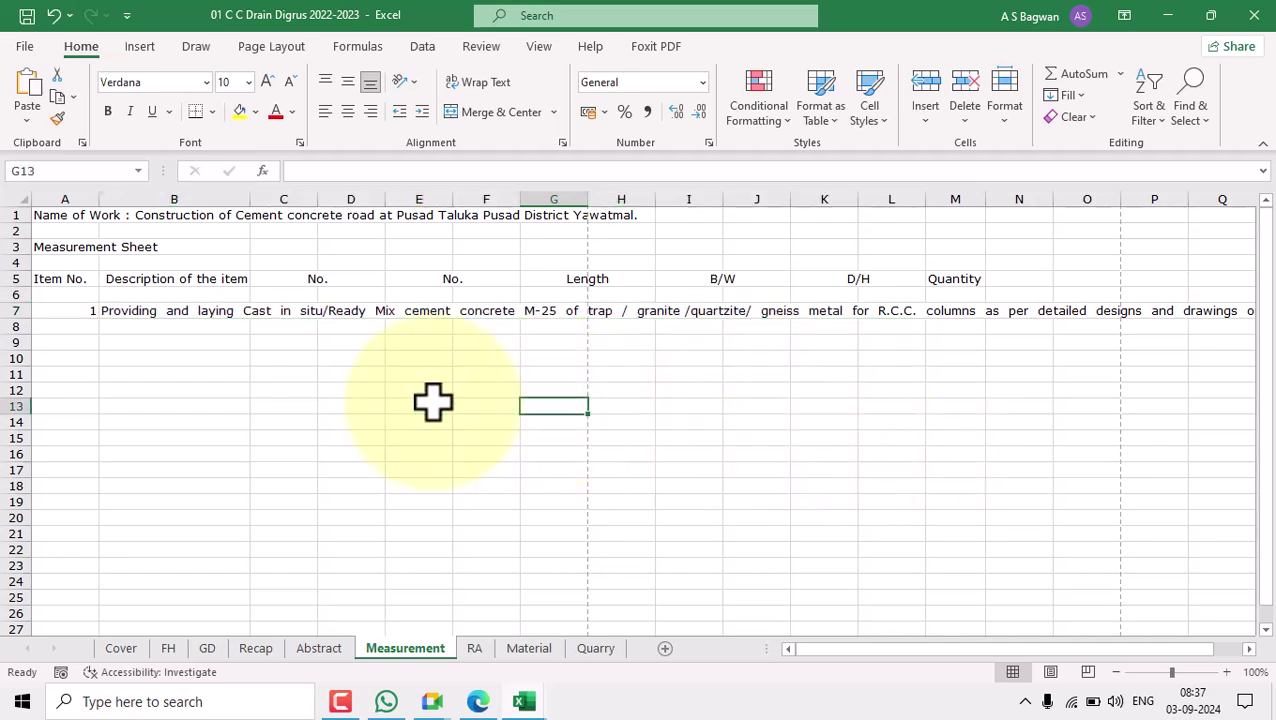
Enter PWD SSR ITEM NO. 2.11 in B8, below the item description.
left_click(223, 328)
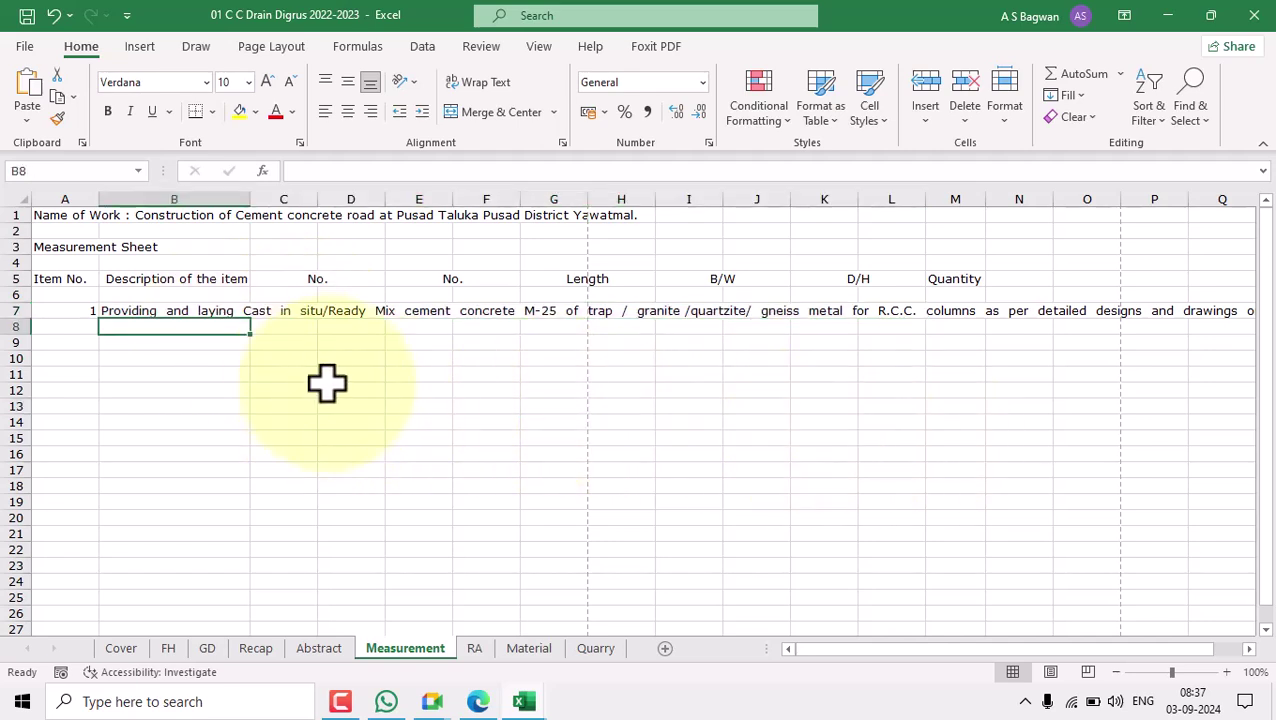
key("Caps_Lock")
type("PWD SSR ITEM NO. 2.11")
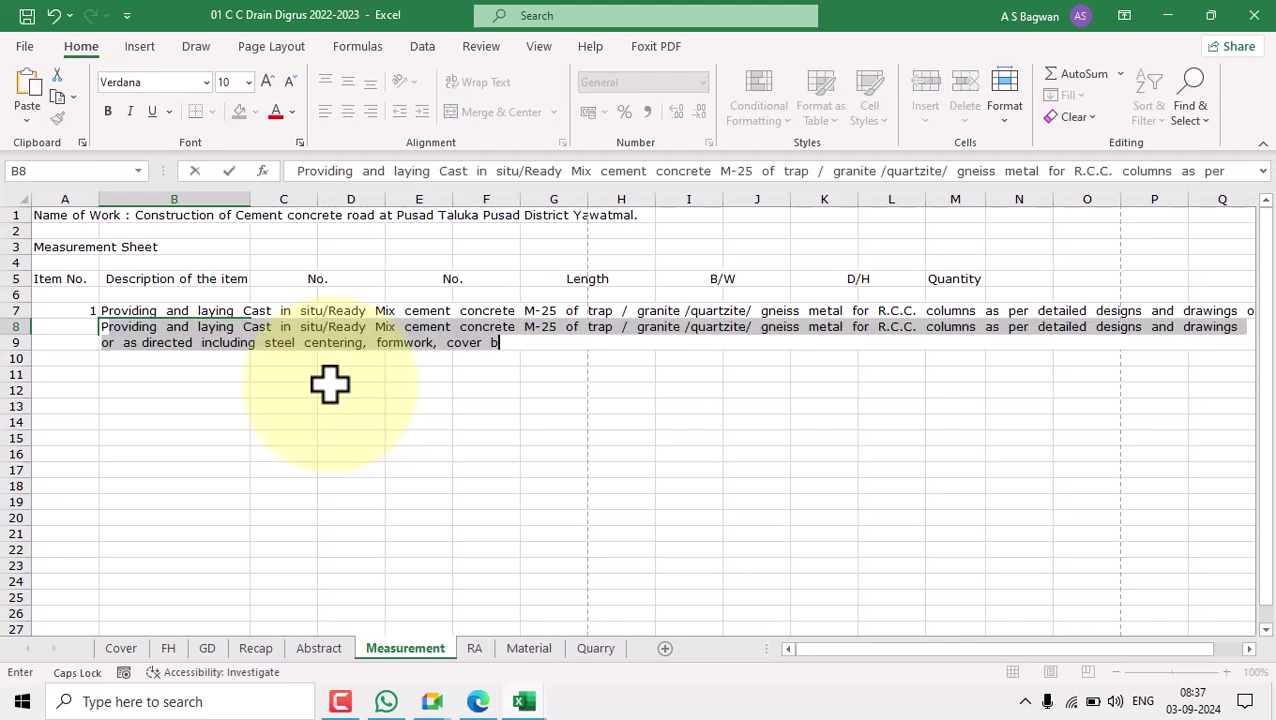
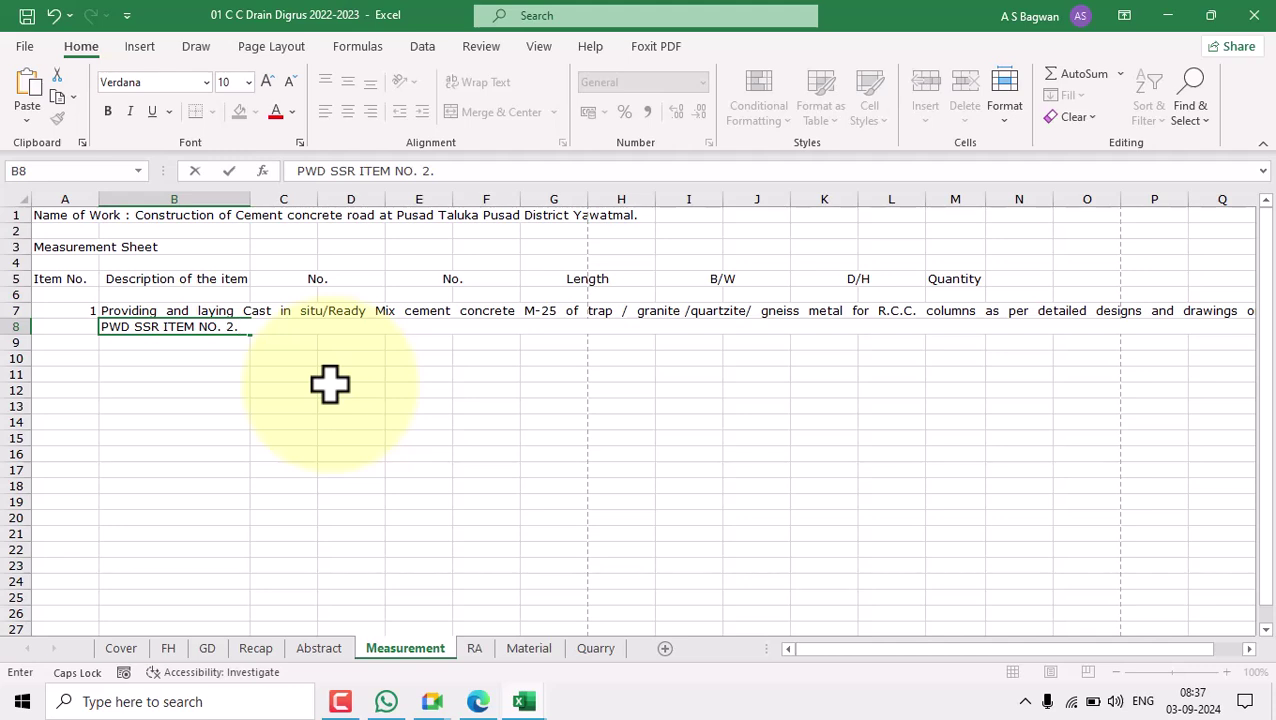
left_click(224, 424)
left_click(240, 311)
left_click(228, 327)
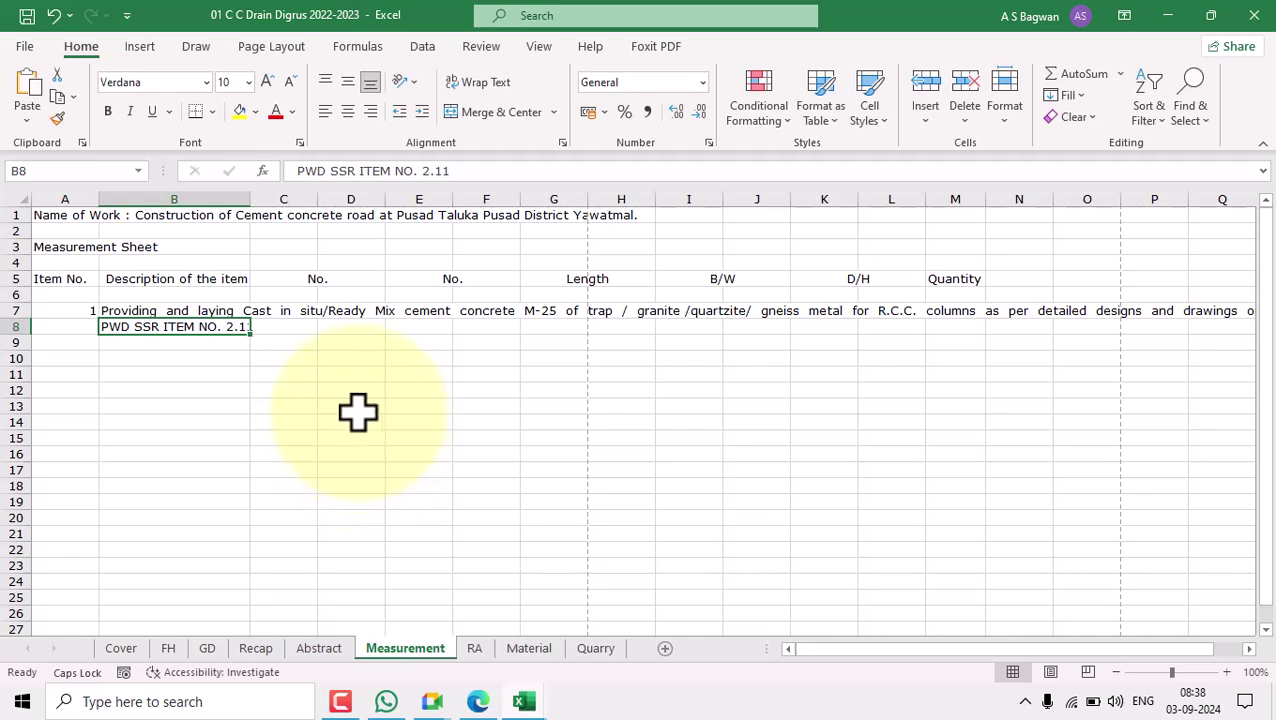
Enter 1 in C9 and the multiplication mark X in D9 under the first No. heading.
left_click(287, 345)
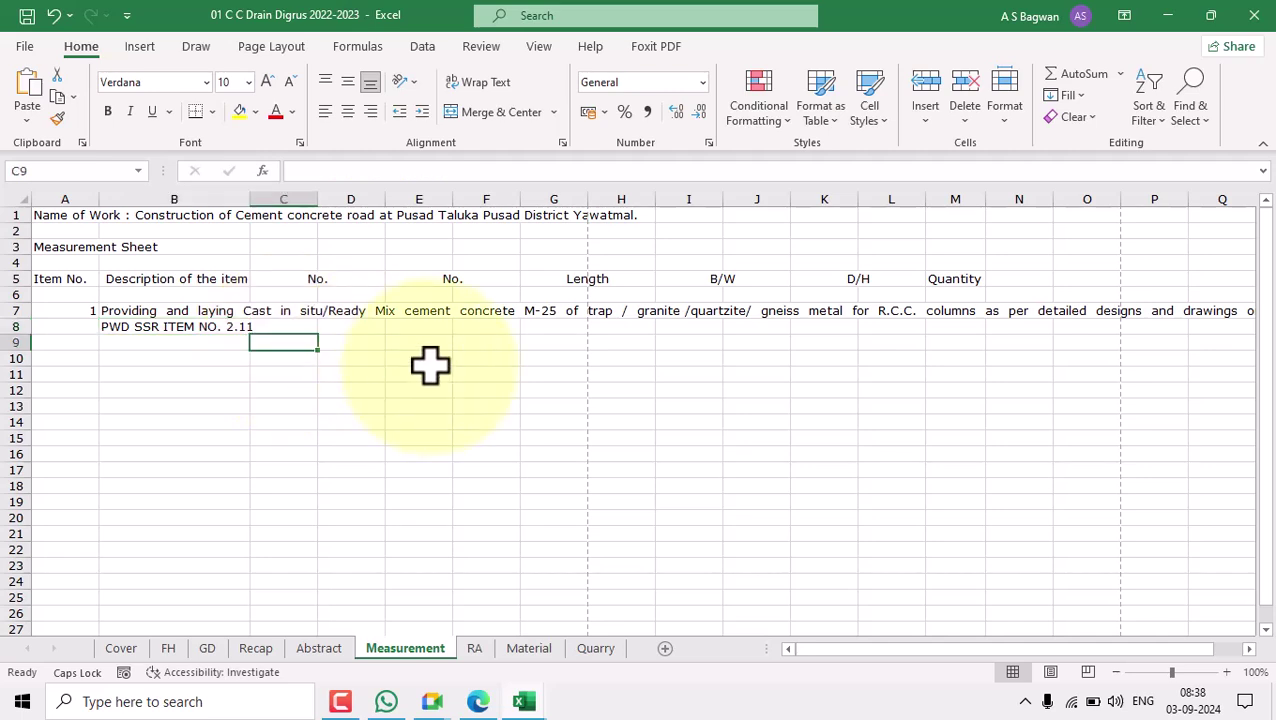
type("1")
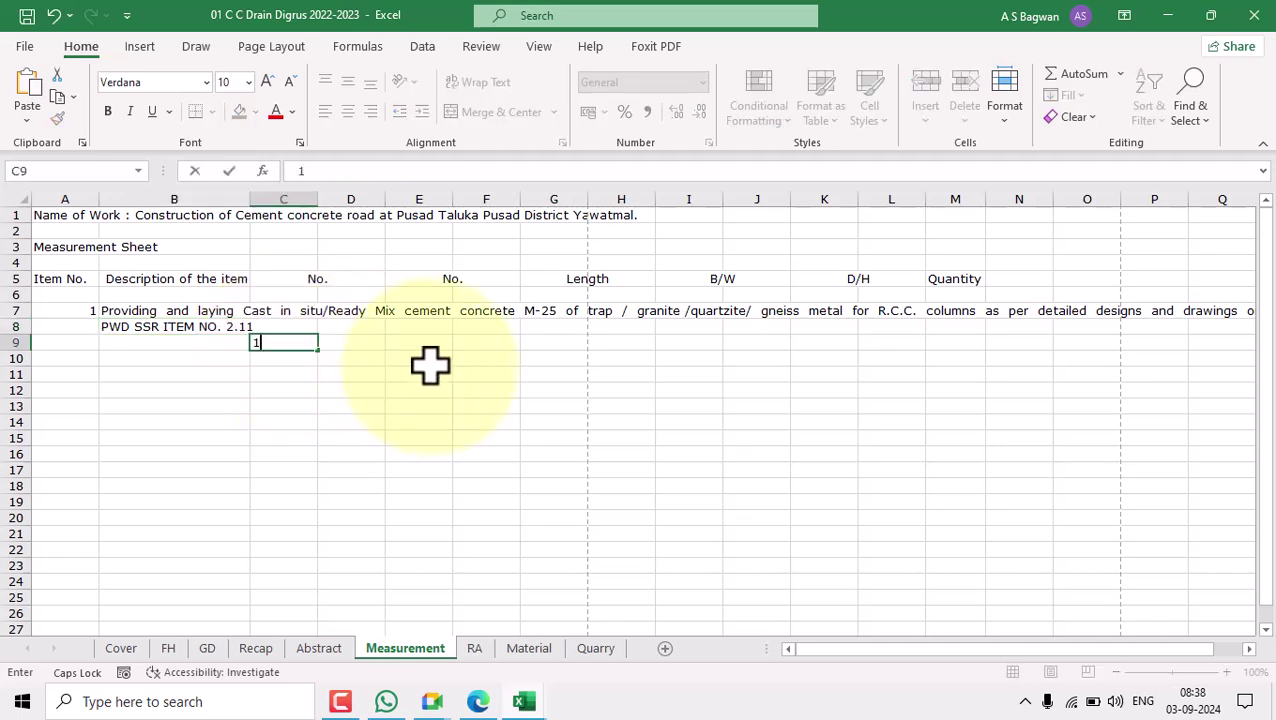
key("Tab")
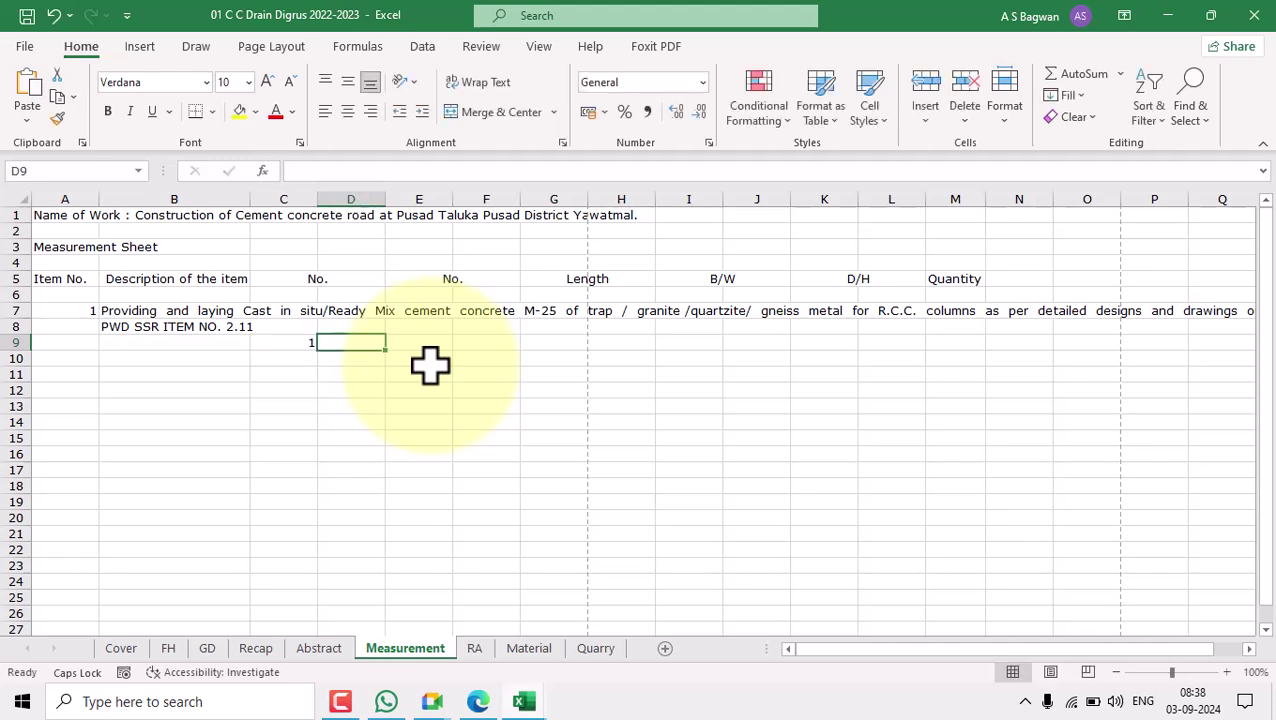
type("X")
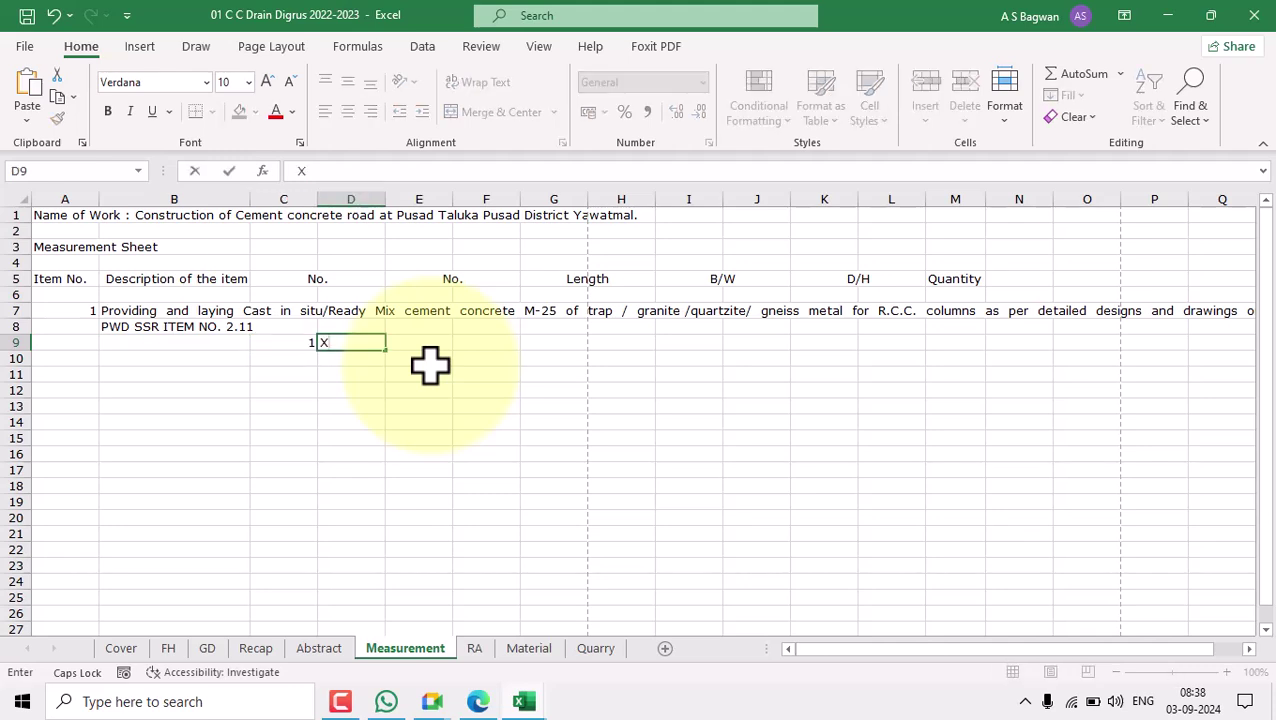
key("Tab")
Copy the 1 and X entries from C9:D9 into E9:F9 and G9:H9, under the second No. and Length headings.
left_click_drag(299, 340, 330, 342)
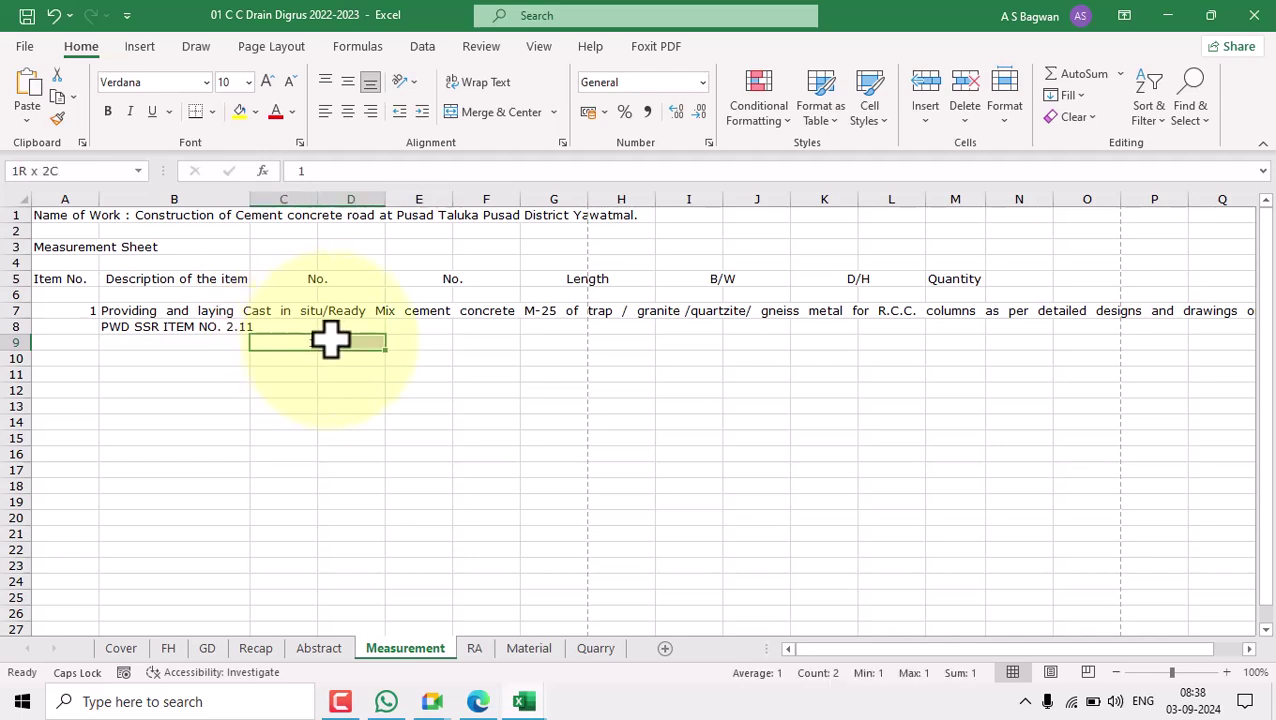
left_click(58, 98)
left_click(56, 100)
left_click(410, 342)
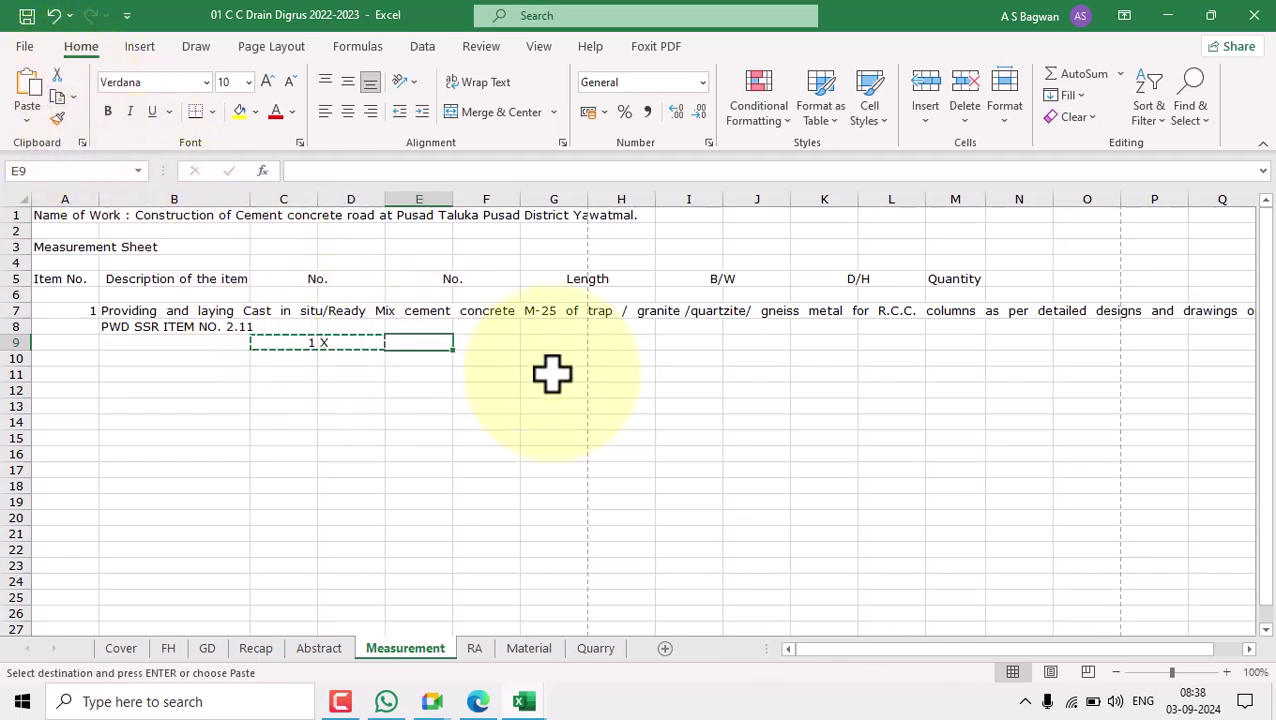
key("ctrl+v")
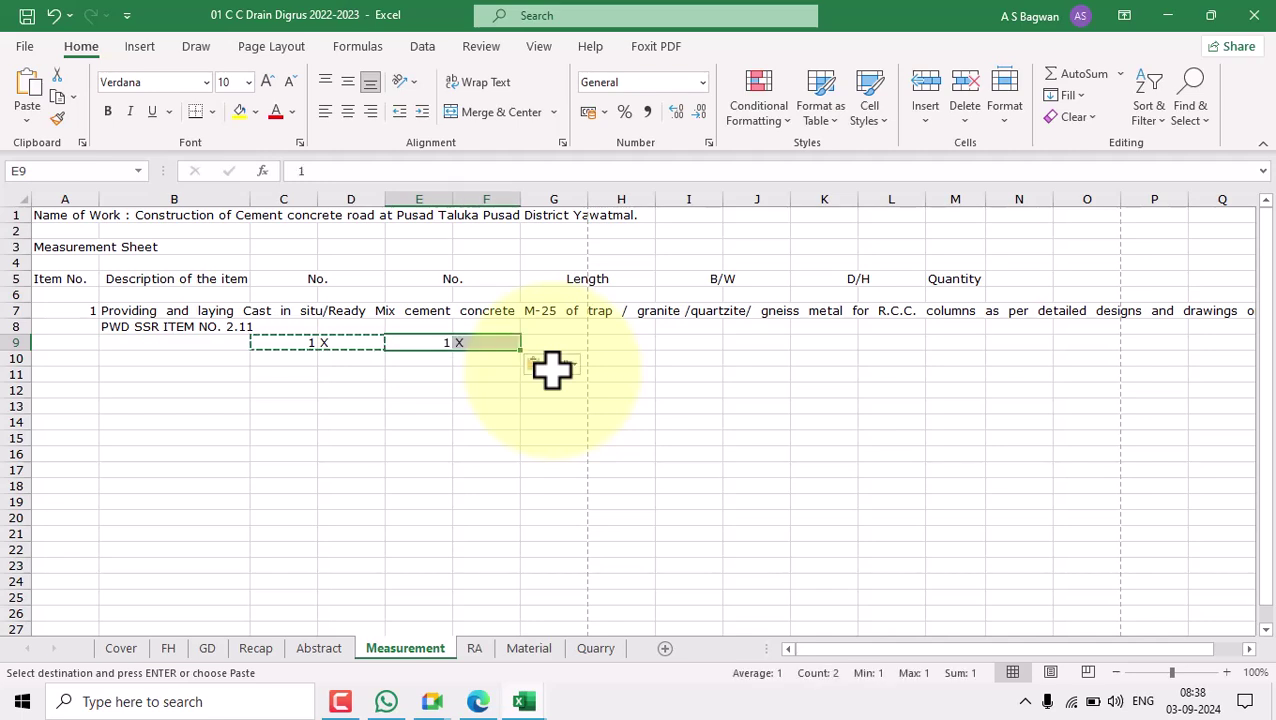
left_click(574, 342)
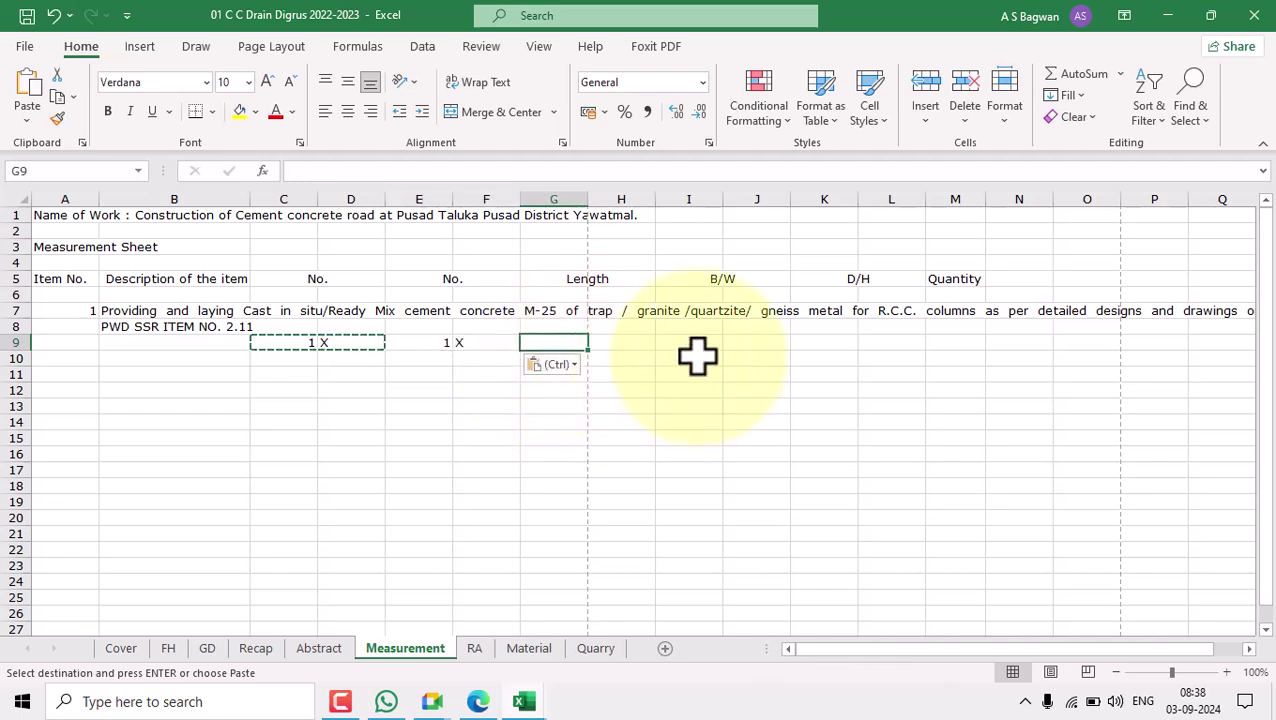
key("ctrl+v")
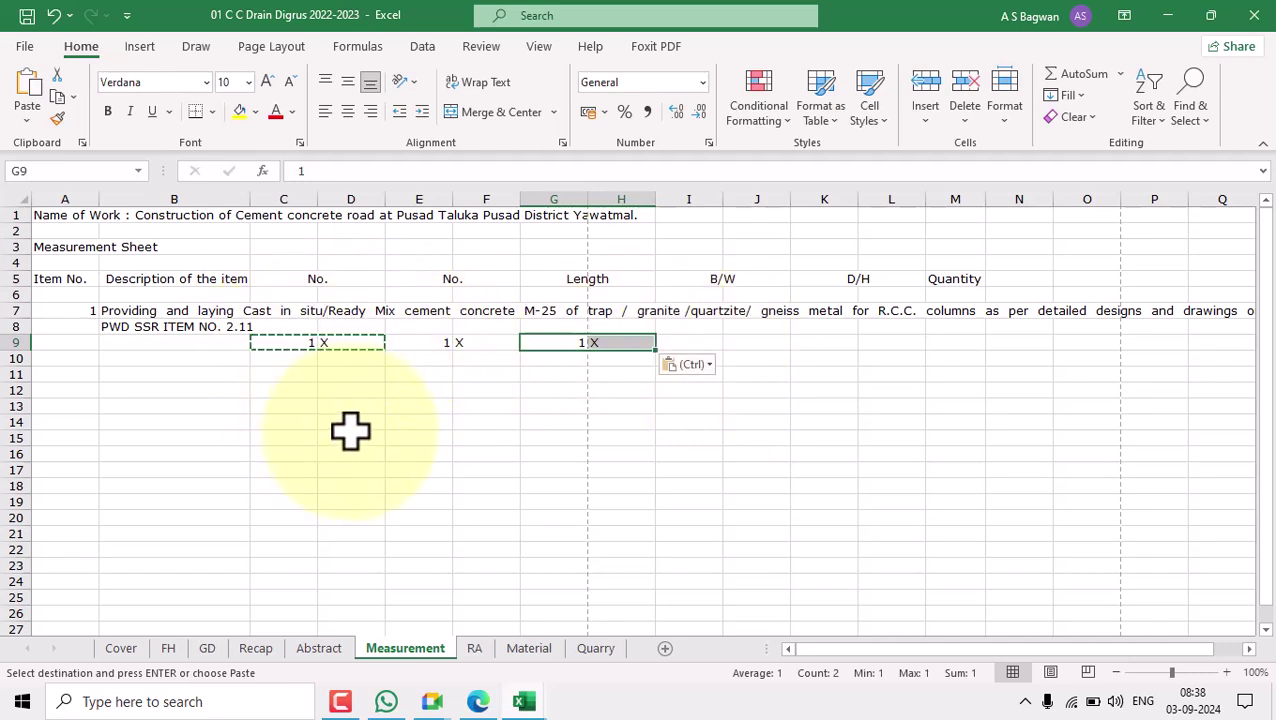
key("Escape")
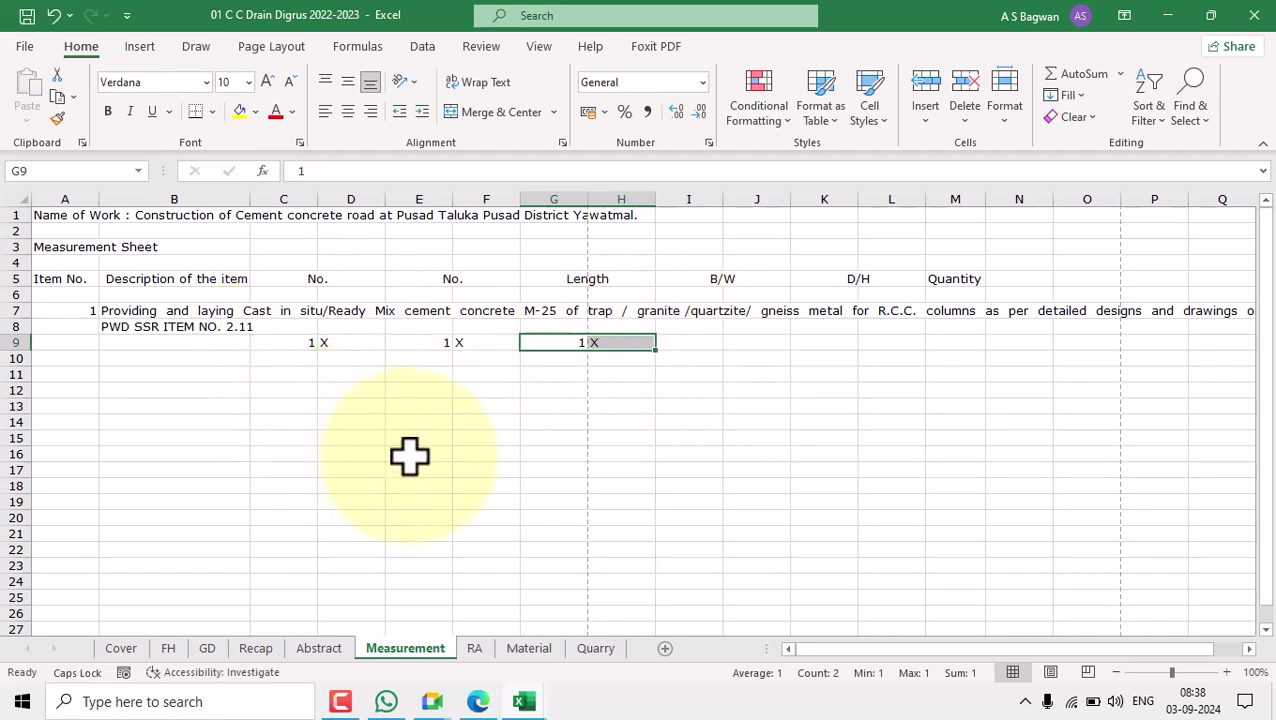
left_click(376, 390)
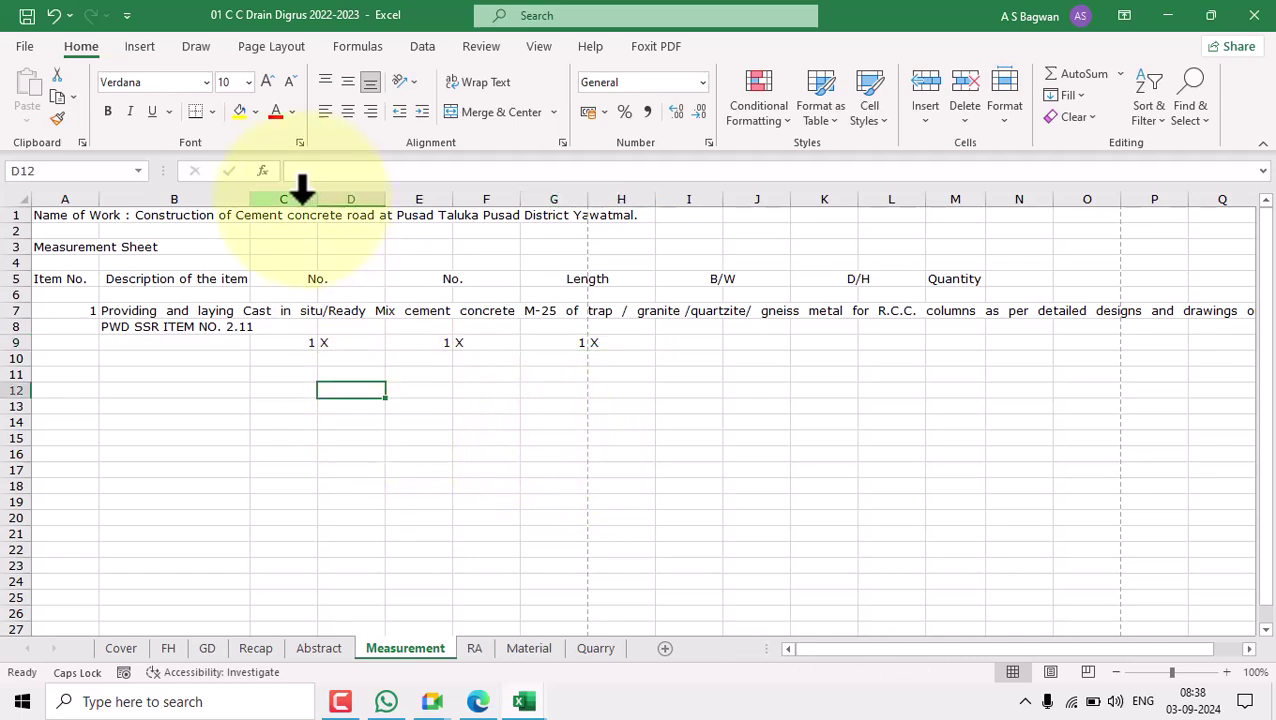
AutoFit the widths of columns C through H to their contents.
left_click(302, 197)
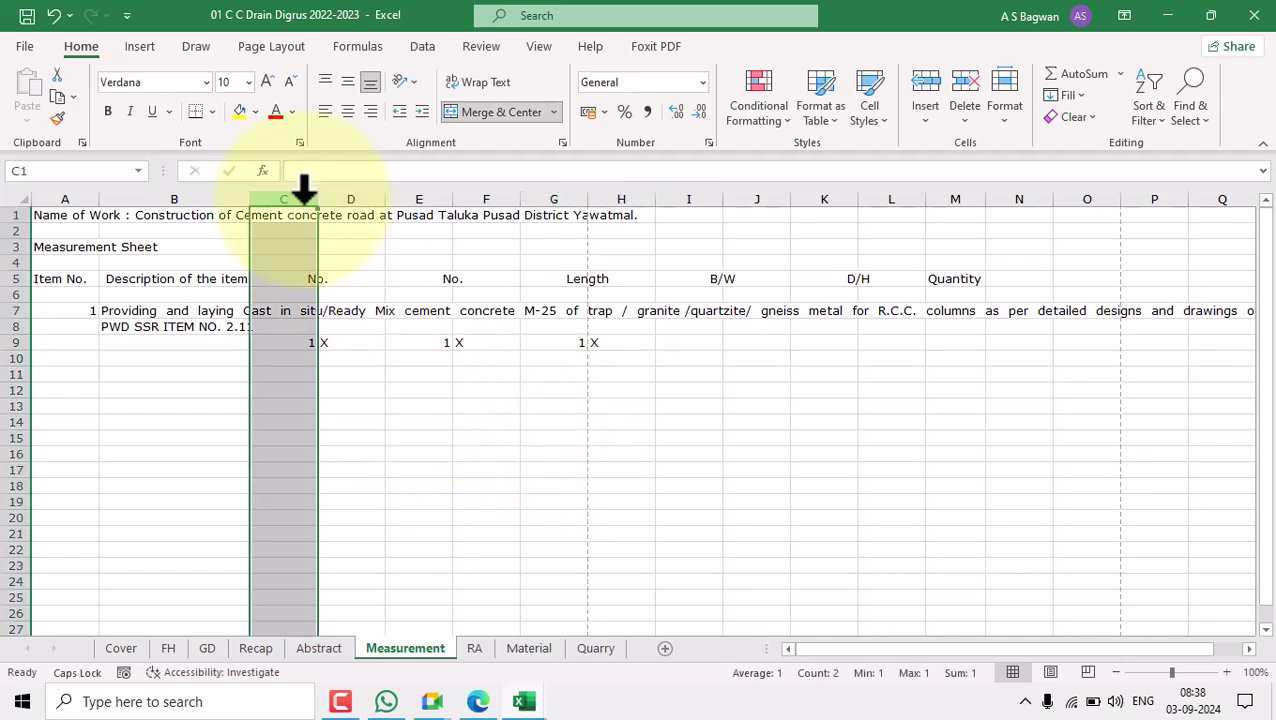
left_click(641, 196, "shift")
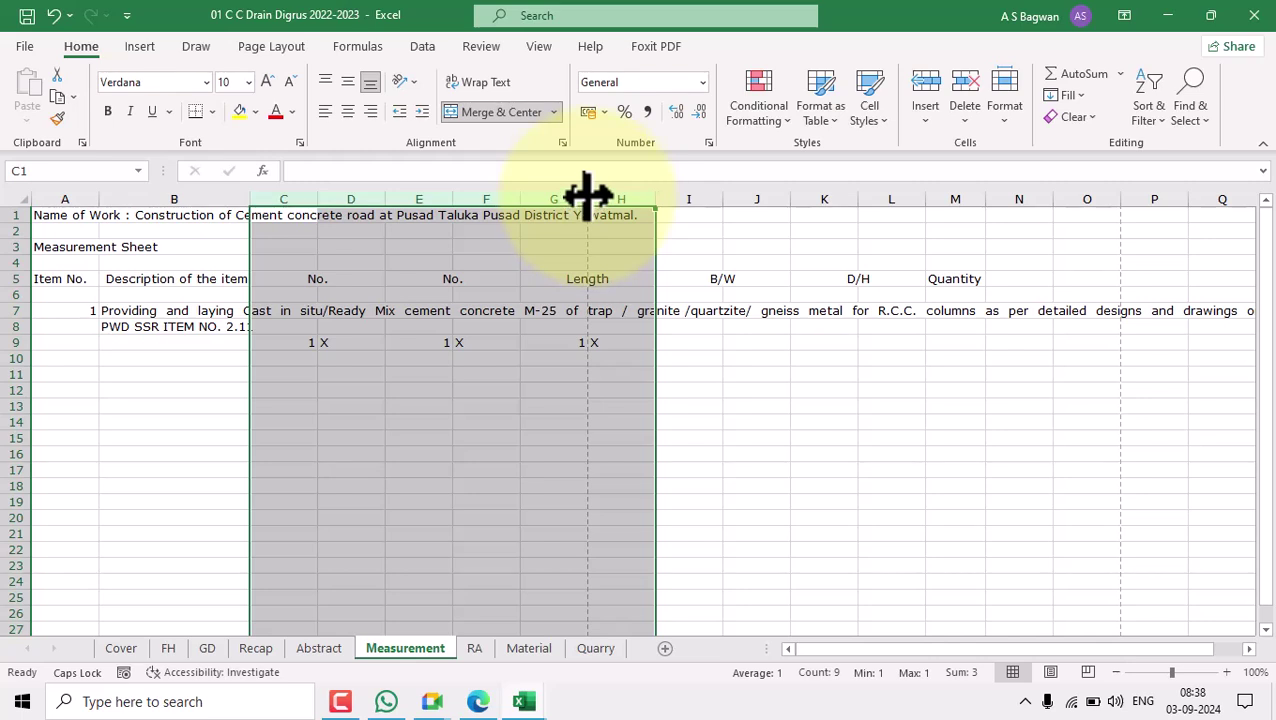
double_click(451, 189)
left_click(358, 410)
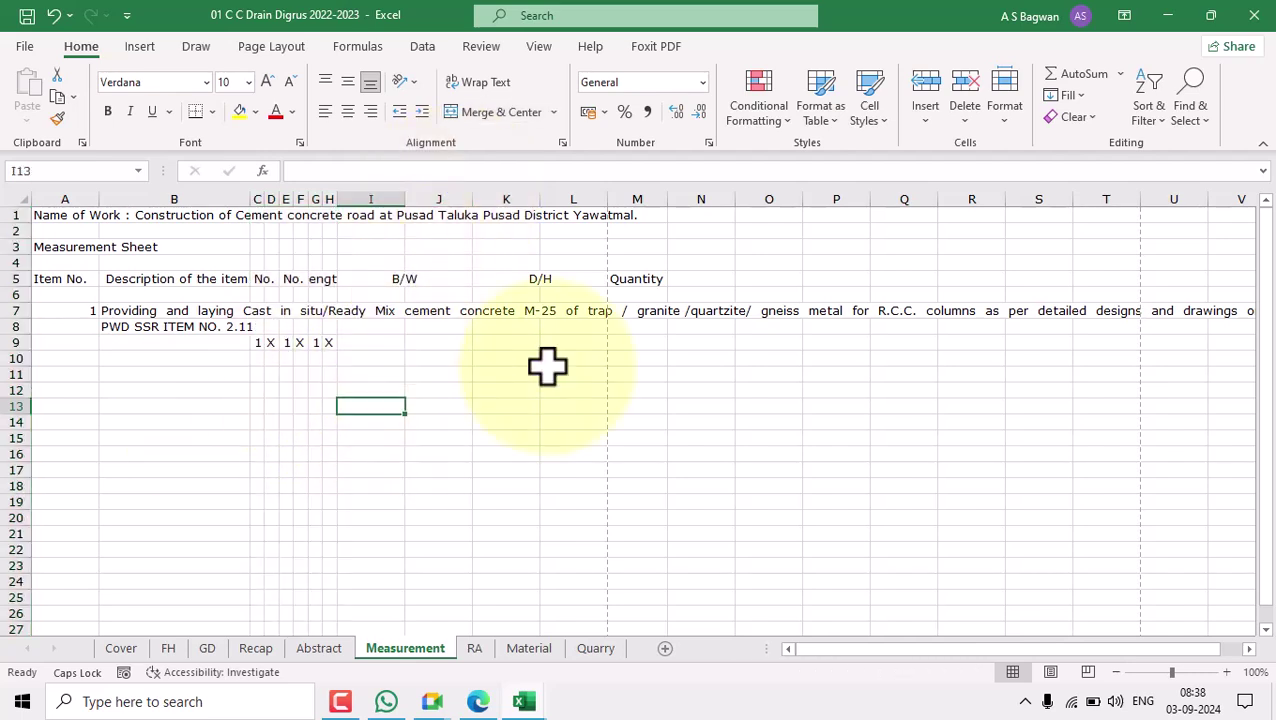
Copy the 1 and X entries from G9:H9 into I9:J9 and K9:L9, under the B/W and D/H headings.
left_click(313, 342)
left_click_drag(320, 340, 330, 342)
left_click(420, 406)
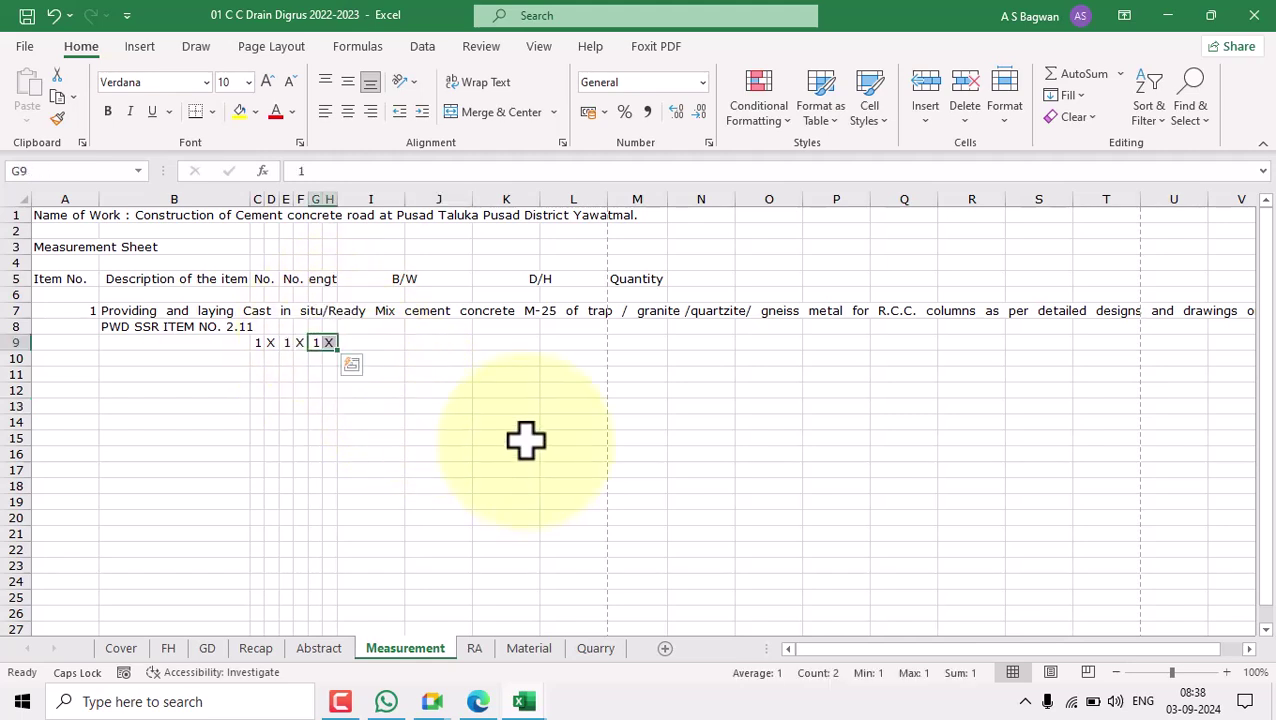
key("ctrl+c")
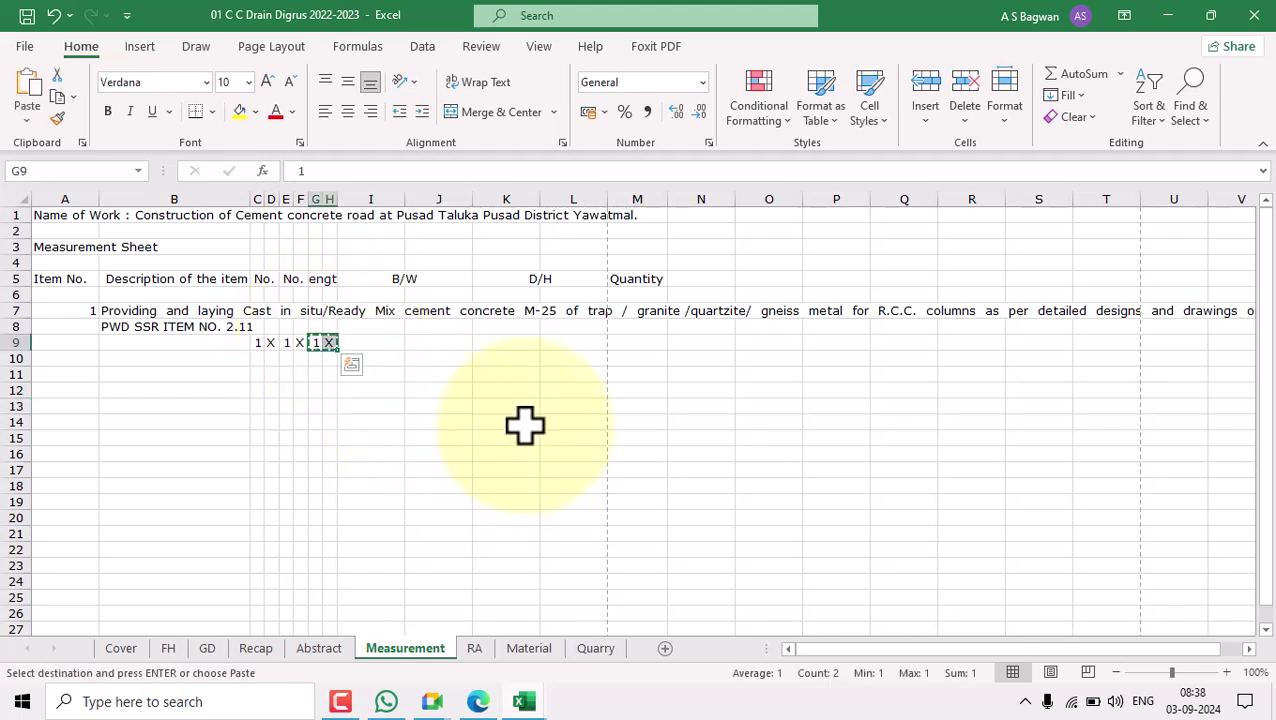
left_click(393, 347)
key("ctrl+v")
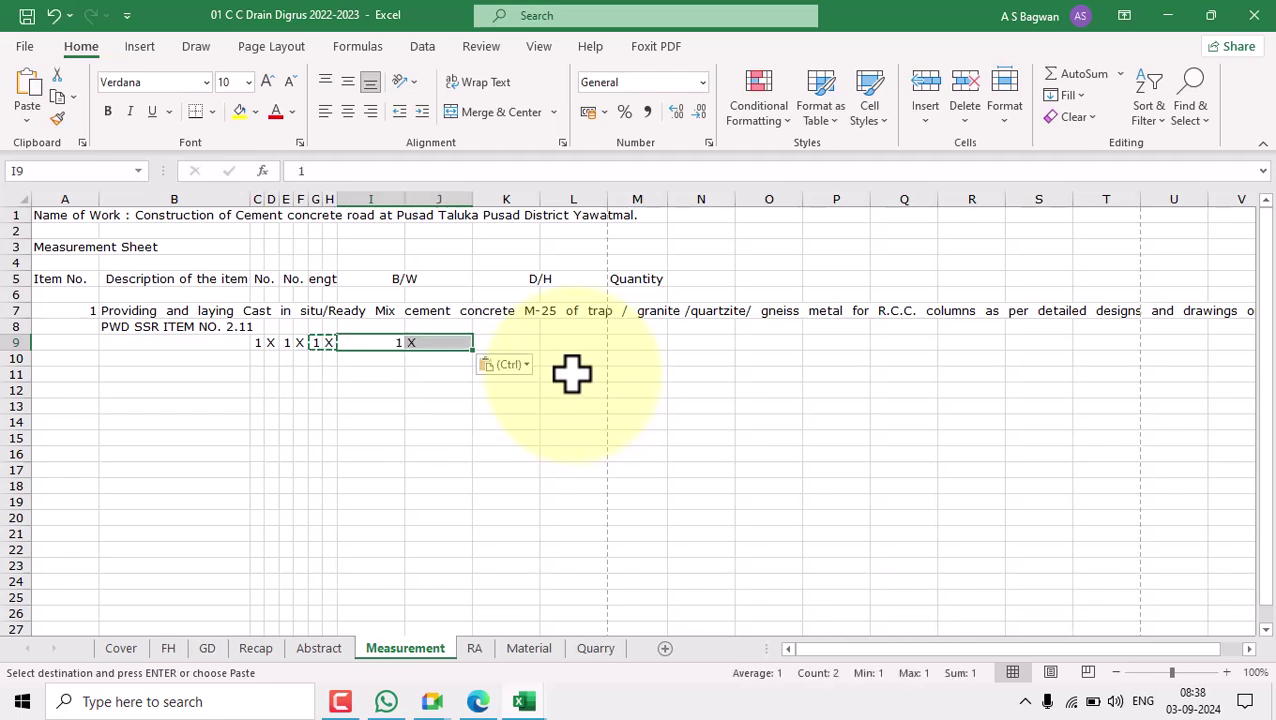
left_click(530, 342)
key("ctrl+v")
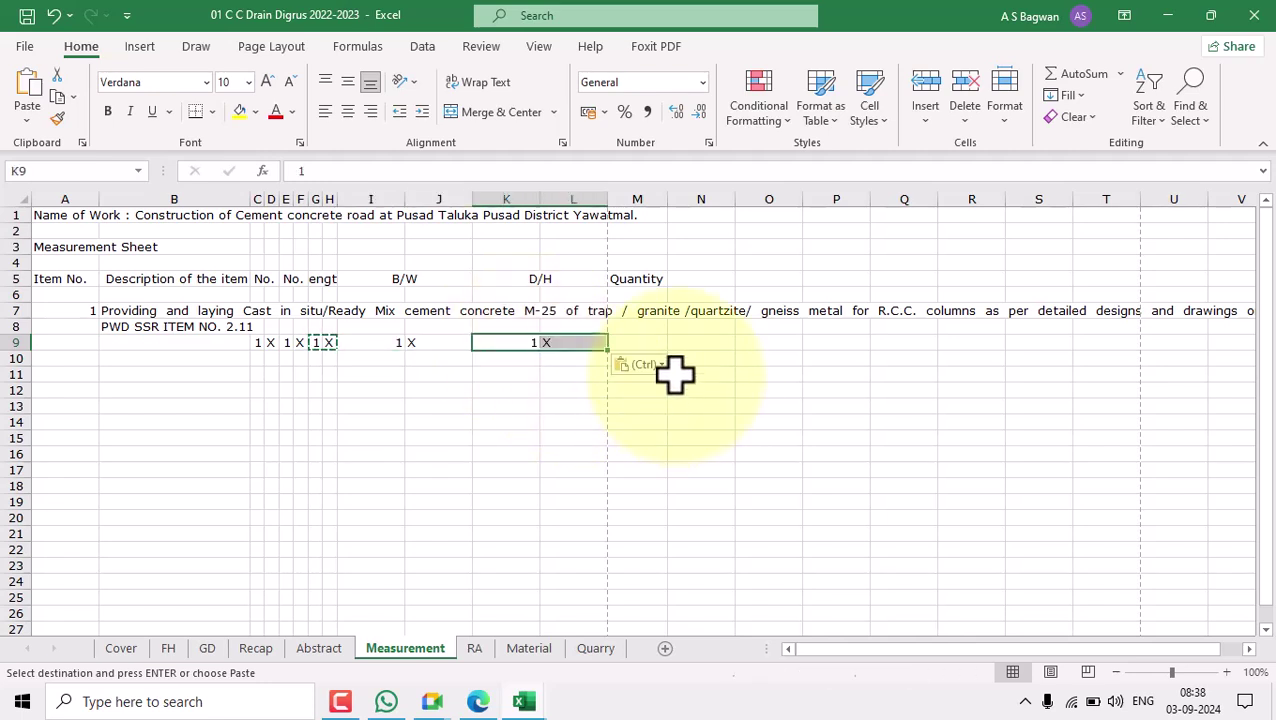
key("Escape")
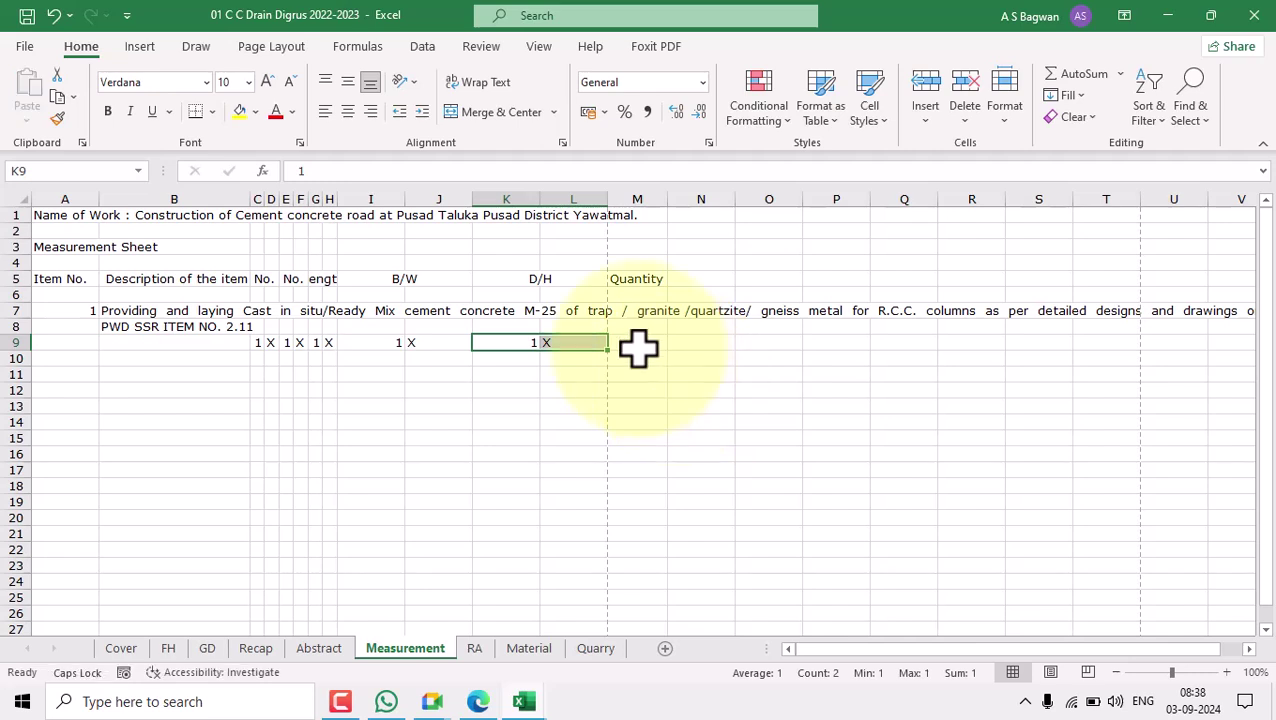
left_click(314, 343)
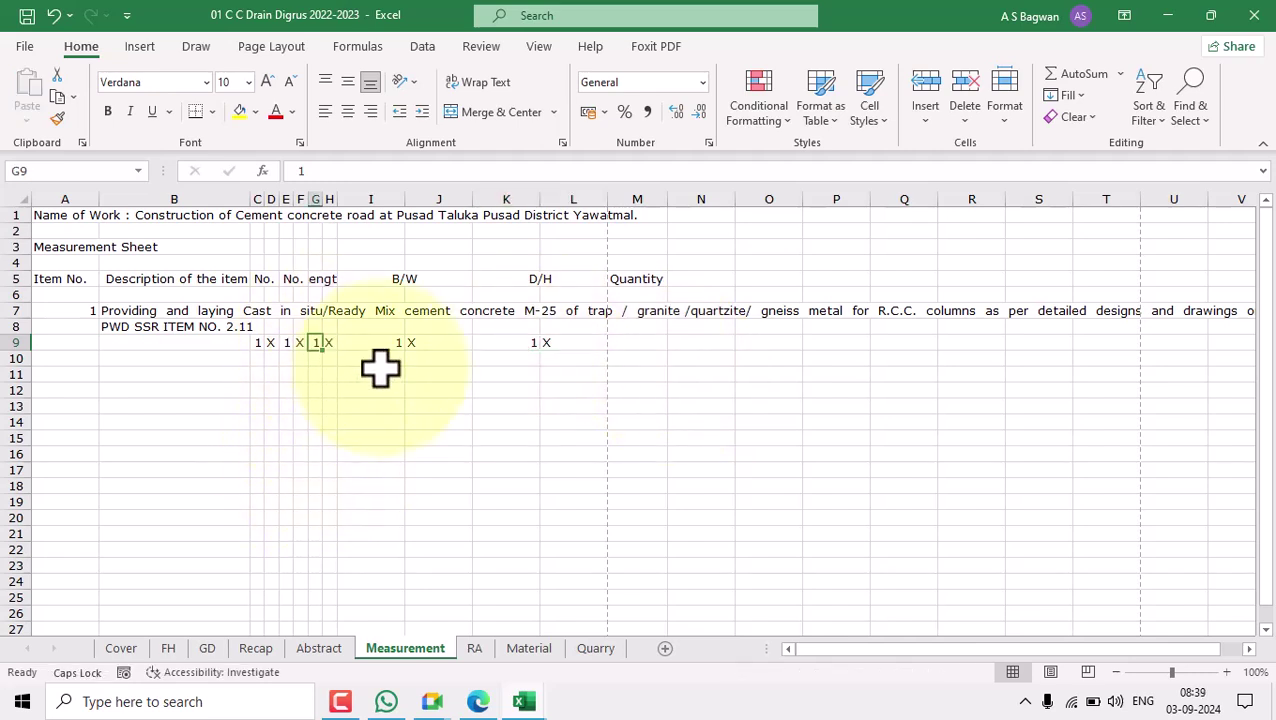
left_click(375, 348)
left_click(530, 345)
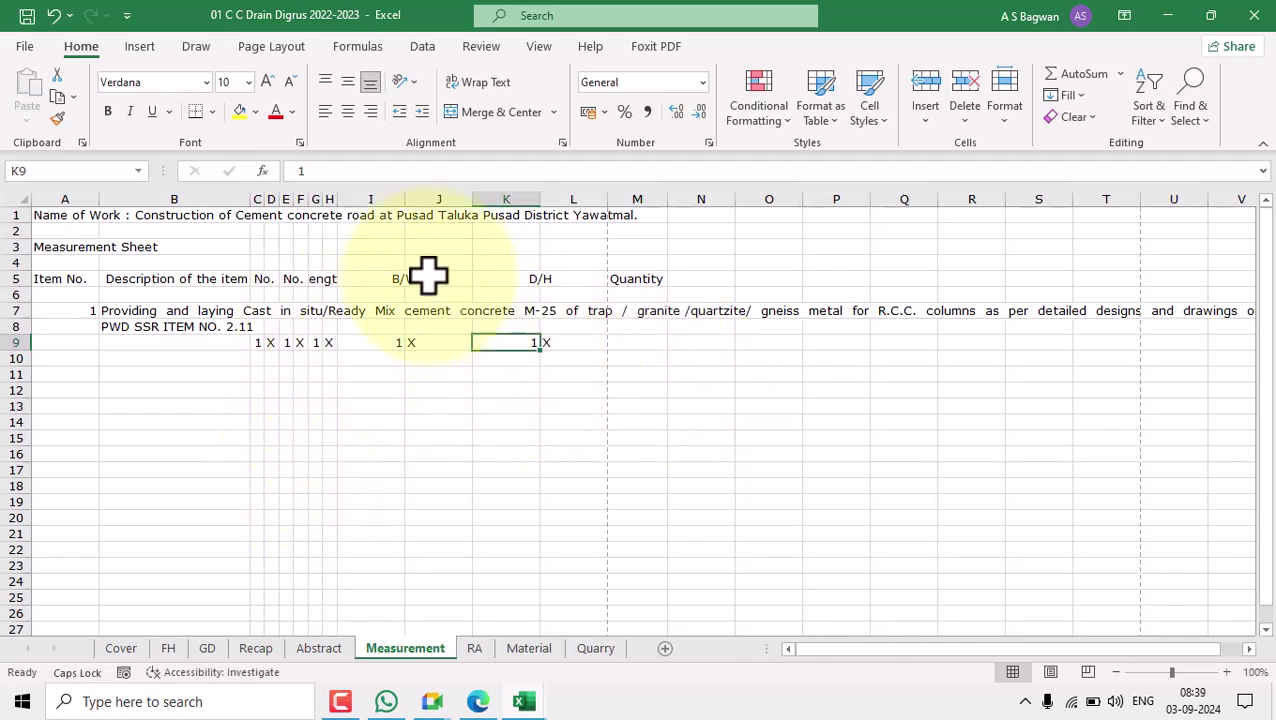
left_click(314, 280)
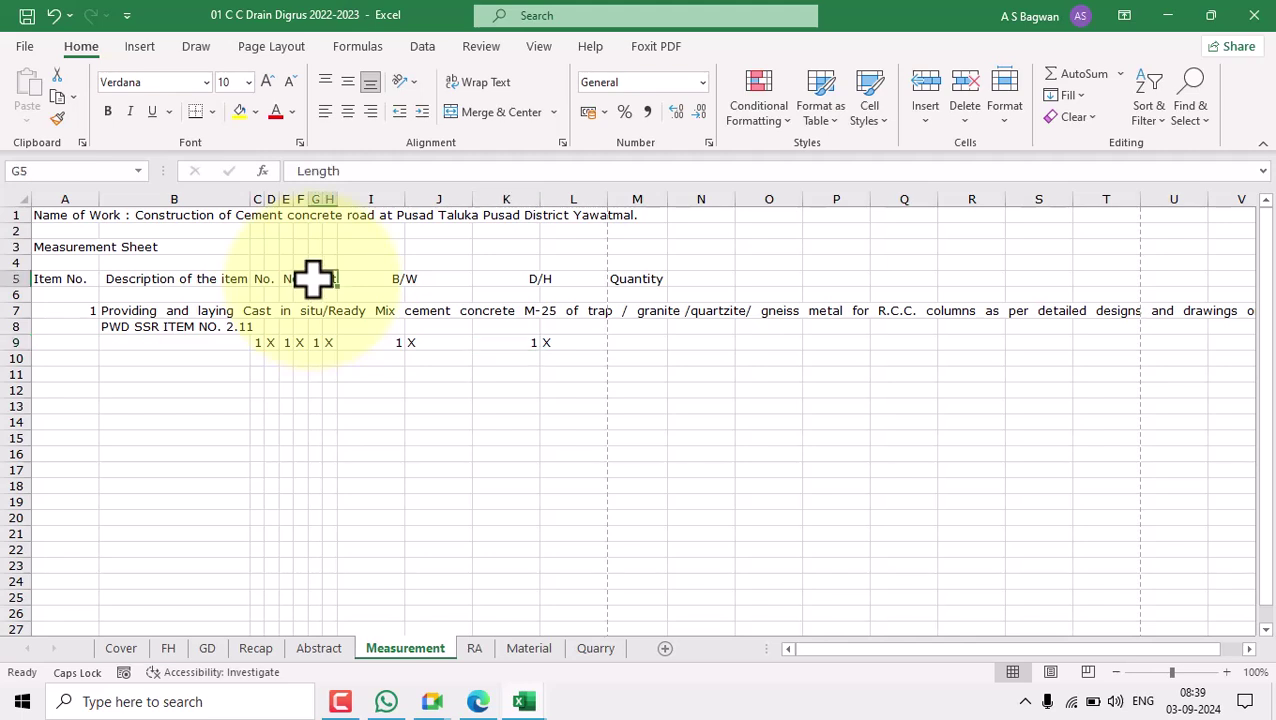
left_click(406, 424)
left_click(358, 418)
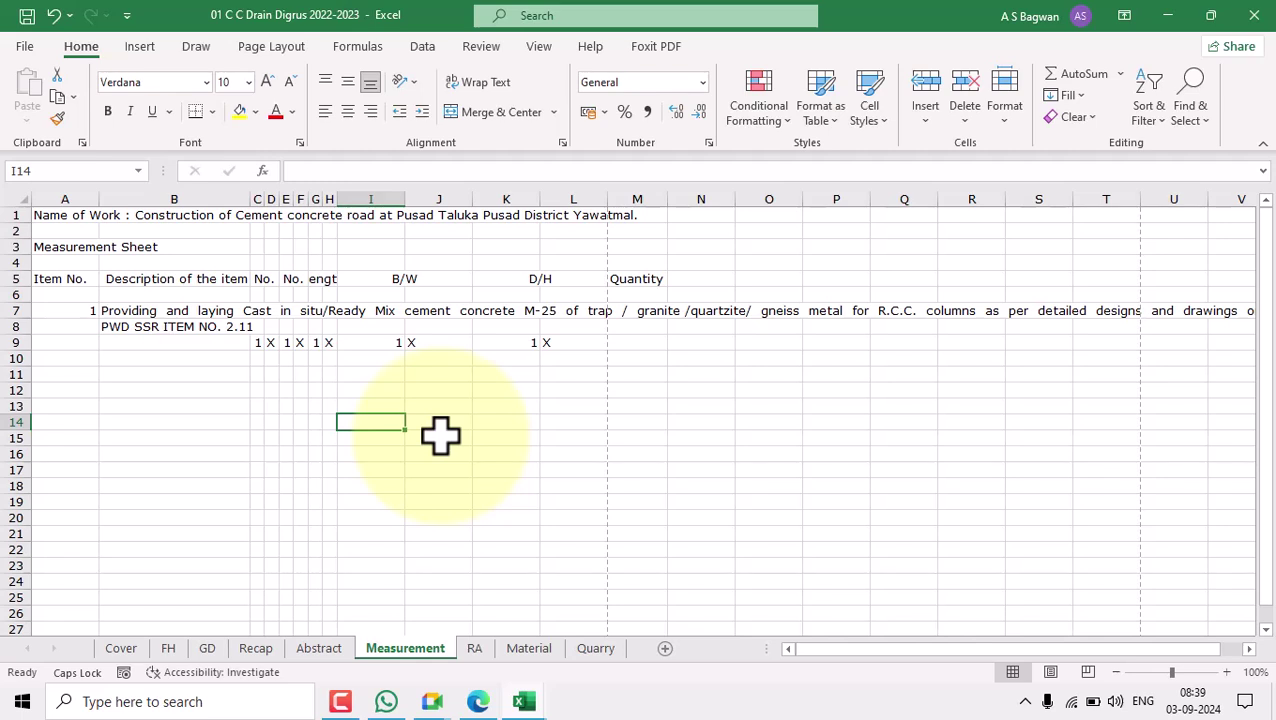
Widen column H so that the merged Length heading in row 5 fits in full.
left_click(313, 279)
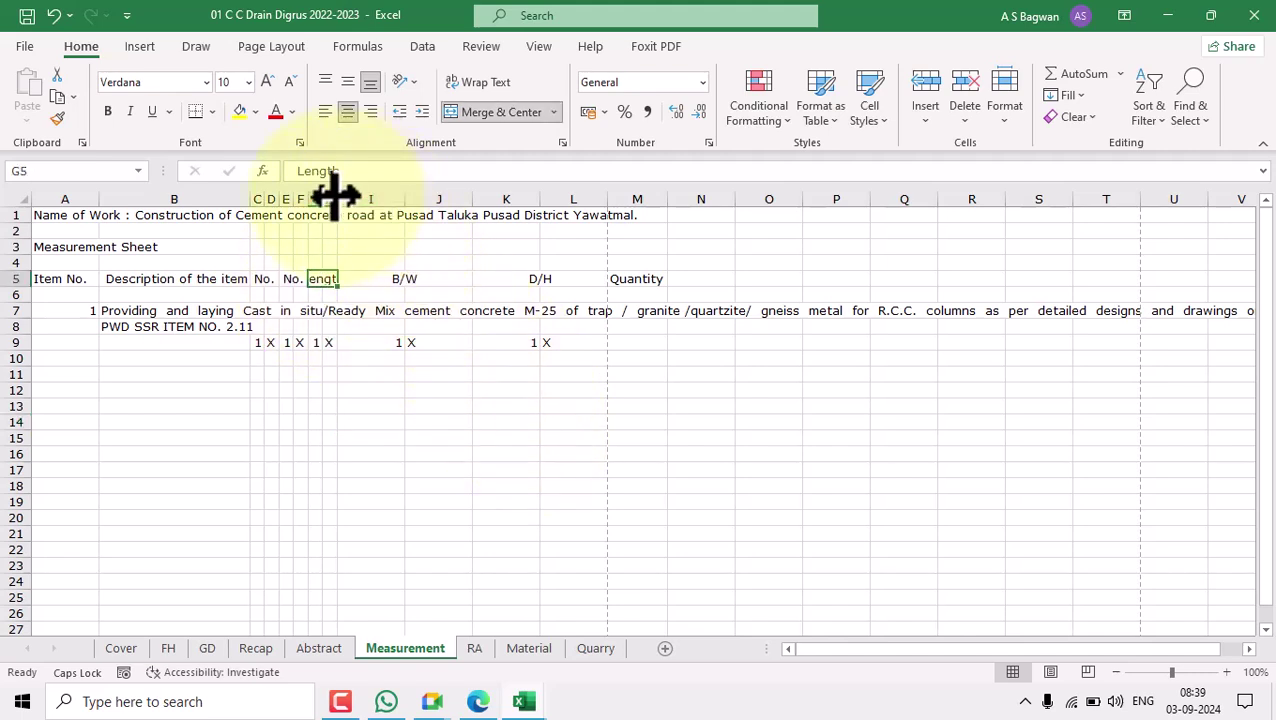
left_click_drag(336, 193, 336, 193)
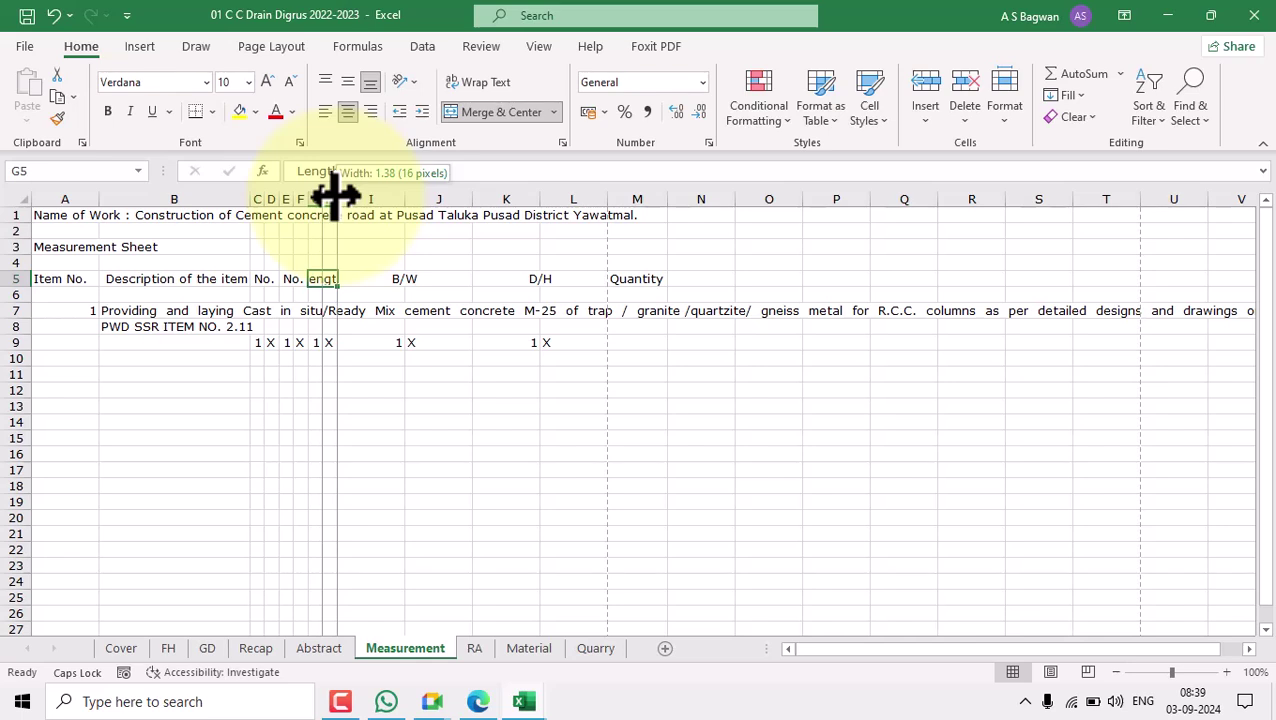
left_click_drag(336, 193, 389, 221)
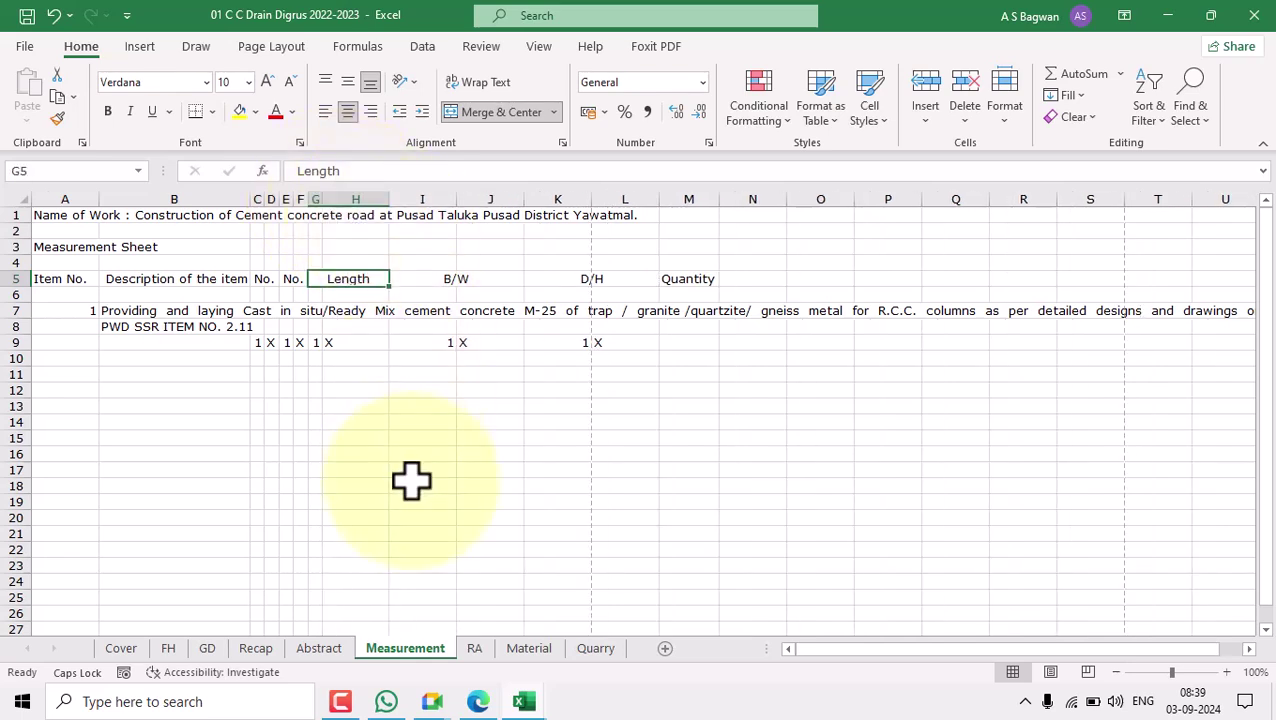
left_click(380, 407)
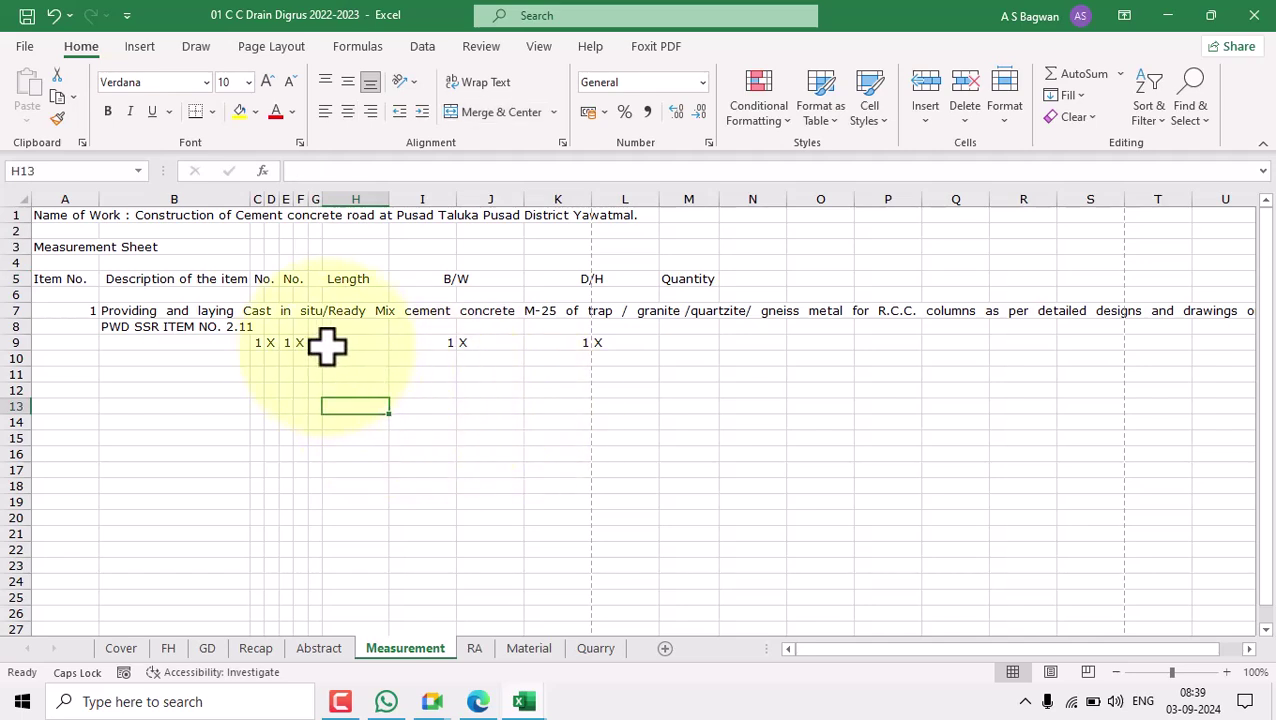
Enter 100 as the length in G9 of the measurement row.
left_click(347, 278)
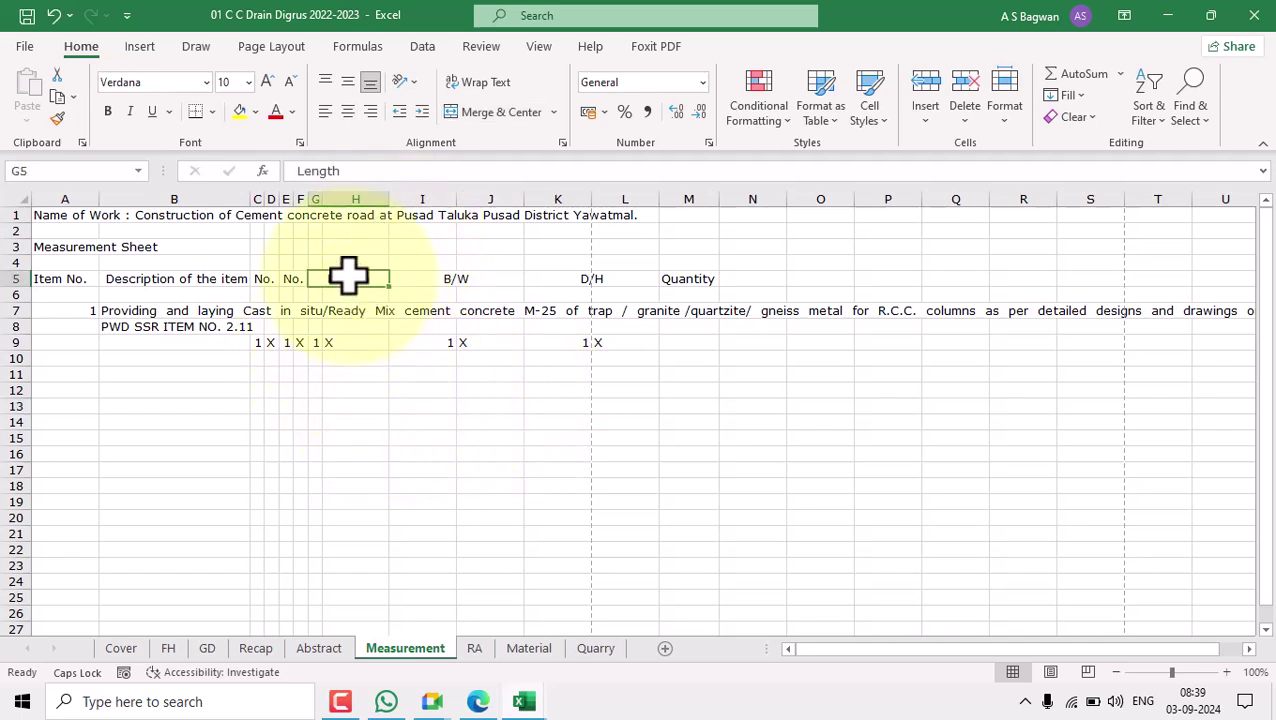
left_click(315, 342)
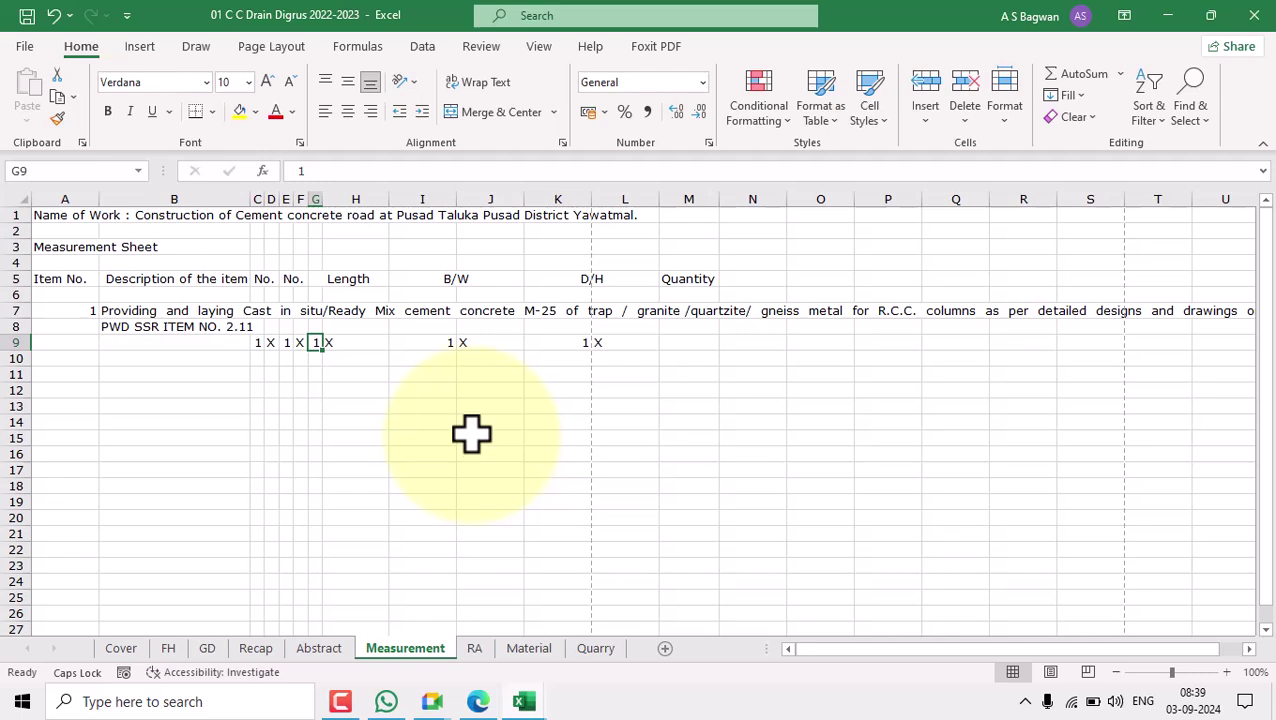
type("1")
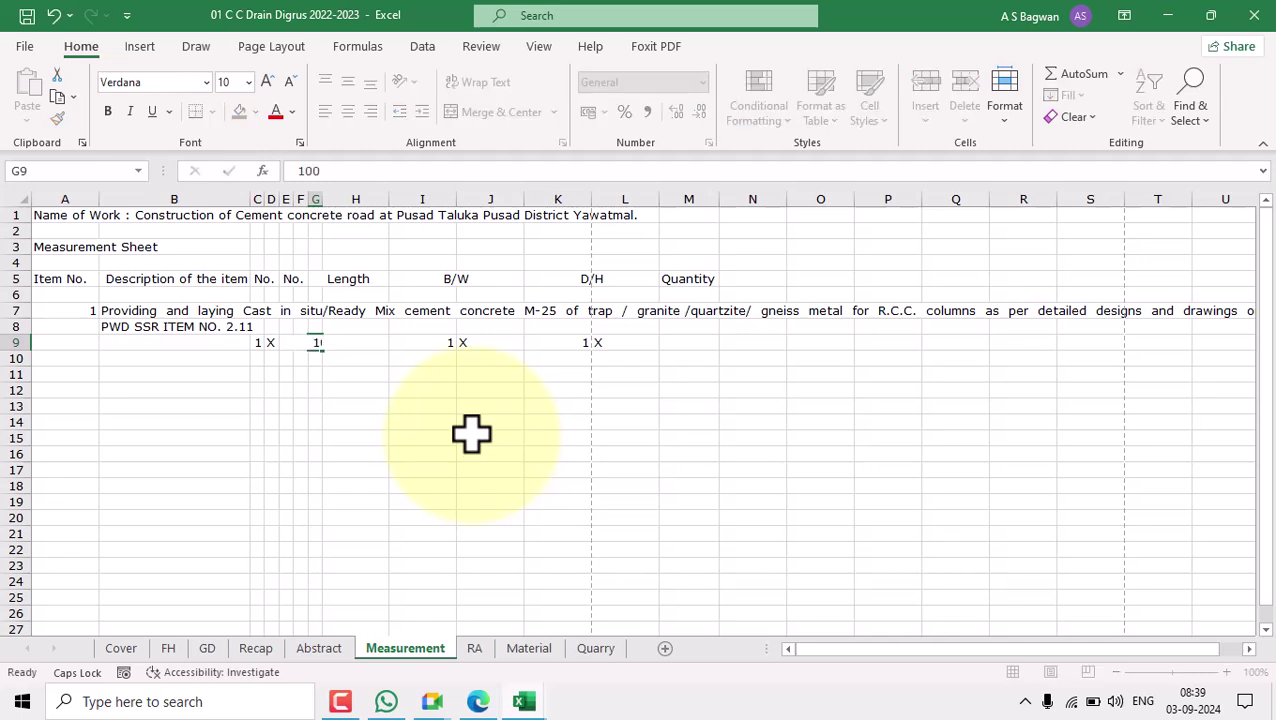
type("00")
key("Return")
left_click(330, 342)
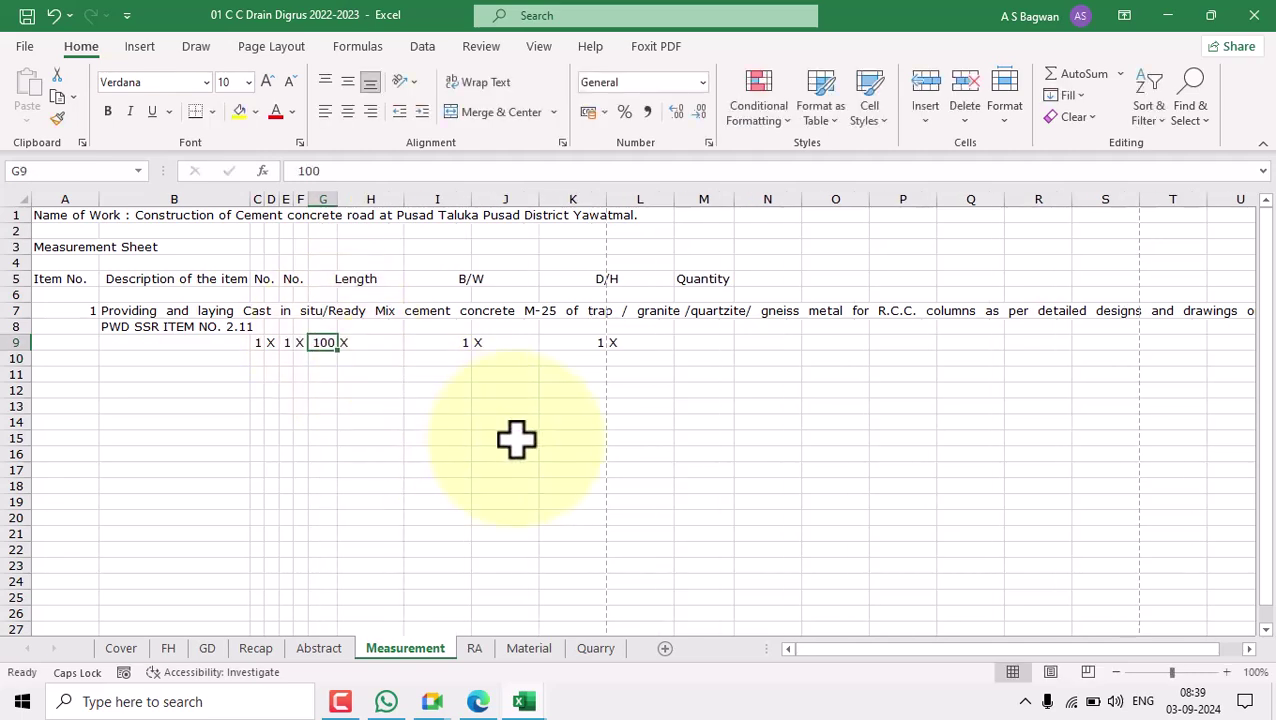
left_click(512, 438)
Format the length value in G9 to display three decimal places.
left_click(322, 342)
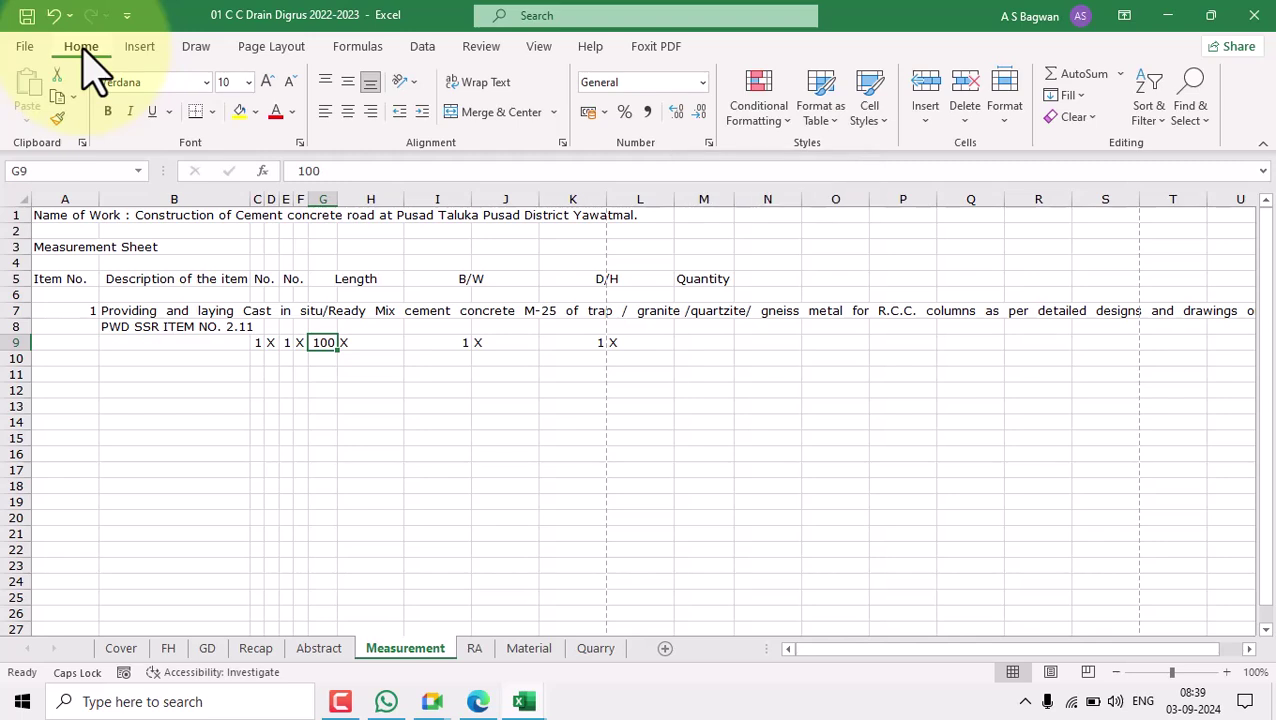
left_click(678, 111)
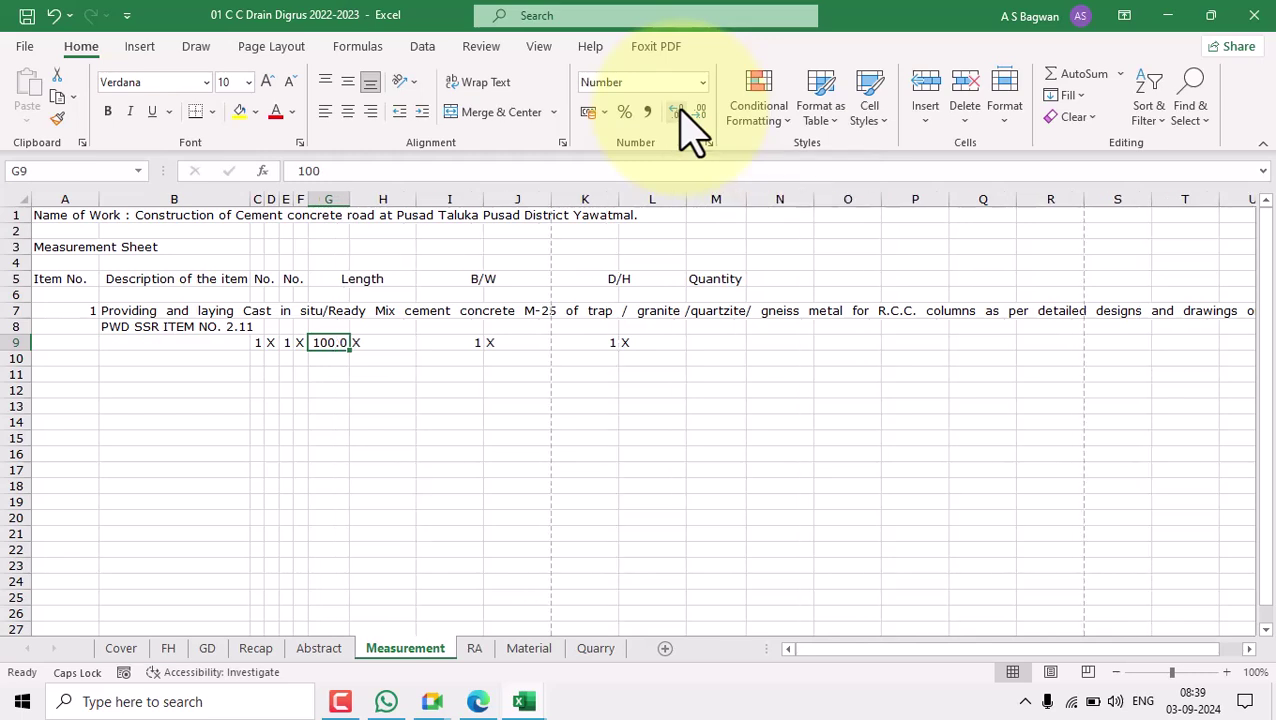
left_click(678, 111)
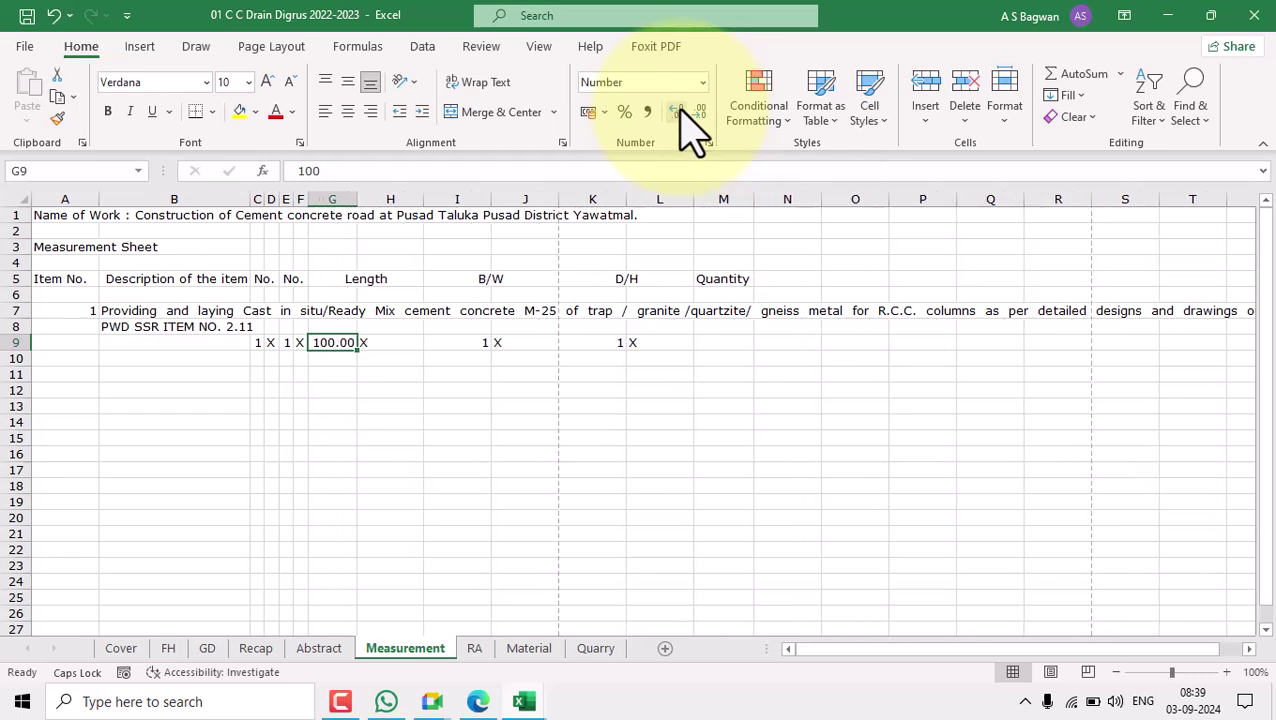
left_click(678, 111)
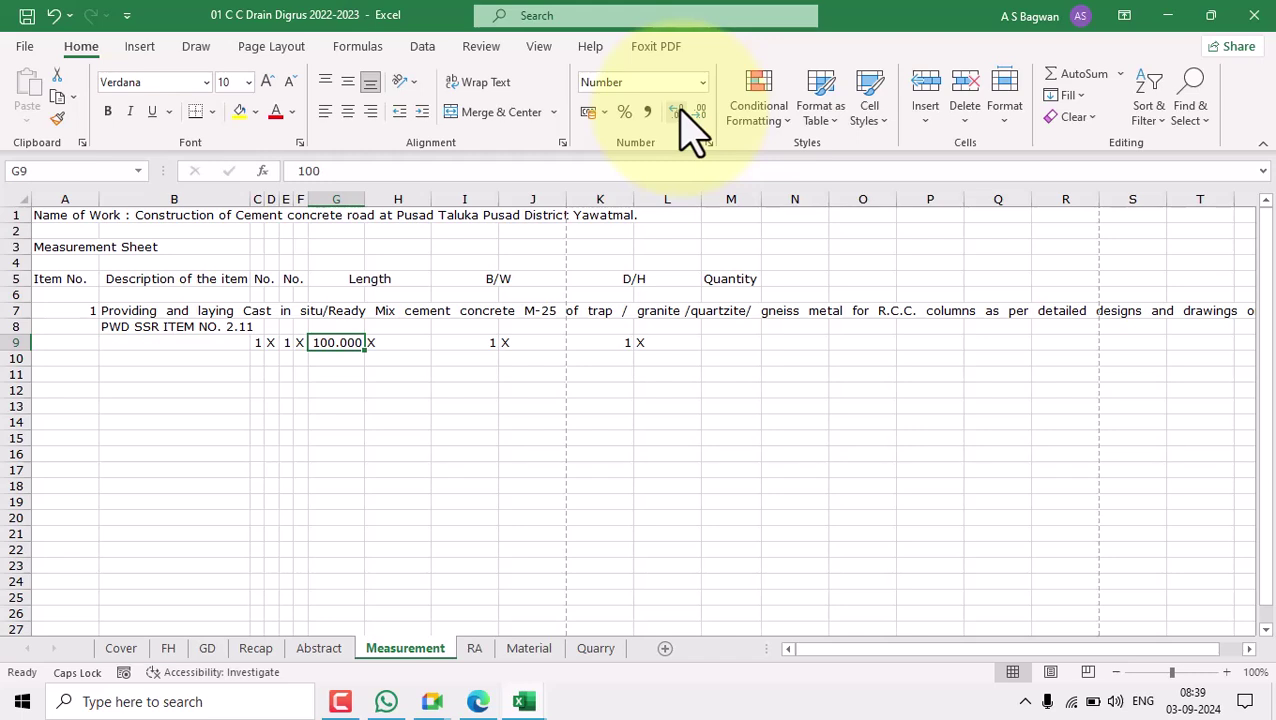
left_click(678, 111)
left_click(678, 111)
left_click(678, 111)
left_click(678, 111)
left_click(678, 111)
left_click(498, 466)
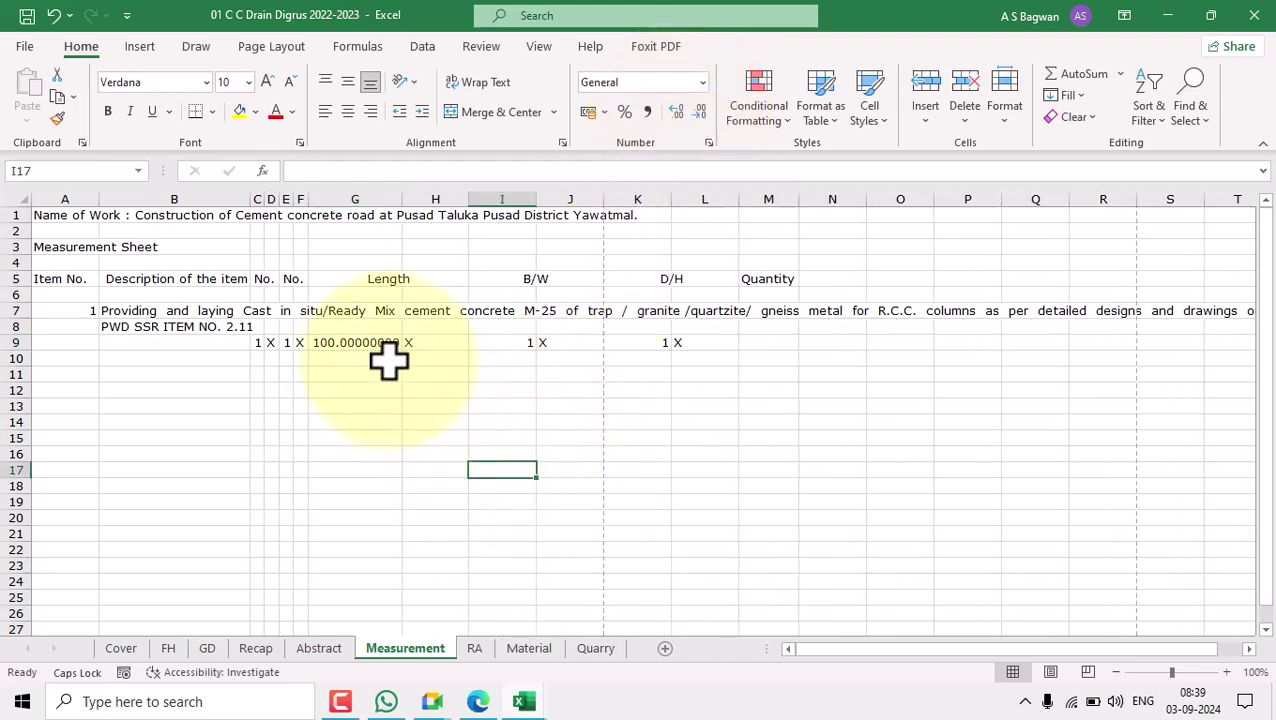
left_click(360, 342)
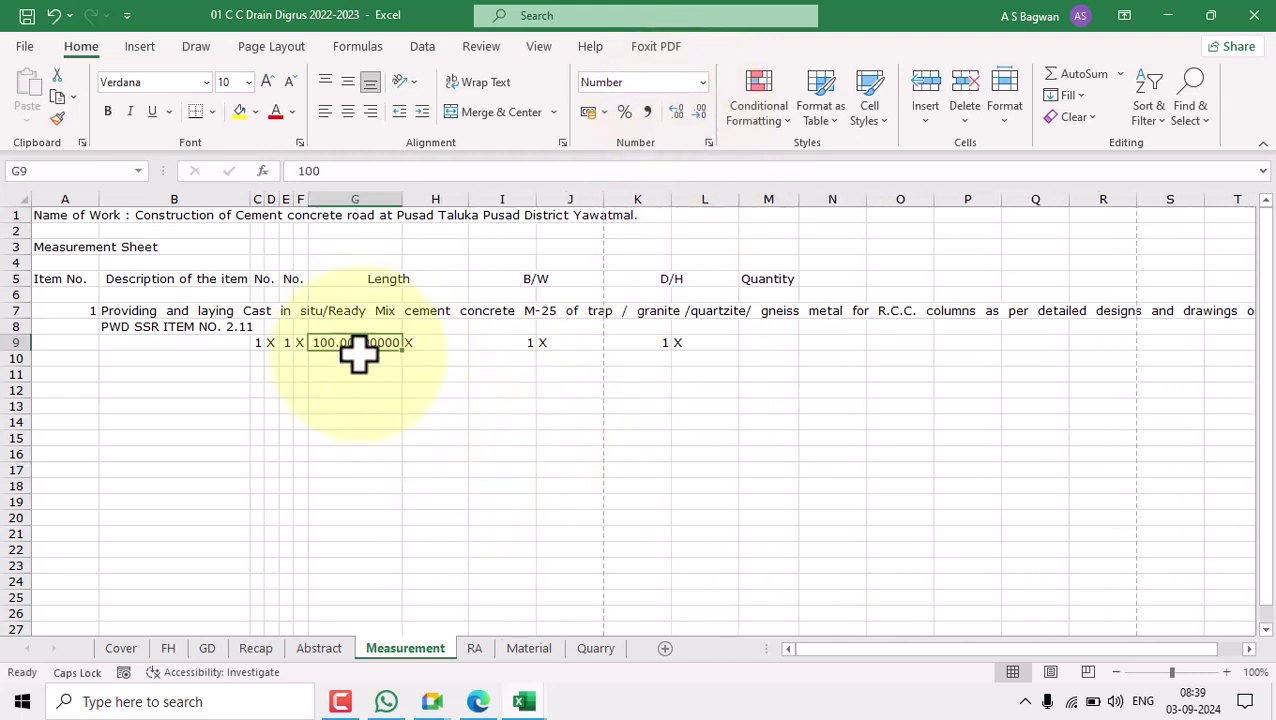
left_click(700, 110)
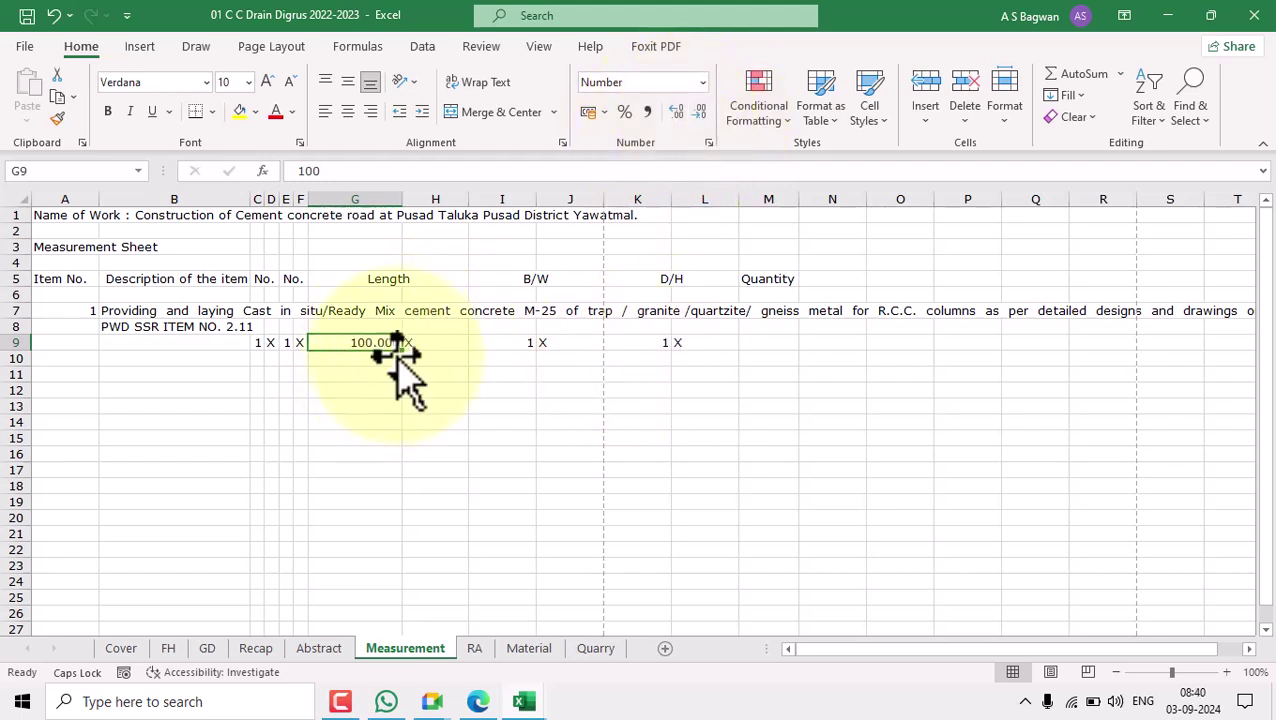
left_click(430, 418)
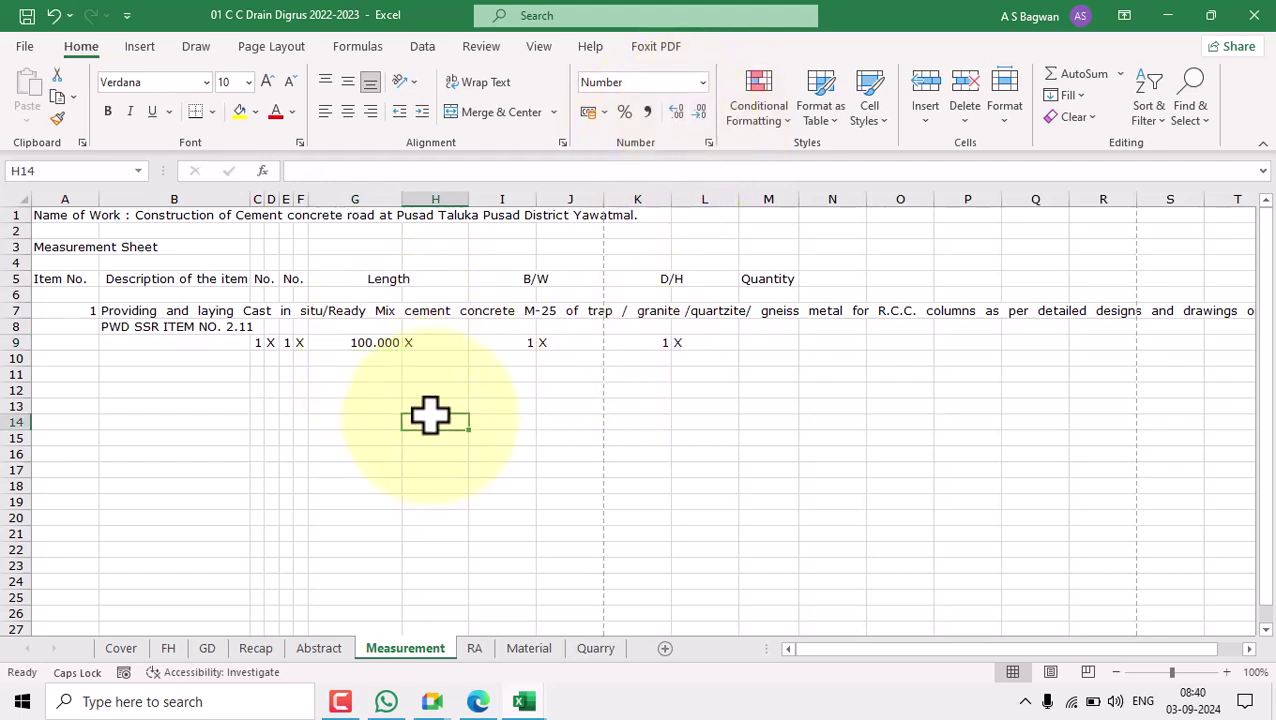
Fit the widths of columns G and H to the length value and its multiplication mark.
double_click(398, 193)
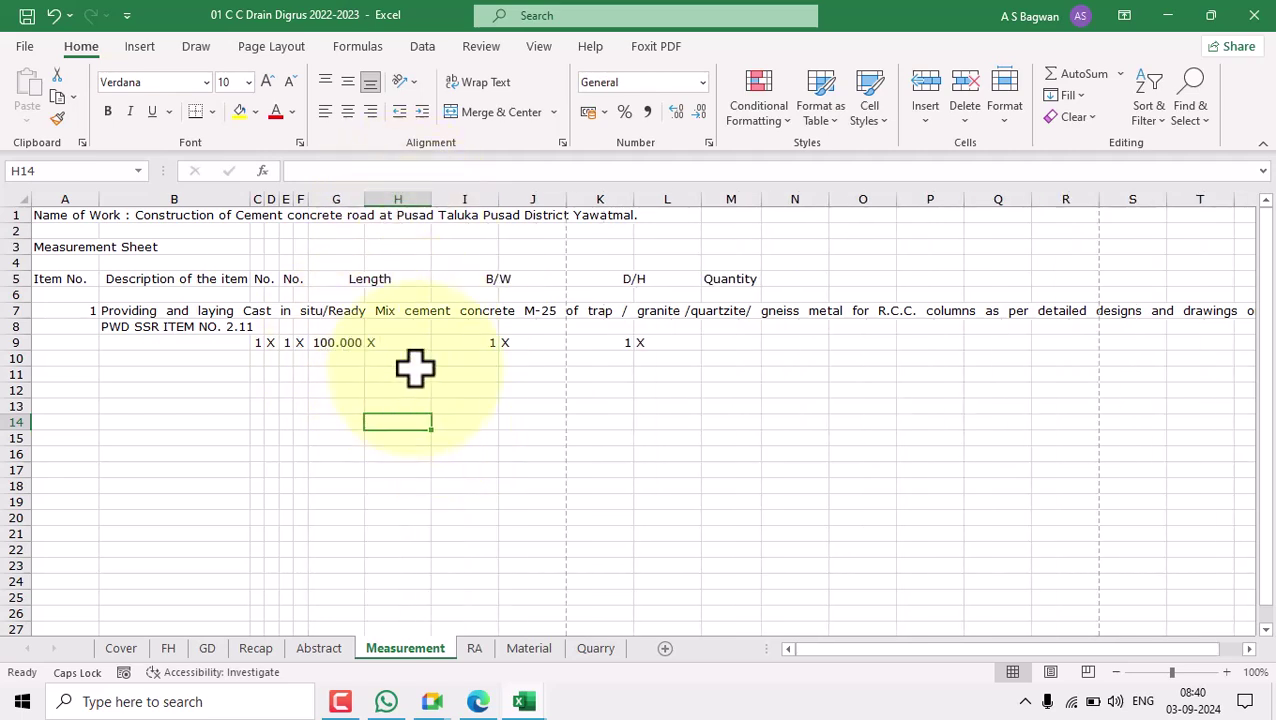
double_click(433, 193)
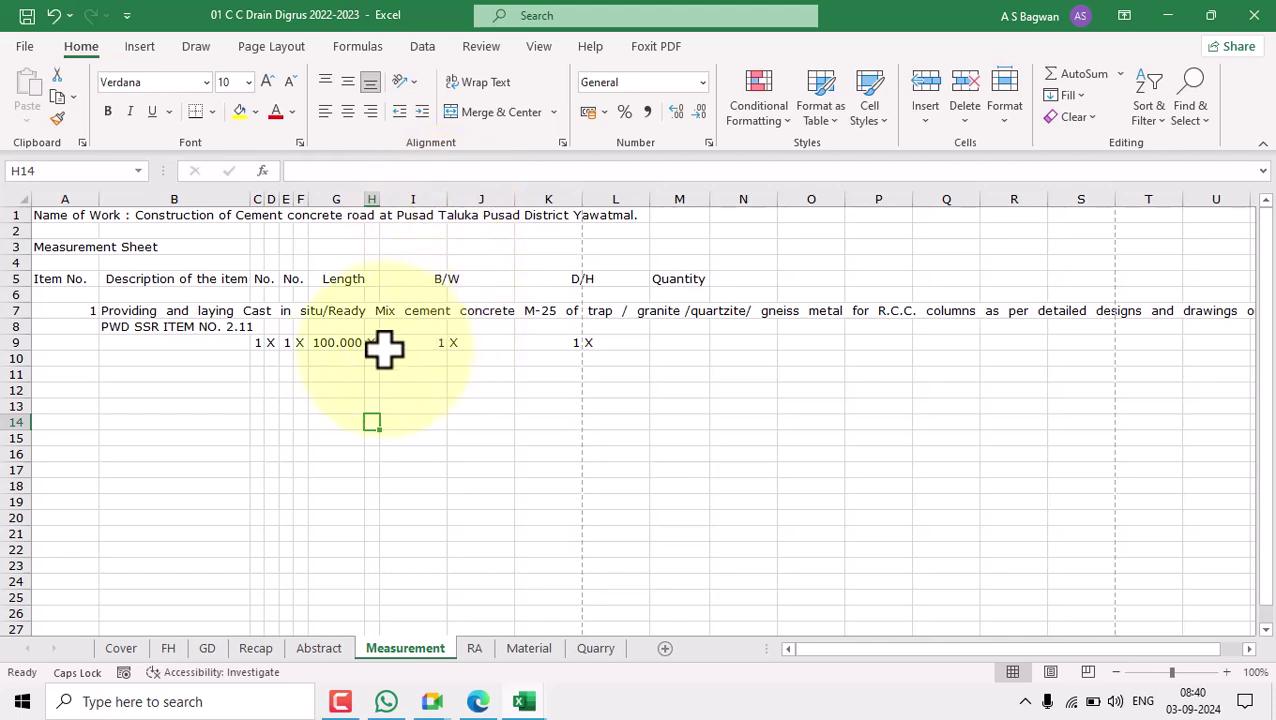
Copy the formatted length and X from G9:H9 into I9:J9 and K9:L9, under the B/W and D/H headings.
left_click_drag(345, 342, 366, 342)
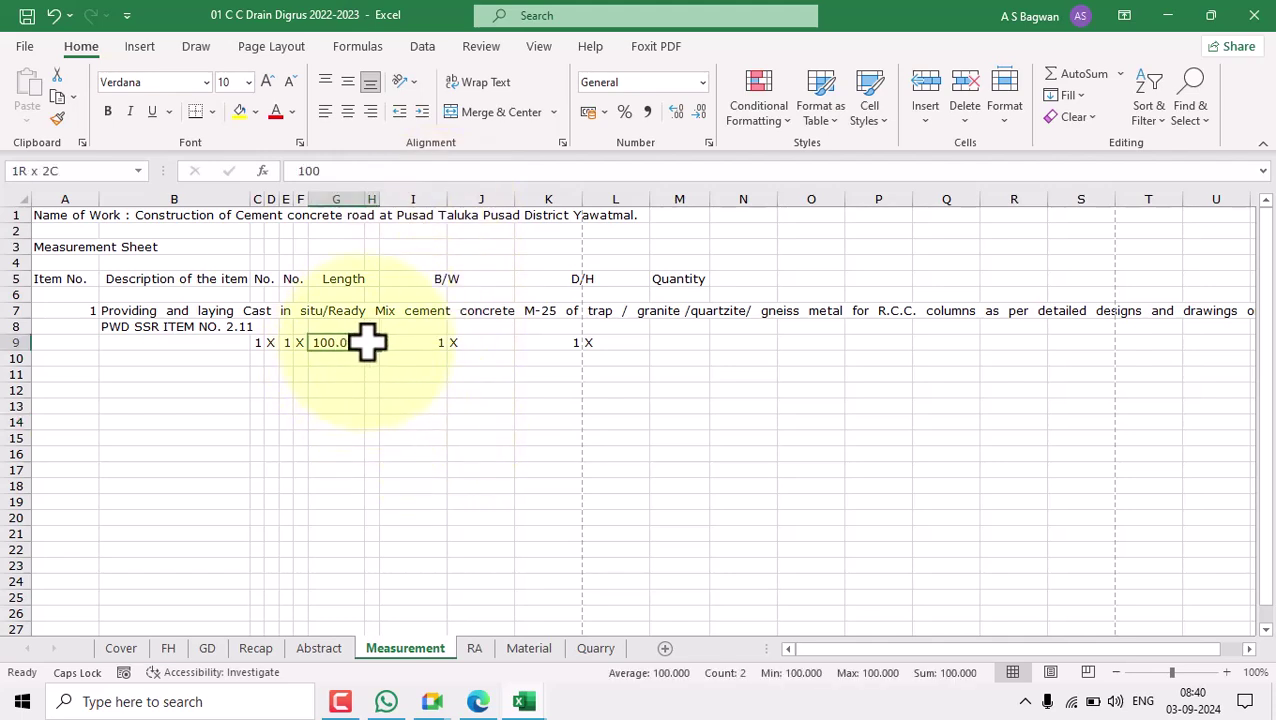
key("ctrl+c")
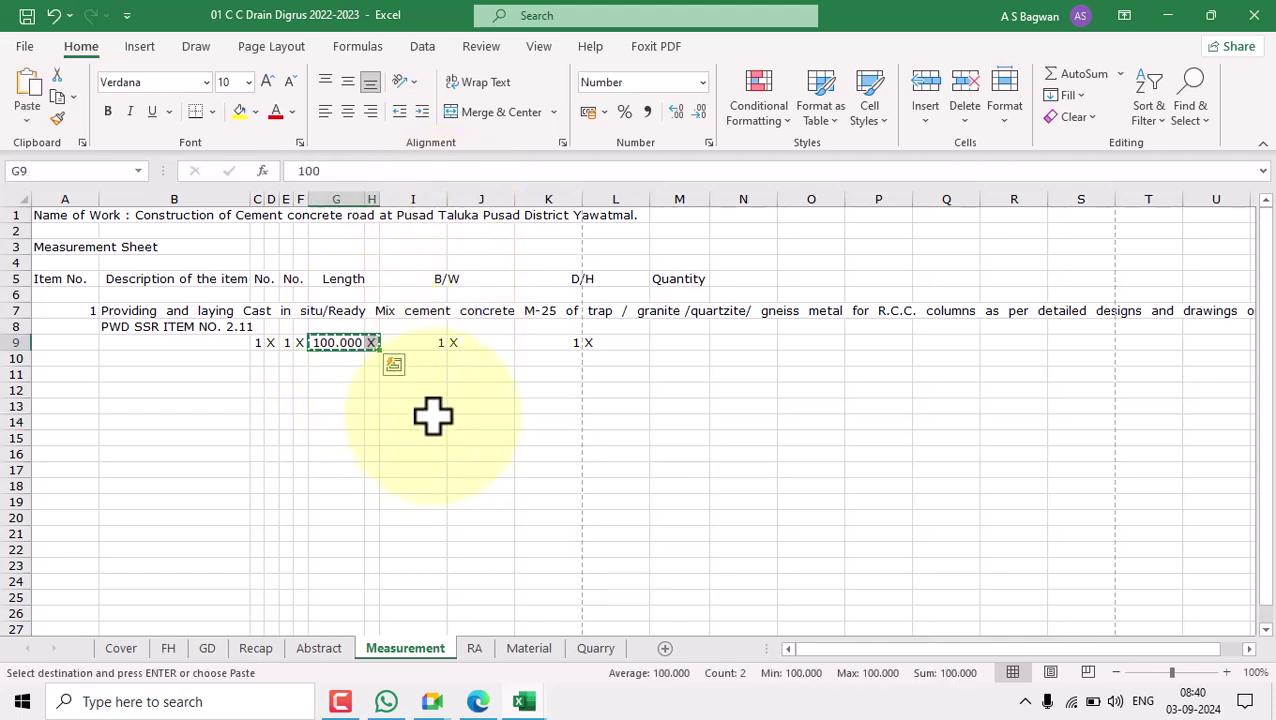
left_click(419, 342)
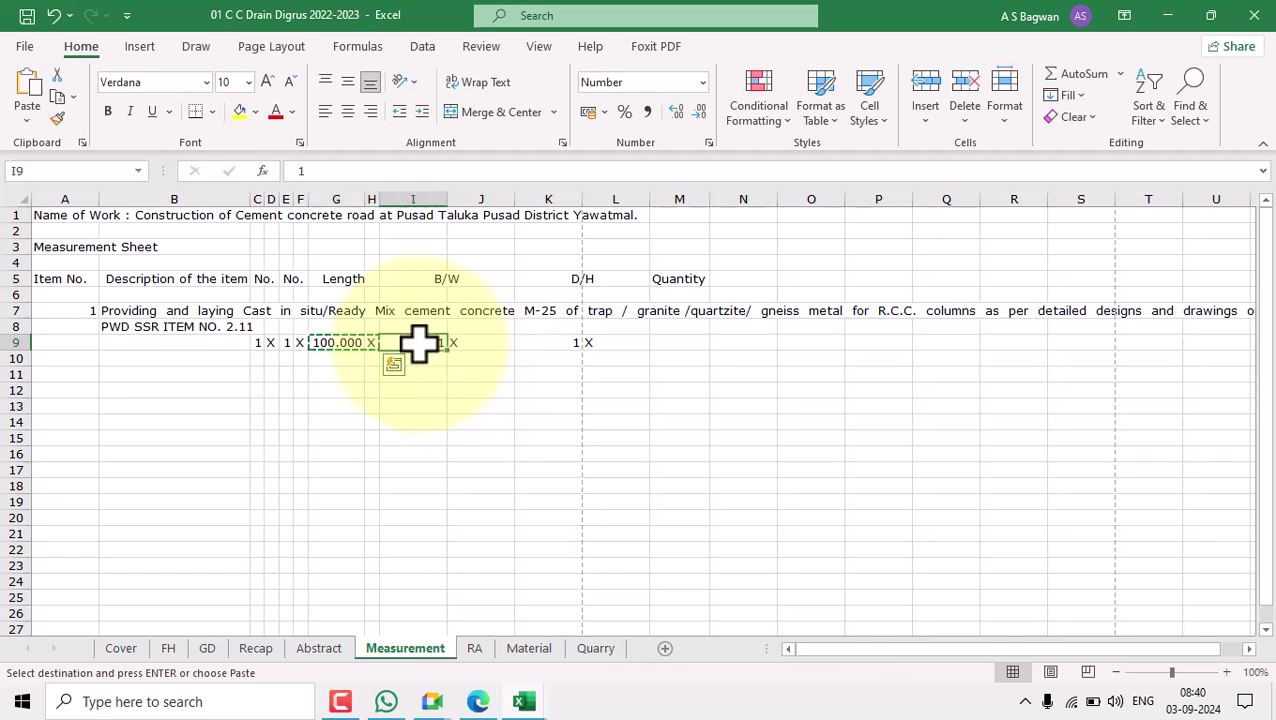
key("ctrl+v")
left_click(541, 345)
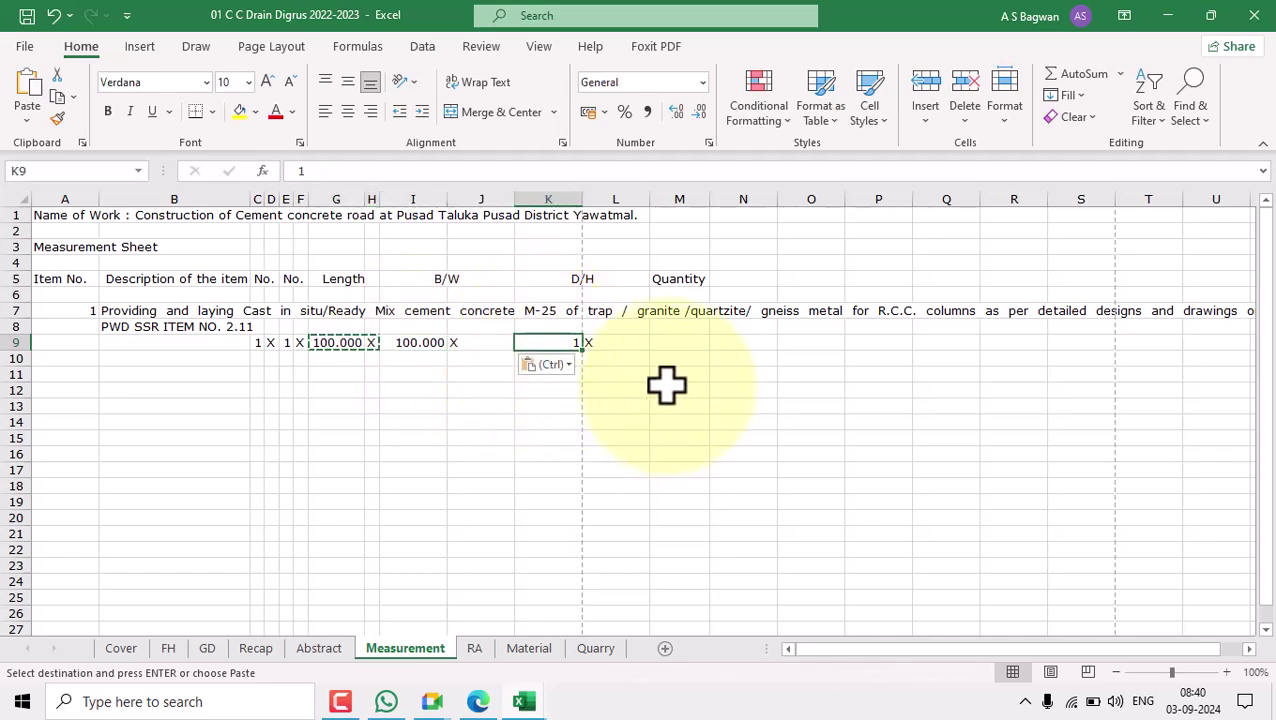
key("ctrl+v")
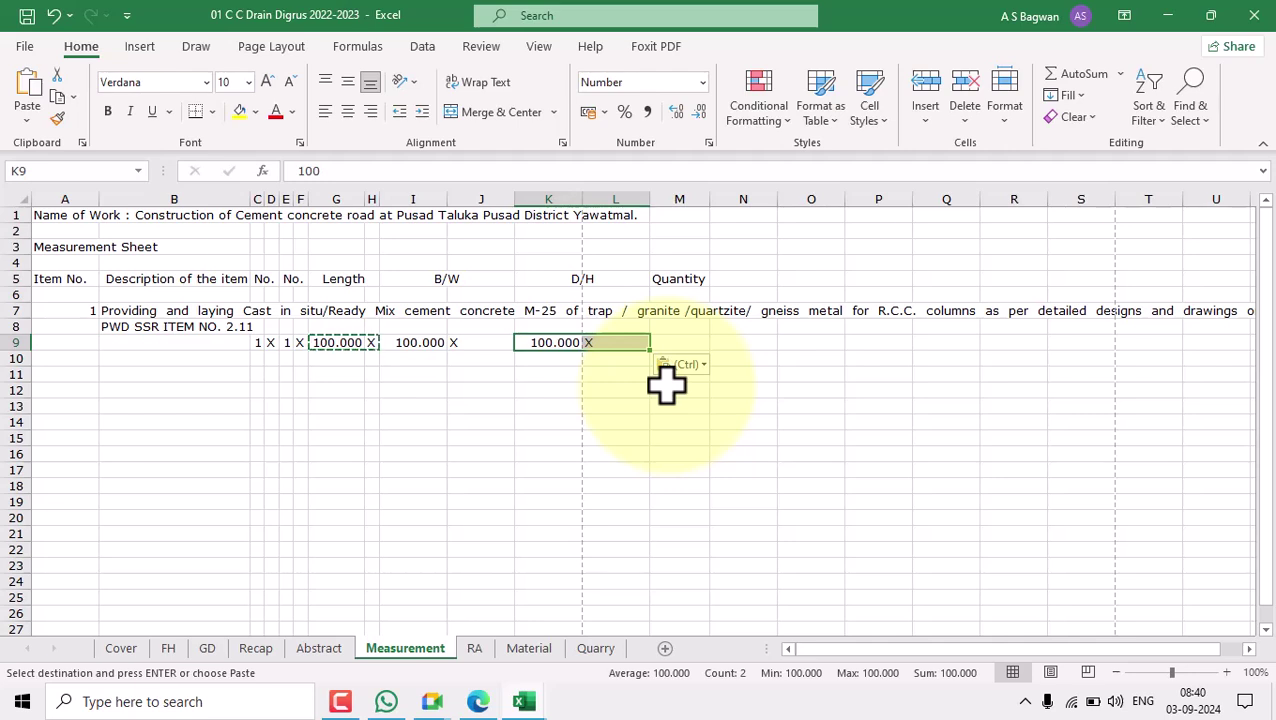
key("Escape")
left_click(474, 420)
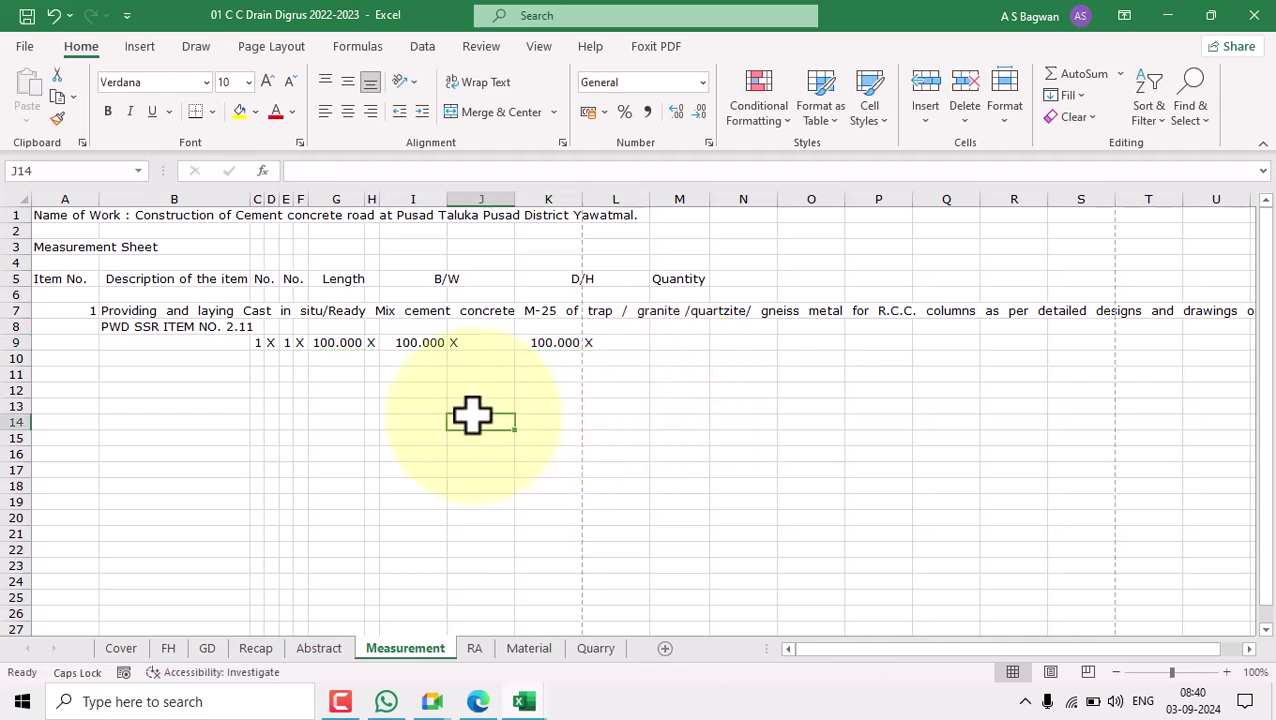
Enter 4 as the B/W value in I9 and fit columns I and J to their contents.
left_click(422, 342)
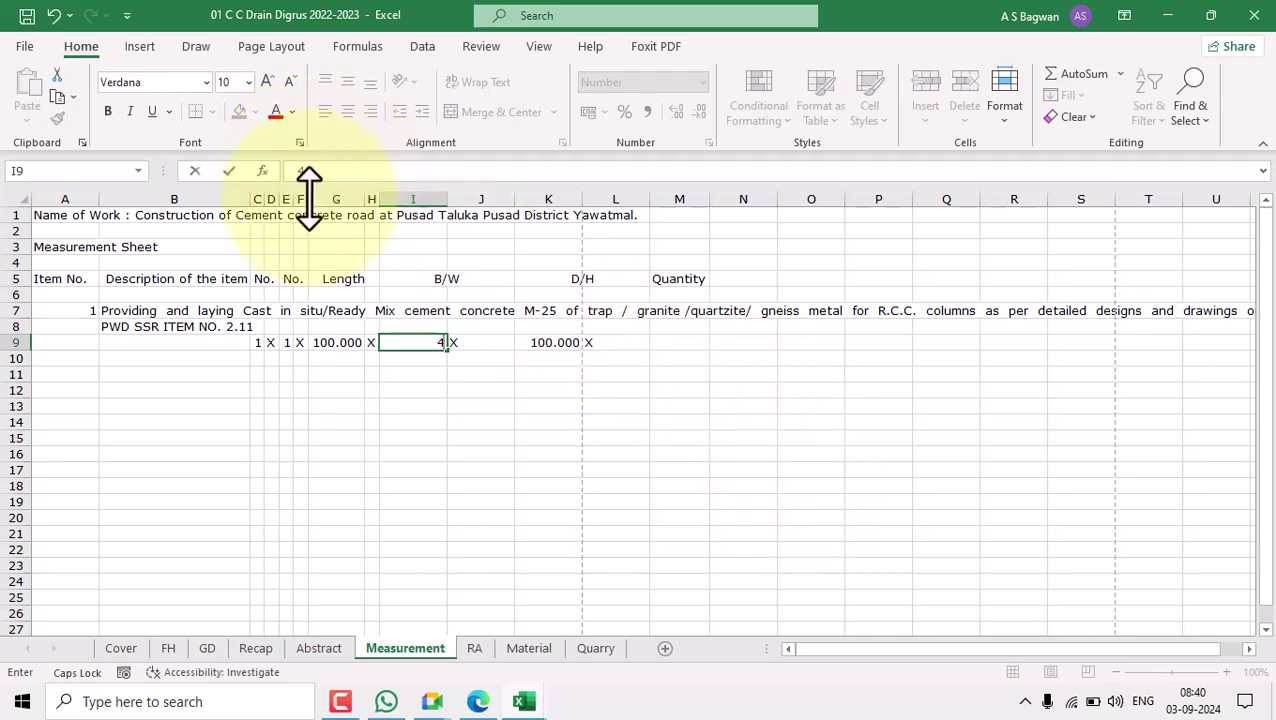
key("Tab")
key("Tab")
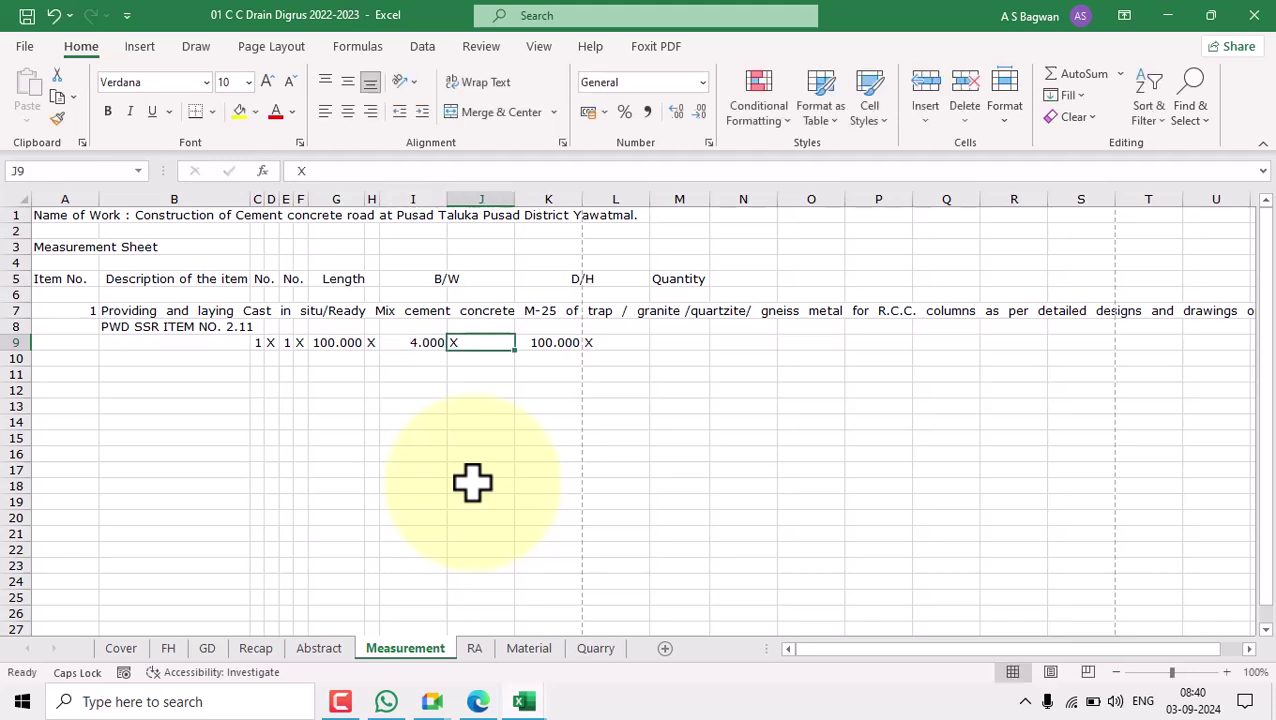
double_click(446, 199)
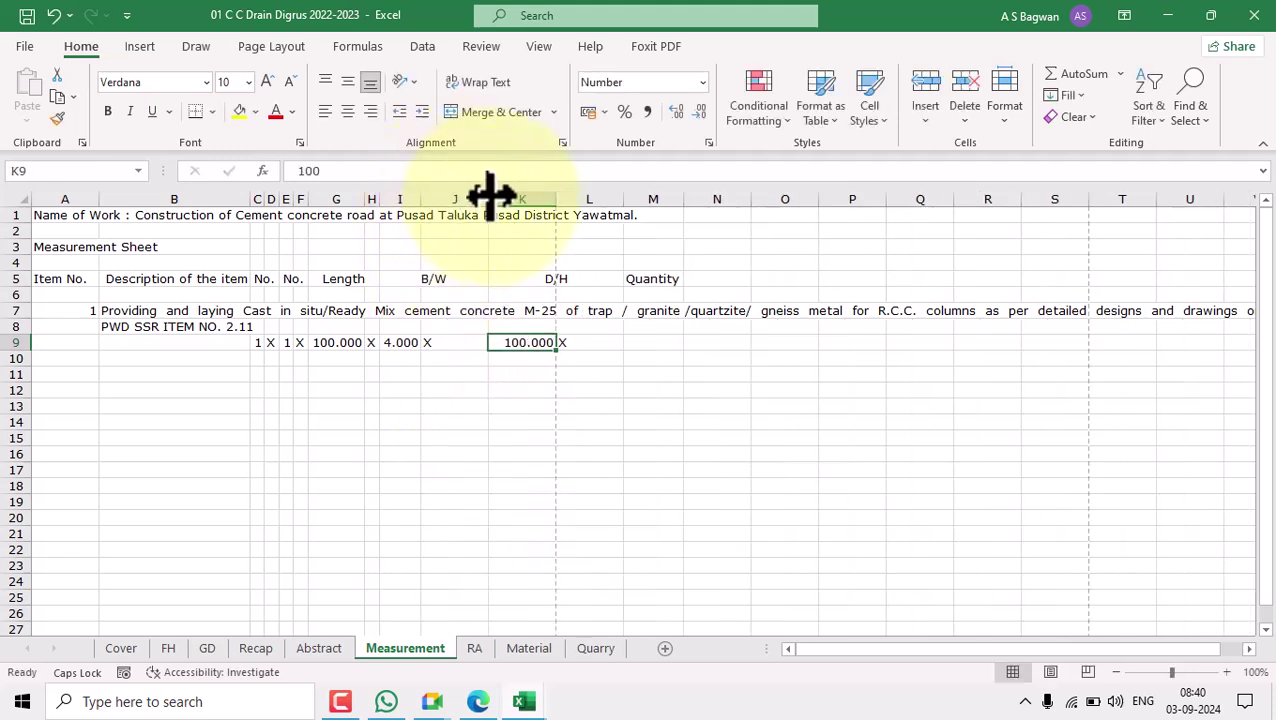
double_click(486, 199)
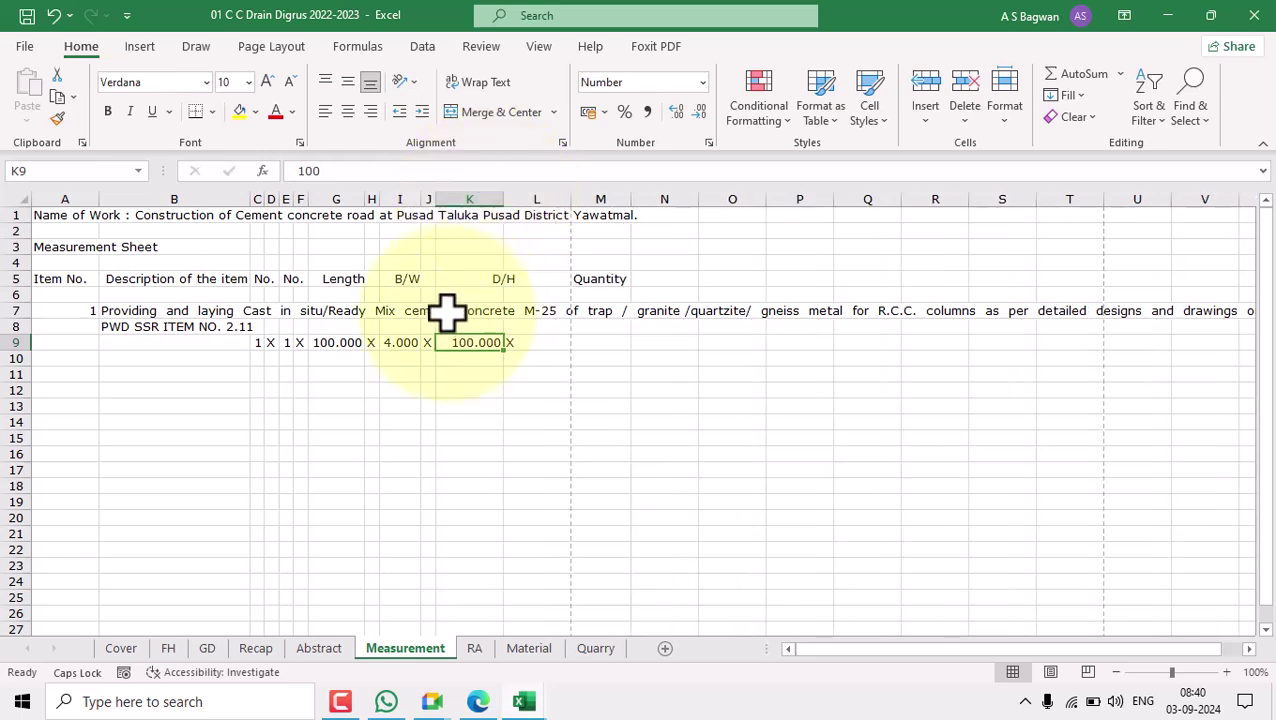
Enter .3 as the D/H value in K9 of the measurement row.
left_click(524, 455)
left_click(500, 281)
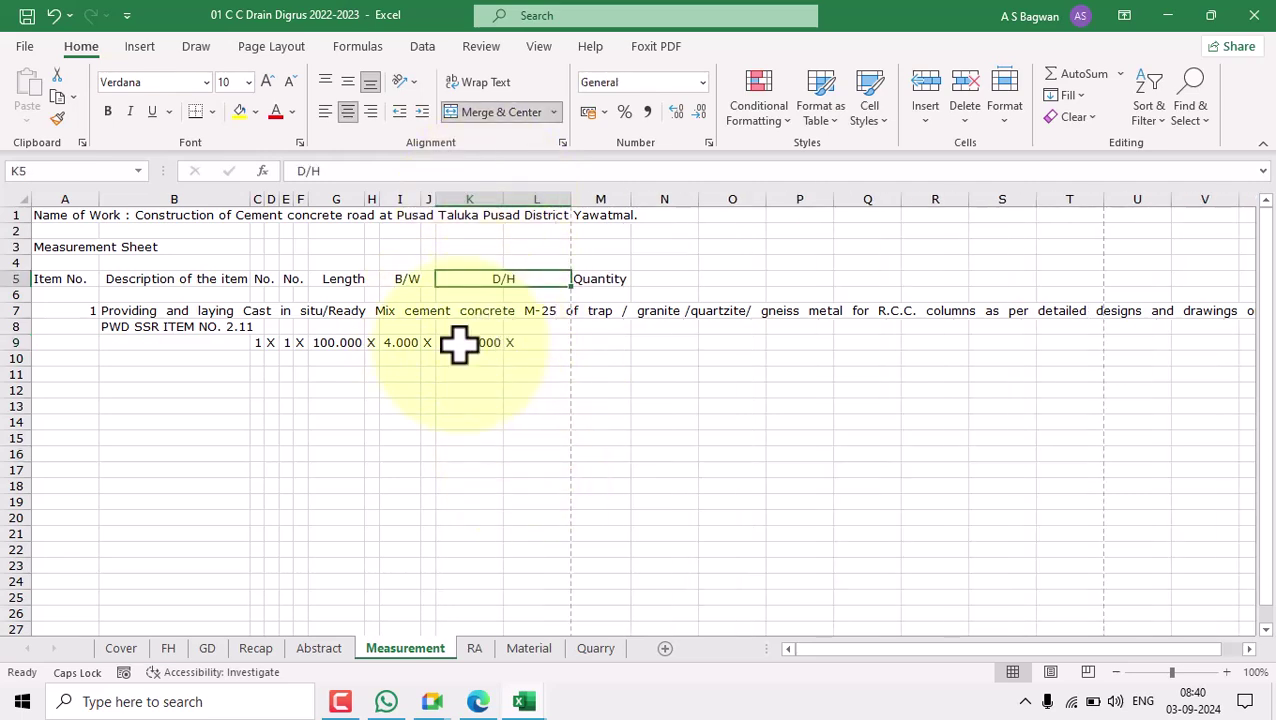
left_click(462, 343)
type(".3")
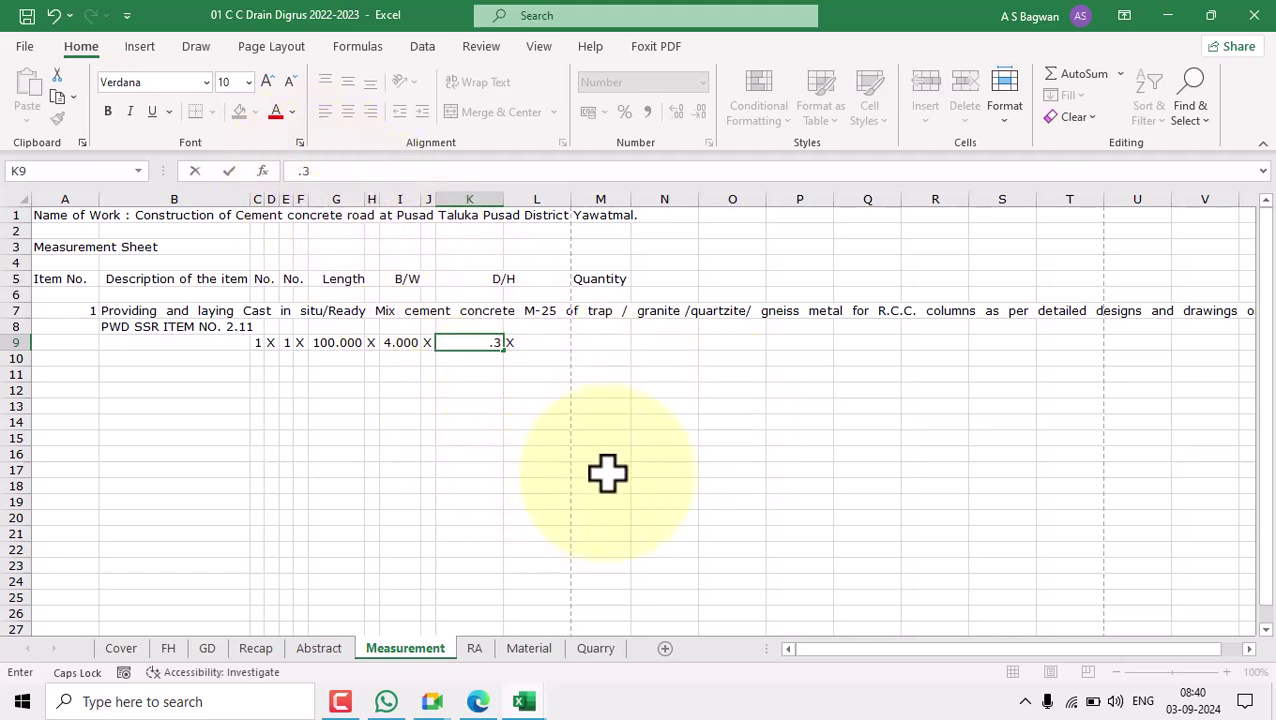
key("Tab")
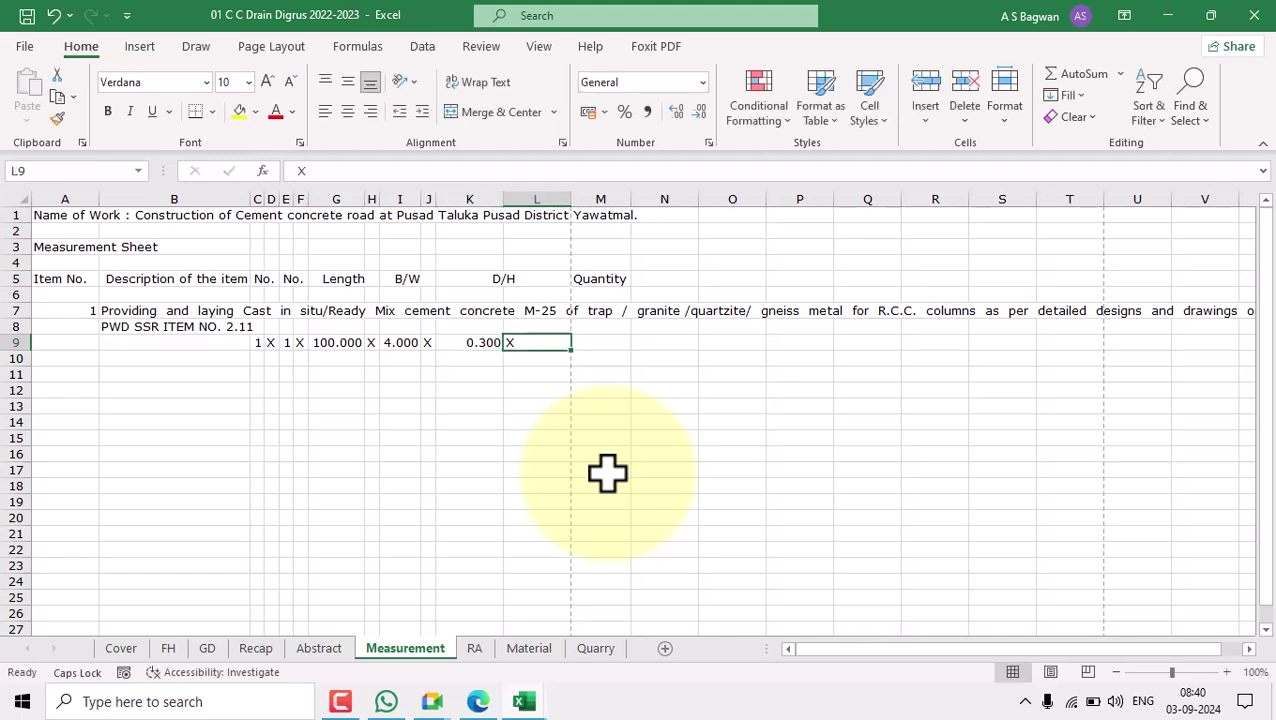
Replace the X in L9 with an equals sign as text and fit column L to its content.
left_click(479, 343)
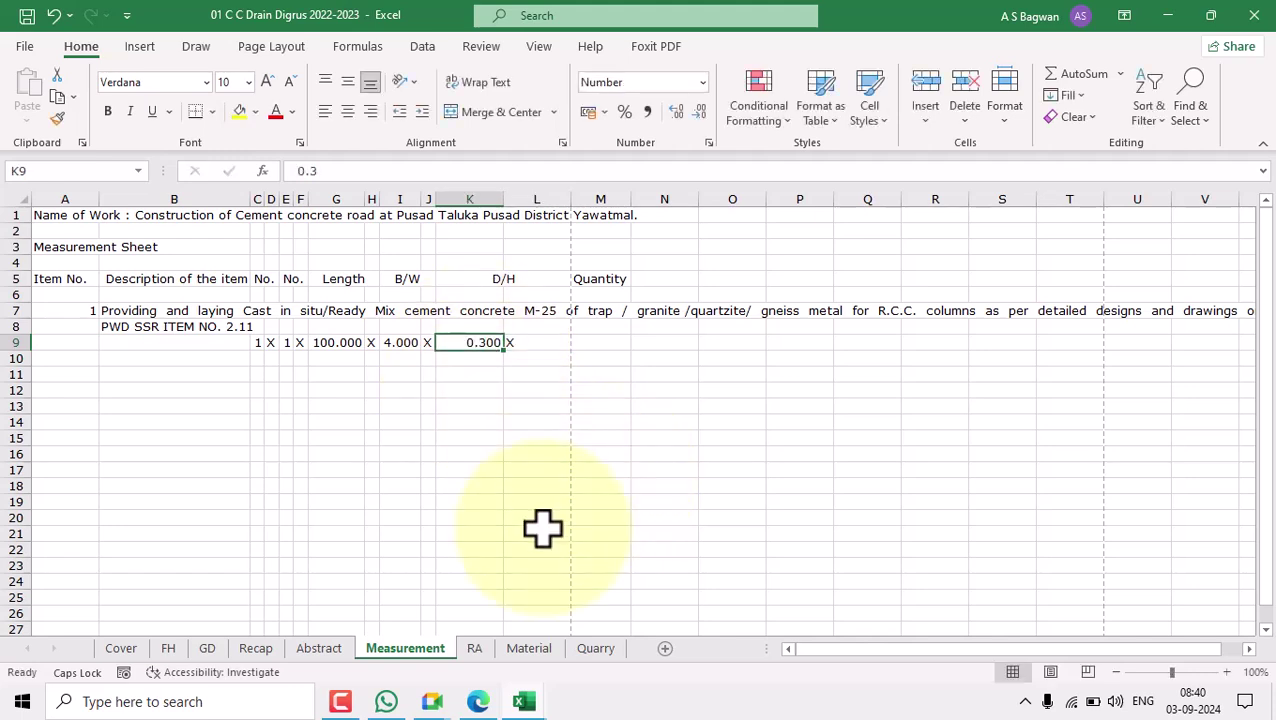
key("Tab")
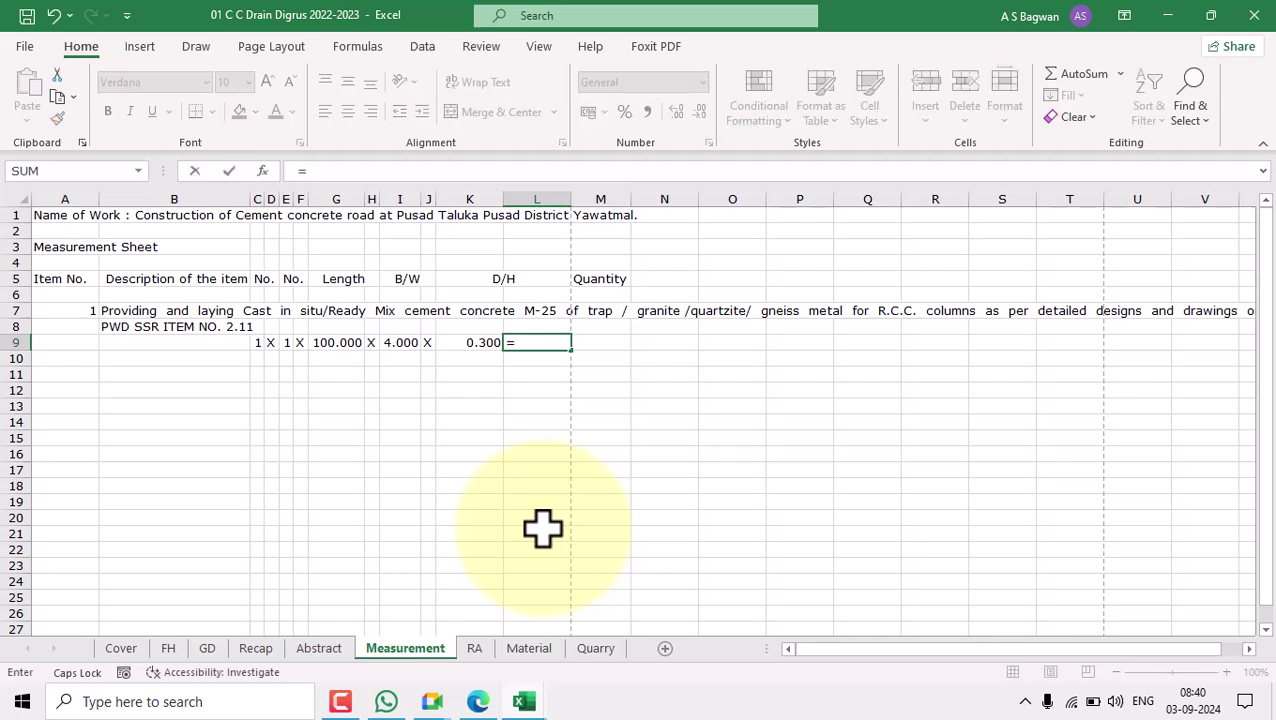
key("Tab")
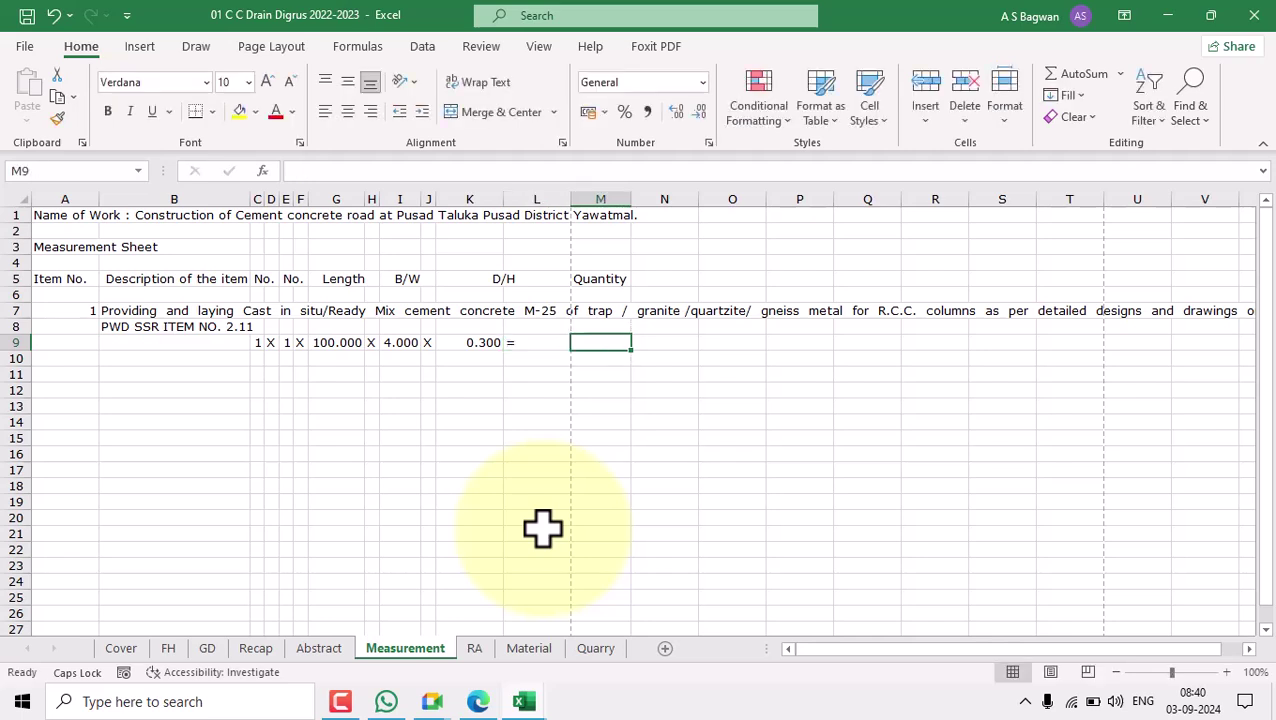
left_click(259, 342)
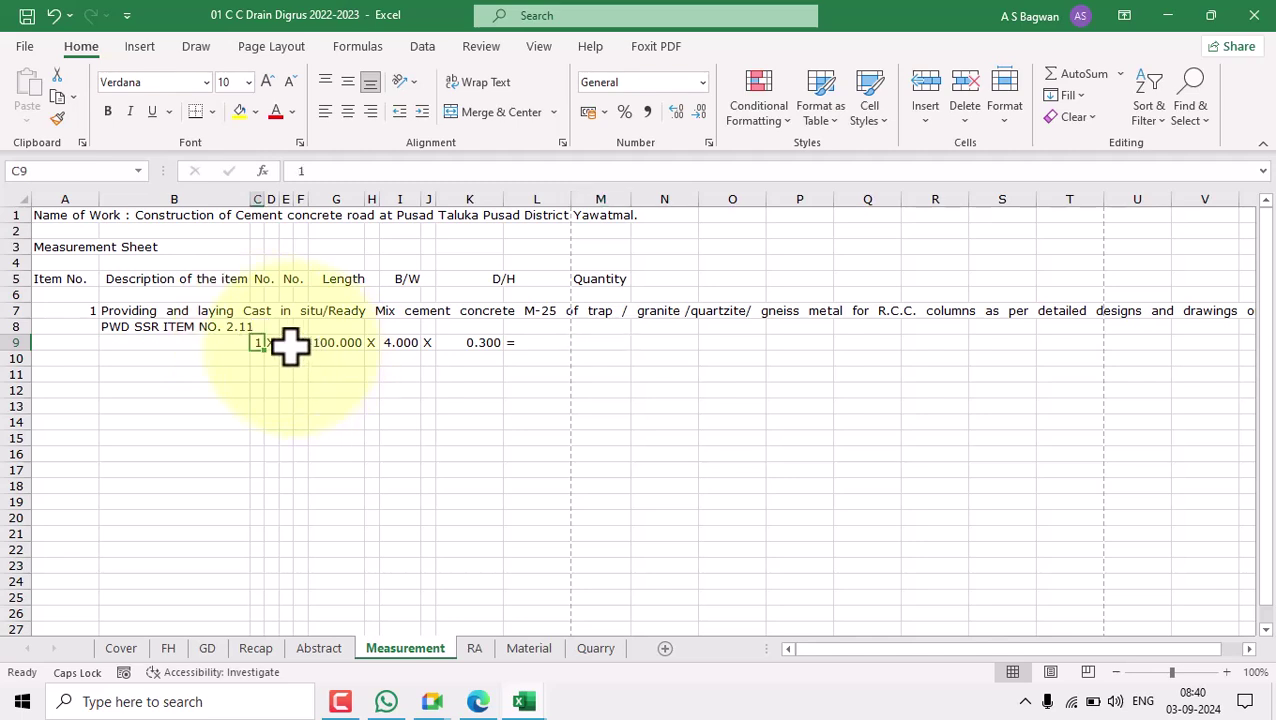
left_click(348, 345)
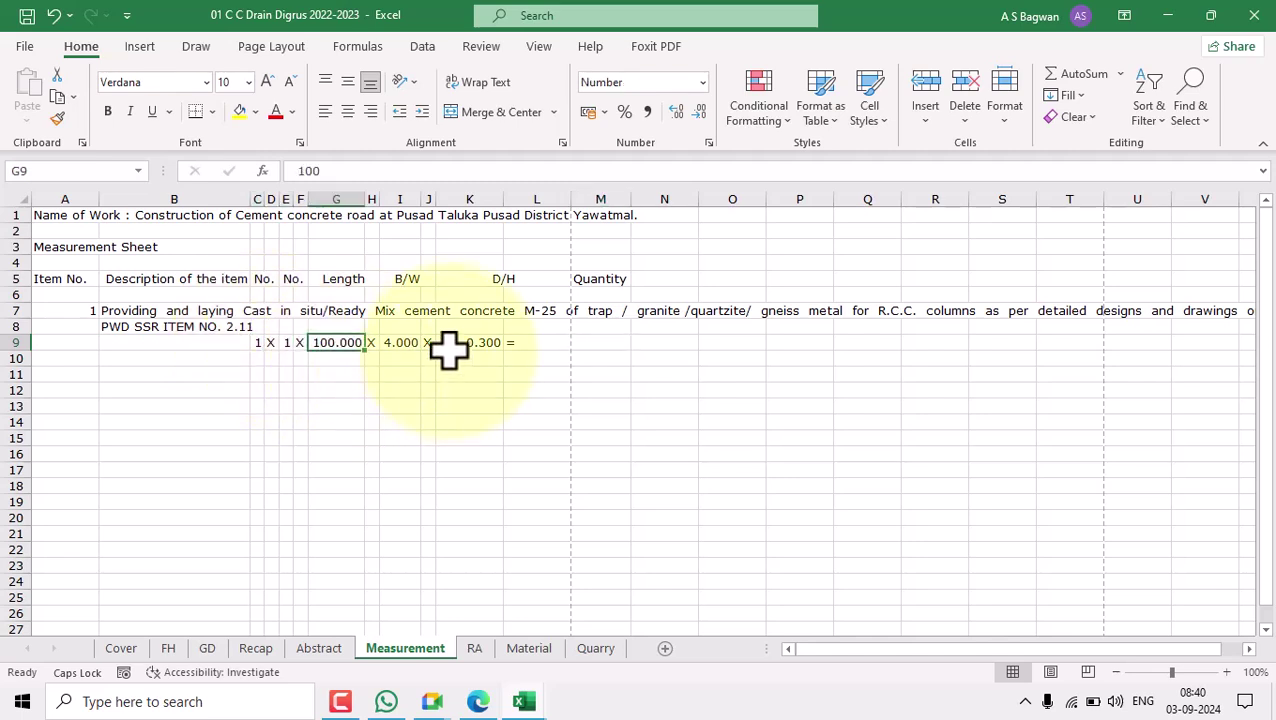
left_click(407, 345)
left_click(470, 342)
left_click(544, 341)
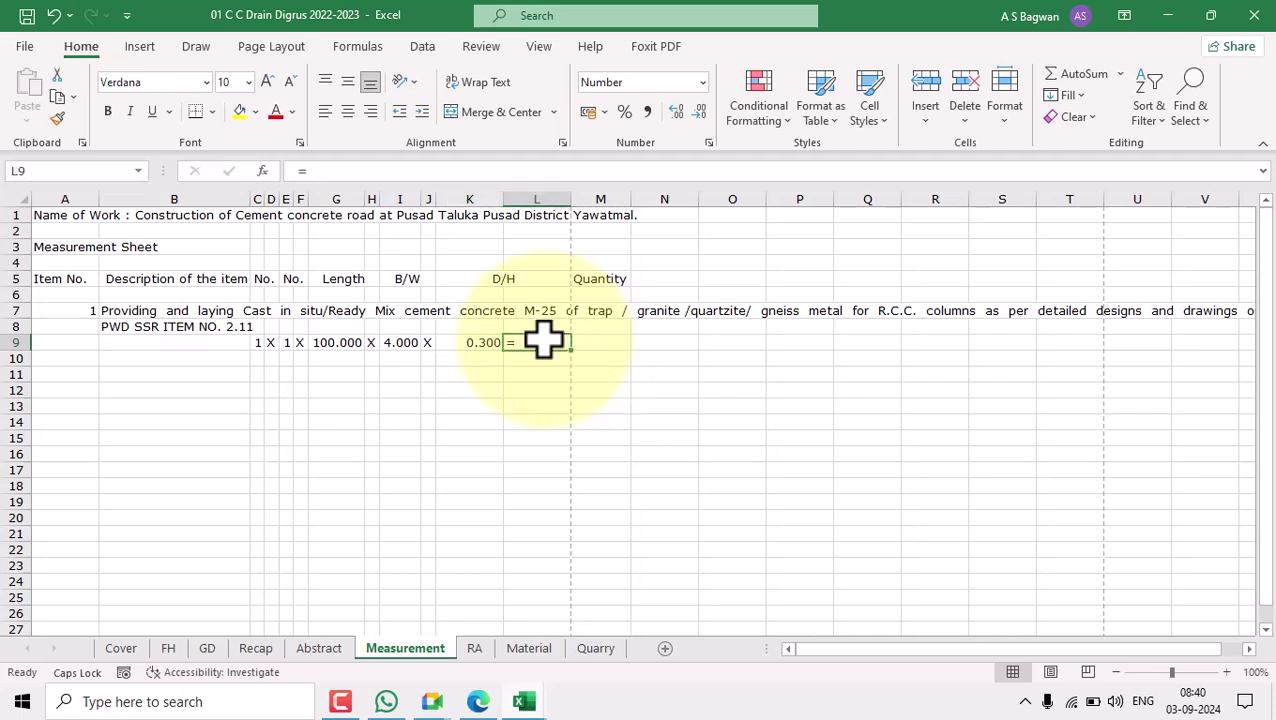
double_click(570, 199)
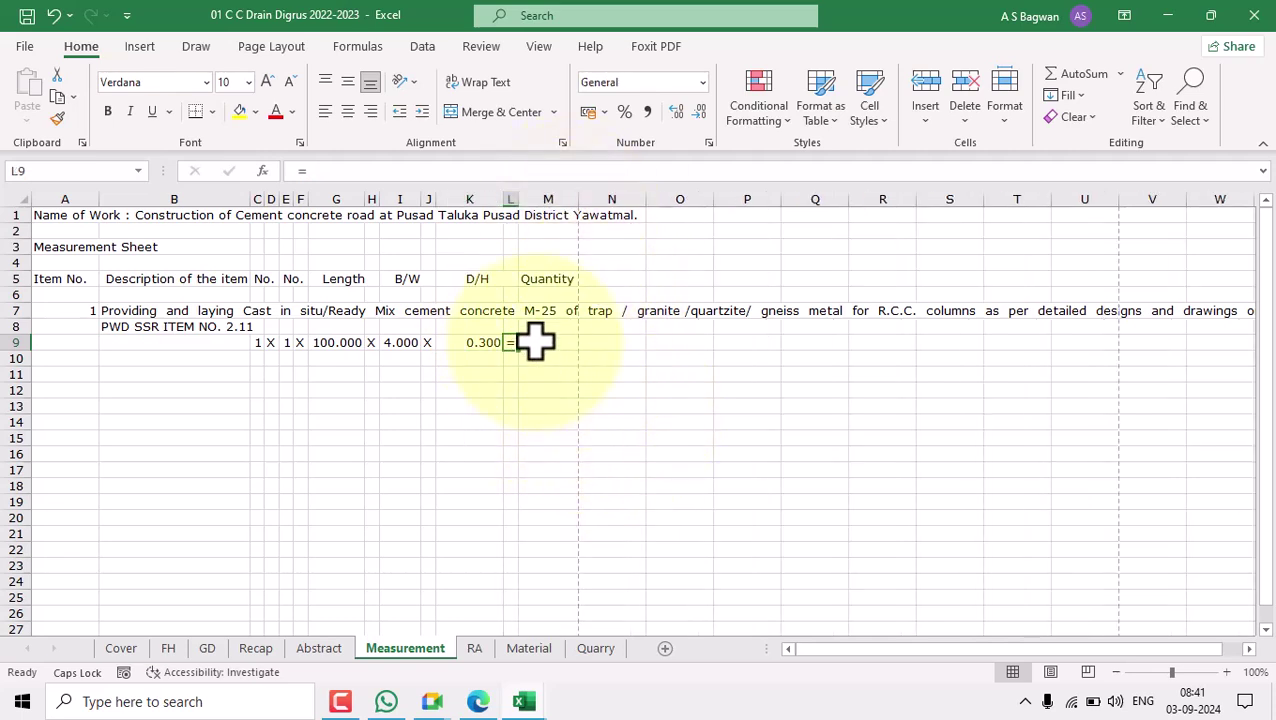
Calculate the quantity in M9 with the formula =PRODUCT(C9:K9).
left_click(538, 342)
key("Caps_Lock")
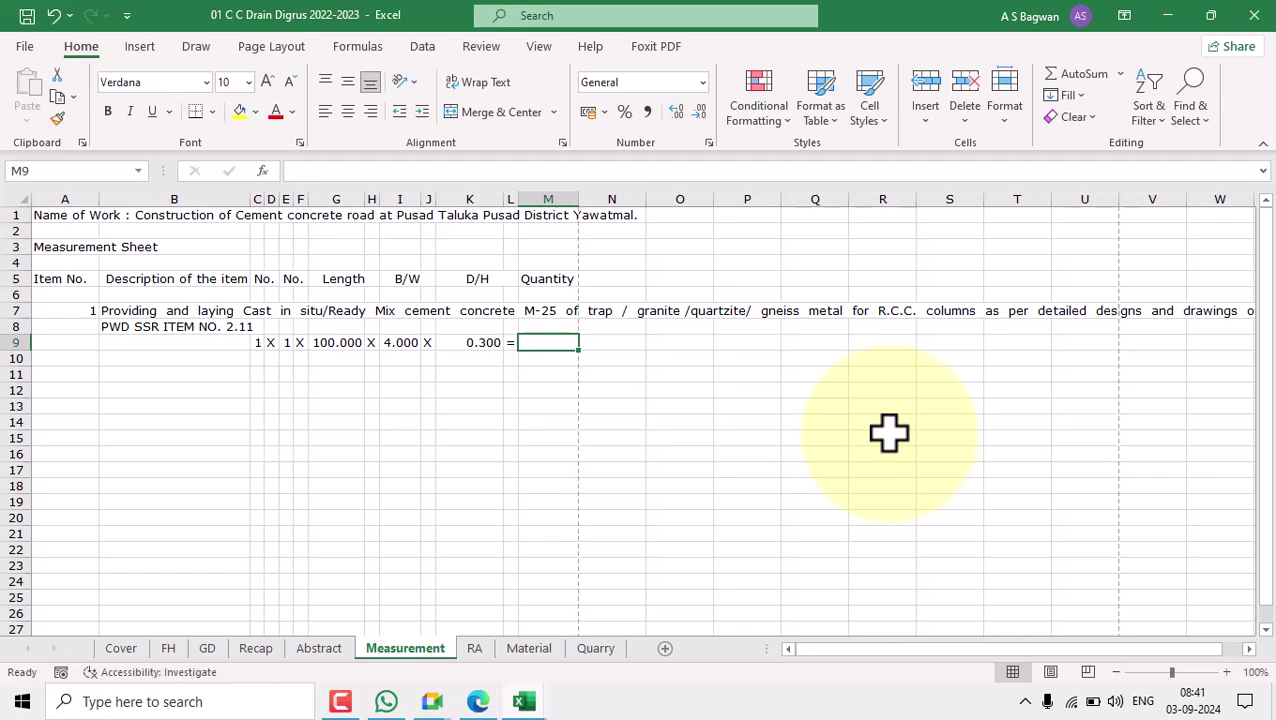
type("=")
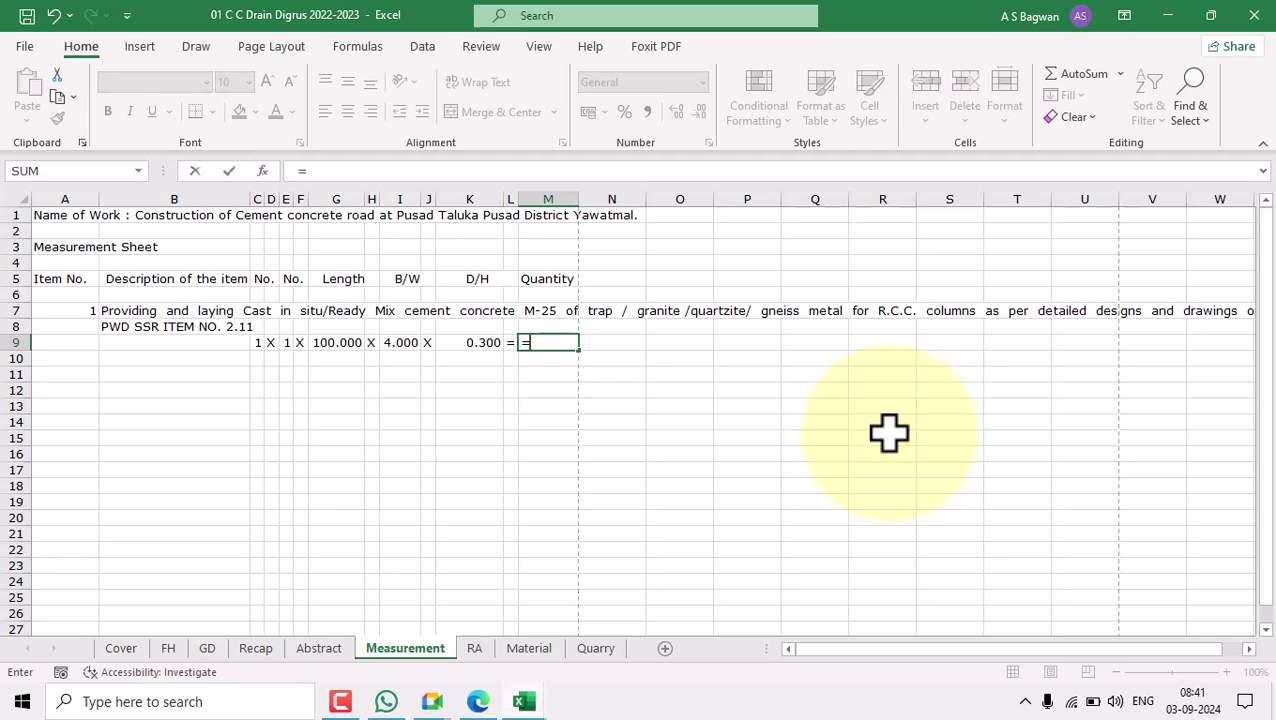
type("pr")
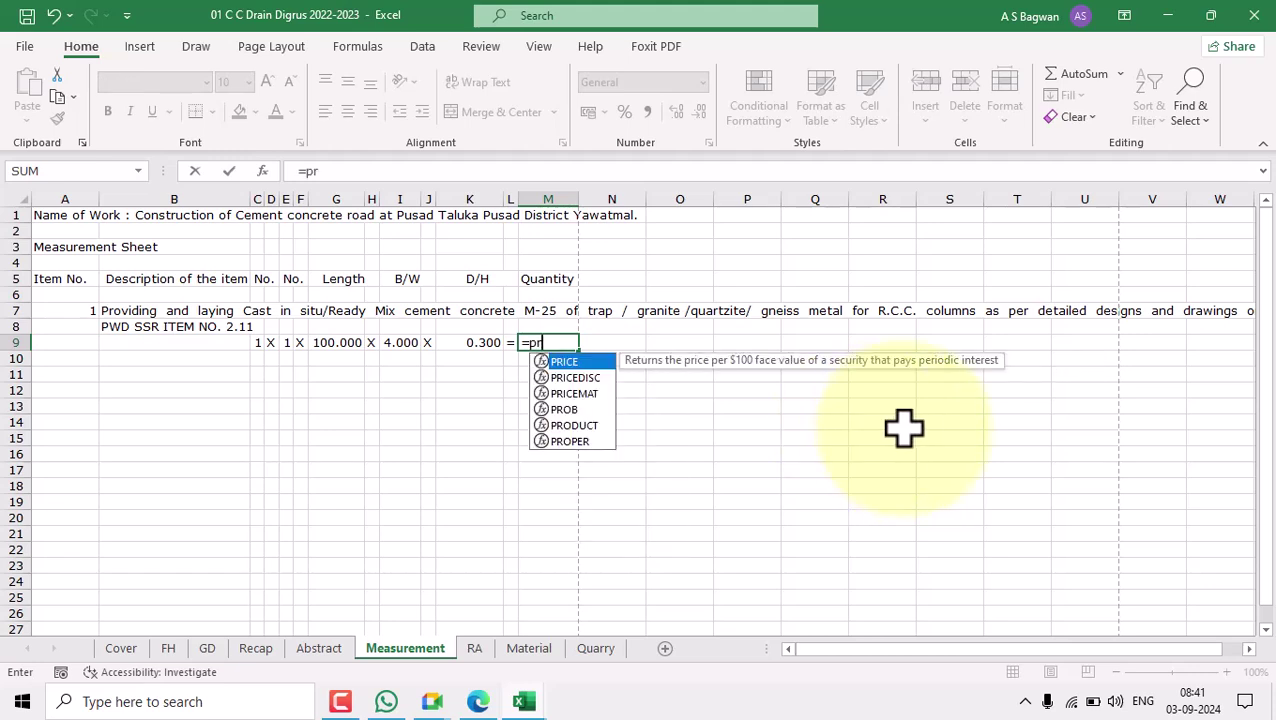
left_click(596, 428)
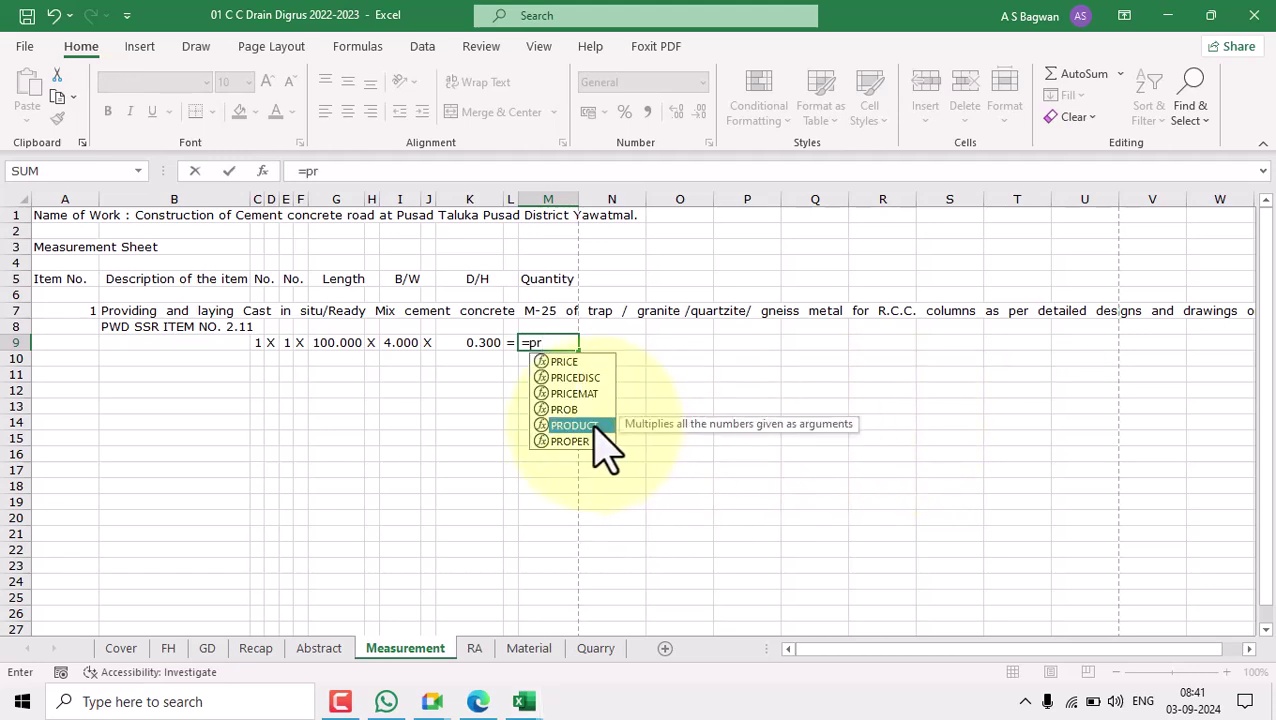
double_click(596, 425)
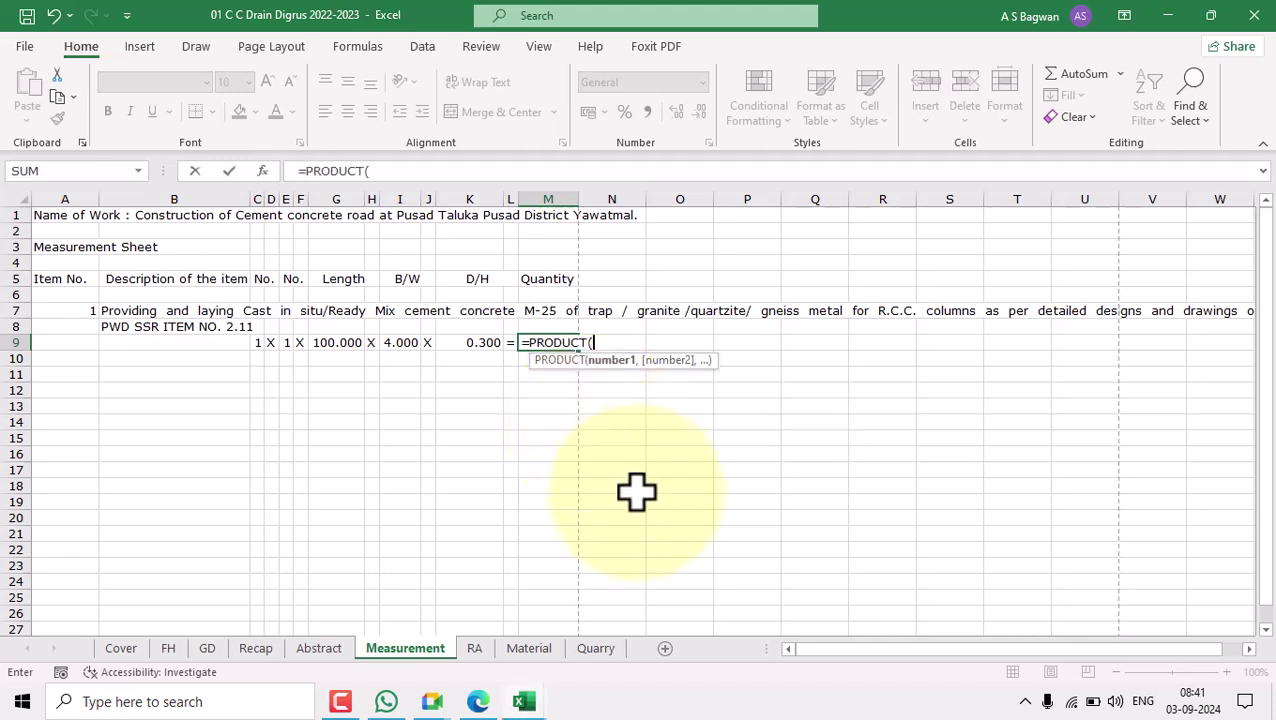
left_click(259, 343)
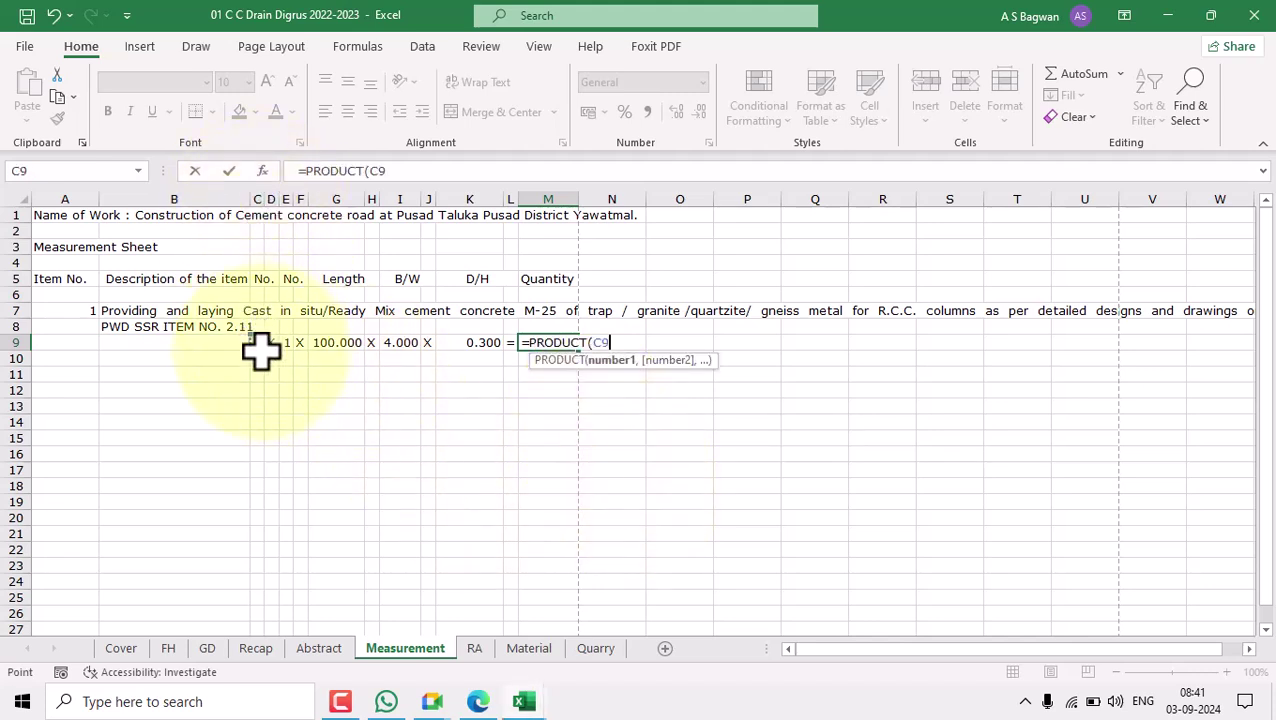
left_click(489, 343, "shift")
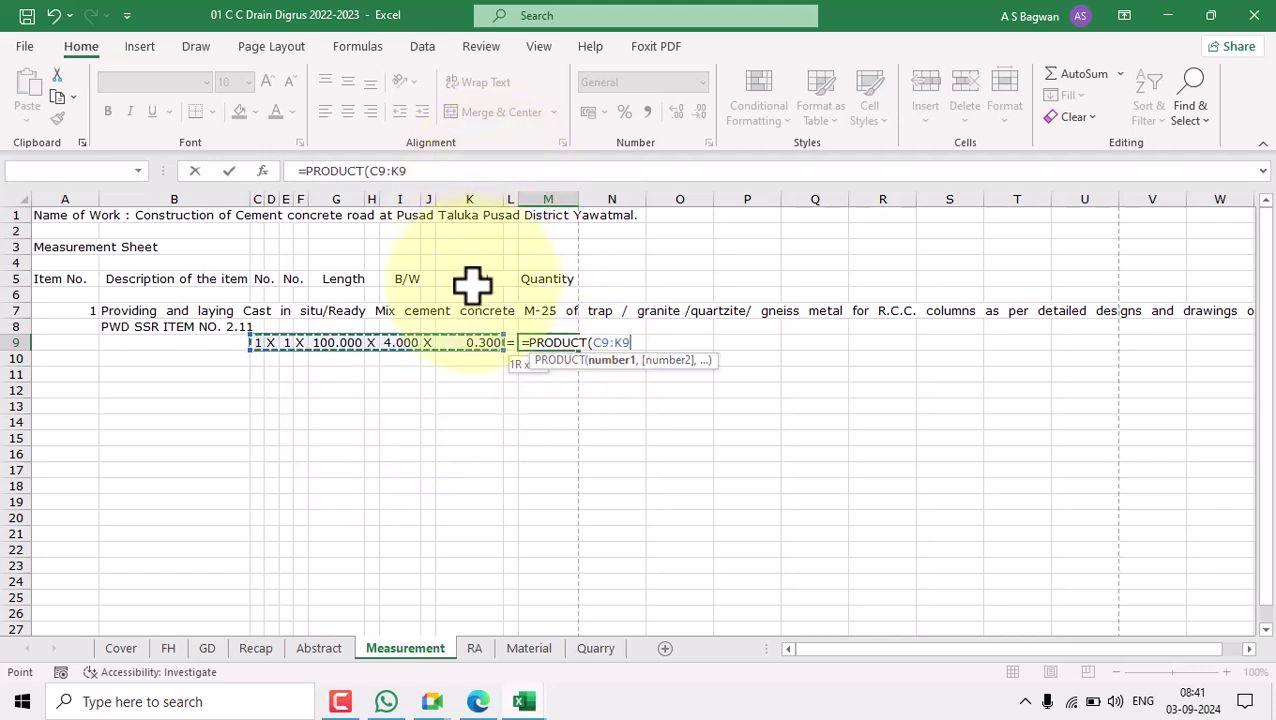
key("Return")
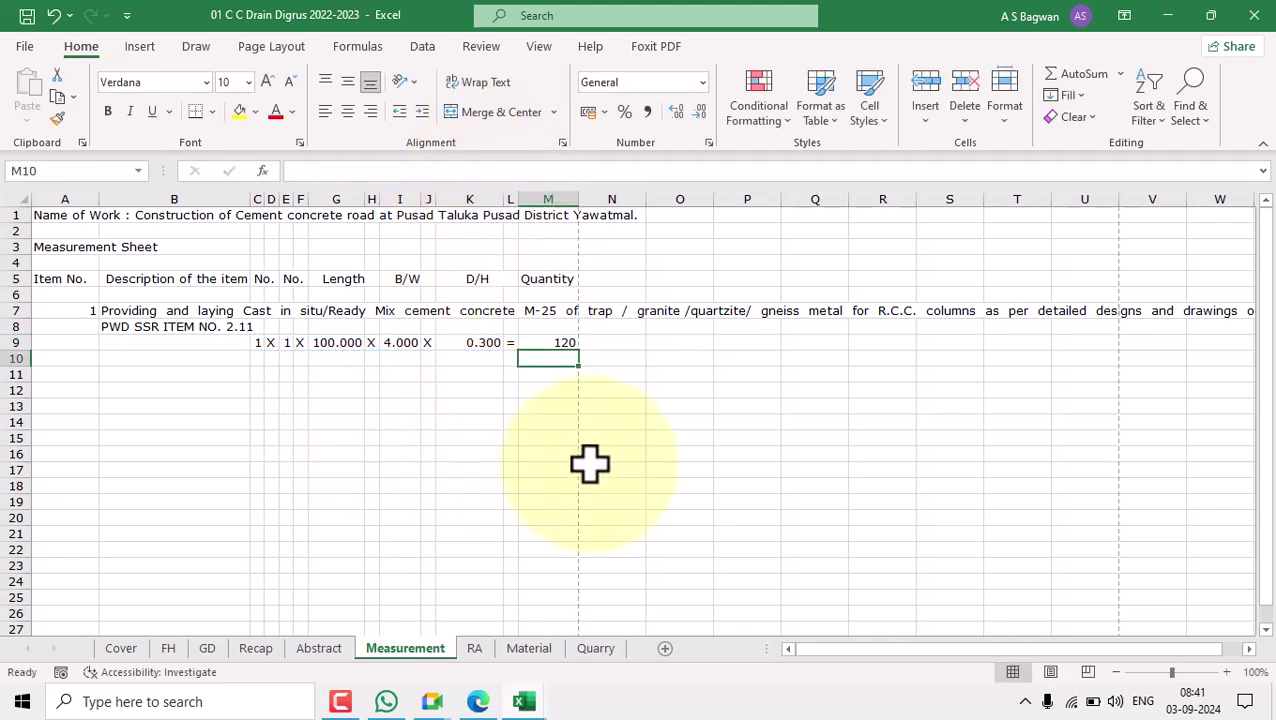
Format the quantity in M9 to display two decimal places.
left_click(551, 342)
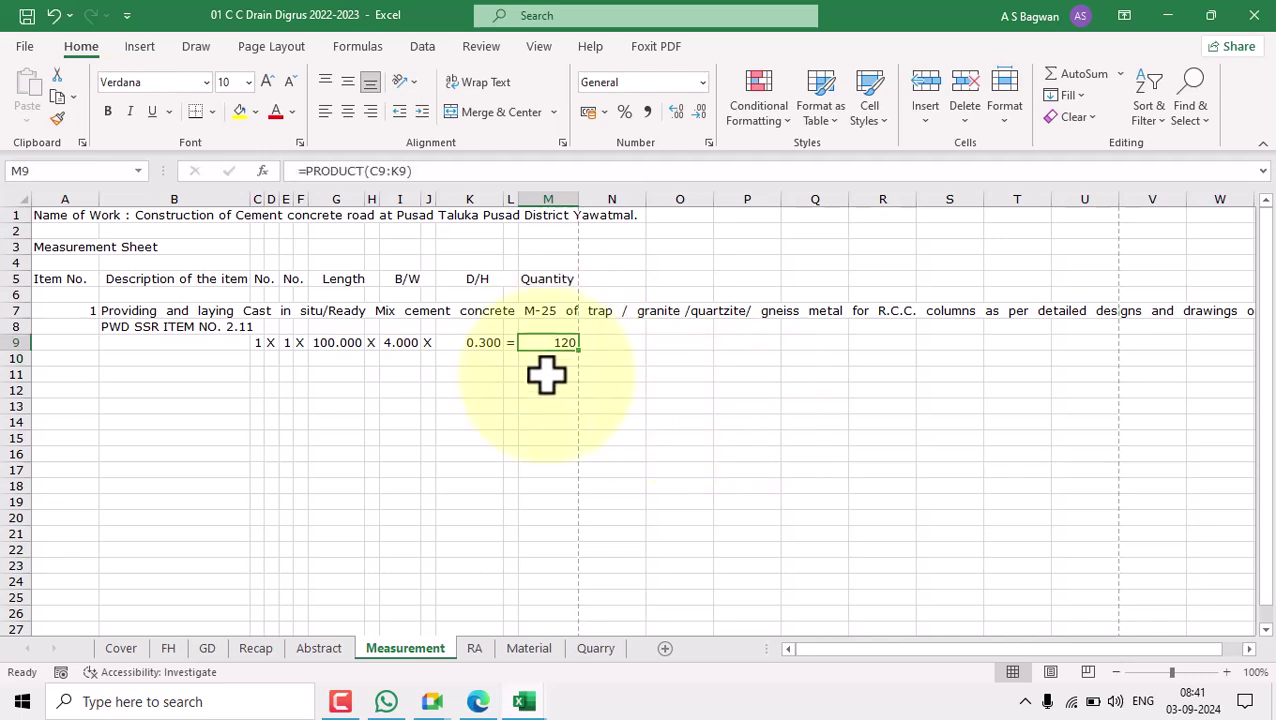
left_click(260, 342)
left_click_drag(260, 342, 472, 343)
left_click(607, 425)
left_click(548, 343)
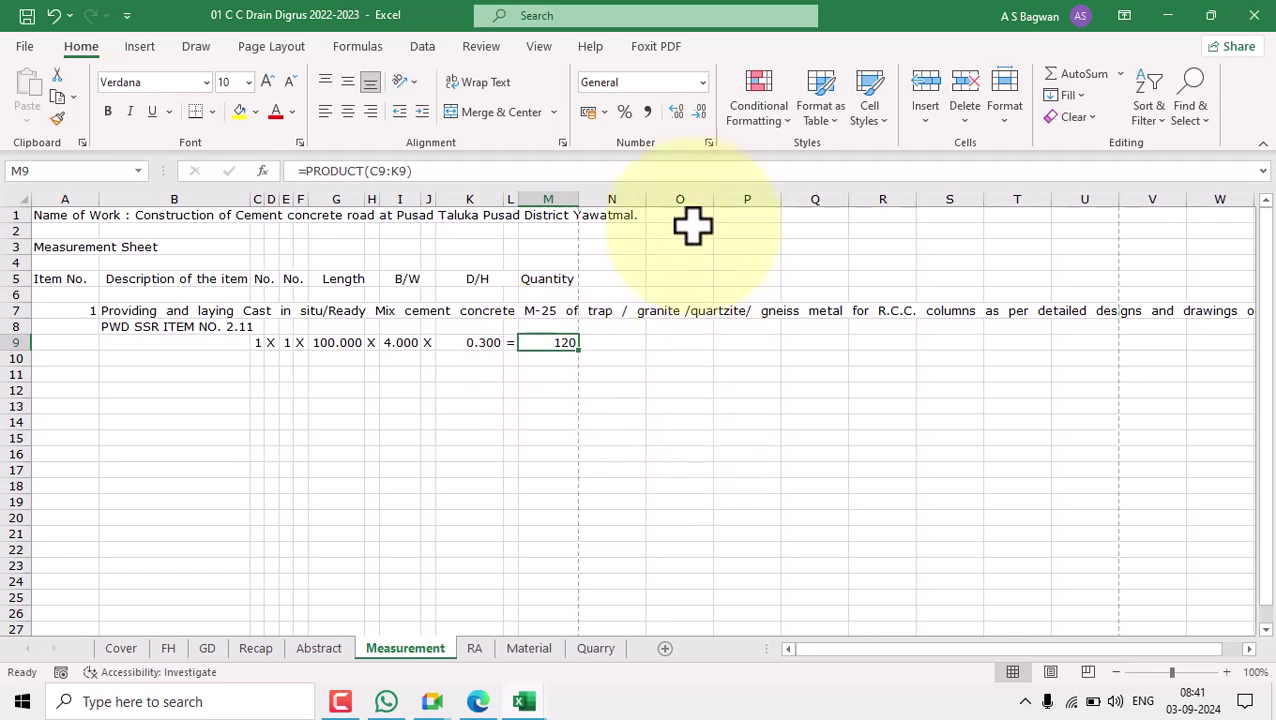
left_click(678, 112)
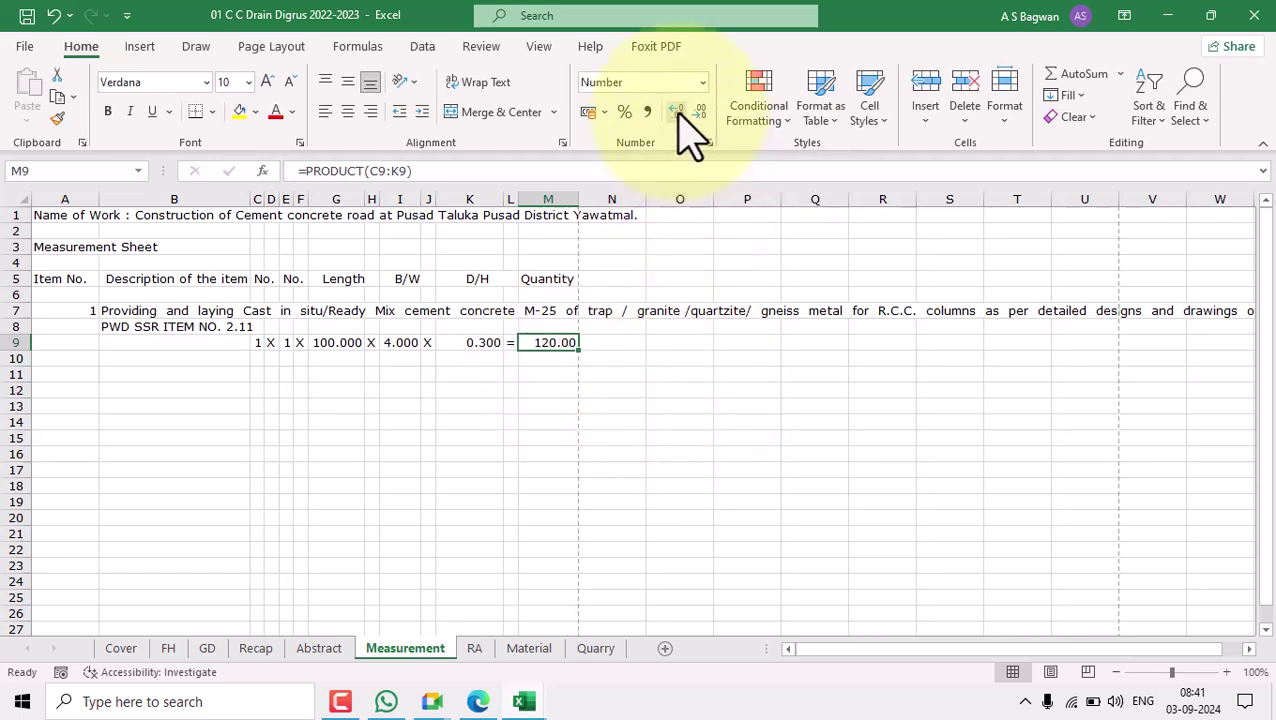
left_click(661, 400)
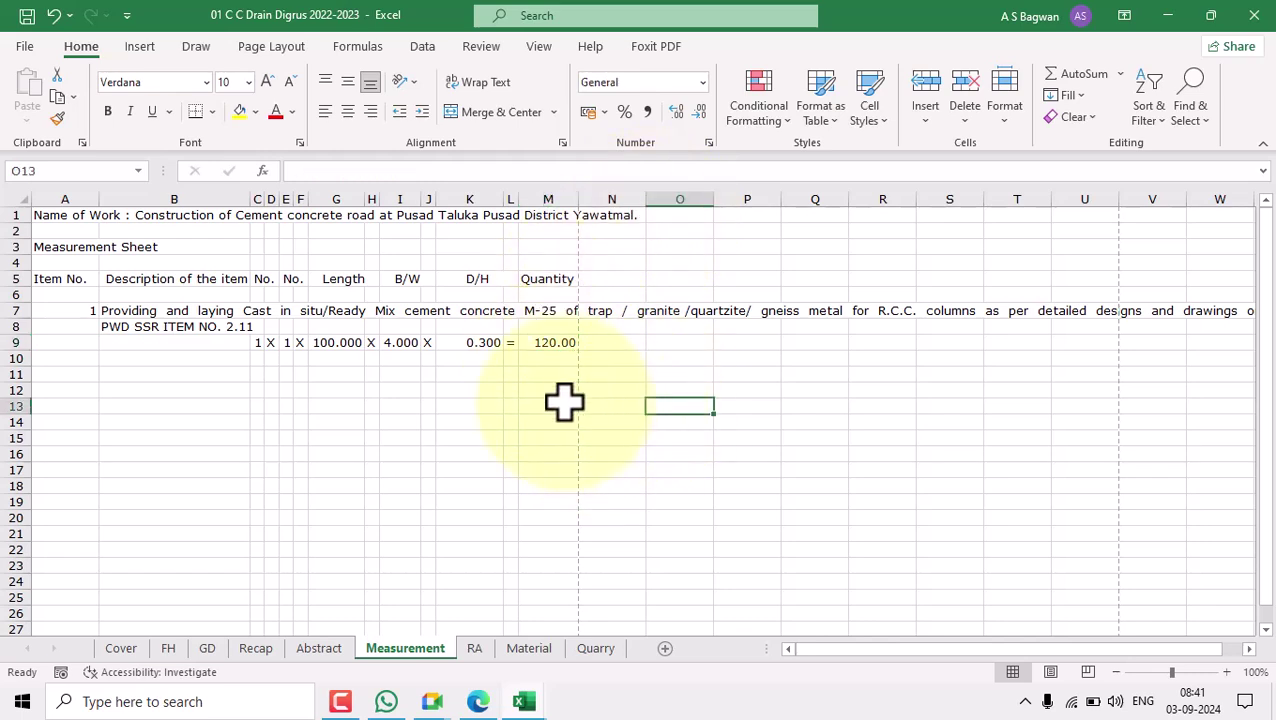
left_click(546, 376)
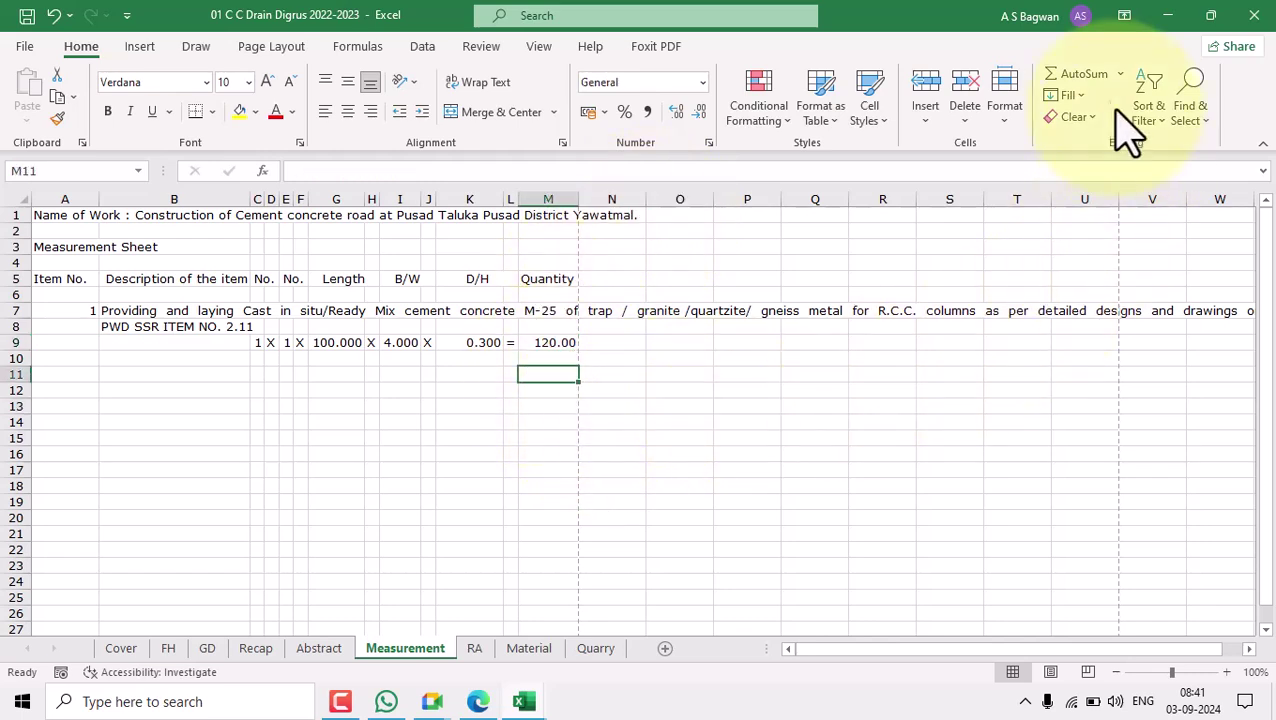
Total the quantities in M11 with the formula =SUM(M9:M10) and make the result bold.
left_click(1080, 74)
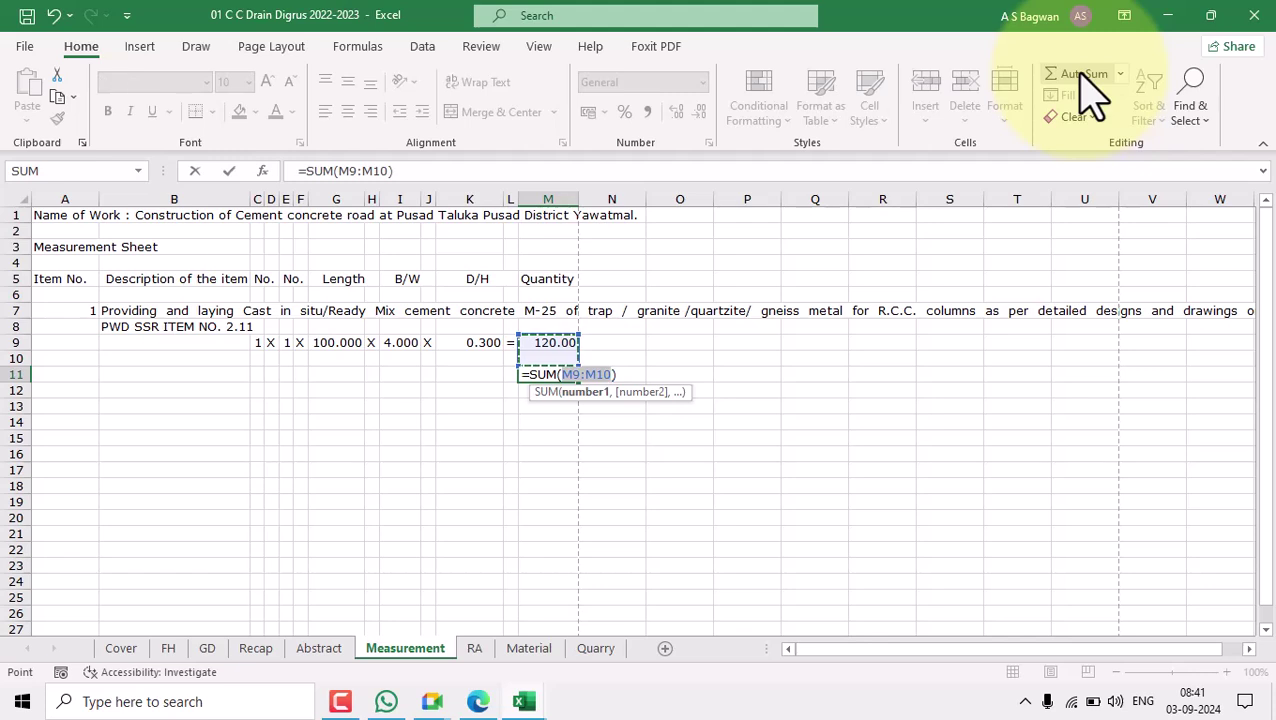
key("Return")
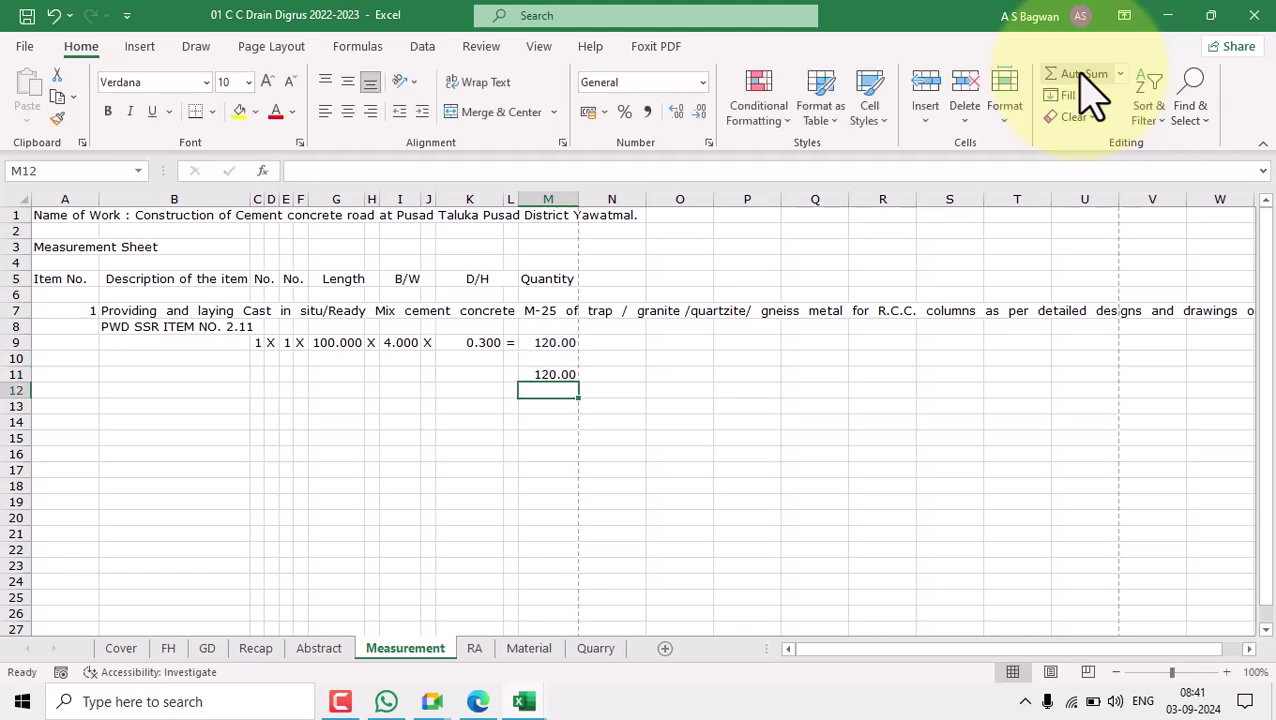
left_click(545, 372)
left_click(108, 111)
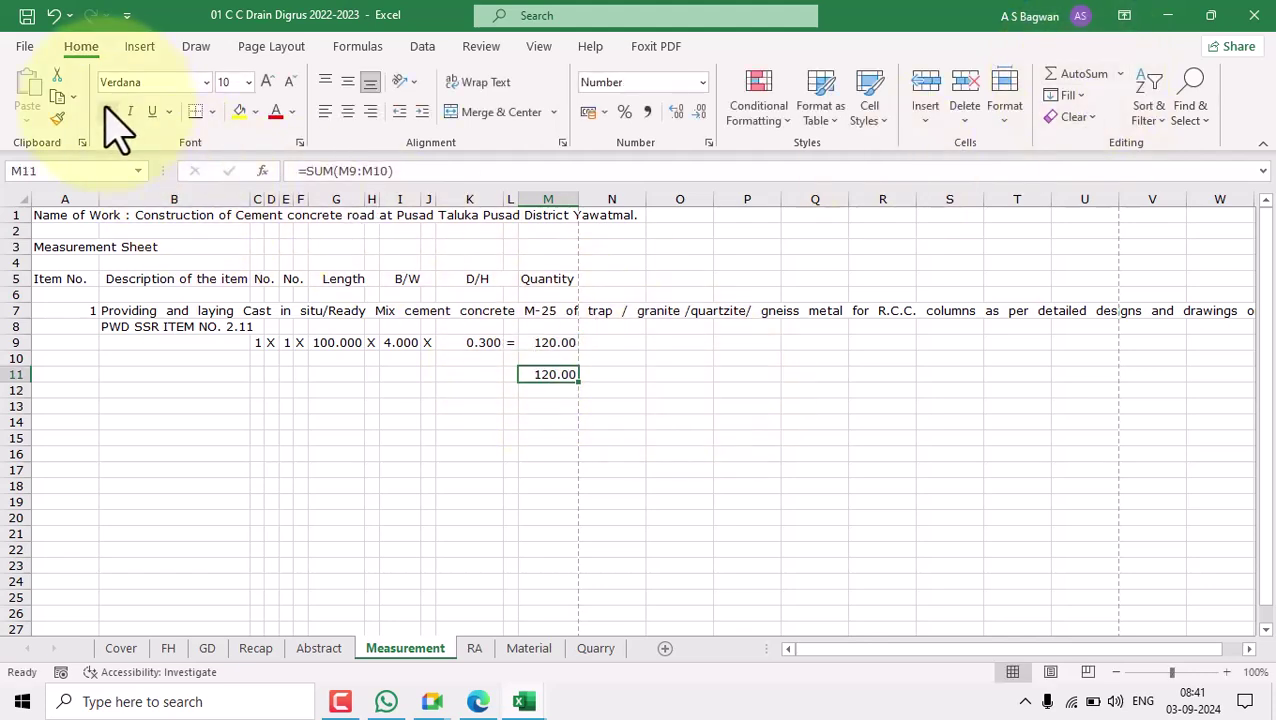
left_click(466, 470)
Apply a top and bottom border across the total row cells C11:M11.
left_click_drag(253, 373, 560, 377)
left_click(685, 455)
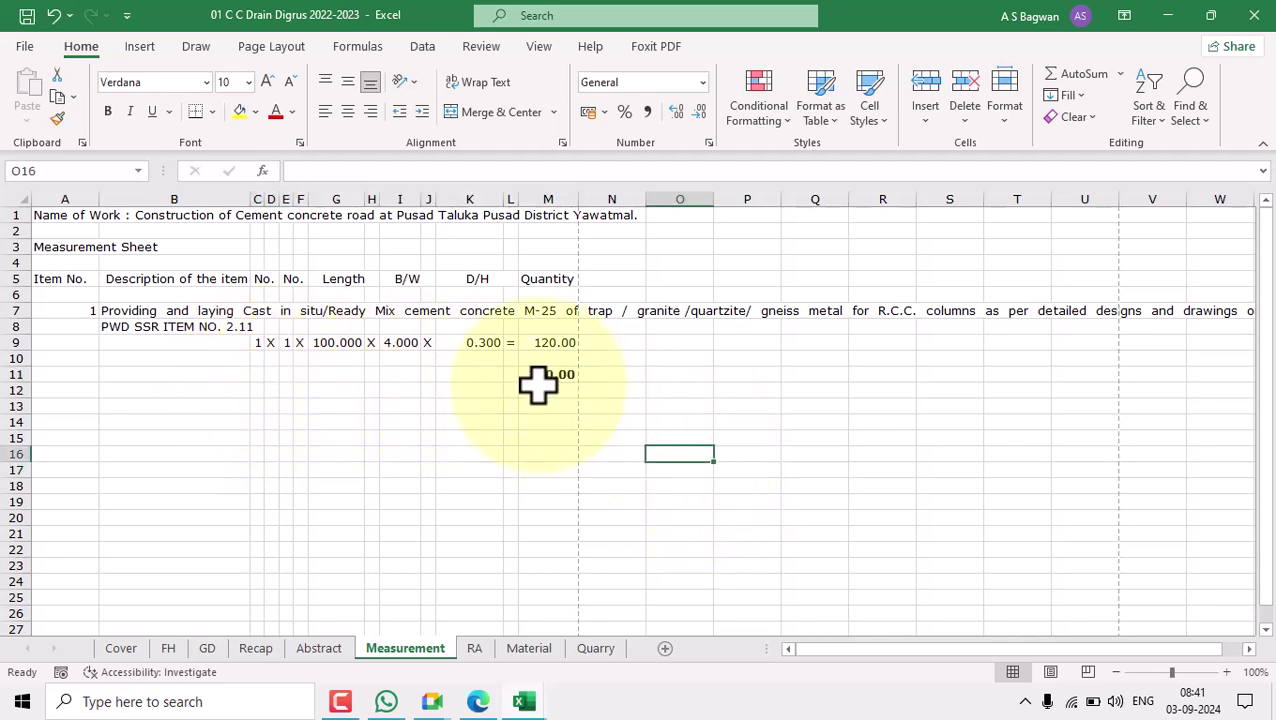
left_click(253, 372)
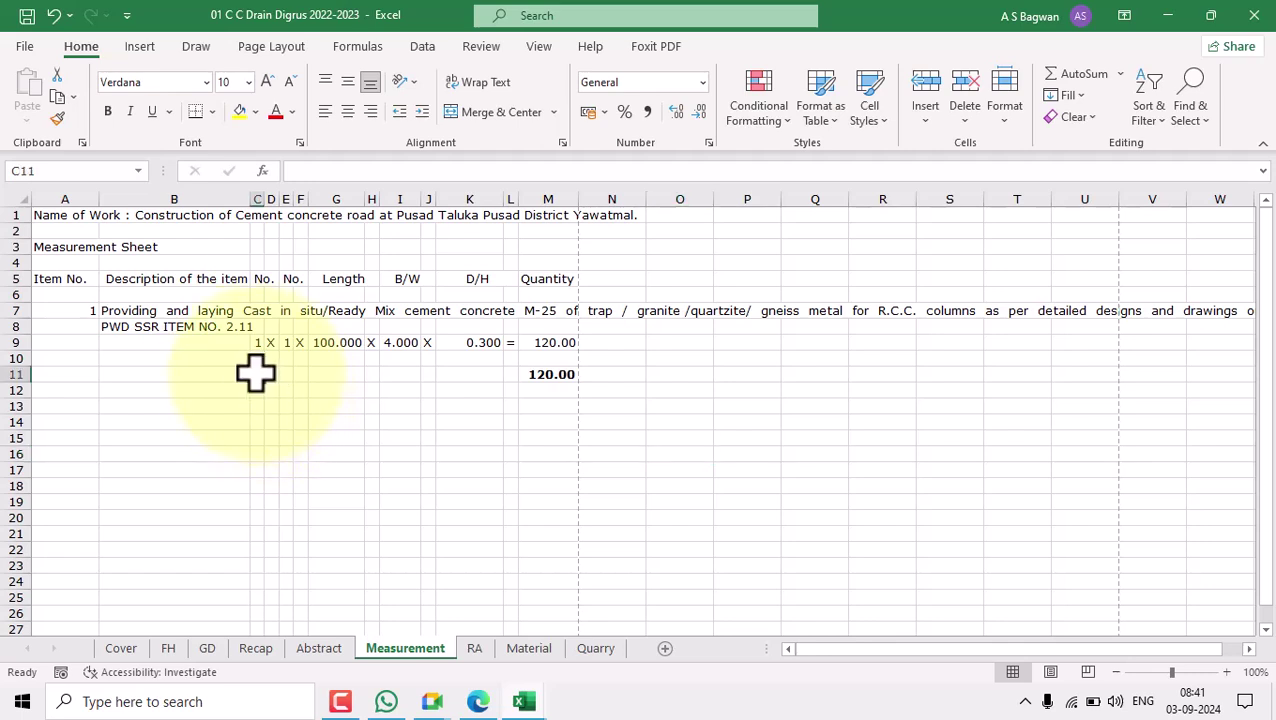
left_click_drag(255, 374, 550, 376)
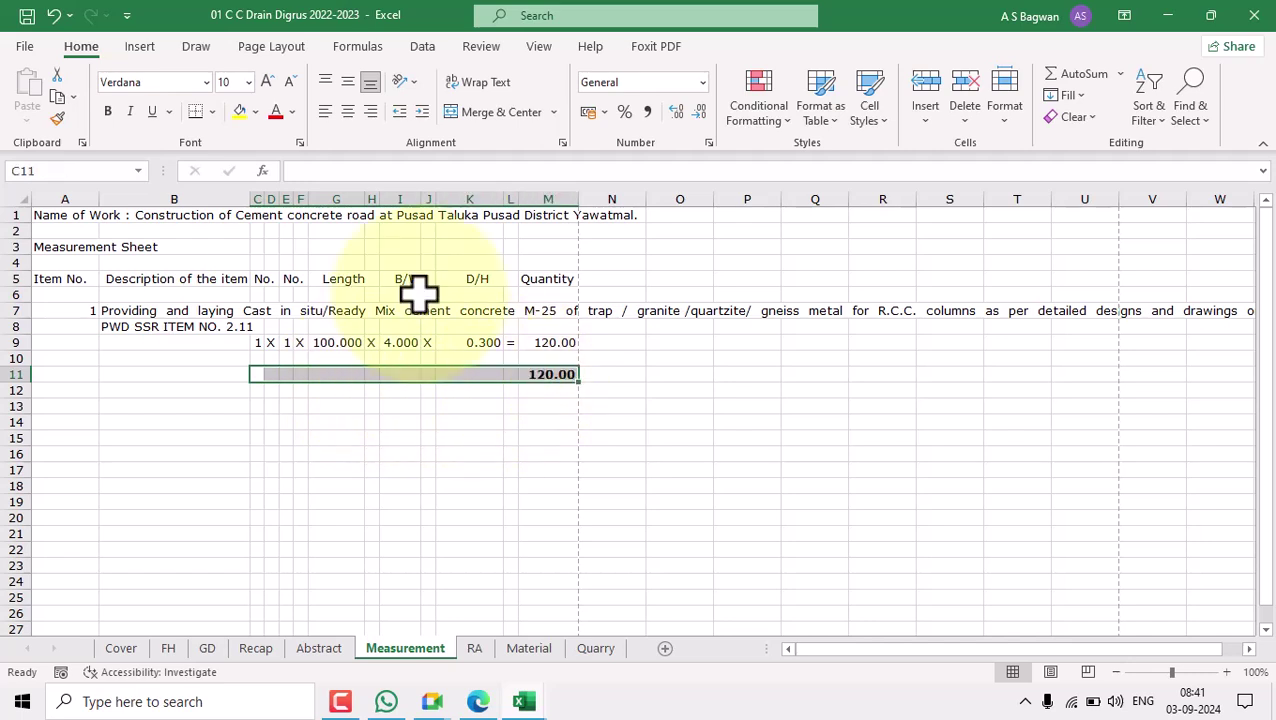
left_click(212, 112)
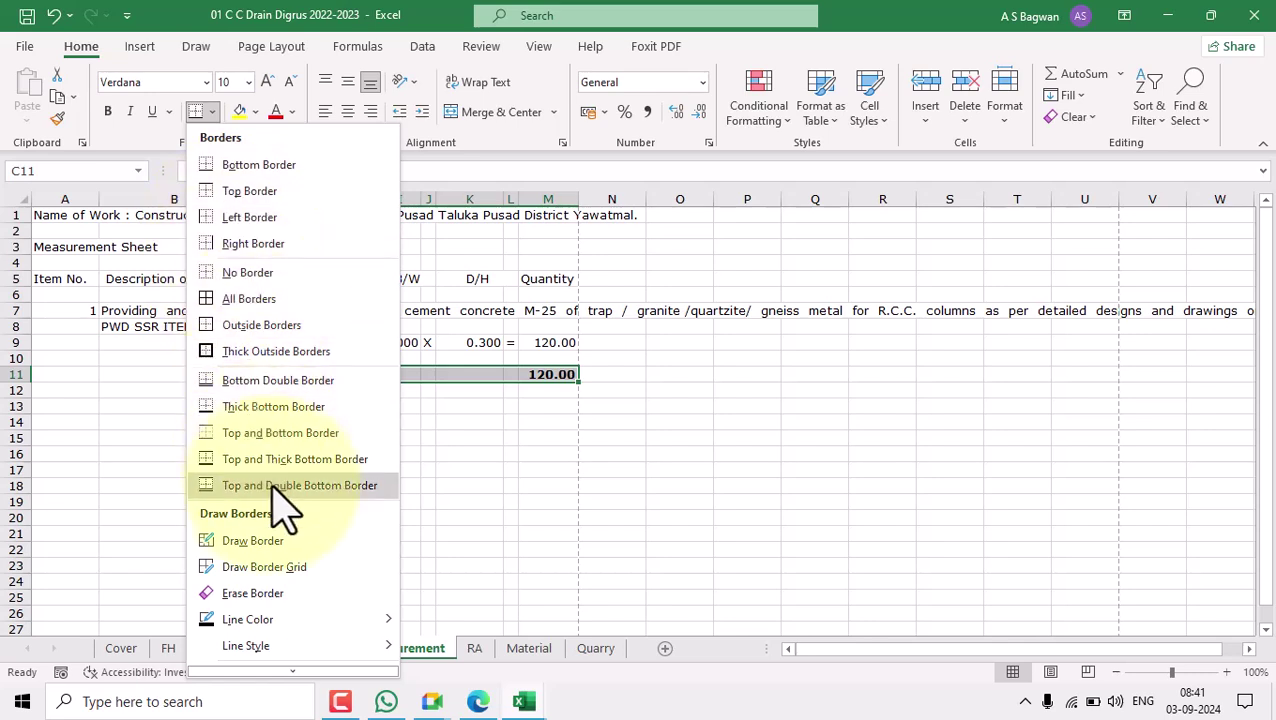
left_click(242, 436)
left_click(652, 424)
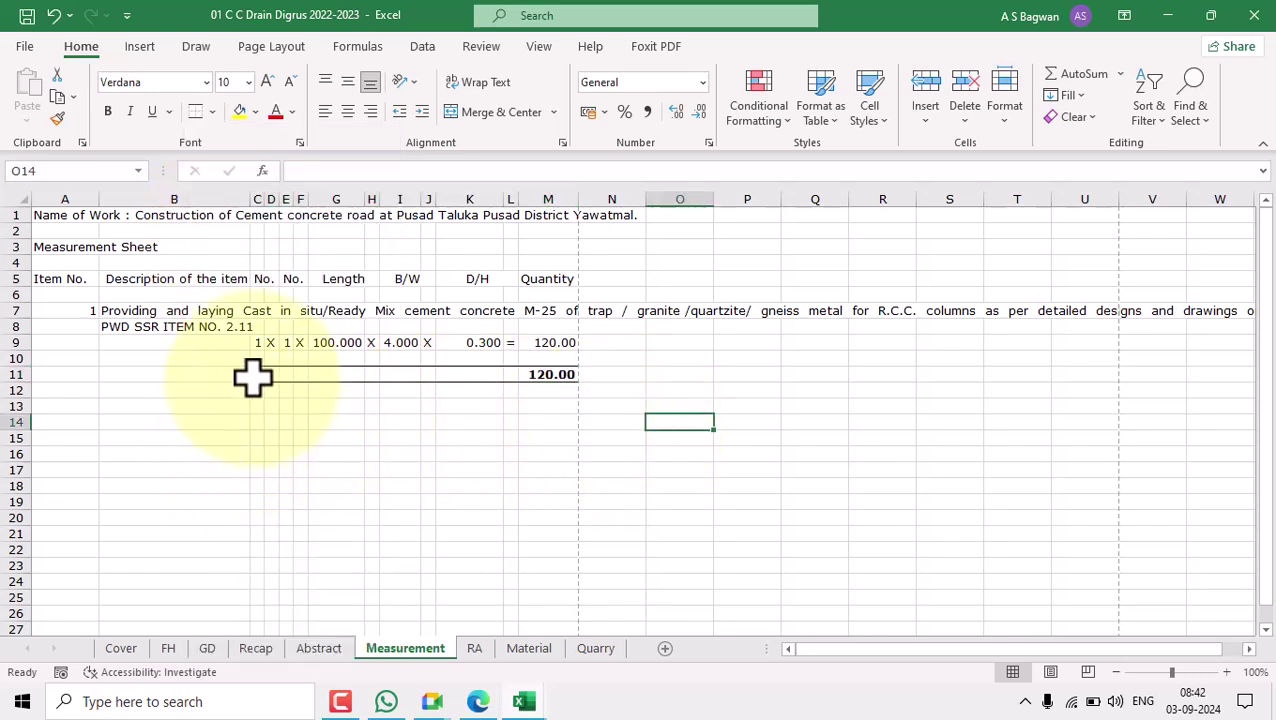
Merge and center cells C11:K11 in the total row.
left_click_drag(253, 375, 463, 377)
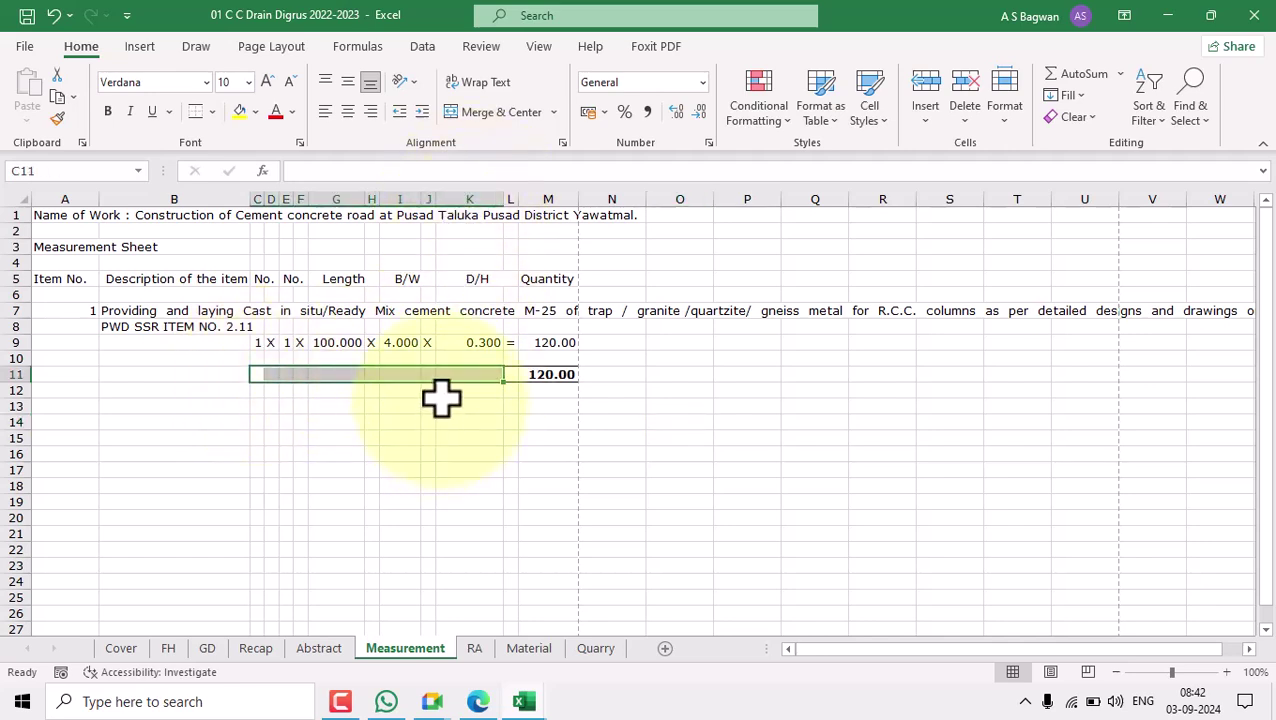
left_click(468, 112)
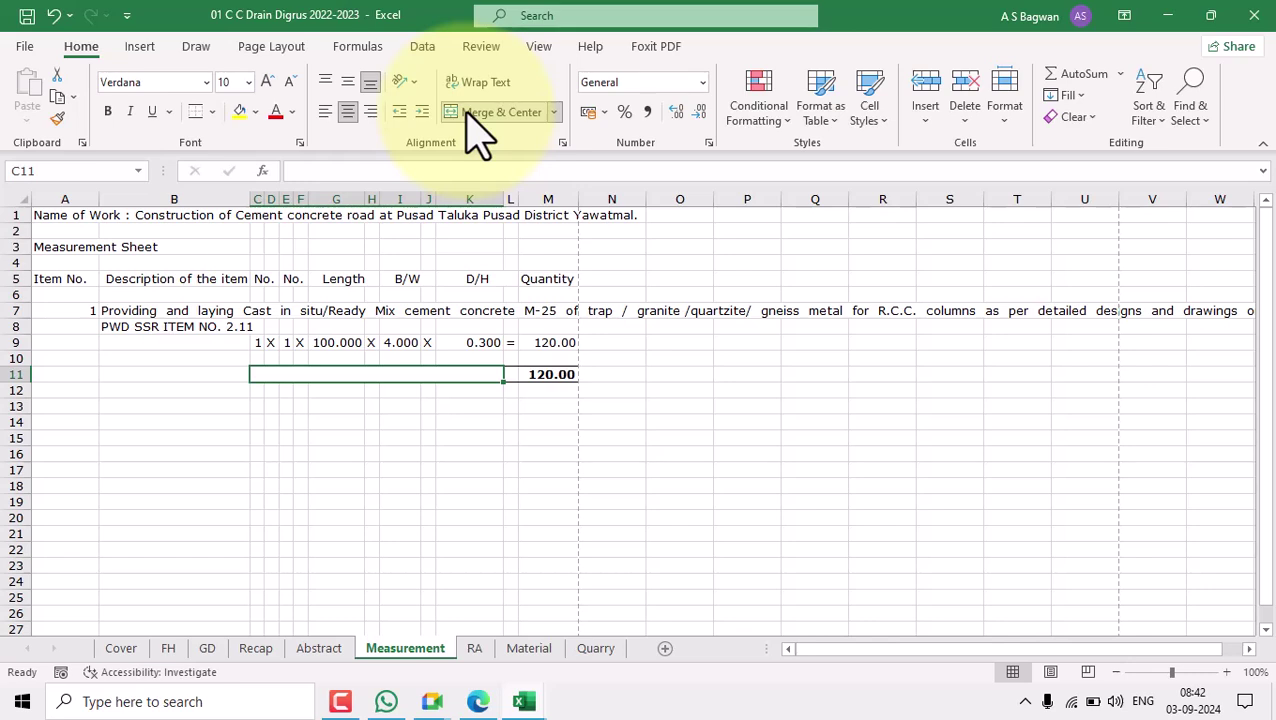
left_click(336, 445)
Enter the label TOTAL QUANTITTY in the merged cell C11, left-aligned and bold.
left_click(360, 374)
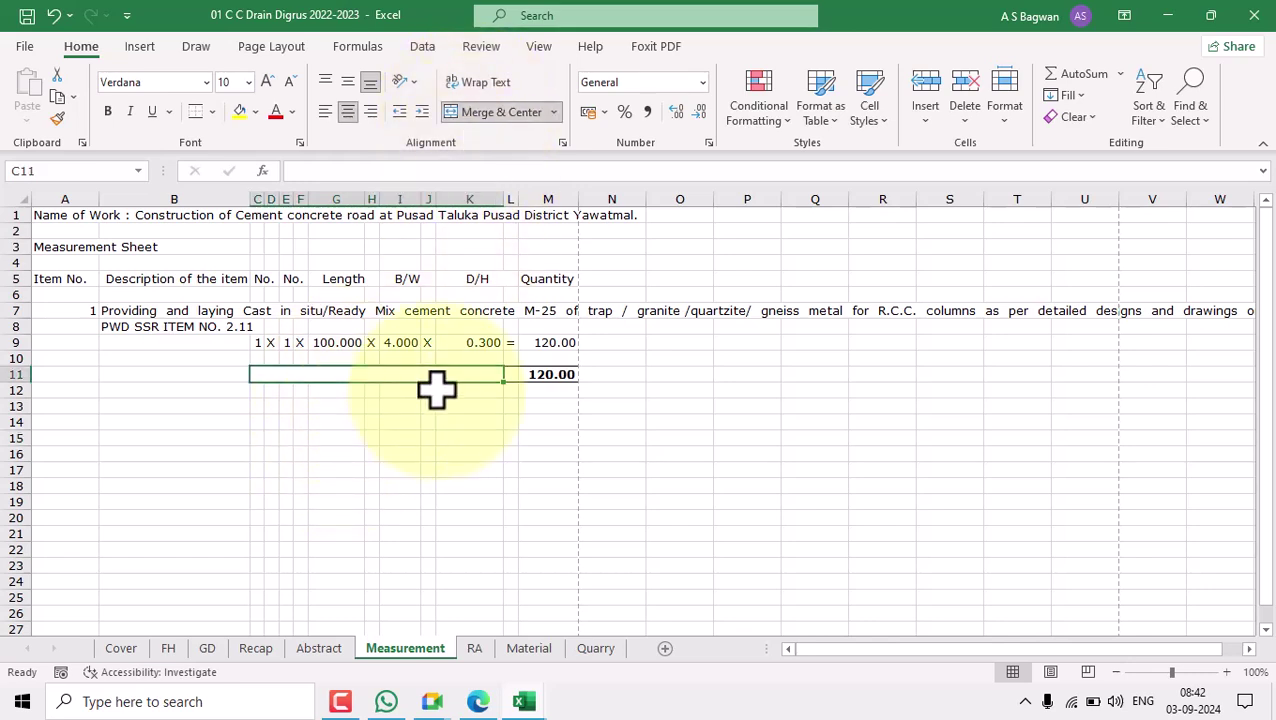
key("Caps_Lock")
type("T")
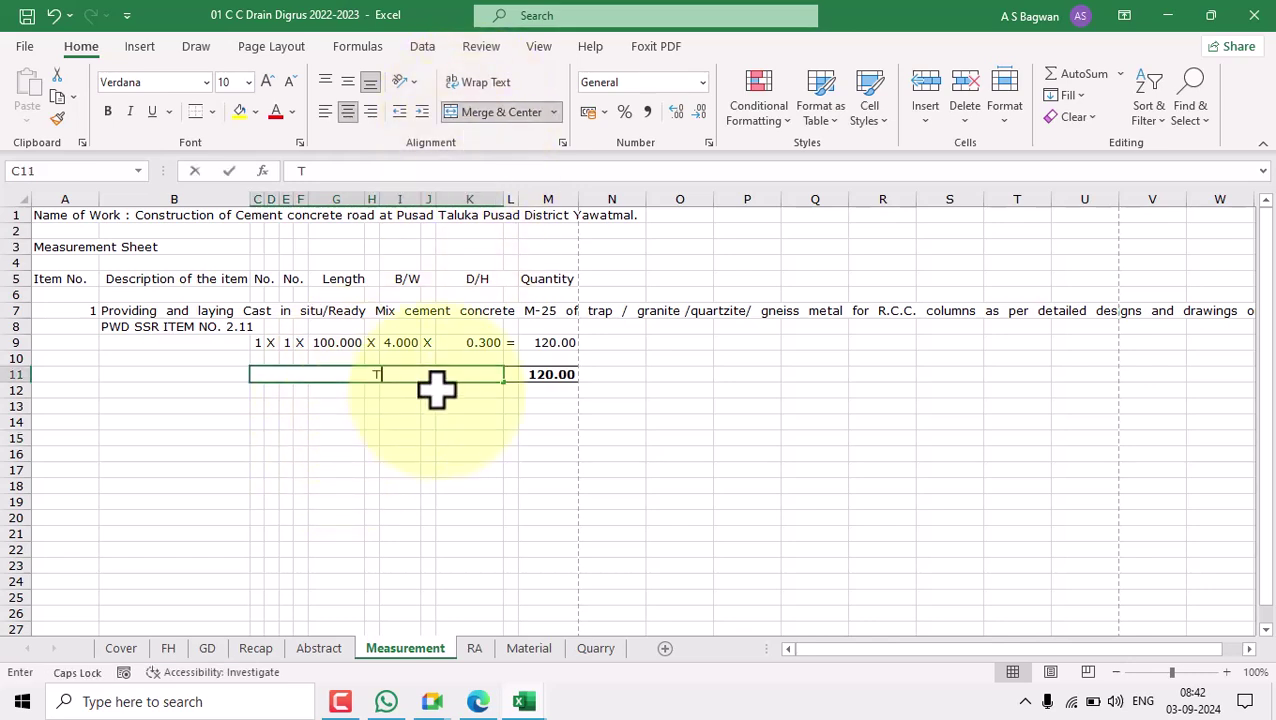
type("OTAL QUANTITY")
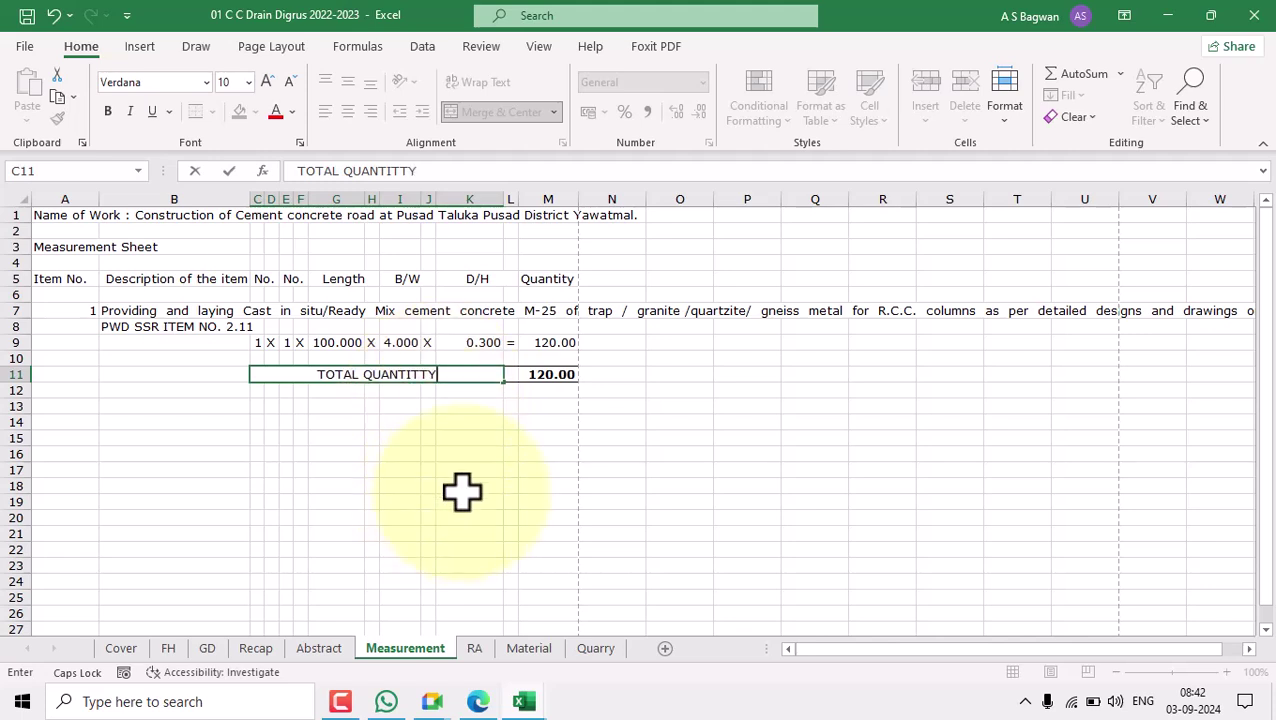
left_click(461, 488)
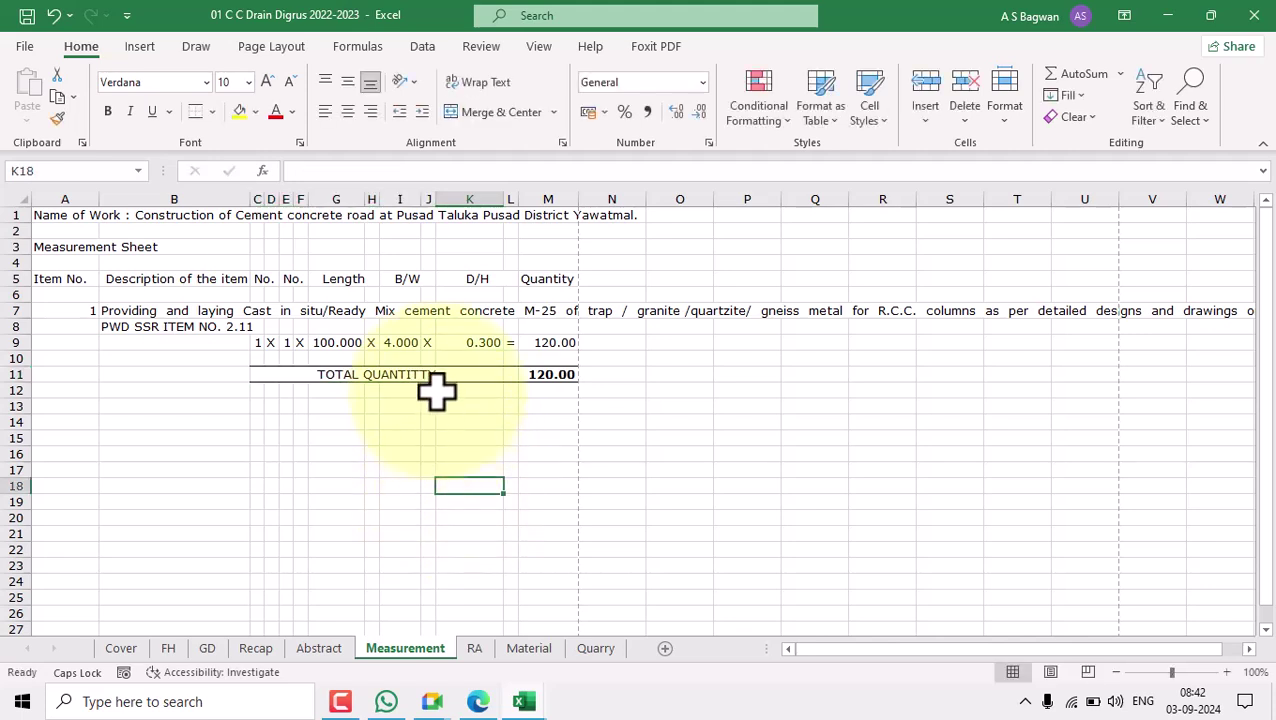
left_click(462, 378)
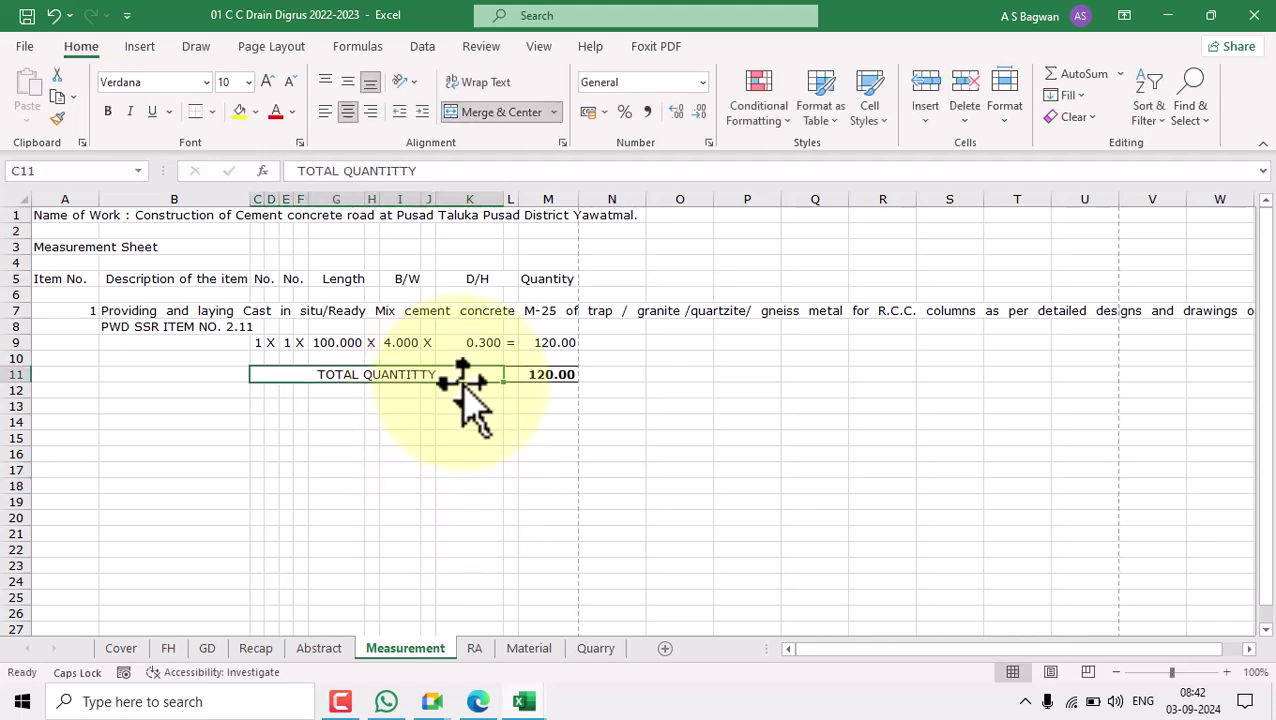
left_click(326, 113)
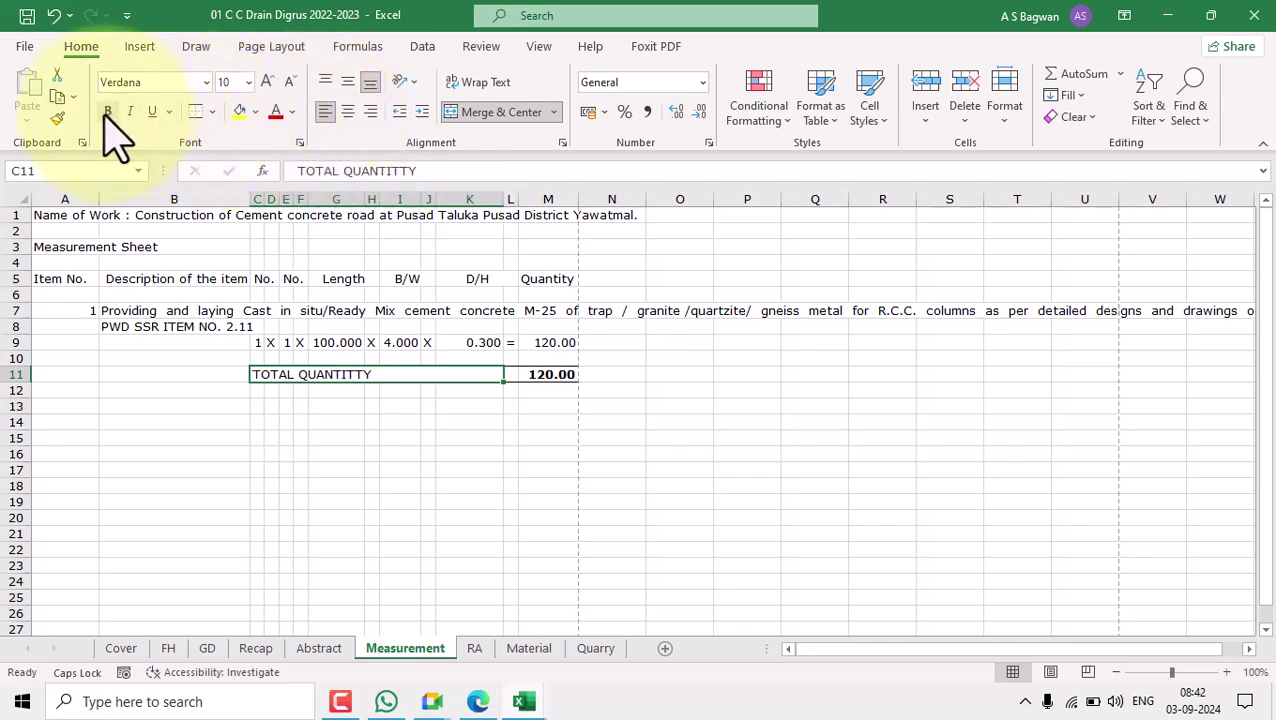
Enter the unit Cu.M. in M12 below the total quantity and right-align it.
left_click(539, 390)
key("Caps_Lock")
type("Cu")
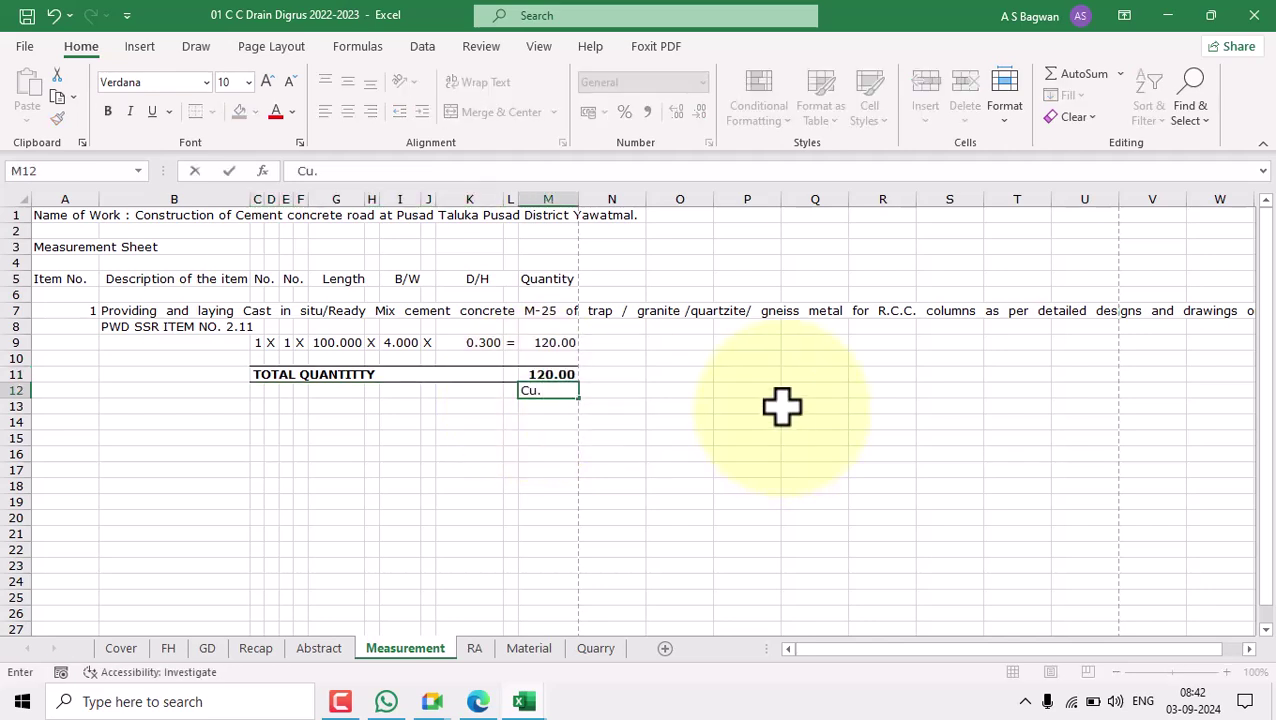
type(".M.")
left_click(769, 421)
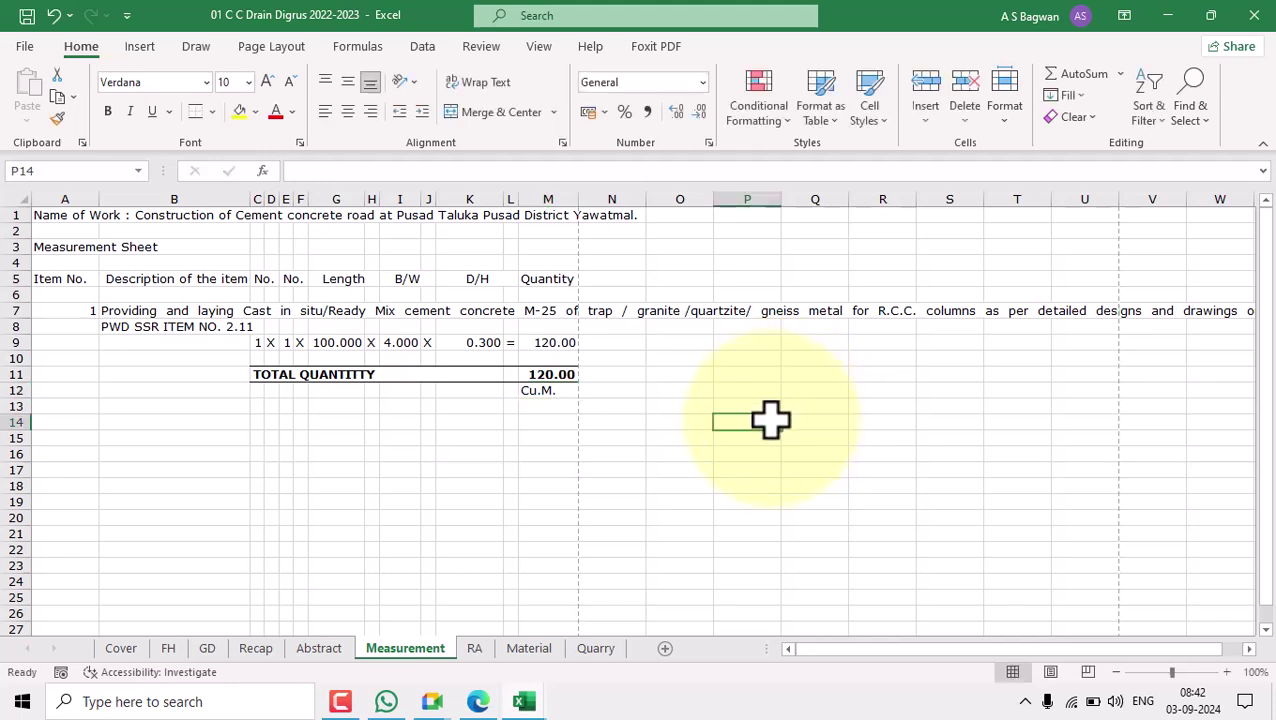
left_click(535, 390)
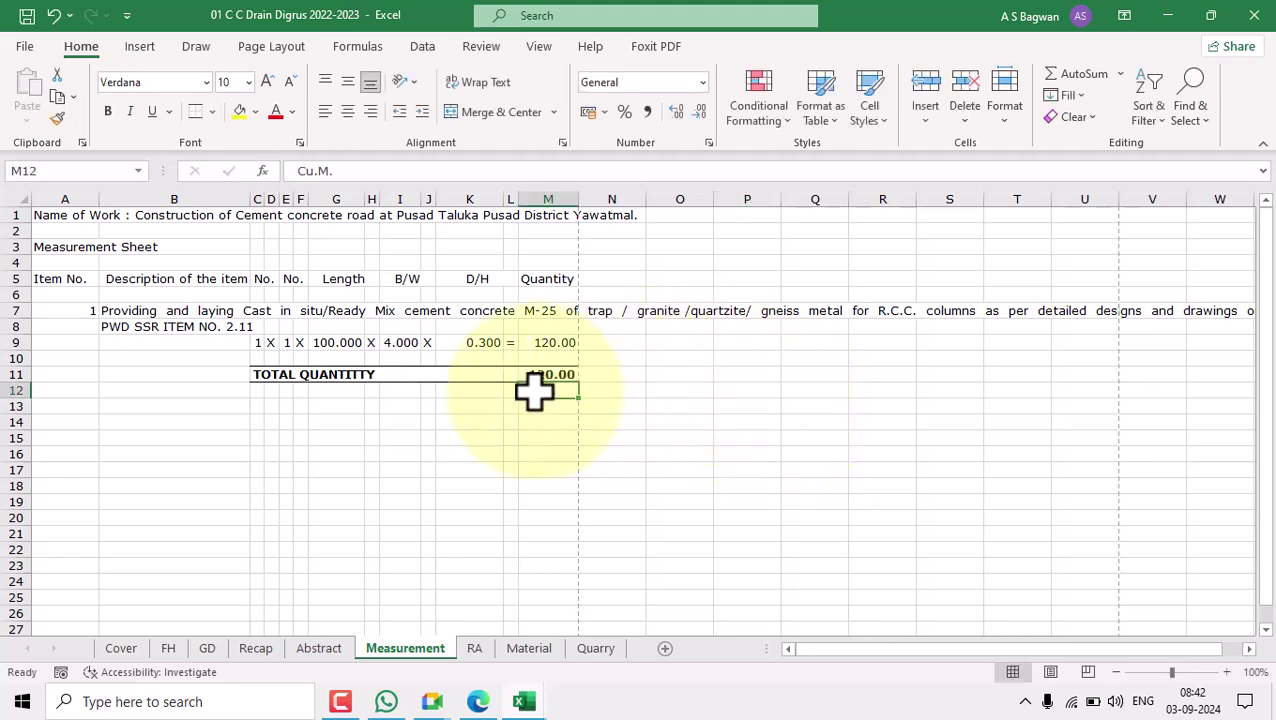
left_click(371, 113)
left_click(737, 474)
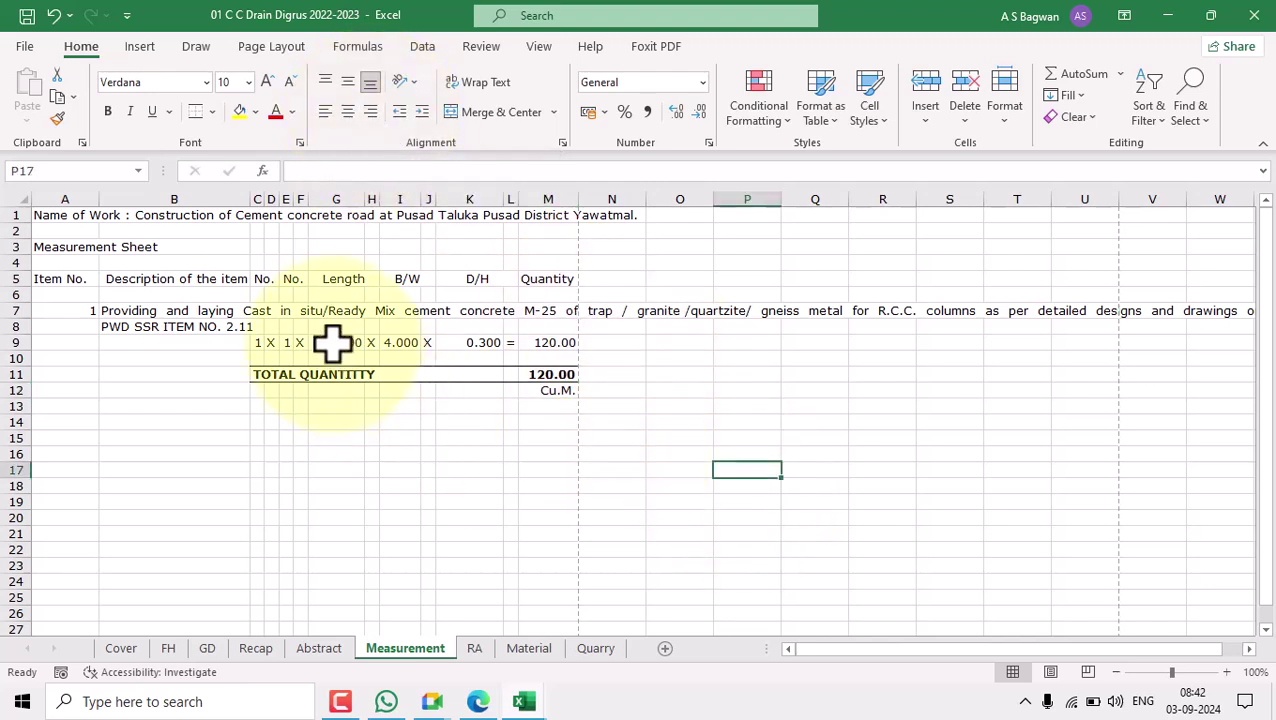
Delete the M-25 cement concrete item description from B7.
left_click(222, 309)
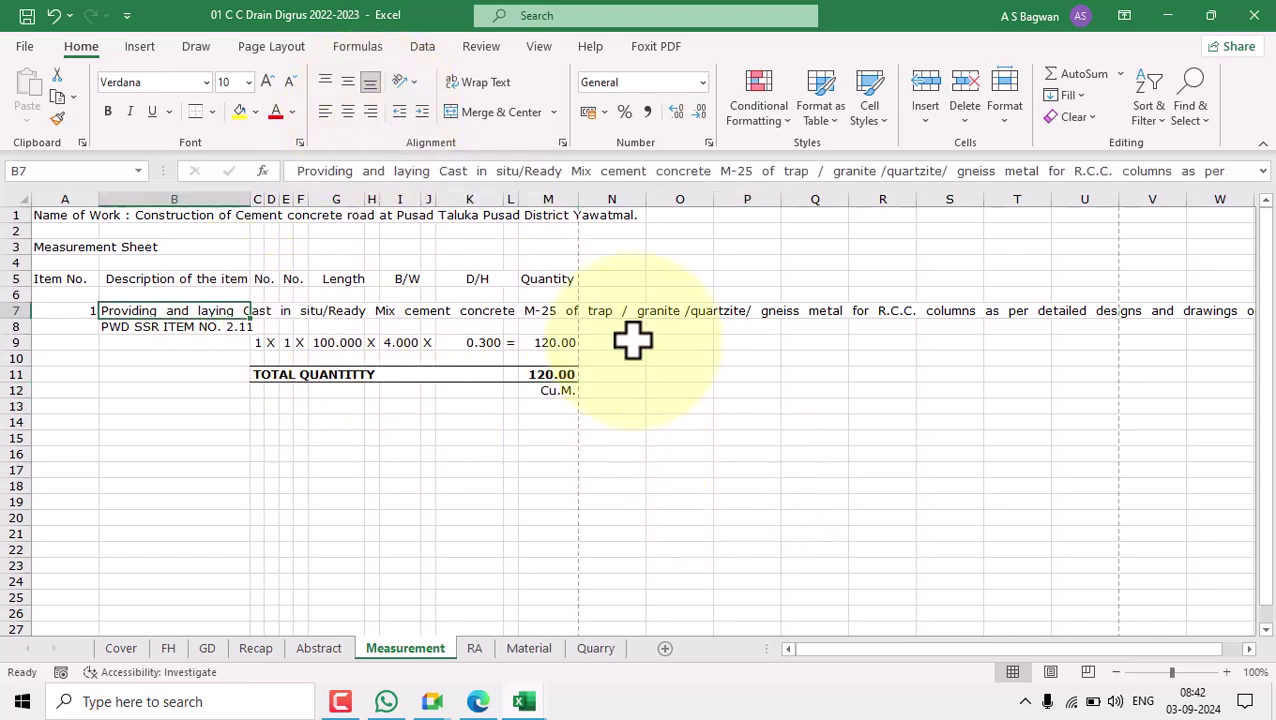
key("Delete")
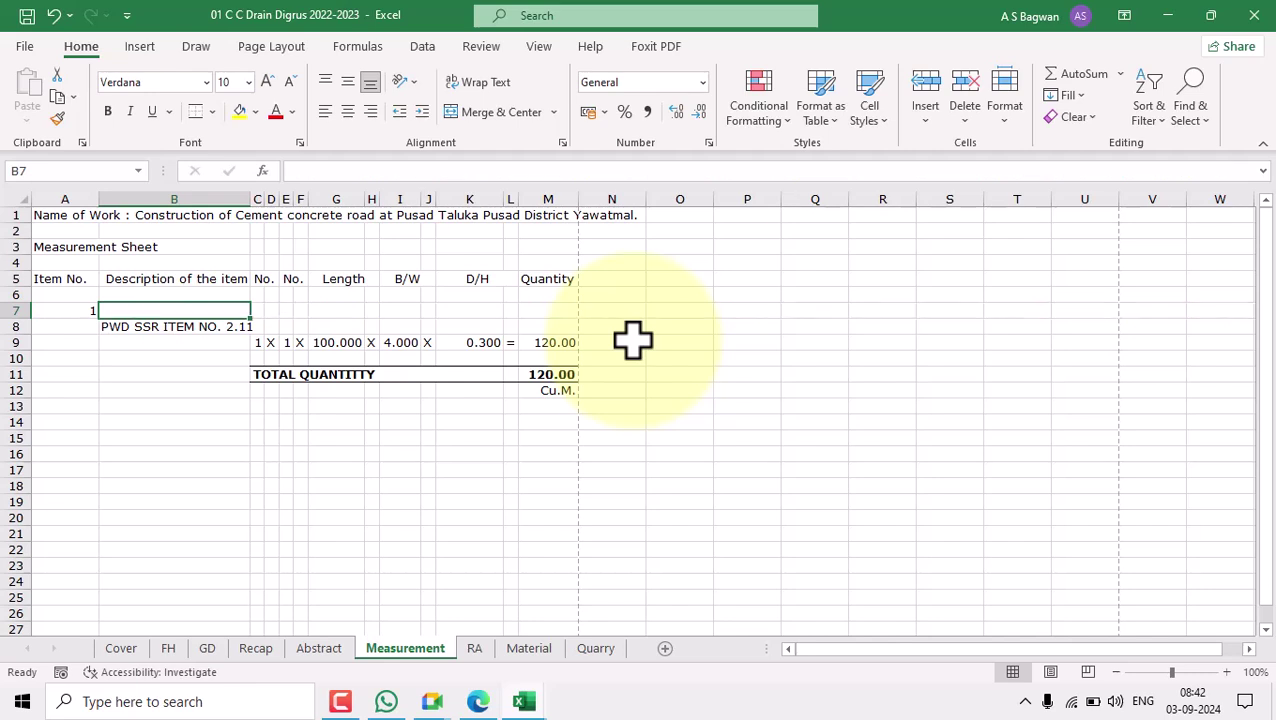
left_click(747, 408)
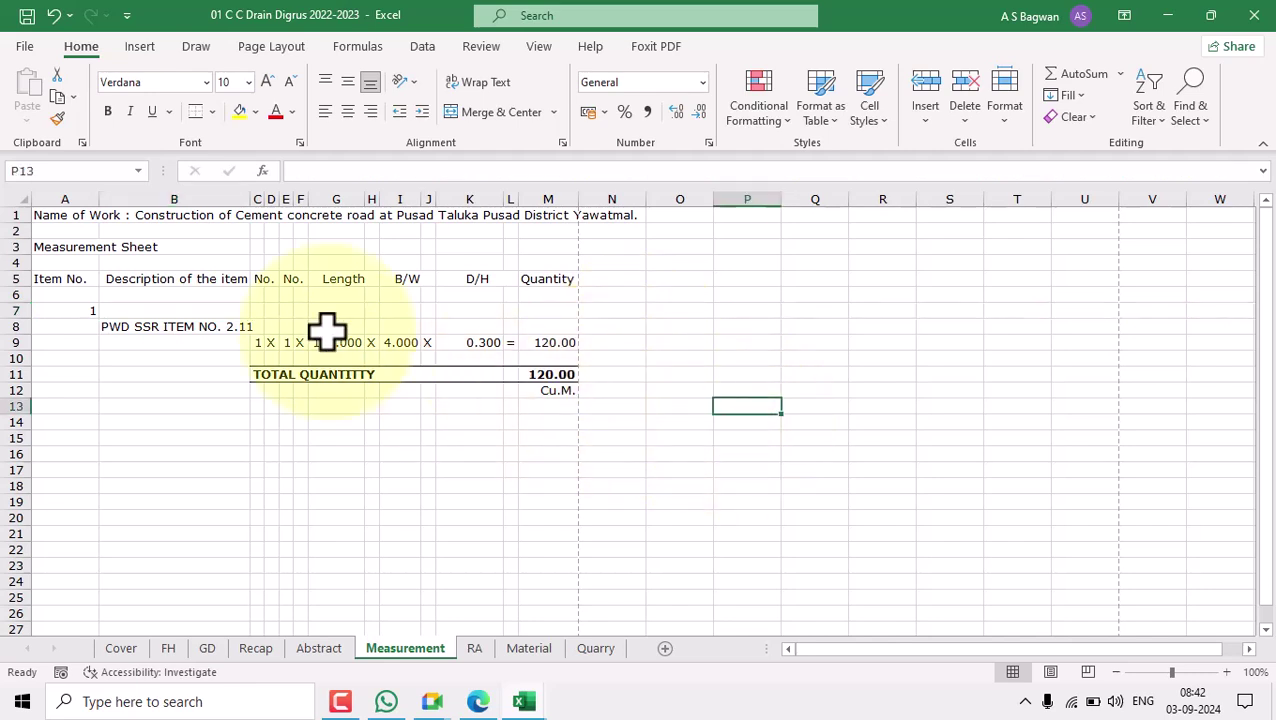
left_click(170, 309)
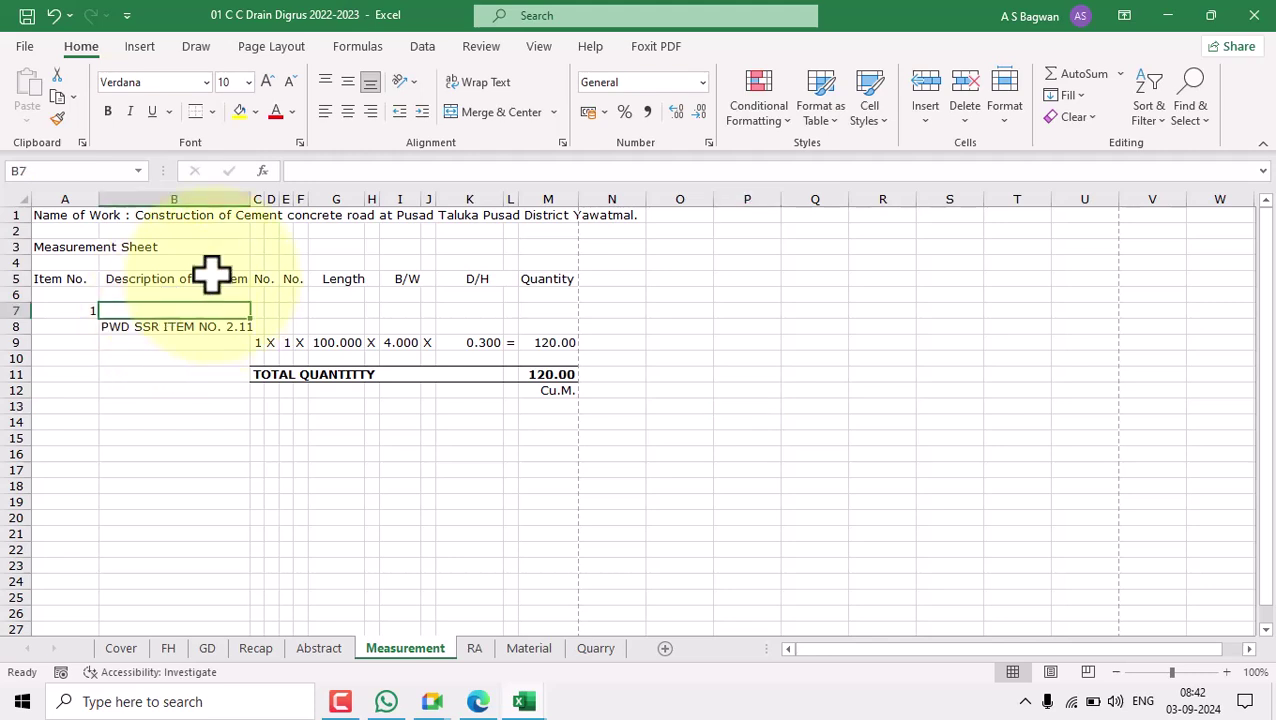
left_click(201, 279)
left_click(191, 308)
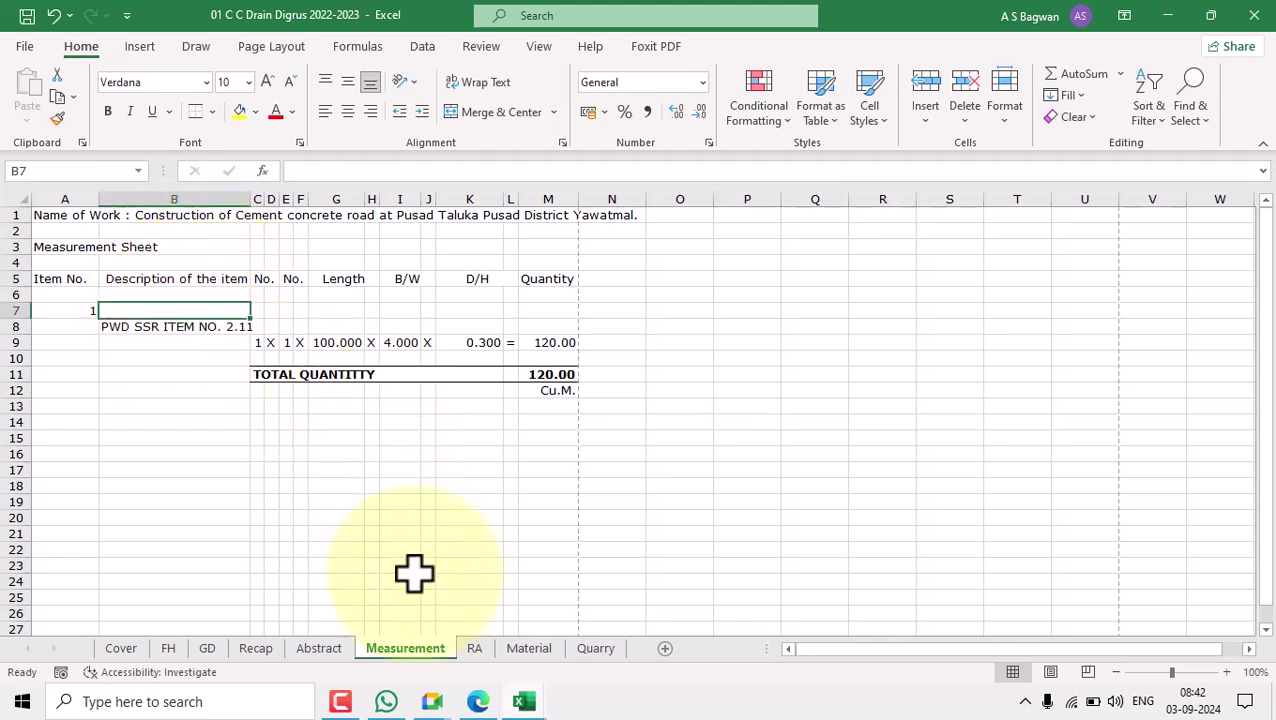
Check the SSR item number in B8 against the SSR Item No. column in the SSR_2022-23 workbook.
left_click(201, 326)
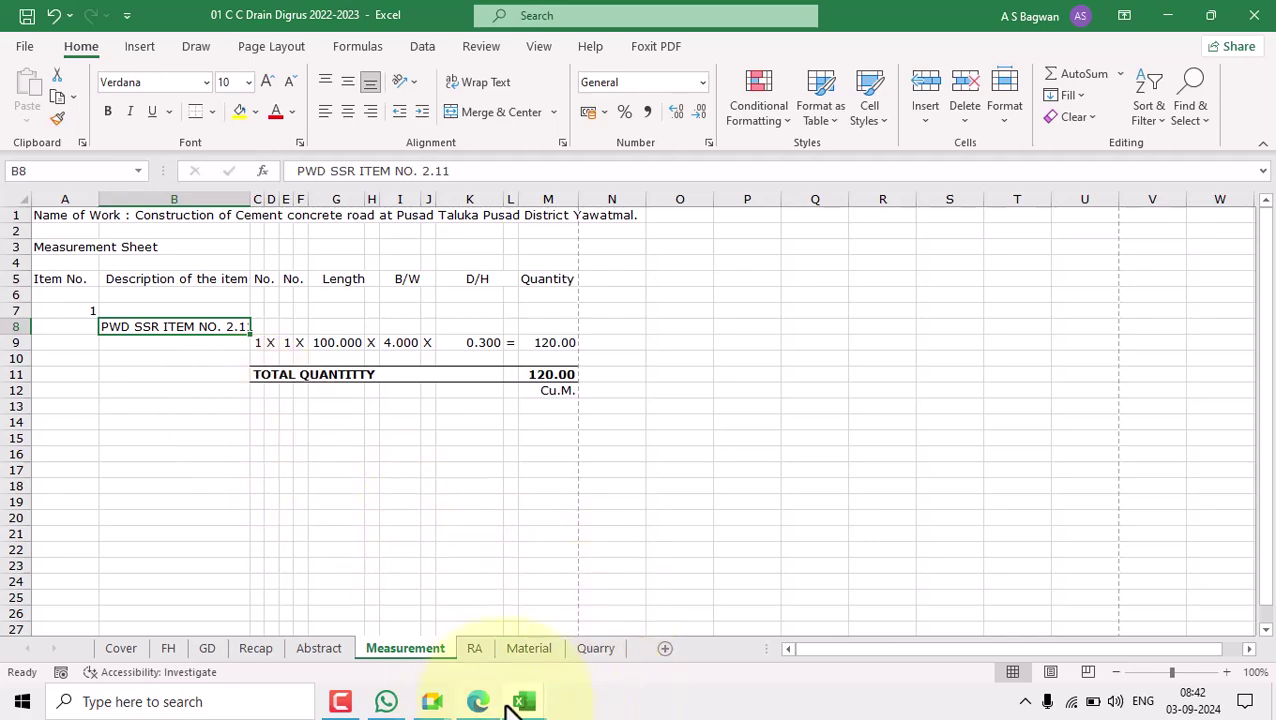
mouse_move(525, 703)
left_click(615, 615)
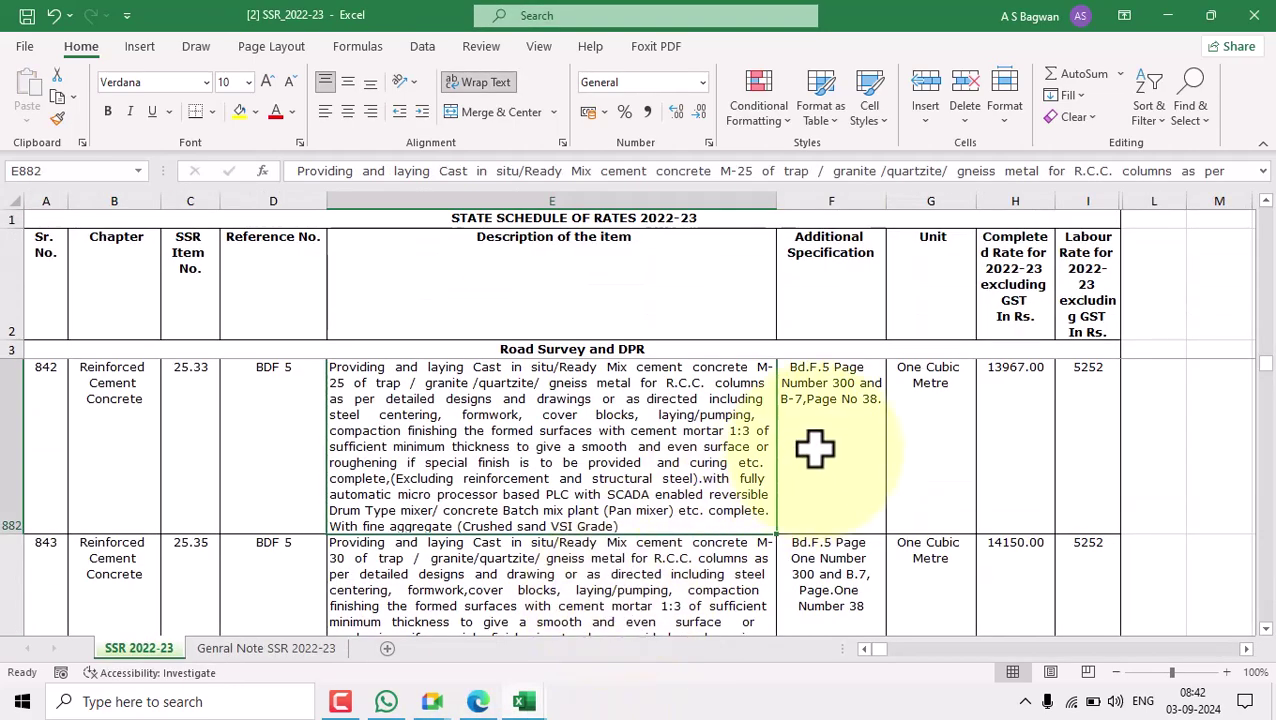
left_click(189, 372)
left_click(180, 255)
left_click(205, 421)
left_click(211, 293)
left_click(191, 373)
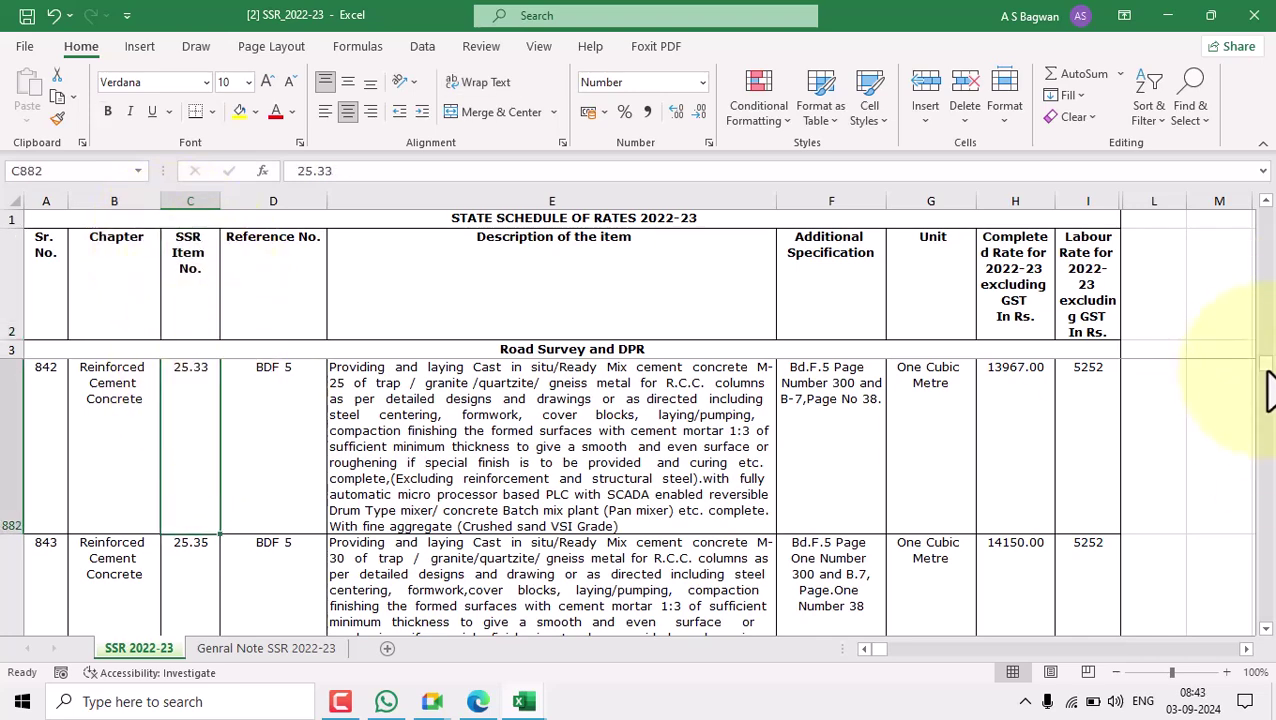
Find SSR item 2.11, excavation for roadway in earth and soft murum, and copy its full description text from E92.
left_click(1266, 245)
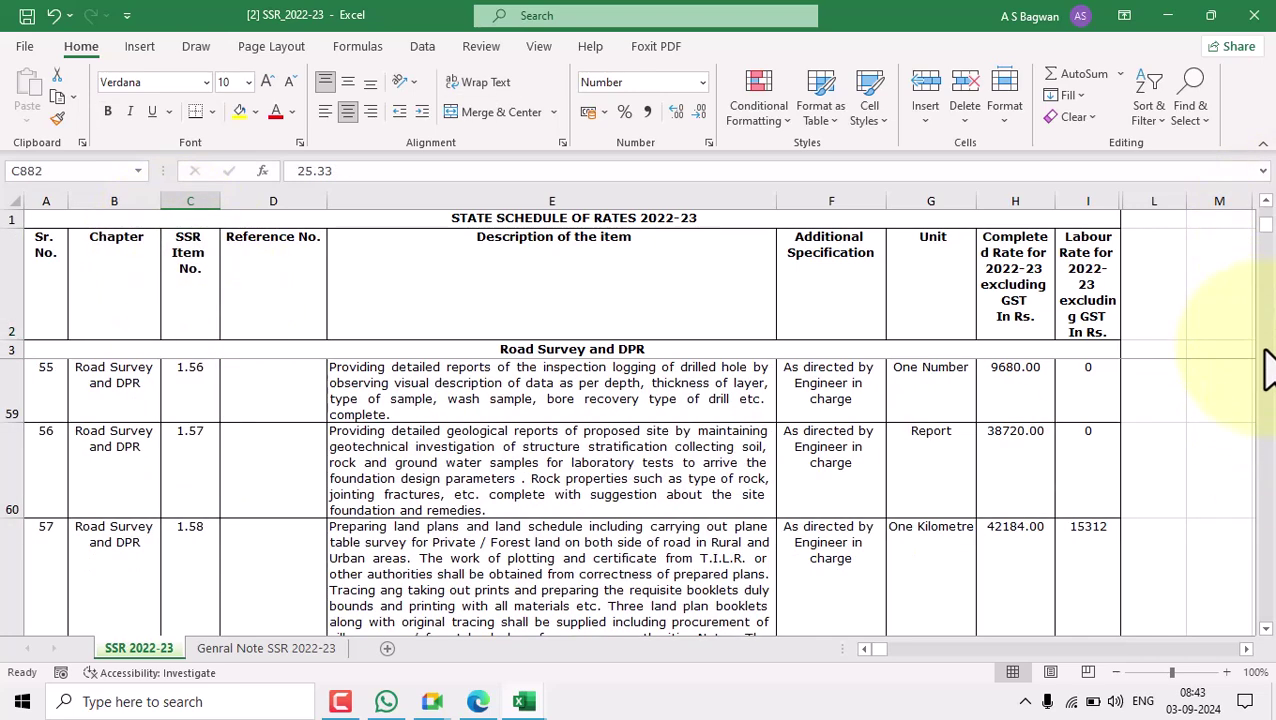
scroll(456, 455, "down", 4)
scroll(527, 450, "down", 7)
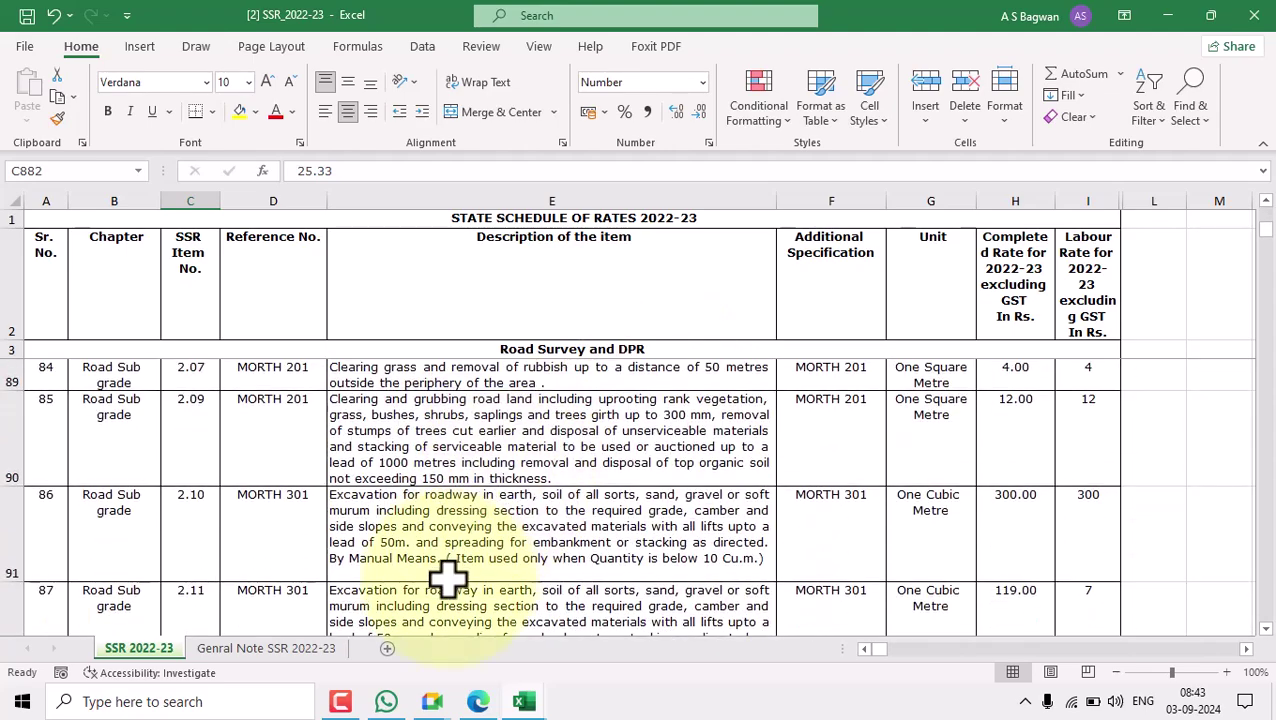
left_click(580, 541)
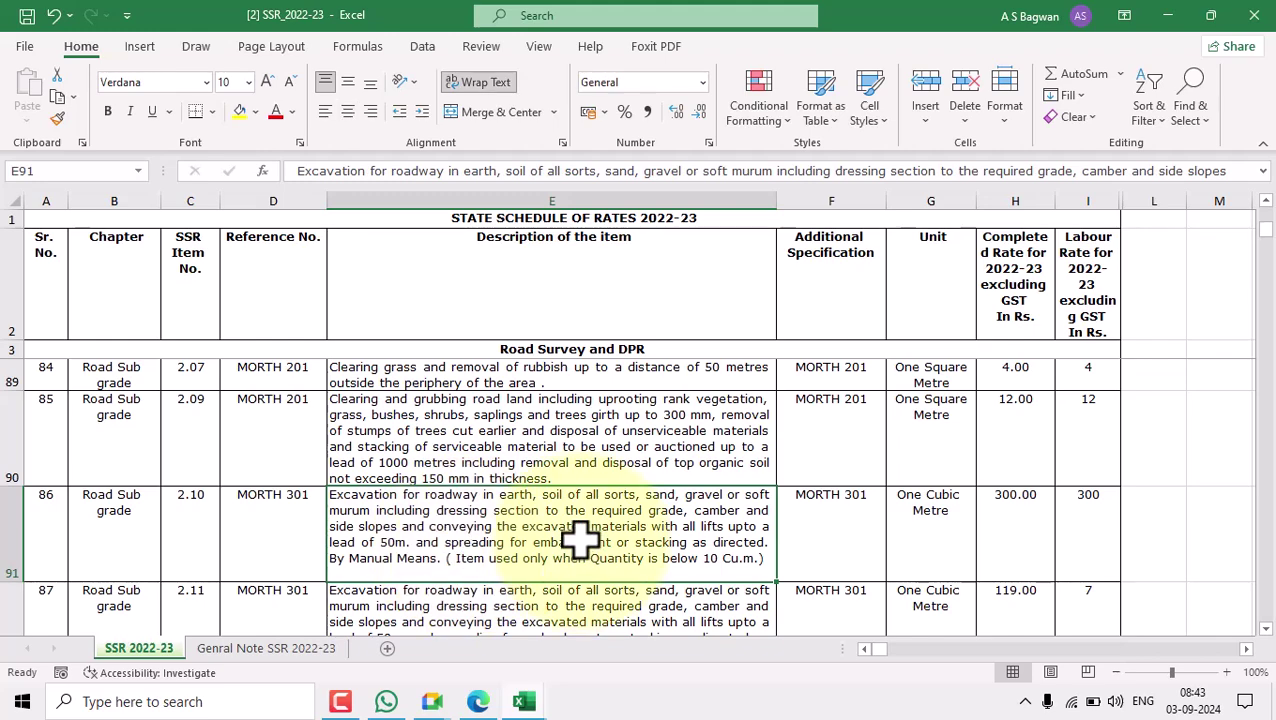
key("Down")
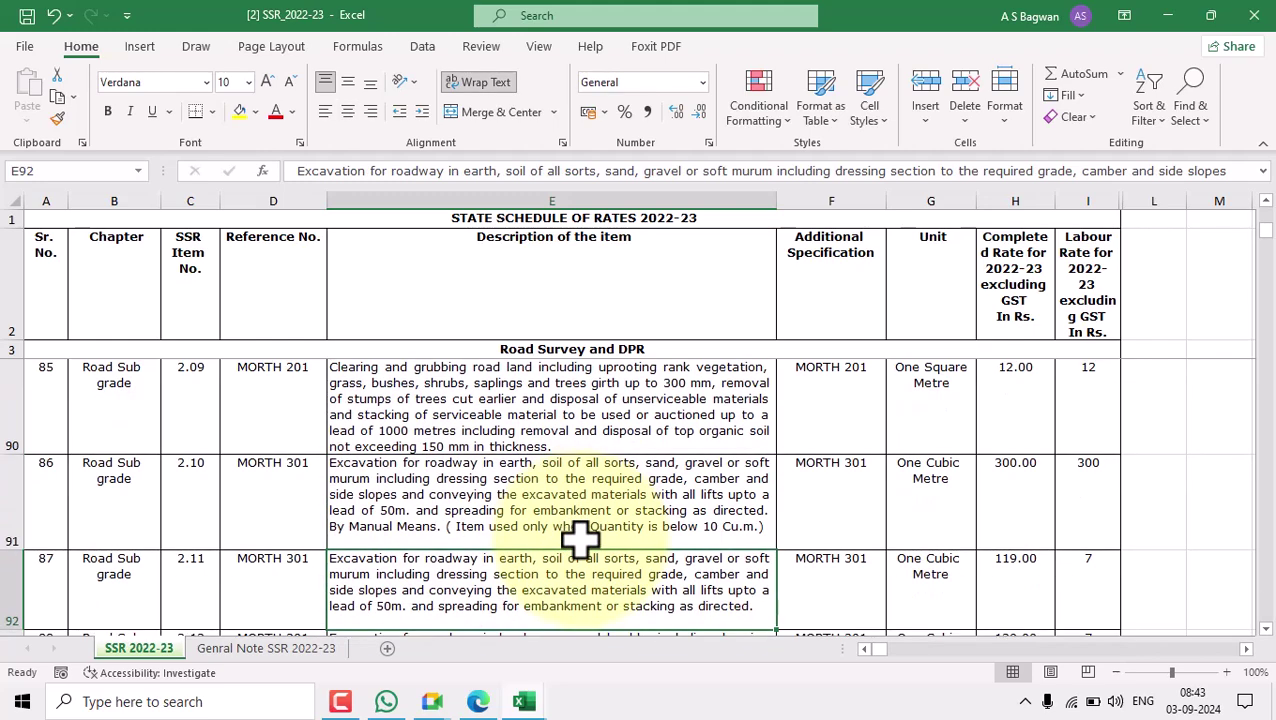
key("Down")
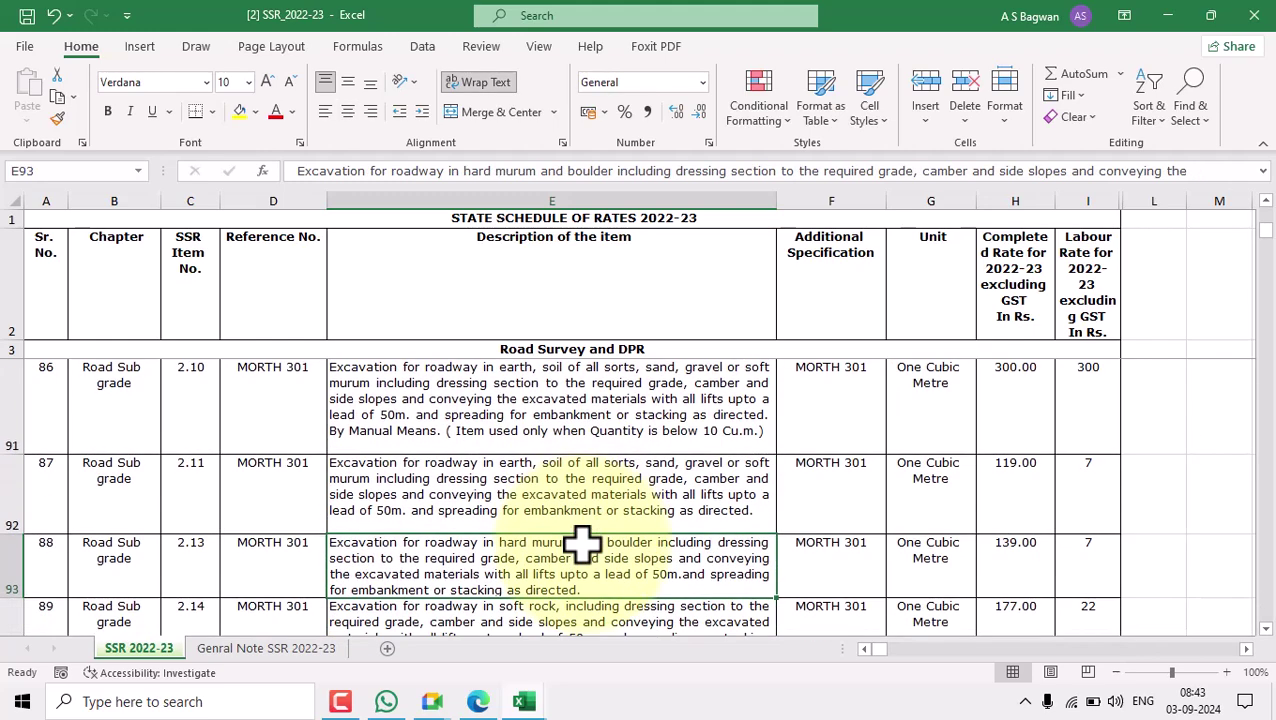
left_click(11, 495)
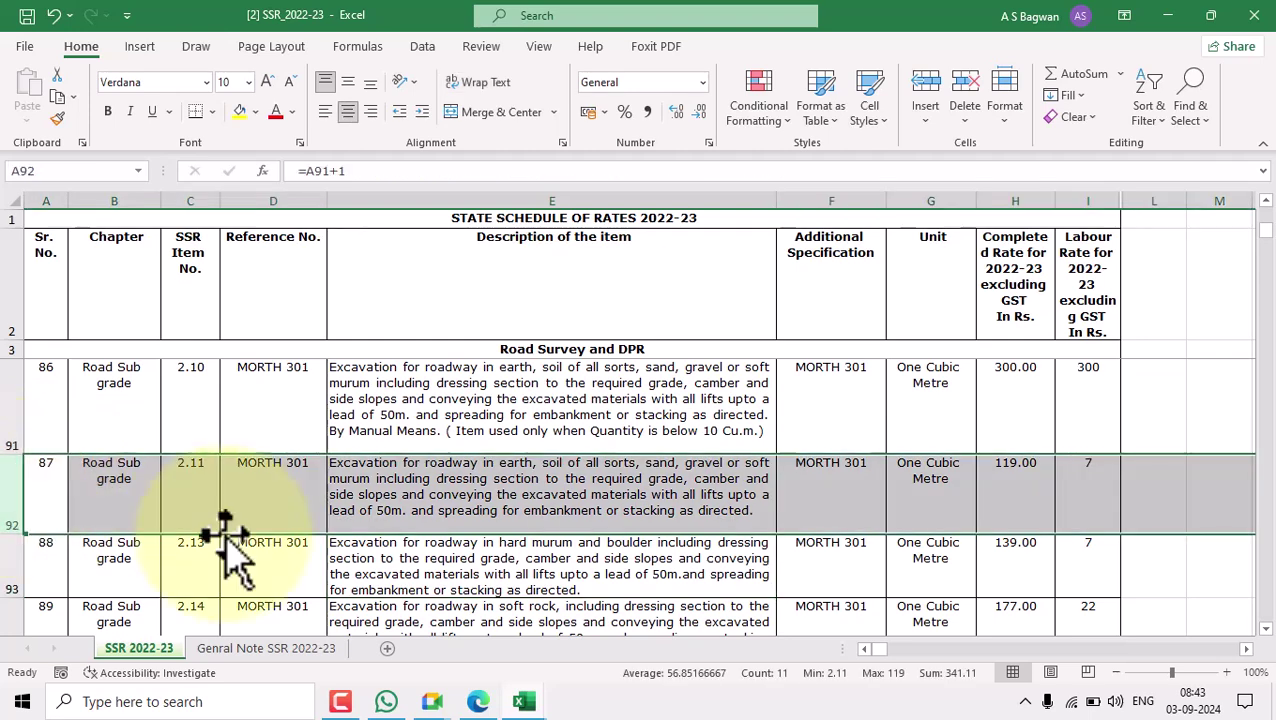
left_click(615, 496)
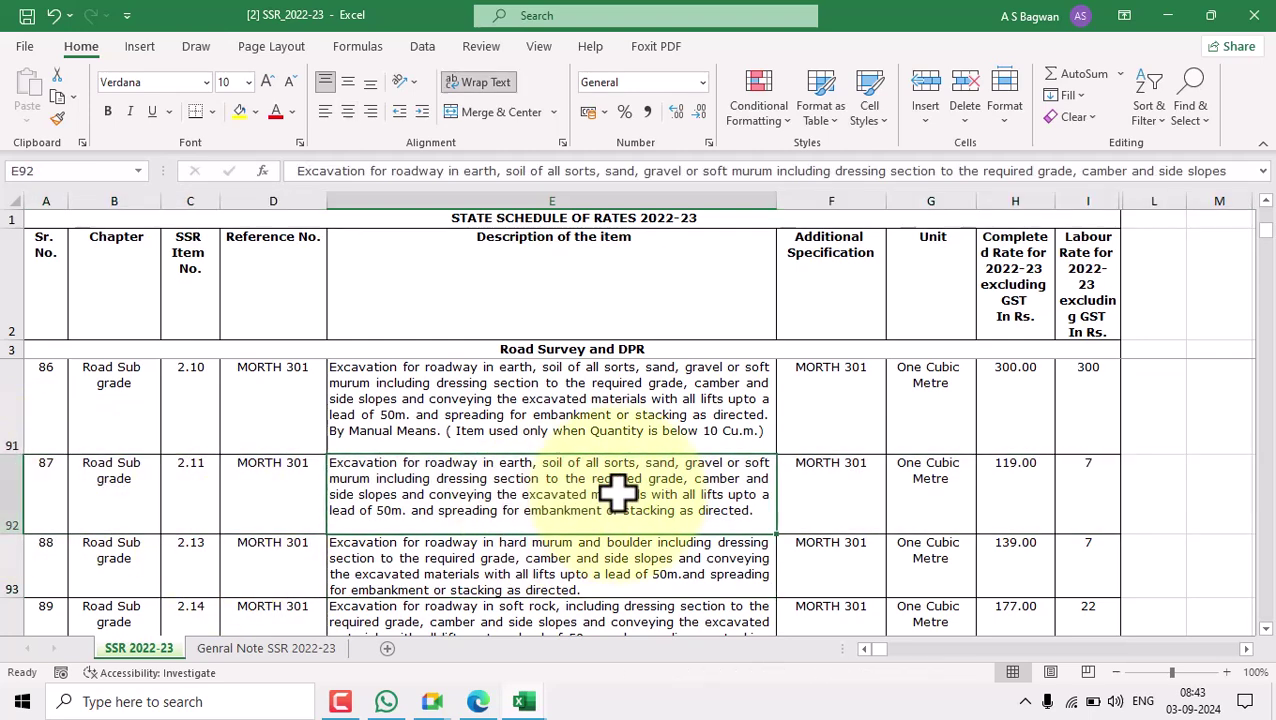
double_click(760, 512)
left_click_drag(760, 512, 328, 462)
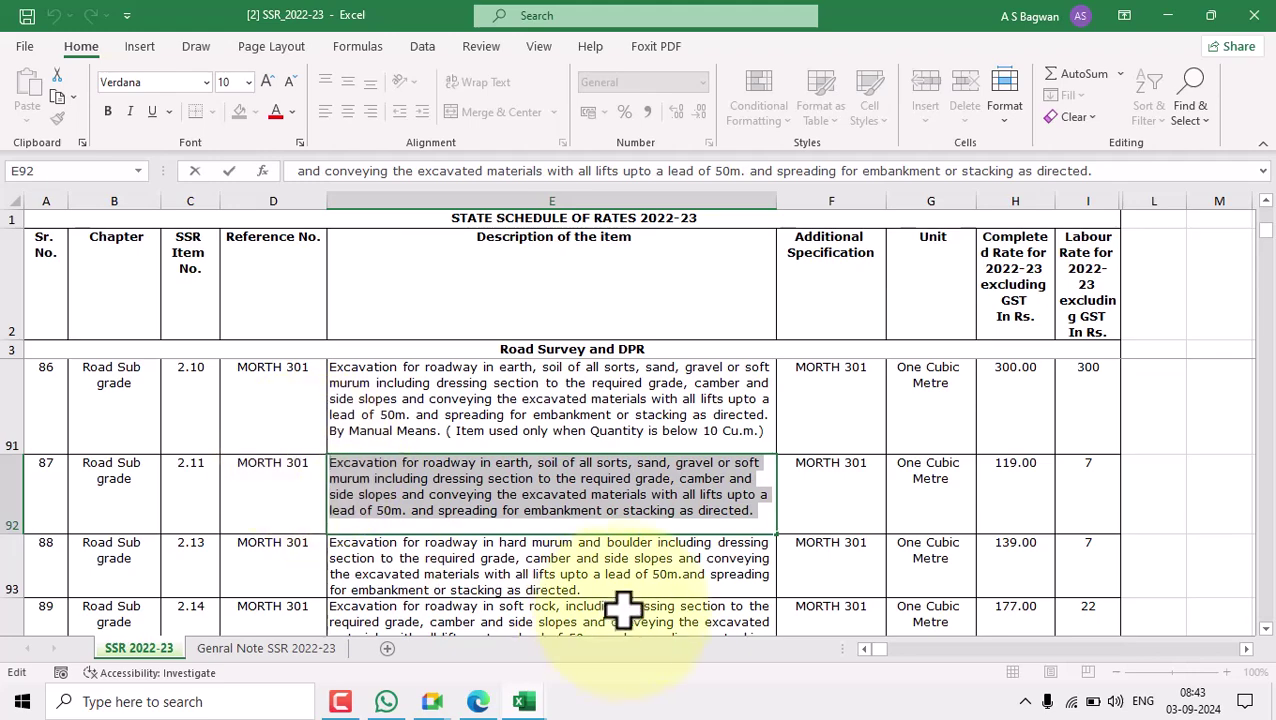
key("ctrl+c")
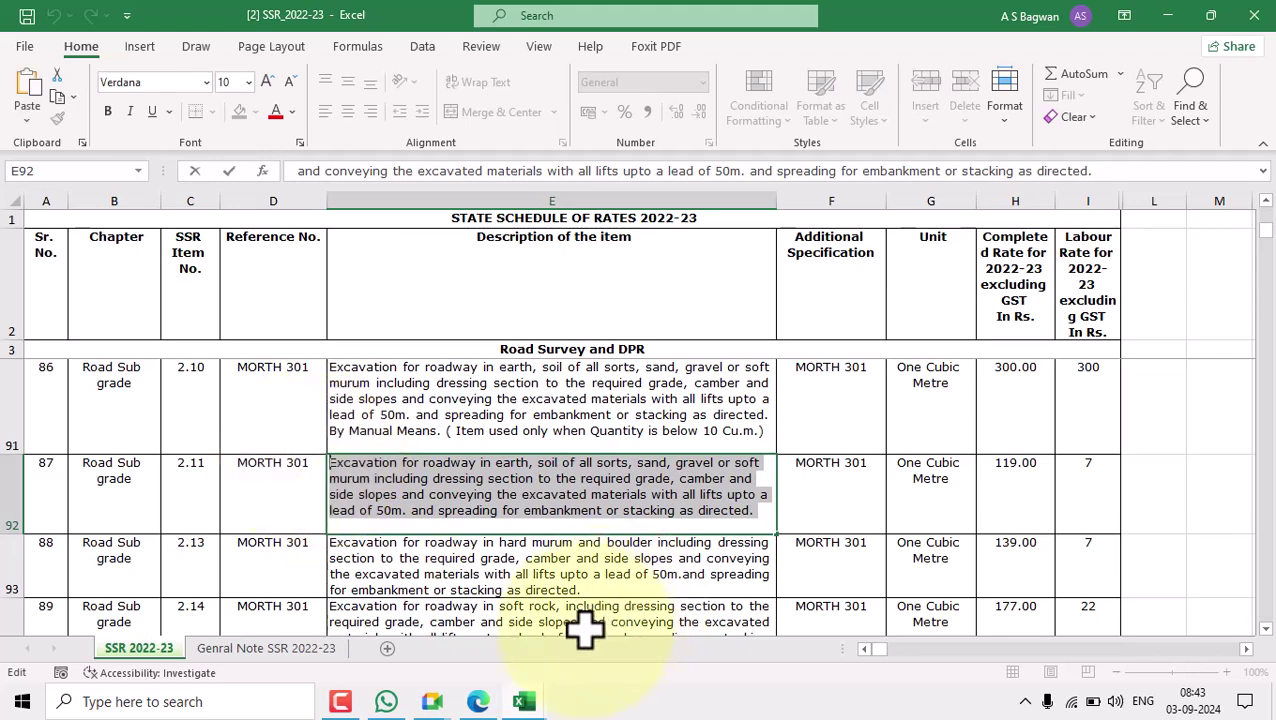
Switch to the 01 C C Drain Digrus 2022-2023 workbook and paste the excavation description into B7 of the Measurement sheet.
mouse_move(527, 699)
left_click(447, 655)
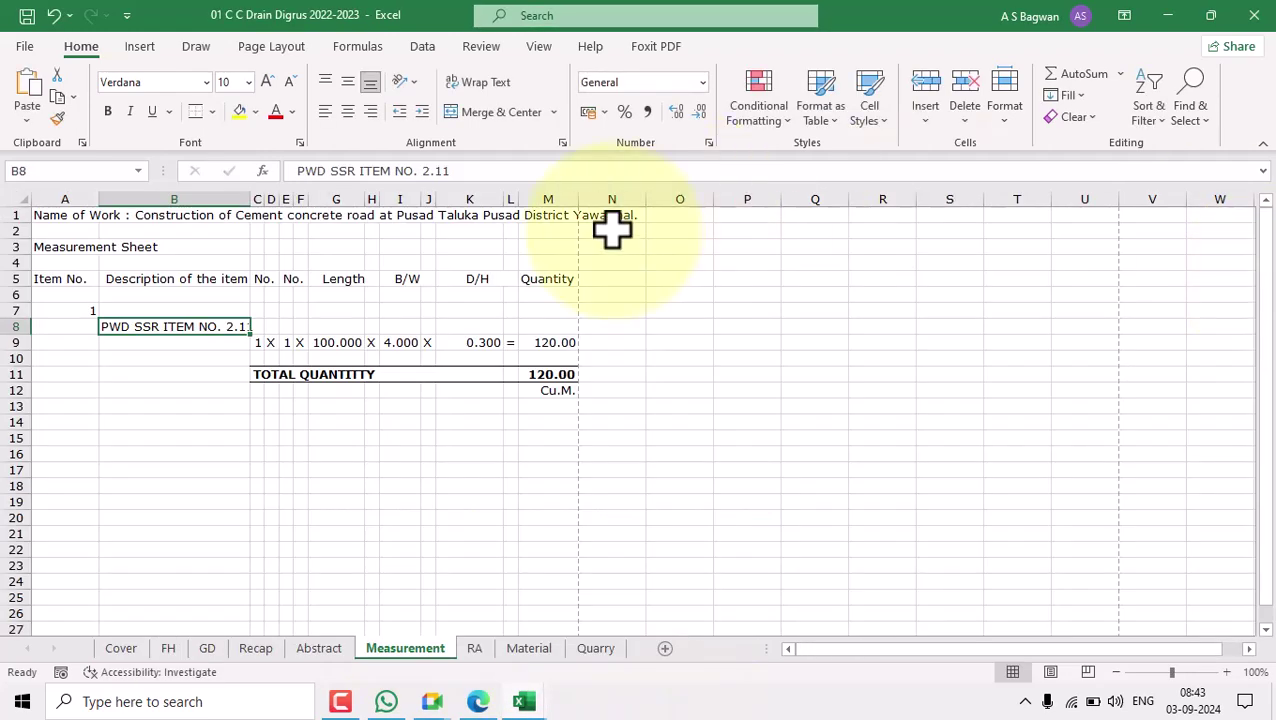
left_click(89, 307)
type("1")
key("Tab")
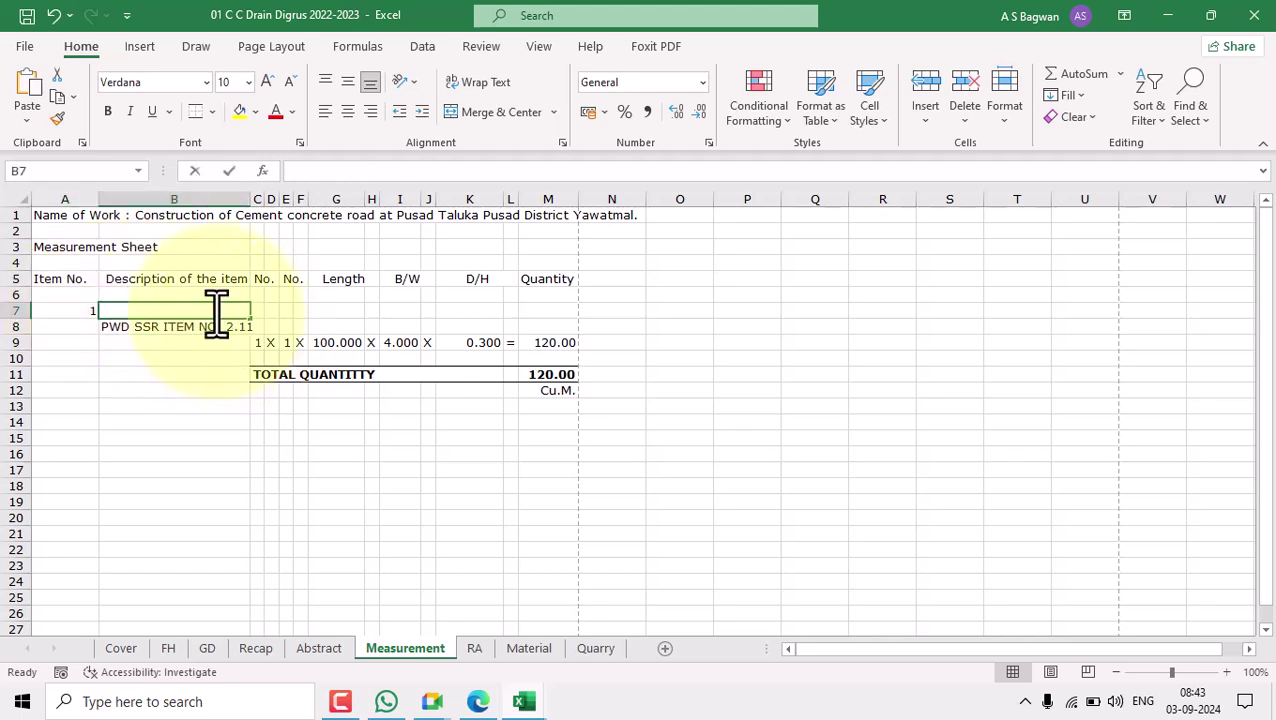
key("ctrl+v")
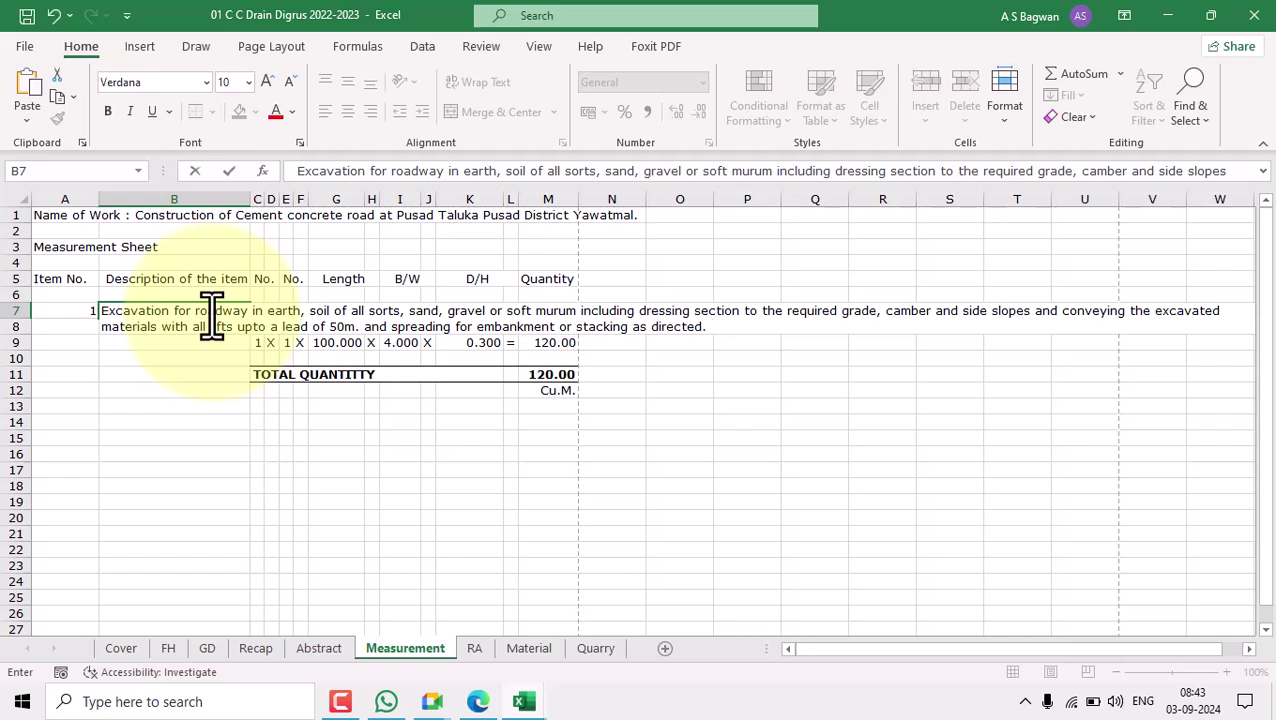
left_click(216, 449)
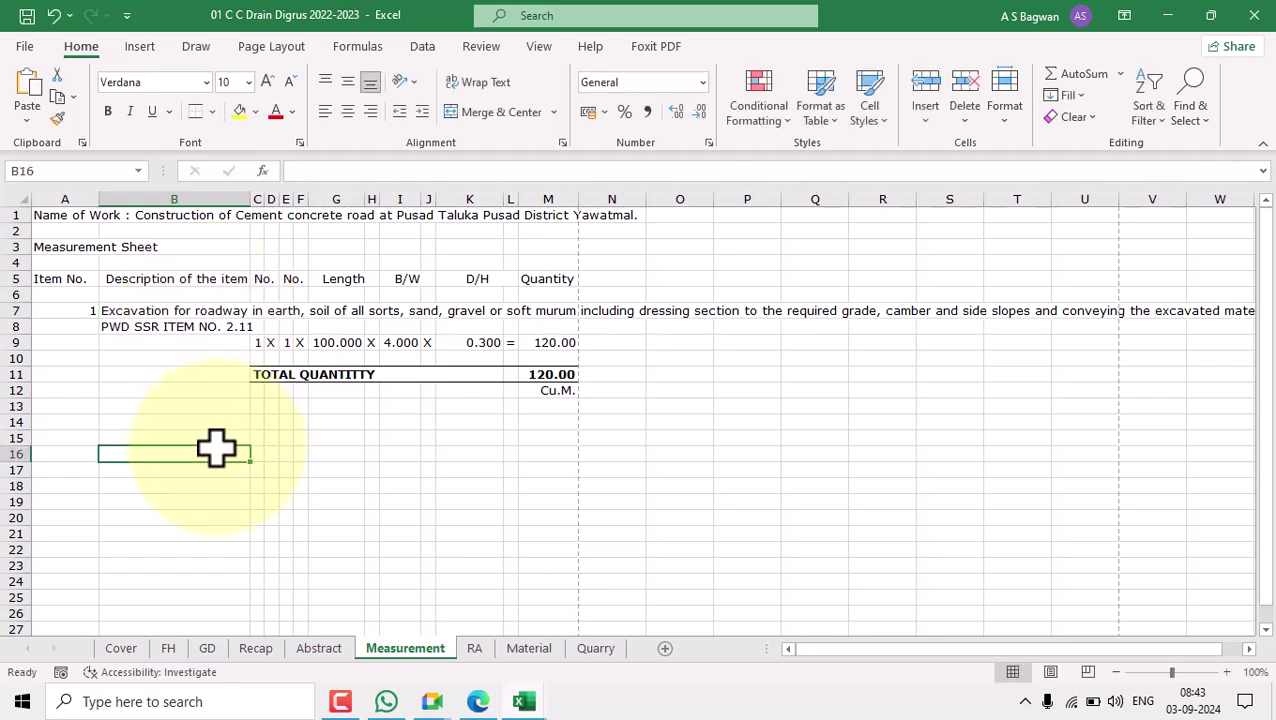
Merge the description cells B7 through L7 and wrap the text.
left_click(166, 318)
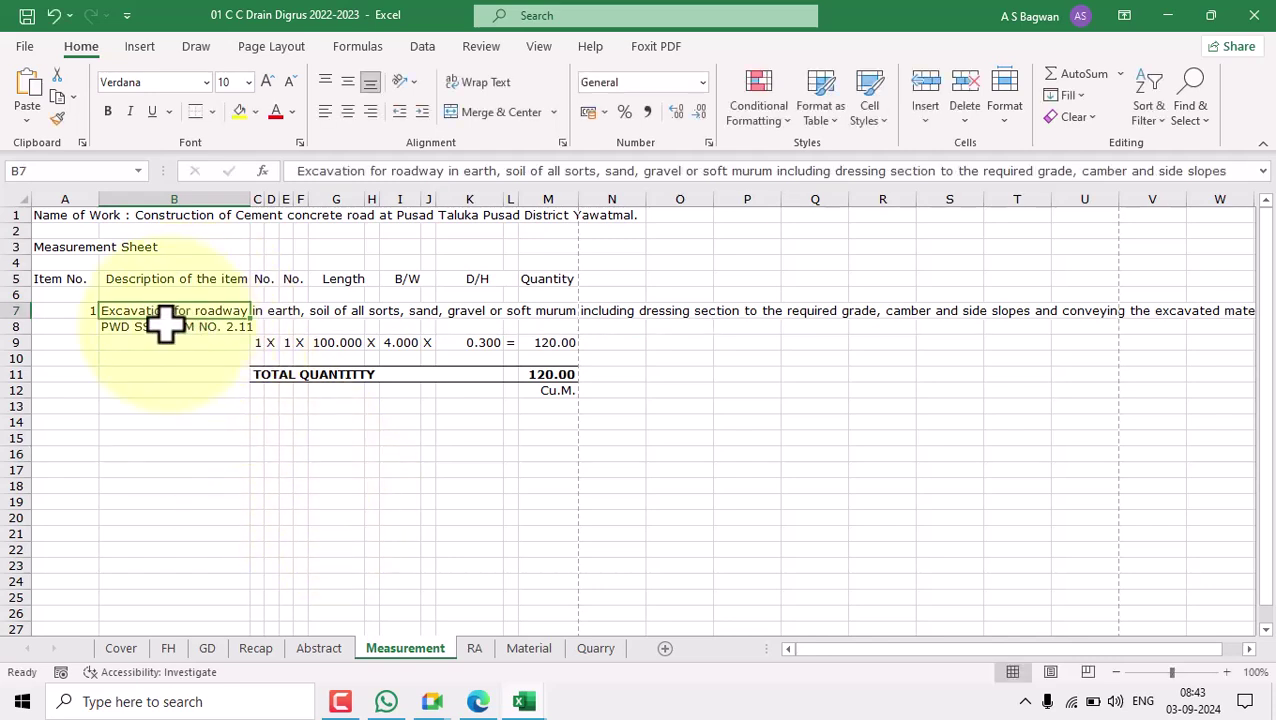
left_click(510, 311, "shift")
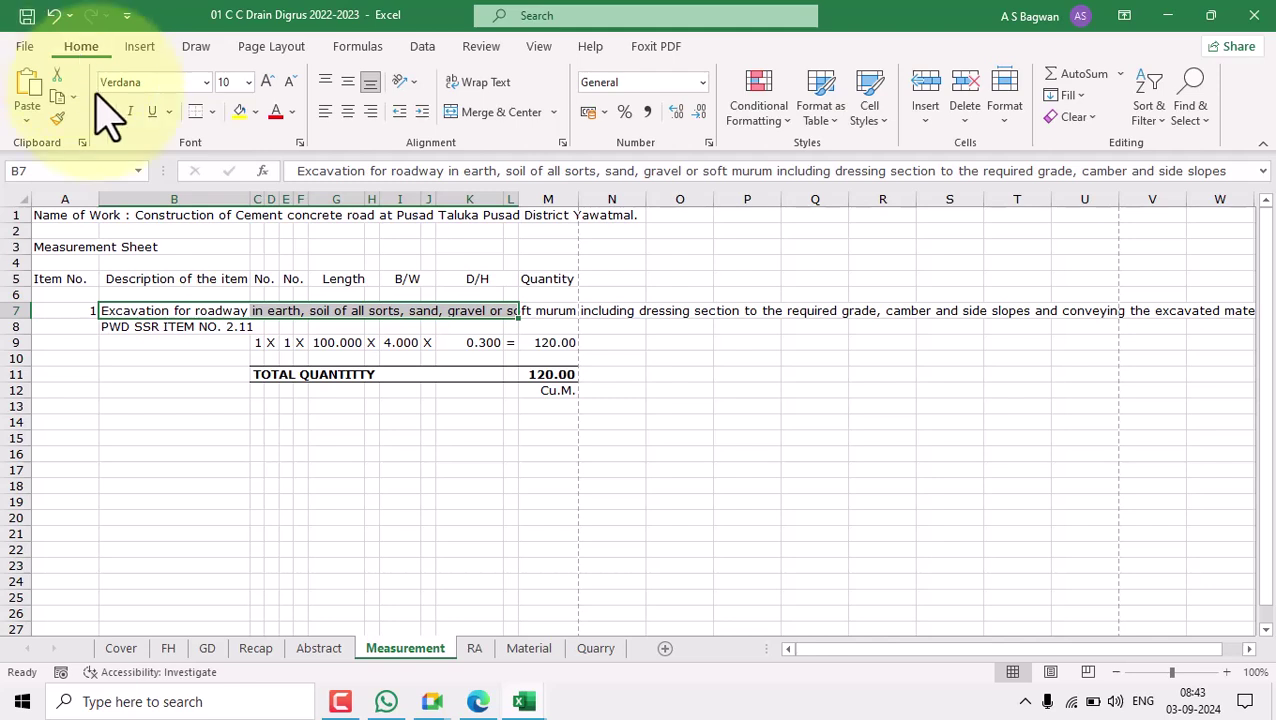
left_click(488, 113)
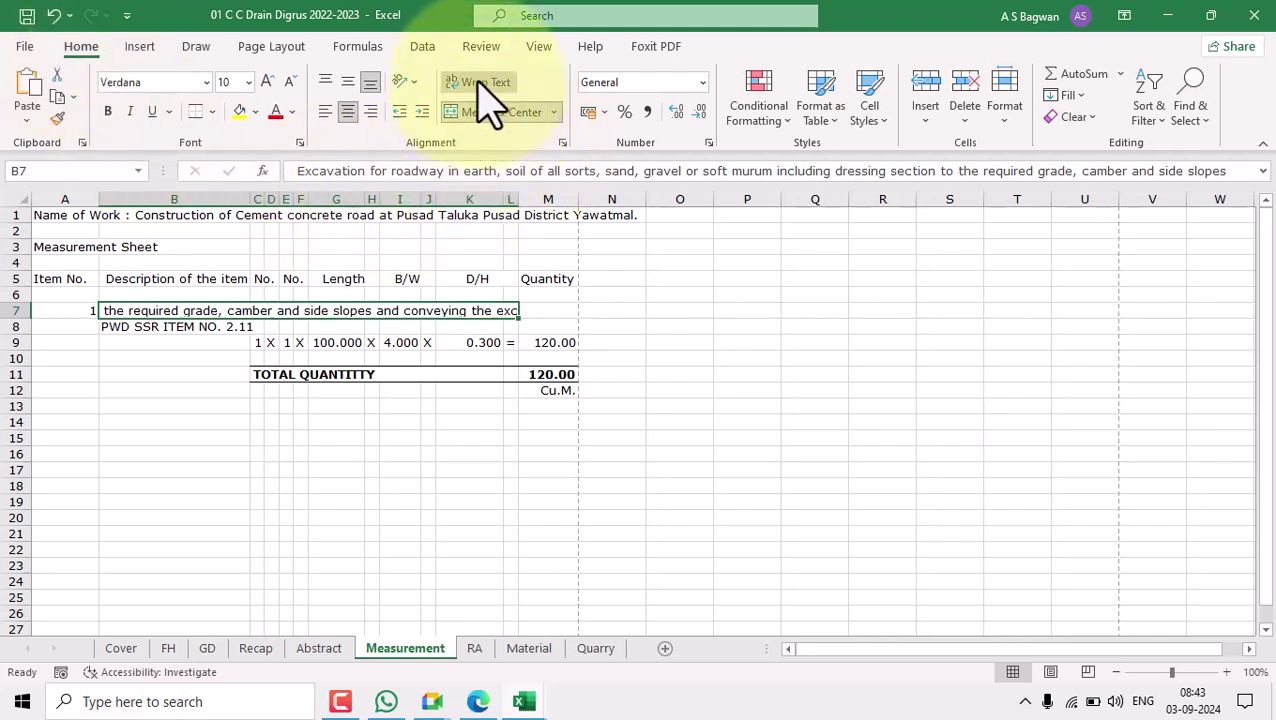
left_click(480, 82)
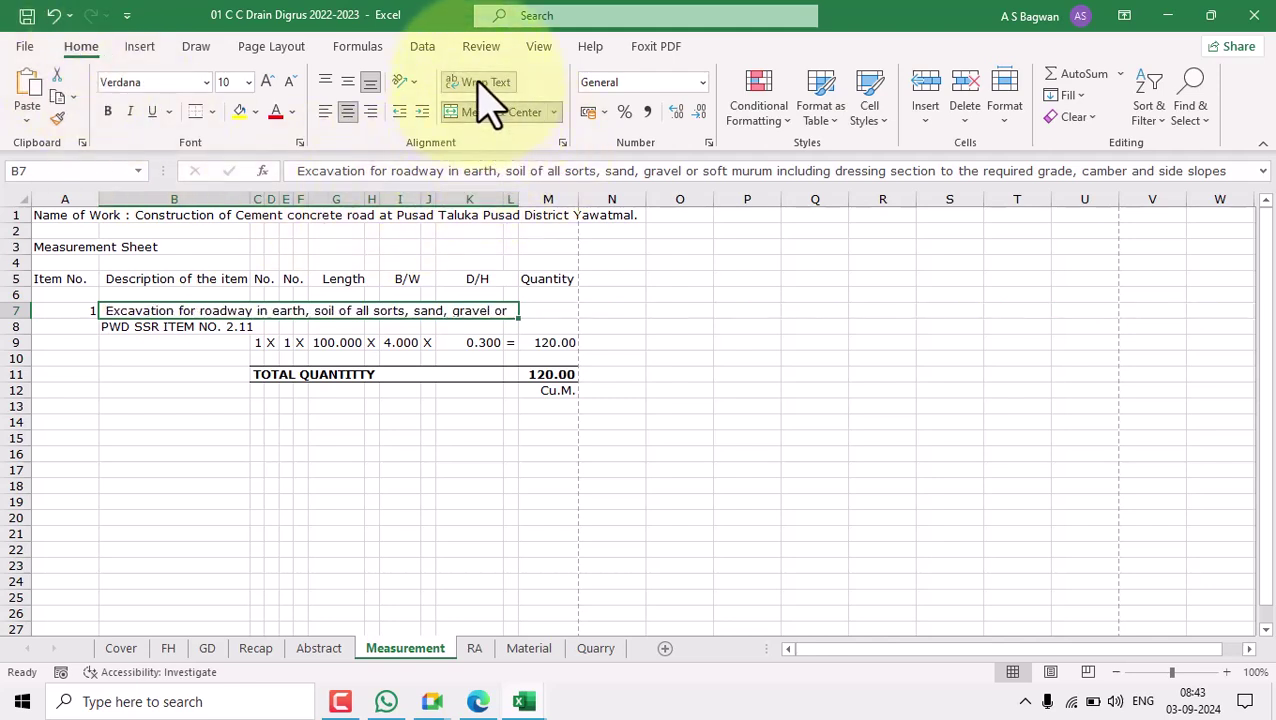
Set the merged description cell's horizontal alignment to Justify and its vertical alignment to Top.
left_click(561, 142)
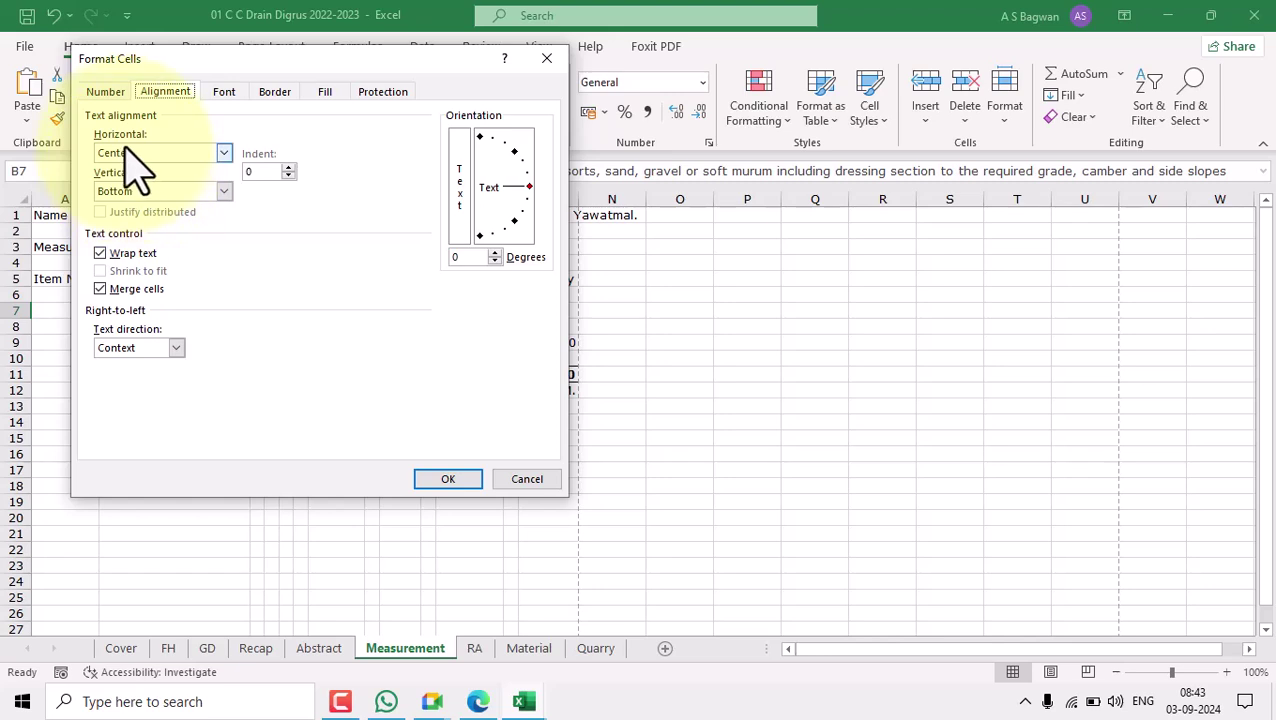
left_click(222, 153)
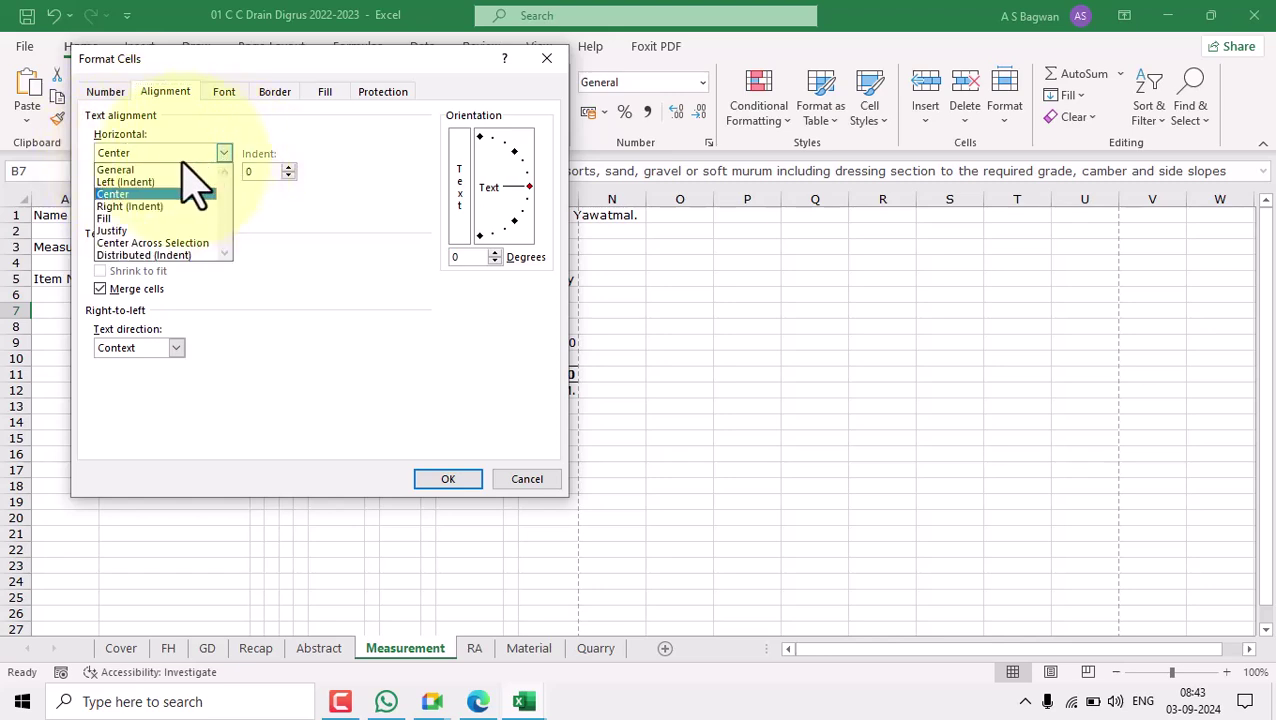
left_click(116, 231)
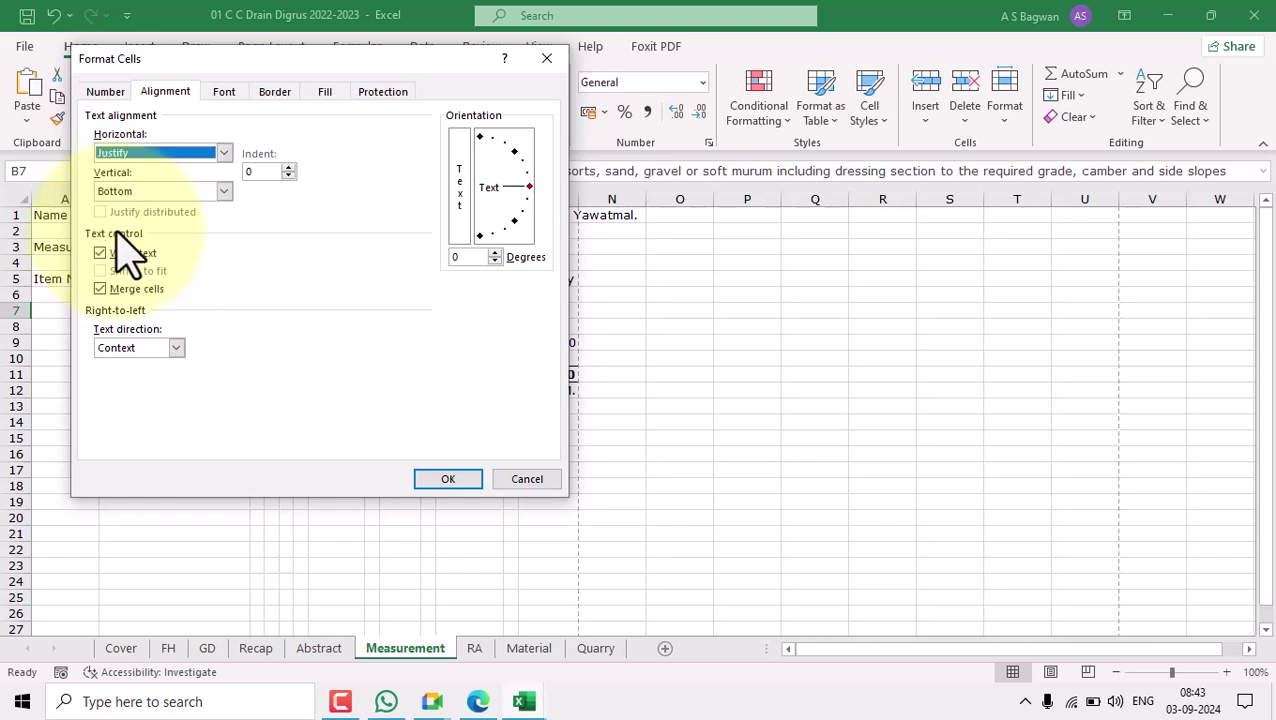
left_click(226, 191)
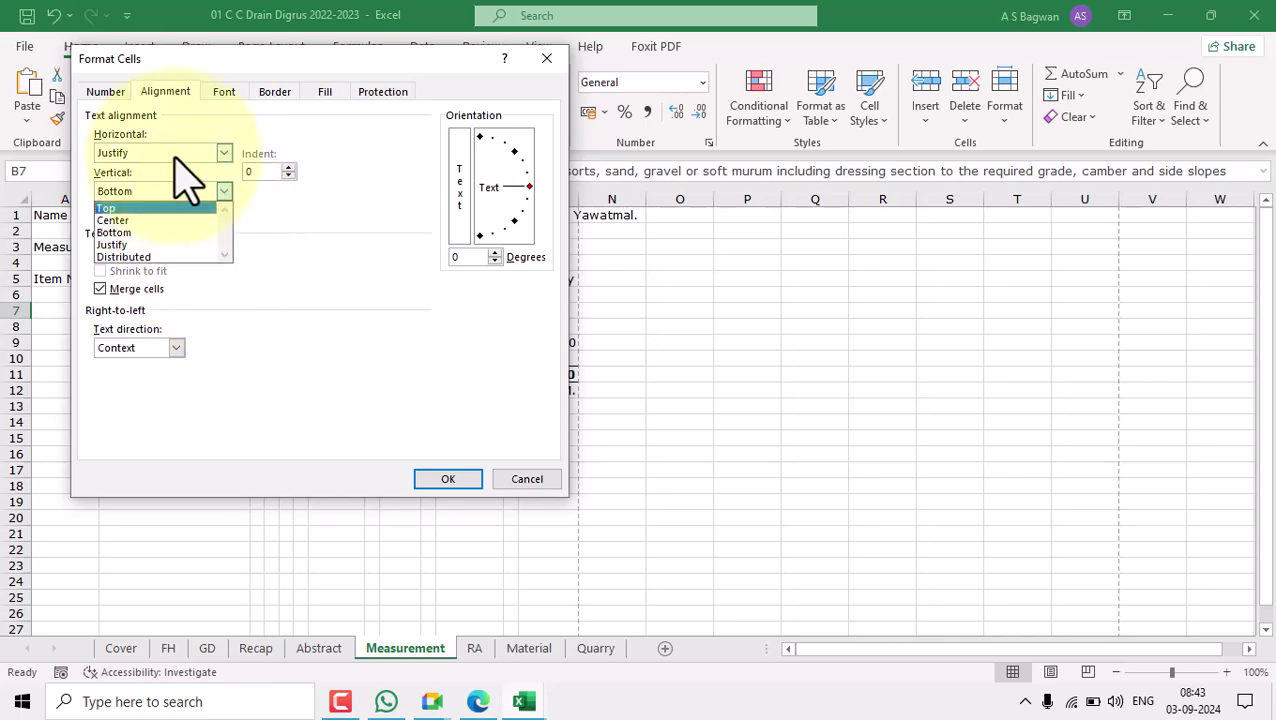
left_click(118, 208)
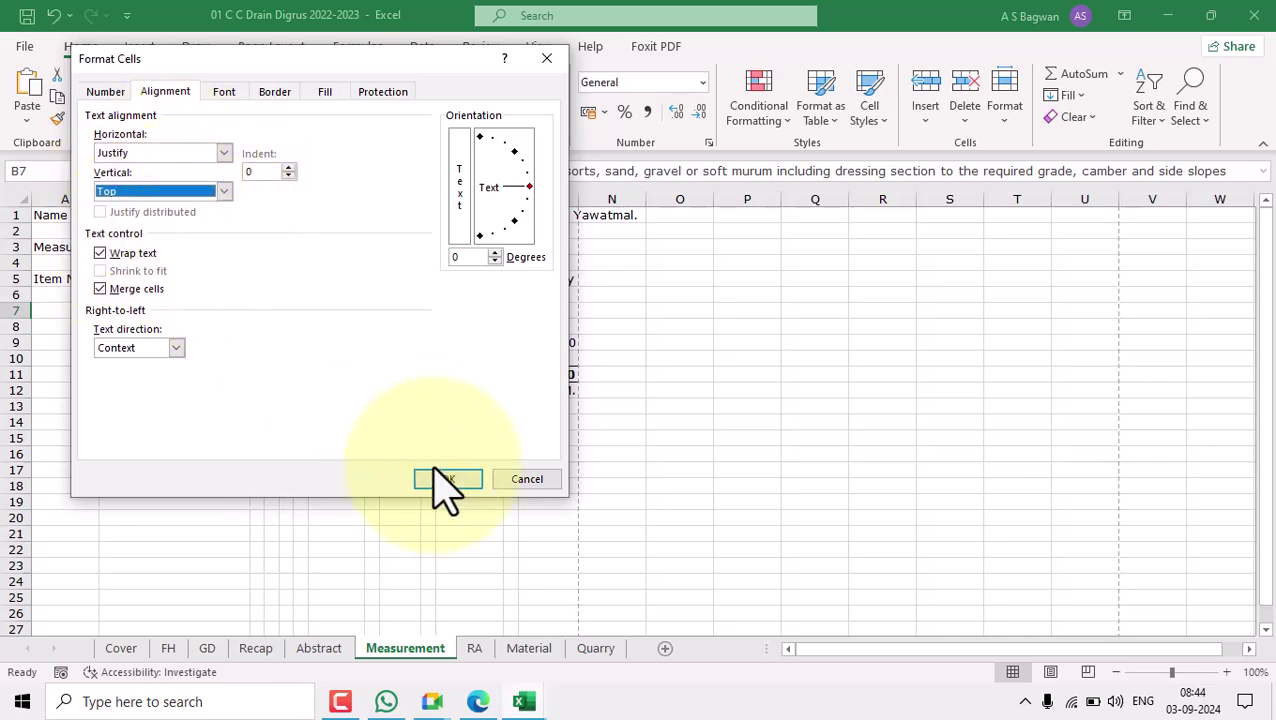
left_click(447, 480)
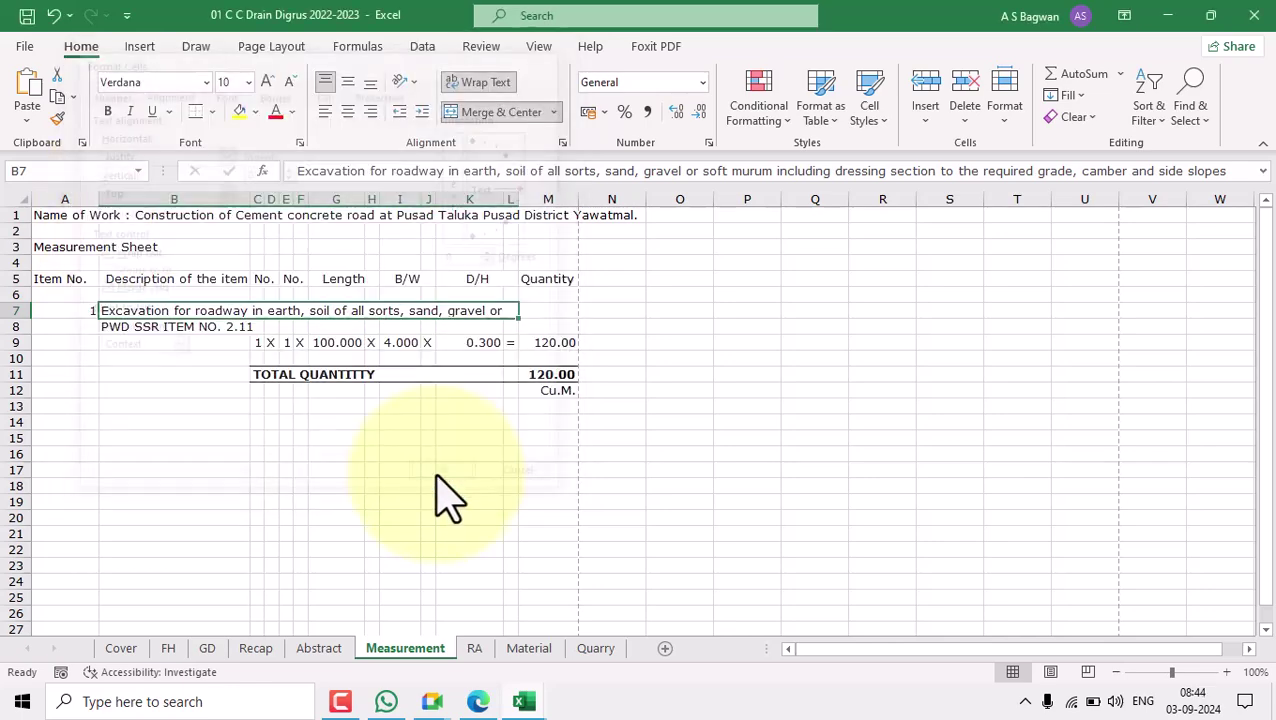
Increase the height of row 7 until the whole excavation description fits in the cell.
left_click(61, 311)
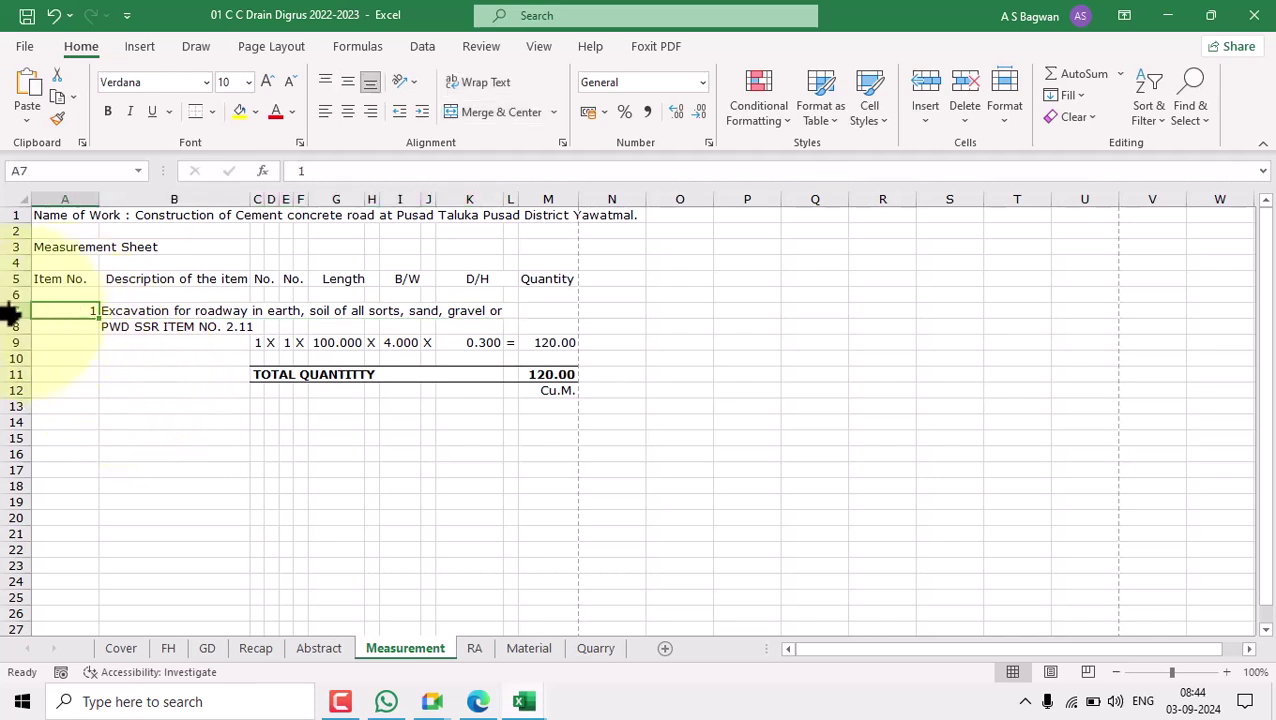
left_click(948, 406)
left_click(679, 517)
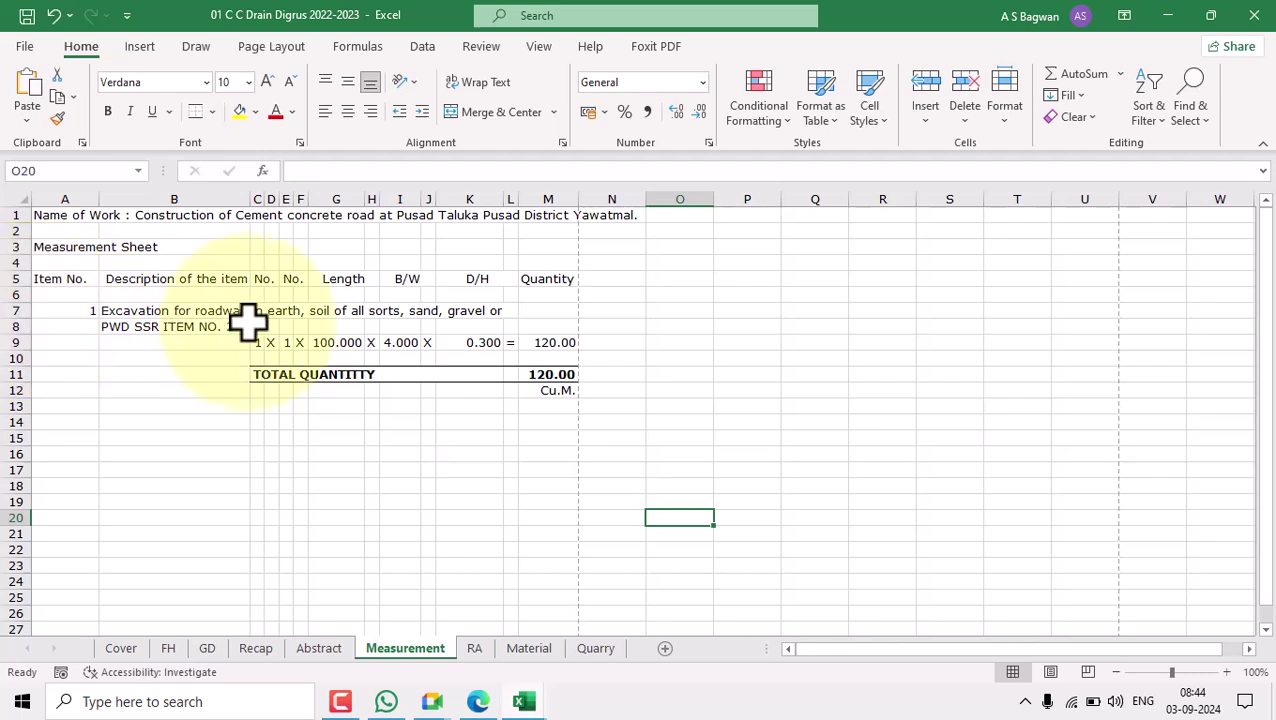
left_click(140, 311)
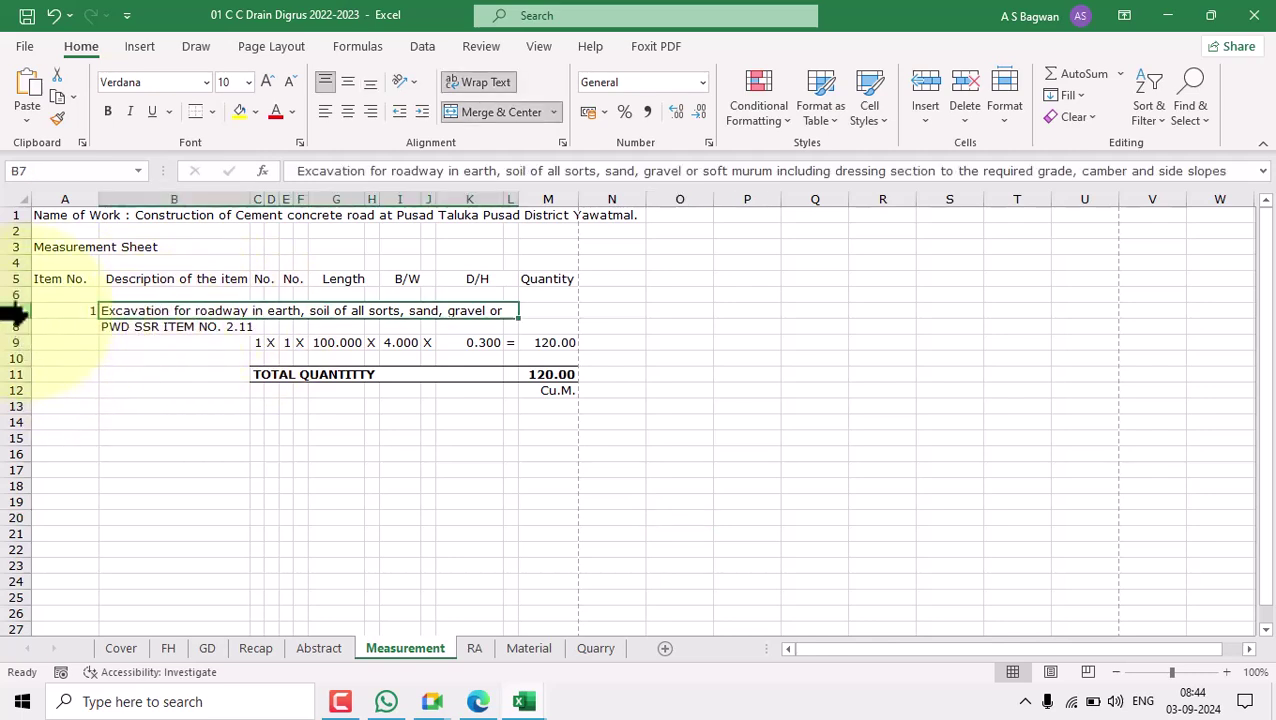
left_click_drag(27, 318, 27, 392)
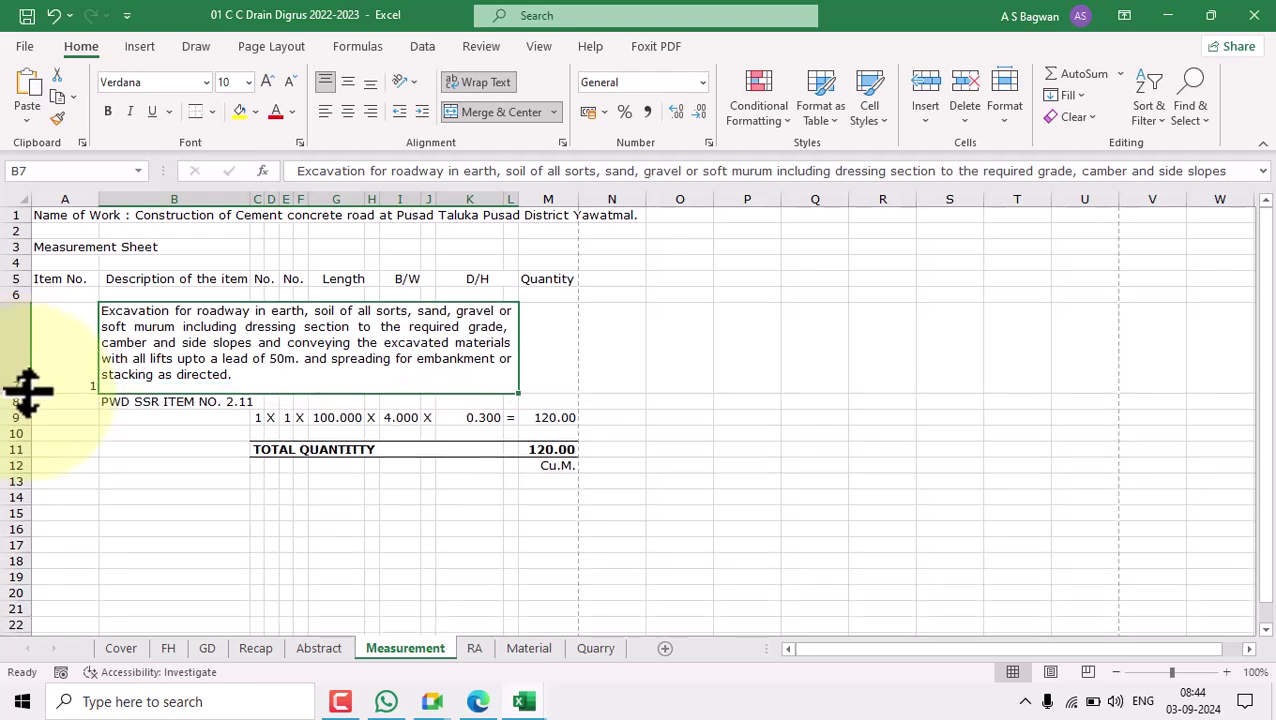
Align the item number in A7 to the top of the cell and centre it horizontally.
left_click(74, 345)
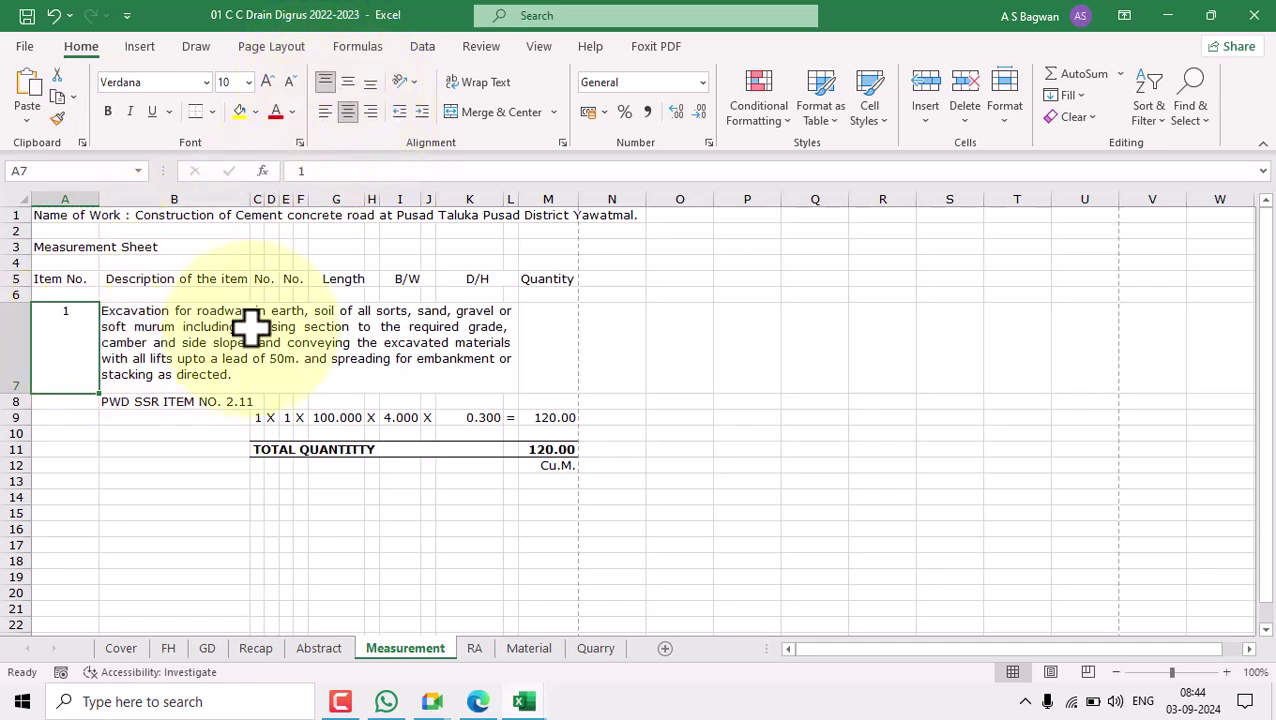
left_click(257, 358)
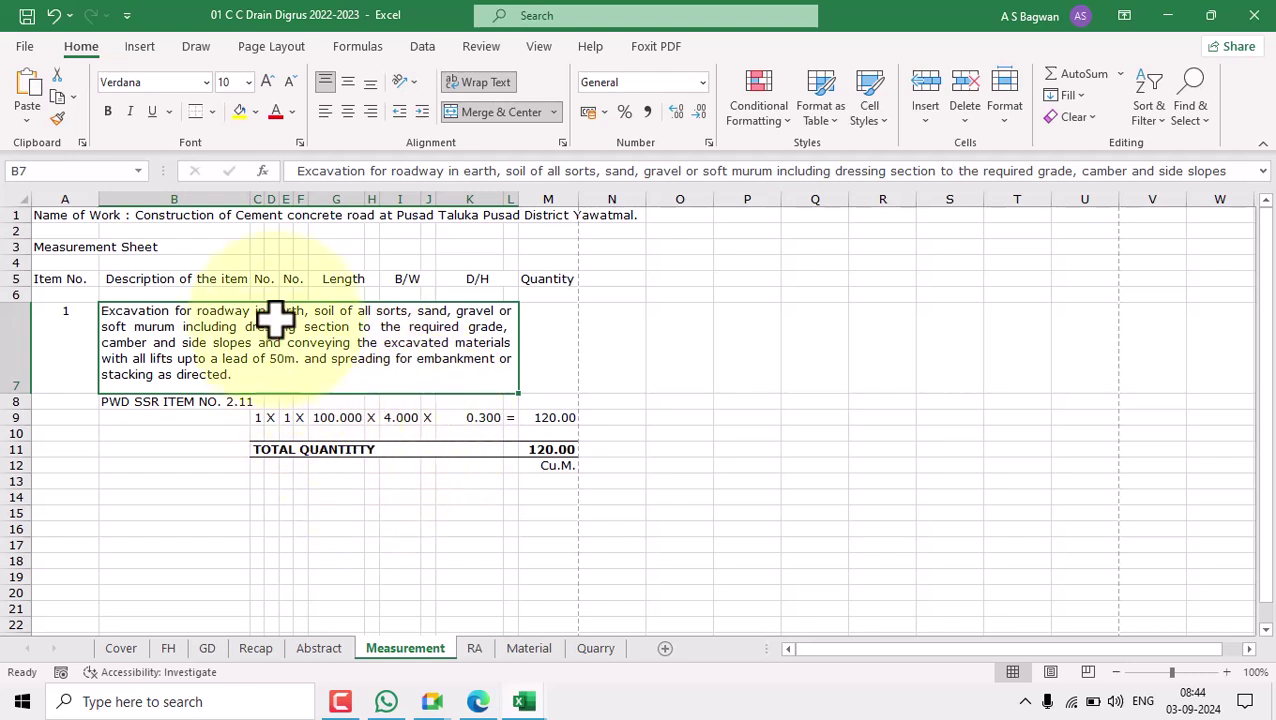
left_click(372, 497)
Widen column B to about 25 to give the item description more room.
left_click(222, 199)
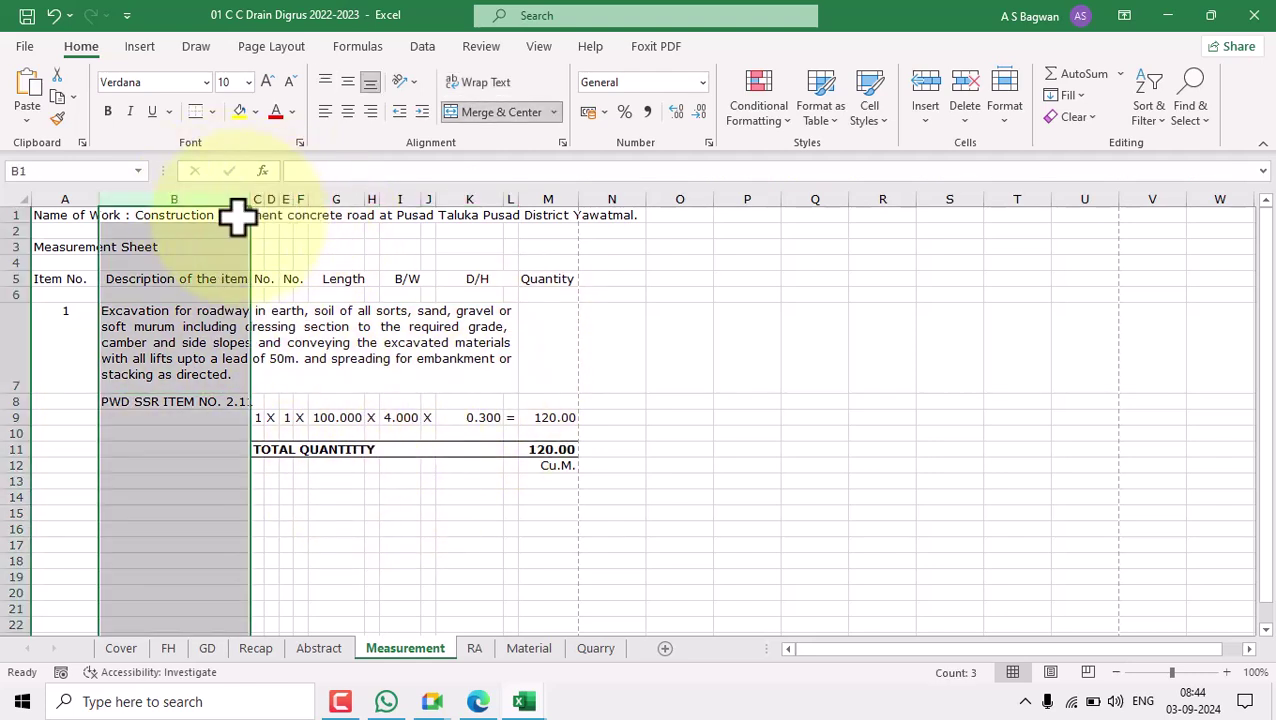
left_click_drag(250, 197, 303, 219)
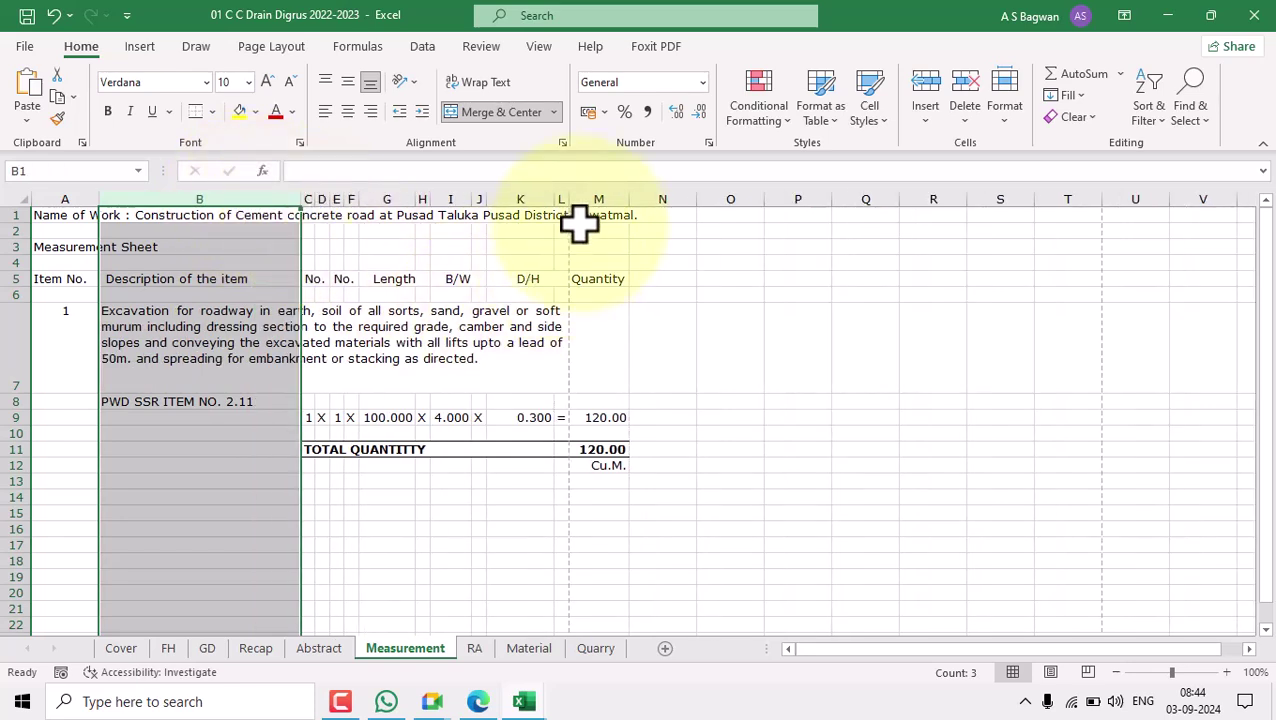
left_click_drag(300, 190, 280, 197)
left_click(250, 463)
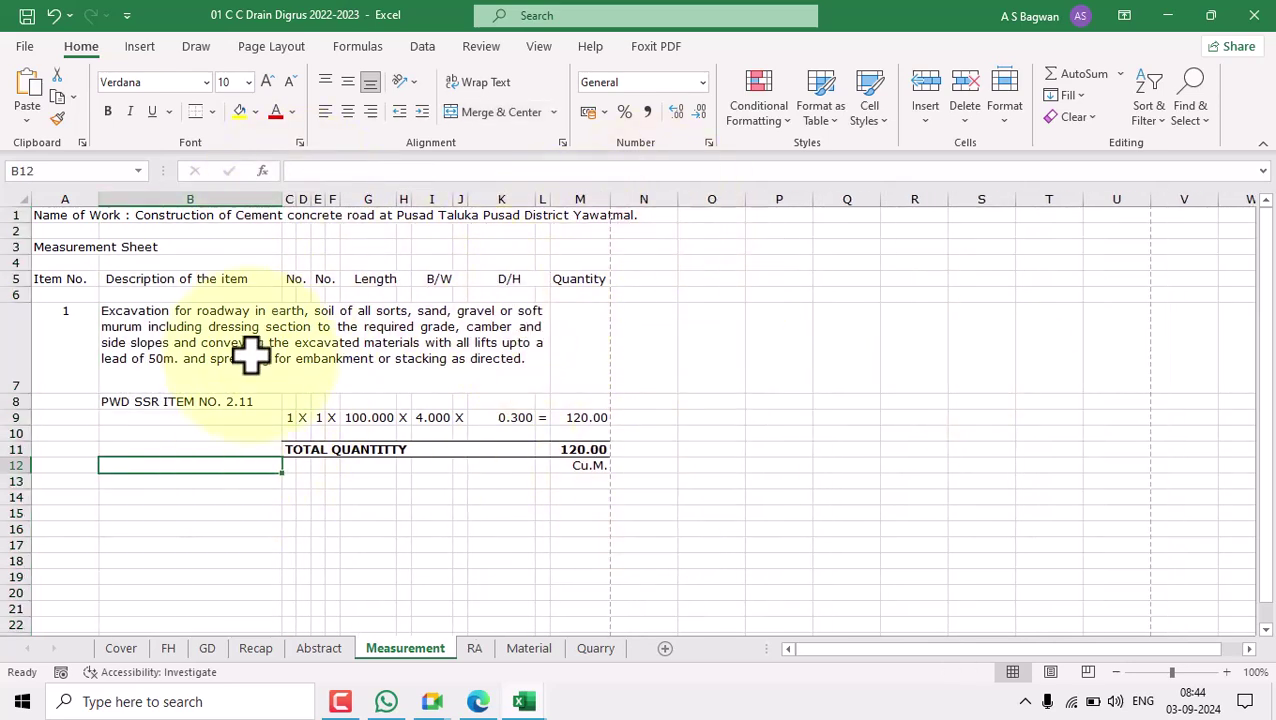
left_click(262, 318)
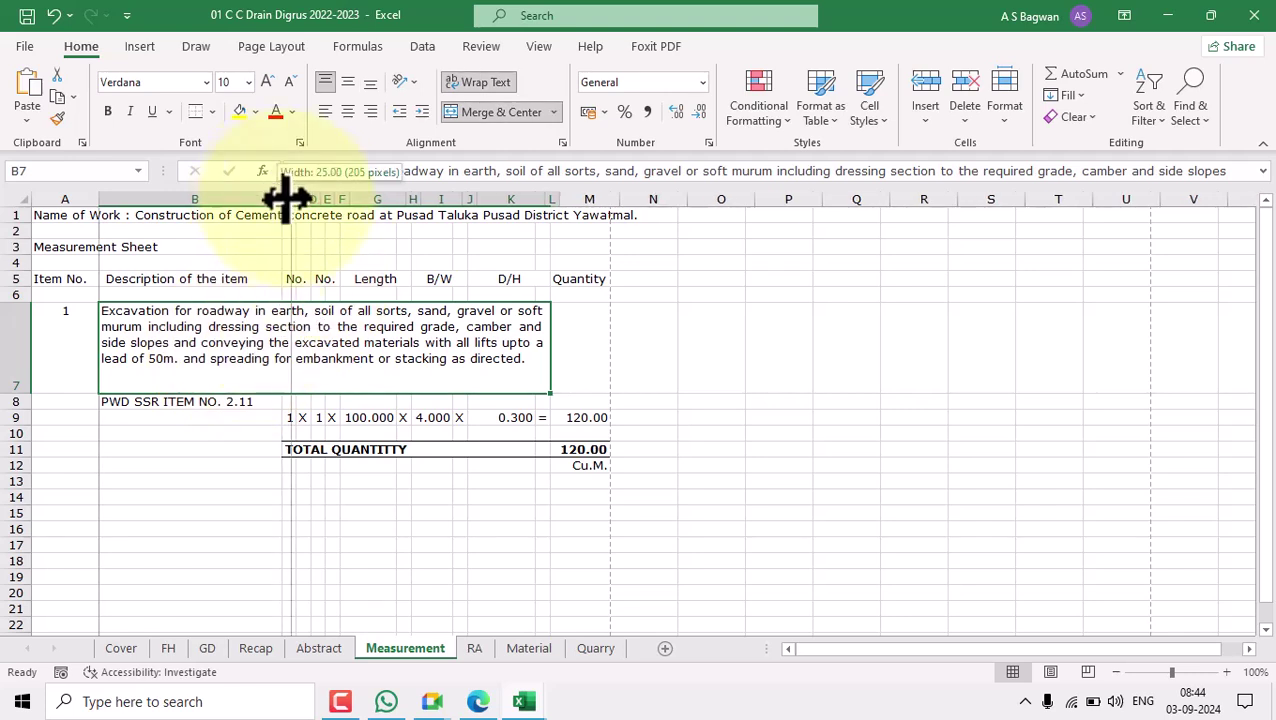
left_click_drag(285, 199, 294, 199)
left_click_drag(299, 523, 299, 512)
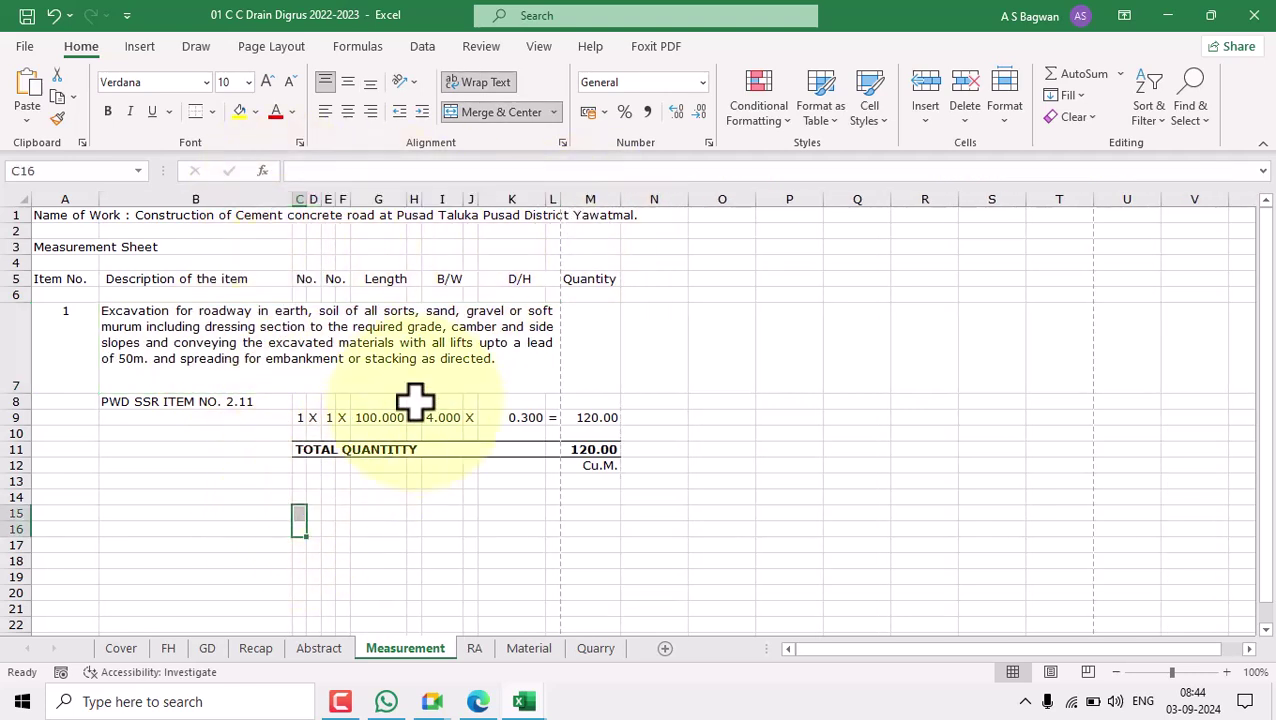
AutoFit the widths of columns C to Q to their contents.
left_click(300, 198)
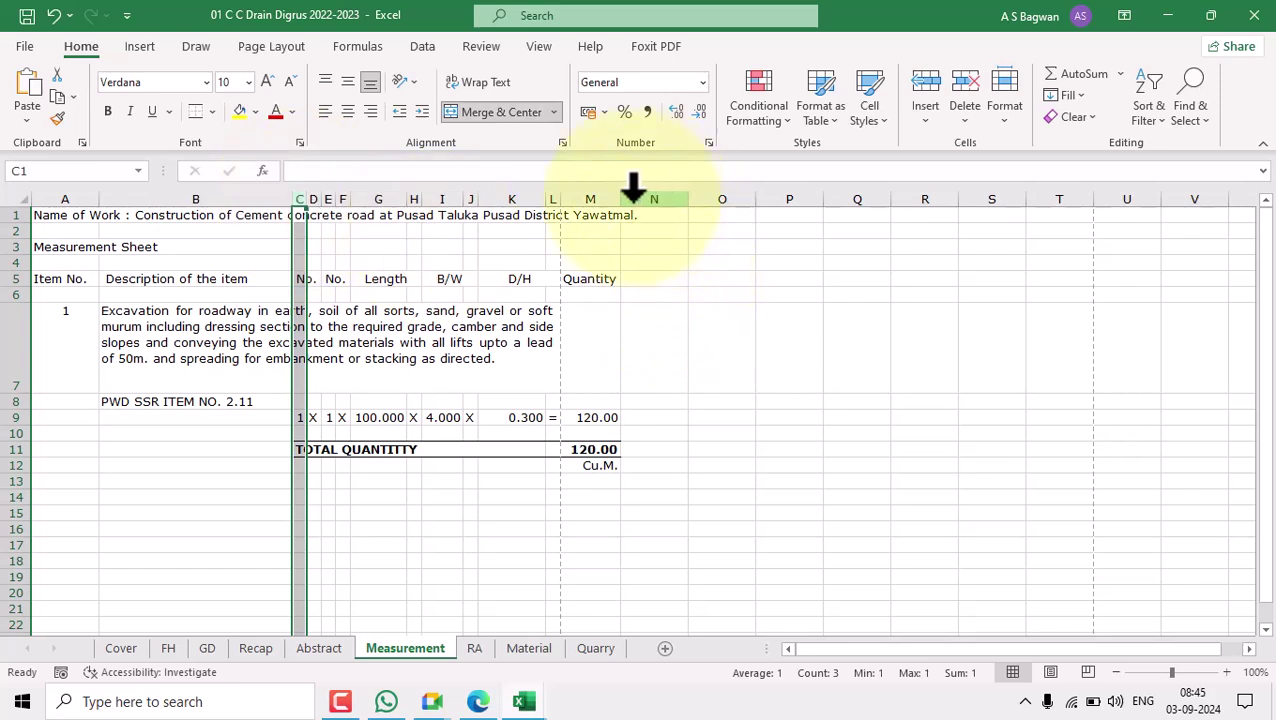
left_click(586, 198, "shift")
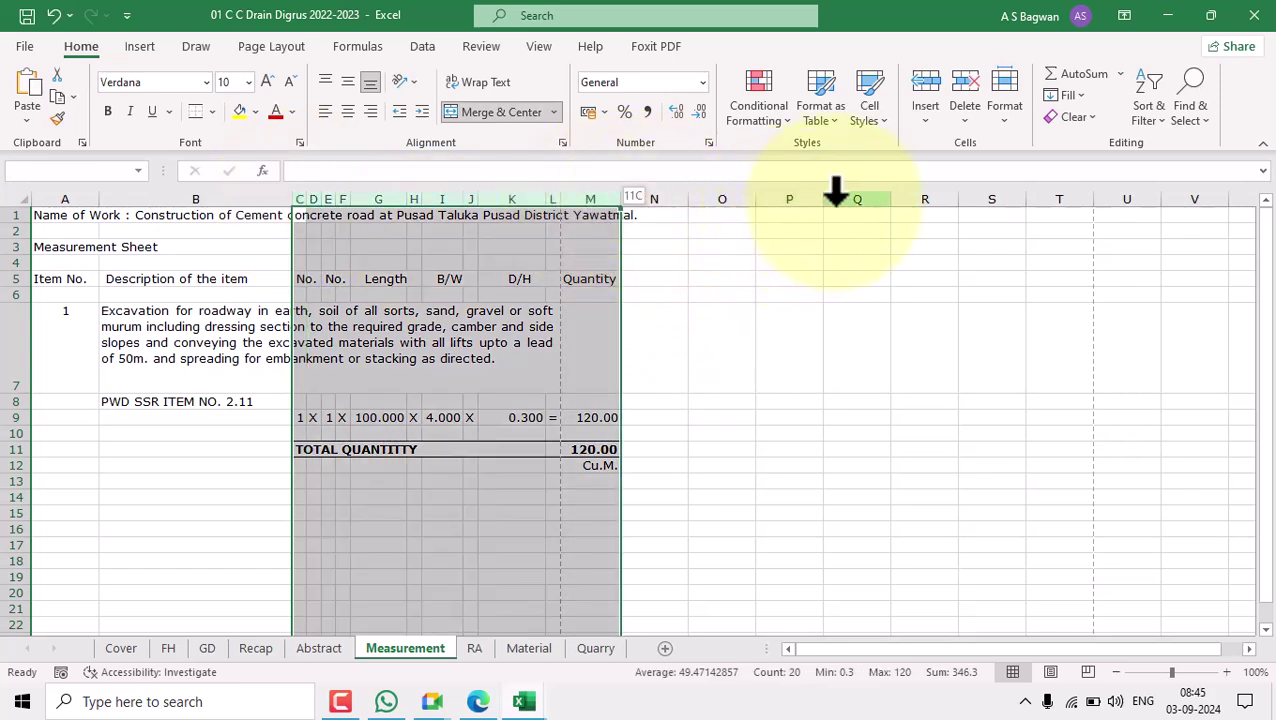
left_click_drag(835, 190, 843, 194)
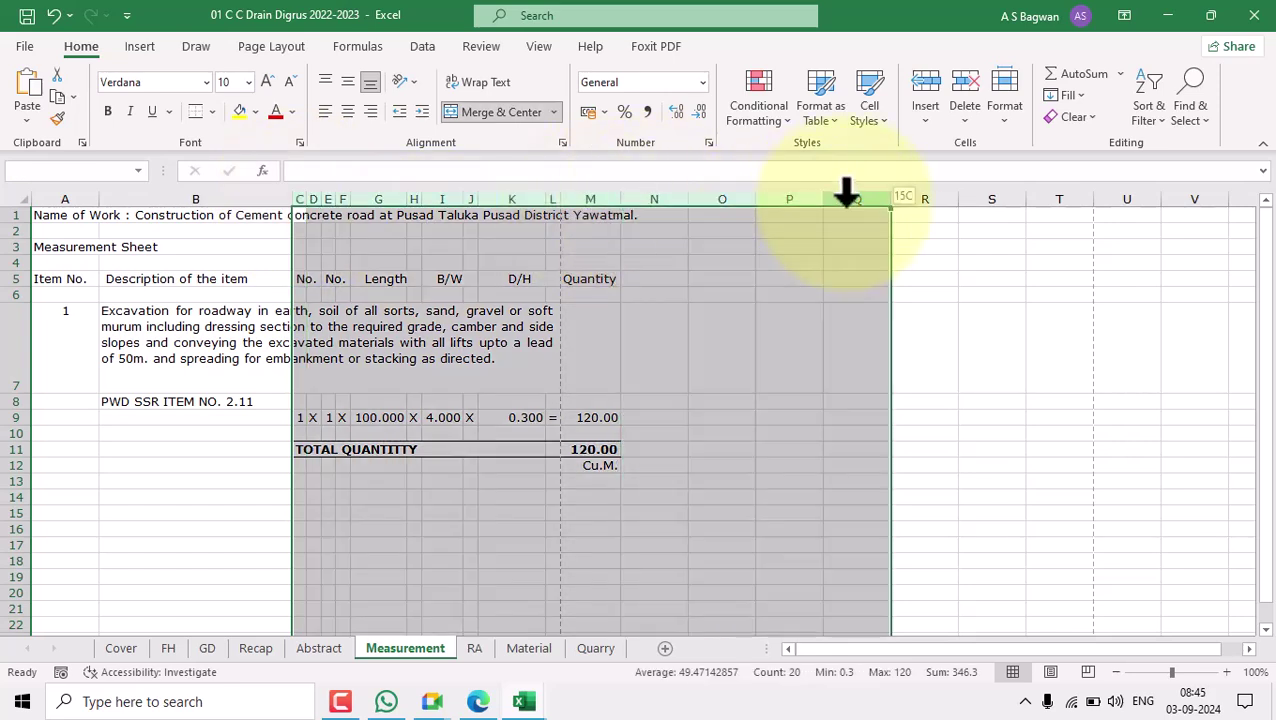
double_click(621, 197)
left_click(490, 499)
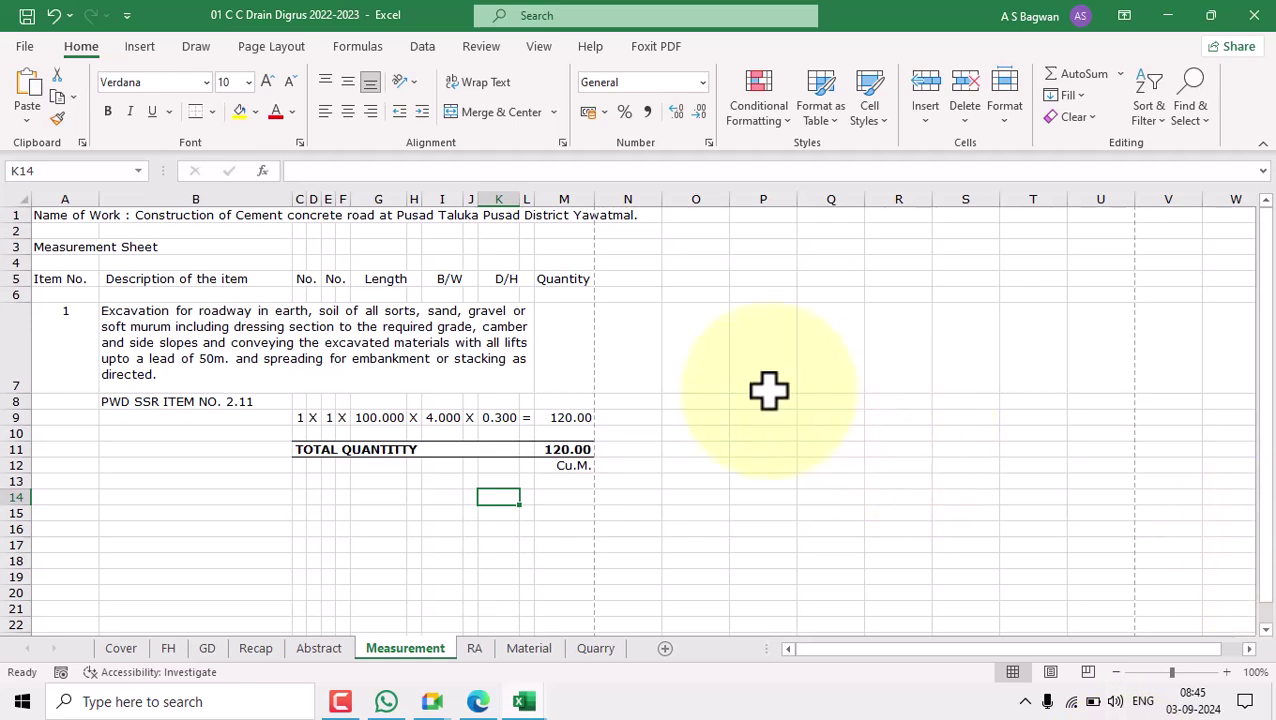
left_click(634, 212)
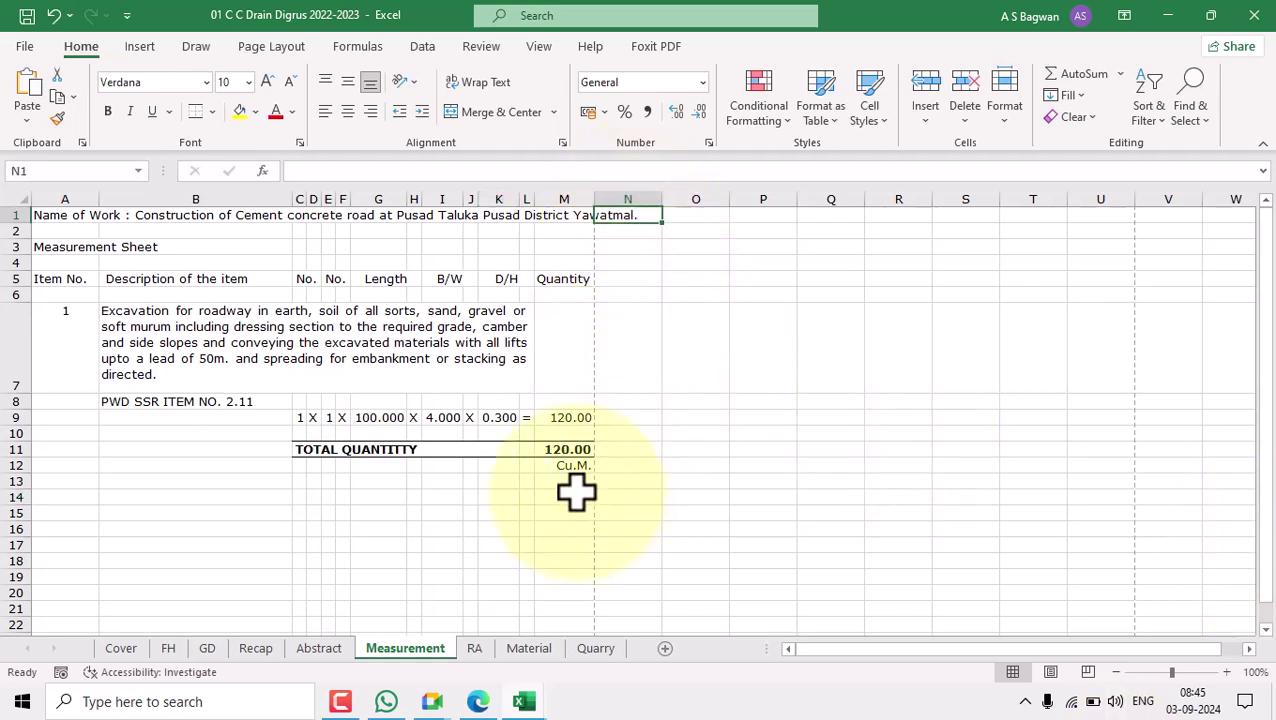
Merge and centre the Name of Work title across A1:M1, wrap its text and increase the height of row 1.
left_click(63, 214)
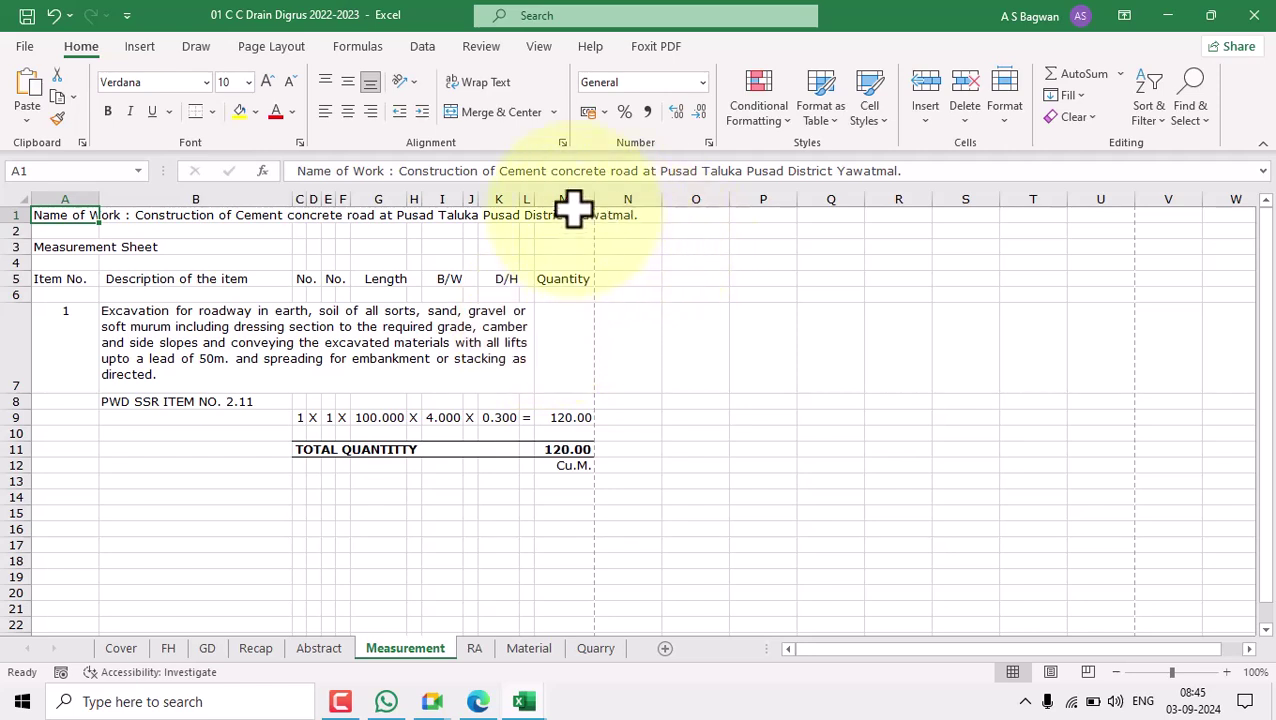
left_click_drag(573, 212, 242, 185)
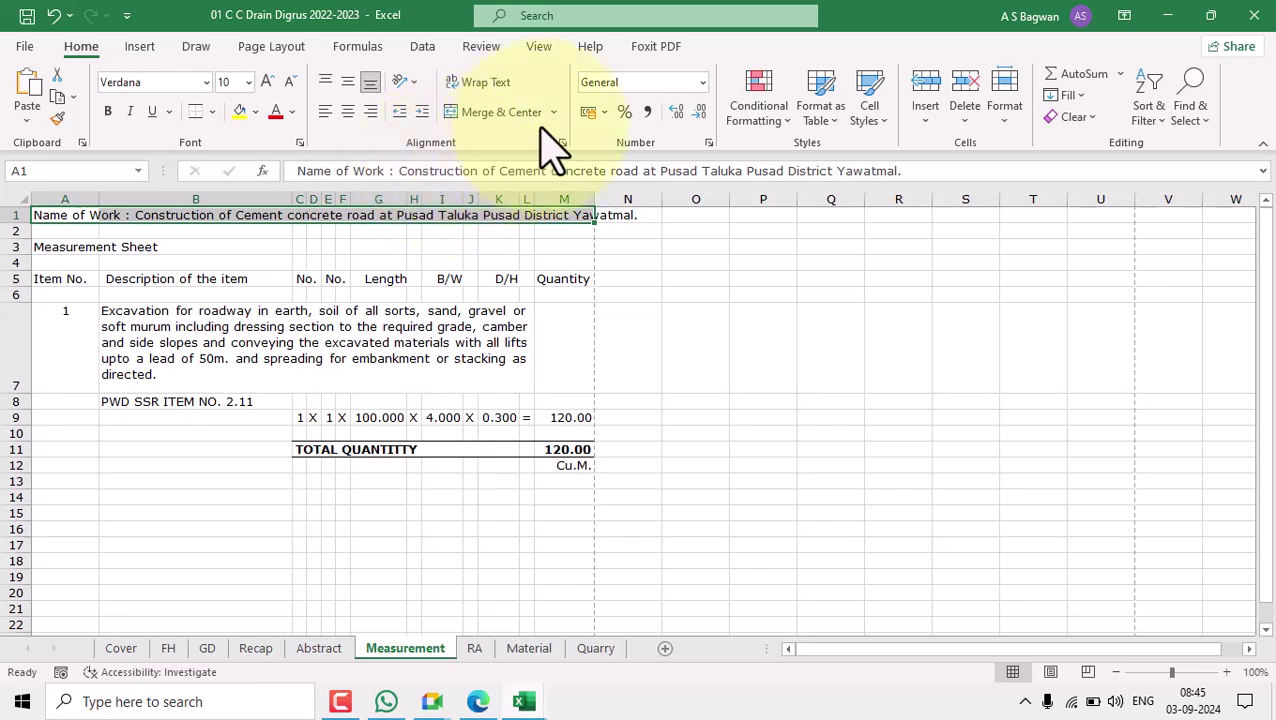
left_click(478, 112)
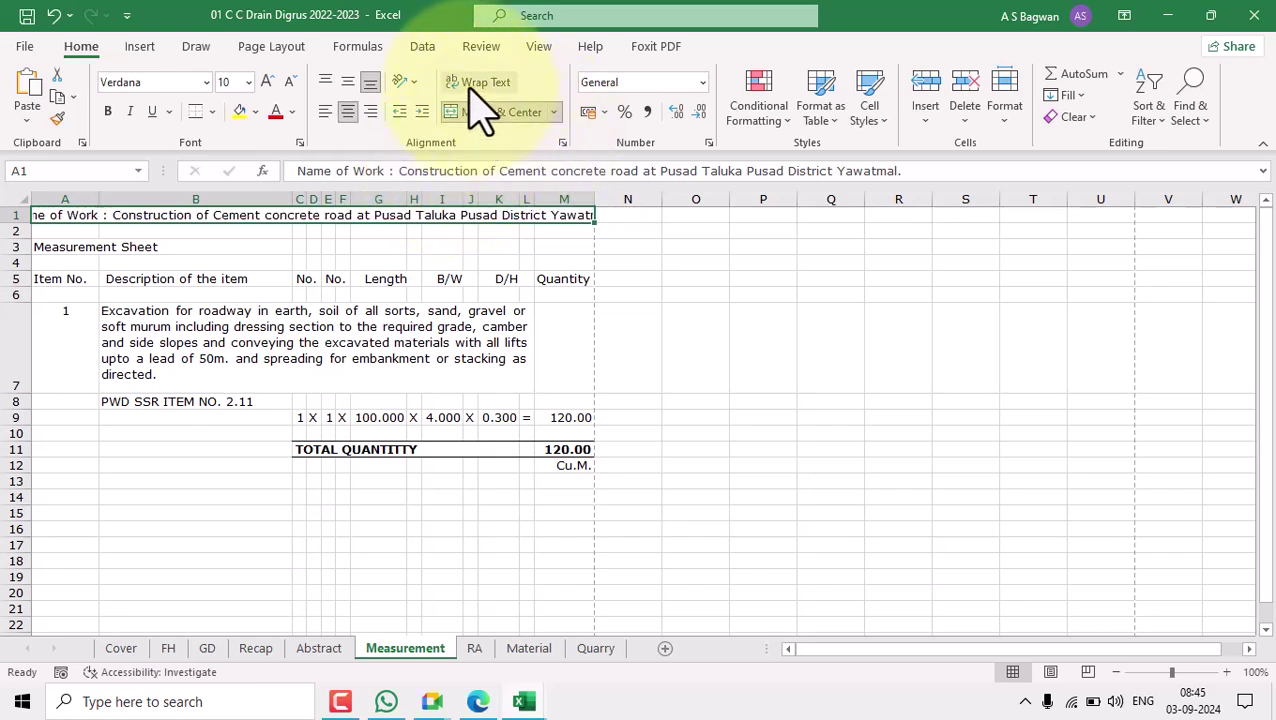
left_click(474, 84)
left_click_drag(12, 221, 14, 284)
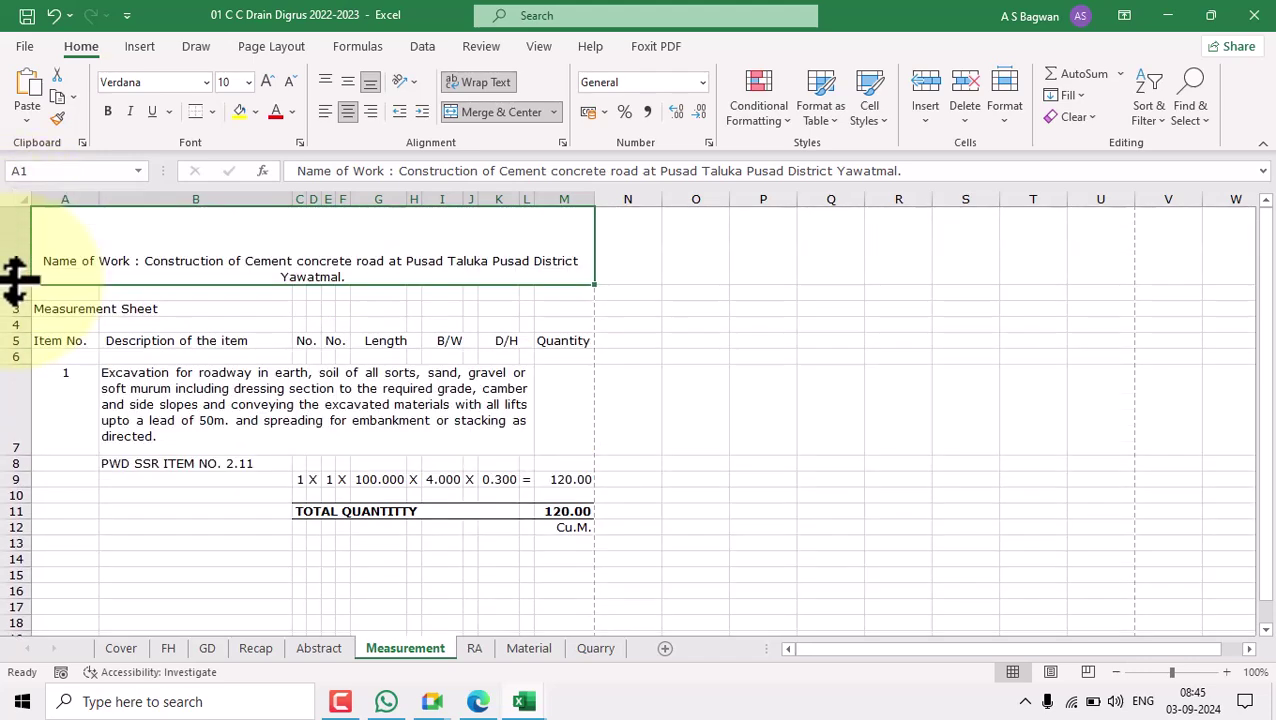
Middle-align and bold the Name of Work title, and reduce row 1's height to fit its two lines.
left_click(348, 82)
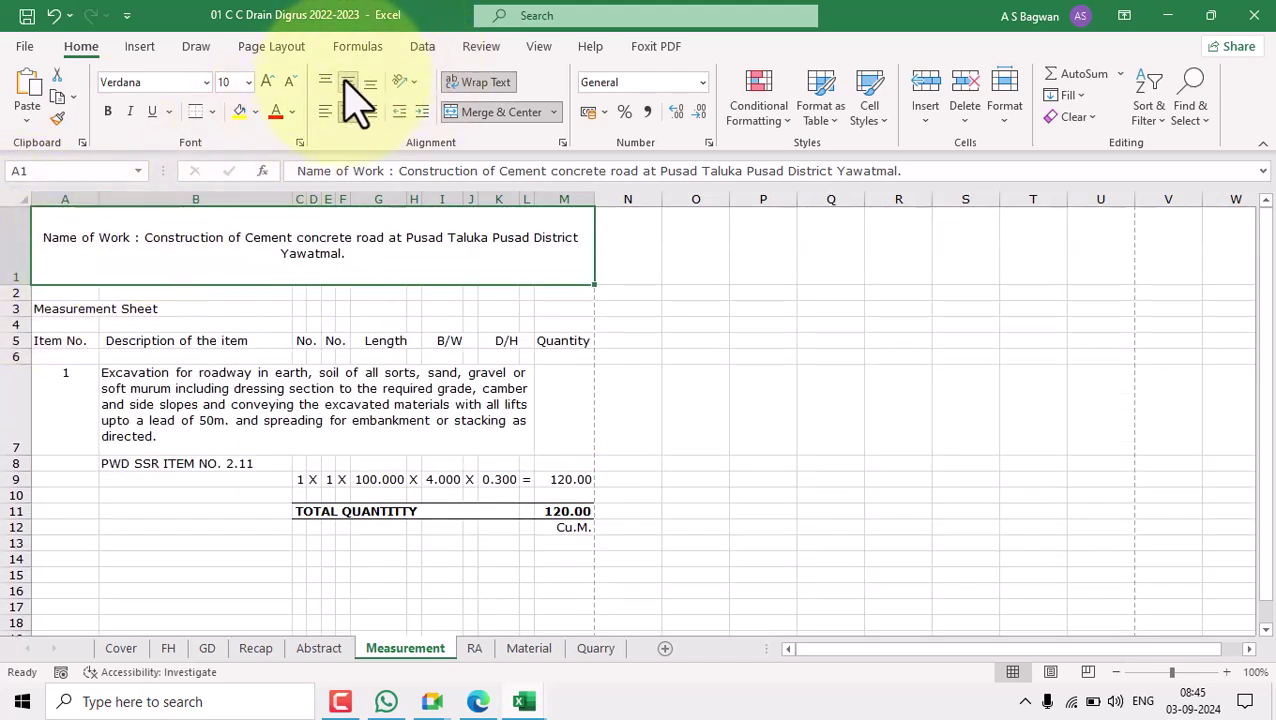
left_click(107, 111)
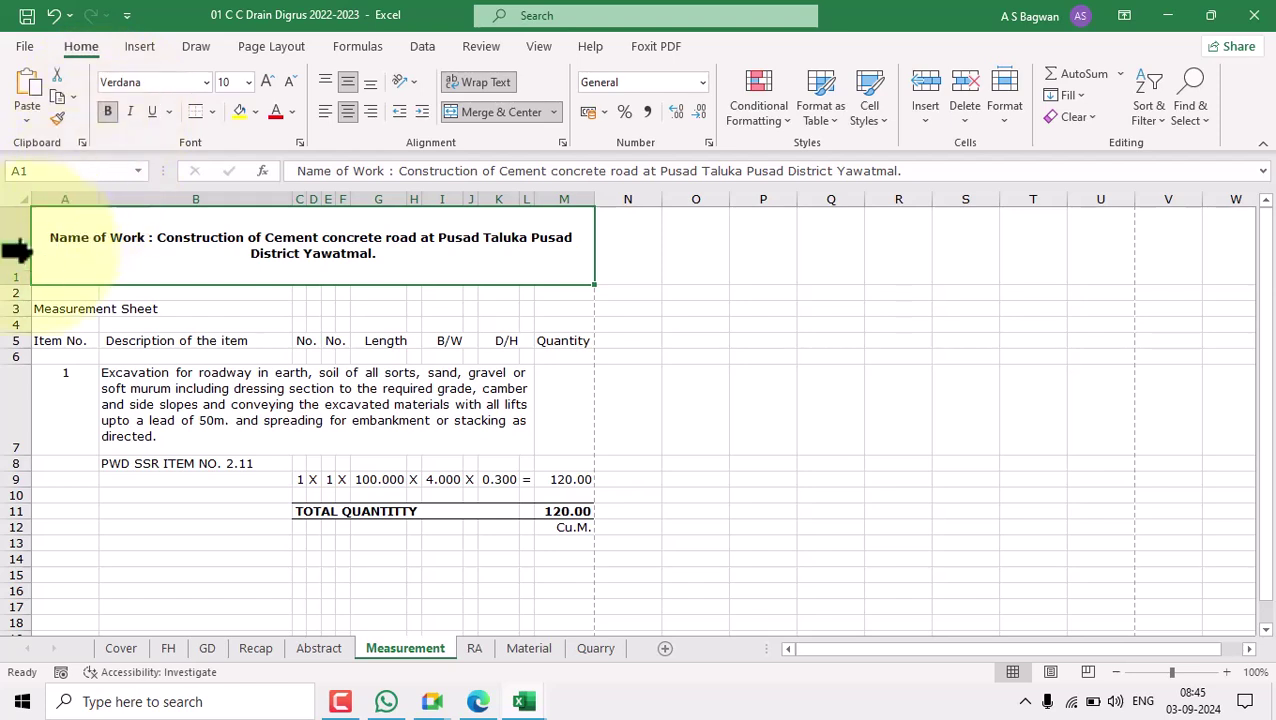
left_click_drag(10, 282, 50, 257)
left_click(749, 313)
Apply a Top and Bottom Border to the merged Name of Work title.
left_click(327, 247)
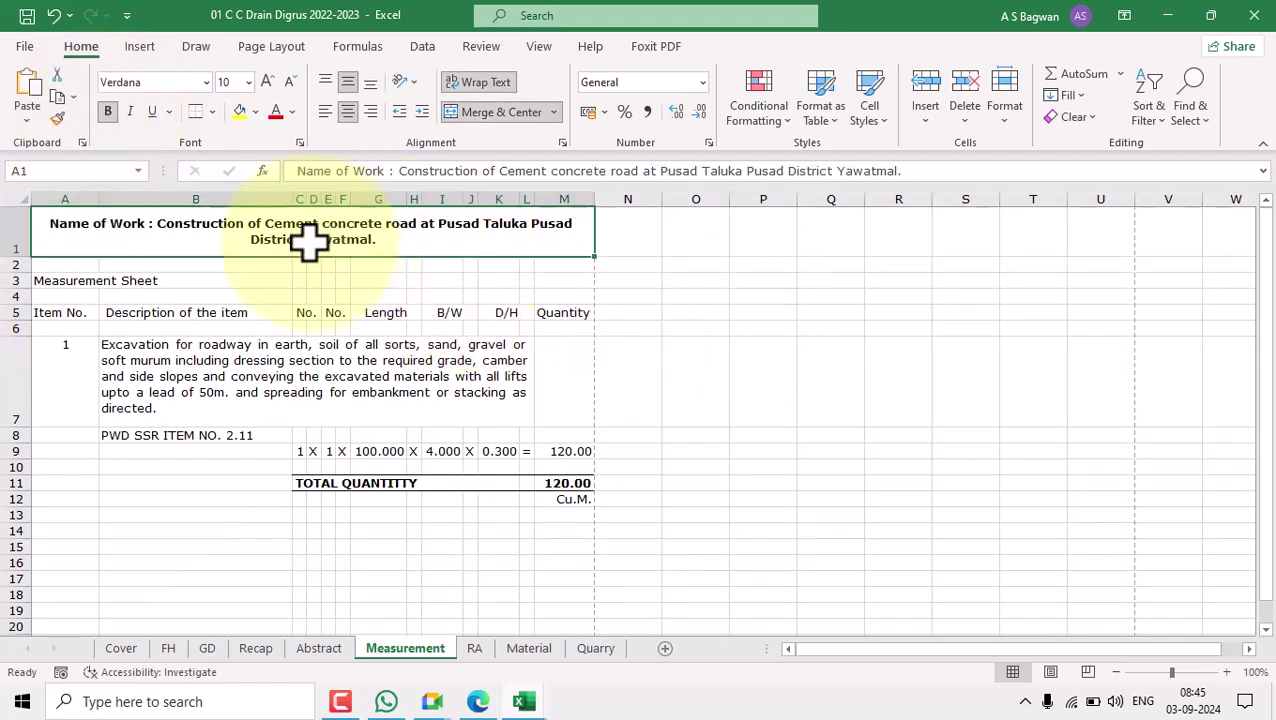
left_click(212, 112)
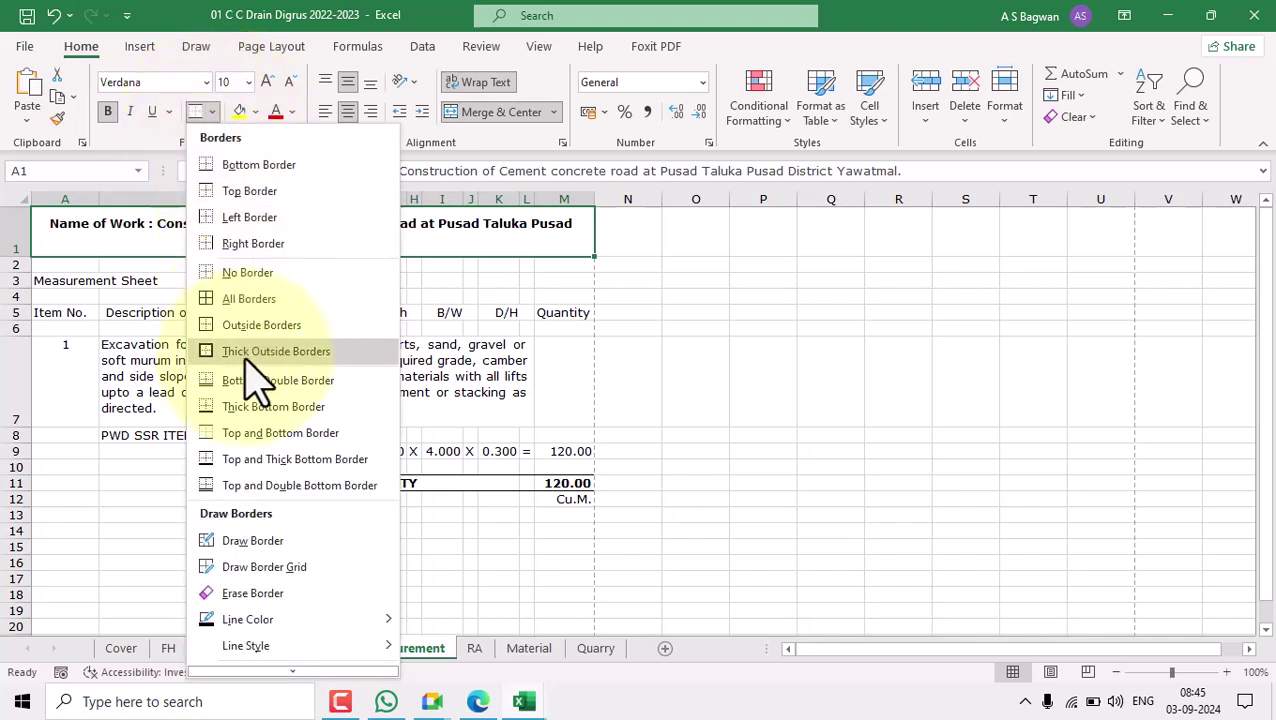
left_click(261, 435)
left_click(745, 380)
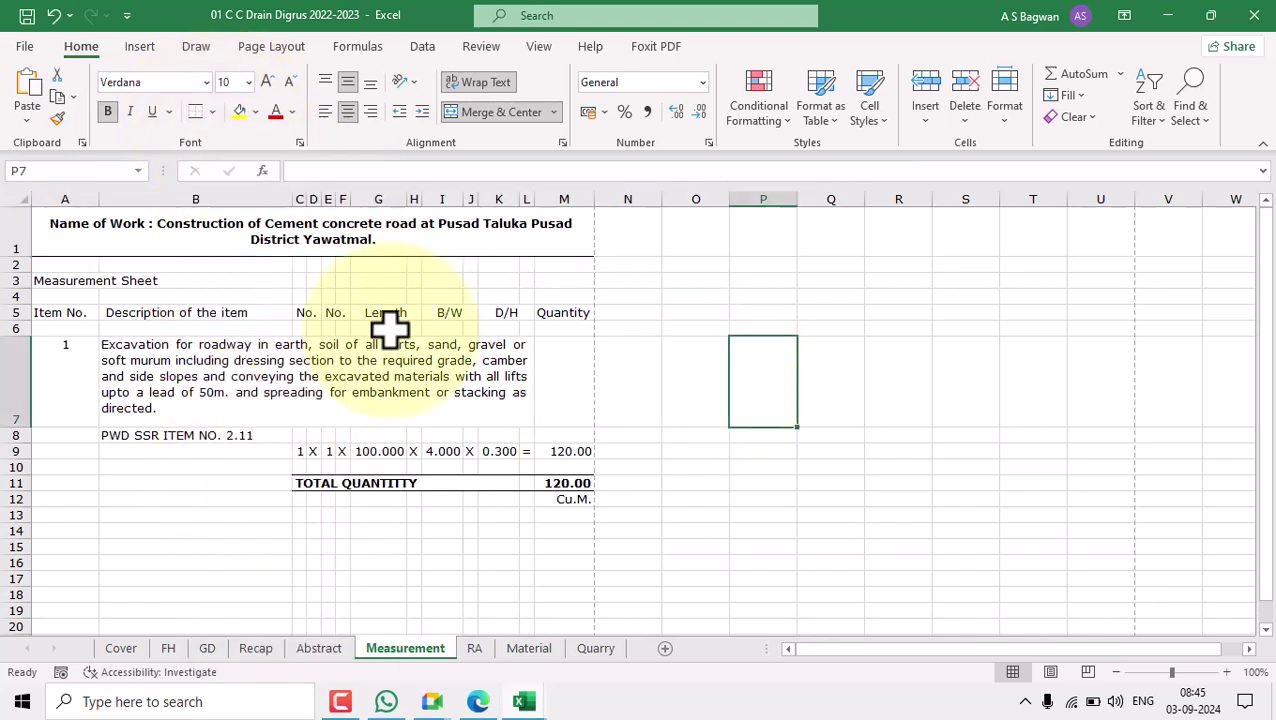
Merge and centre the Measurement Sheet heading across A3:M3 and wrap its text.
left_click(61, 282)
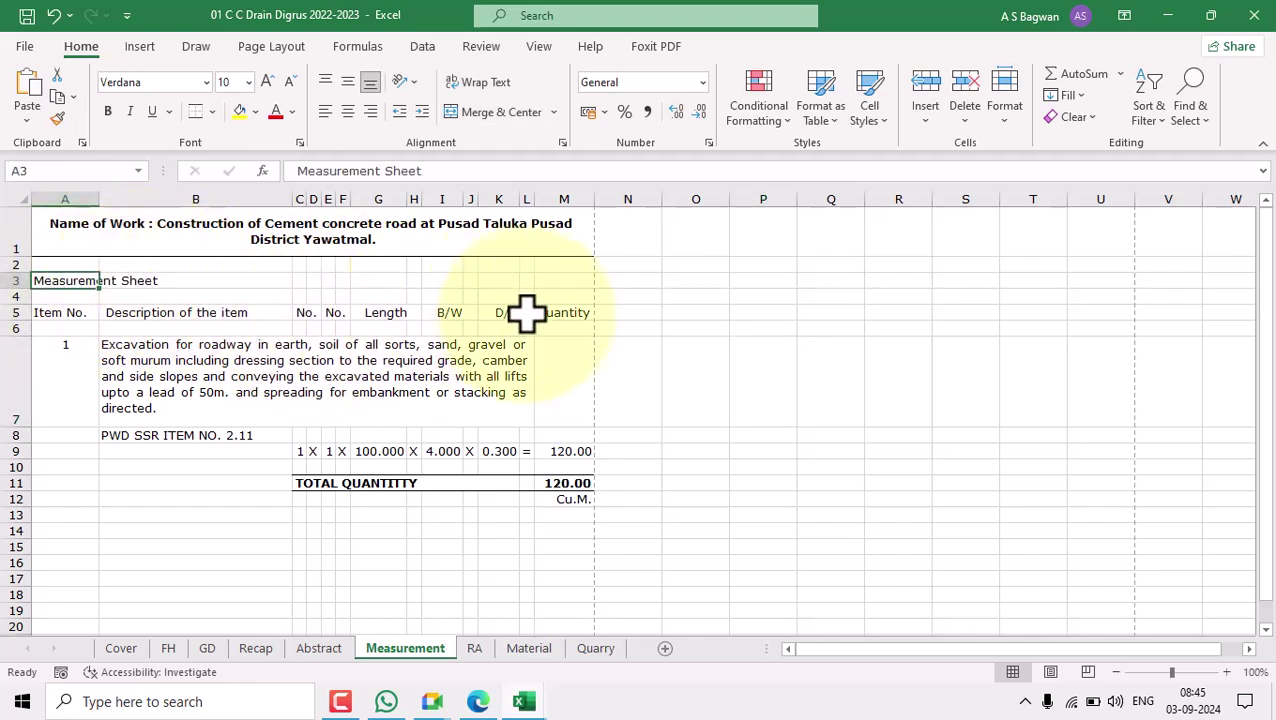
left_click(567, 283, "shift")
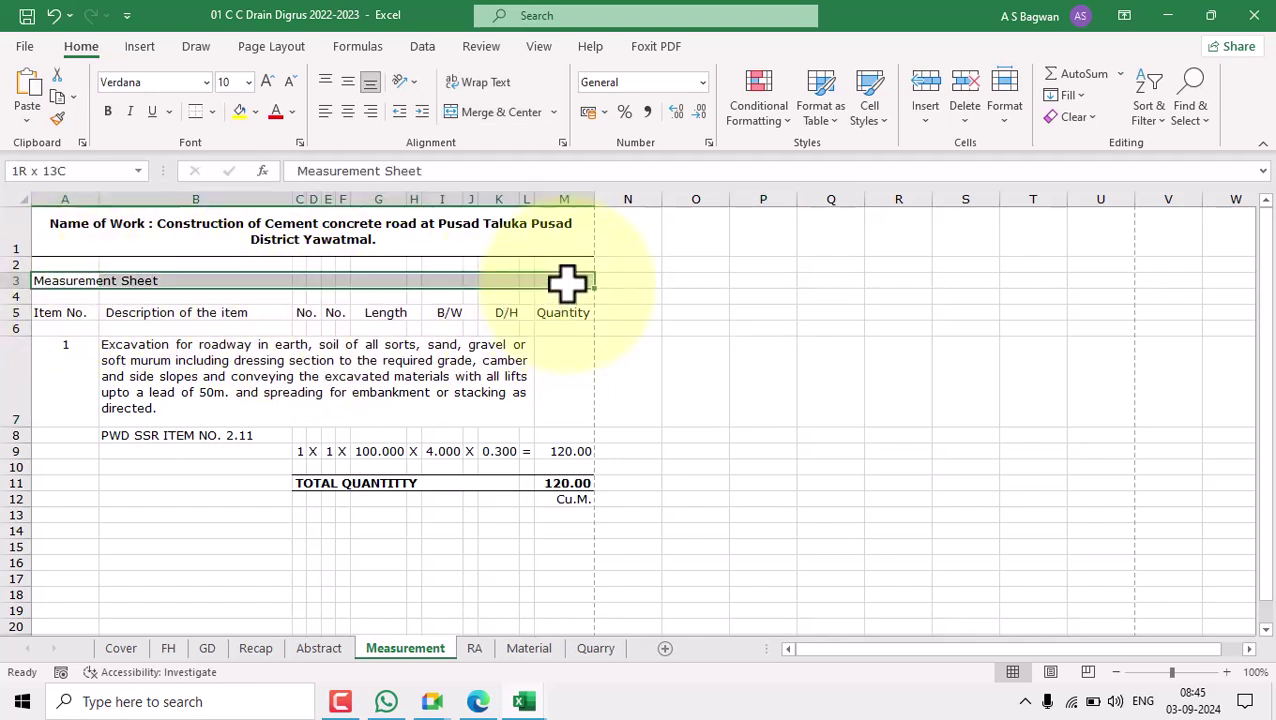
left_click(482, 112)
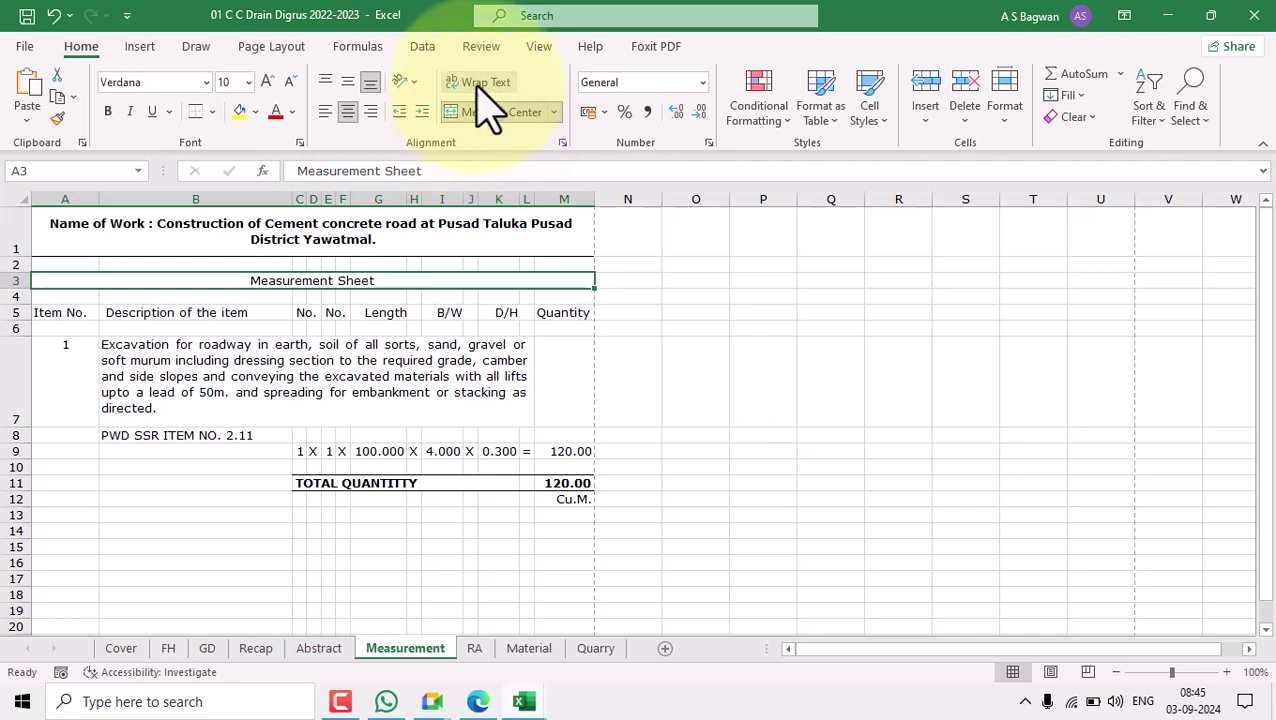
Make the Measurement Sheet heading bold and set its font size to 14.
left_click(107, 111)
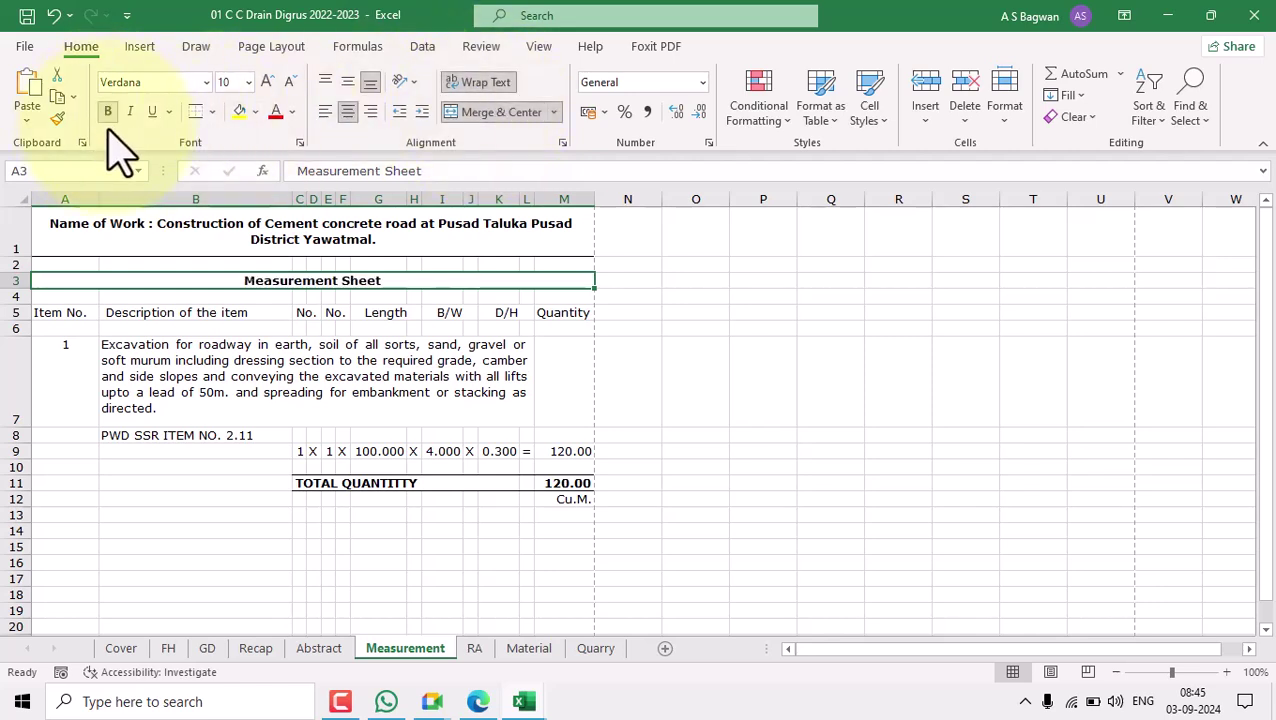
left_click(248, 84)
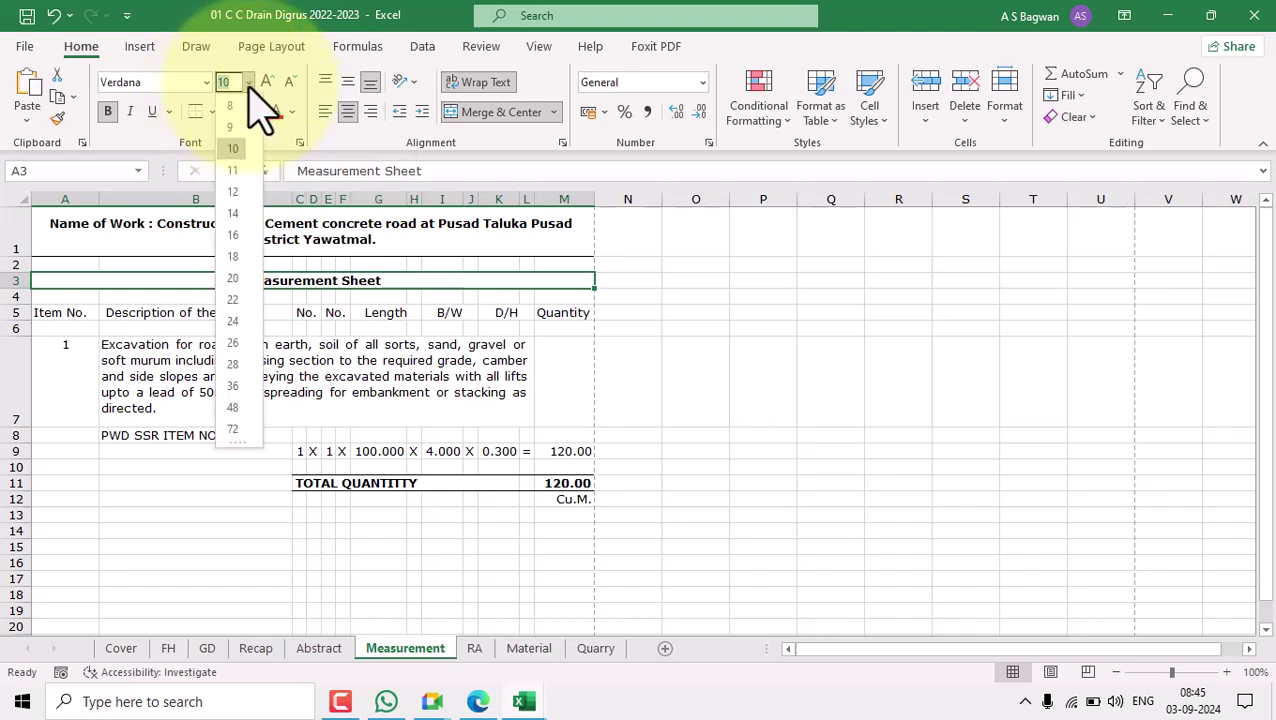
left_click(240, 213)
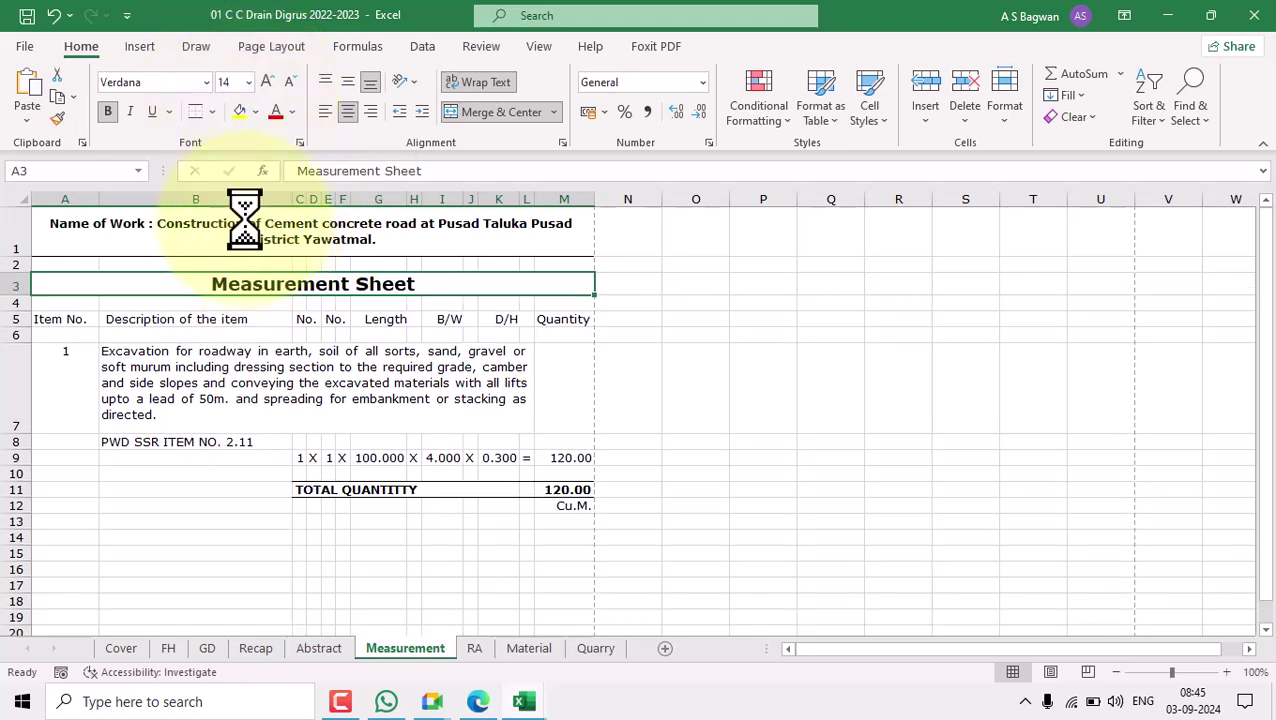
left_click(767, 345)
Apply Outside Borders to the merged Measurement Sheet heading.
left_click(464, 279)
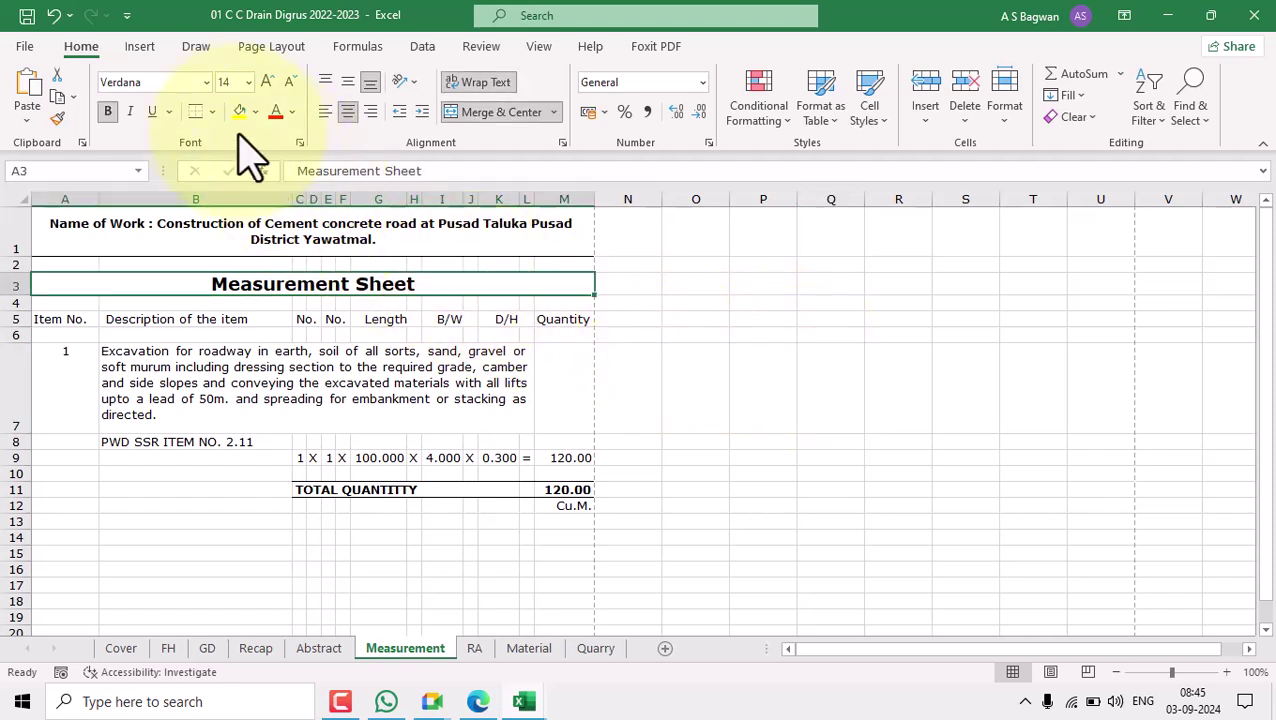
left_click(212, 111)
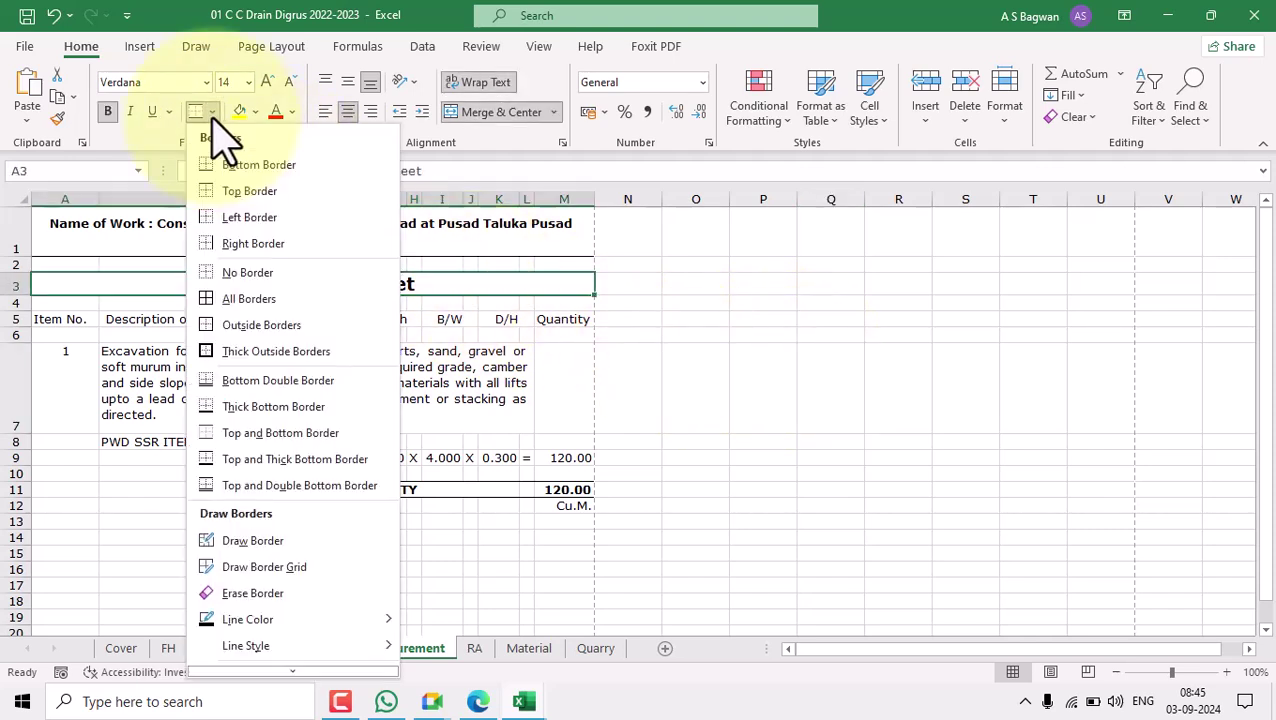
left_click(250, 328)
left_click(789, 381)
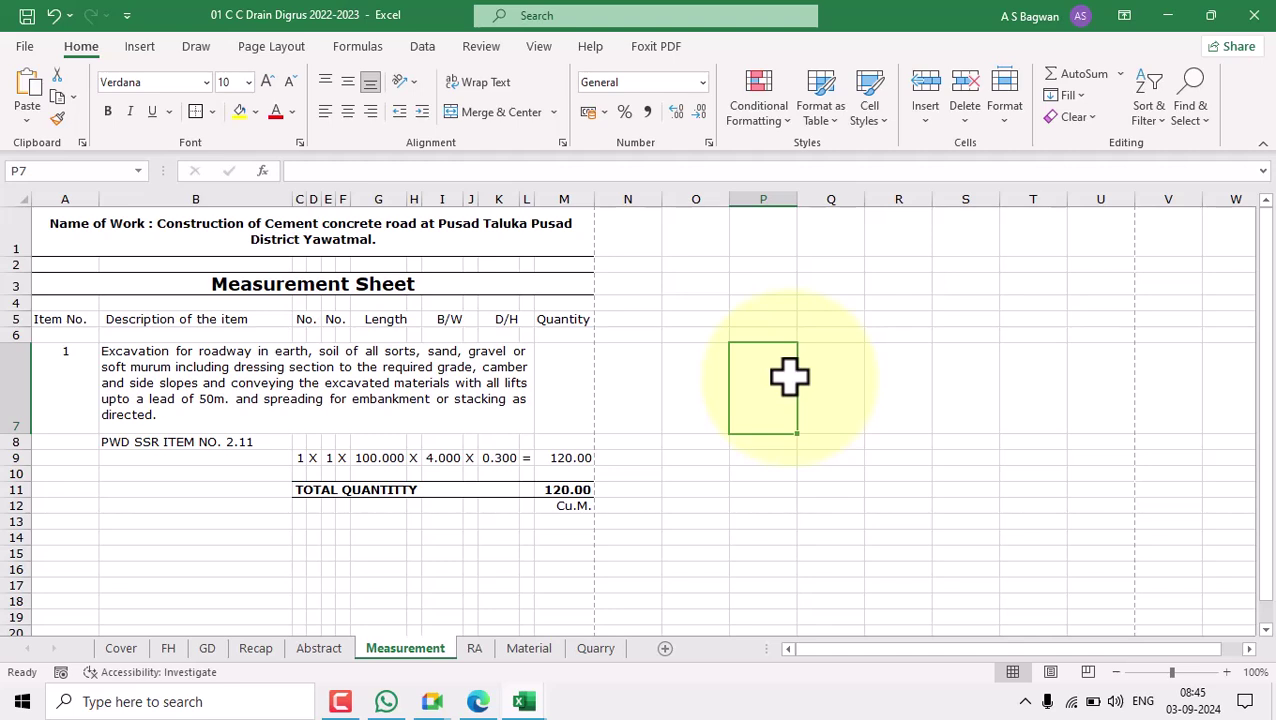
Make the column headings in A5:M5 bold and give them a Top and Double Bottom Border.
left_click(44, 320)
left_click(576, 320, "shift")
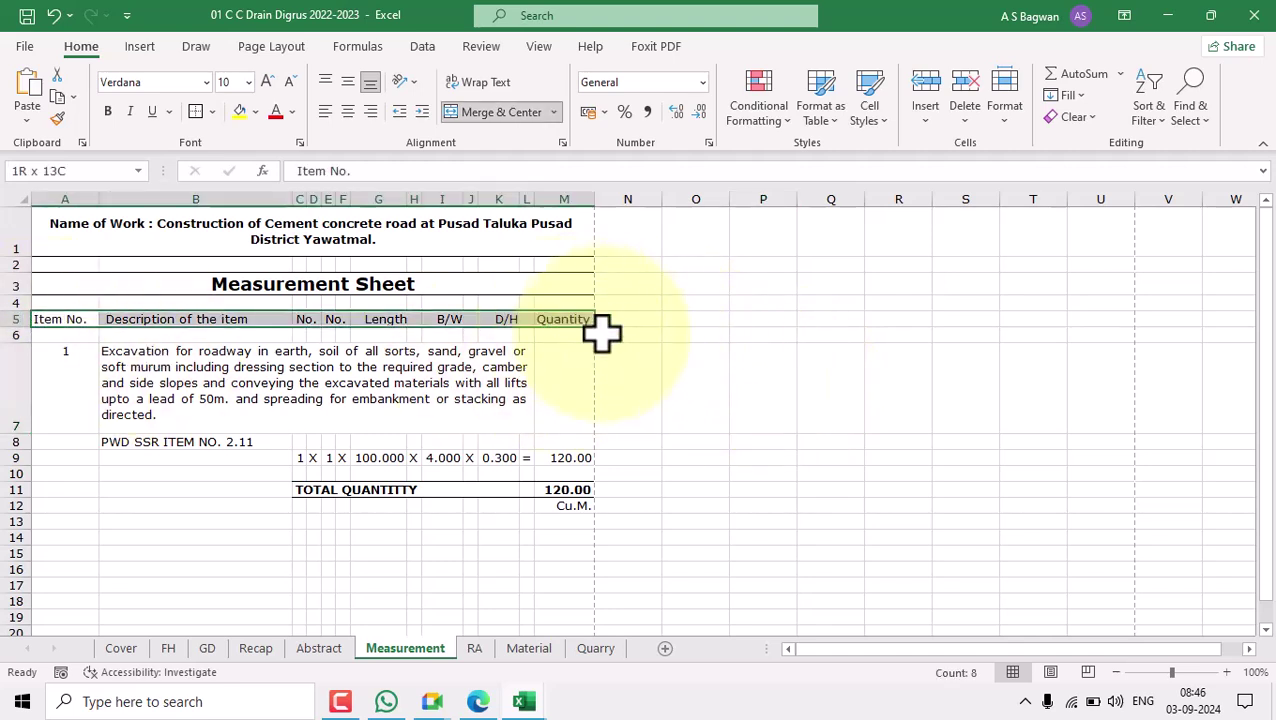
left_click(110, 111)
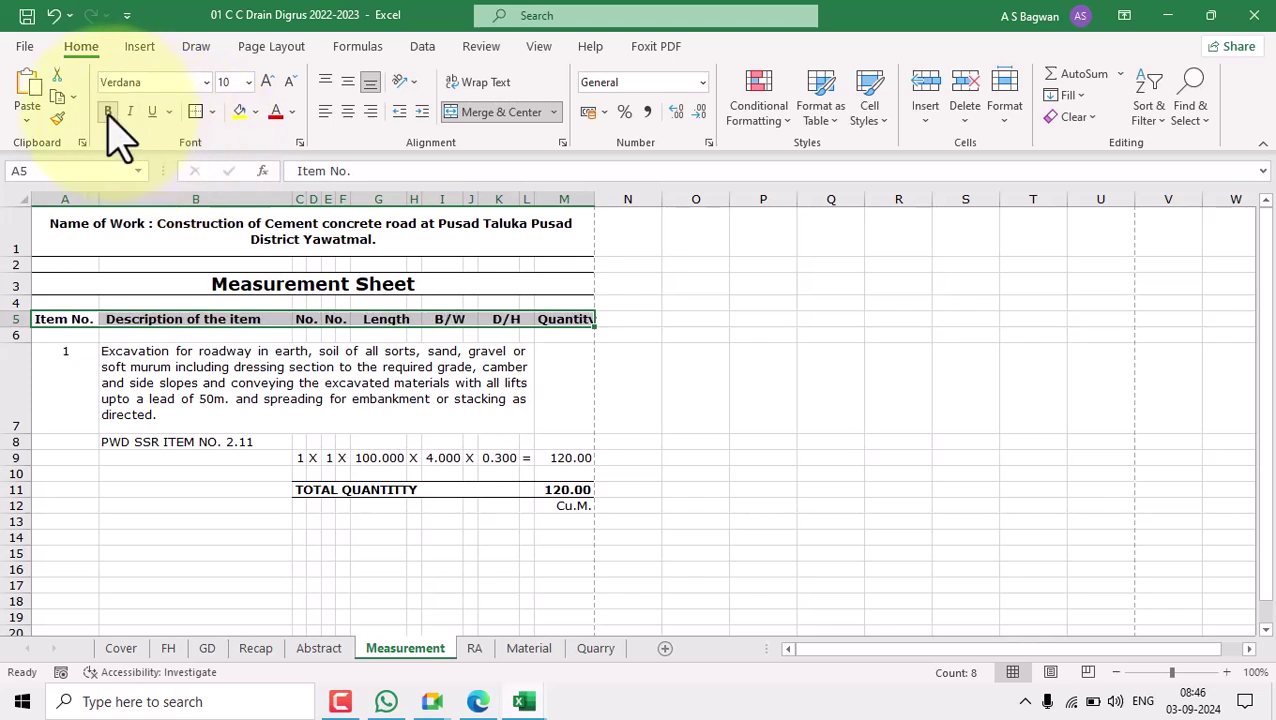
left_click(215, 112)
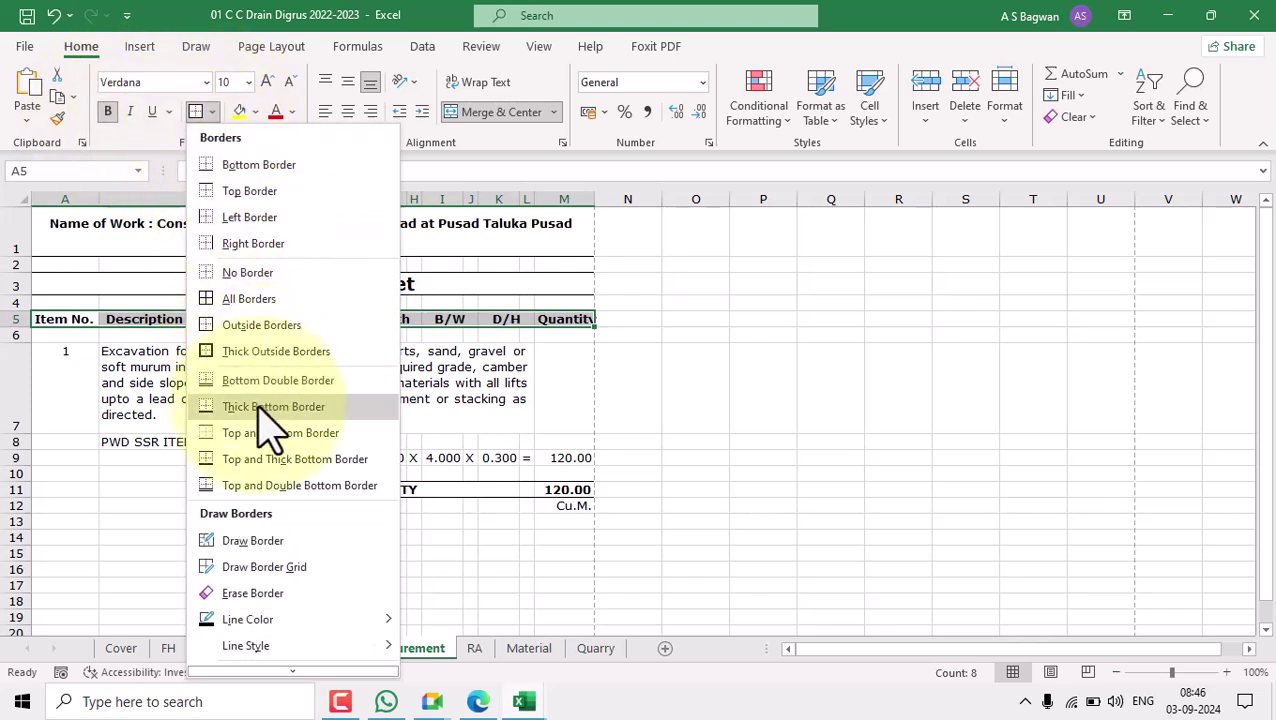
left_click(250, 487)
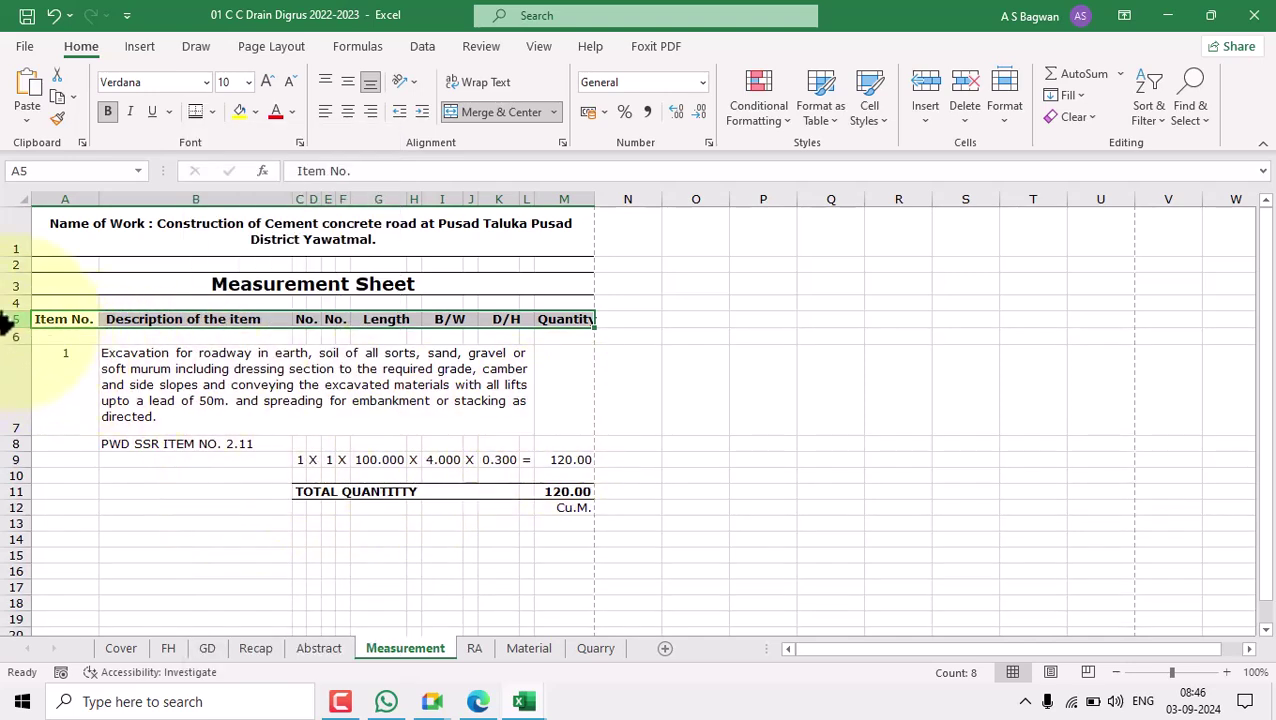
Make row 5 about two text lines high and middle-align its column headings vertically.
left_click_drag(20, 326, 23, 382)
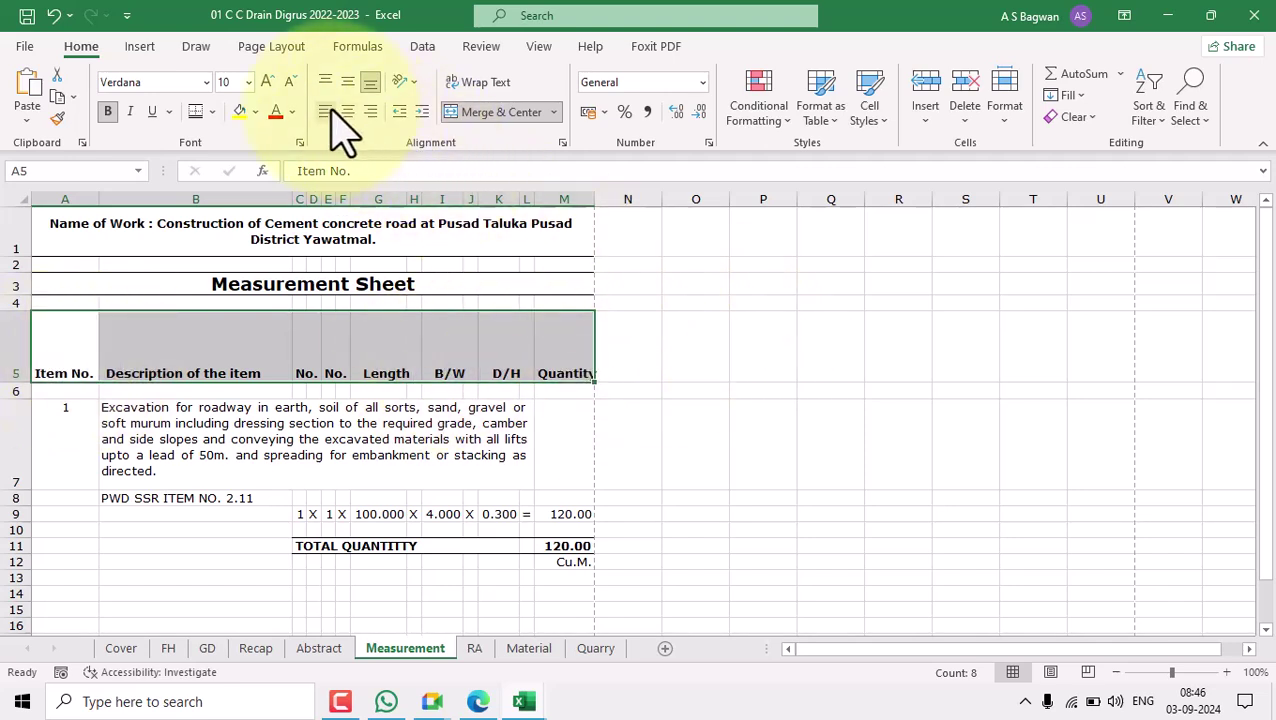
left_click(347, 83)
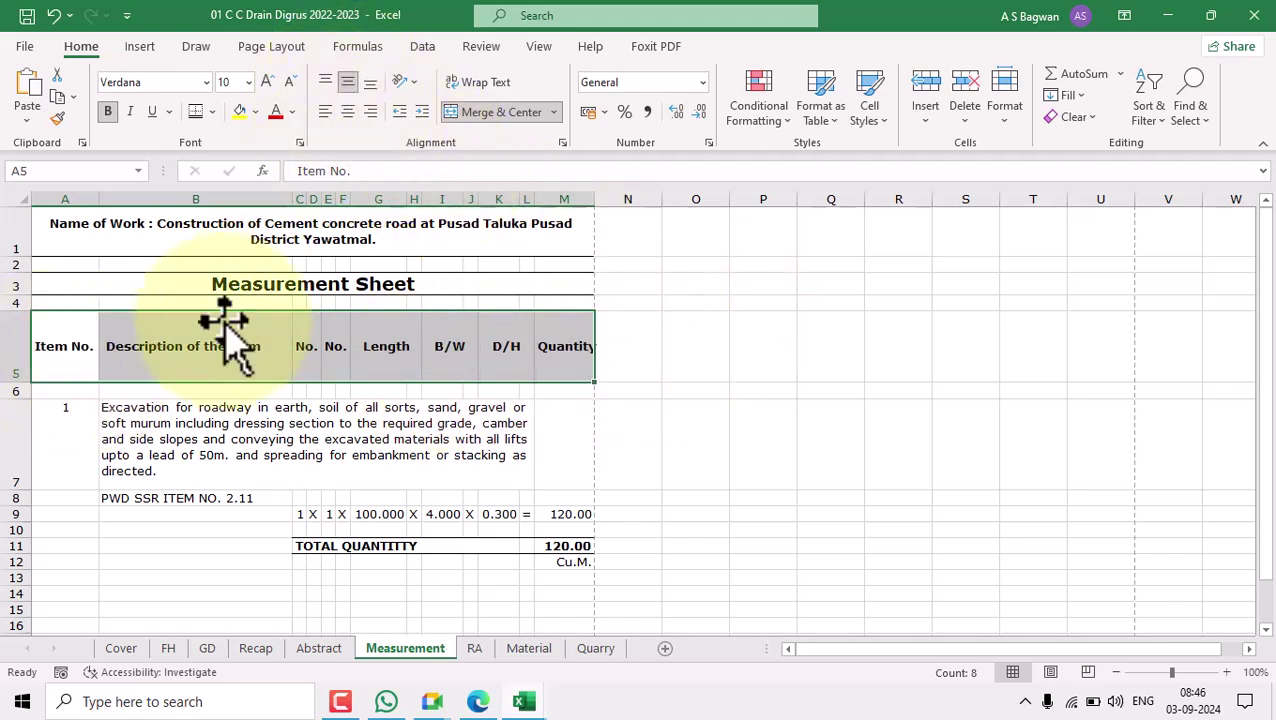
left_click_drag(23, 384, 45, 341)
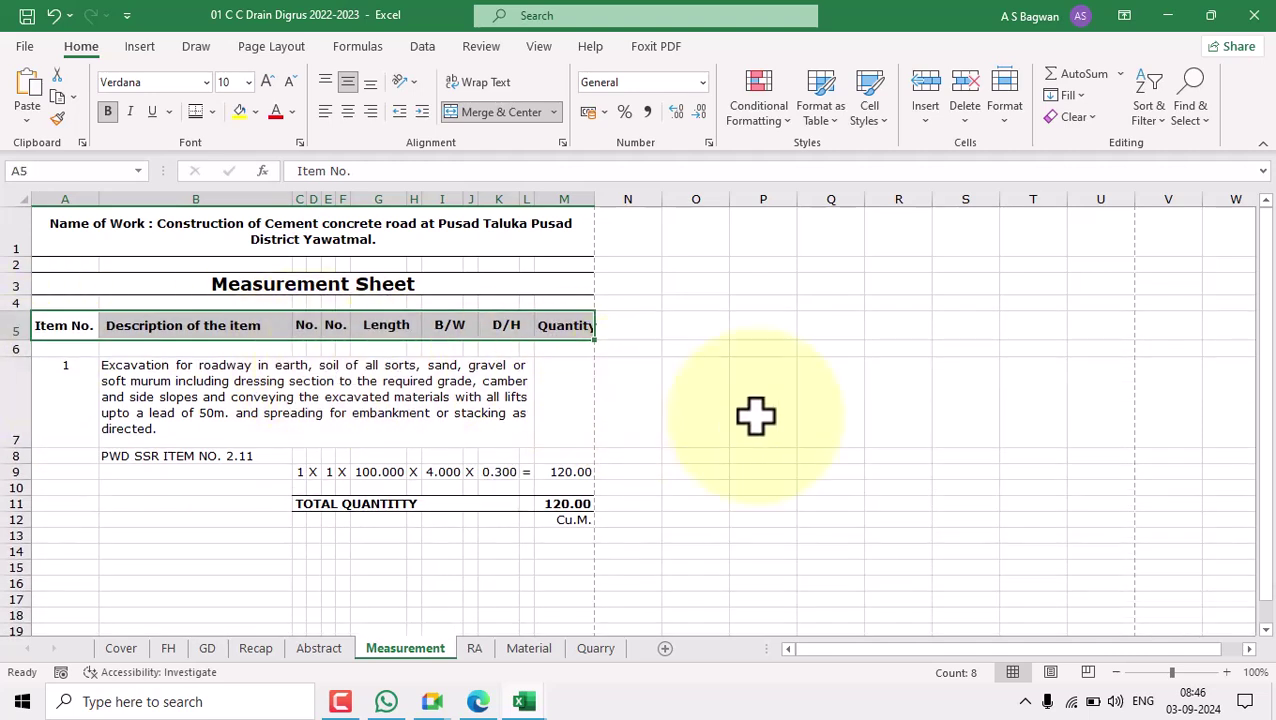
left_click(735, 388)
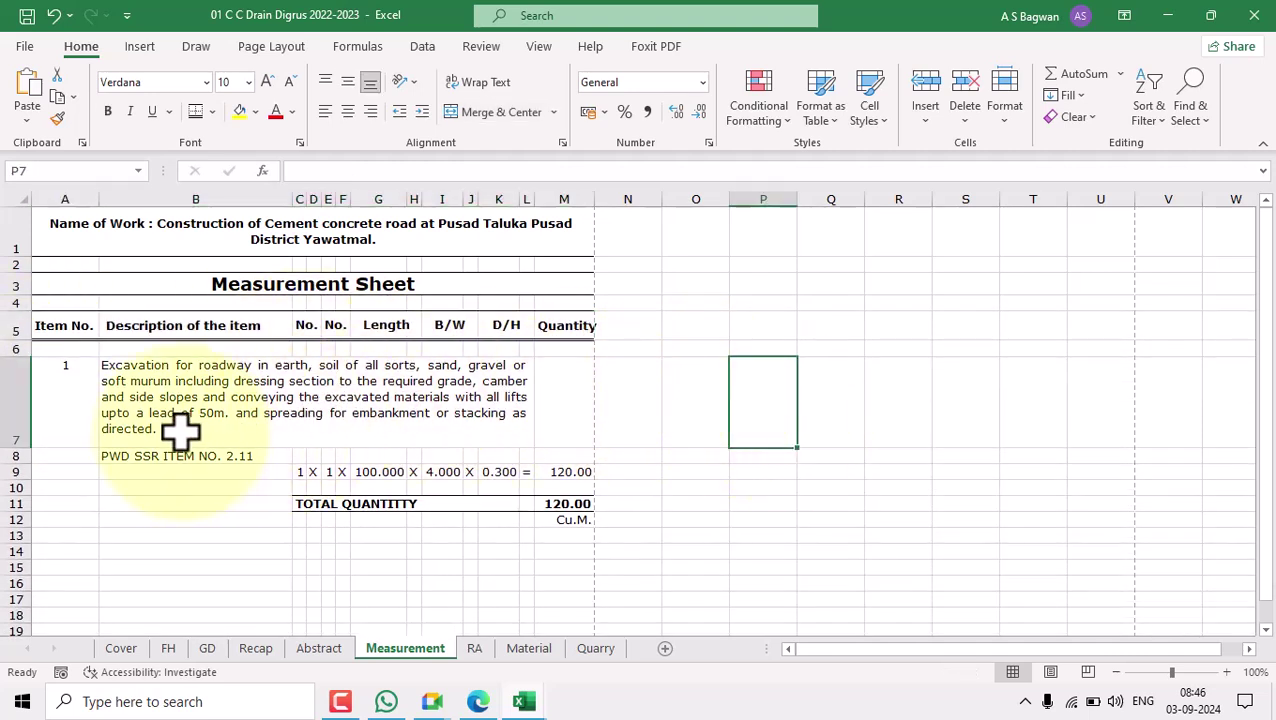
Widen column M slightly so the bold Quantity heading fits in its cell.
left_click(210, 410)
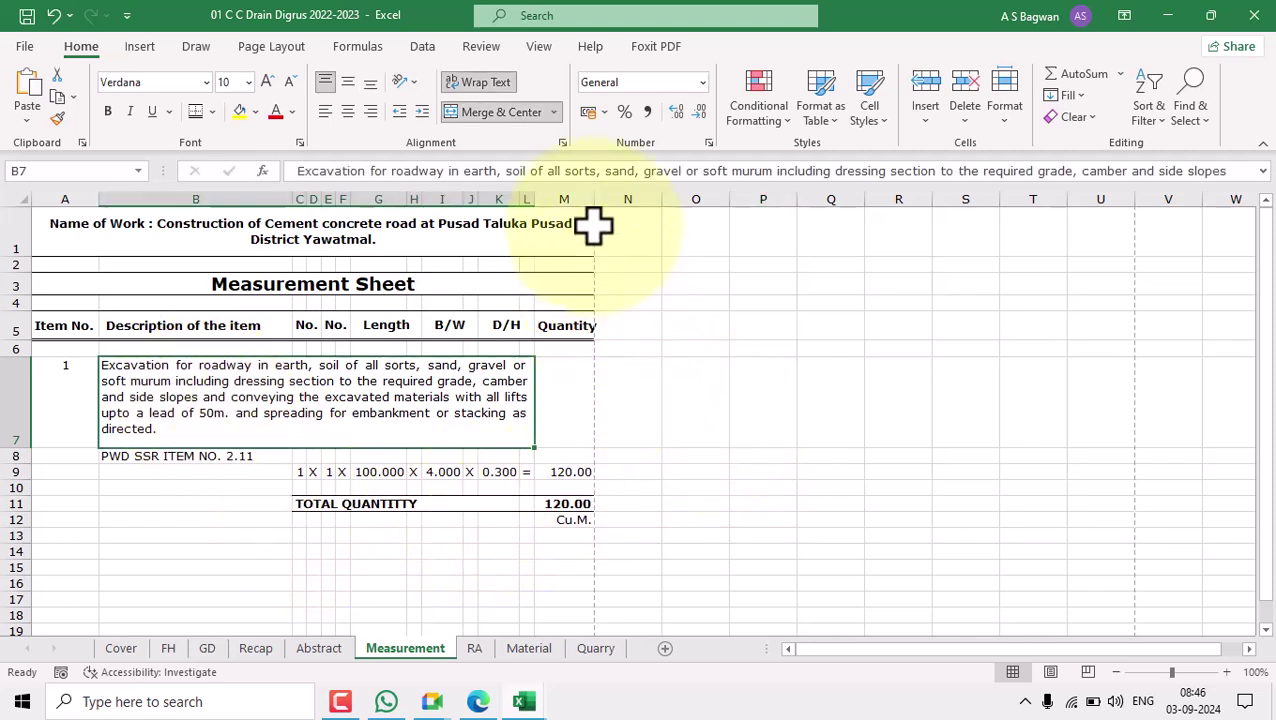
left_click_drag(593, 199, 601, 199)
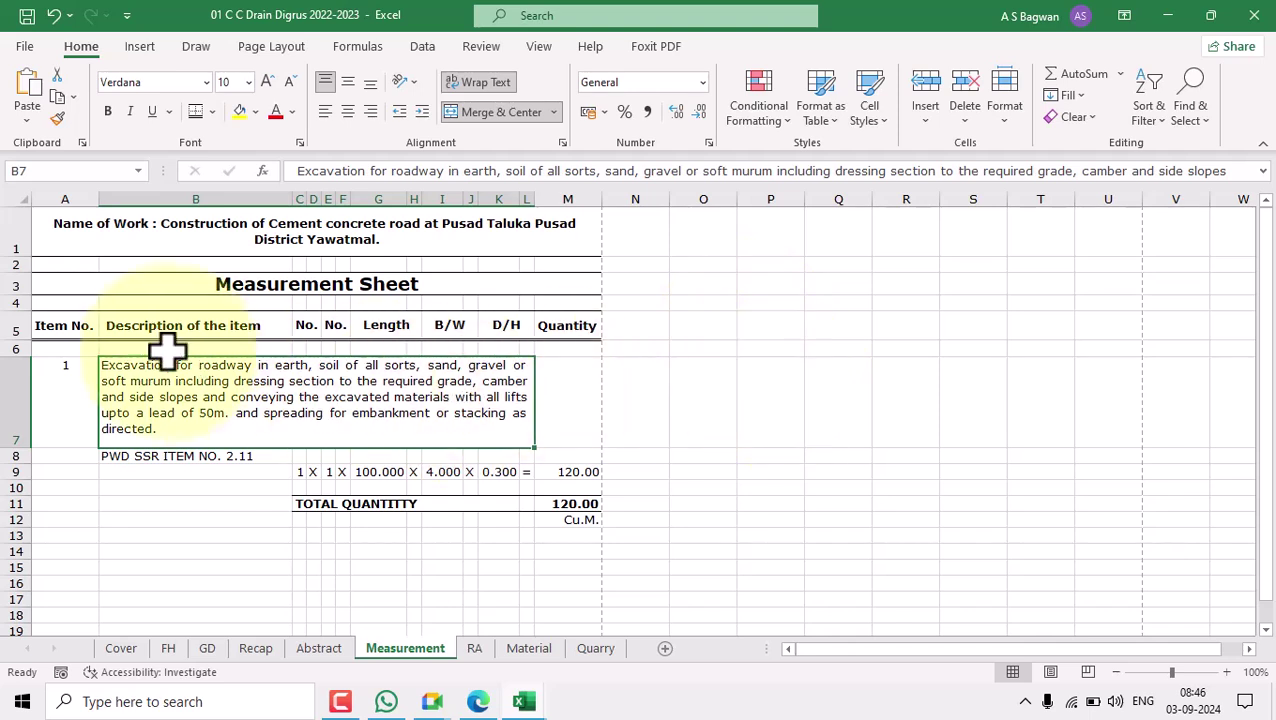
left_click(65, 325)
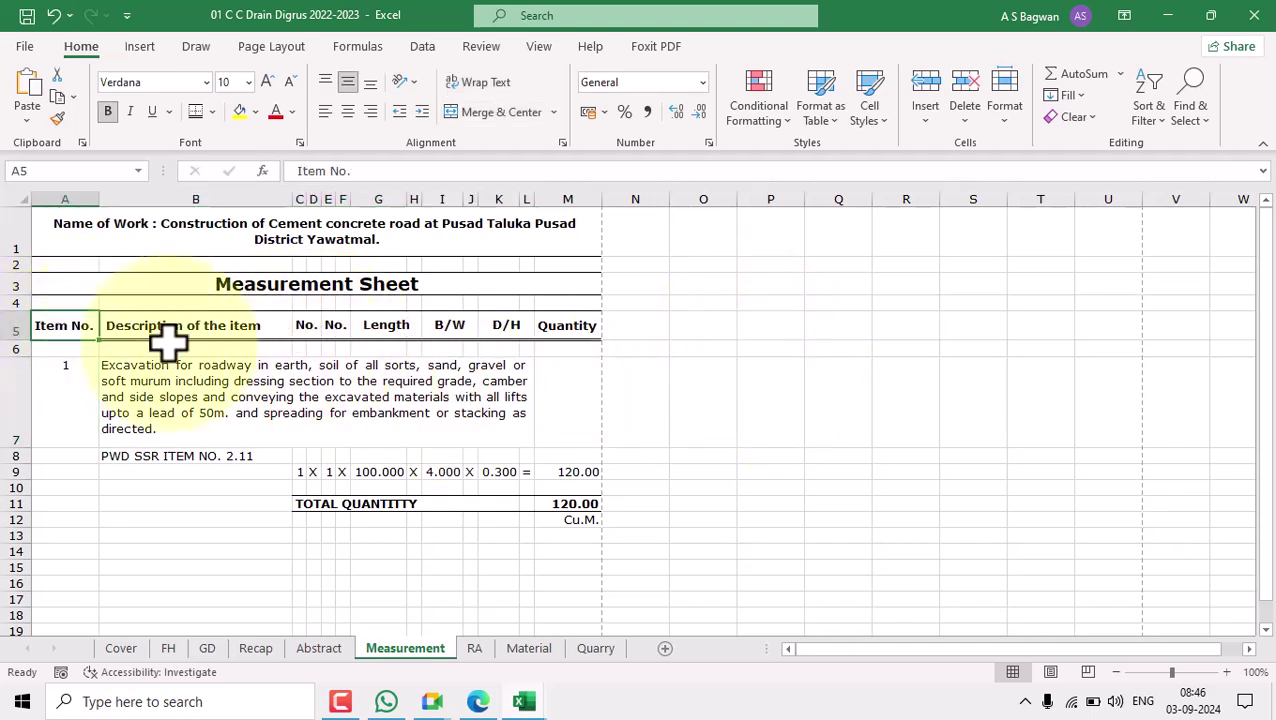
left_click(44, 394)
left_click(207, 328)
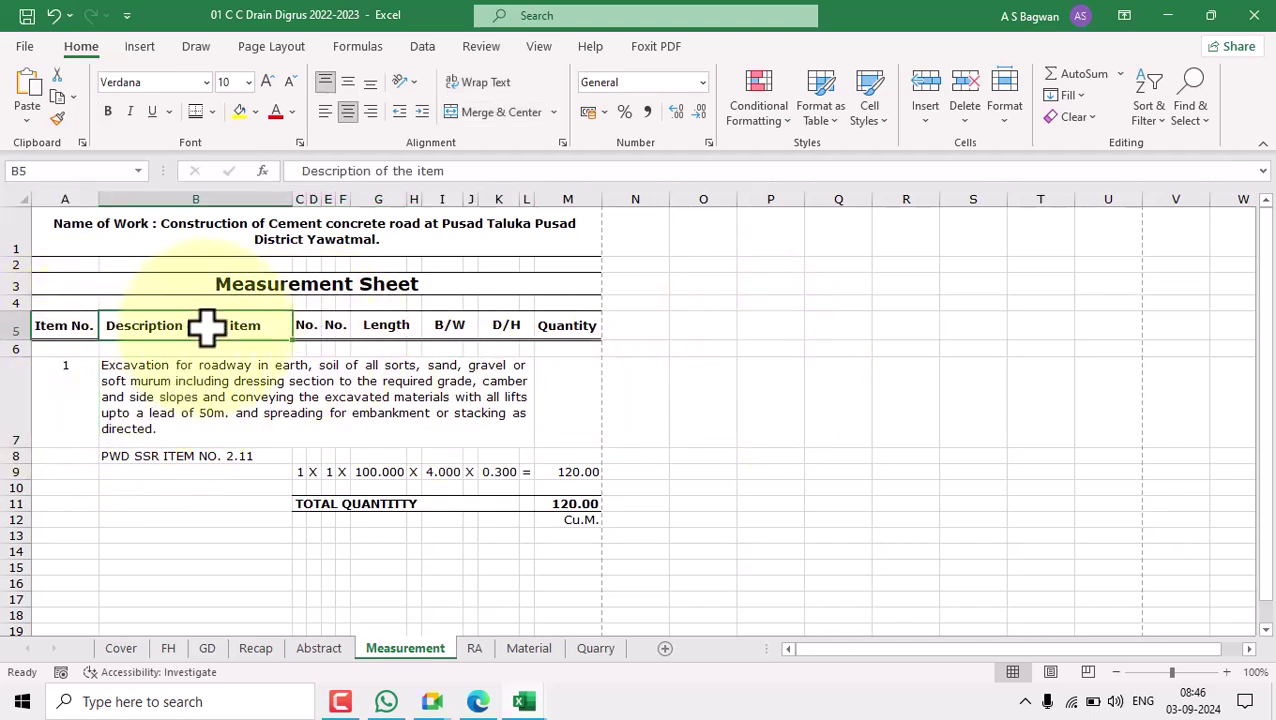
Check each column heading in row 5 against the item's row 9 measurement values, quantity and total quantity.
left_click(219, 418)
left_click(305, 323)
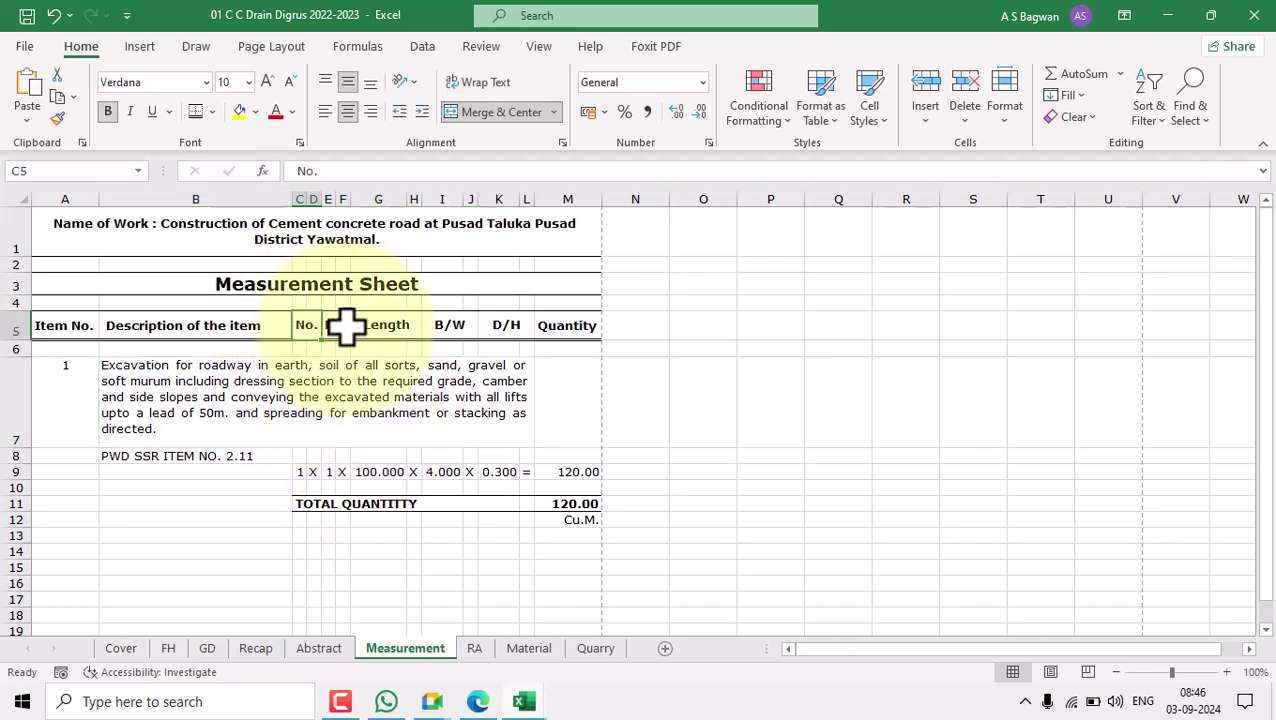
left_click(342, 326)
left_click(337, 467)
left_click(392, 326)
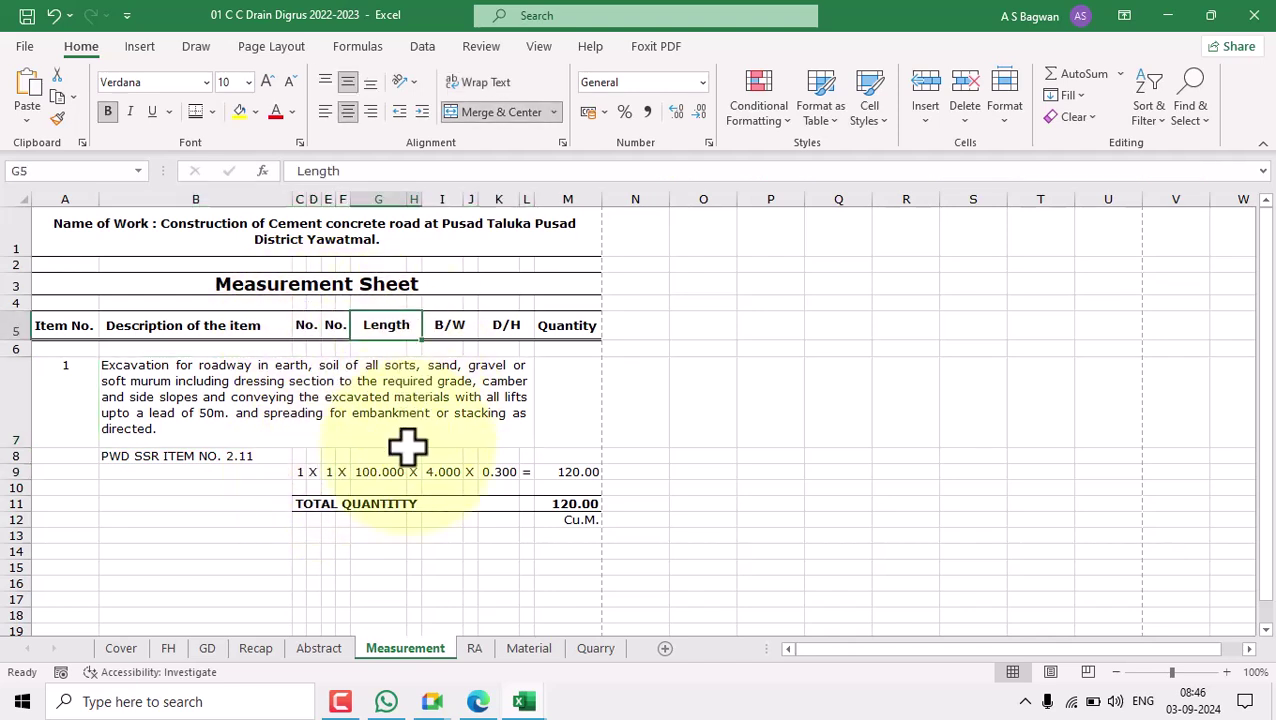
left_click(377, 471)
left_click(450, 325)
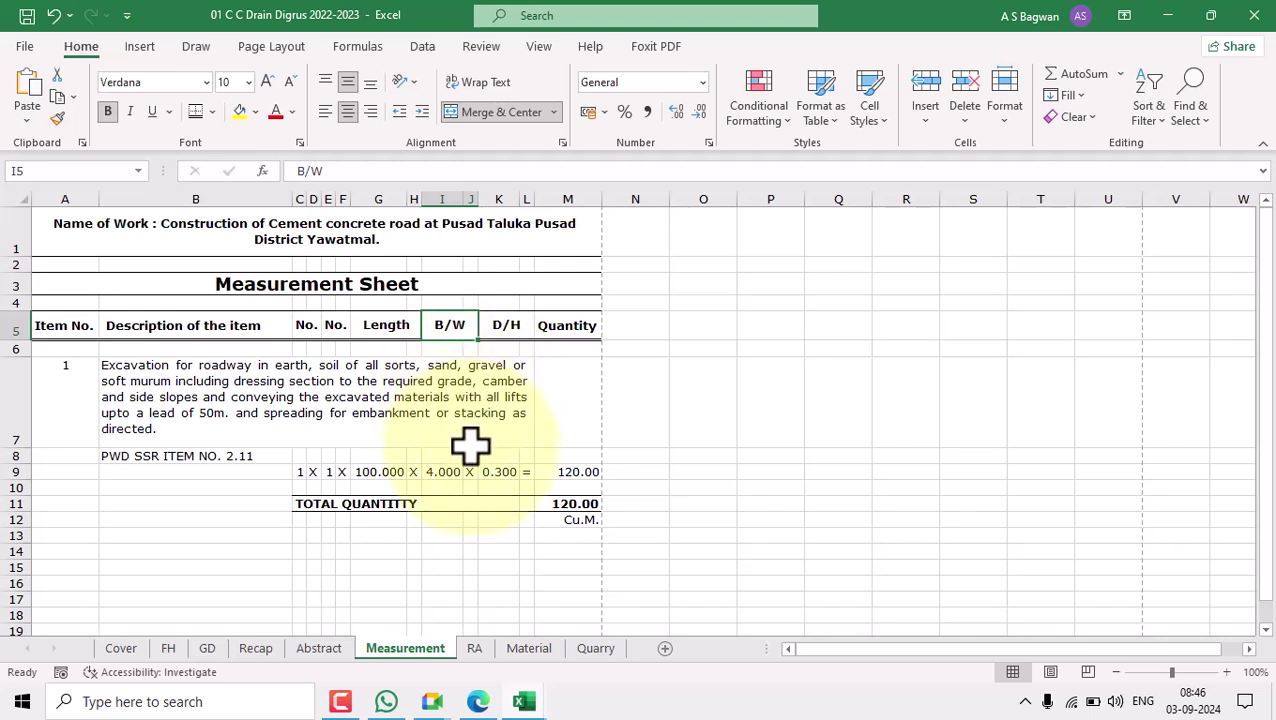
left_click(440, 473)
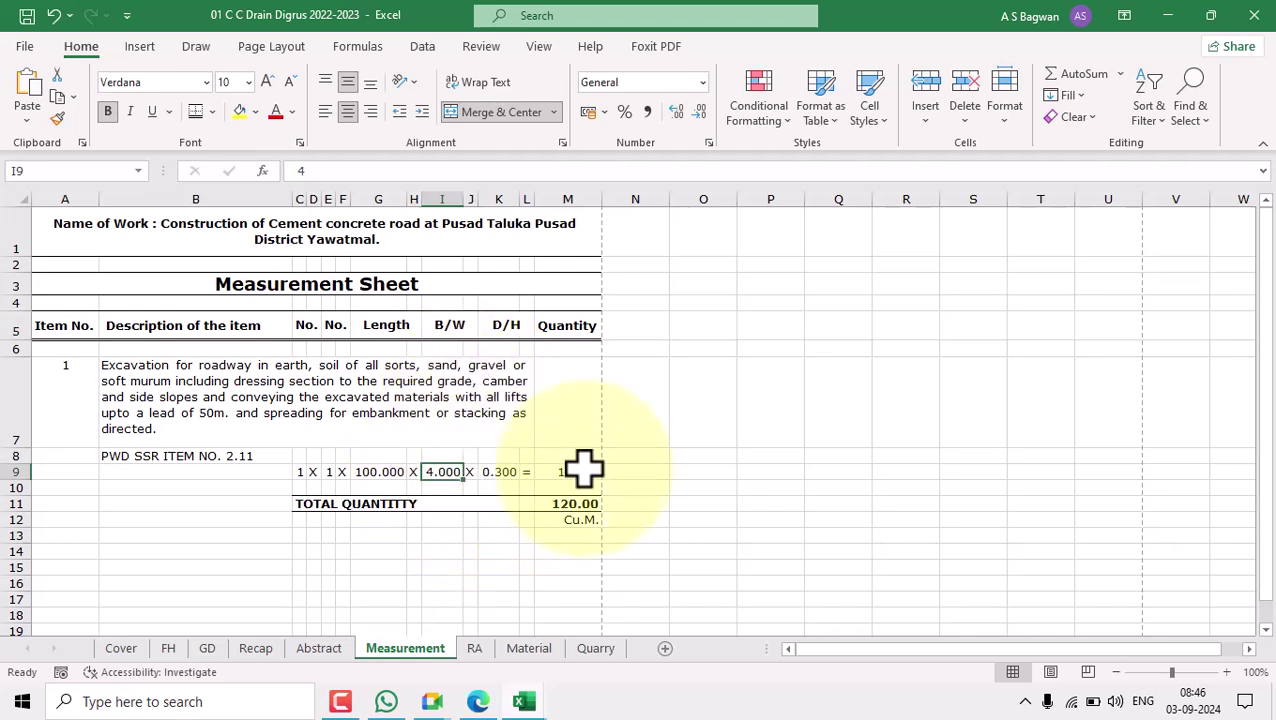
left_click(505, 326)
left_click(505, 471)
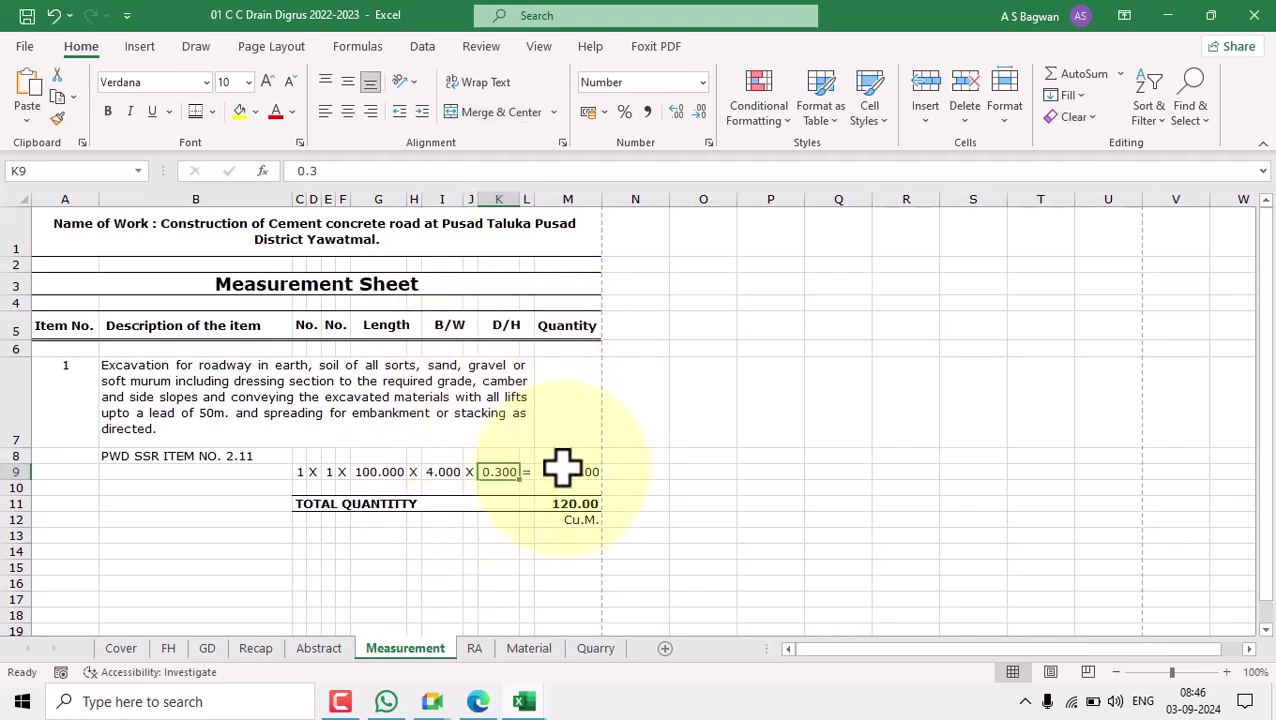
left_click(568, 472)
left_click(596, 504)
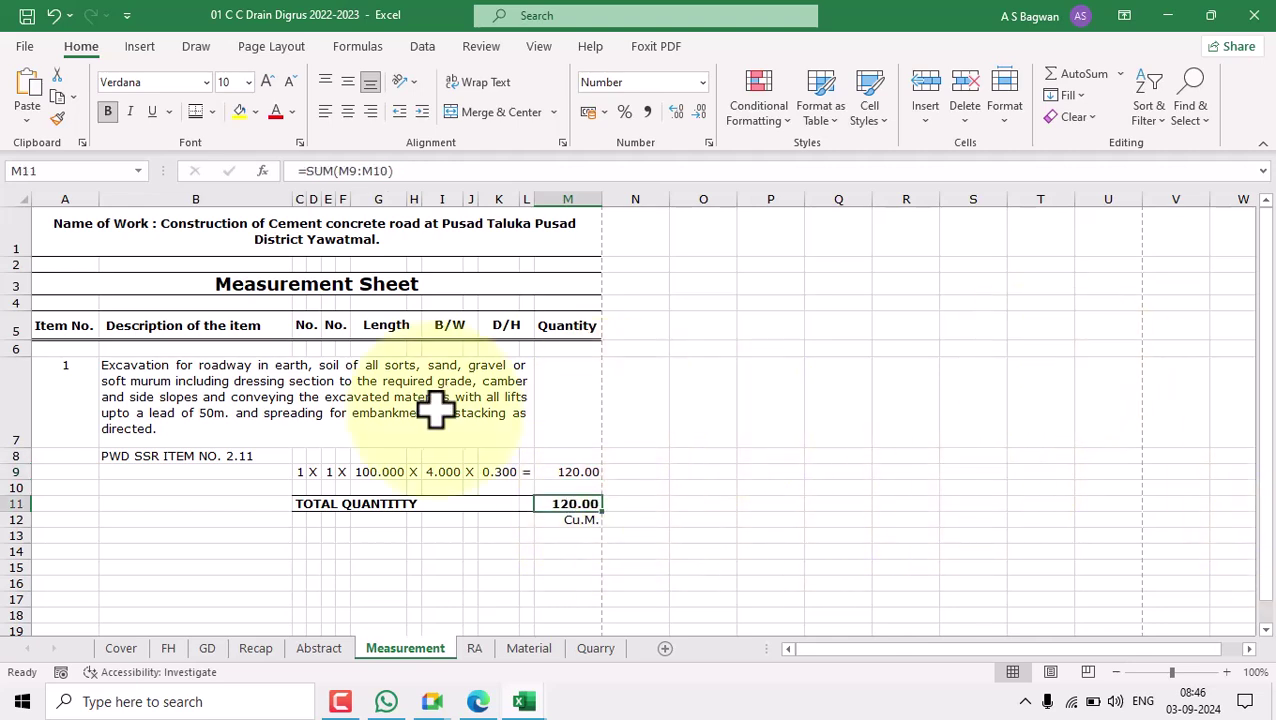
Change the SSR reference in B8 to "PWD SSR OF 2022-2023 ITEM NO. 2.11".
left_click(157, 456)
double_click(157, 456)
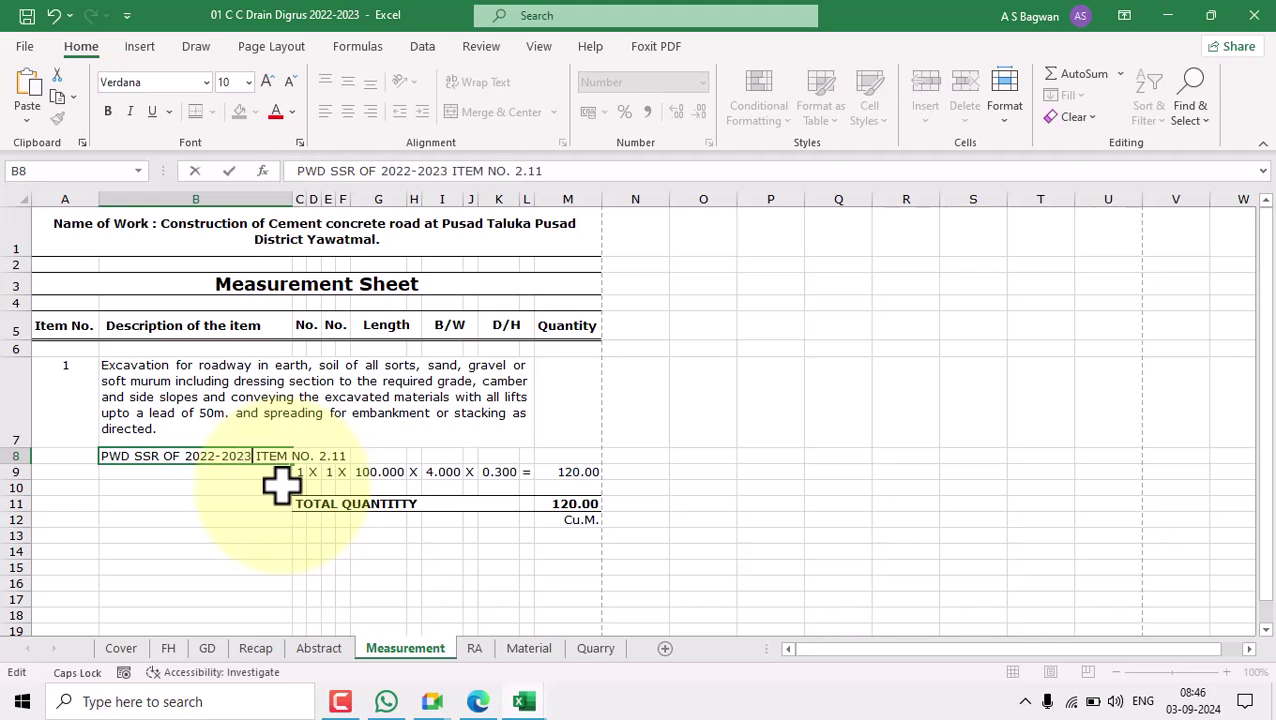
left_click_drag(726, 486, 726, 478)
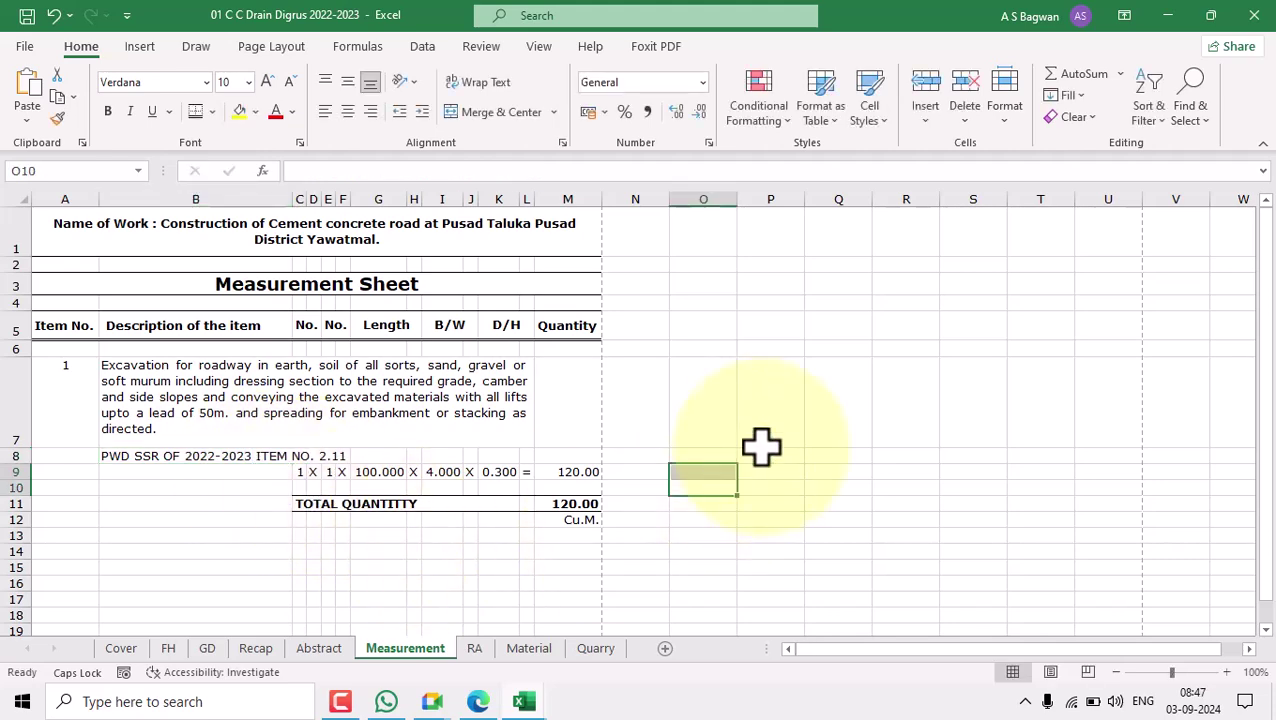
Widen column B to fit the SSR reference and set the print scale to 90% so column M stays on the page.
left_click_drag(290, 199, 353, 205)
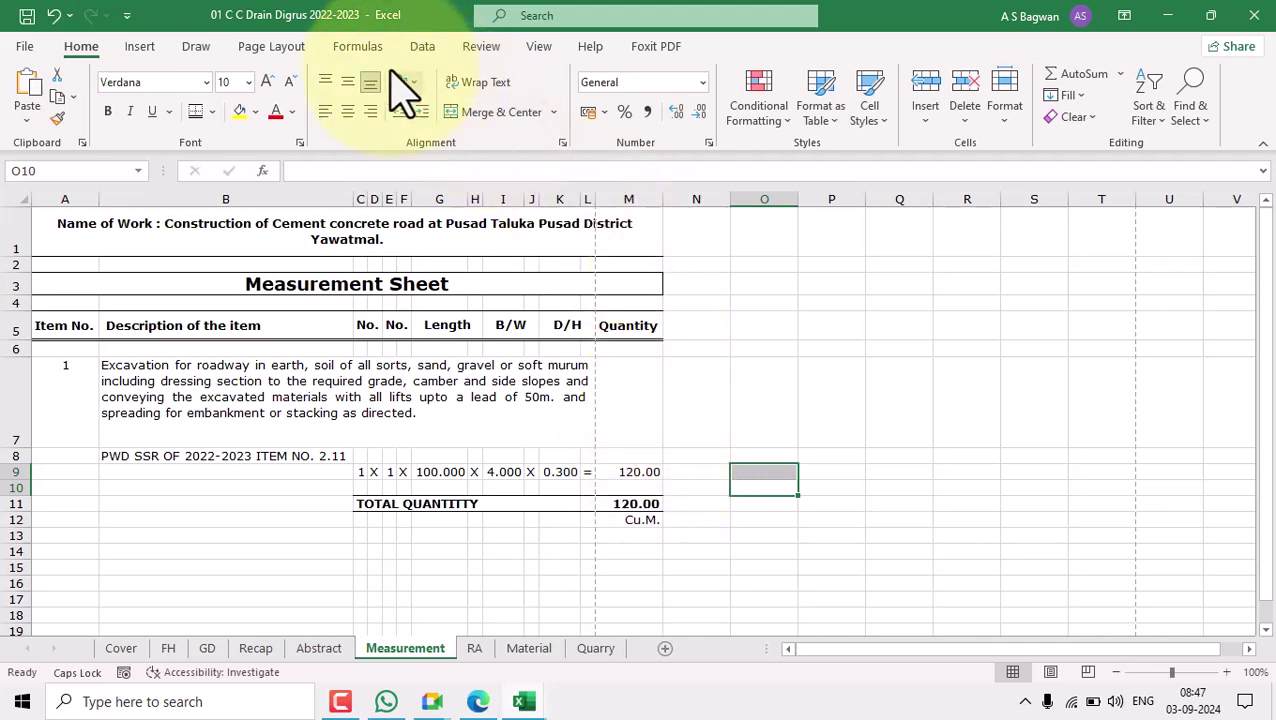
left_click(271, 47)
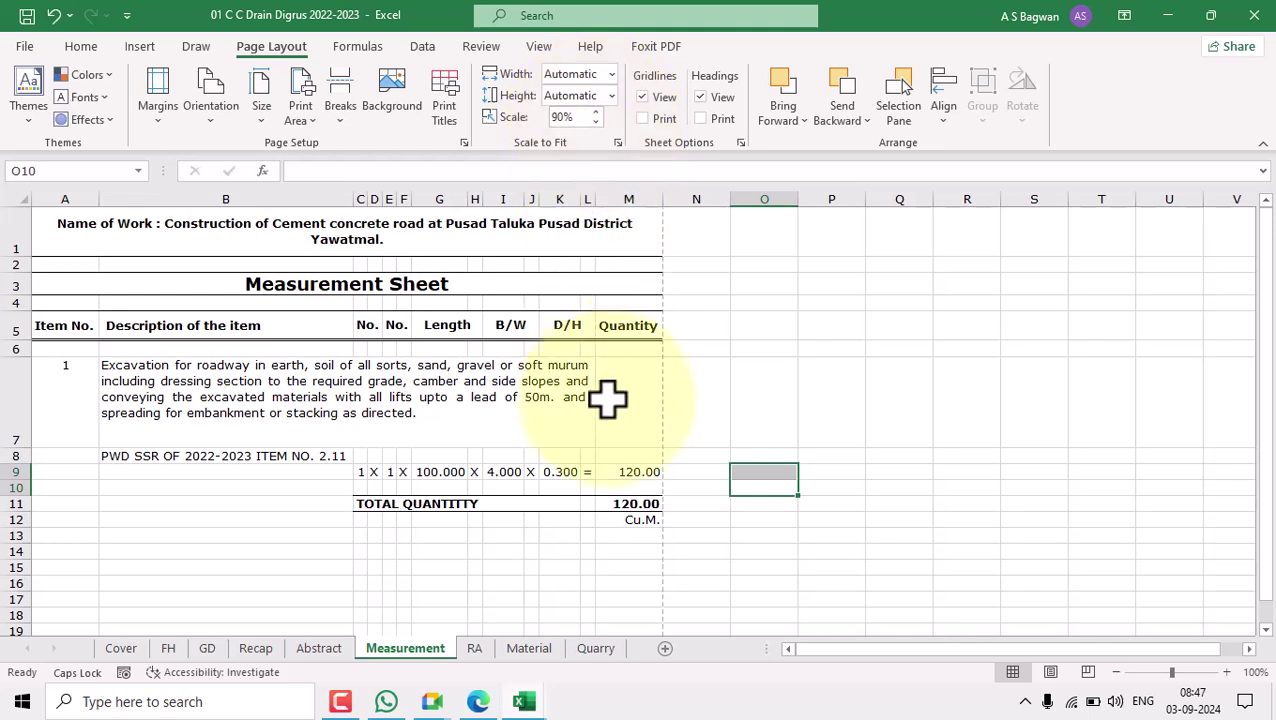
Reduce the height of row 7 to fit the four-line excavation description.
left_click(195, 420)
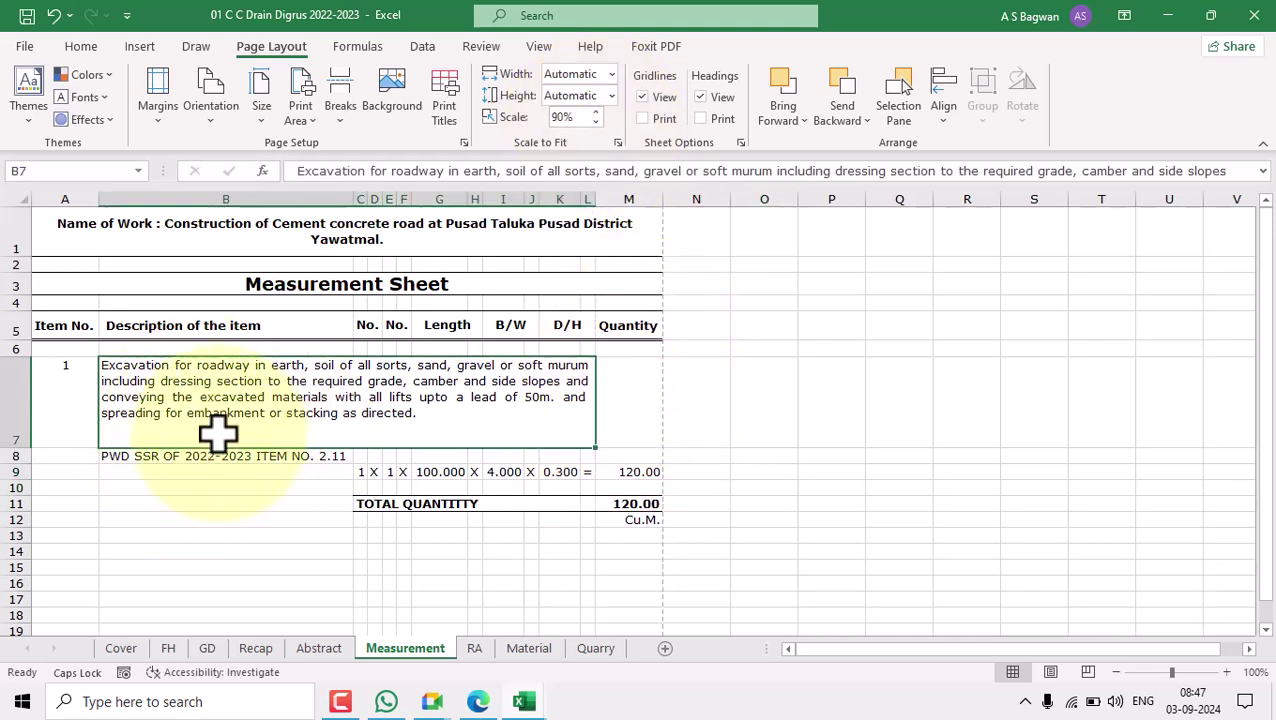
left_click_drag(12, 447, 20, 428)
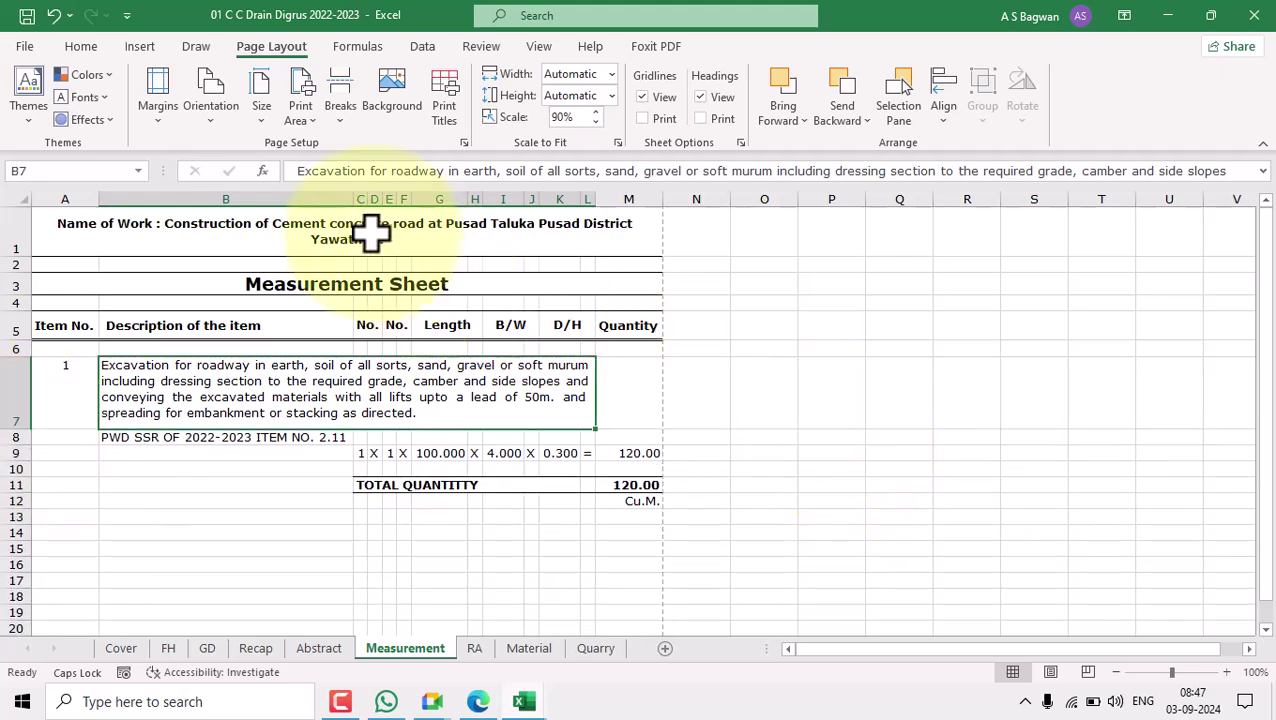
scroll(917, 510, "down", 2)
scroll(857, 475, "up", 2)
Preview the Measurement sheet's printout and enlarge the page to inspect its layout.
left_click(883, 465)
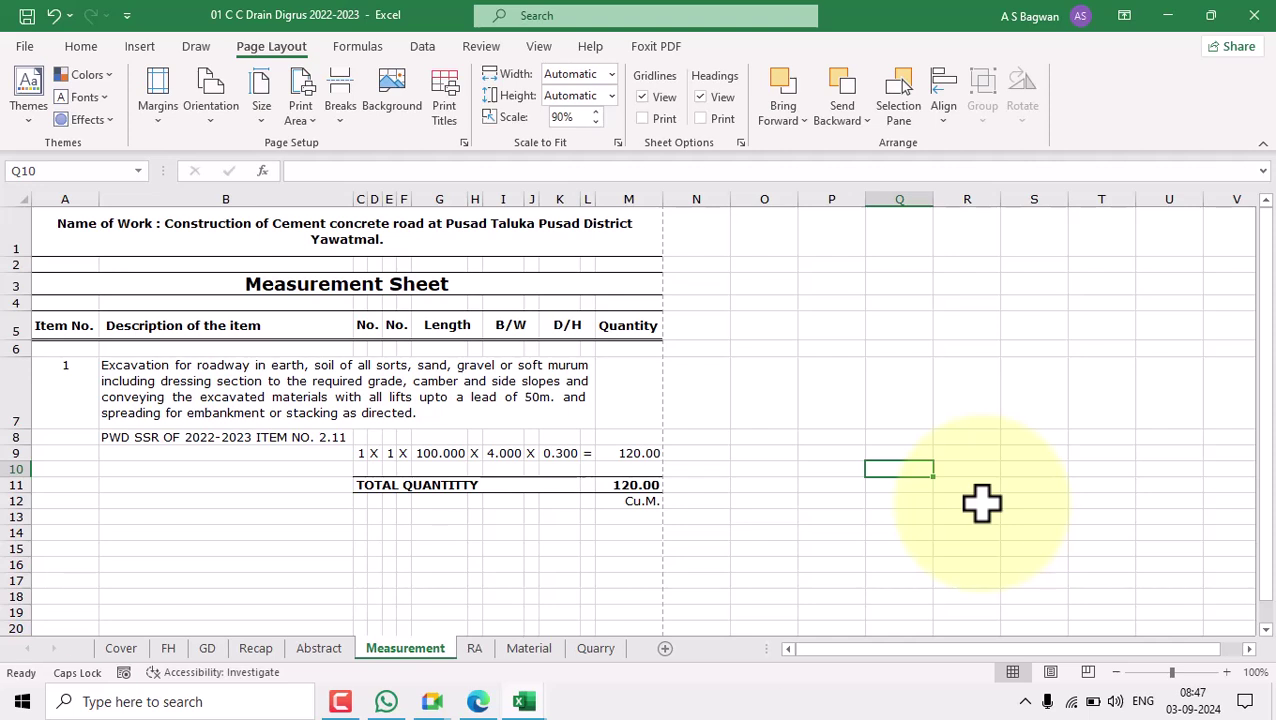
key("ctrl+p")
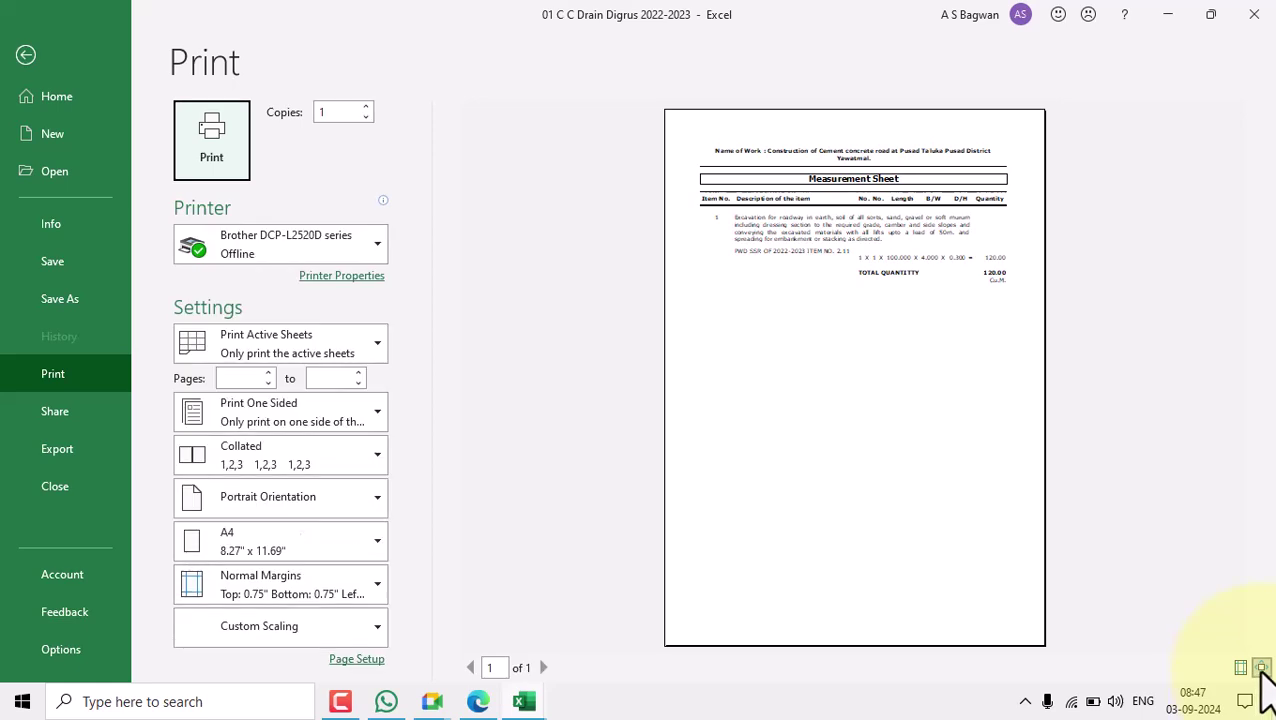
left_click(1261, 667)
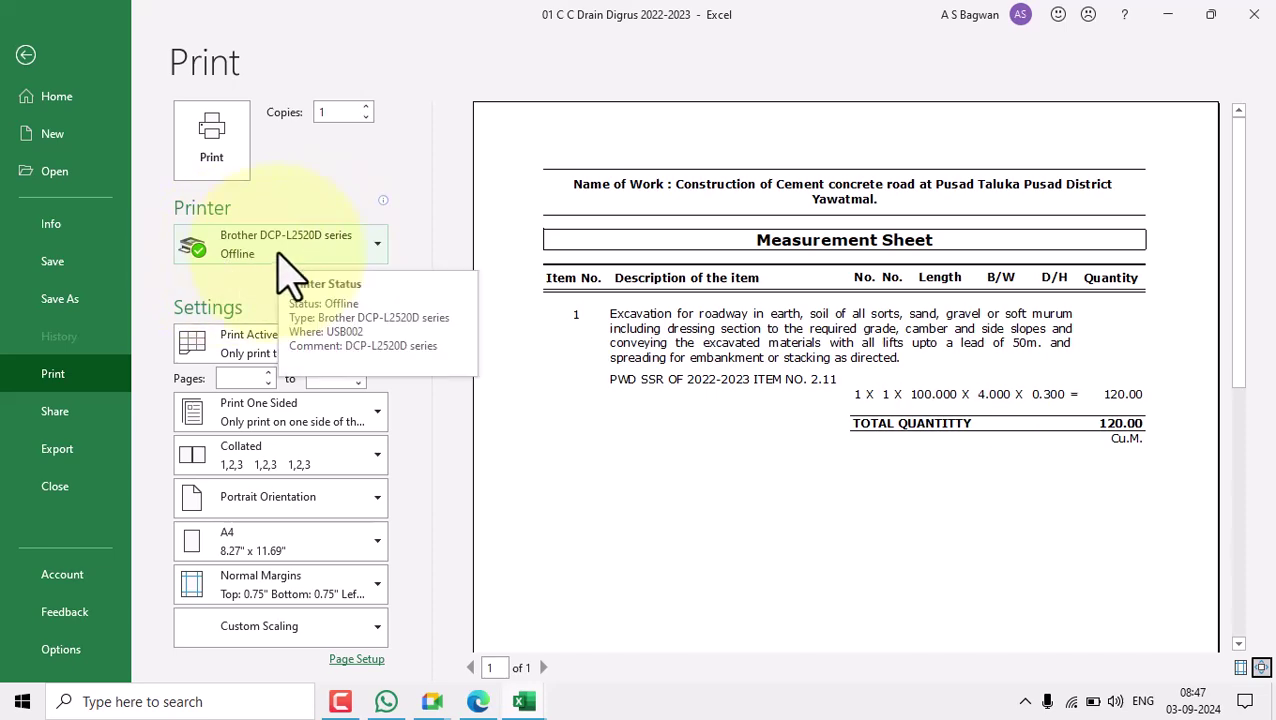
Export the Measurement sheet to the Desktop as a PDF named "01 C C Drain Digrus 2022-2023".
left_click(82, 455)
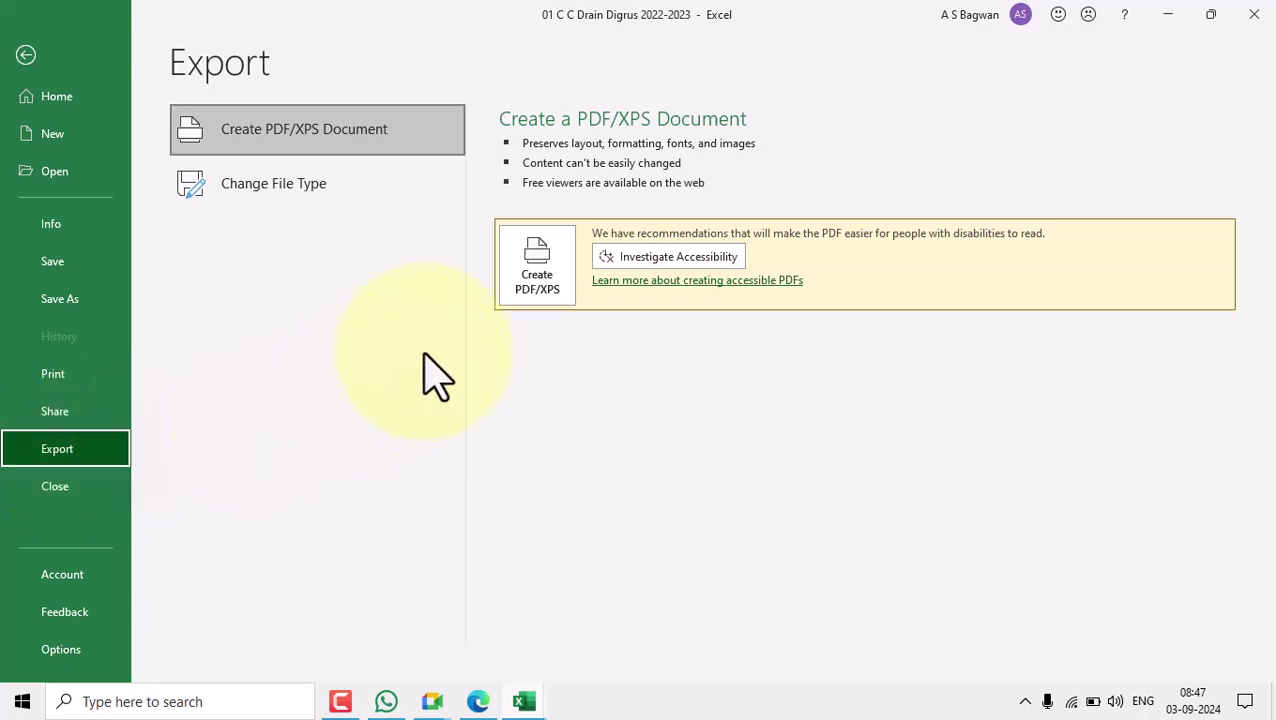
left_click(539, 296)
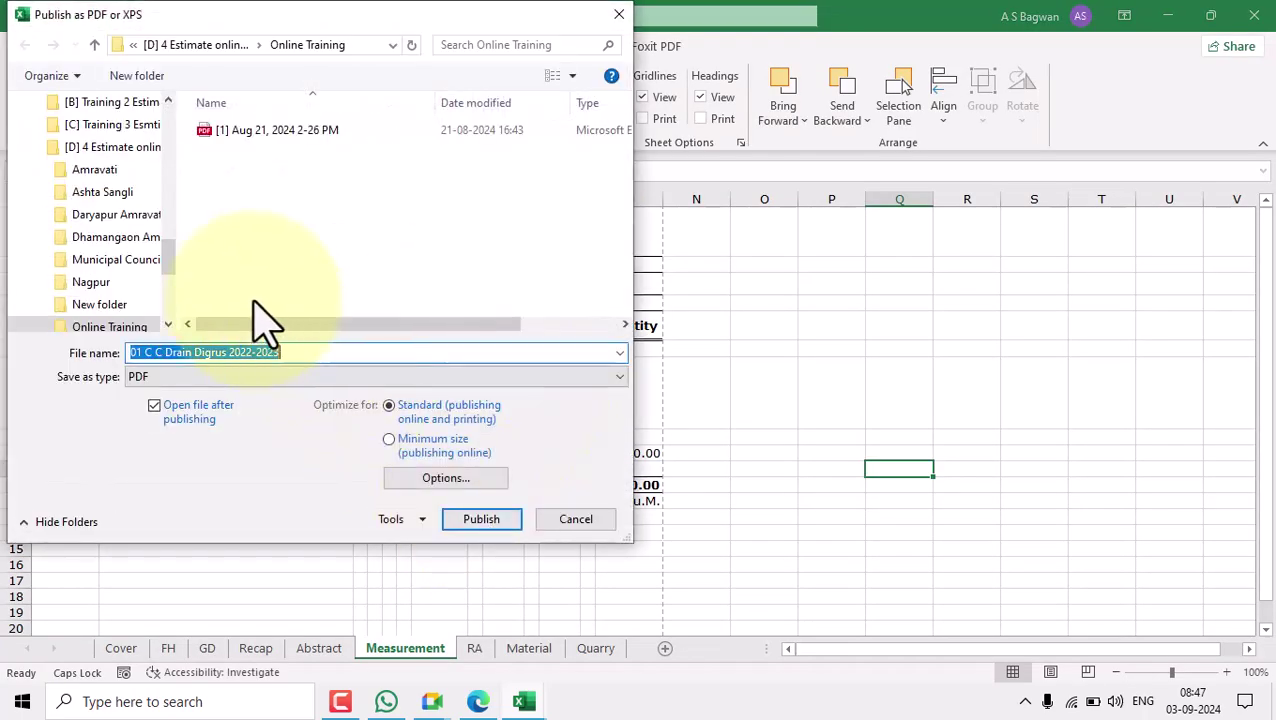
left_click_drag(170, 250, 175, 108)
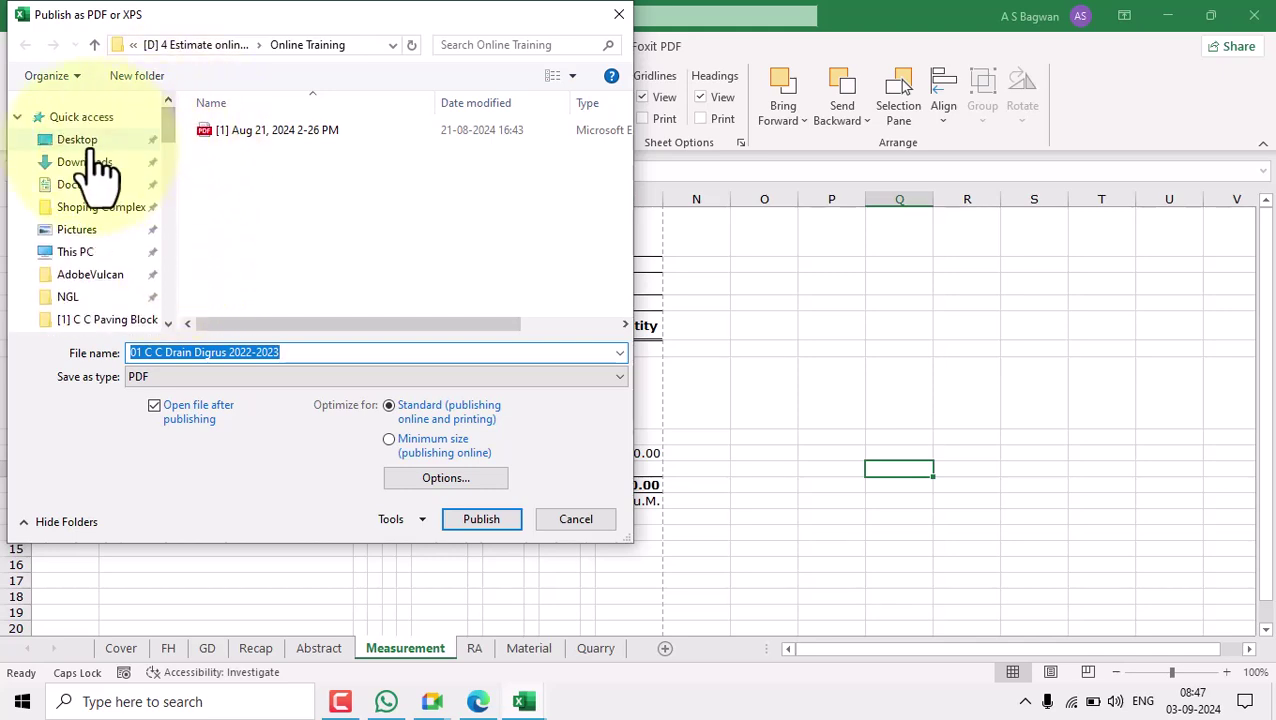
left_click(85, 142)
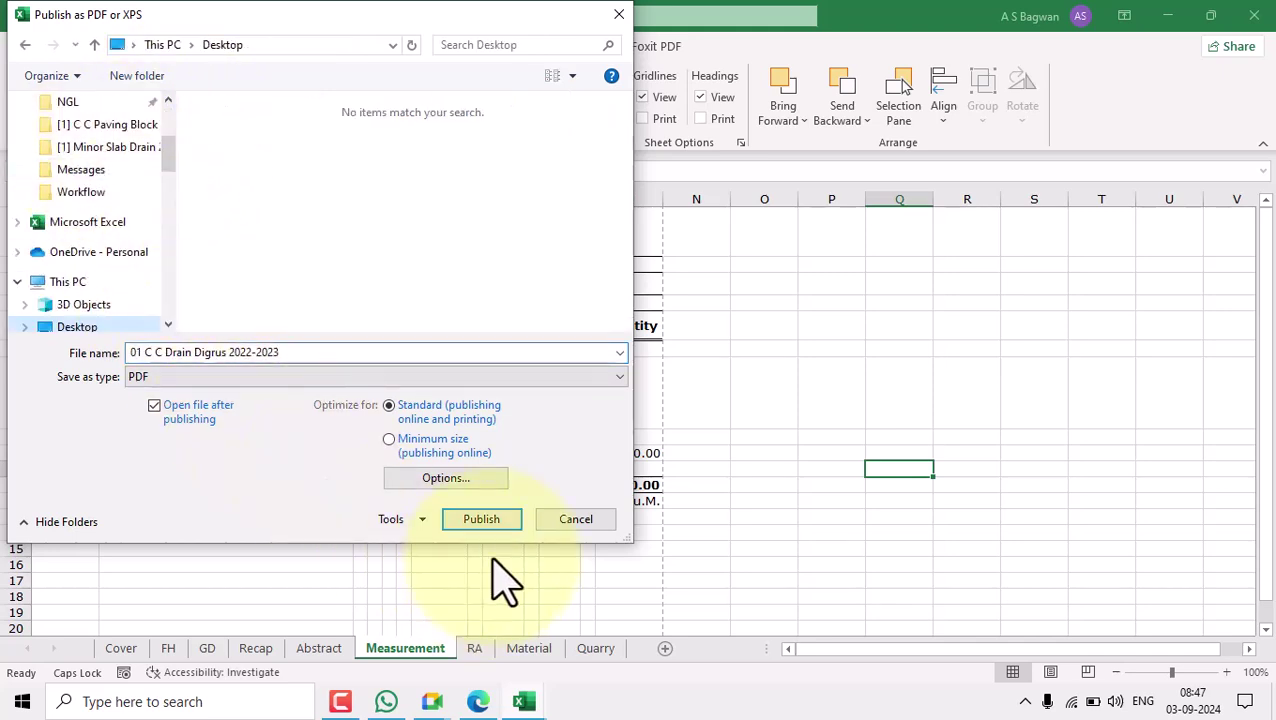
left_click(493, 520)
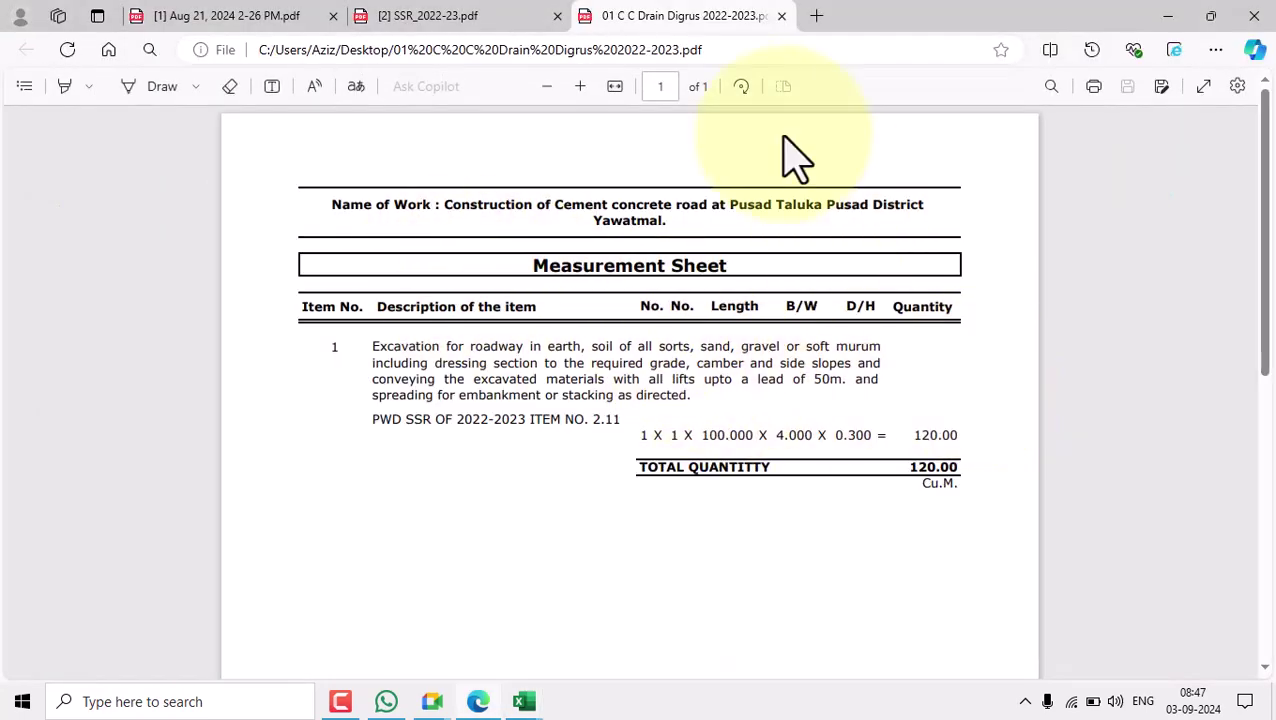
Fit the exported PDF to the window width and review the title, headings and item 1 measurements.
left_click(614, 86)
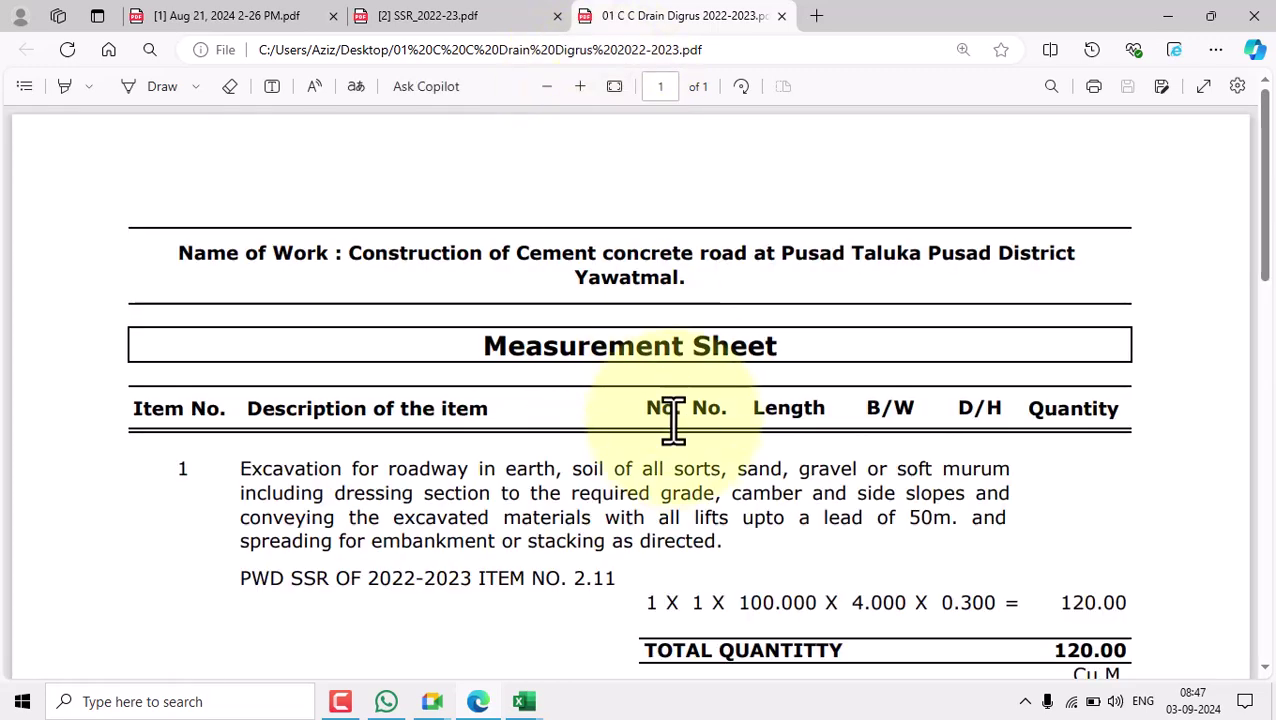
scroll(676, 470, "down", 3)
scroll(700, 555, "up", 3)
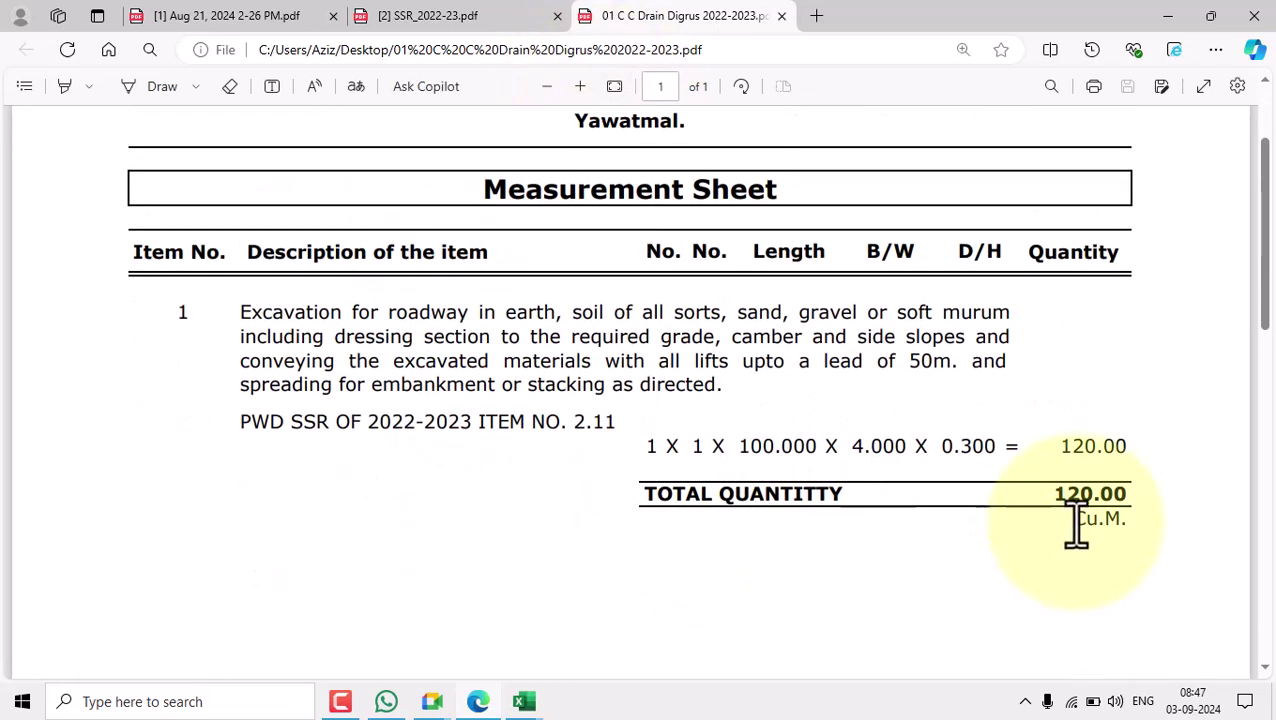
scroll(1076, 525, "up", 2)
Switch back to the drain workbook in Excel, insert "in ward number 1" after "road" in the A1 title and remove its final period.
mouse_move(524, 703)
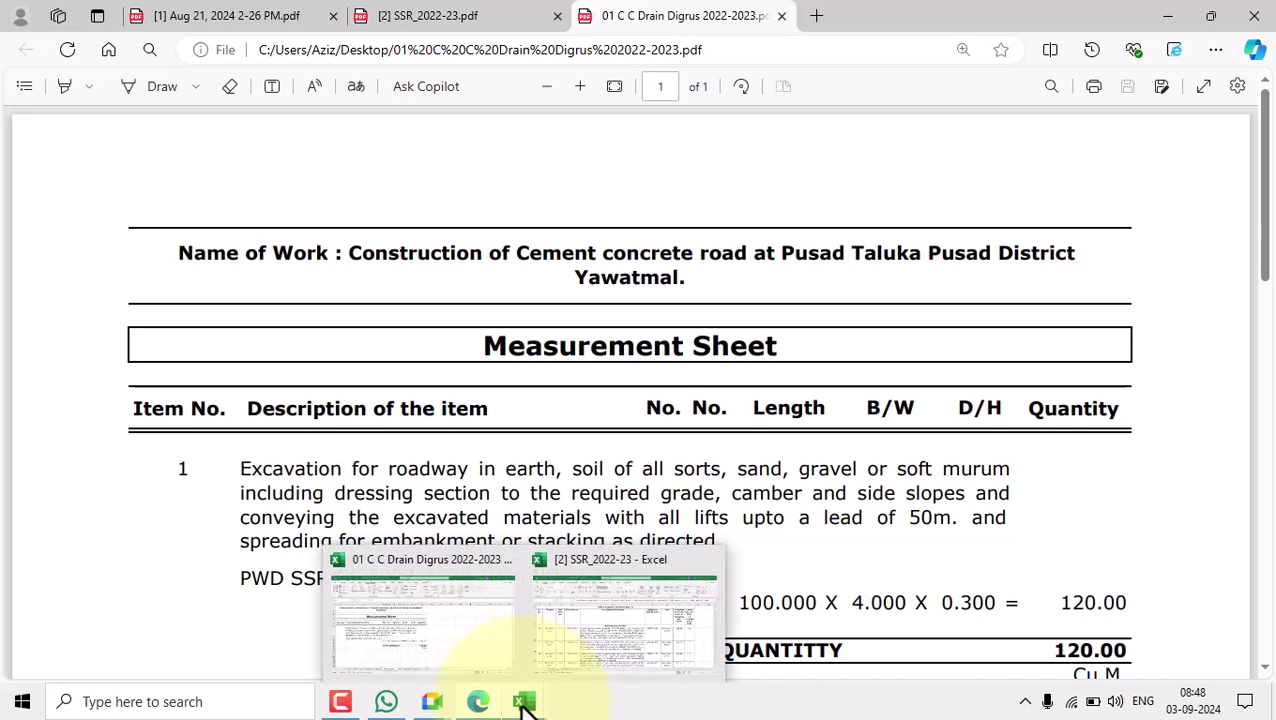
left_click(470, 640)
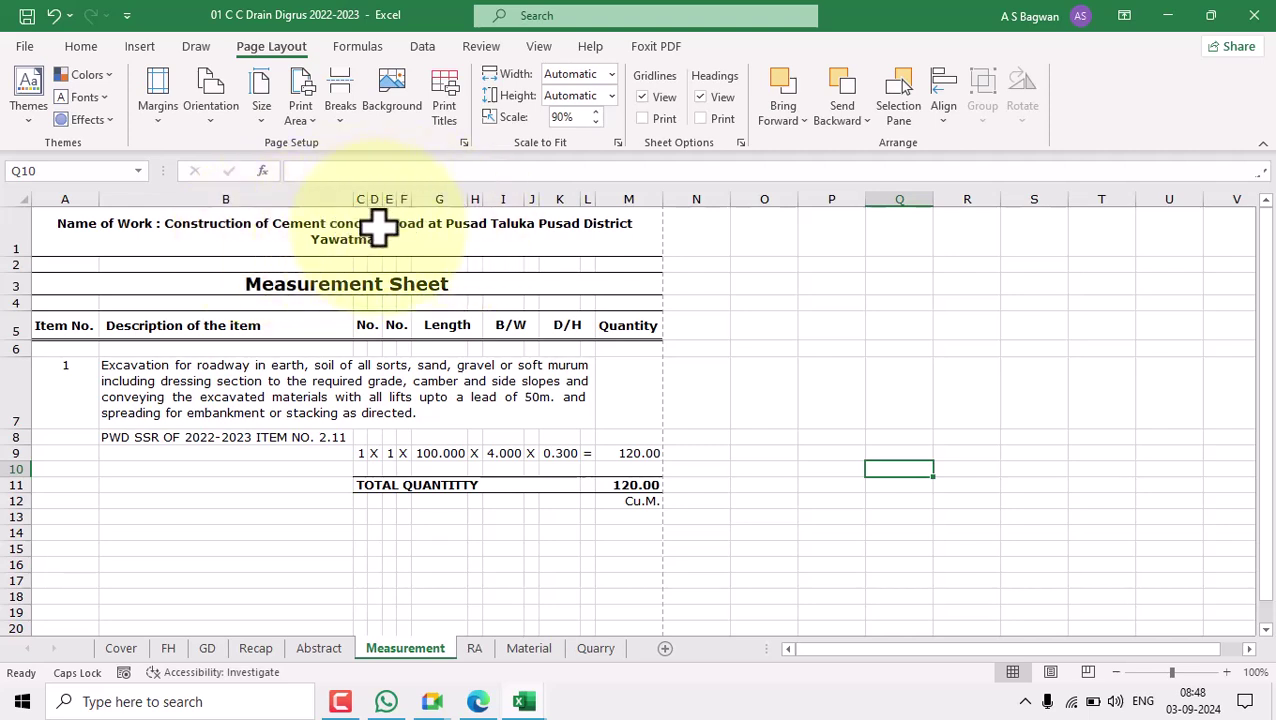
double_click(421, 226)
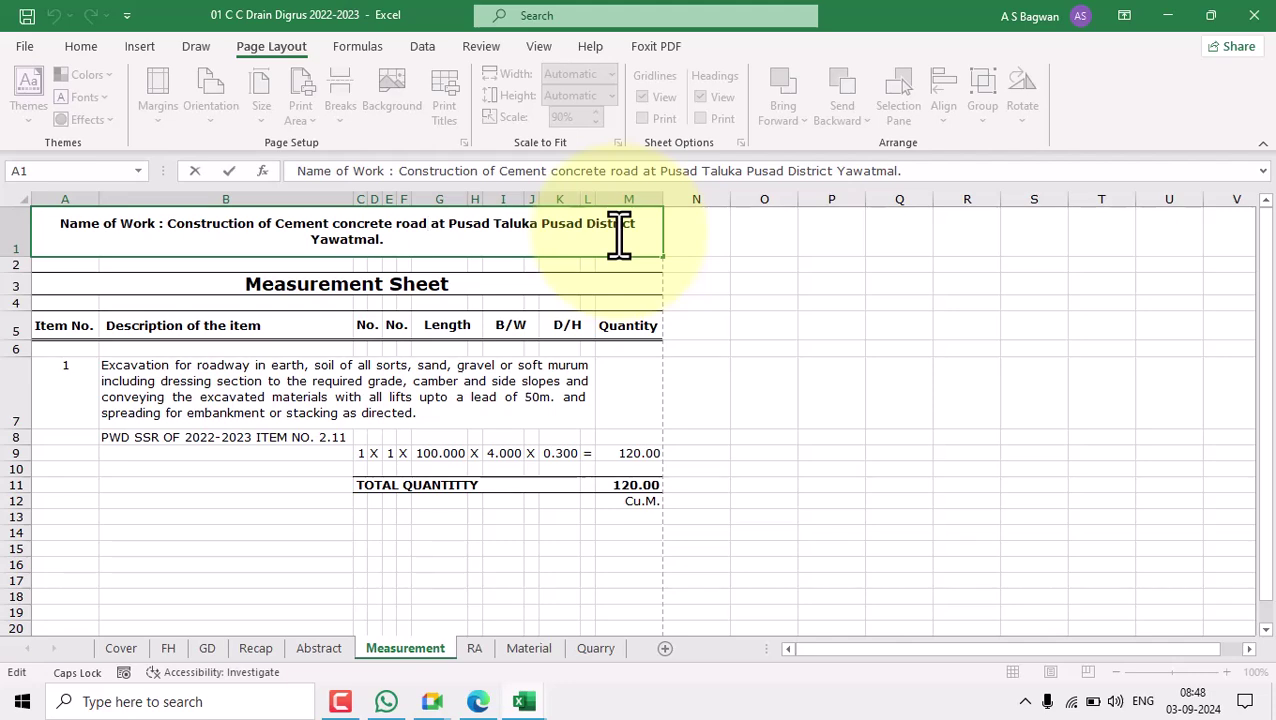
key("Caps_Lock")
type("in ward number  ")
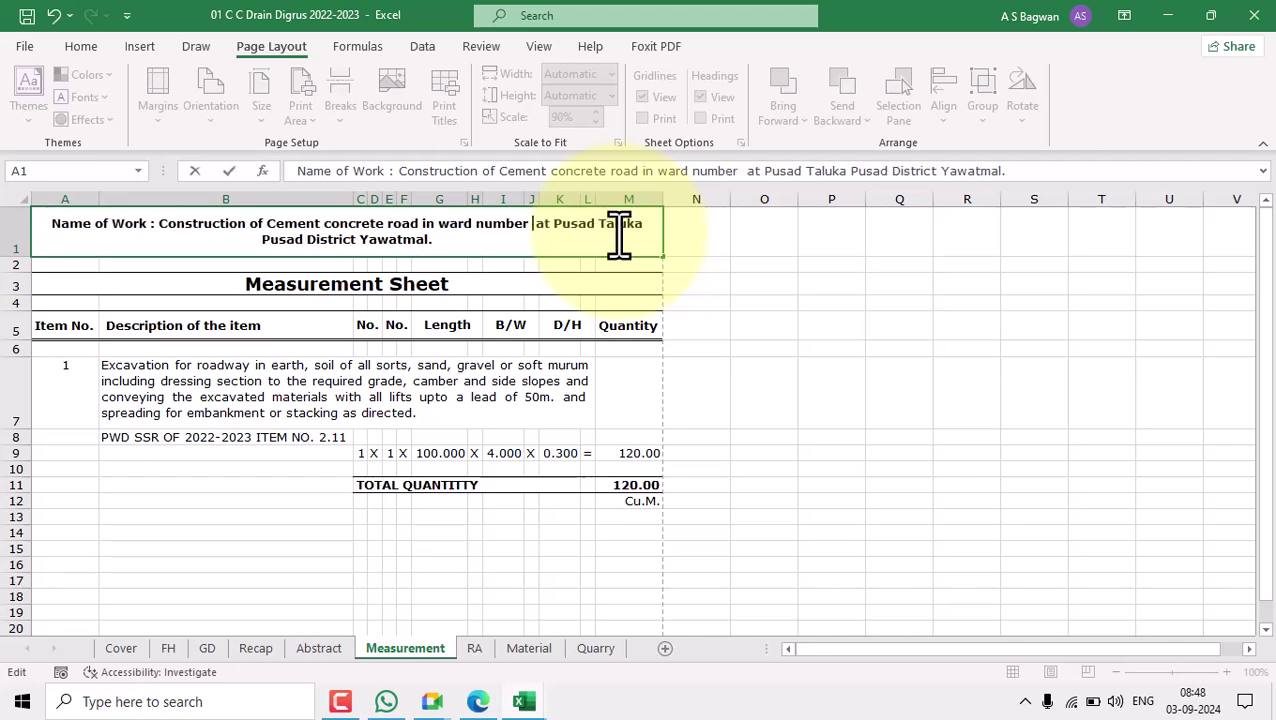
type("1")
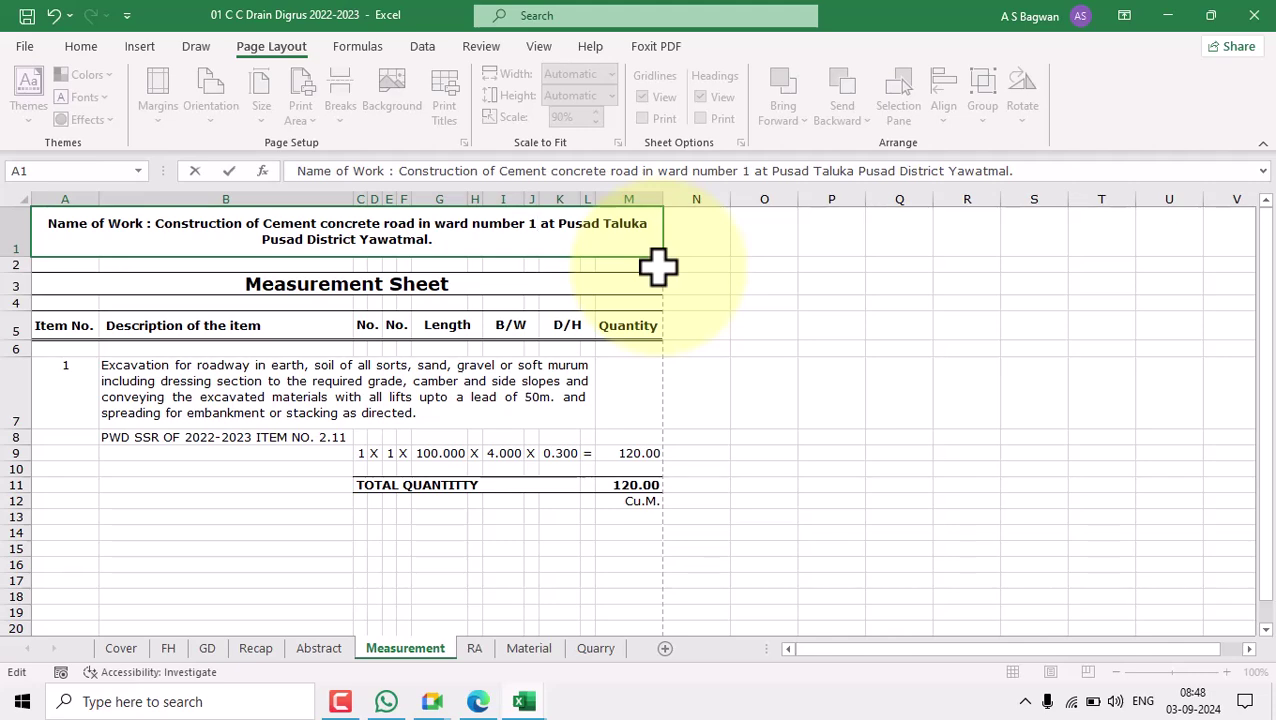
left_click(437, 239)
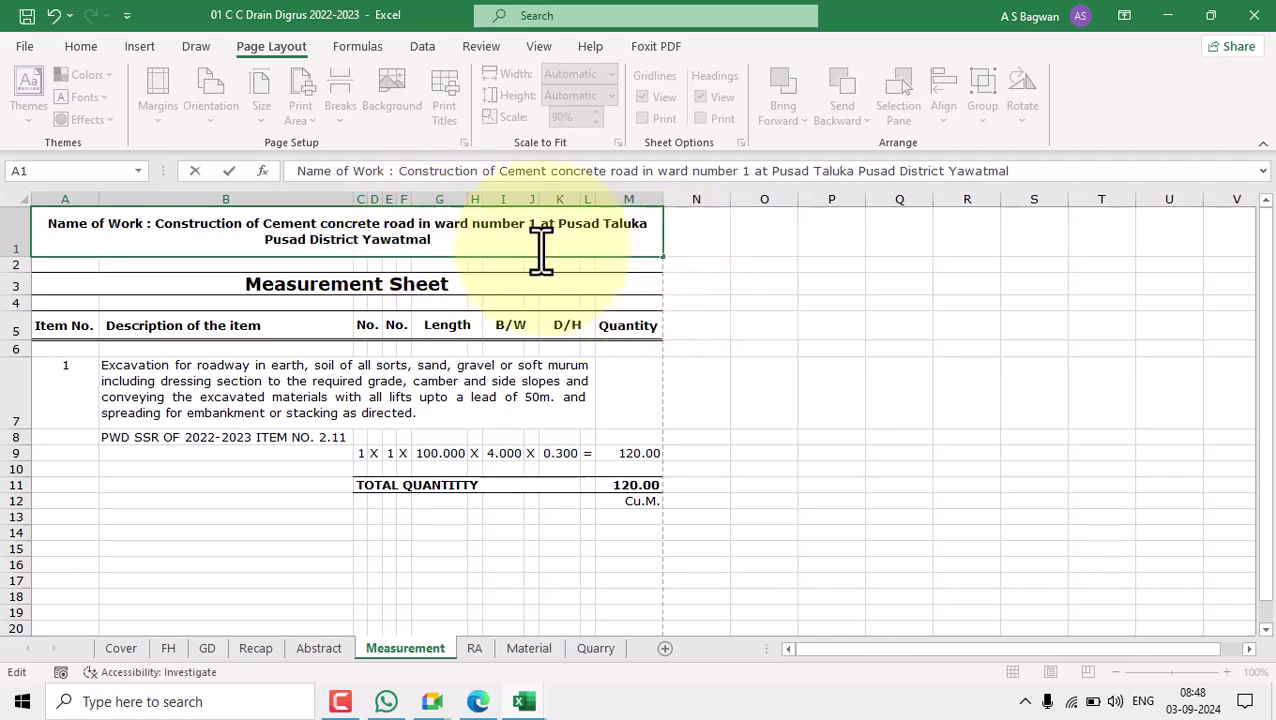
left_click(766, 390)
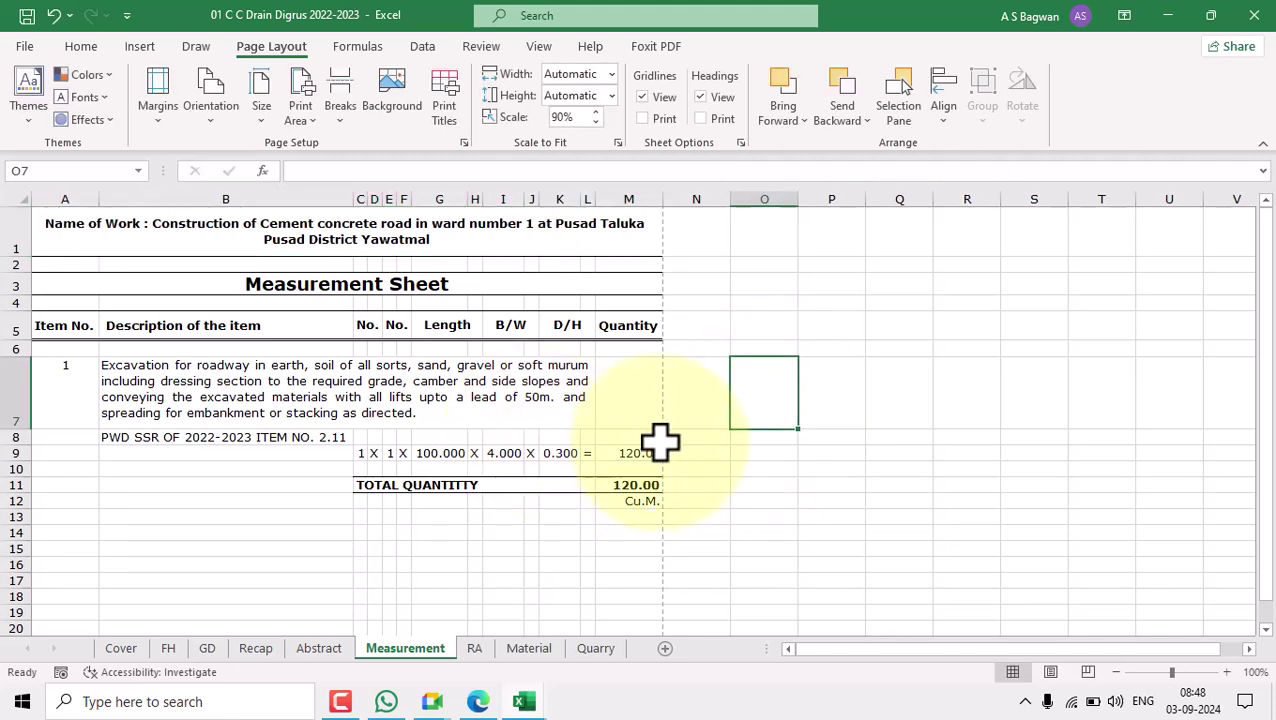